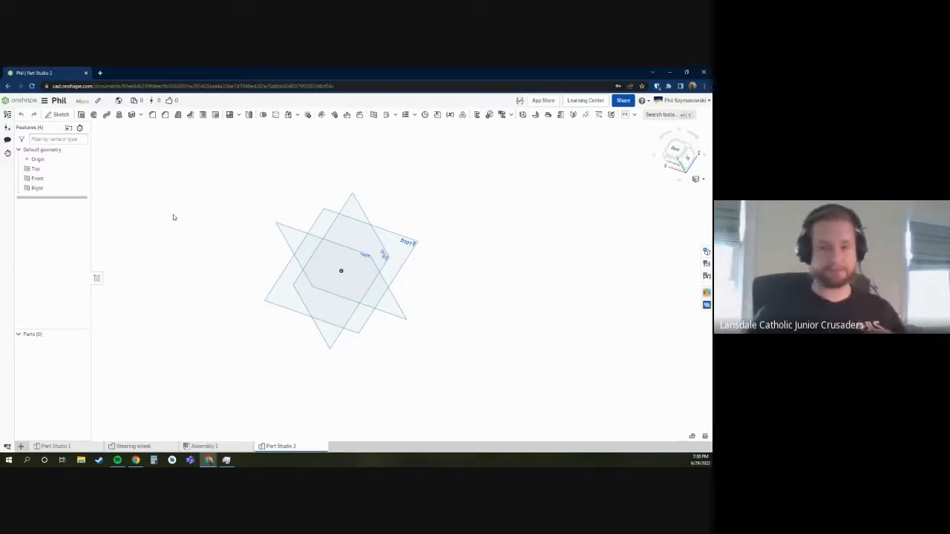
scroll(254, 209, up, 3)
right_drag(293, 233, 318, 247)
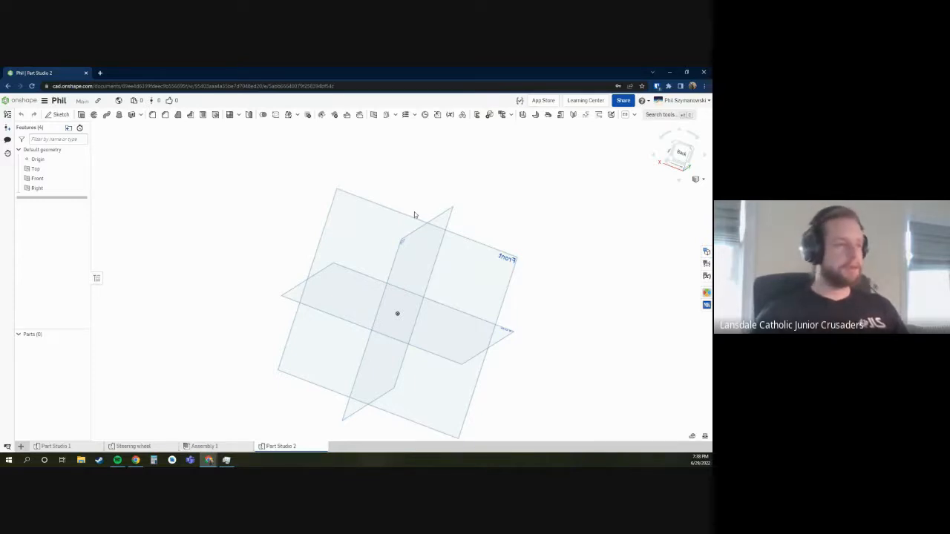
right_drag(365, 219, 315, 248)
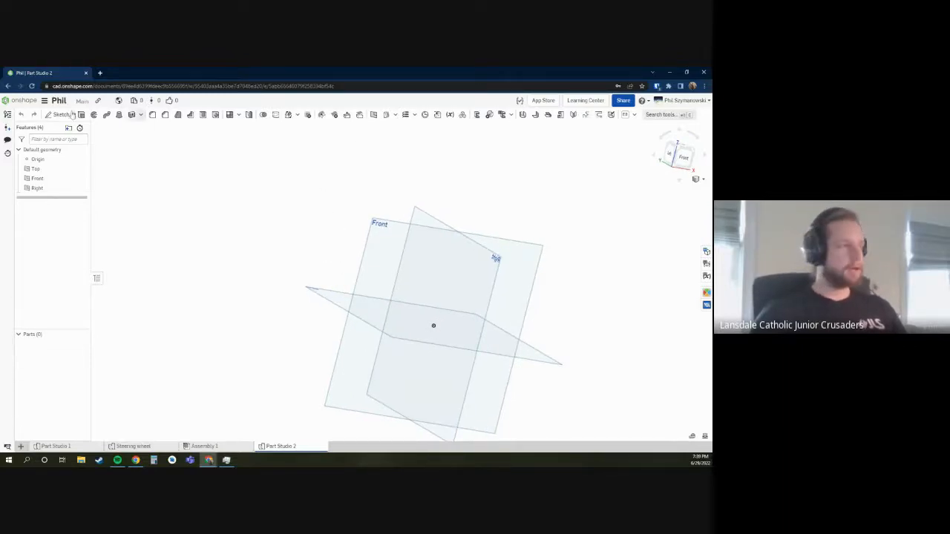
right_drag(190, 220, 387, 277)
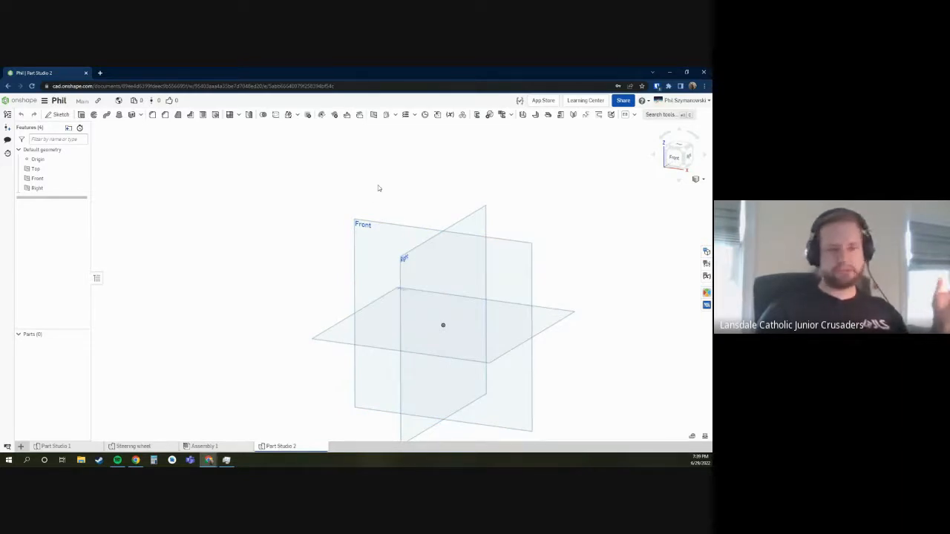
right_drag(357, 239, 254, 231)
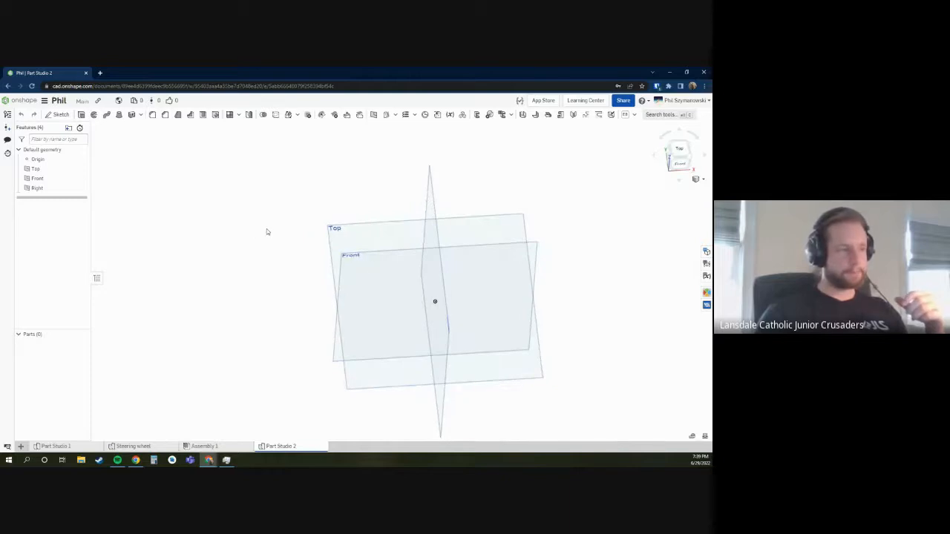
- Start a new sketch on the Top plane and view it straight on
click(369, 239)
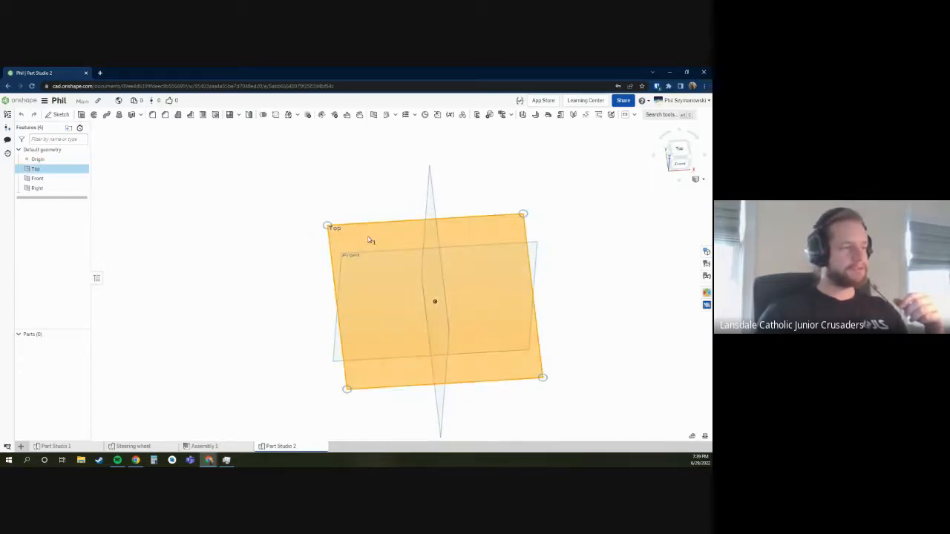
right_click(369, 239)
click(376, 244)
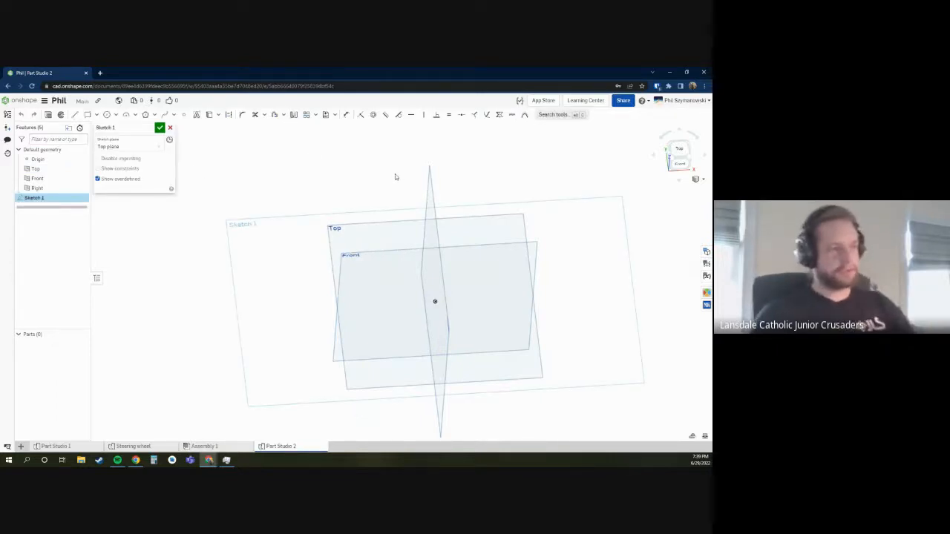
key(n)
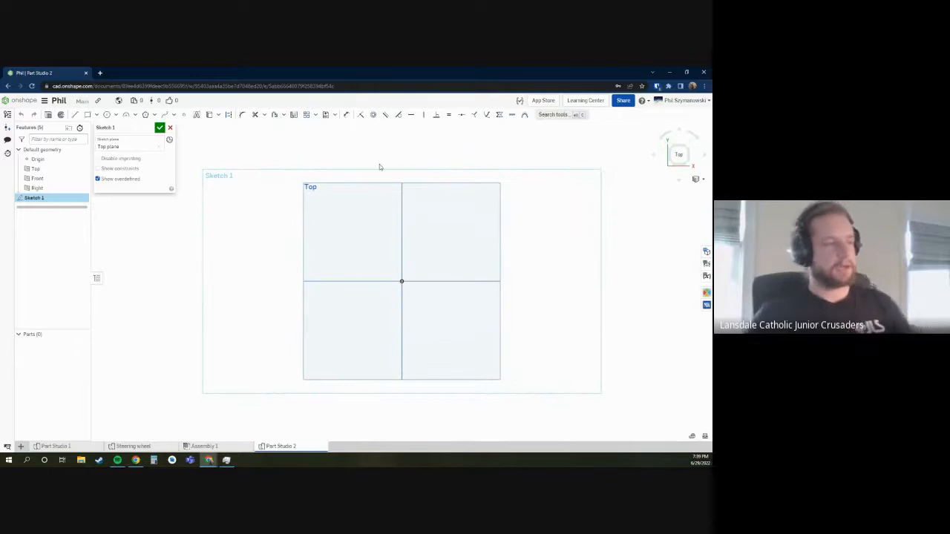
- Sketch a center-point rectangle about 5.03 in wide and 4.95 in high, centred on the origin
click(96, 115)
click(108, 141)
click(401, 281)
click(318, 199)
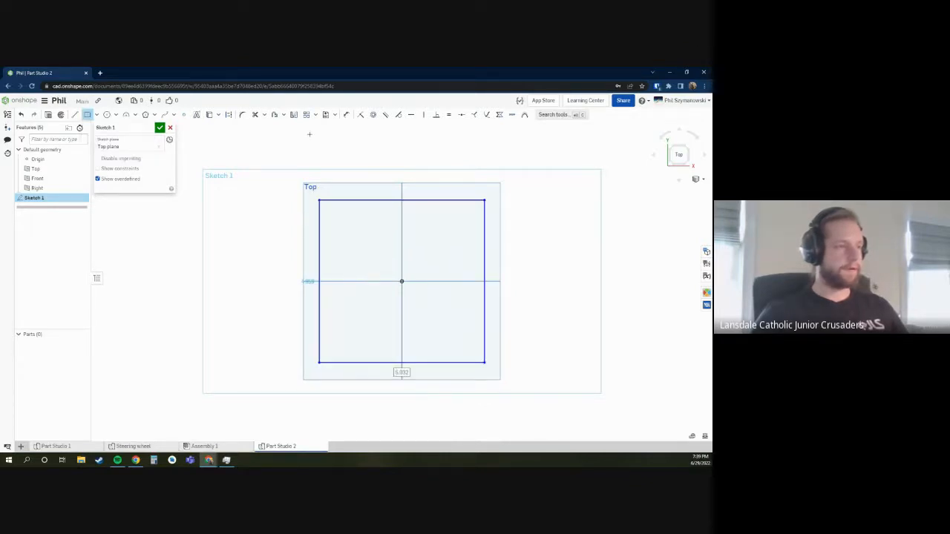
- Offset all four edges of the rectangle inward by 1 in
click(274, 115)
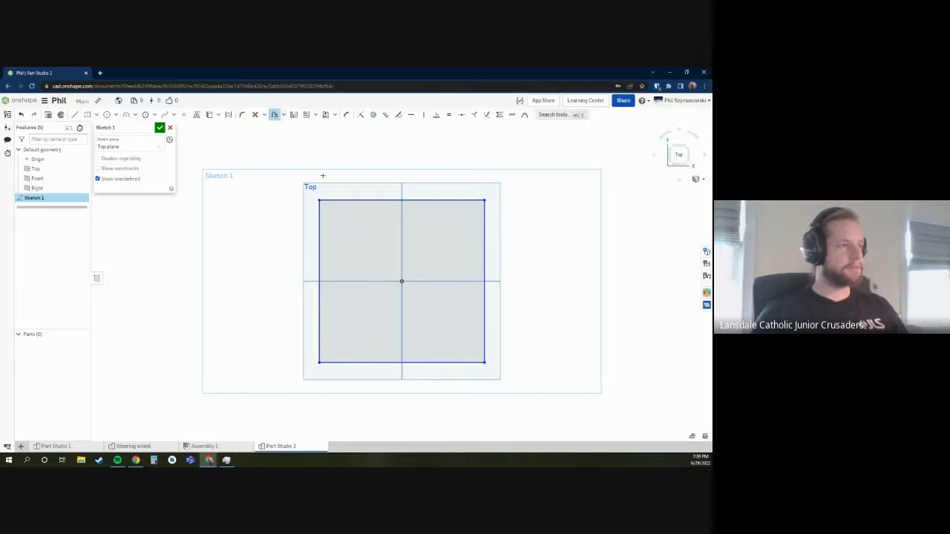
click(337, 198)
click(319, 215)
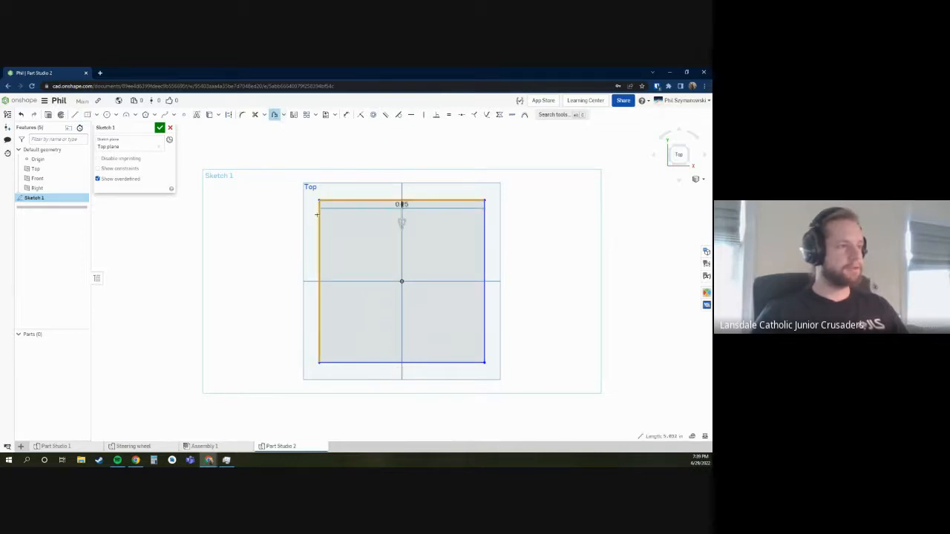
click(372, 362)
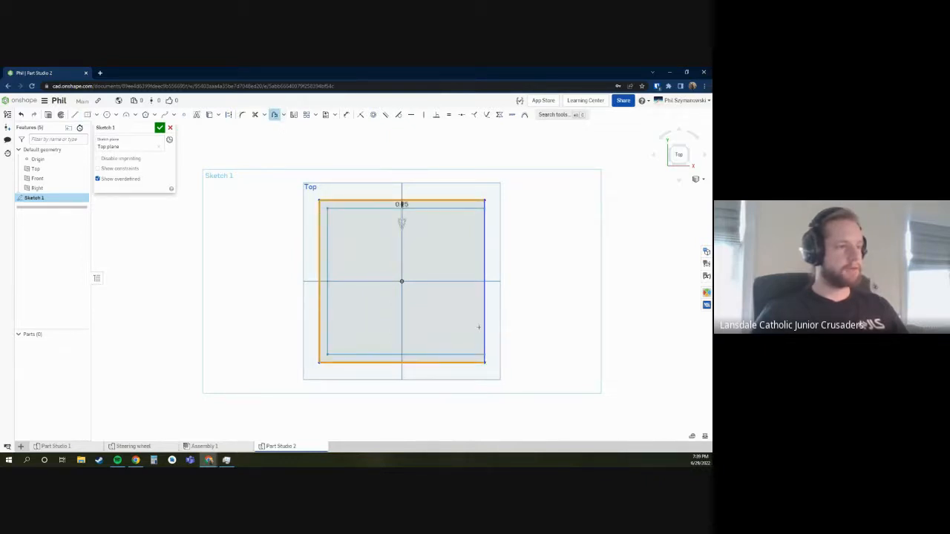
click(484, 267)
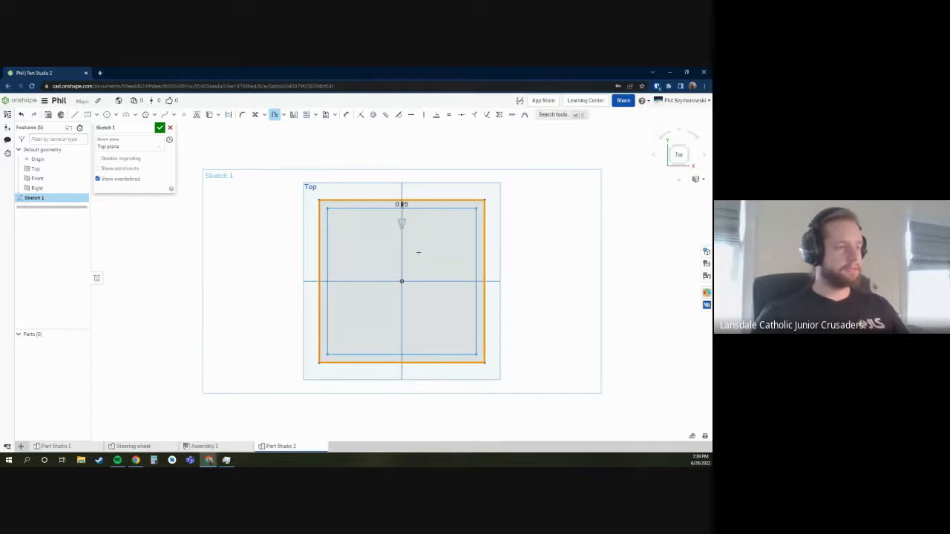
click(418, 253)
double_click(401, 204)
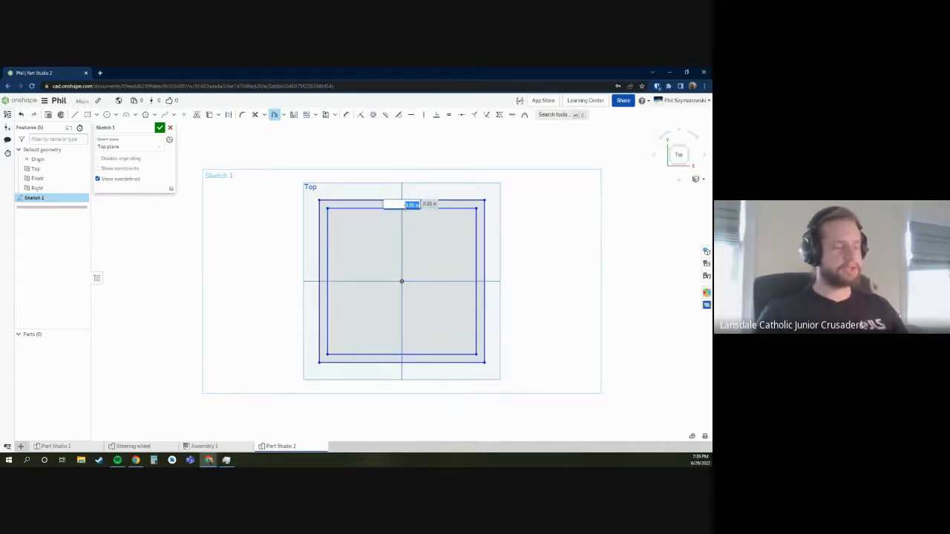
text(0.05)
key(Return)
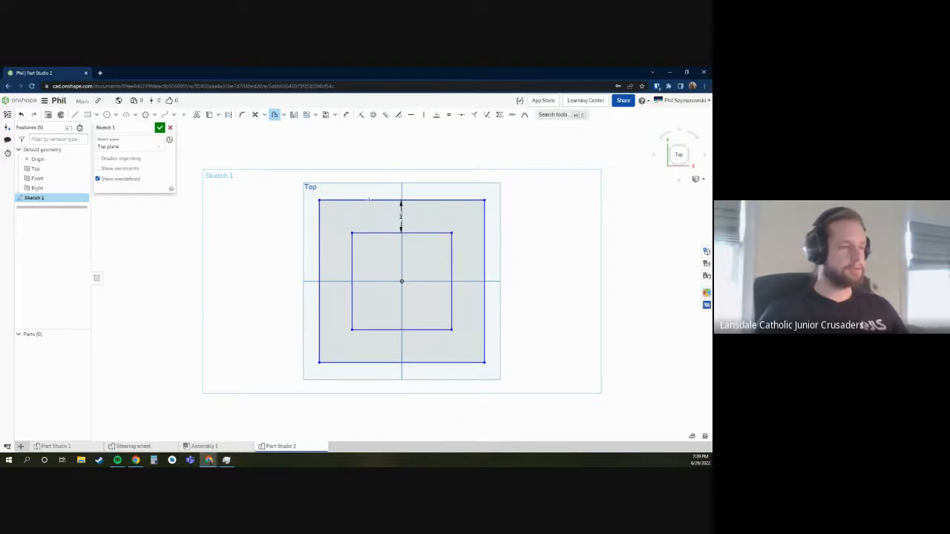
- Finish the sketch and roll the feature history back to before Sketch 1
click(160, 128)
click(52, 199)
key(Delete)
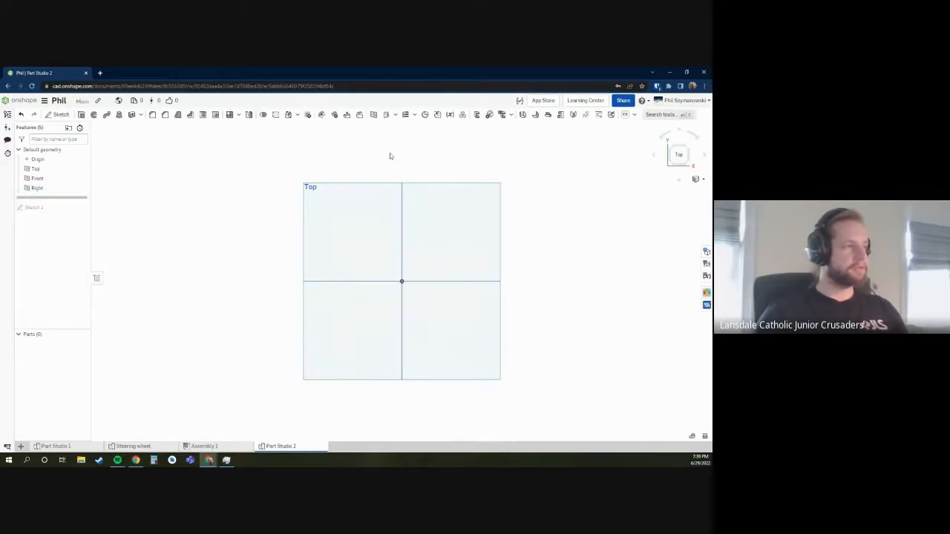
- Create a length variable named Length with a value of 30 in
click(450, 116)
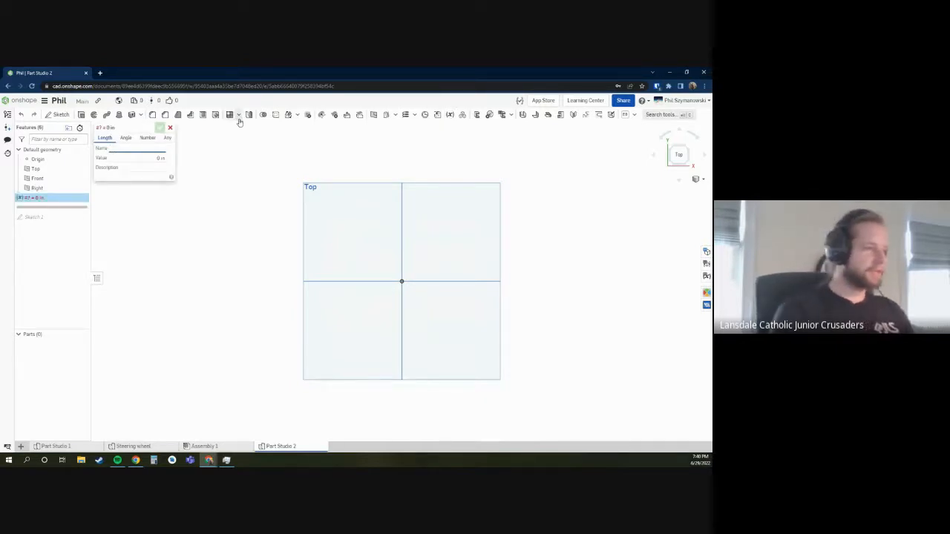
text(Lol)
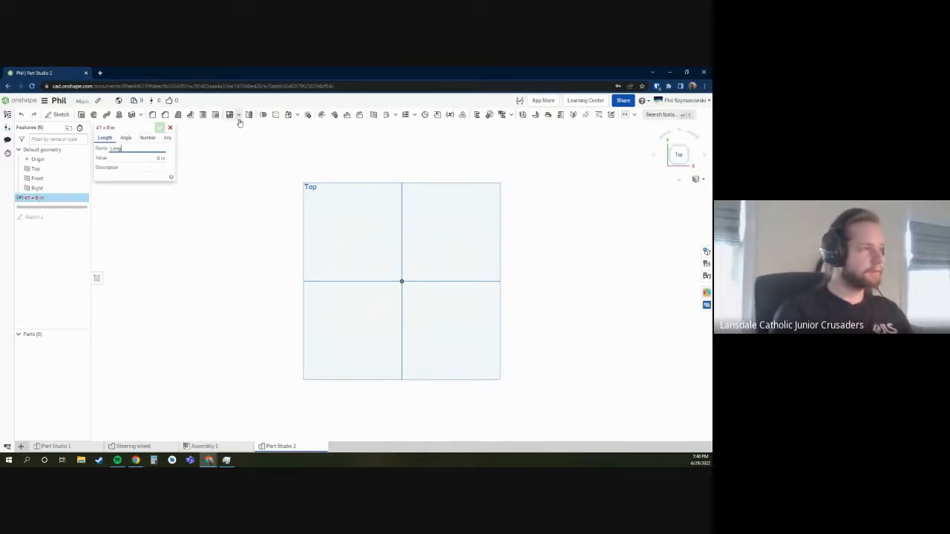
key(Tab)
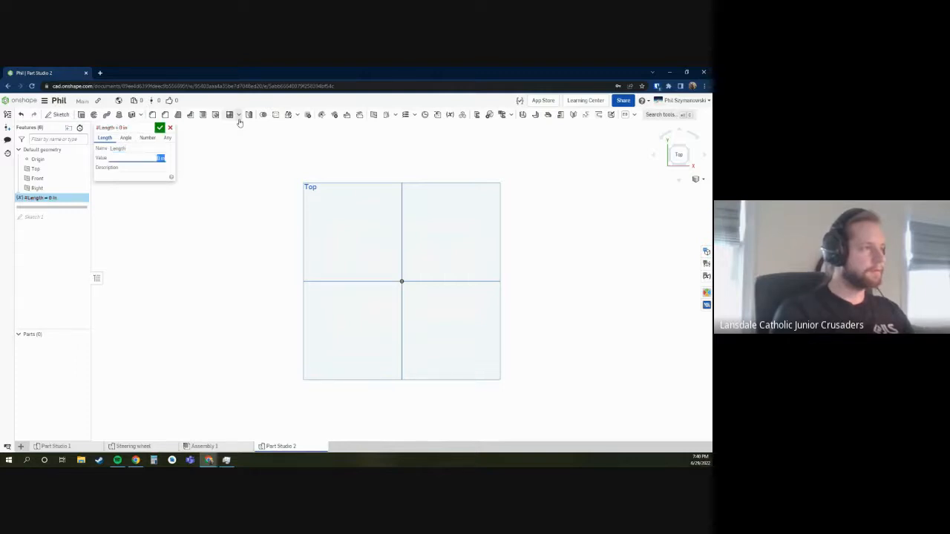
text(30)
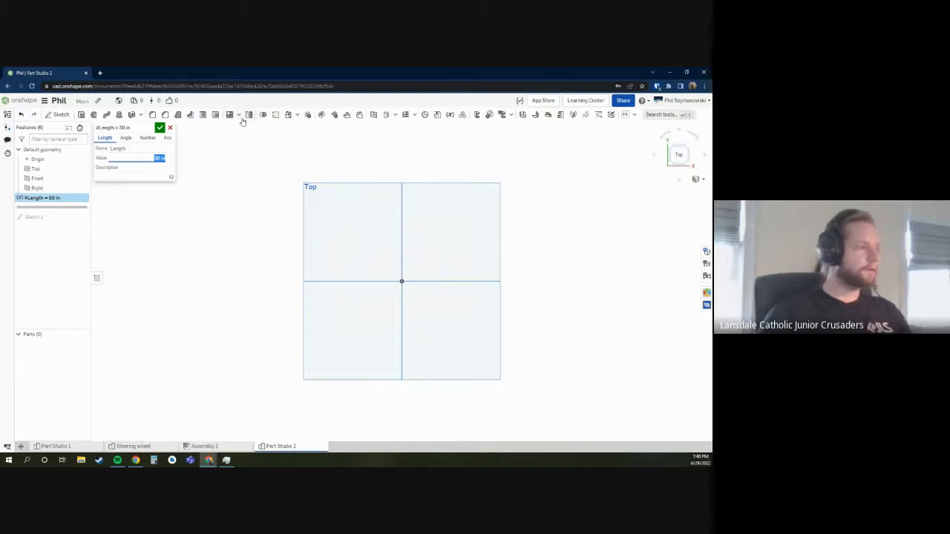
click(159, 128)
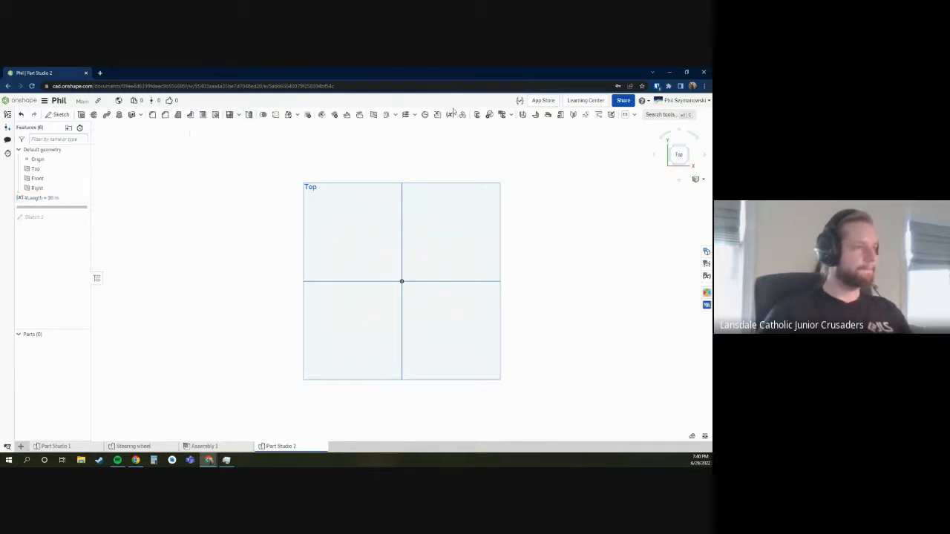
- Create a length variable named Width with a value of 22 in
right_click(51, 200)
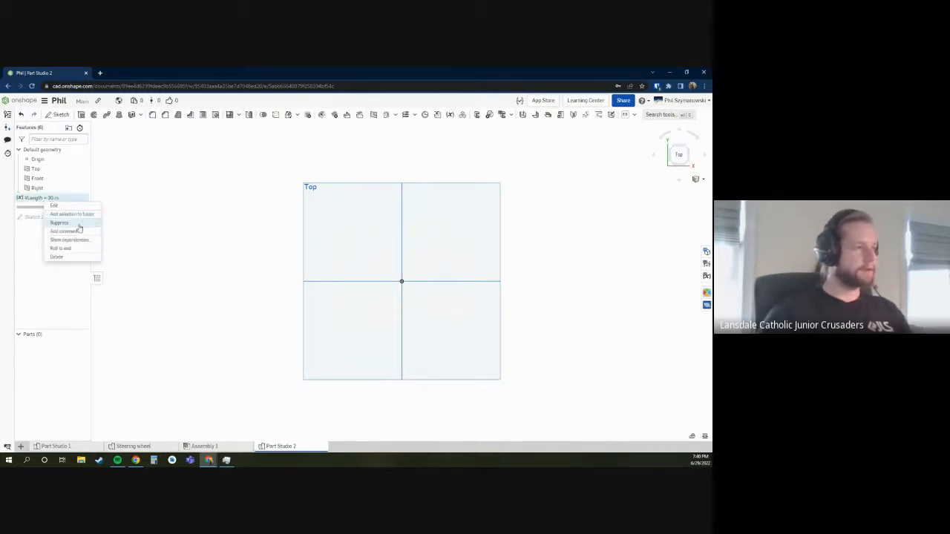
click(451, 119)
click(449, 115)
text(Width)
key(Tab)
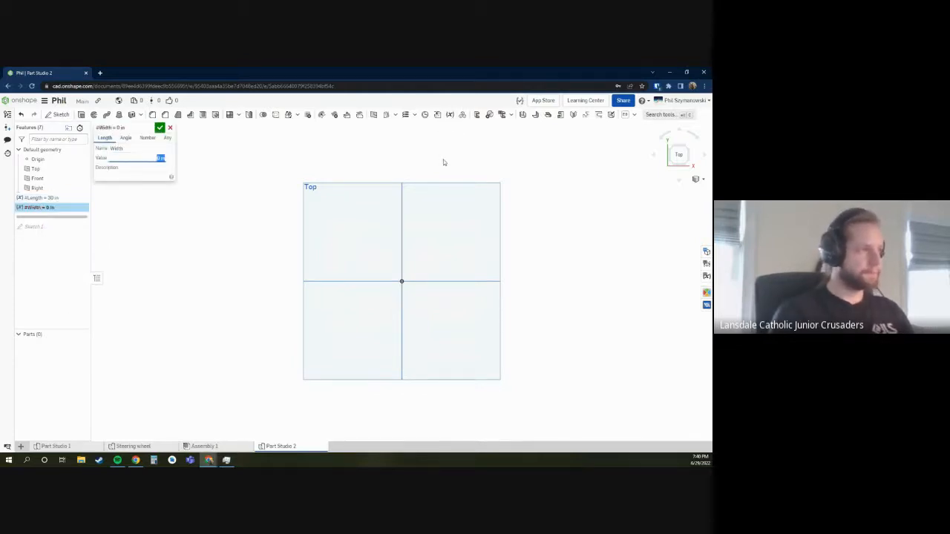
text(22)
key(Return)
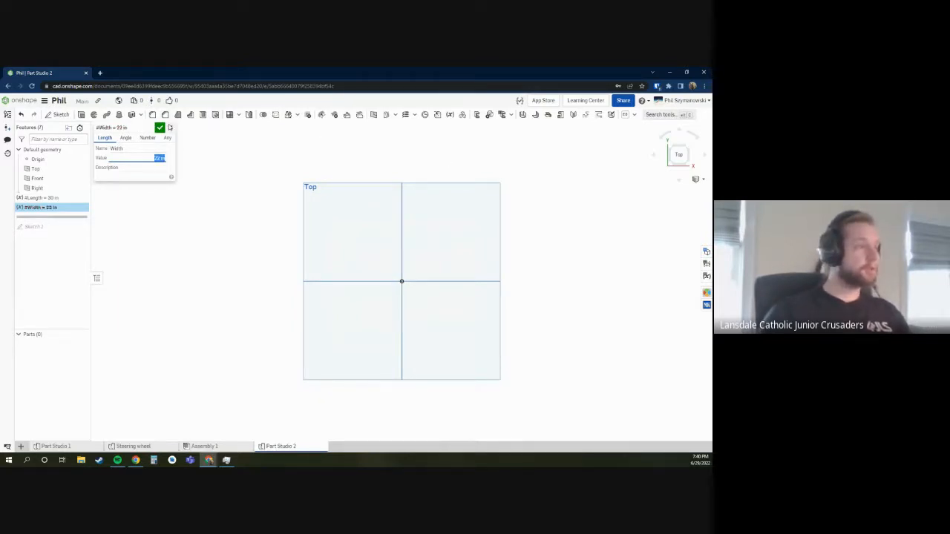
click(162, 129)
- Roll the feature history forward past Sketch 1 and open that sketch for editing
click(56, 197)
click(65, 206)
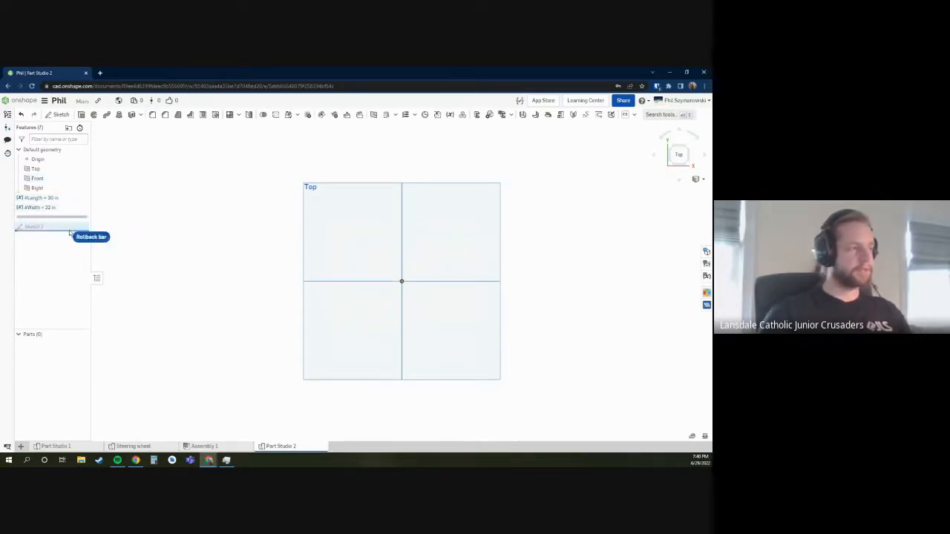
drag(70, 233, 67, 228)
click(50, 218)
right_click(50, 218)
click(70, 232)
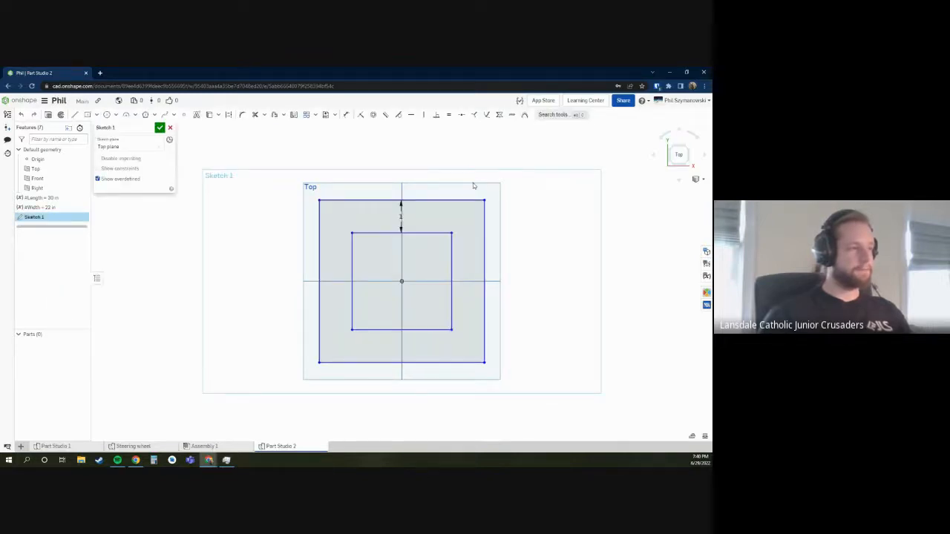
- Dimension the outer rectangle's vertical side and set it to the #Length variable
mouse_move(428, 171)
right_down()
mouse_move(432, 182)
mouse_move(394, 177)
mouse_move(419, 178)
right_up()
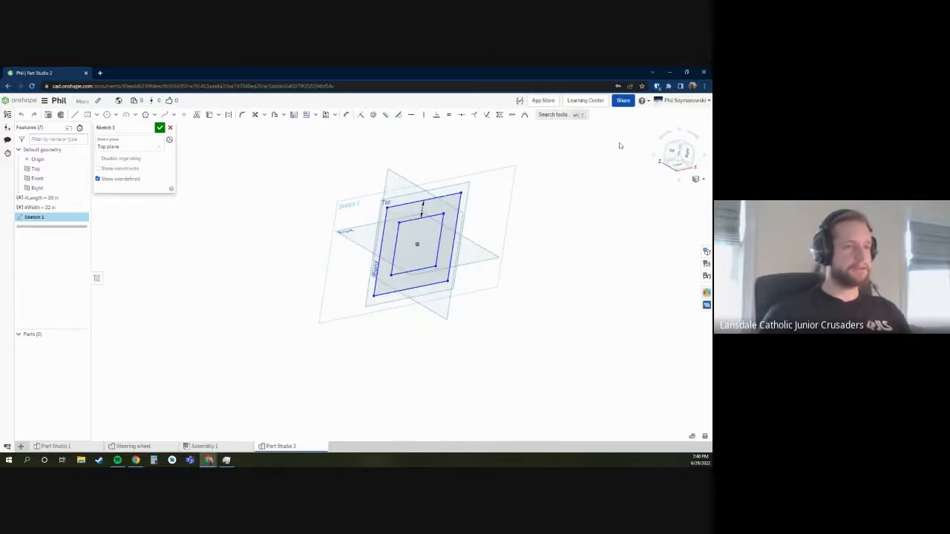
click(672, 152)
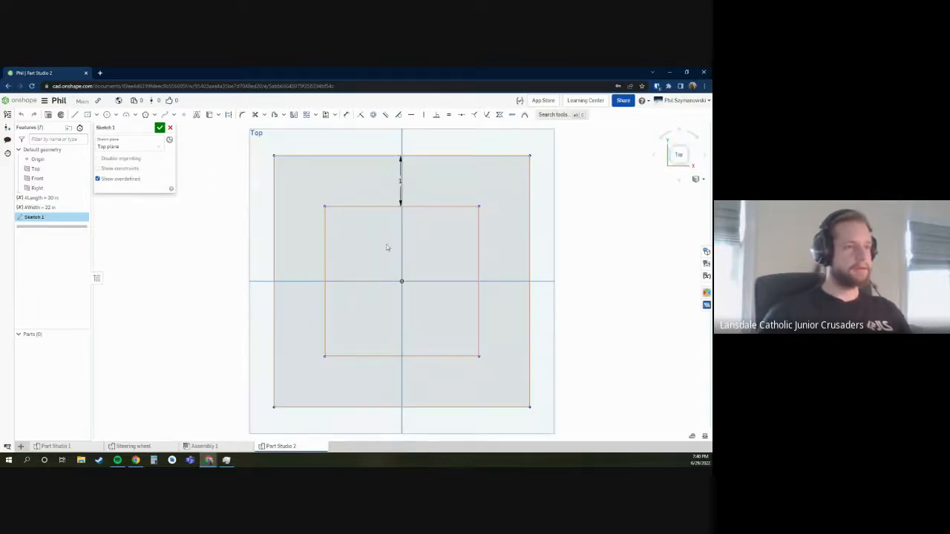
scroll(486, 218, down, 2)
scroll(475, 218, up, 2)
scroll(369, 257, down, 2)
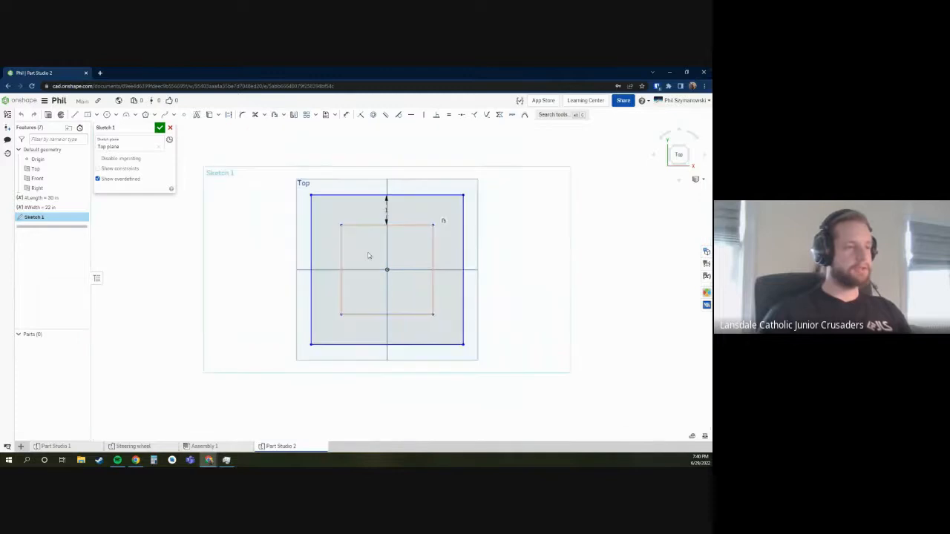
key(d)
click(462, 245)
click(524, 254)
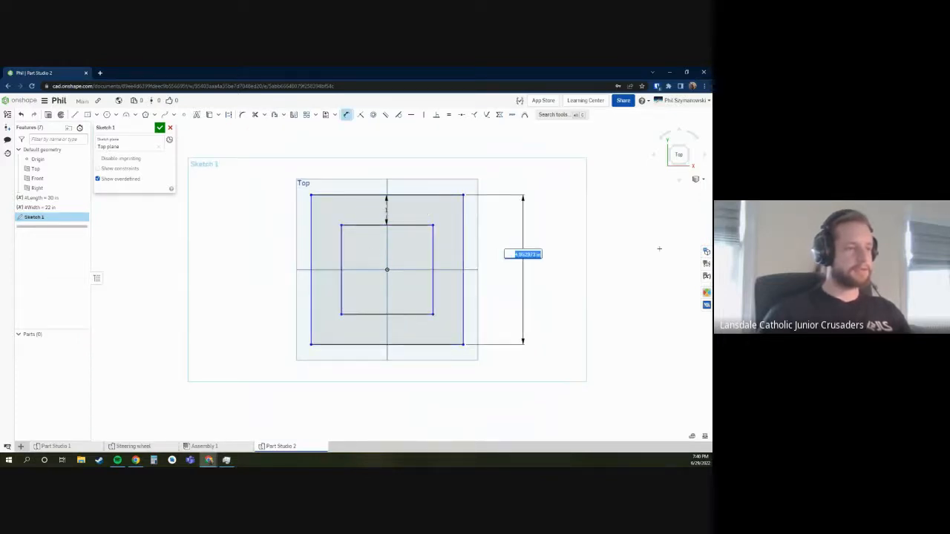
text(#)
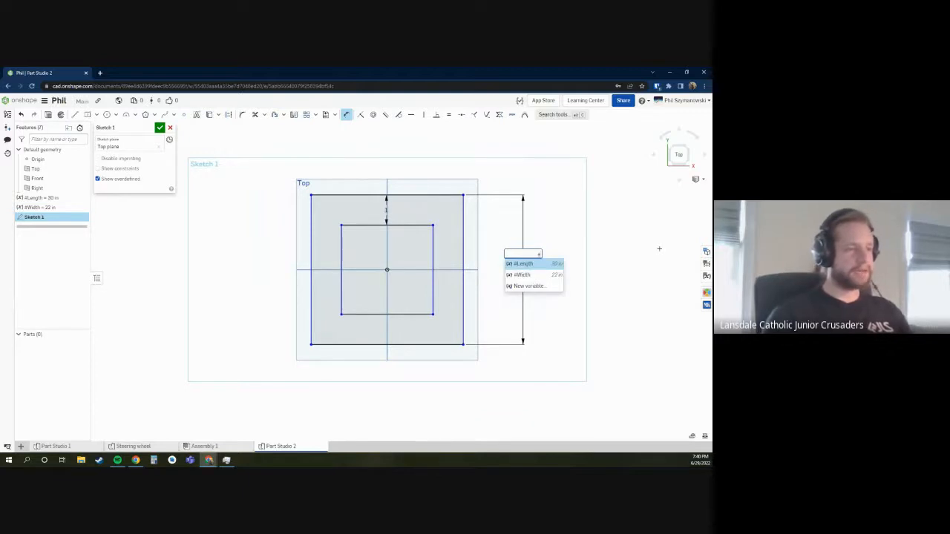
key(Return)
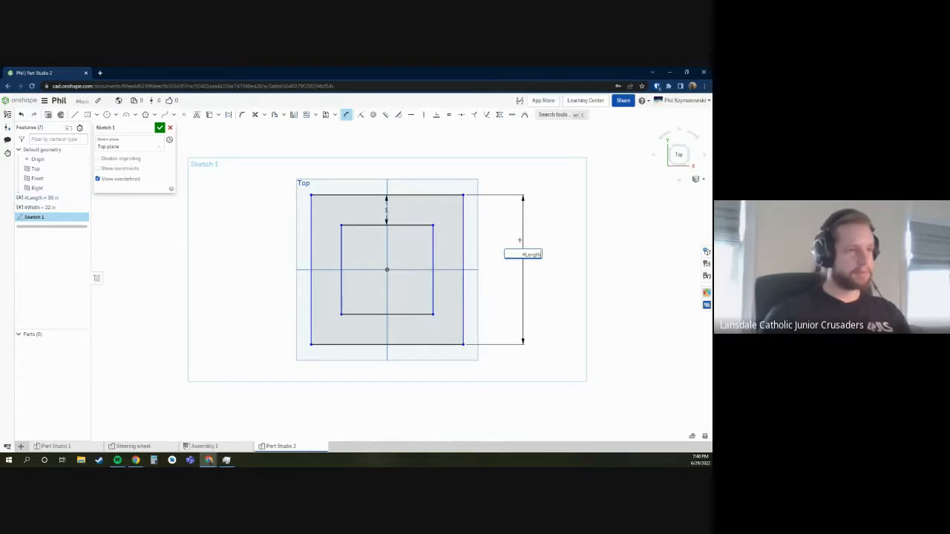
key(Return)
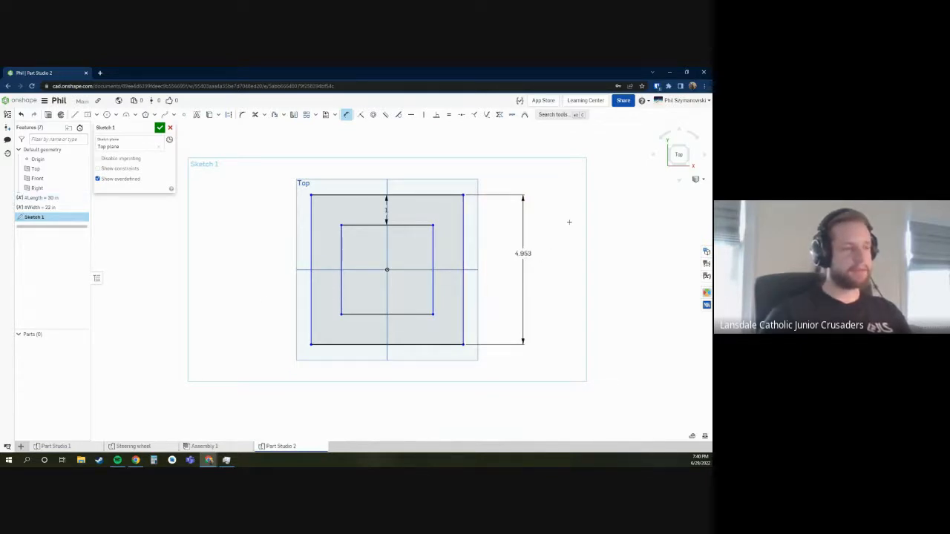
- Dimension the outer rectangle's horizontal side and set it to the #Width variable
scroll(500, 219, down, 8)
scroll(520, 175, up, 5)
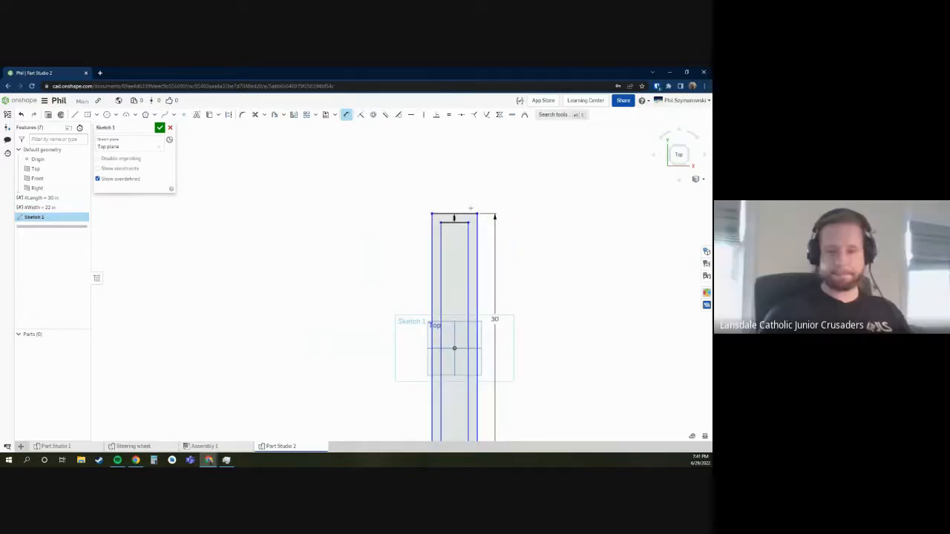
click(455, 215)
key(shift+3)
right_drag(455, 184, 404, 256)
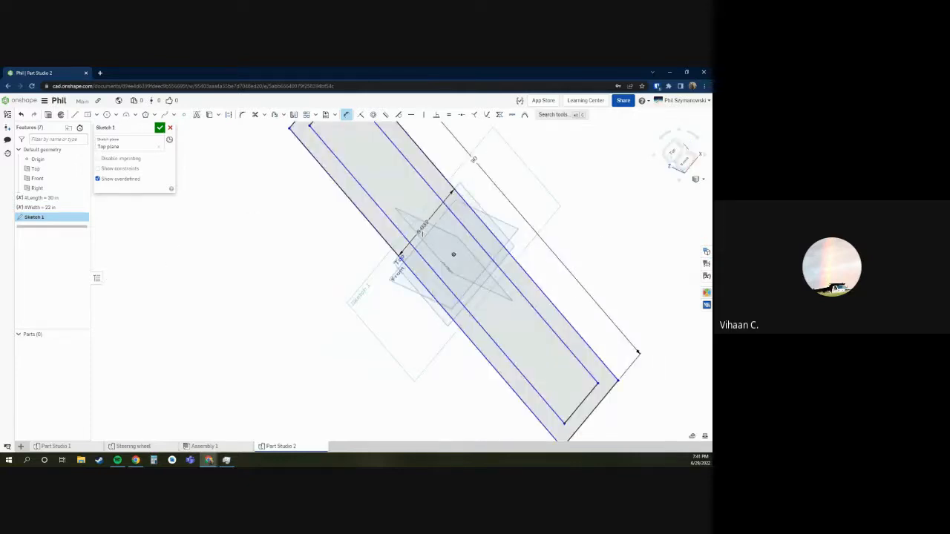
click(676, 155)
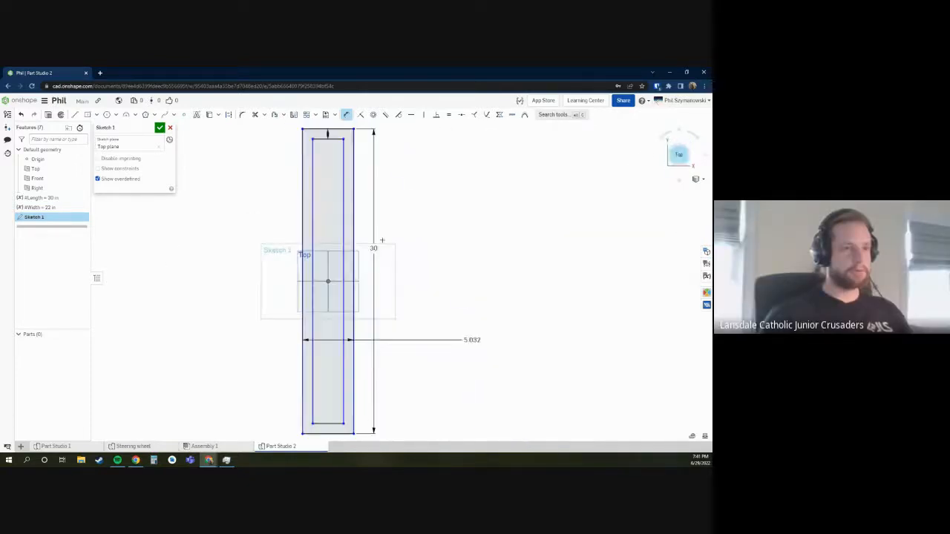
double_click(335, 172)
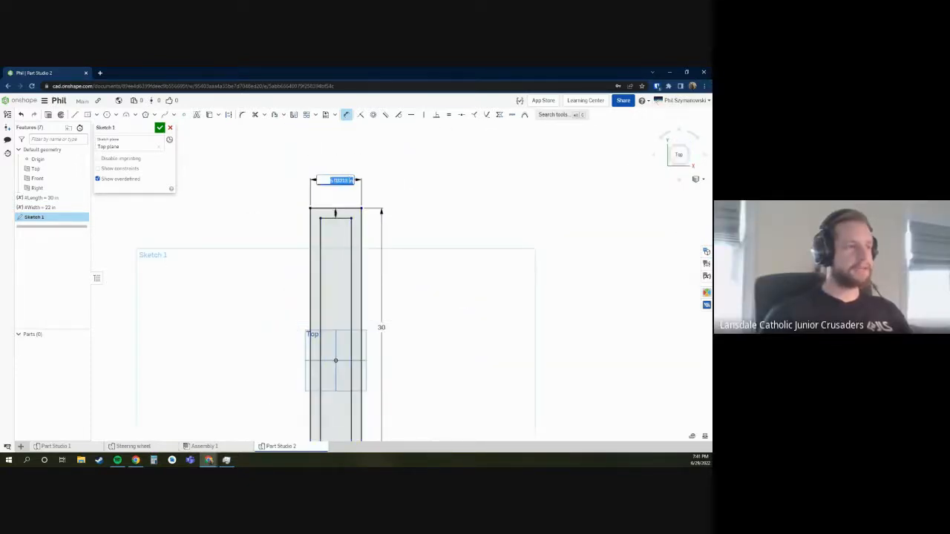
text(#)
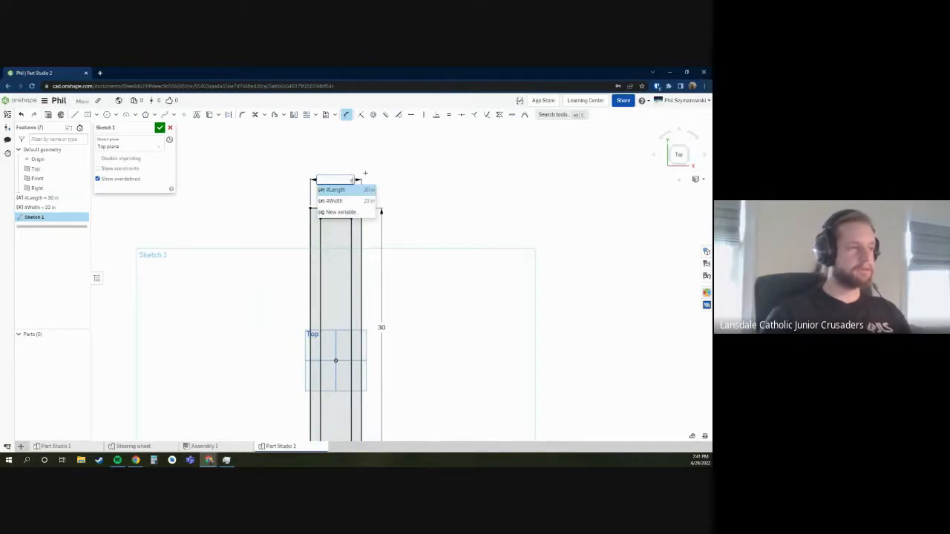
key(Down)
key(Return)
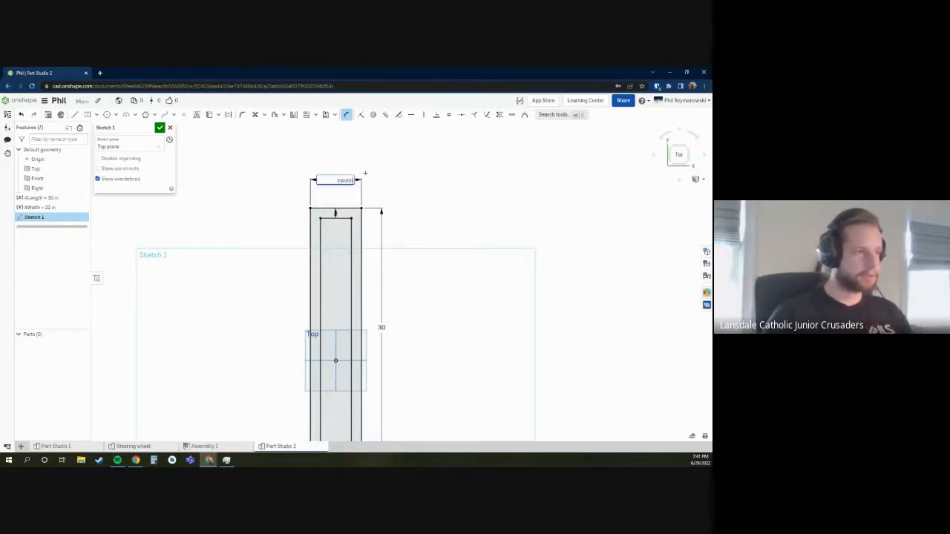
key(f)
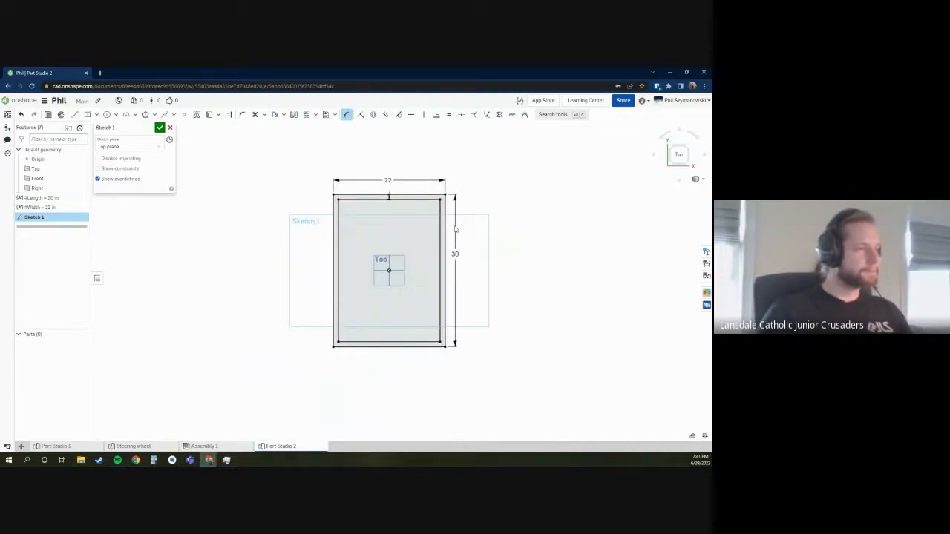
click(342, 192)
click(374, 231)
text(#)
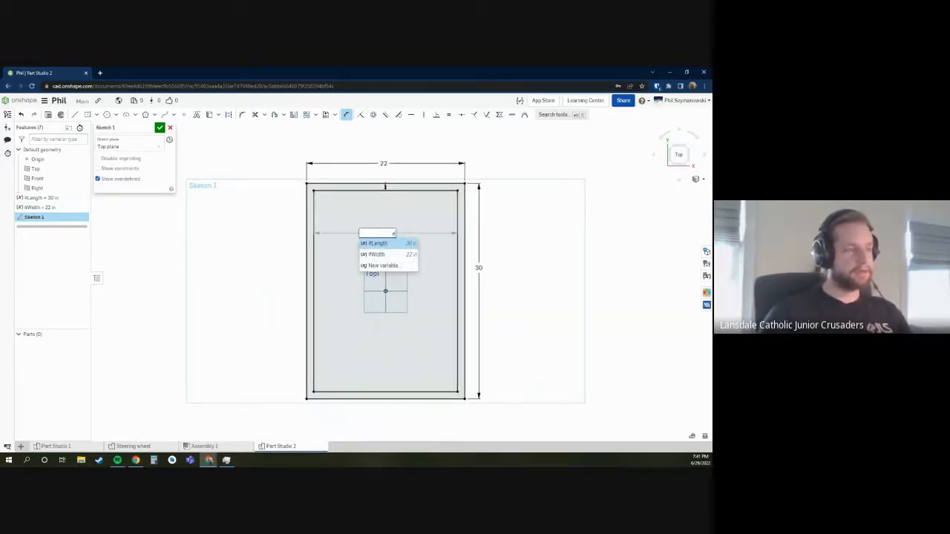
click(378, 265)
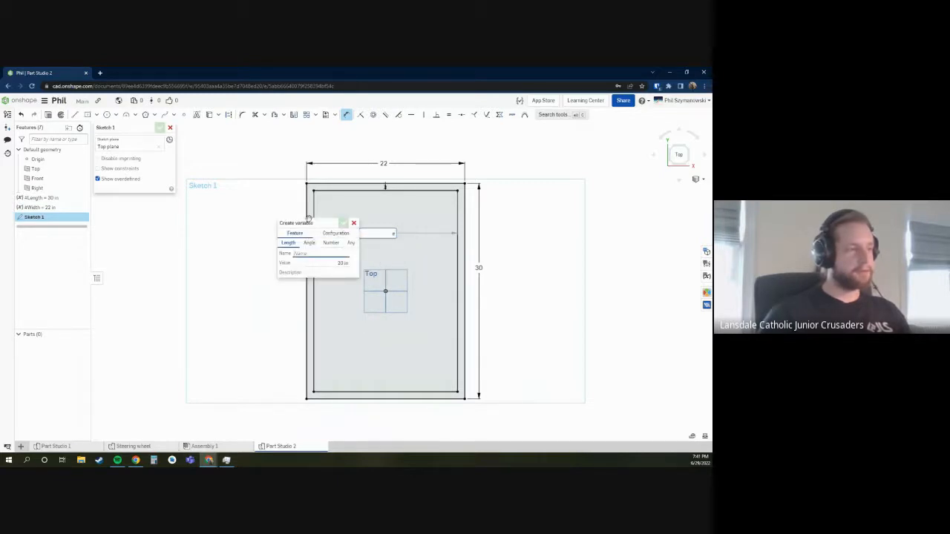
click(355, 223)
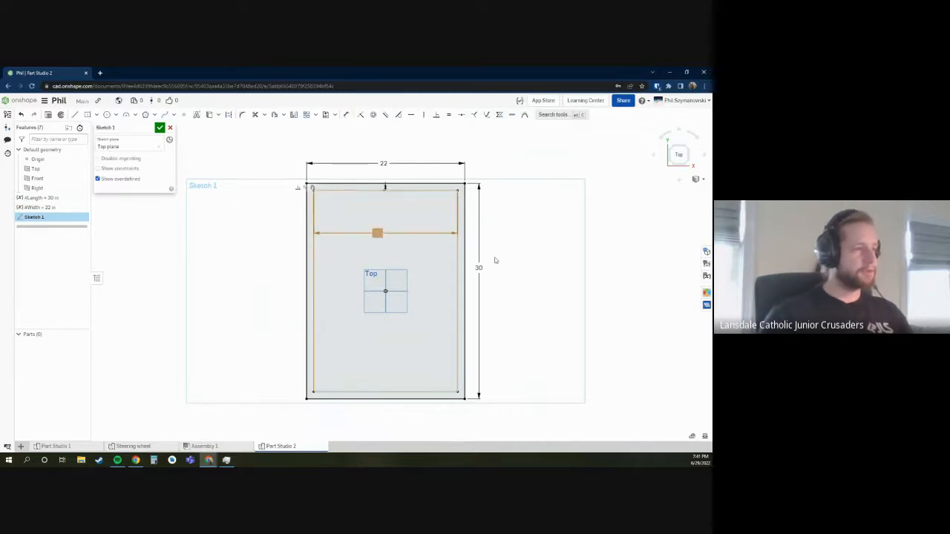
key(Escape)
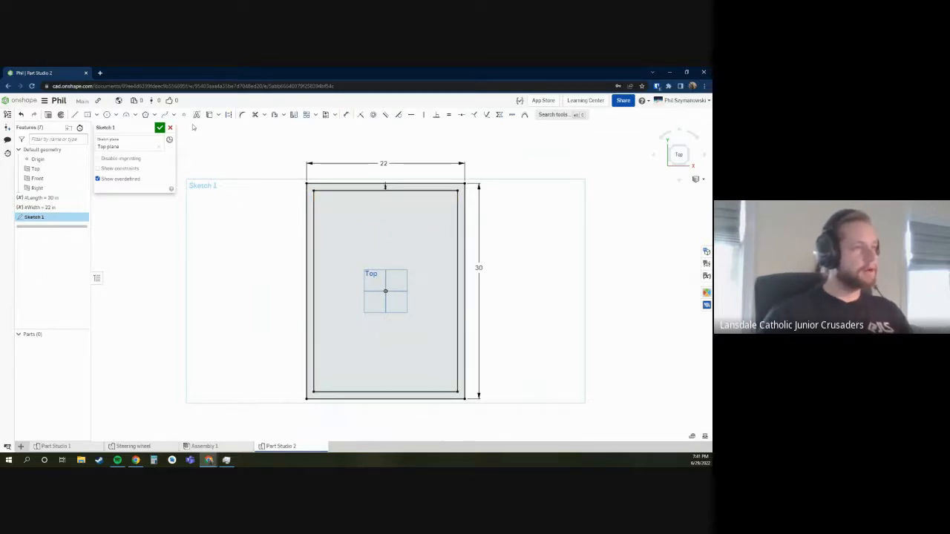
- Accept the edits to Sketch 1 and close it
click(159, 129)
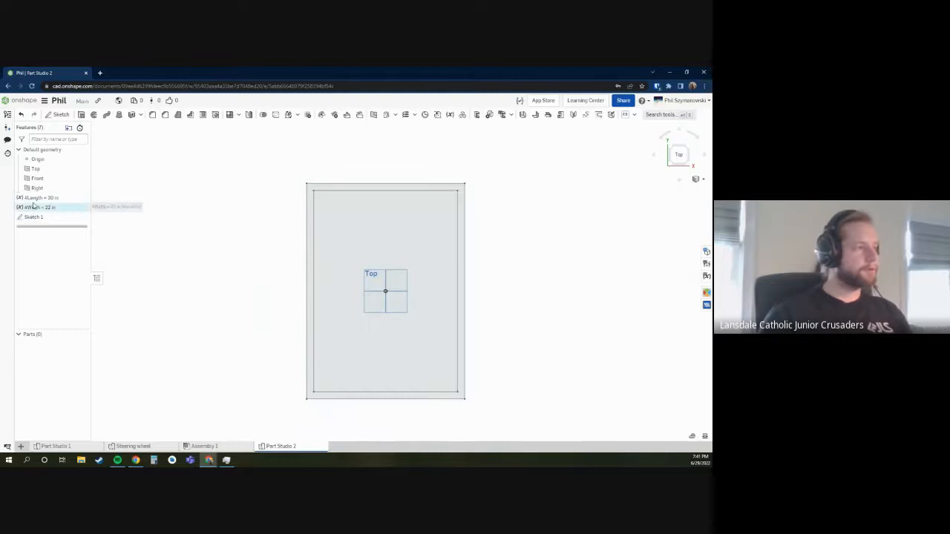
click(36, 207)
click(34, 199)
click(170, 177)
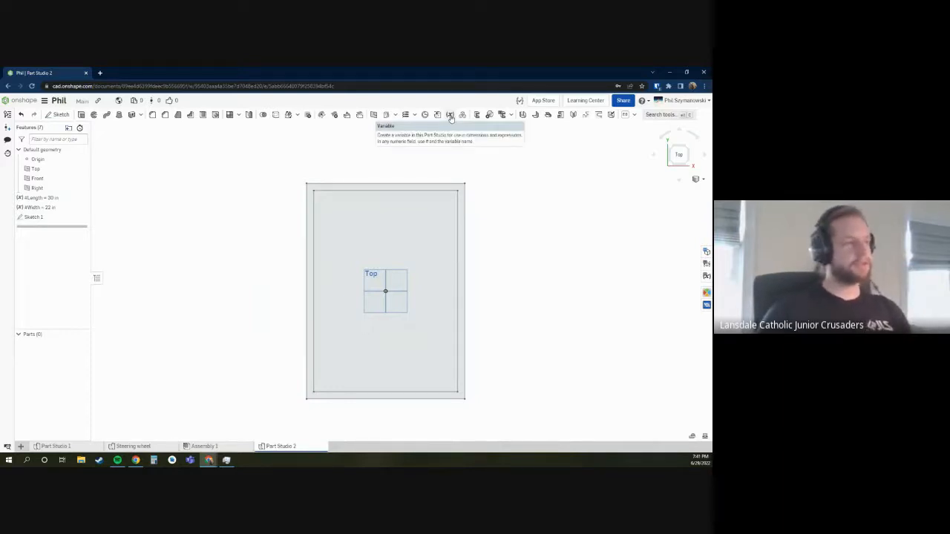
- Move the Width variable below Sketch 1 in the feature history and roll the history back to just after the sketch
click(50, 209)
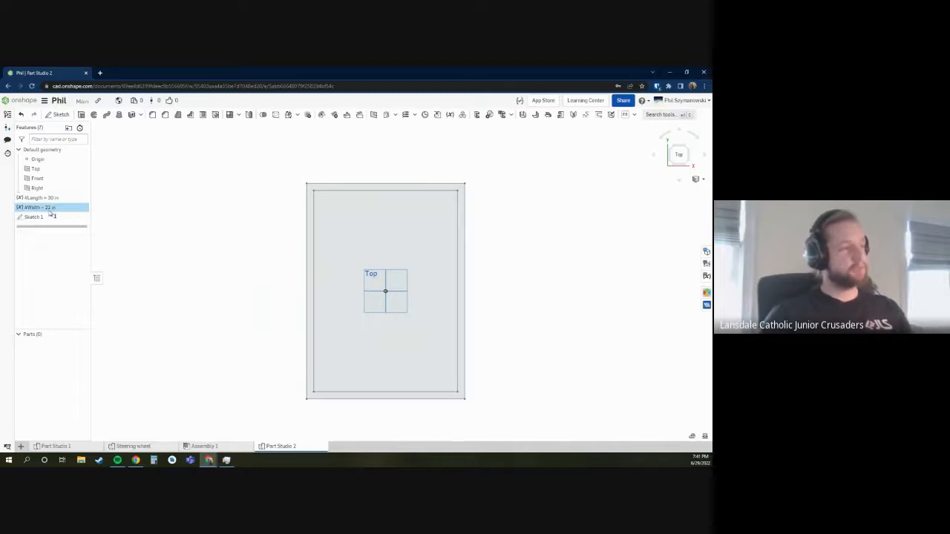
drag(50, 211, 50, 223)
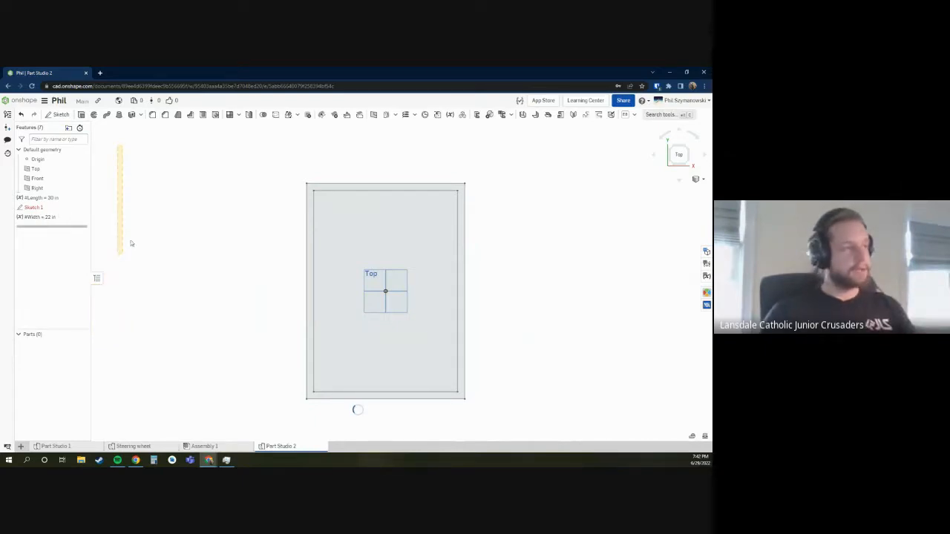
click(38, 210)
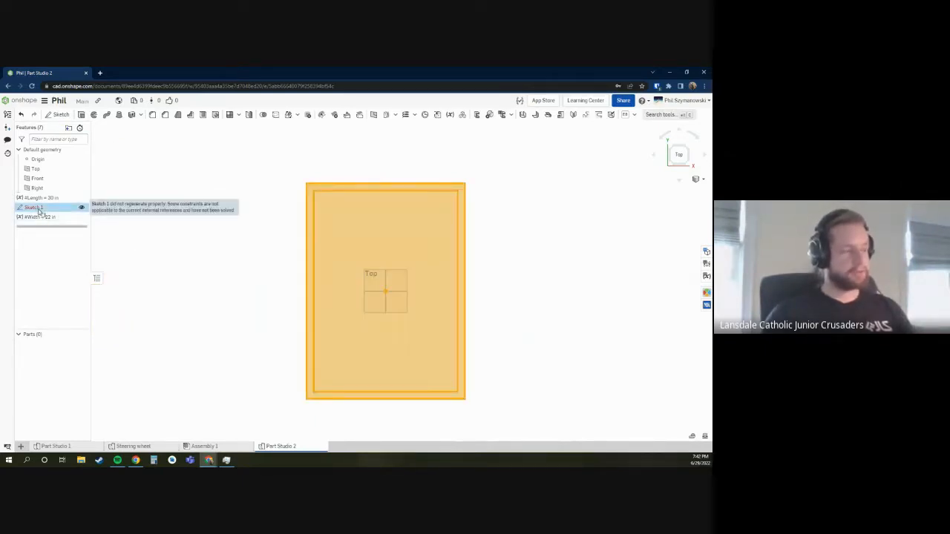
mouse_move(76, 227)
mouse_down()
mouse_move(78, 215)
mouse_move(52, 223)
mouse_up()
click(151, 205)
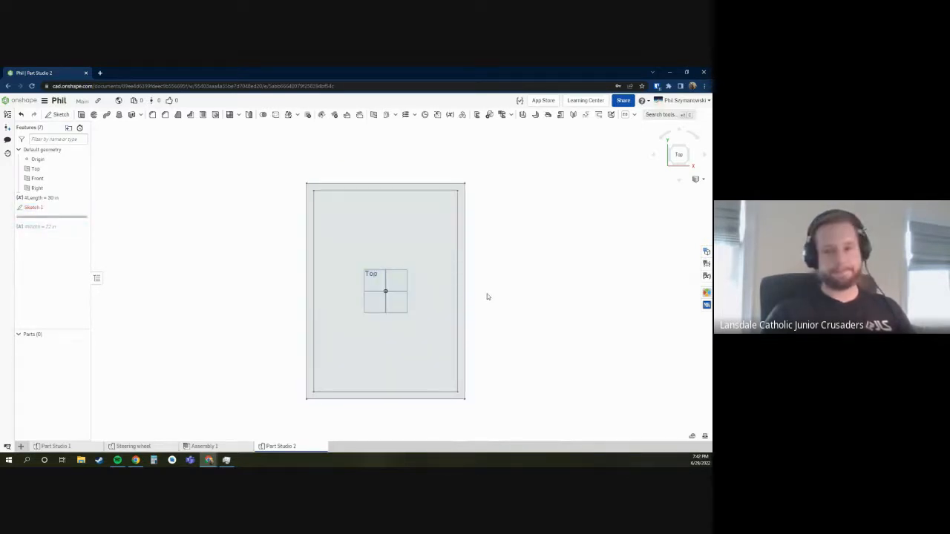
- Open Sketch 1, examine its horizontal outer dimension and close the sketch without saving changes
click(31, 207)
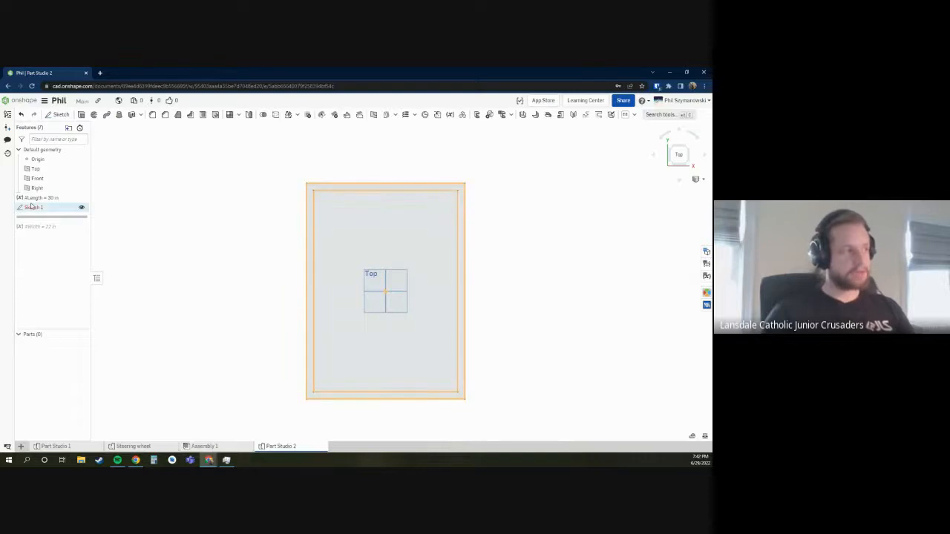
double_click(31, 207)
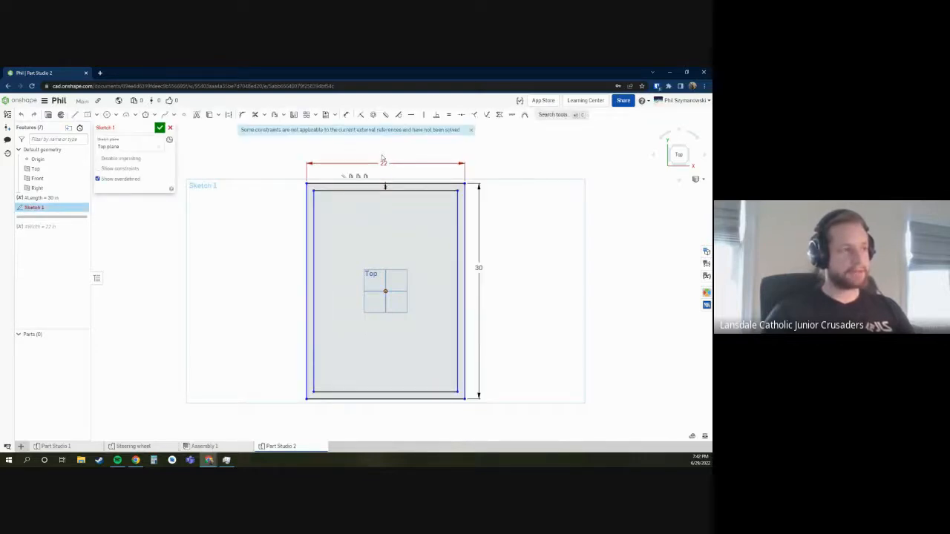
mouse_move(276, 149)
mouse_down()
mouse_move(509, 180)
mouse_move(470, 173)
mouse_up()
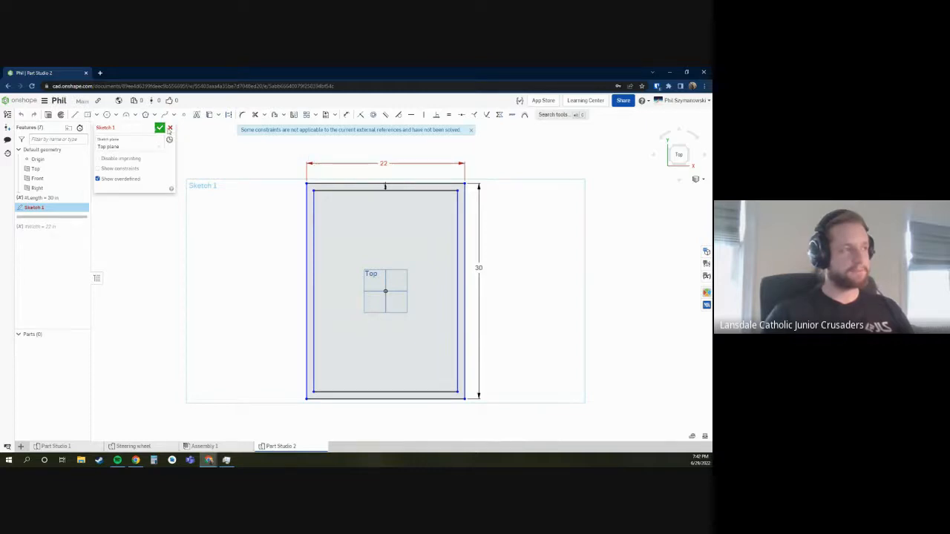
click(169, 128)
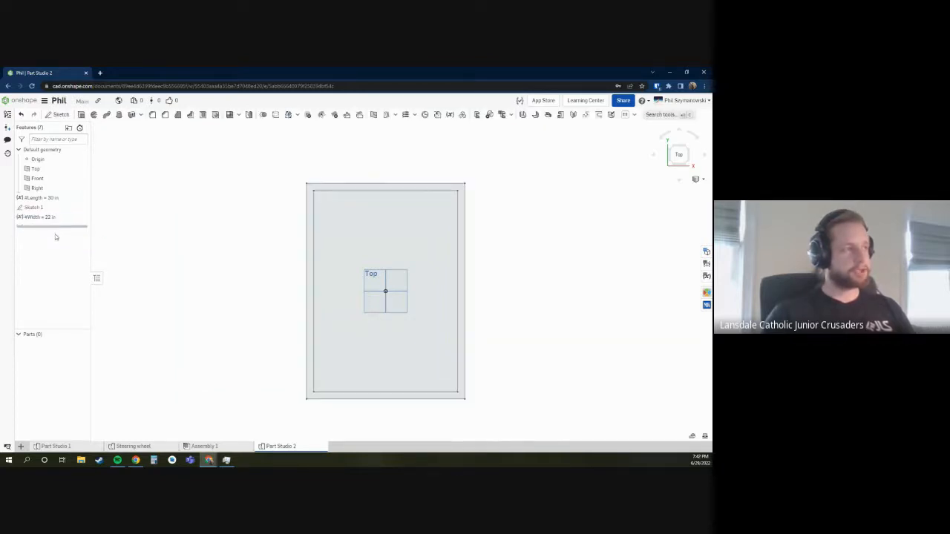
- Move the Width variable back above Sketch 1 and check the sketch's outer width dimension
drag(43, 217, 56, 204)
click(38, 208)
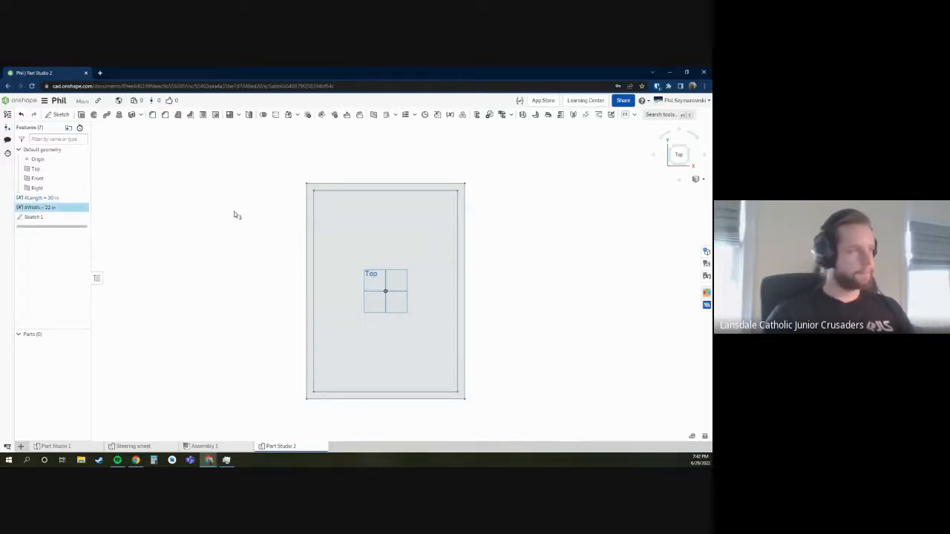
double_click(34, 217)
right_drag(364, 315, 379, 257)
scroll(391, 227, up, 6)
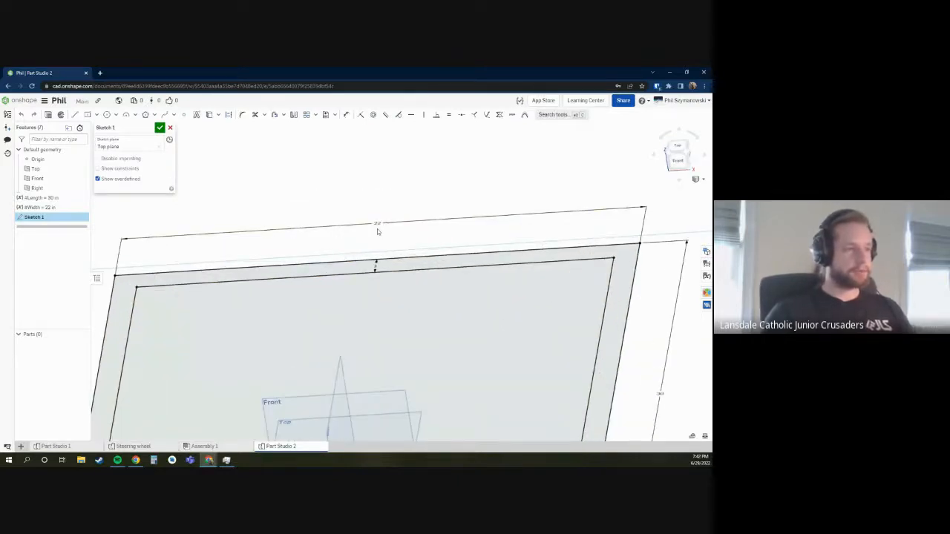
scroll(377, 229, down, 3)
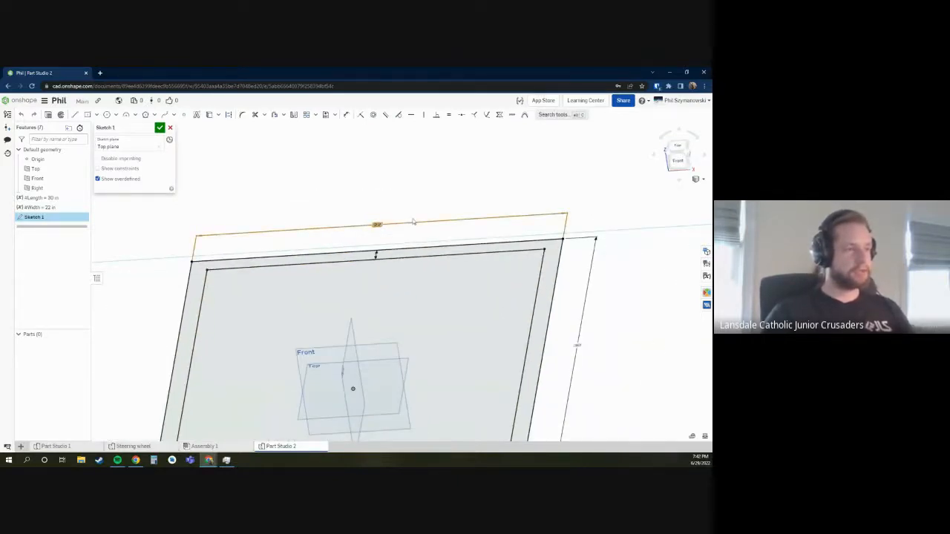
scroll(414, 221, down, 2)
click(159, 128)
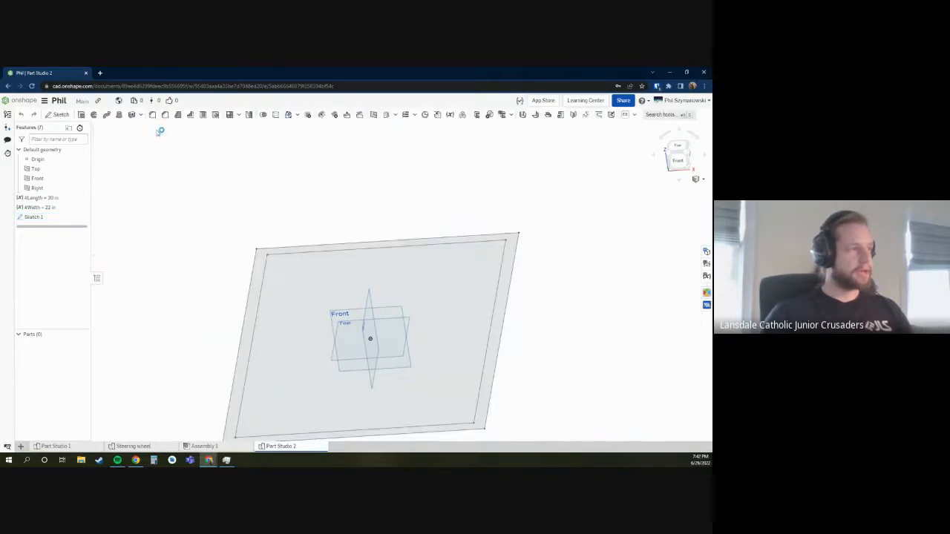
- Set the Length variable's value to 28 in
click(678, 153)
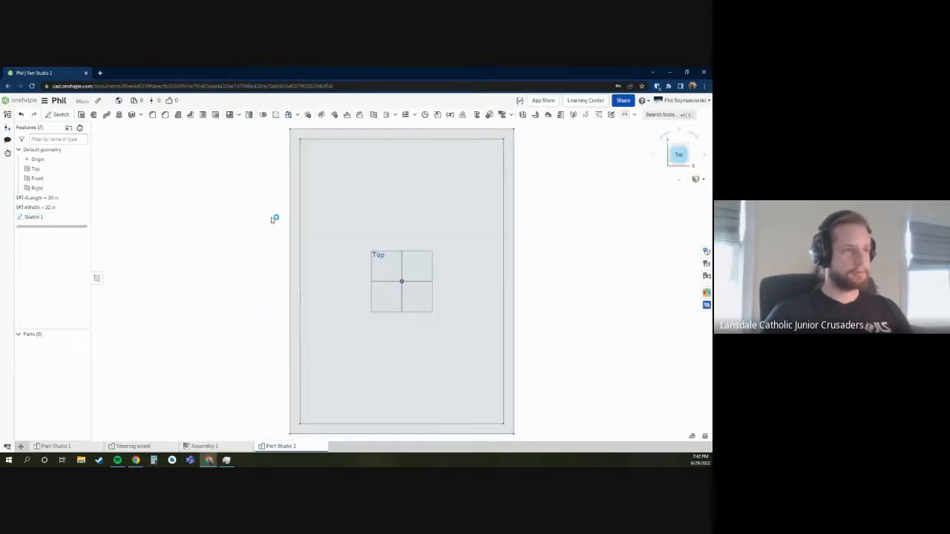
double_click(52, 198)
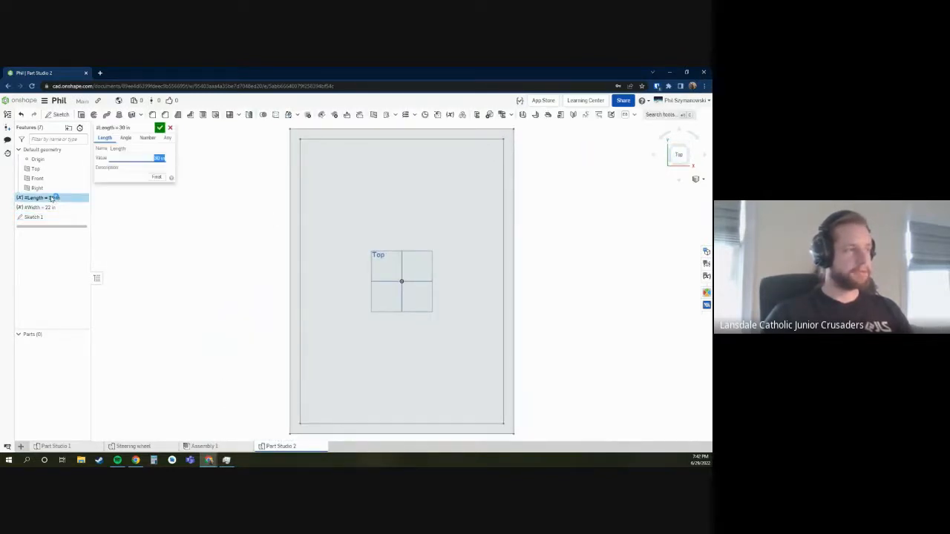
text(28)
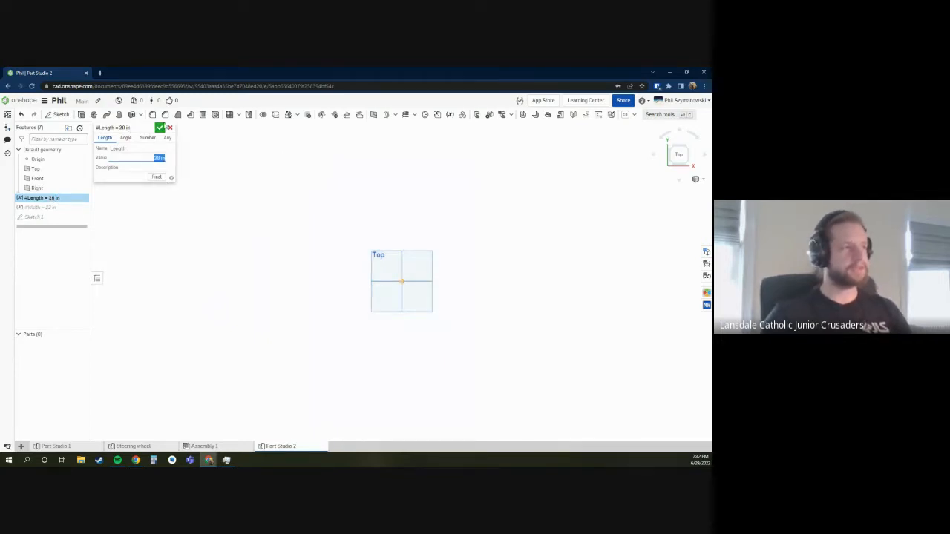
click(160, 128)
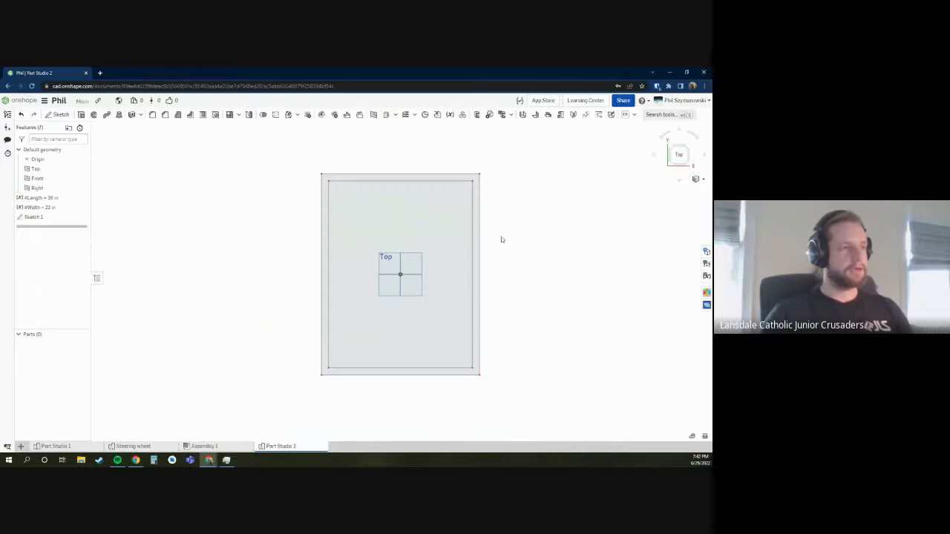
- Open Sketch 1 for editing and examine its outer dimensions and the inner rectangle
double_click(36, 216)
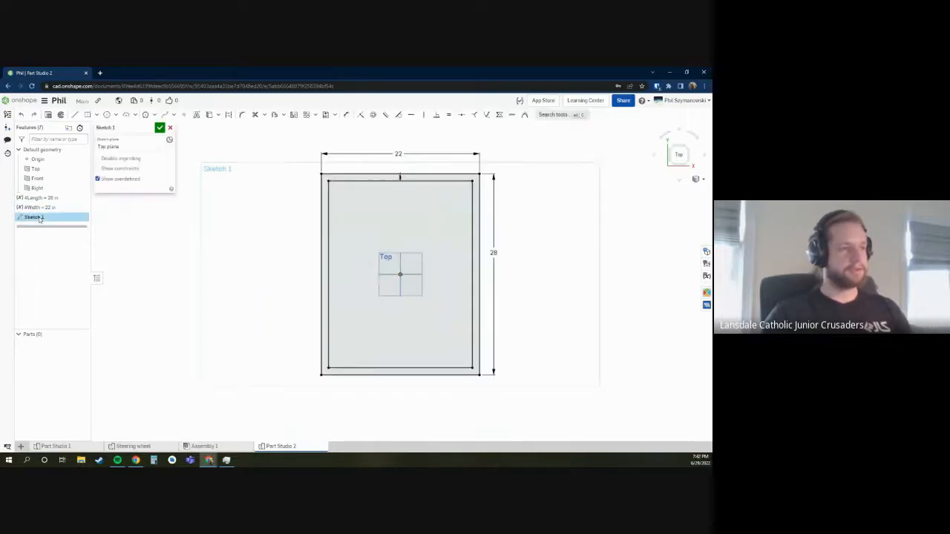
click(493, 253)
click(328, 266)
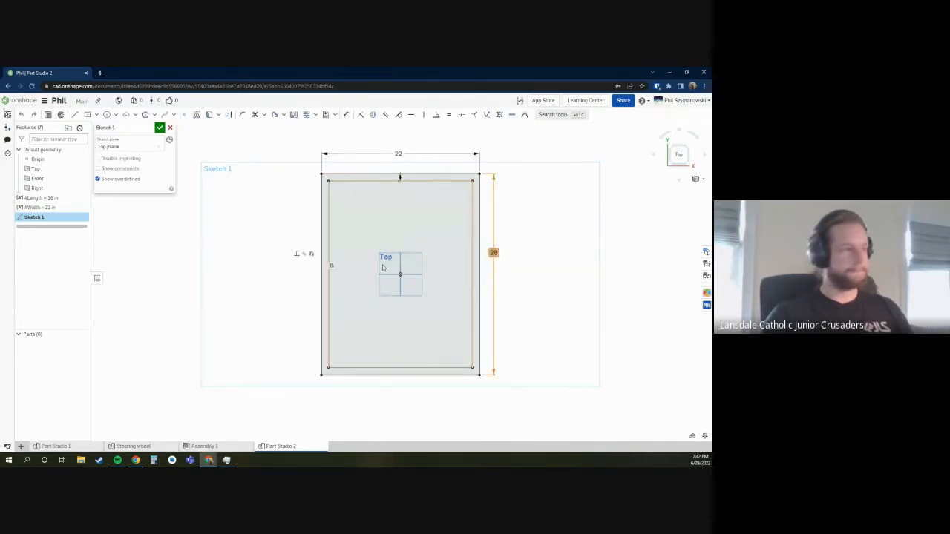
click(294, 178)
drag(287, 159, 513, 368)
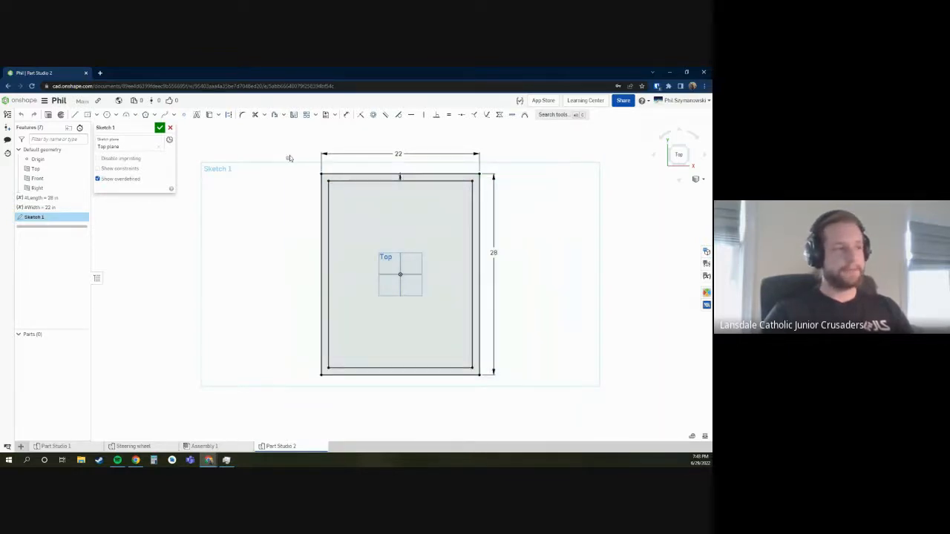
mouse_move(289, 151)
mouse_down()
mouse_move(514, 312)
mouse_move(559, 405)
mouse_move(546, 401)
mouse_up()
click(545, 403)
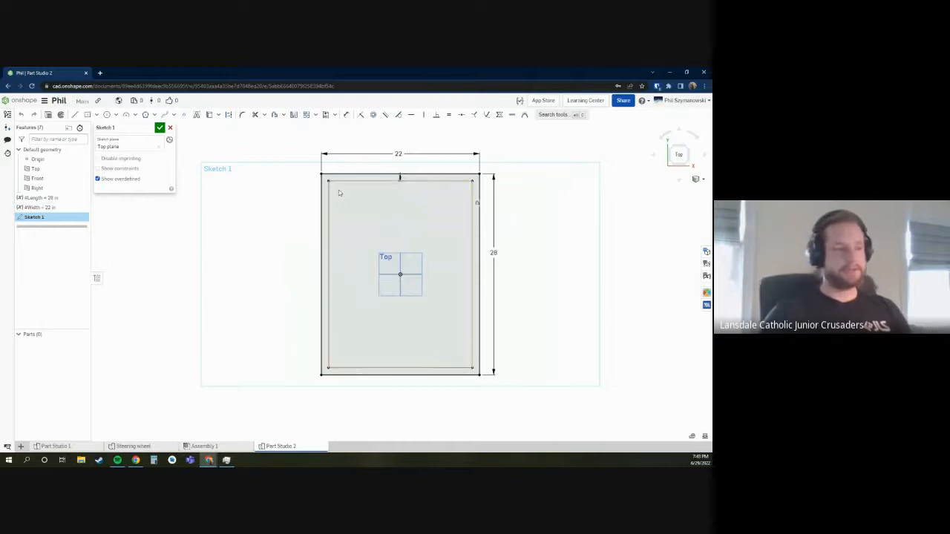
mouse_move(291, 144)
mouse_down()
mouse_move(395, 213)
mouse_move(549, 419)
mouse_move(485, 374)
mouse_move(308, 151)
mouse_up()
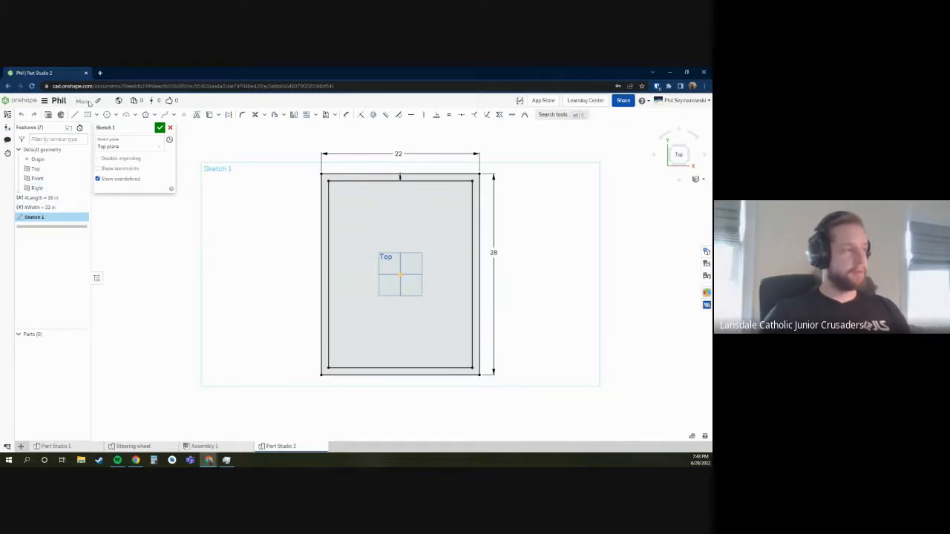
- Sketch a horizontal crossbar line across the lower part of the inner rectangle, between its two long sides
click(328, 324)
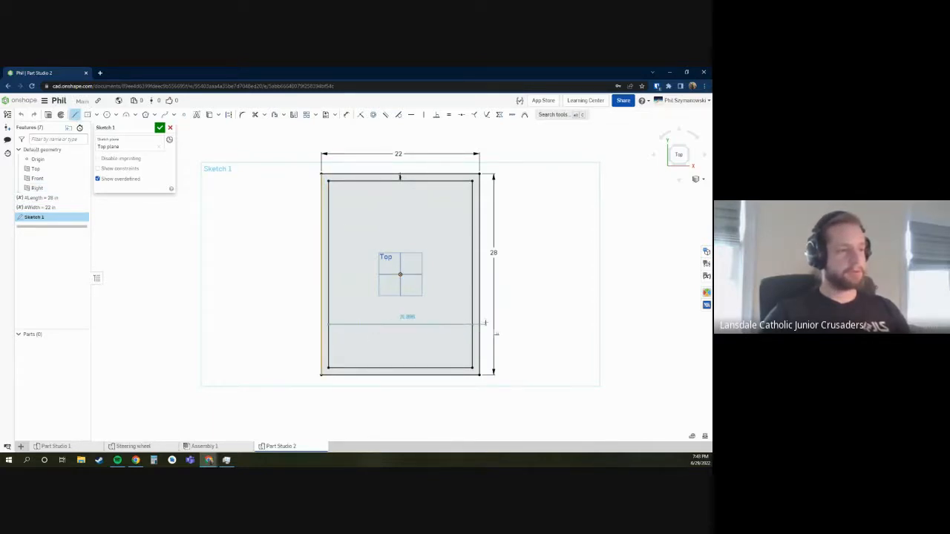
click(486, 322)
key(Escape)
- Dimension the crossbar line's distance from the outer rectangle's lower edge as #Length*.25
key(m)
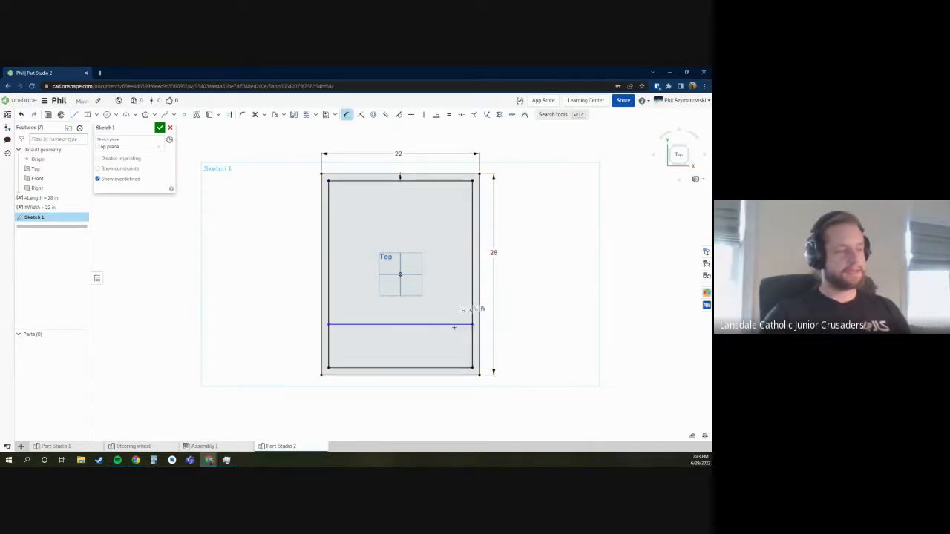
click(447, 325)
click(454, 374)
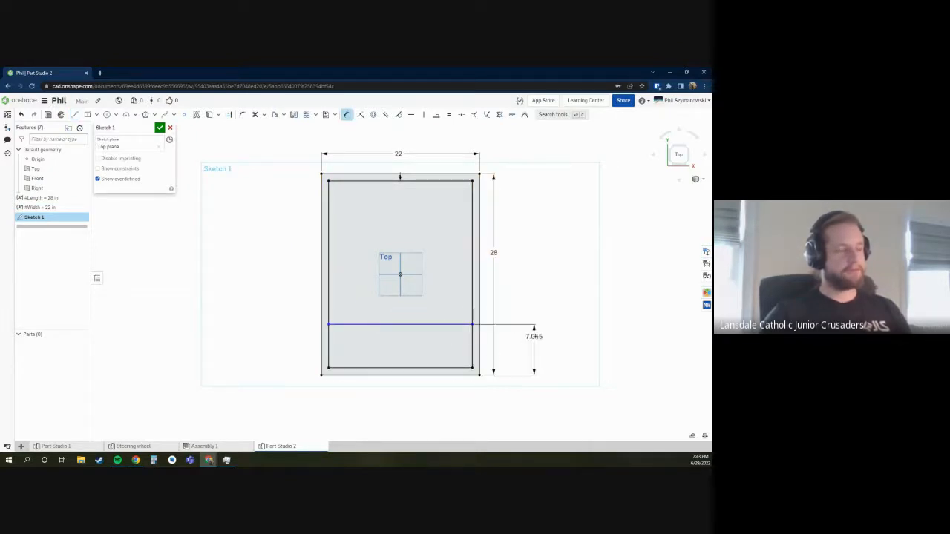
click(566, 340)
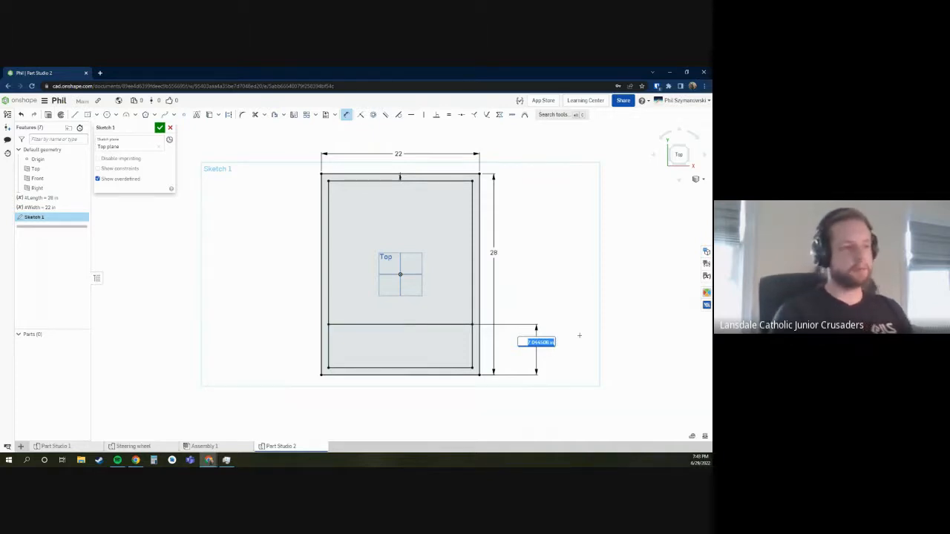
text(#)
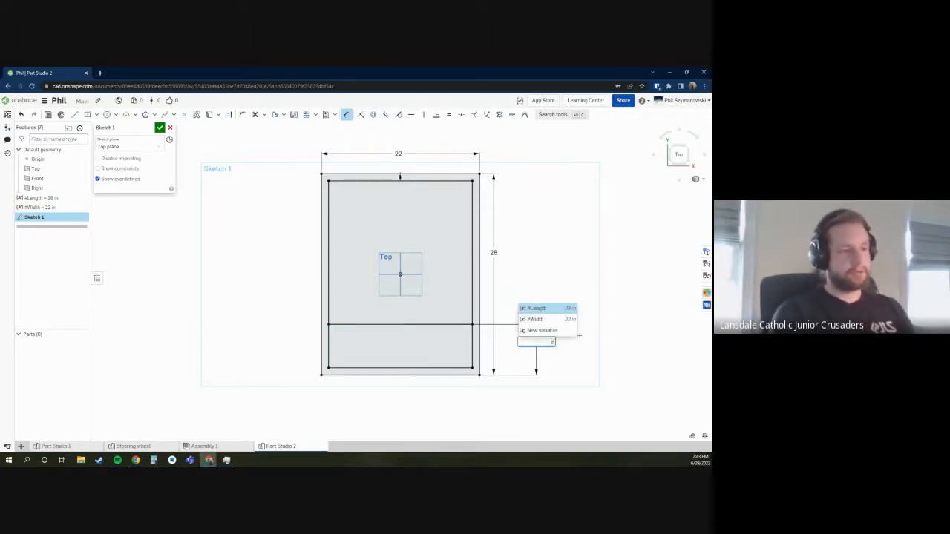
key(Return)
text(*)
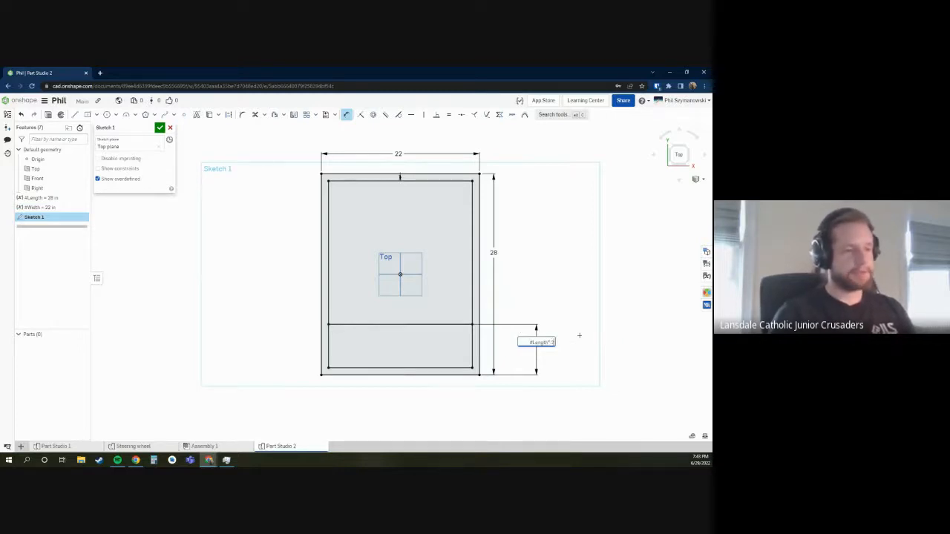
text(.25)
key(Return)
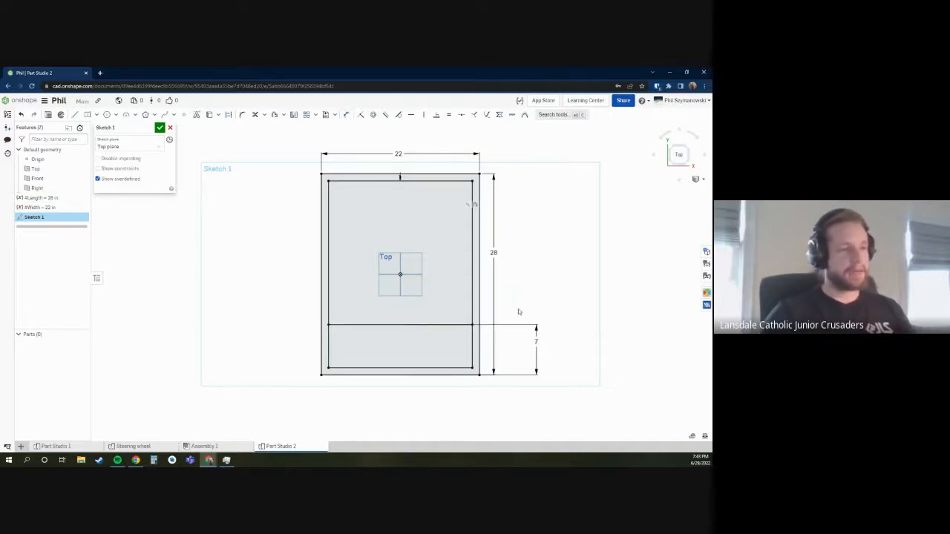
- Move the outer length dimension farther from the frame, accept the sketch and set the Length variable to 30 in
drag(493, 252, 560, 250)
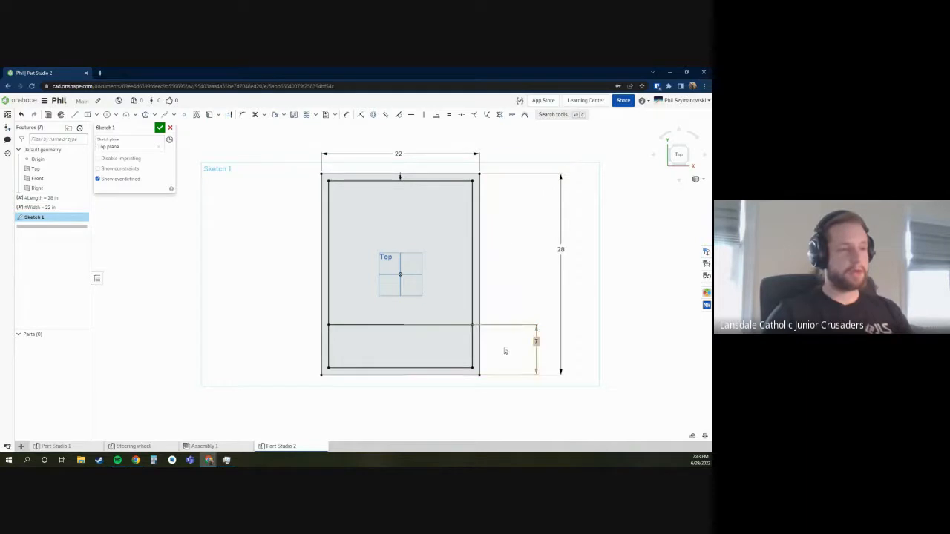
click(160, 128)
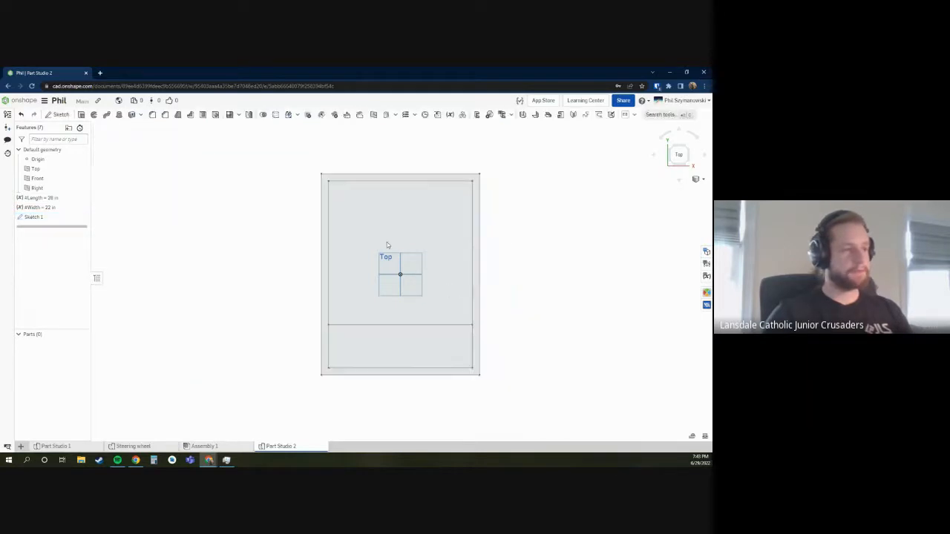
double_click(32, 198)
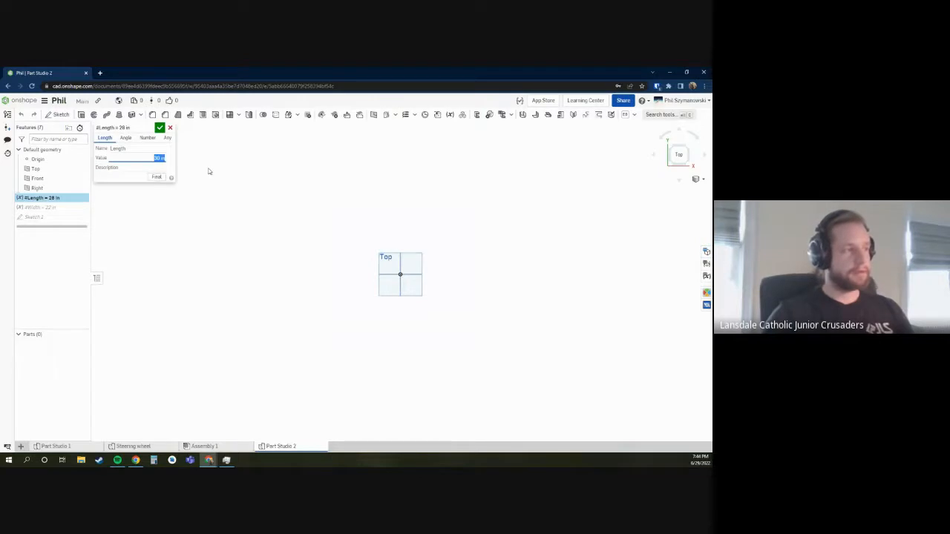
key(Return)
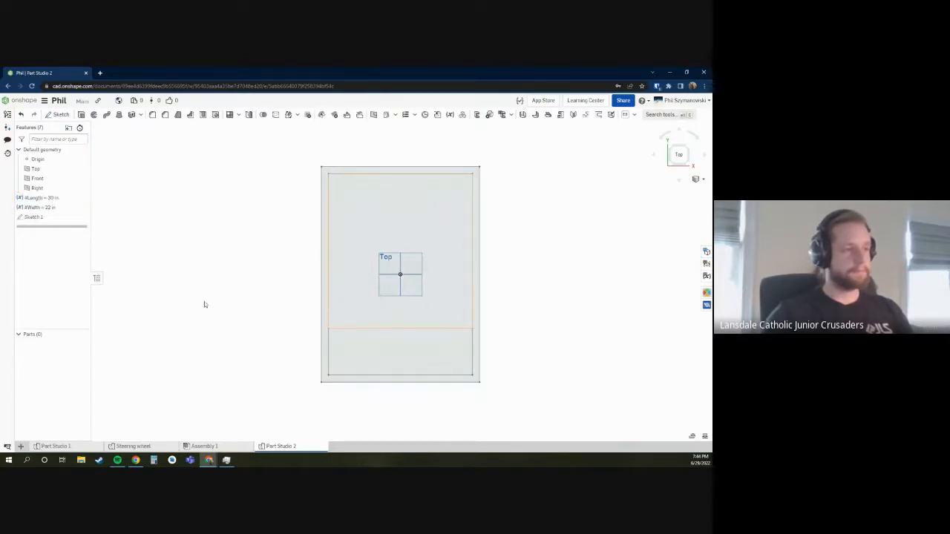
- Reopen Sketch 1 and reposition the crossbar's distance dimension and the frame's 1 in offset dimension outside the frame
double_click(33, 218)
drag(533, 347, 550, 248)
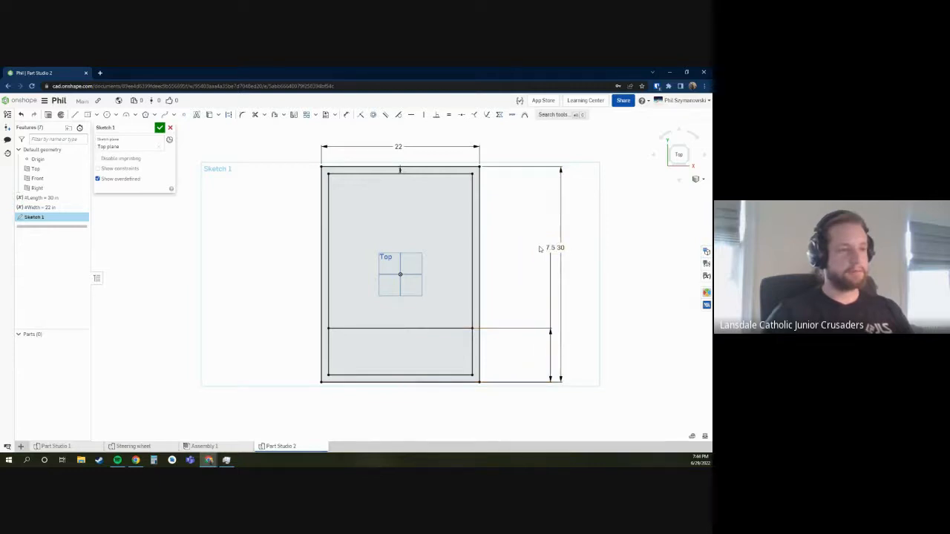
double_click(552, 248)
click(583, 255)
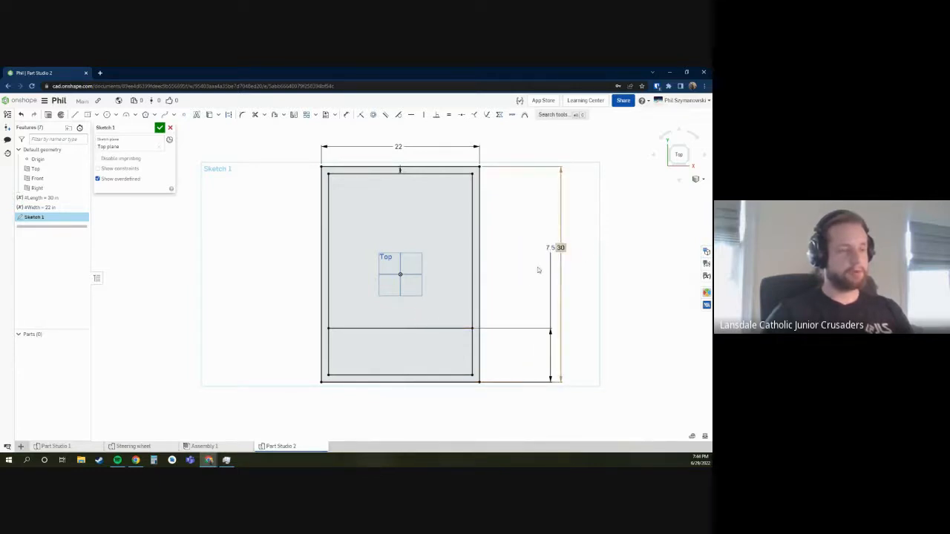
drag(551, 248, 511, 350)
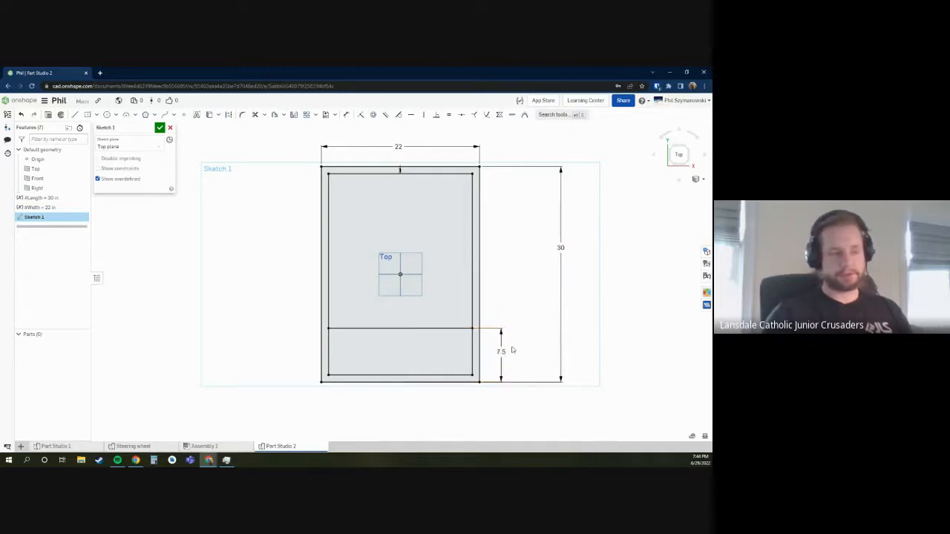
drag(475, 306, 515, 399)
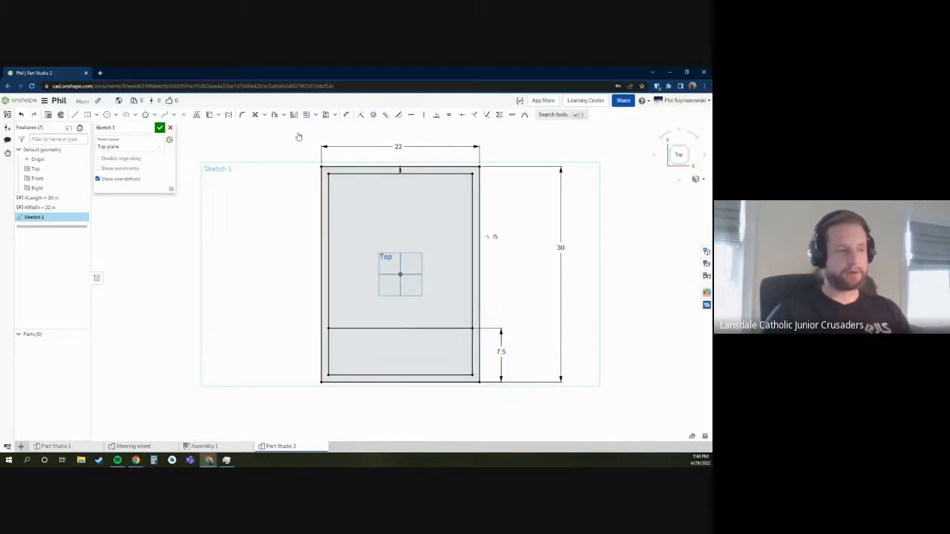
drag(375, 146, 297, 159)
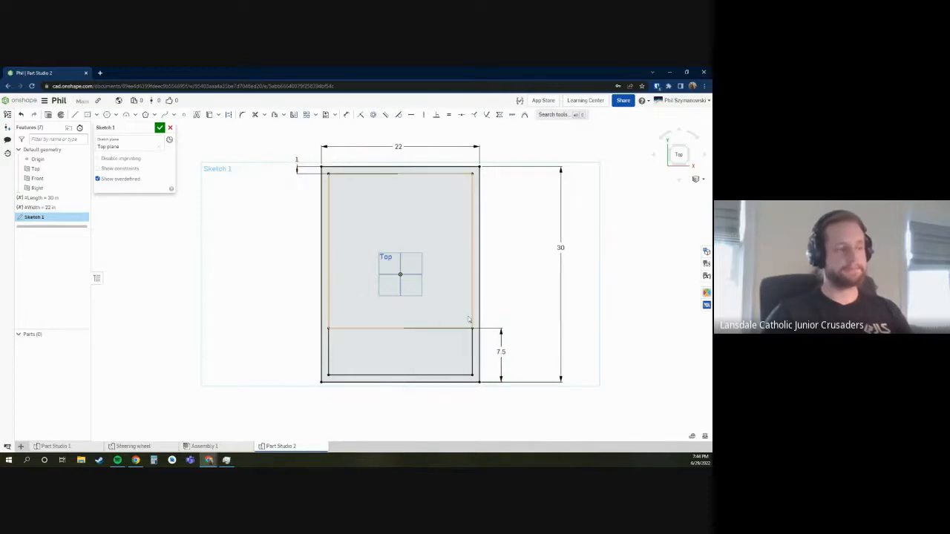
- Delete the horizontal crossbar line from Sketch 1 and accept the sketch
click(469, 328)
key(Delete)
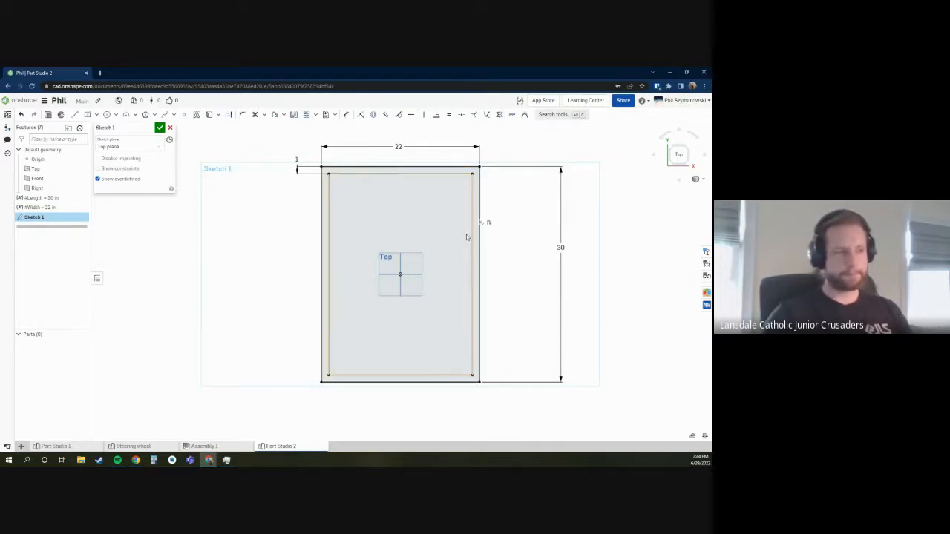
mouse_move(275, 135)
mouse_down()
mouse_move(510, 271)
mouse_move(566, 422)
mouse_move(572, 386)
mouse_move(605, 393)
mouse_up()
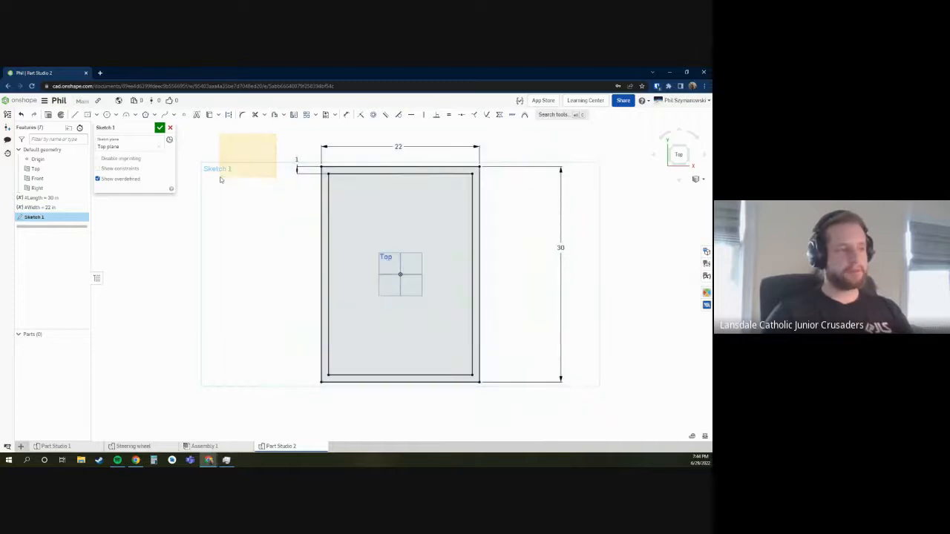
click(160, 128)
right_drag(319, 292, 298, 230)
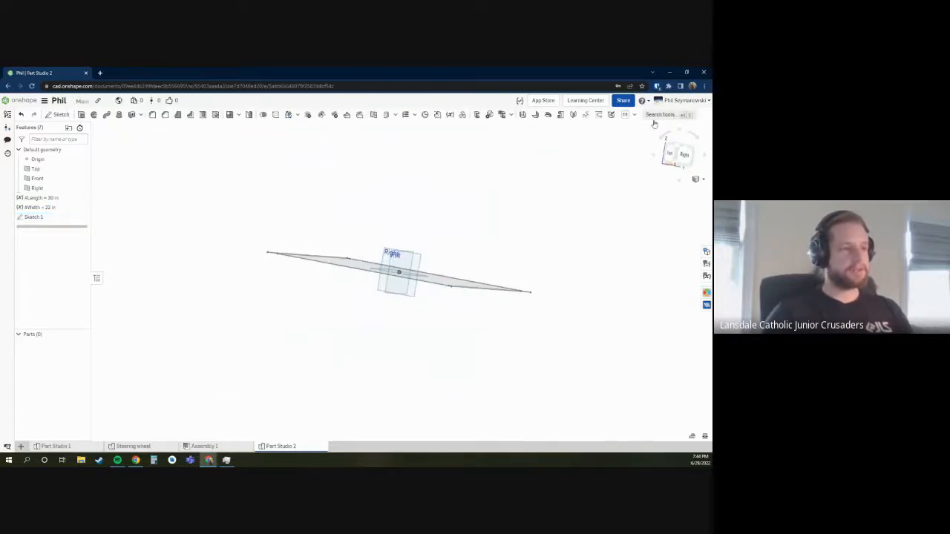
click(682, 155)
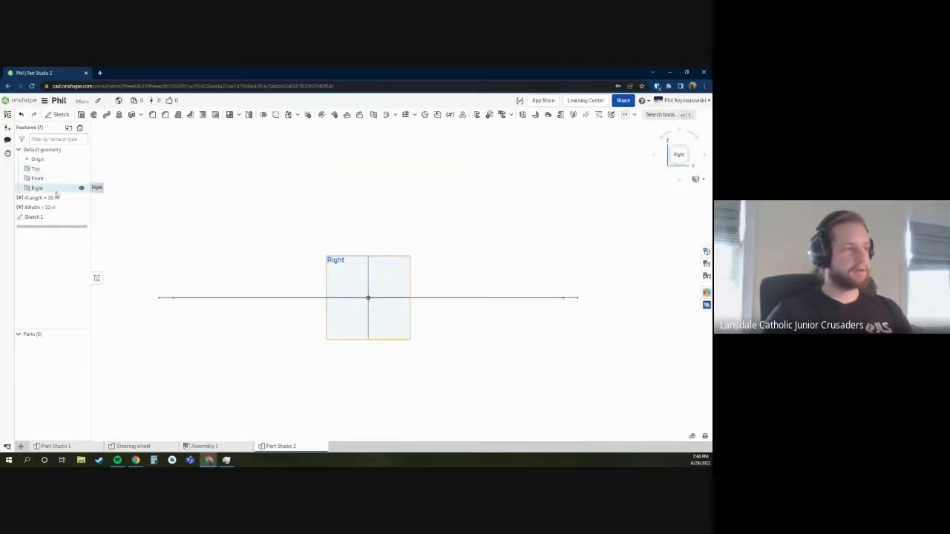
right_click(55, 191)
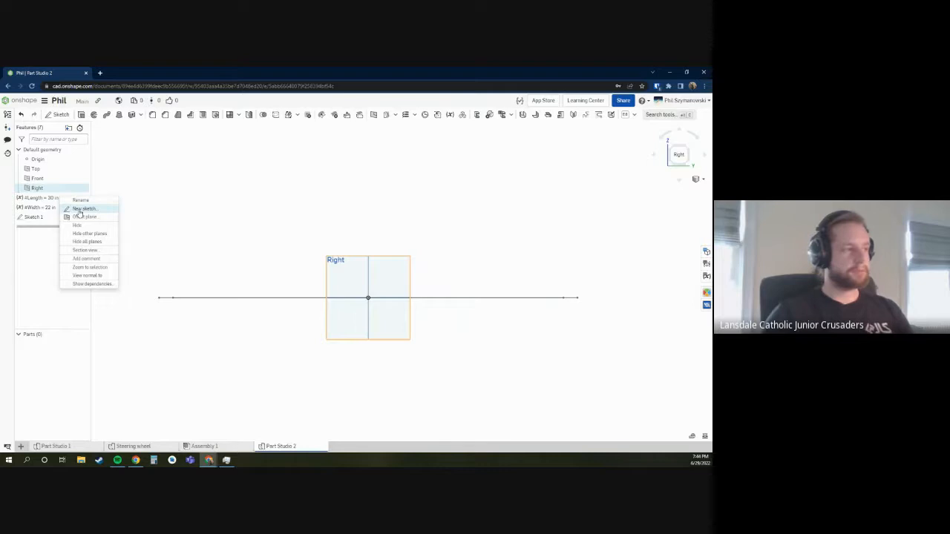
click(129, 182)
- Create a length variable named WheelD with the description "Diameter of wheels"
click(449, 115)
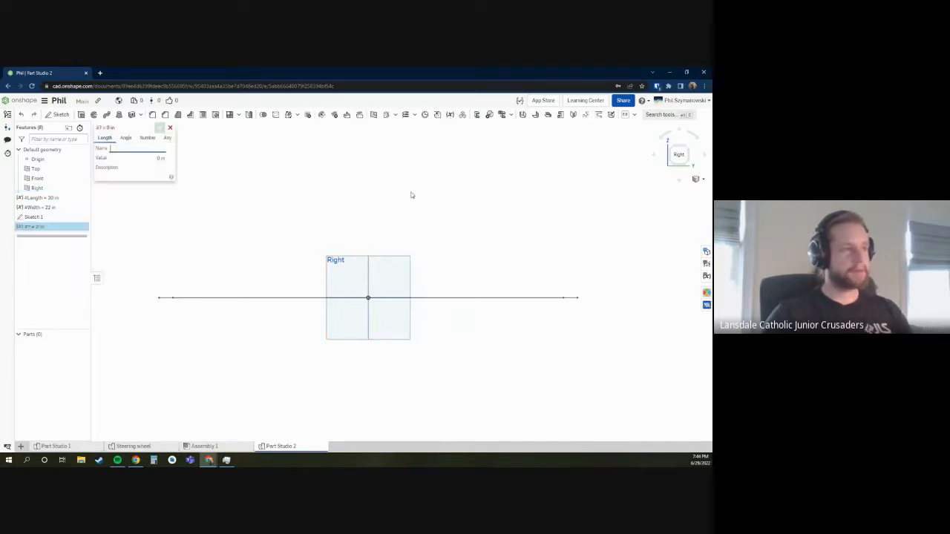
text(WheelD)
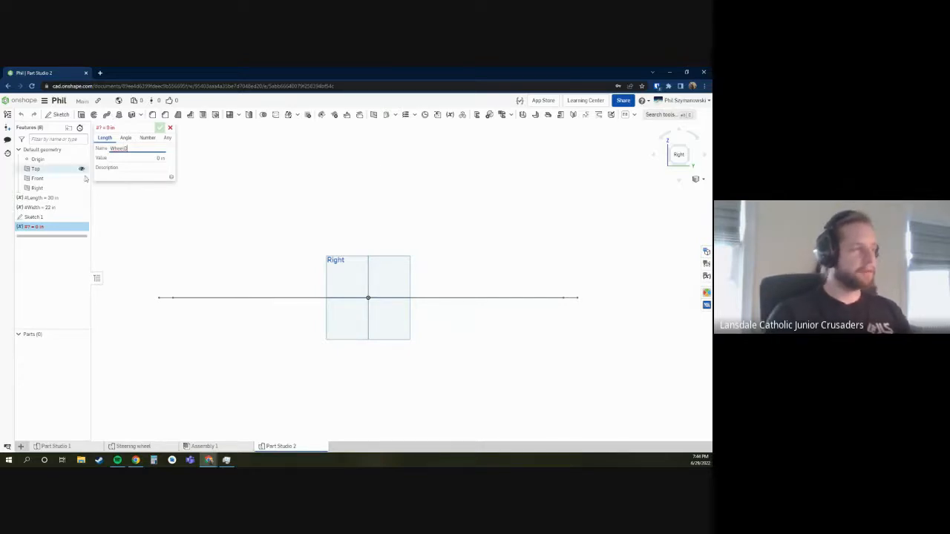
click(133, 169)
text(Diameter of wheels)
key(ctrl+a)
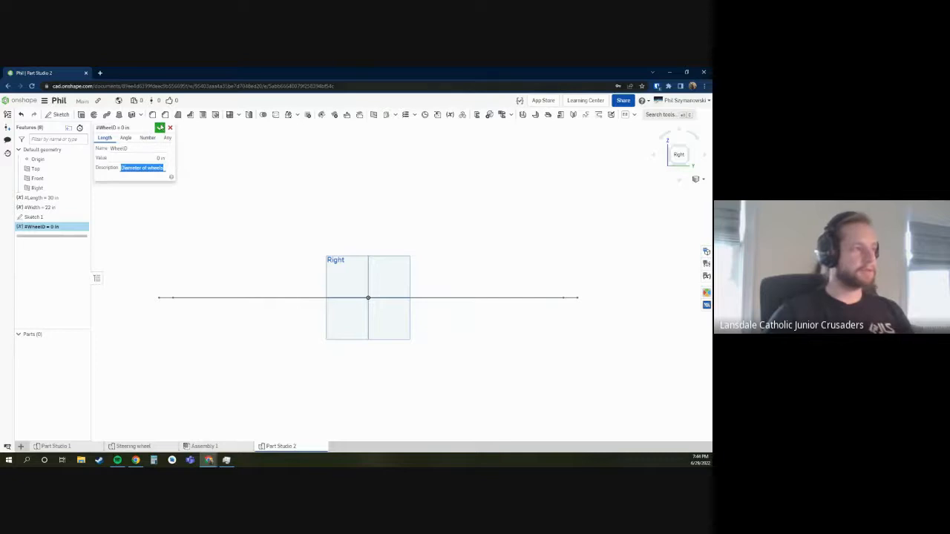
click(159, 128)
- Set the WheelD variable's value to 3 in
double_click(49, 230)
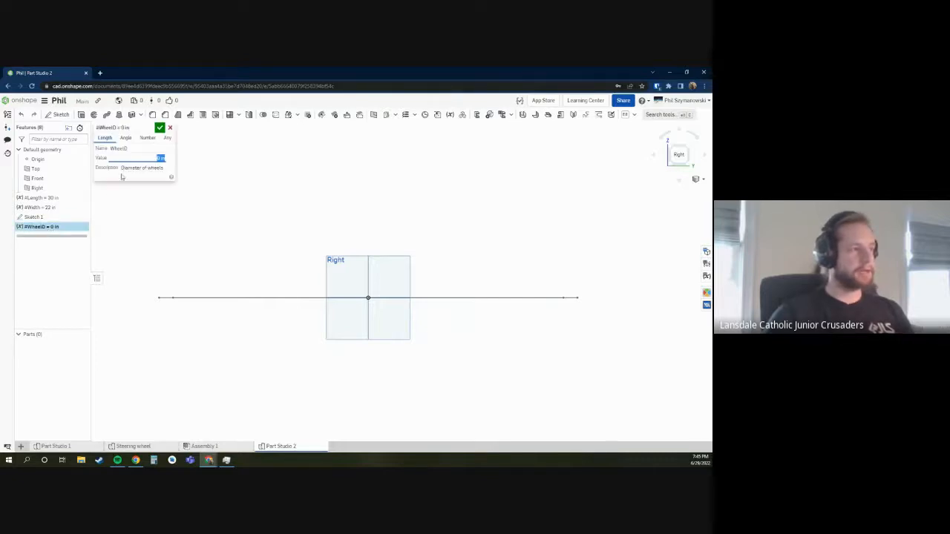
text(3)
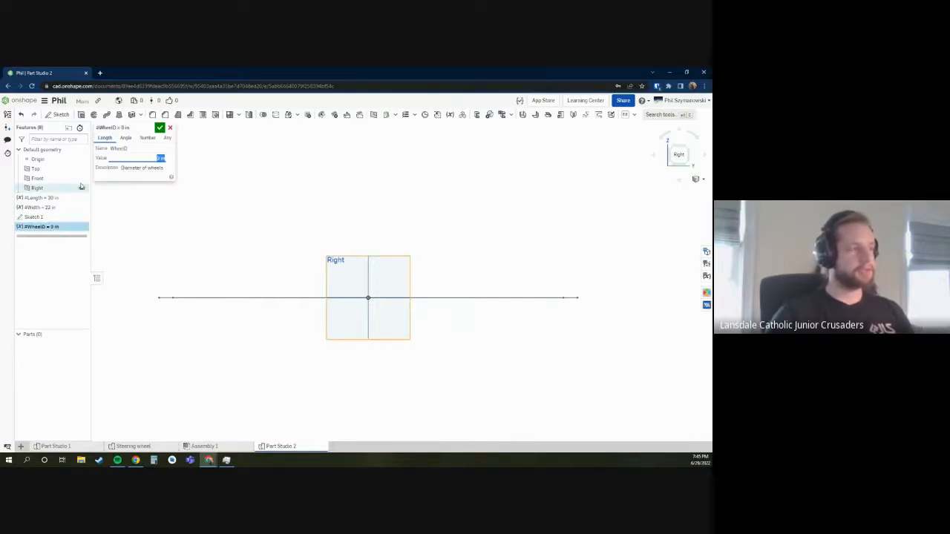
key(Return)
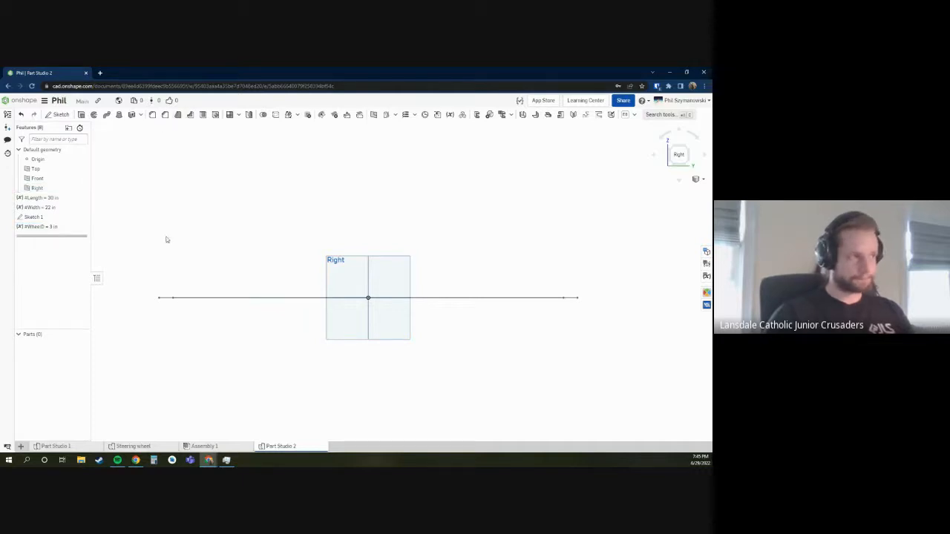
- Start a new sketch on the Right plane, viewed from the right side
click(34, 217)
key(Up)
key(Up)
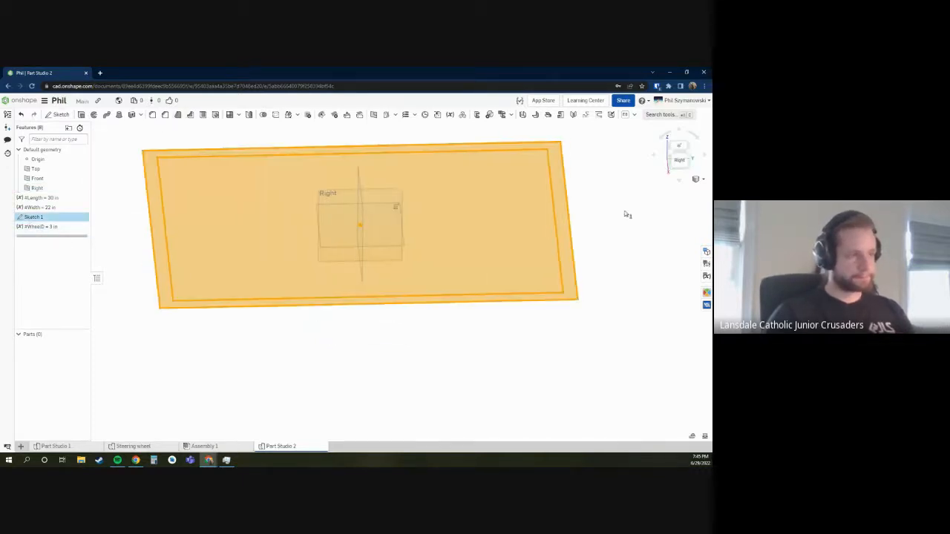
click(679, 159)
click(368, 243)
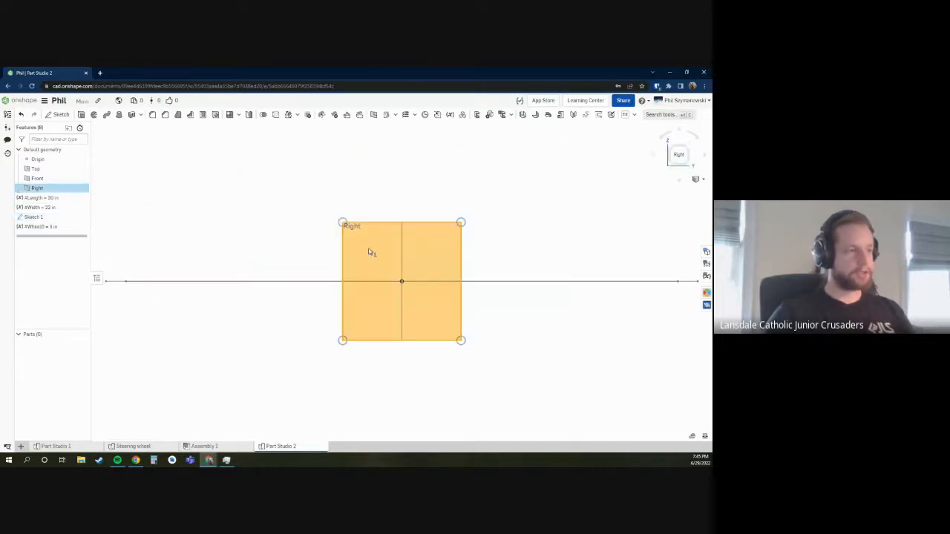
right_click(370, 250)
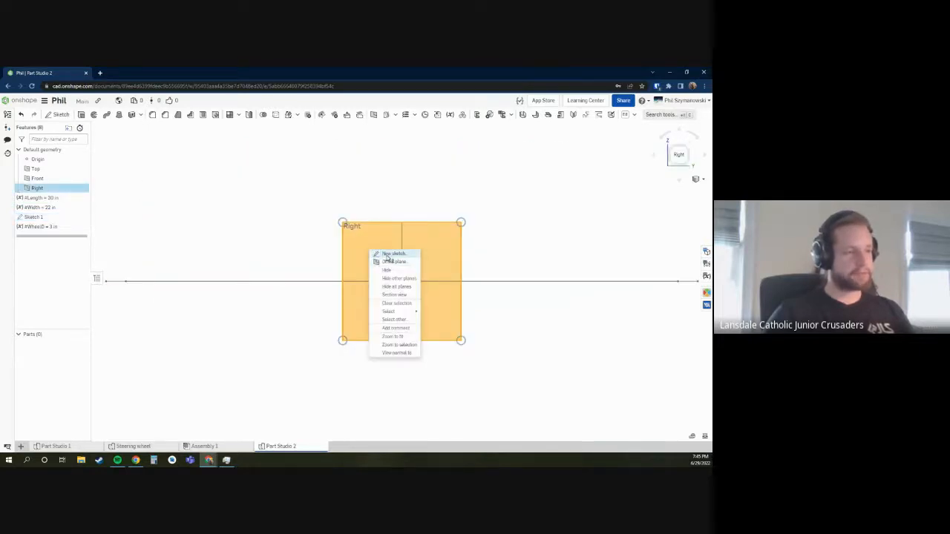
click(391, 254)
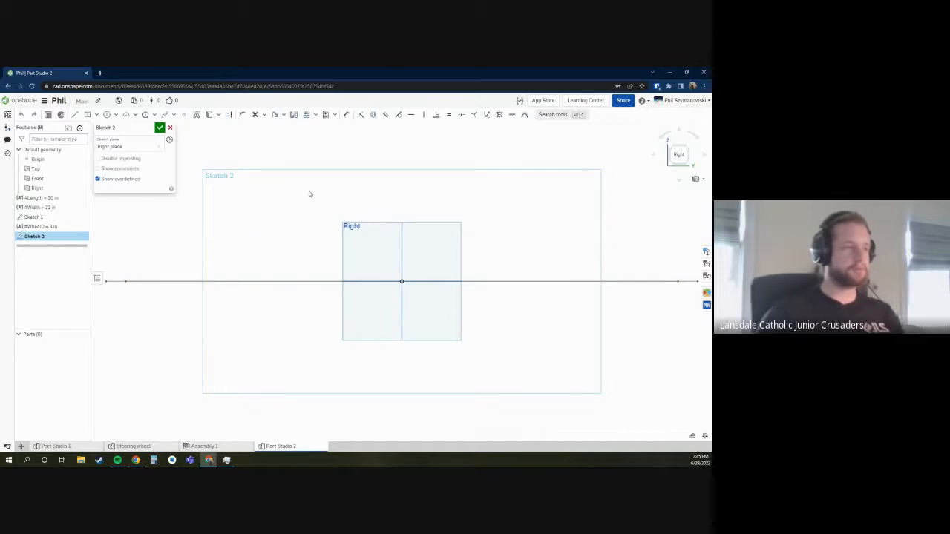
- Sketch a circle about 4.87 in in diameter, centred directly above the origin and passing through the origin
scroll(311, 267, down, 1)
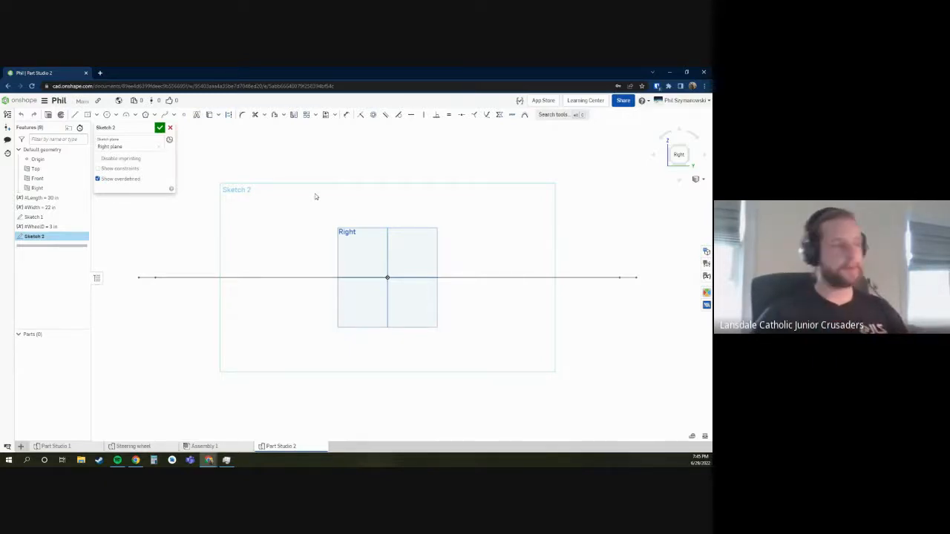
click(106, 115)
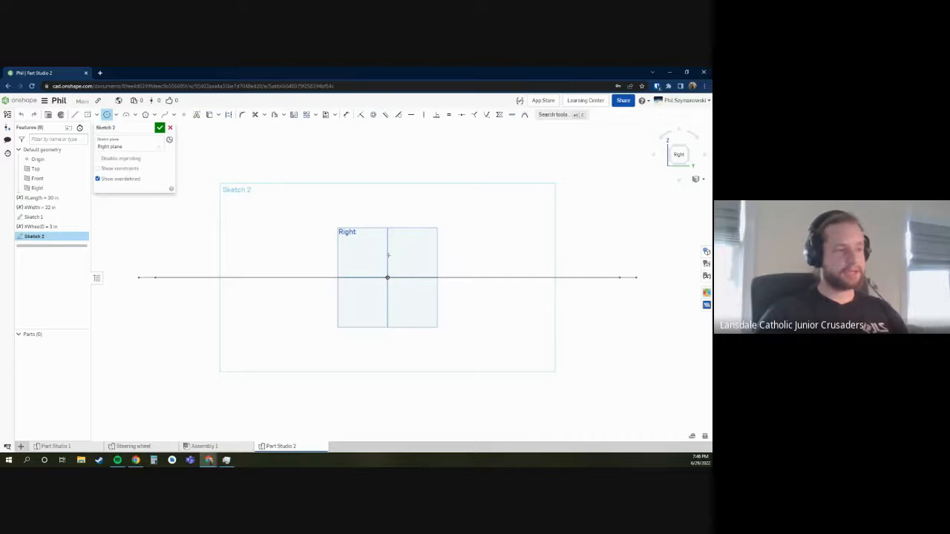
click(387, 236)
click(388, 277)
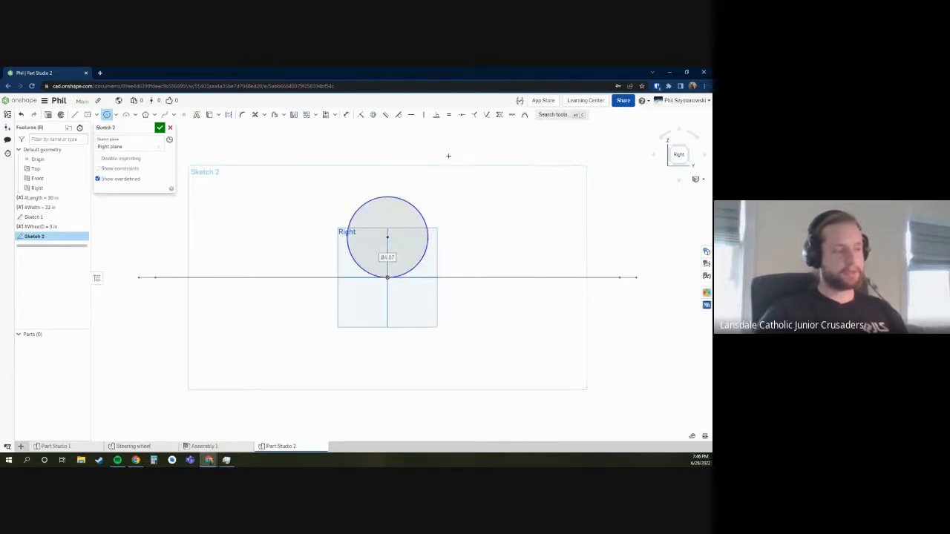
key(Escape)
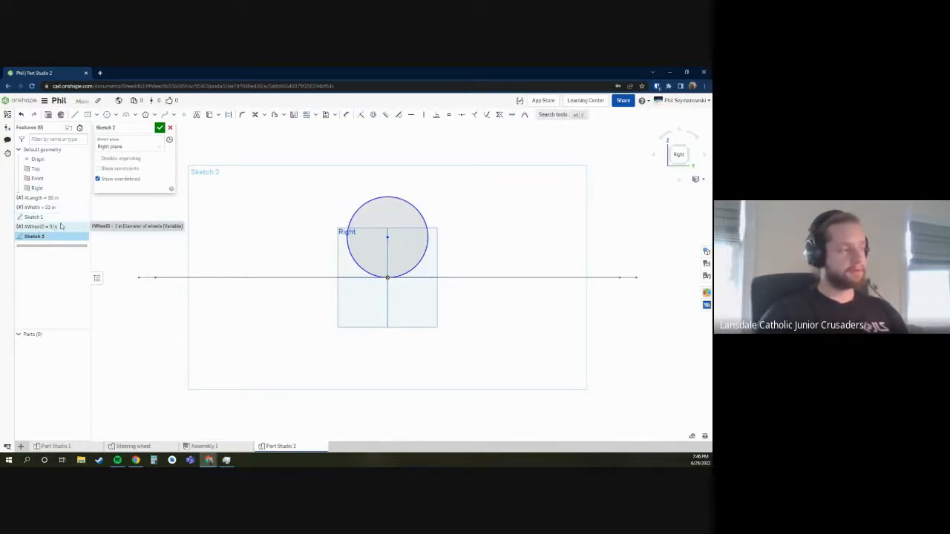
- Dimension the centre circle's diameter with the variable #WheelD
key(t)
click(426, 218)
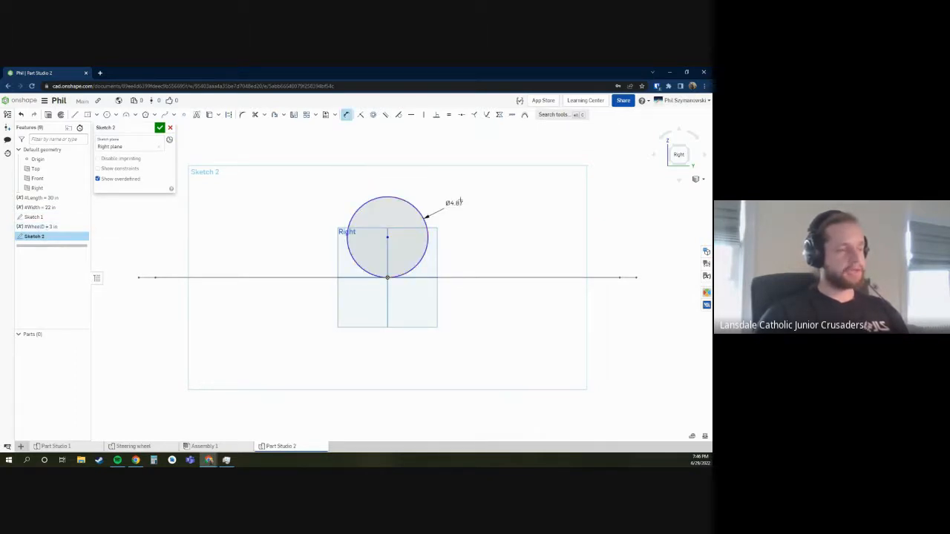
click(461, 200)
text(#)
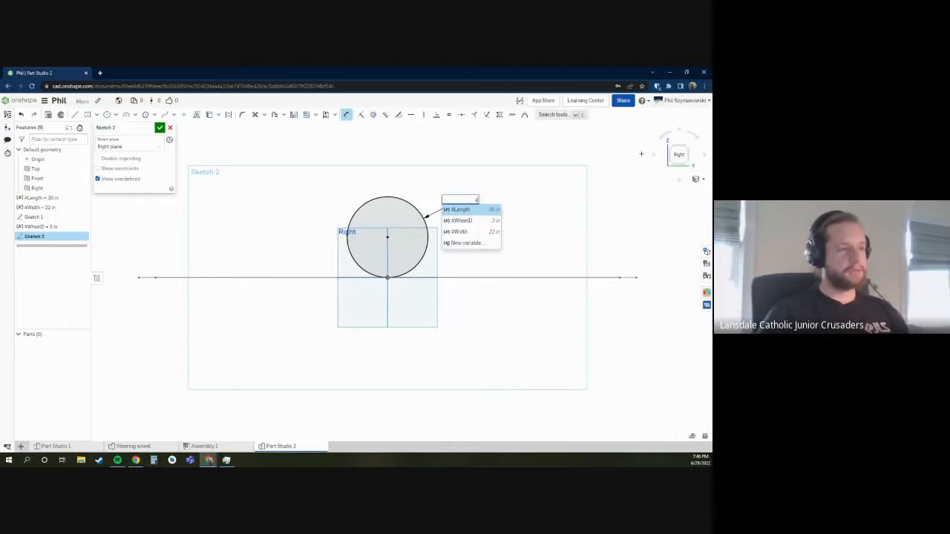
key(Down)
key(Return)
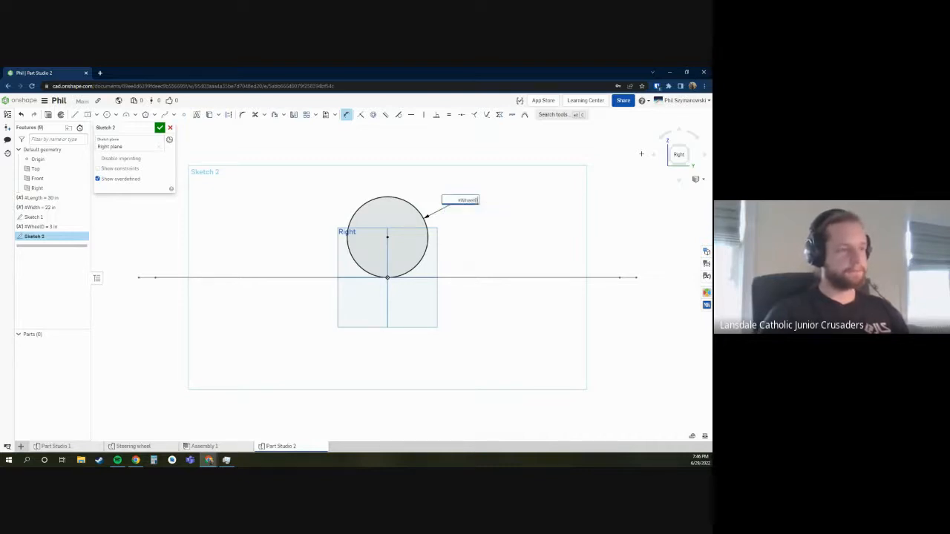
key(Return)
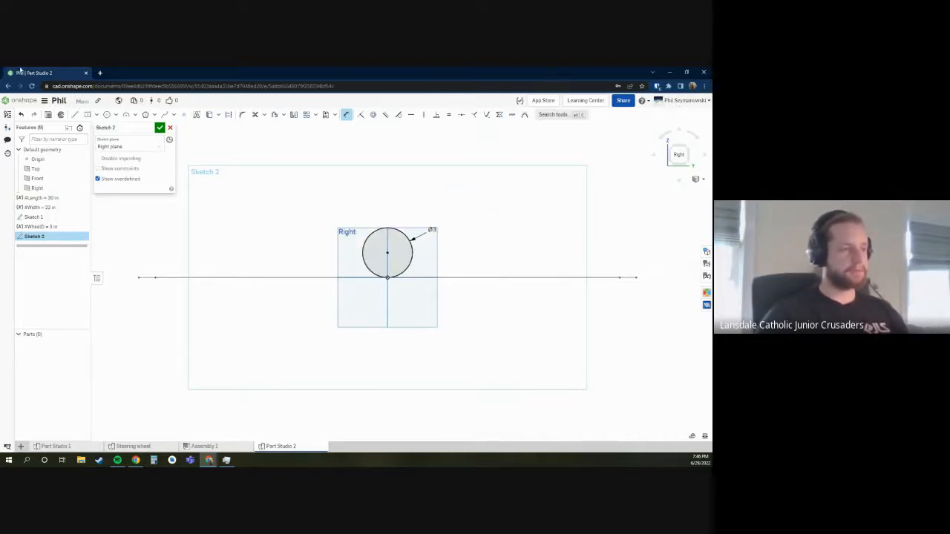
scroll(410, 227, down, 1)
scroll(411, 228, up, 3)
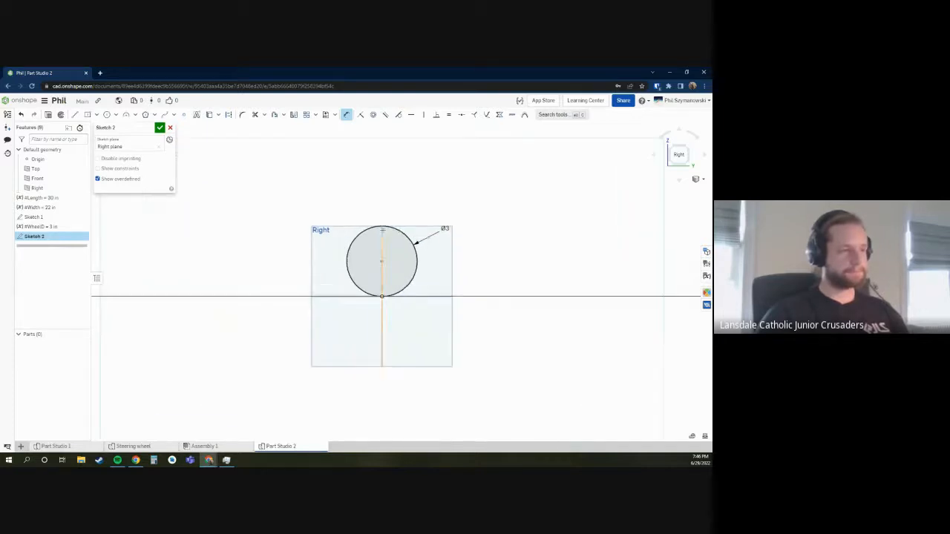
scroll(562, 239, down, 2)
key(Escape)
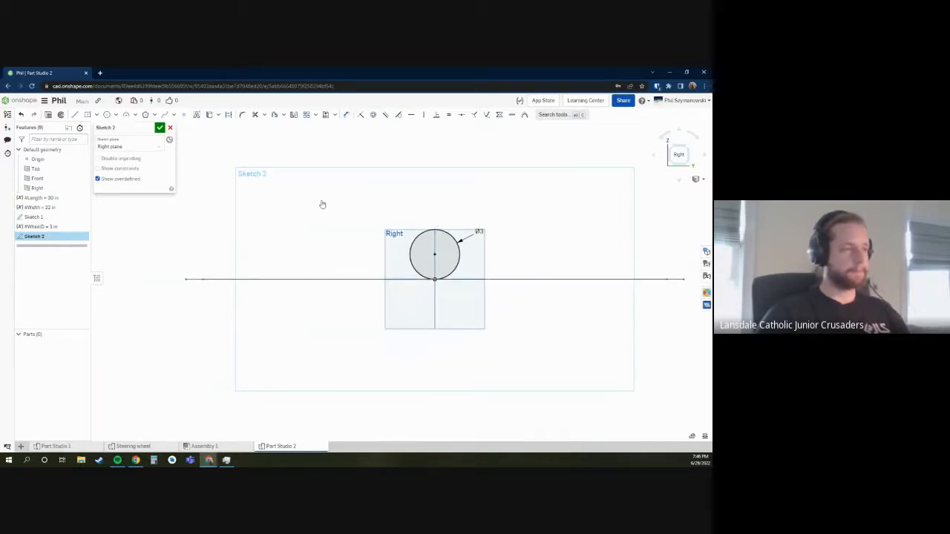
- Sketch a circle about 3.14 in in diameter left of the centre circle and constrain it equal to the centre circle
key(s)
click(376, 200)
click(265, 235)
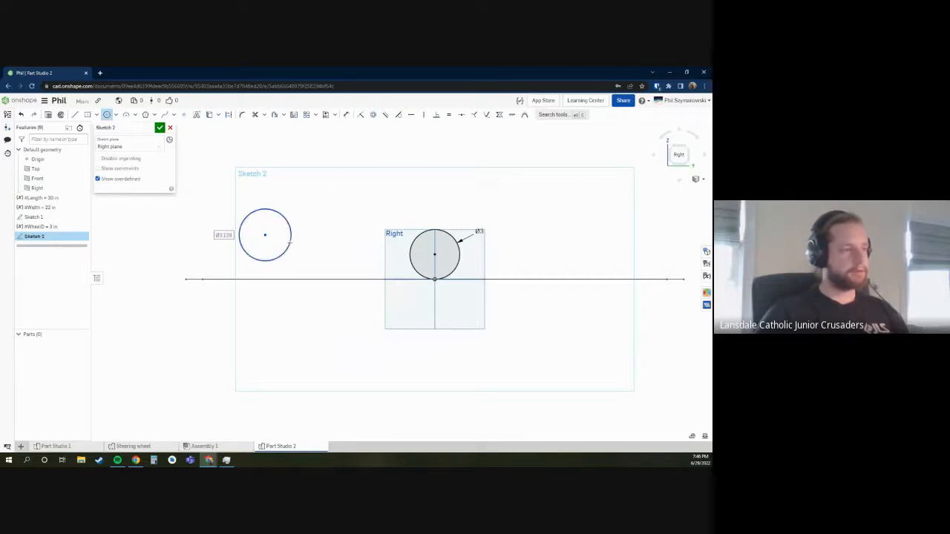
click(291, 240)
click(290, 241)
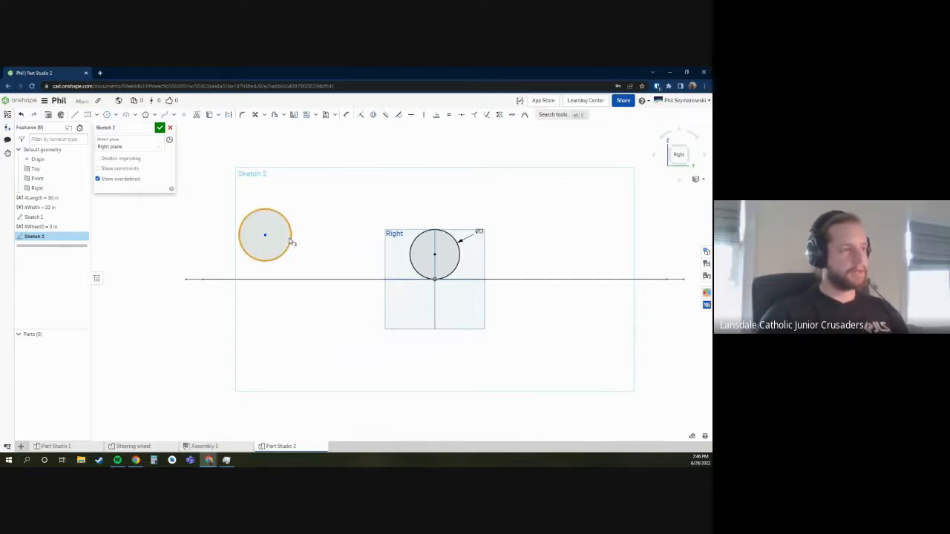
click(421, 239)
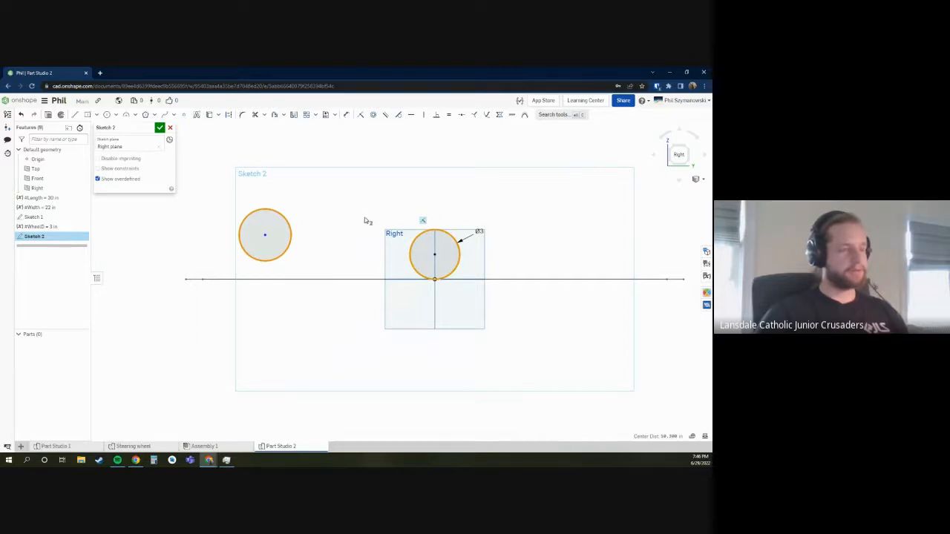
click(447, 118)
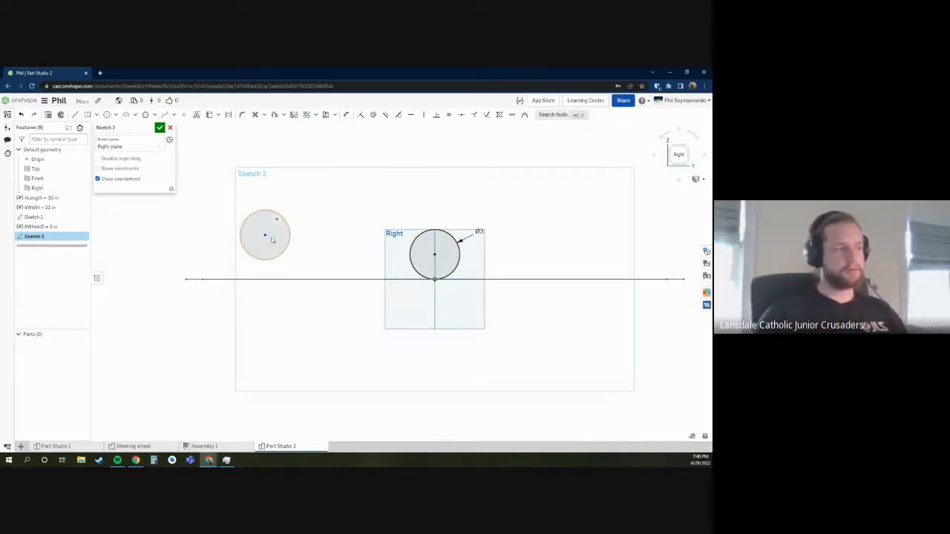
- Move the left circle near the frame's left end and join its centre to the centre circle's centre with a construction line
mouse_move(278, 229)
mouse_down()
mouse_move(301, 218)
mouse_move(223, 237)
mouse_move(205, 247)
mouse_move(207, 258)
mouse_move(220, 257)
mouse_move(214, 240)
mouse_up()
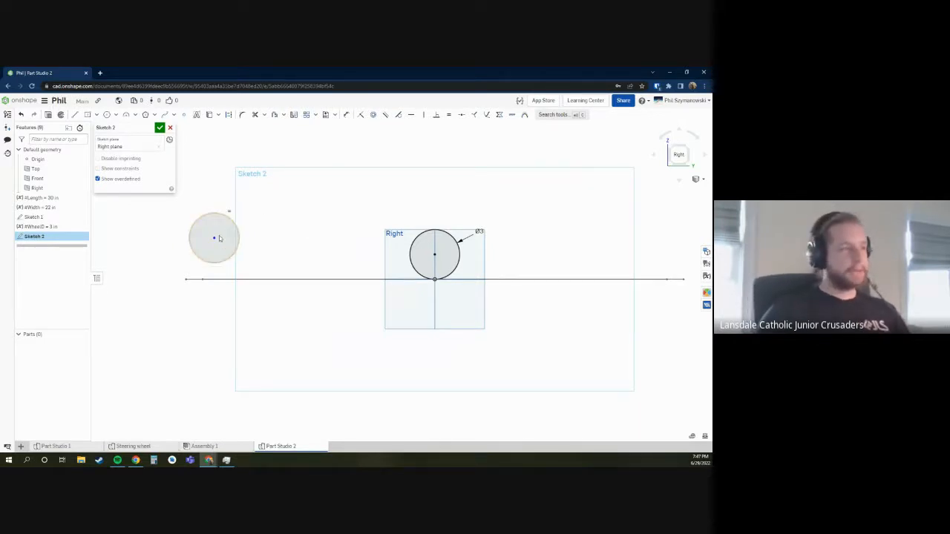
mouse_move(214, 238)
mouse_down()
mouse_move(209, 248)
mouse_move(228, 244)
mouse_move(212, 228)
mouse_move(224, 251)
mouse_up()
key(s)
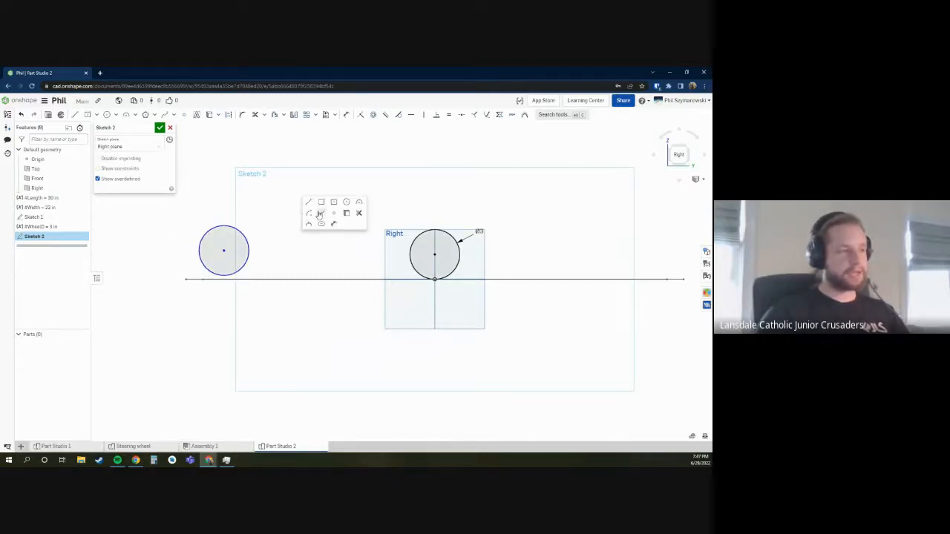
click(309, 203)
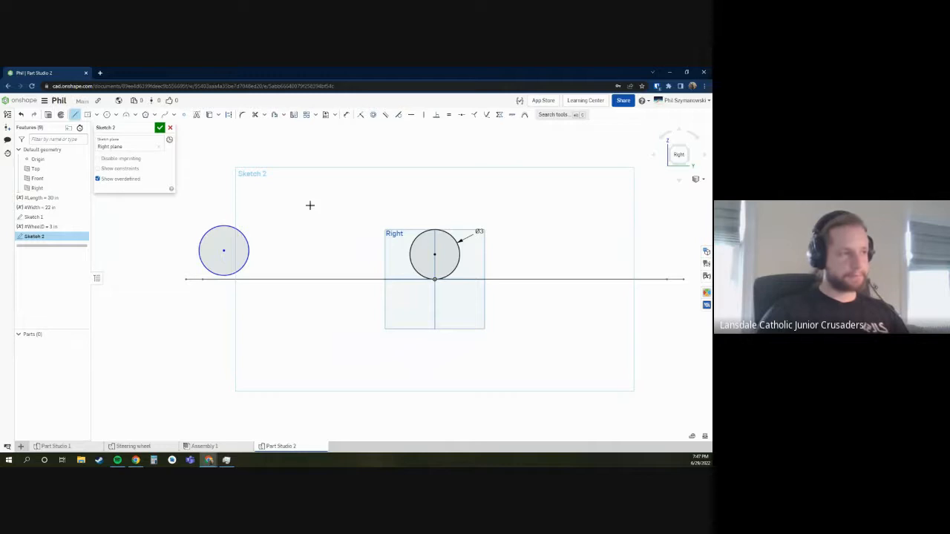
click(223, 251)
click(434, 254)
key(Escape)
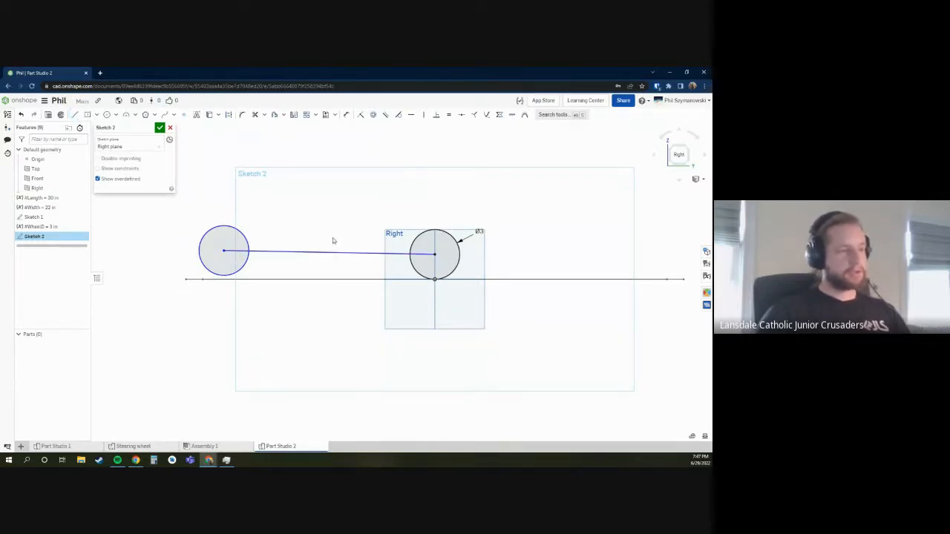
click(338, 253)
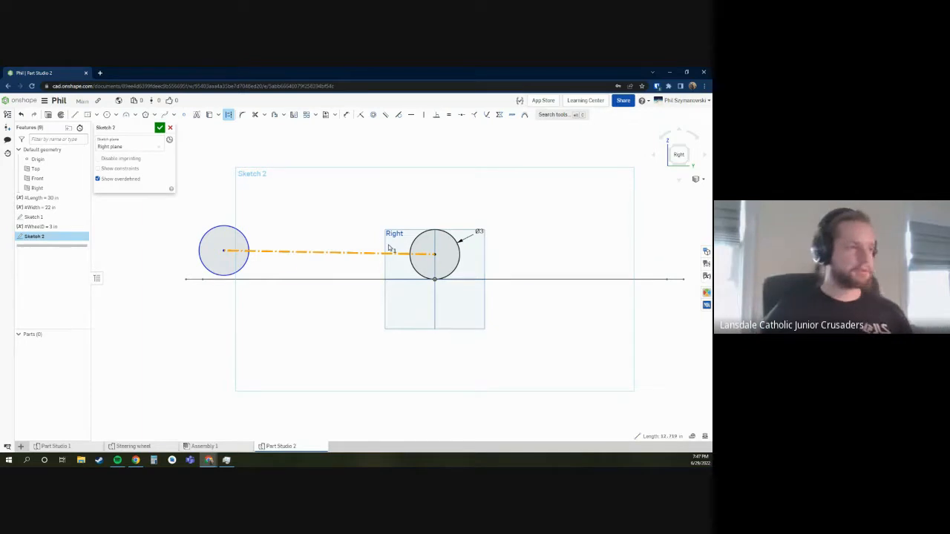
click(273, 213)
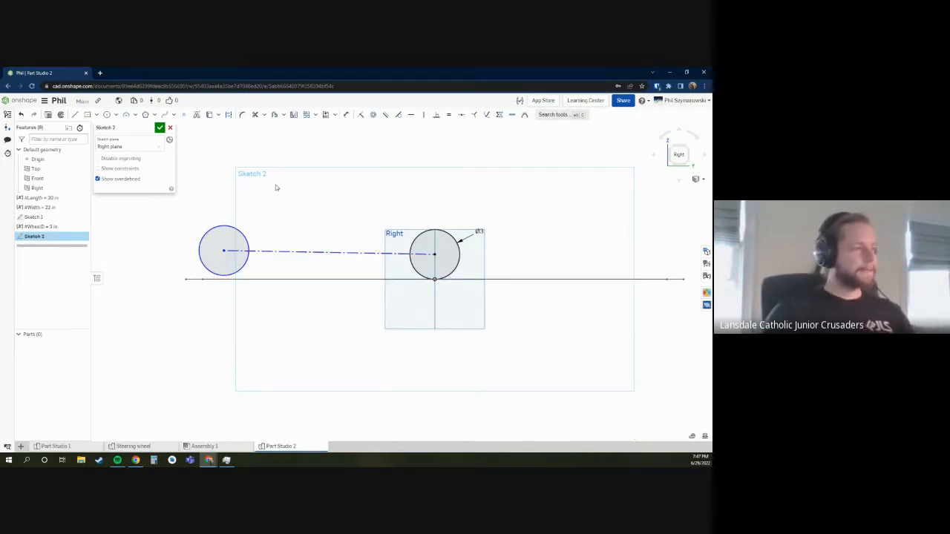
- Sketch a third circle near the frame's right end and constrain it equal to the left circle
key(s)
key(c)
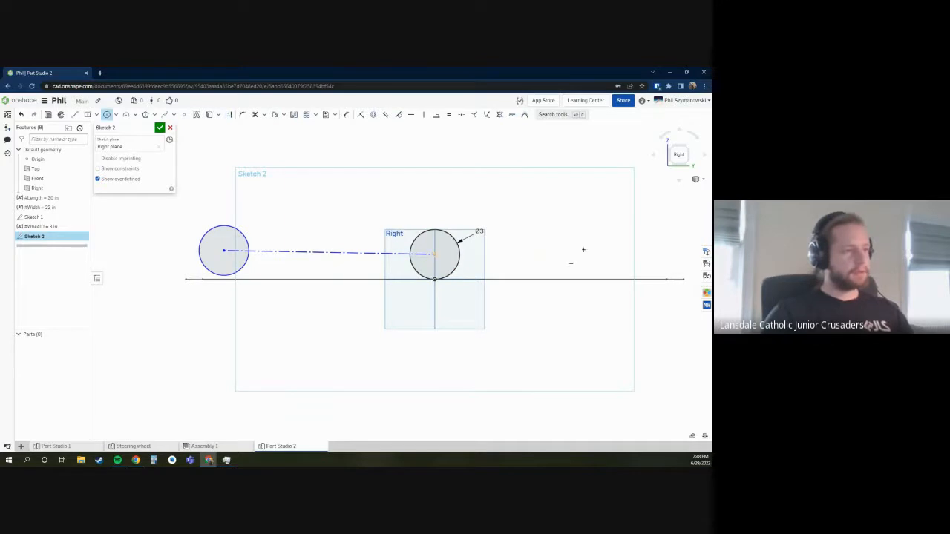
click(624, 251)
click(643, 251)
right_click(250, 244)
key(Escape)
click(249, 244)
click(449, 233)
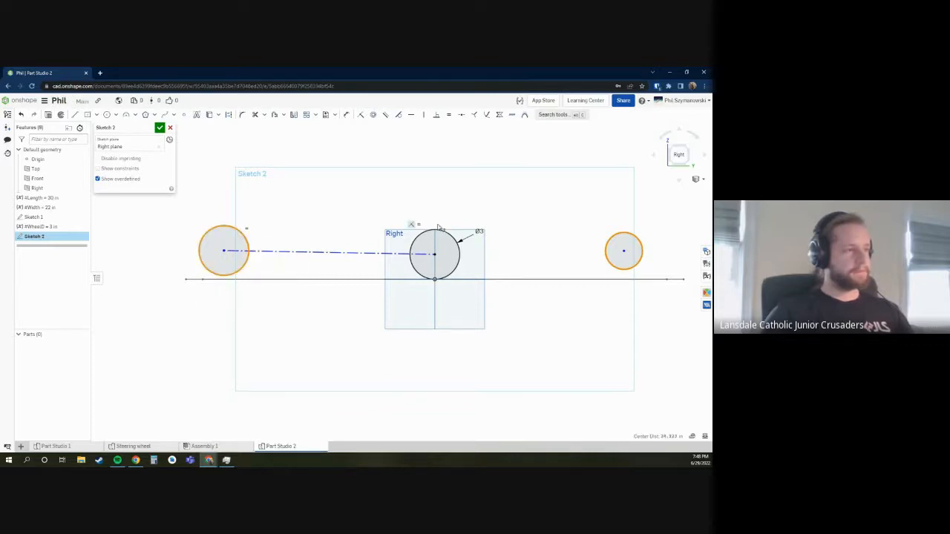
click(452, 119)
- Make the centres of the two outer circles symmetric about the Front plane and move both circles upward and inward
click(624, 251)
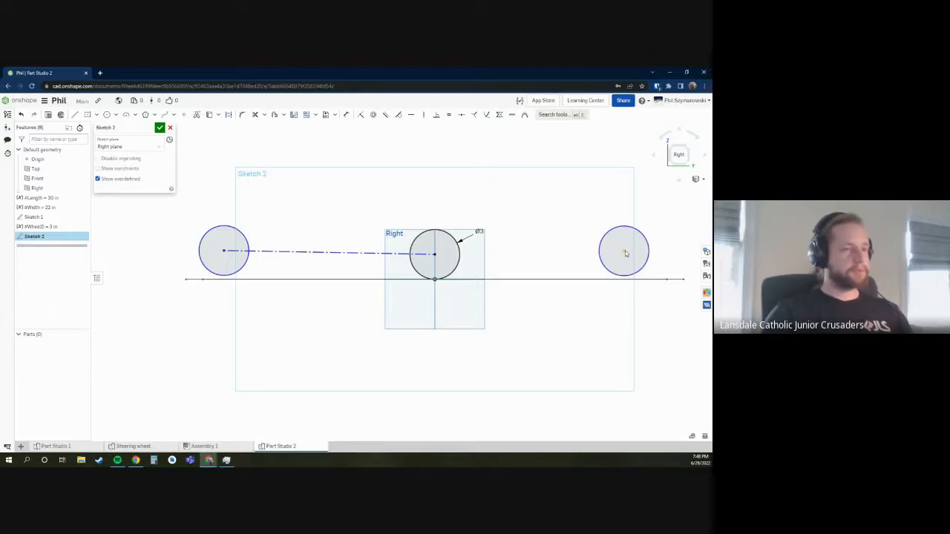
click(224, 251)
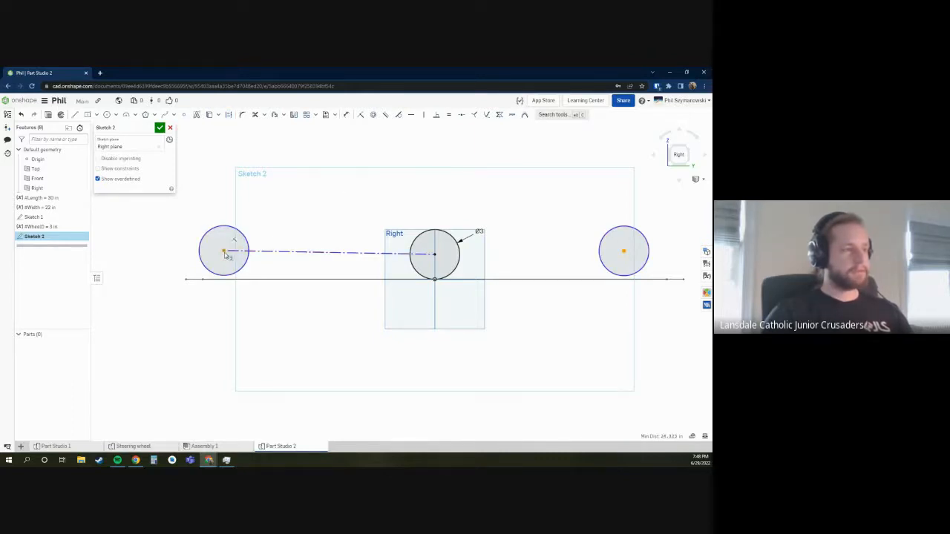
click(435, 309)
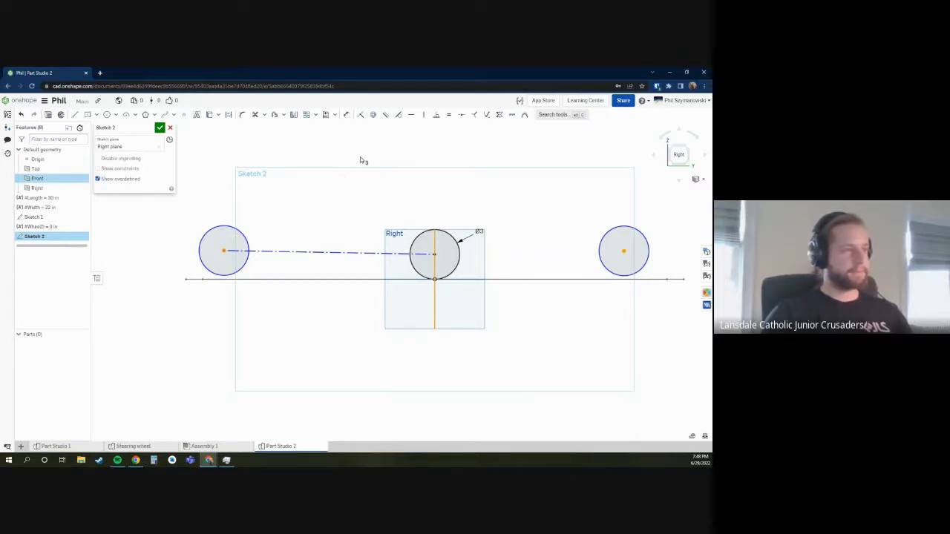
click(499, 117)
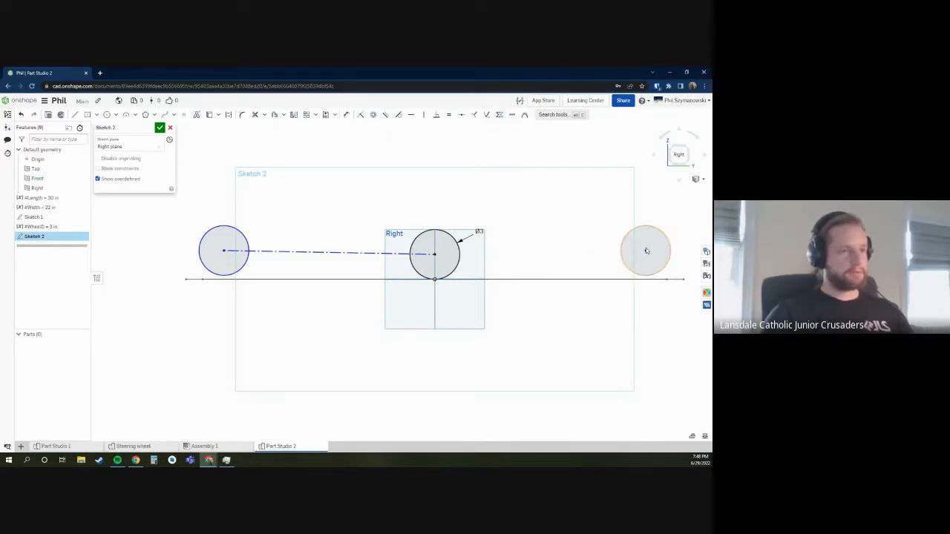
mouse_move(647, 251)
mouse_down()
mouse_move(571, 238)
mouse_move(527, 203)
mouse_move(483, 195)
mouse_move(490, 180)
mouse_move(544, 171)
mouse_move(576, 227)
mouse_move(551, 295)
mouse_move(598, 359)
mouse_move(665, 319)
mouse_move(617, 206)
mouse_up()
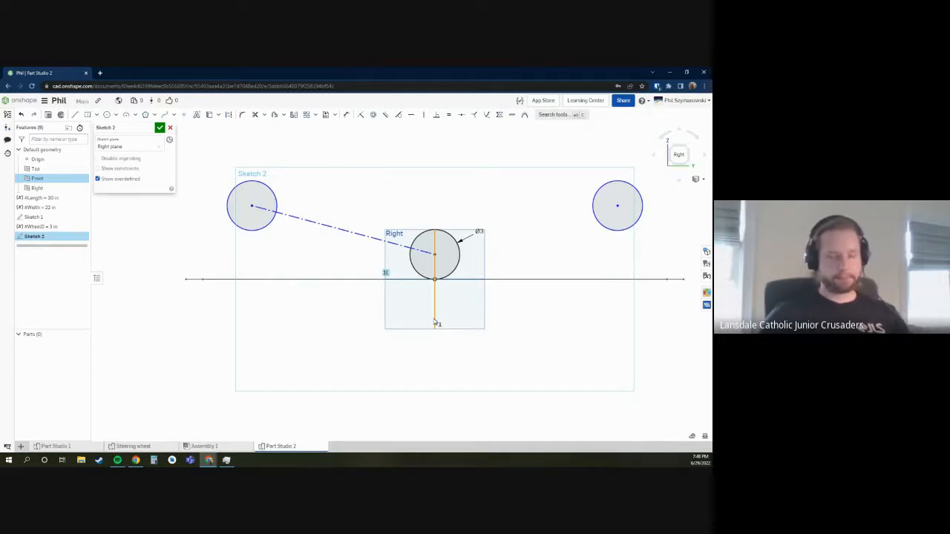
click(267, 207)
click(325, 201)
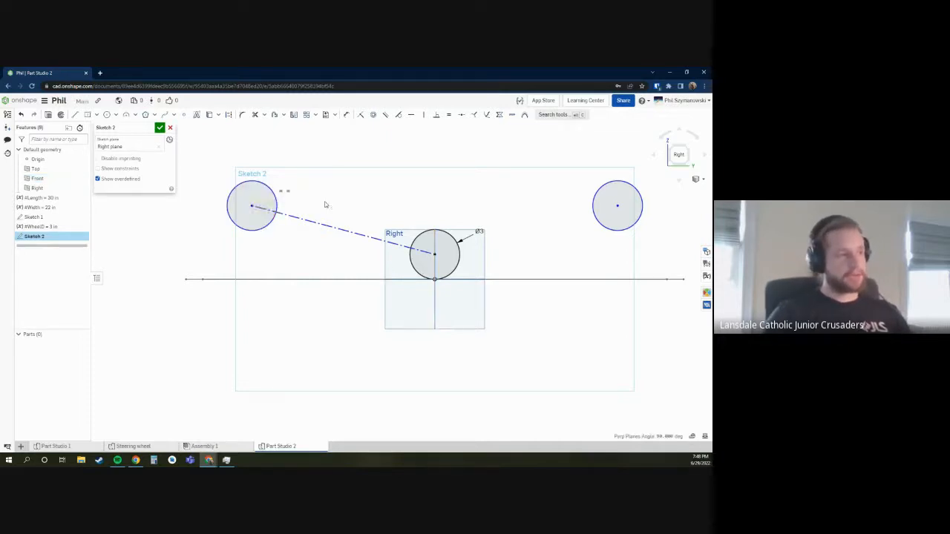
click(338, 232)
click(338, 243)
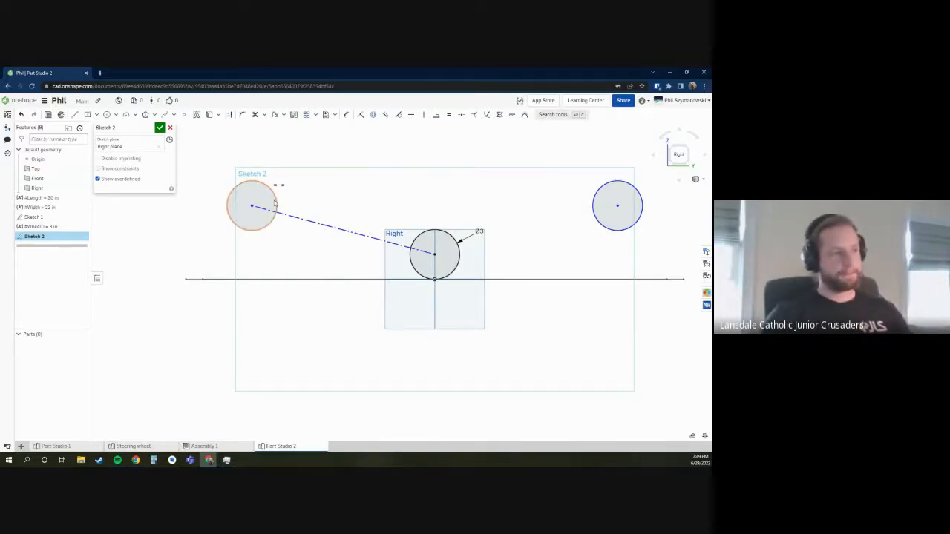
click(295, 217)
click(399, 180)
click(347, 235)
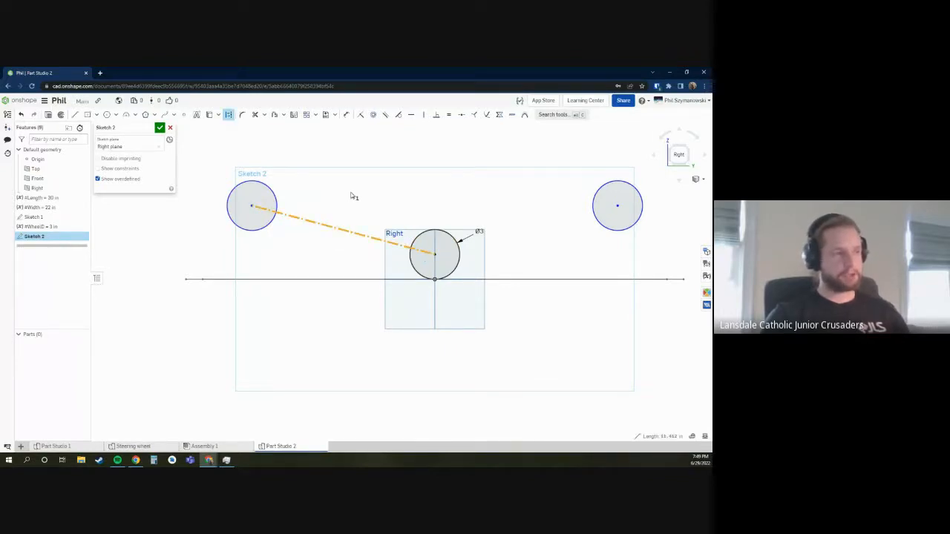
click(367, 196)
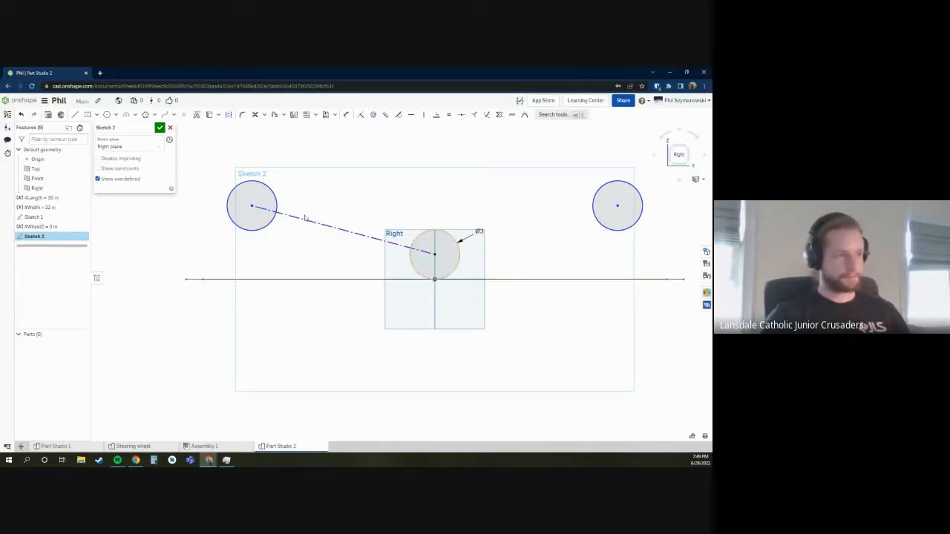
- Dimension the left circle's lowest edge 1/8 in above the origin
key(q)
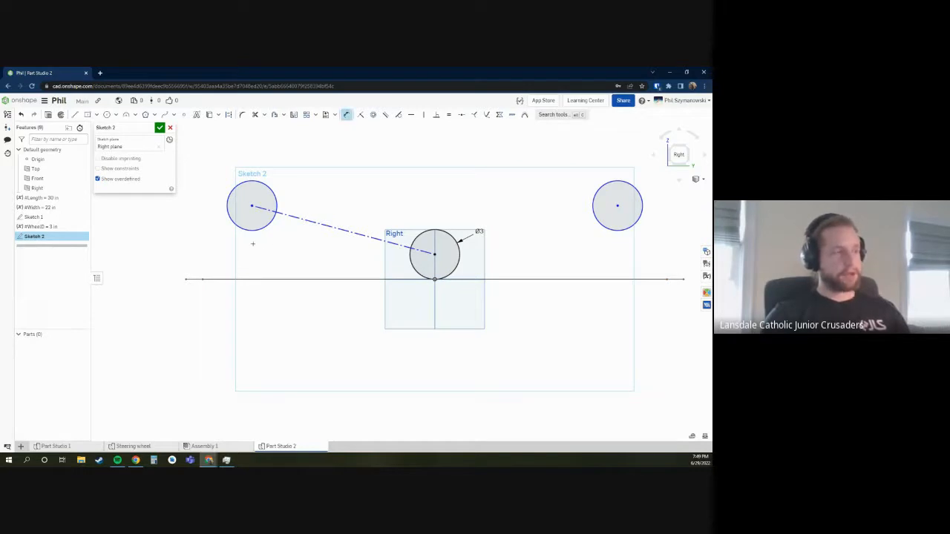
click(252, 230)
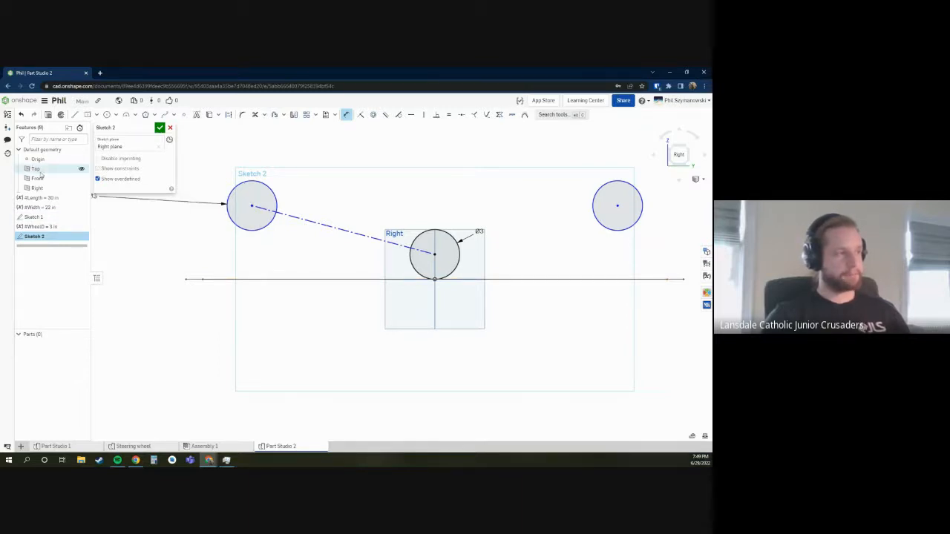
right_drag(358, 248, 357, 265)
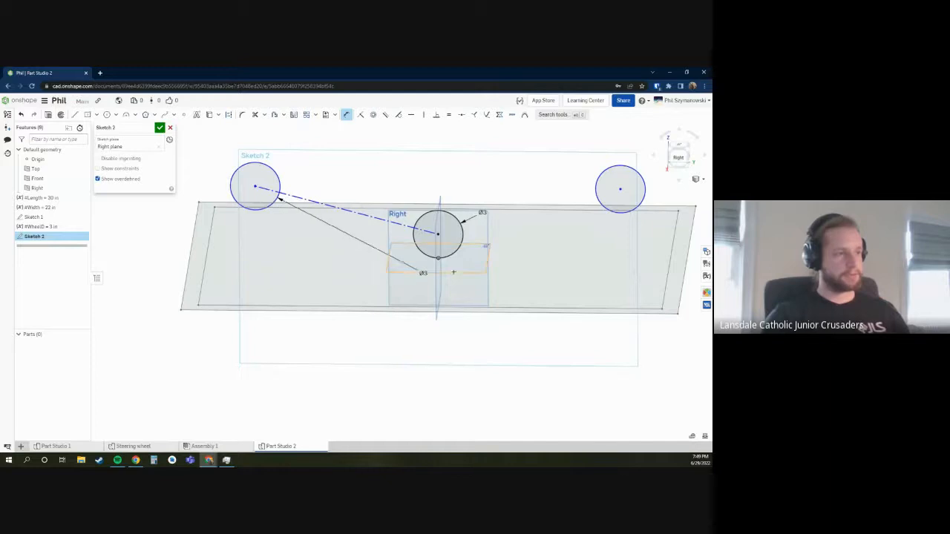
right_drag(451, 274, 453, 269)
click(437, 258)
click(143, 233)
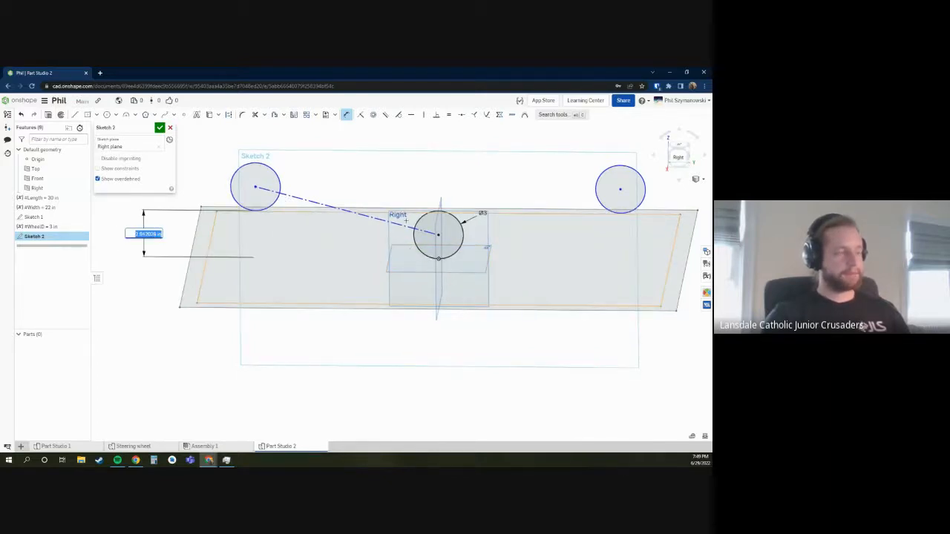
key(BackSpace)
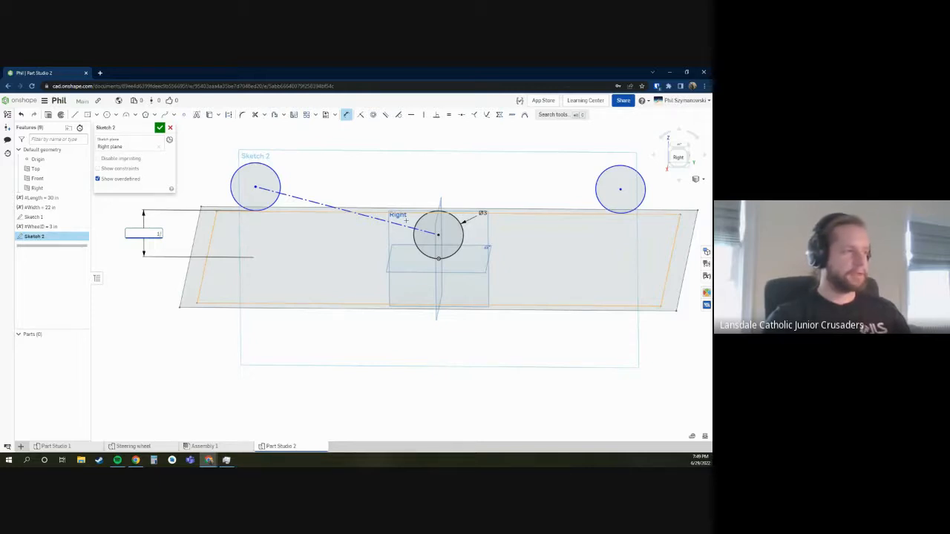
text(1/8)
key(Return)
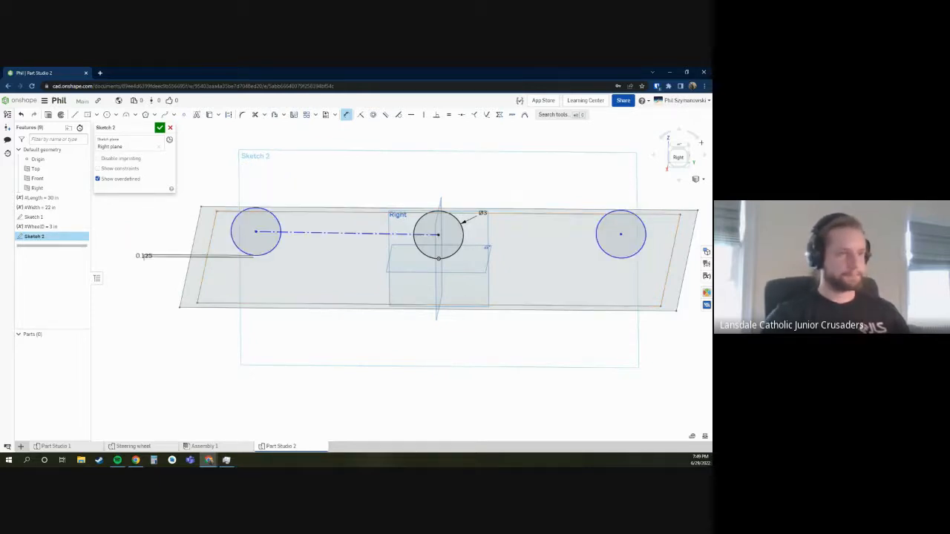
- Examine the three wheel circles relative to the frame in the side view and from several tilted angles
key(n)
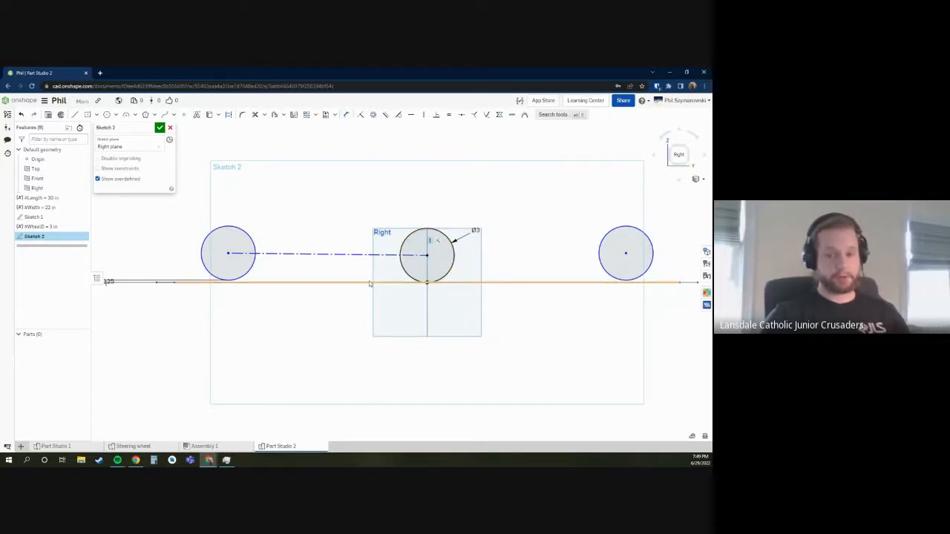
click(233, 266)
click(626, 248)
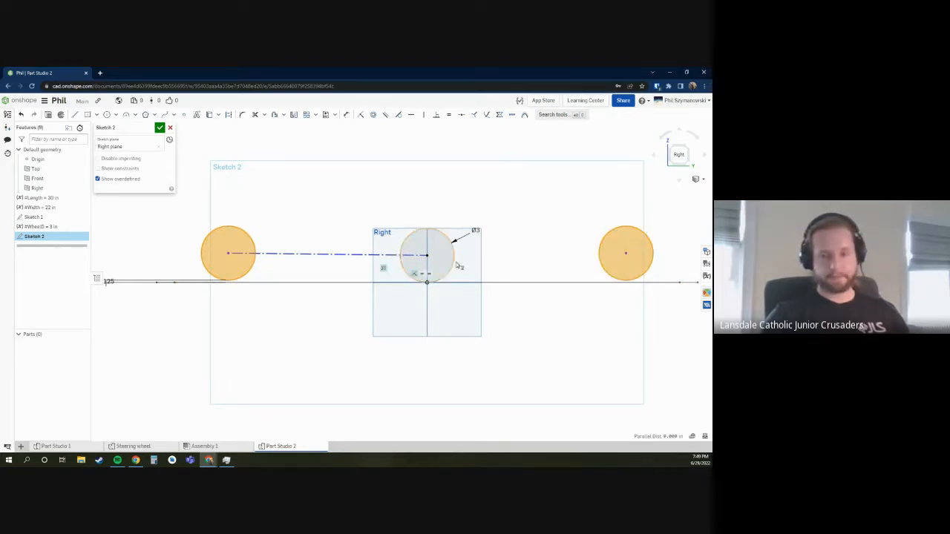
click(310, 235)
mouse_move(166, 205)
mouse_down()
mouse_move(485, 233)
mouse_move(709, 284)
mouse_move(679, 303)
mouse_move(421, 163)
mouse_move(525, 181)
mouse_up()
mouse_move(525, 189)
right_down()
mouse_move(524, 230)
mouse_move(505, 241)
mouse_move(520, 238)
mouse_move(507, 183)
mouse_move(523, 239)
right_up()
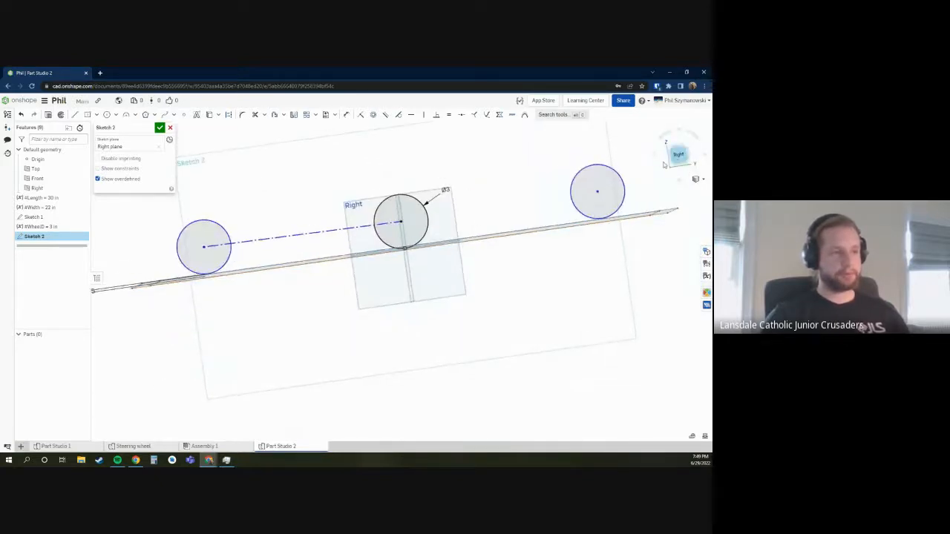
click(664, 165)
click(234, 271)
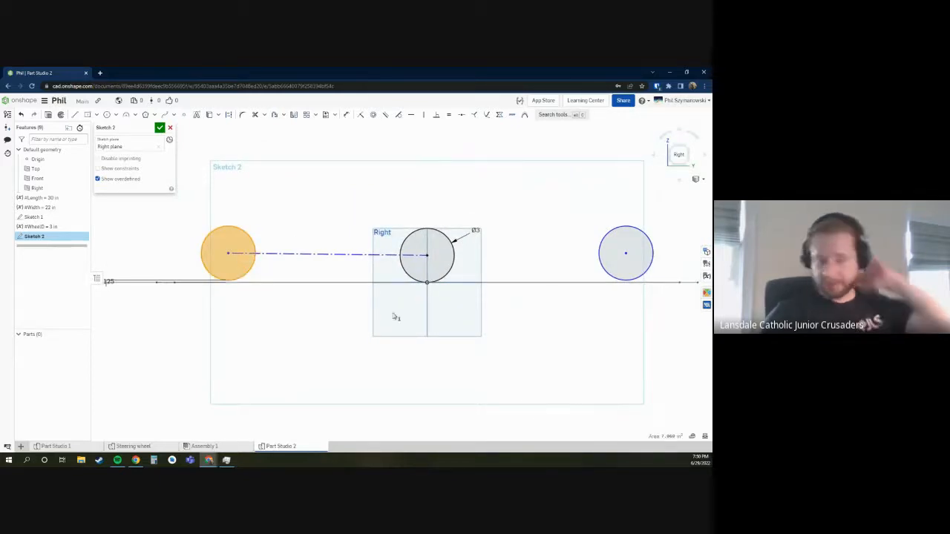
scroll(460, 310, down, 3)
right_drag(460, 309, 458, 349)
scroll(416, 274, up, 3)
right_drag(418, 256, 436, 282)
click(687, 158)
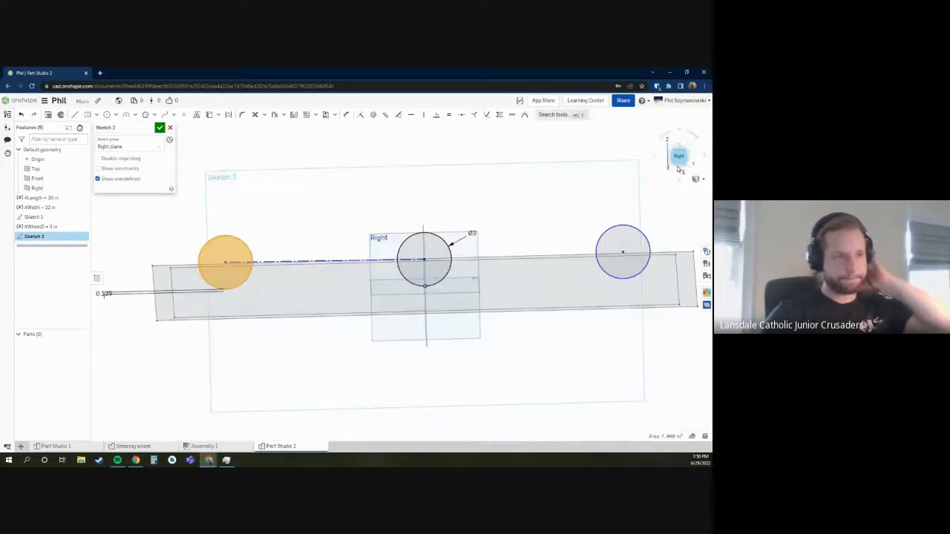
scroll(361, 233, up, 1)
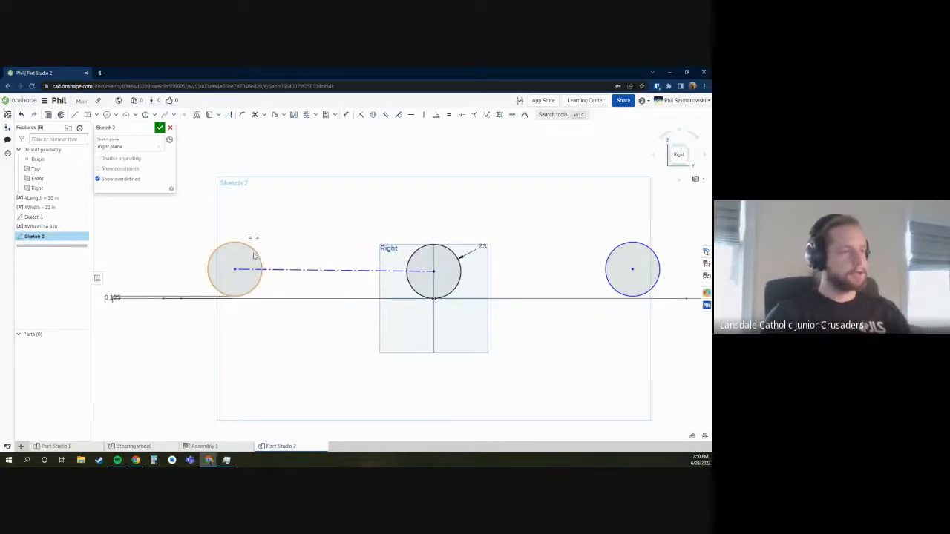
- Shift the left circle slightly inward and join the centre circle's centre to the right circle's centre with a construction line
drag(241, 269, 176, 269)
mouse_move(248, 288)
mouse_down()
mouse_move(282, 275)
mouse_move(238, 273)
mouse_move(284, 275)
mouse_up()
key(s)
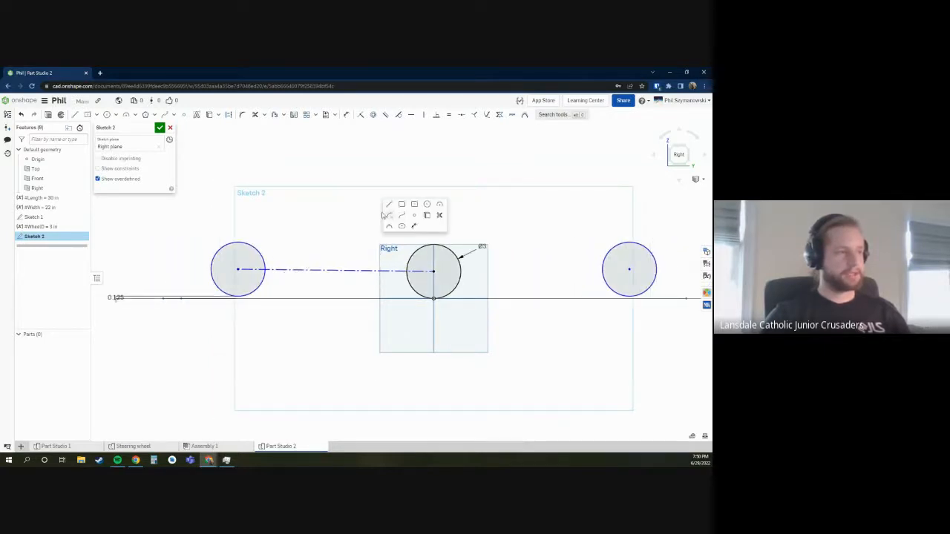
click(388, 207)
click(433, 272)
click(629, 270)
key(Escape)
click(505, 272)
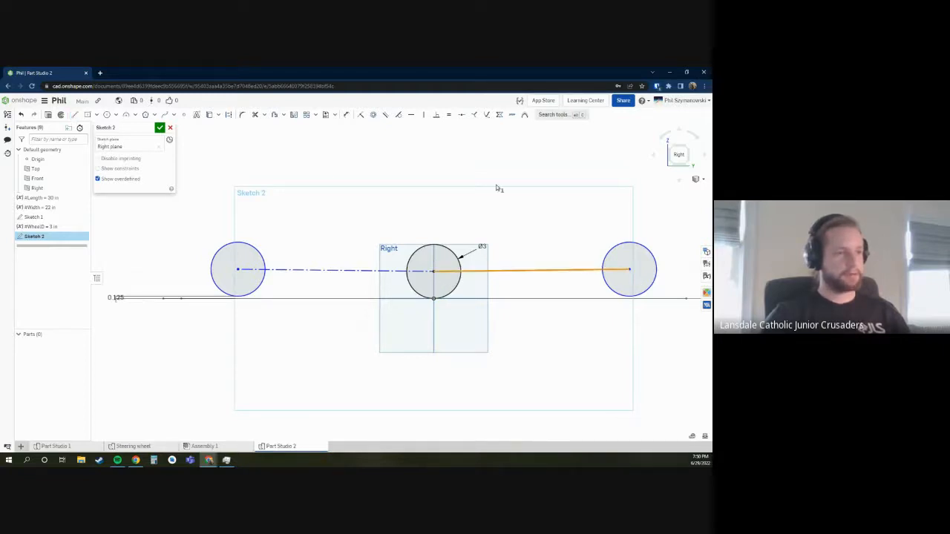
key(q)
key(Escape)
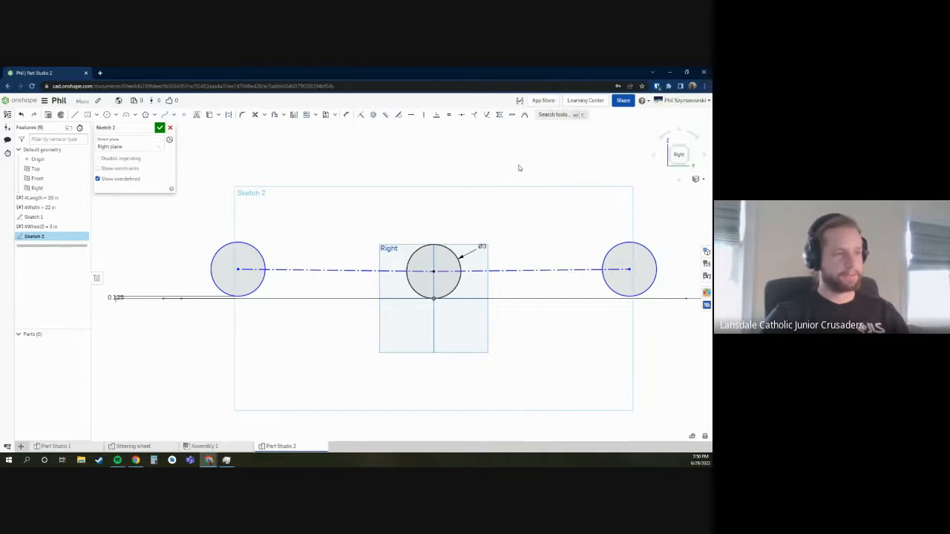
- Sketch a nearly vertical line about 4.4 in long upward from the frame's left end
key(s)
click(184, 255)
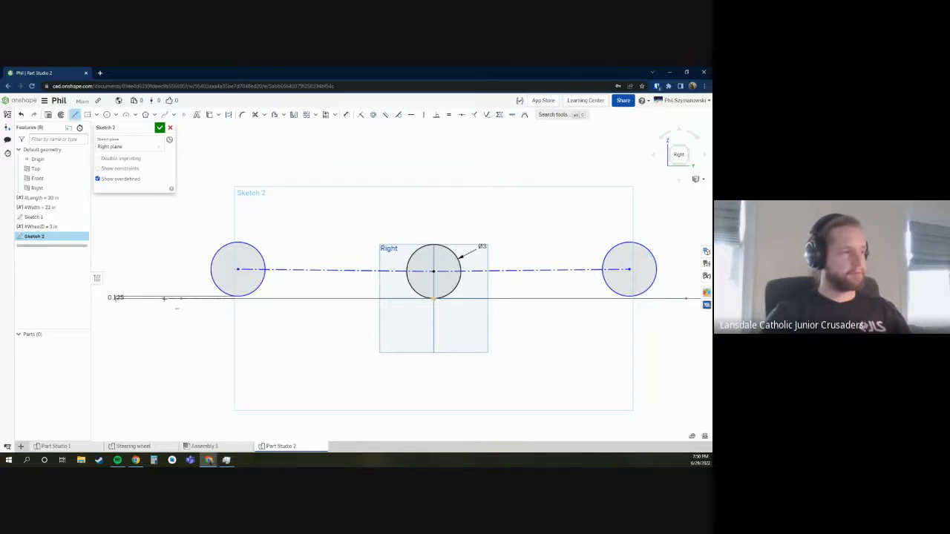
click(163, 299)
click(164, 218)
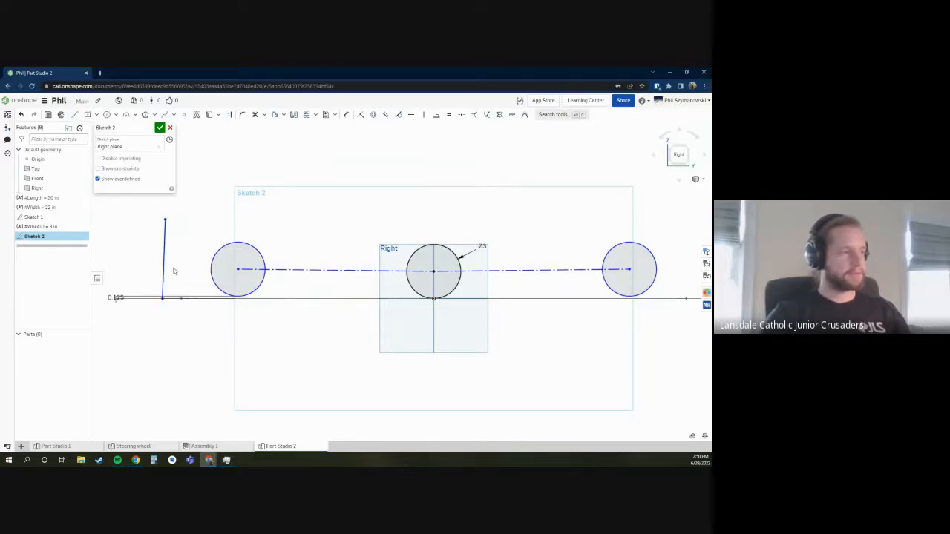
key(Escape)
- Apply a pierce constraint between the new line's lower endpoint and the frame's left end edge
scroll(170, 288, up, 5)
right_drag(170, 292, 160, 297)
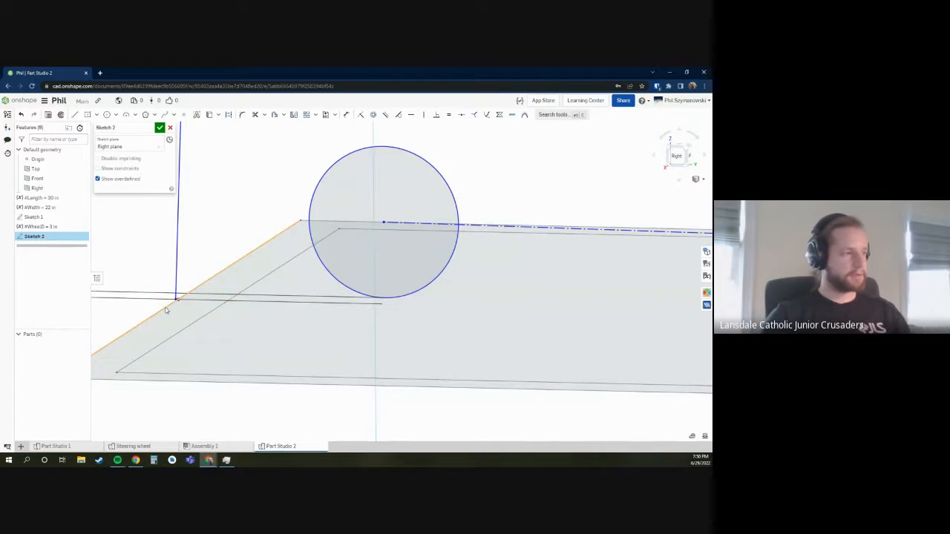
scroll(166, 311, down, 3)
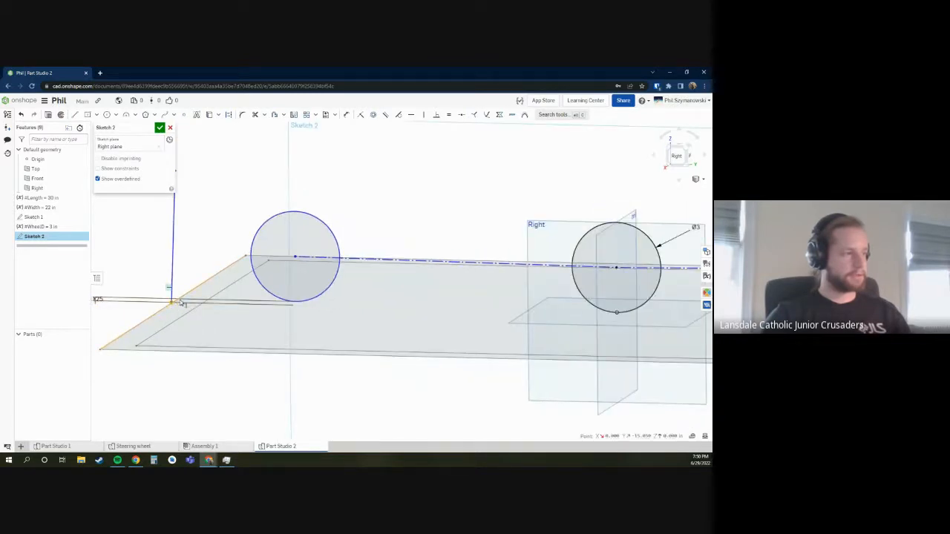
click(182, 301)
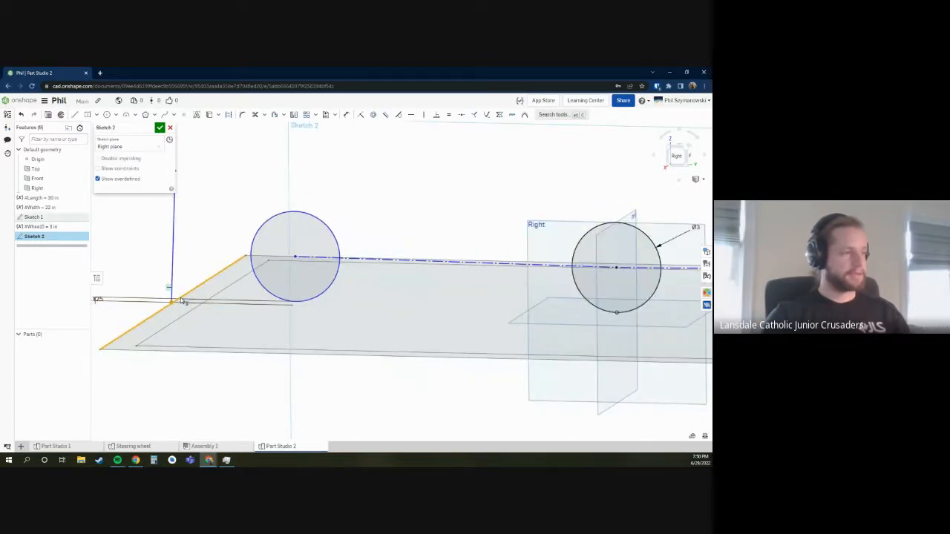
click(488, 115)
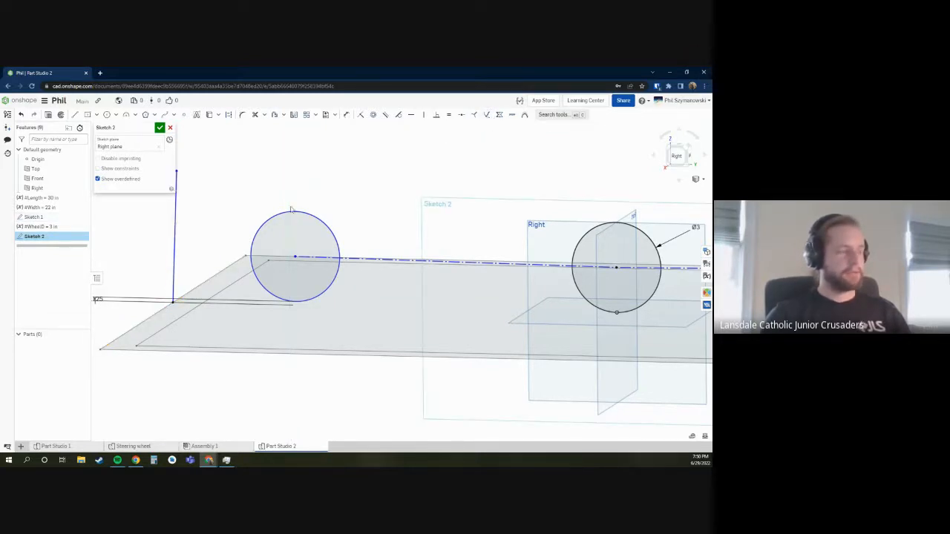
scroll(324, 240, up, 3)
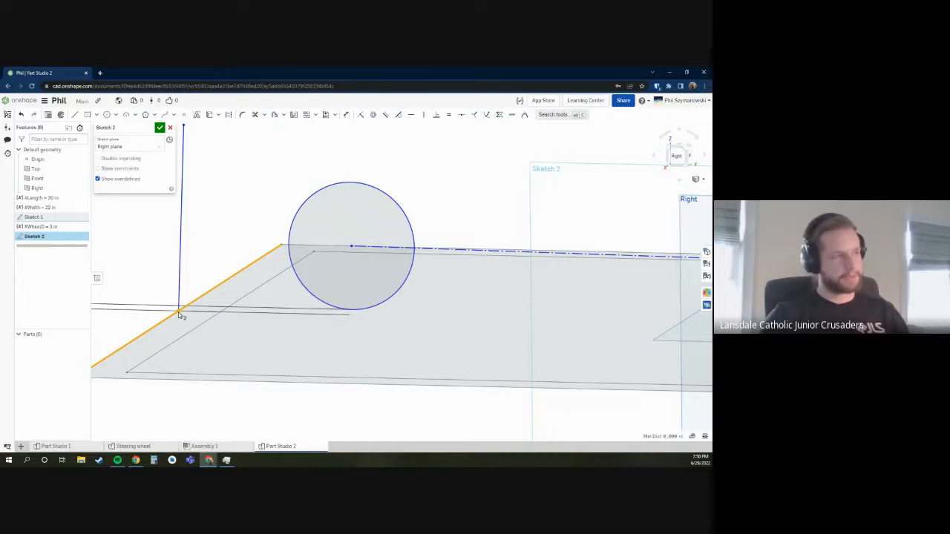
click(486, 117)
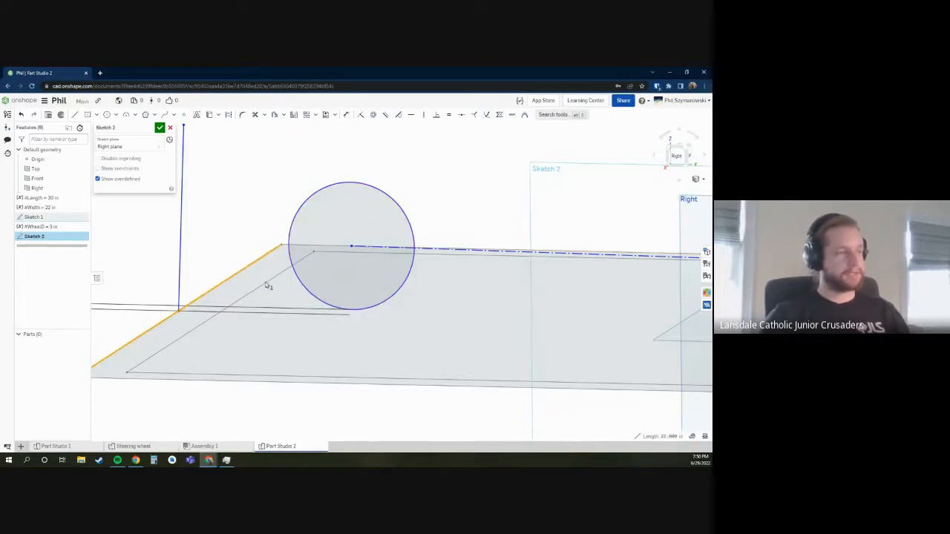
- Convert the left-end line to construction, shorten it to just below the wheel circles' top and make it vertical
click(676, 156)
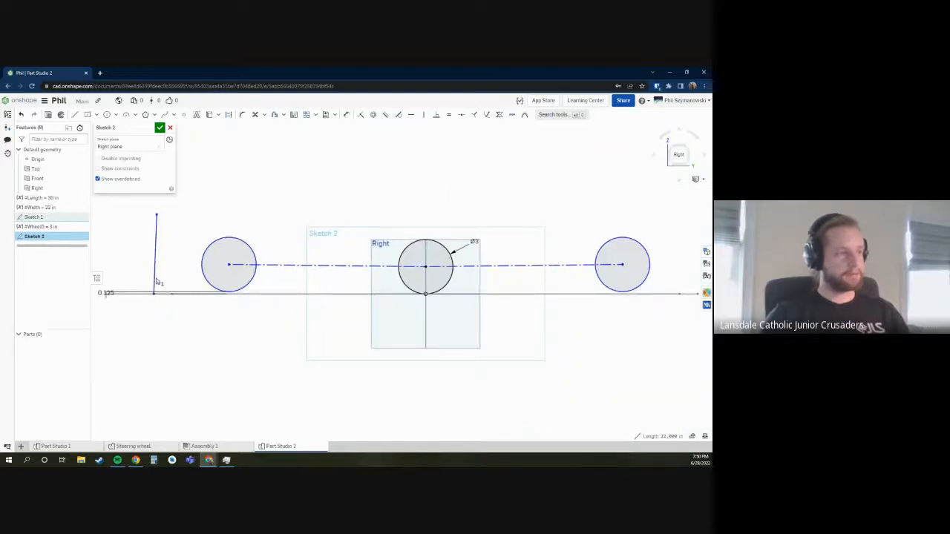
scroll(171, 303, up, 3)
scroll(158, 286, down, 2)
scroll(242, 307, up, 3)
right_drag(242, 306, 237, 312)
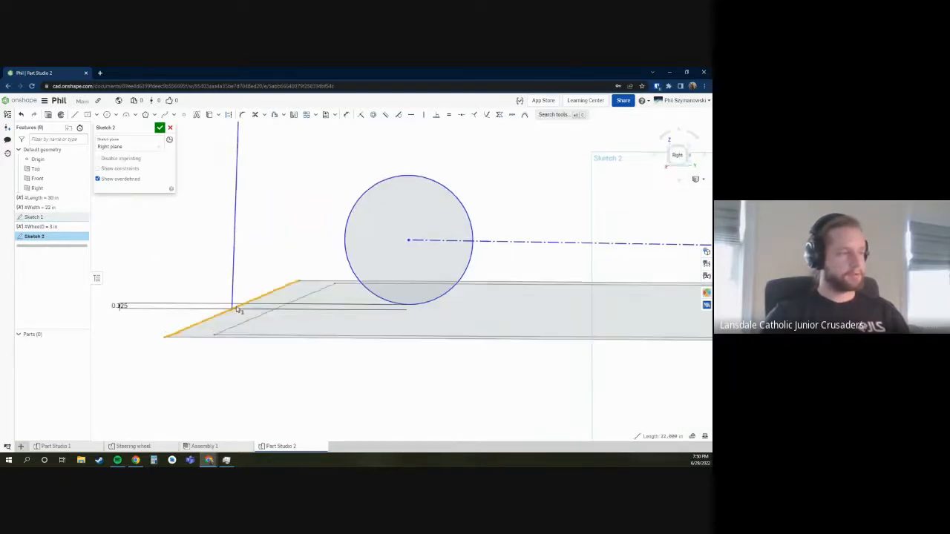
scroll(243, 307, up, 3)
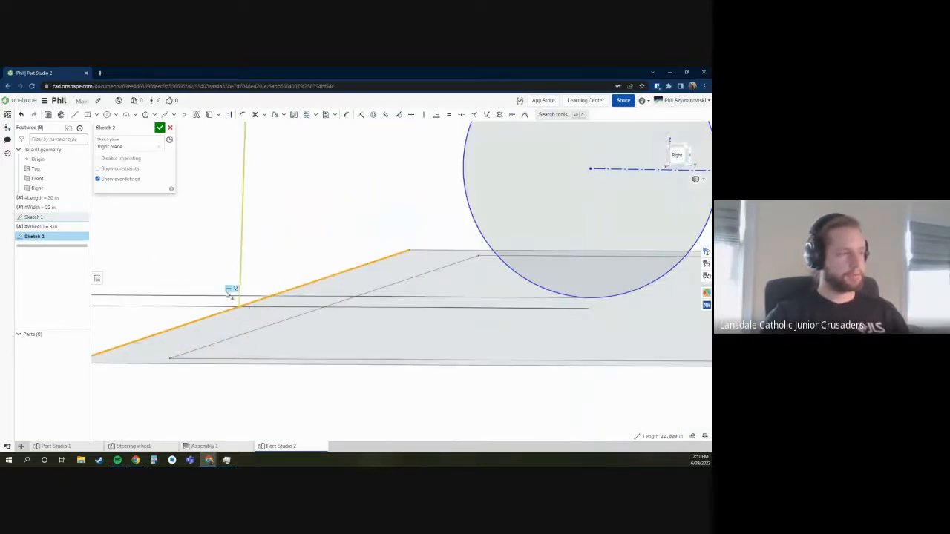
click(677, 154)
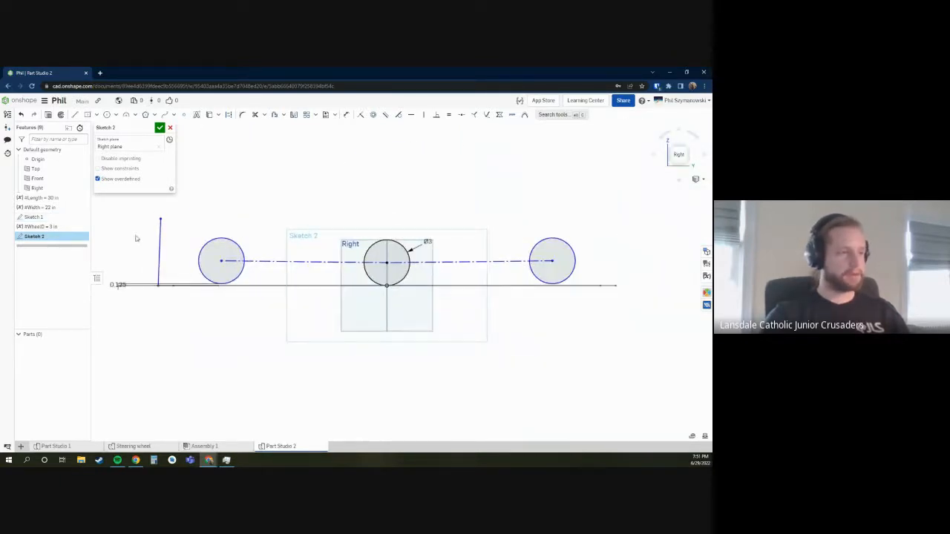
scroll(137, 236, up, 1)
click(165, 250)
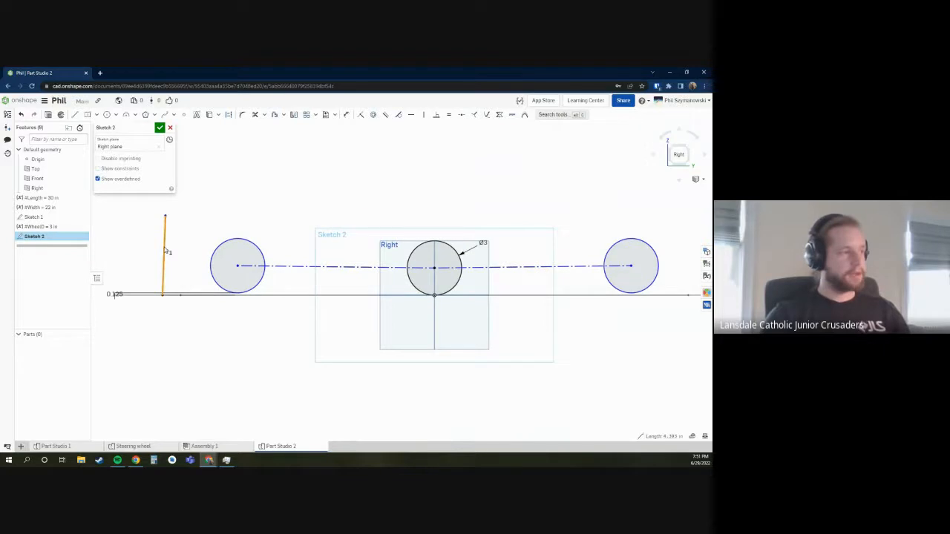
key(q)
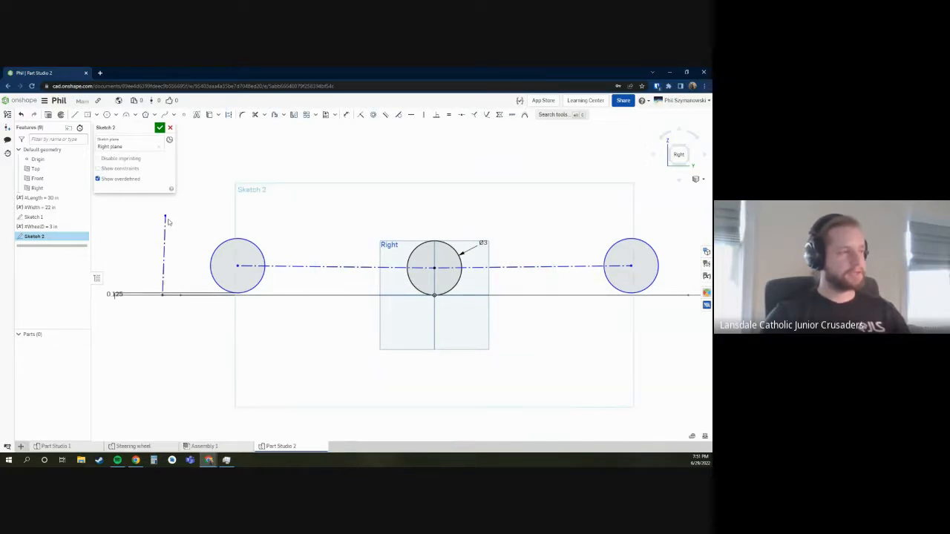
drag(164, 219, 165, 249)
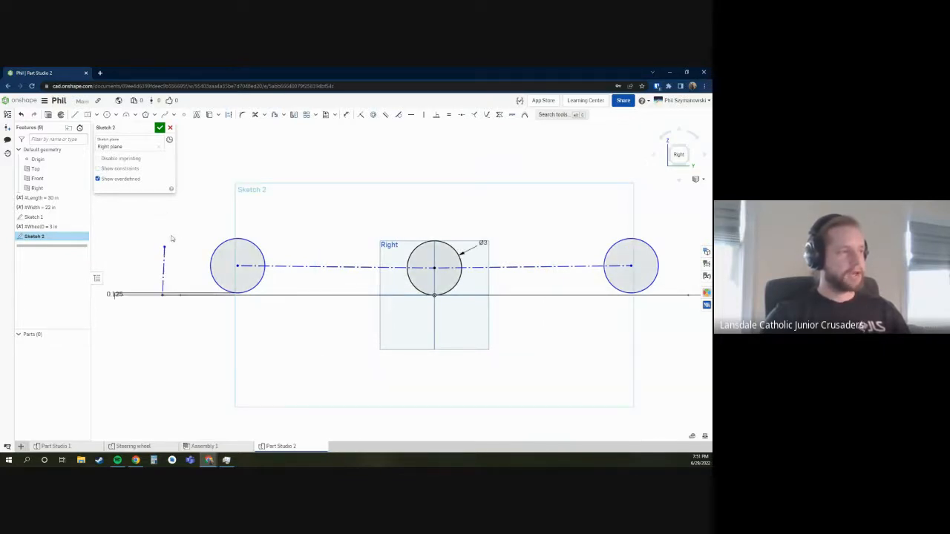
- Sketch a centre-point rectangle centred on the vertical axis inside the centre circle, reaching out to the left-end construction line
key(s)
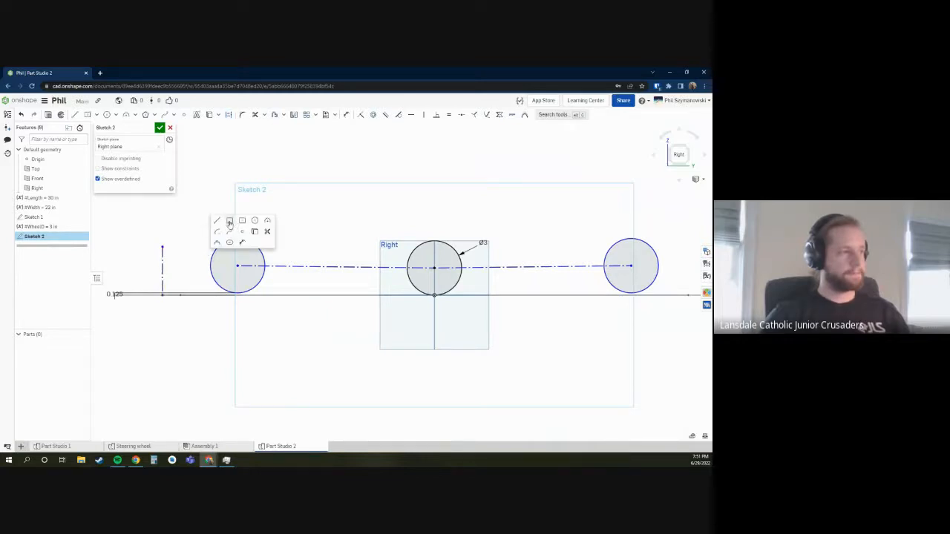
click(230, 221)
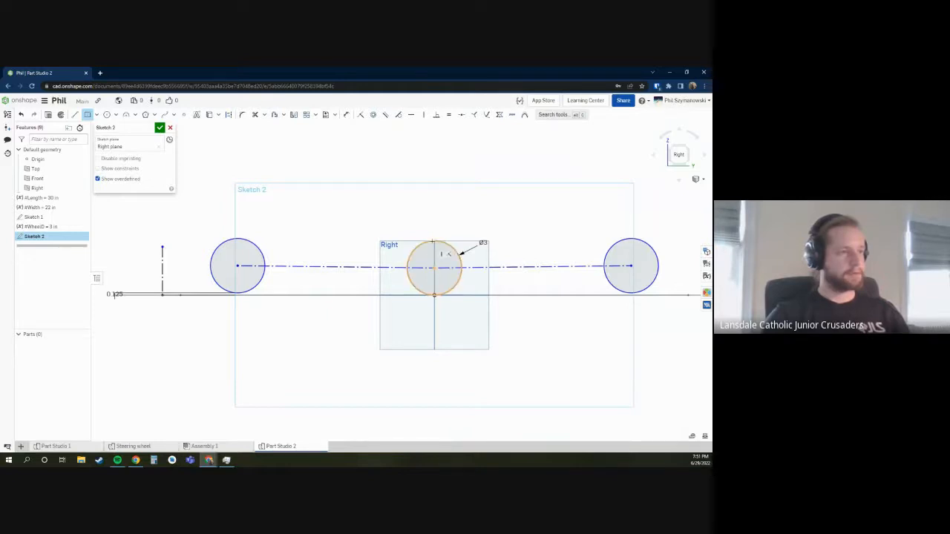
click(432, 261)
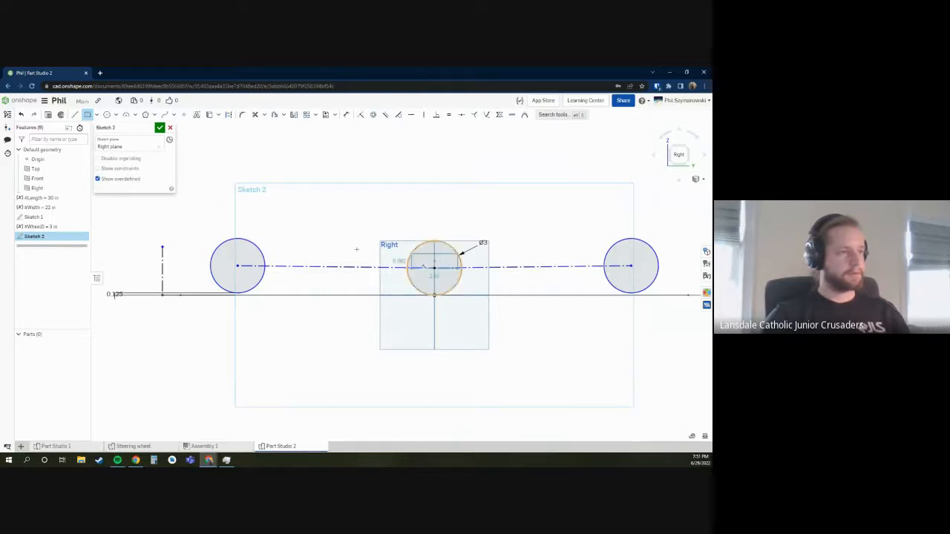
click(162, 275)
key(Escape)
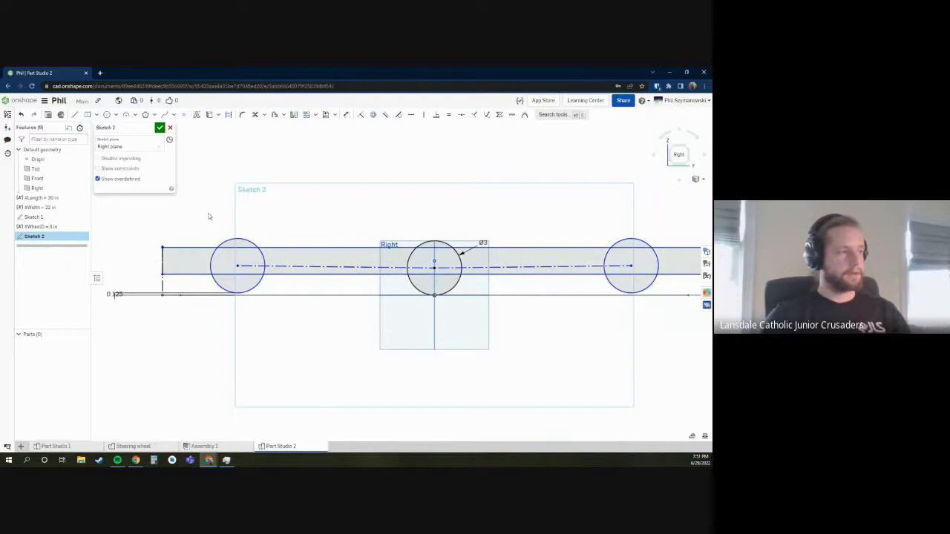
- Dimension the rectangle's height to 2 in
key(f)
click(177, 247)
click(191, 274)
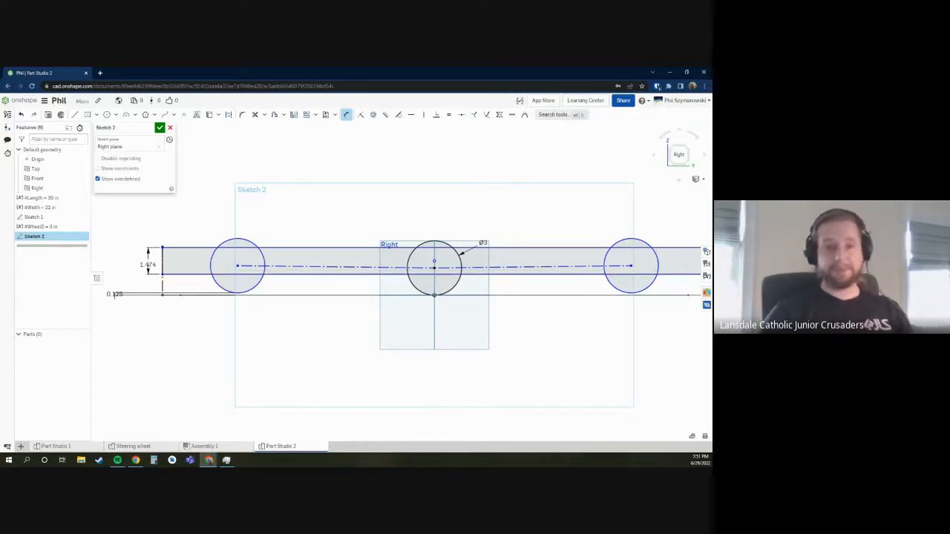
click(149, 265)
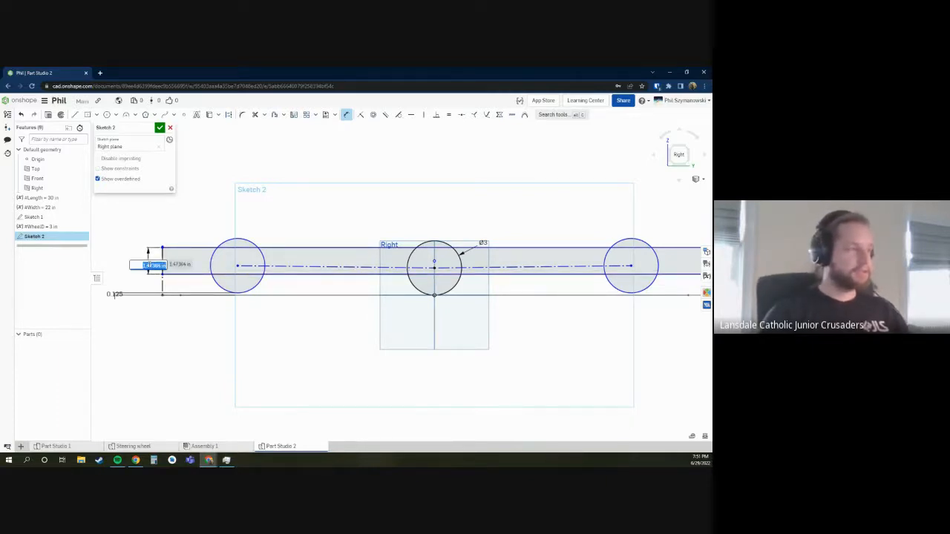
text(2)
key(Return)
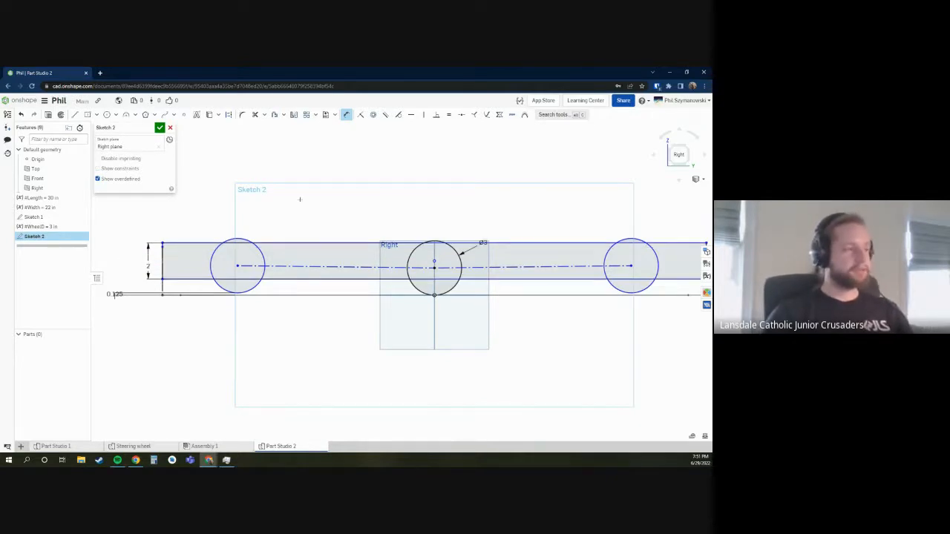
key(Escape)
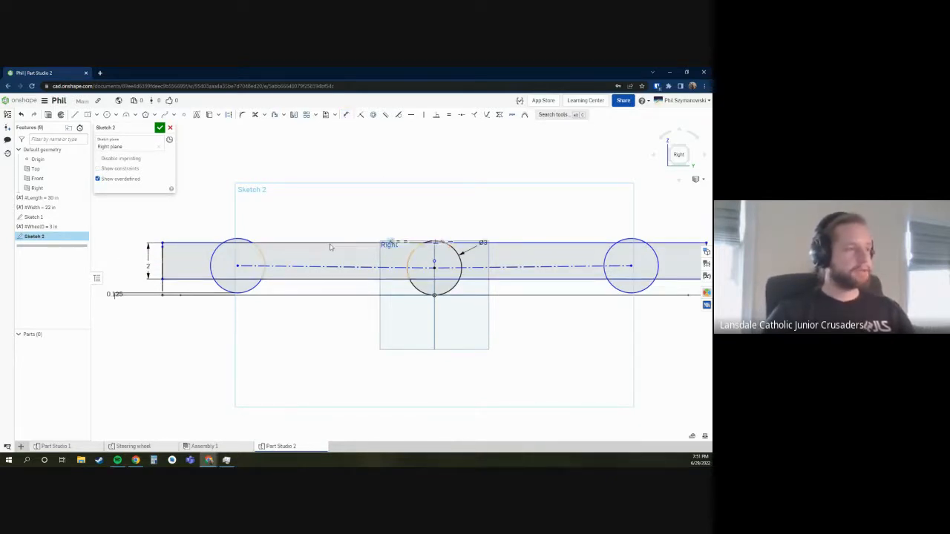
- Move the 2 in high frame-side rectangle slightly lower against the wheel circles
drag(332, 247, 322, 252)
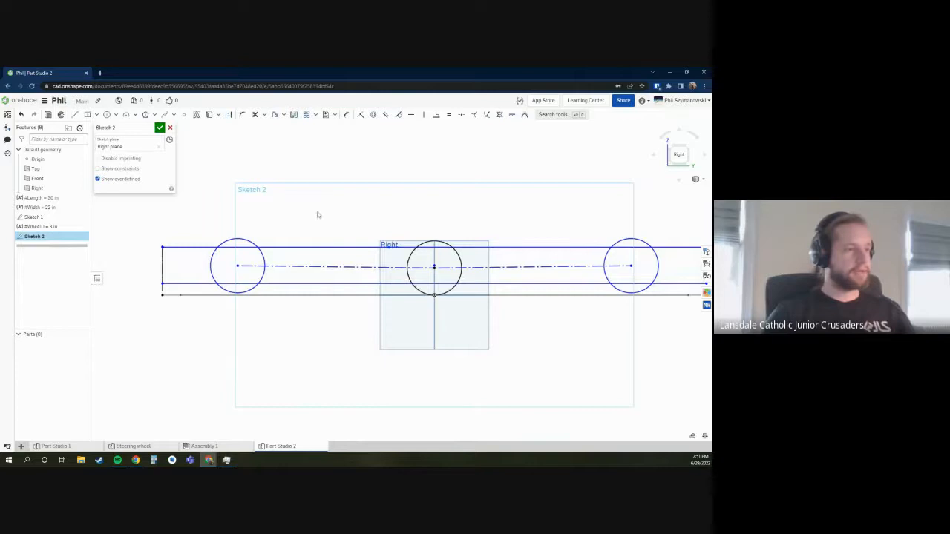
key(s)
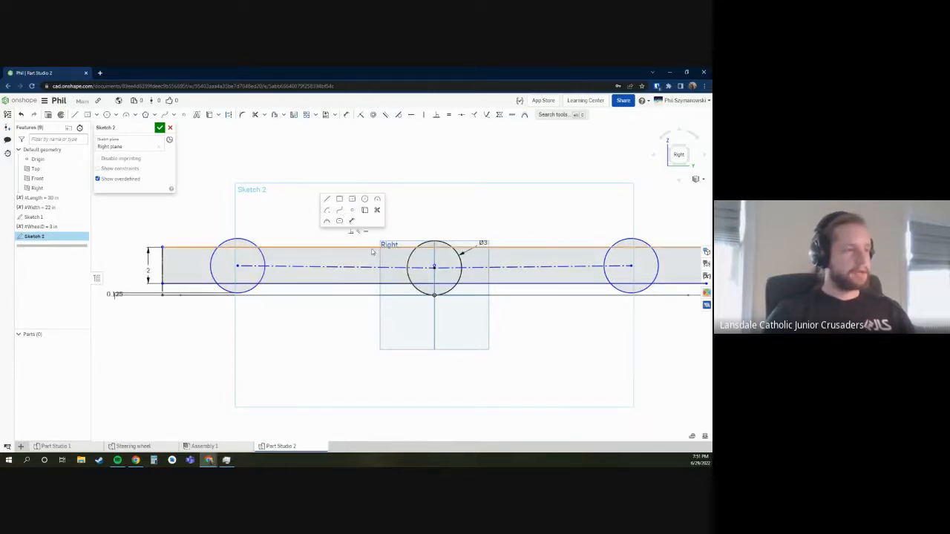
scroll(475, 291, up, 5)
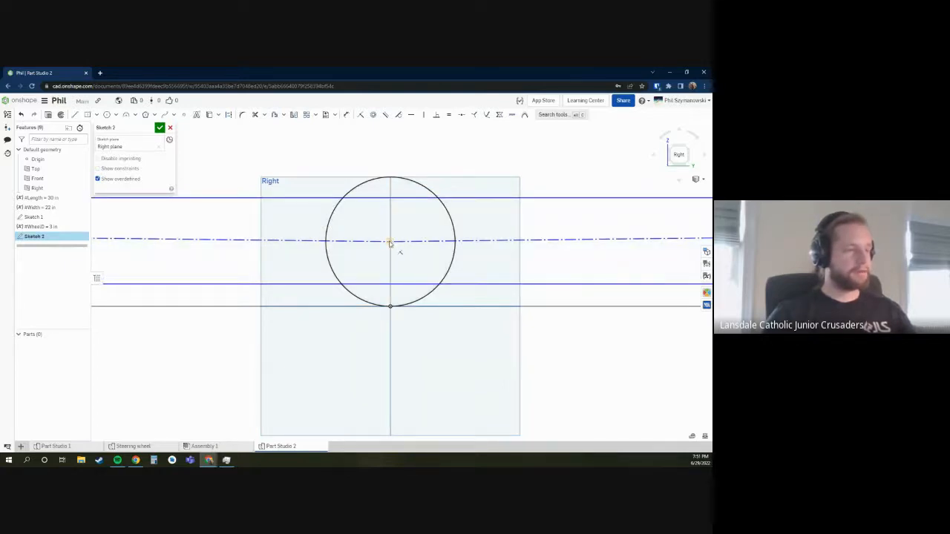
scroll(505, 219, down, 3)
scroll(223, 228, up, 1)
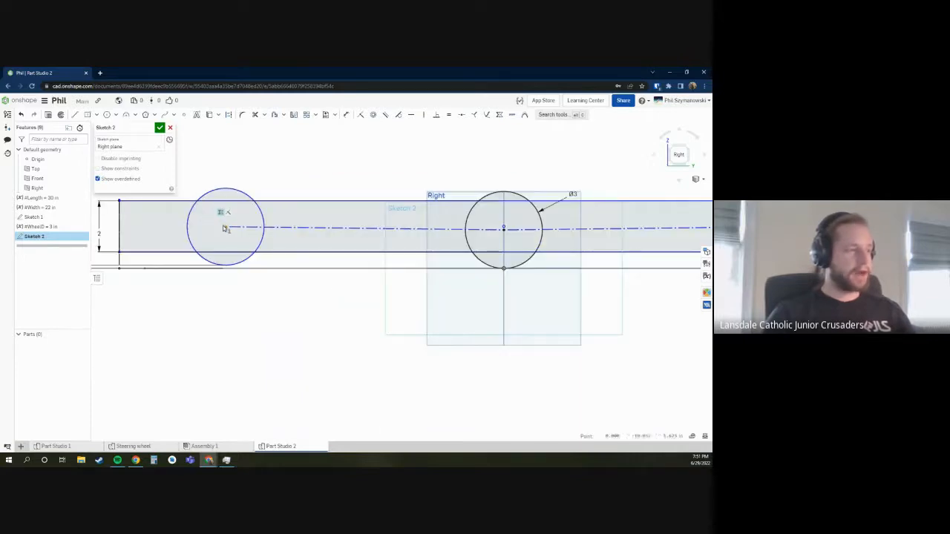
scroll(224, 229, down, 2)
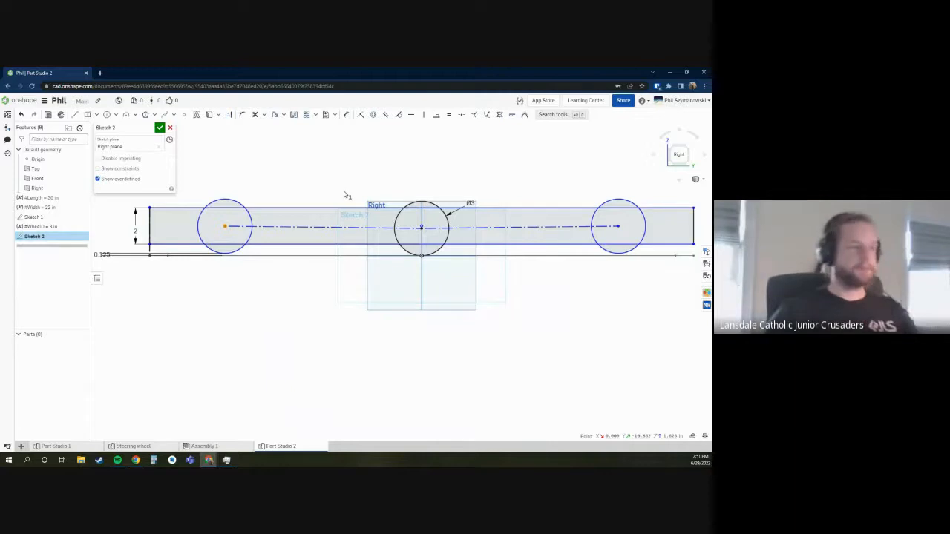
- Place a sketch point at the midpoint of the construction line joining the left and centre wheel centres
key(s)
click(343, 198)
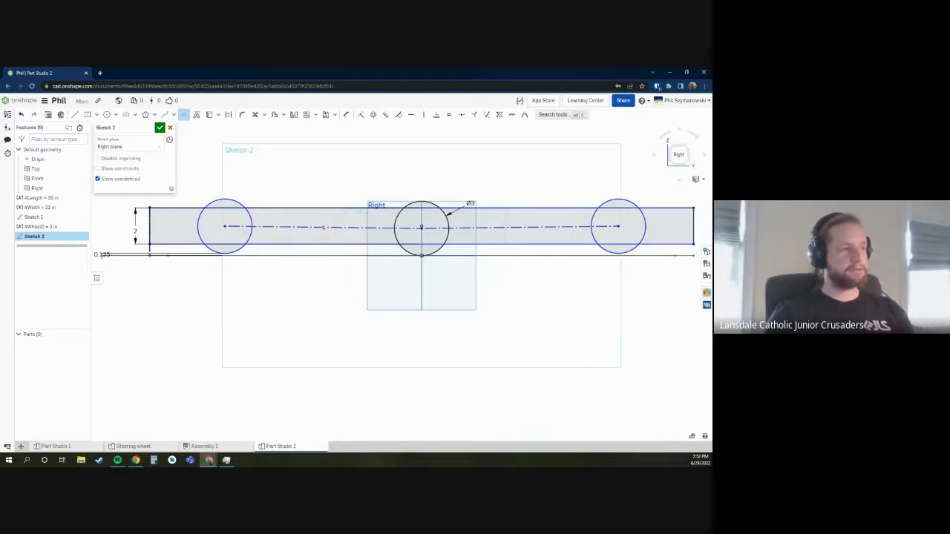
key(q)
scroll(267, 230, up, 3)
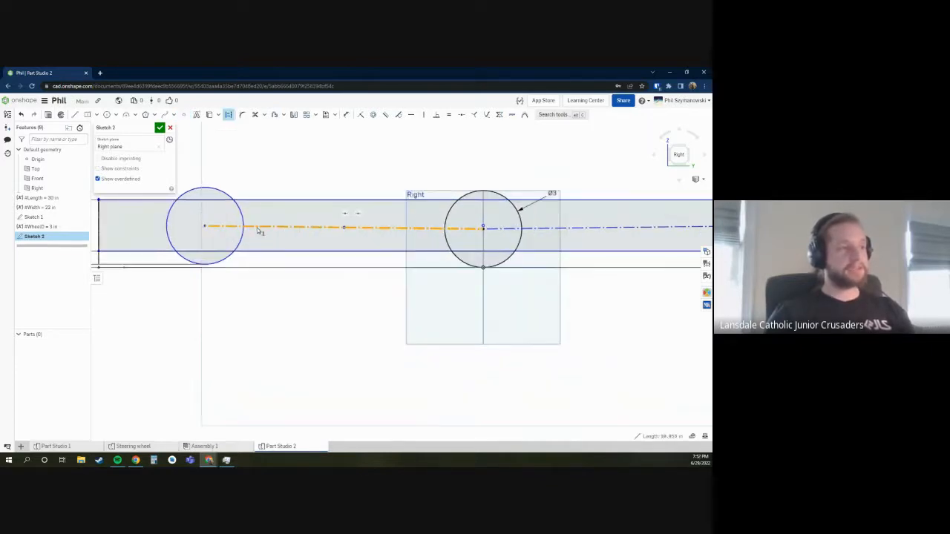
- Add a driven vertical dimension between the centre wheel's centre and the left wheel's centre
click(481, 227)
key(d)
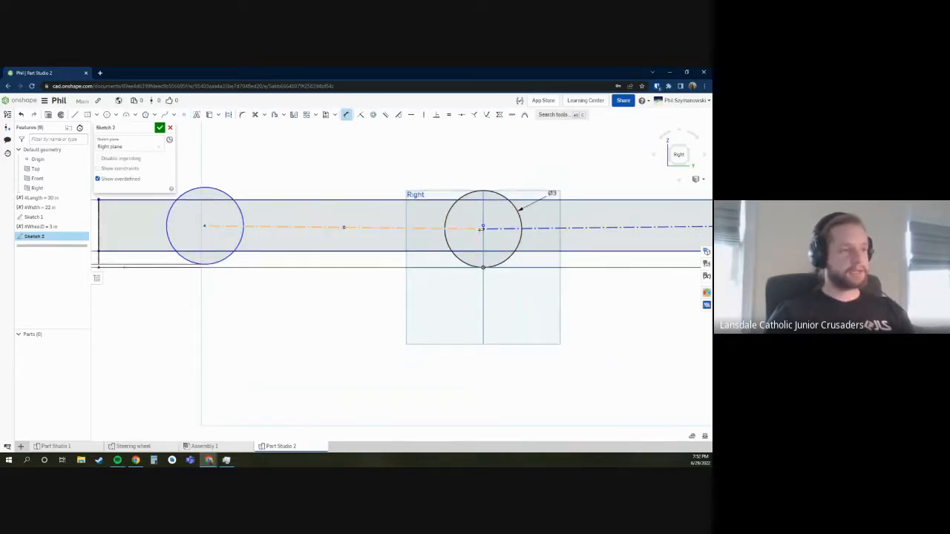
click(212, 227)
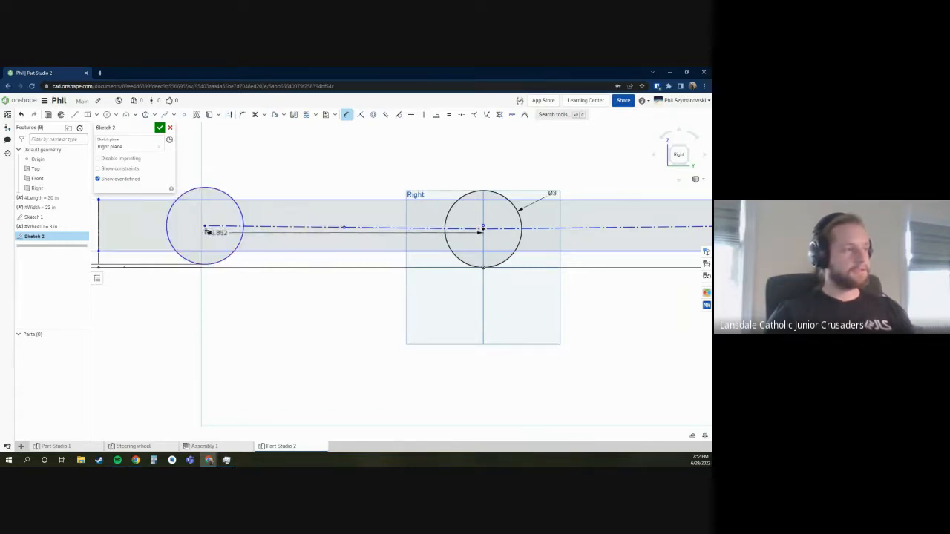
click(197, 226)
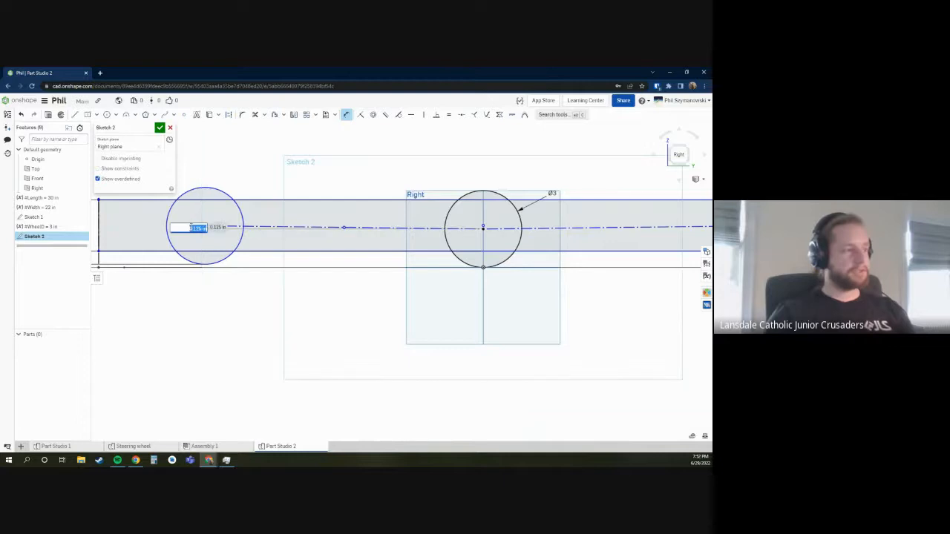
key(Escape)
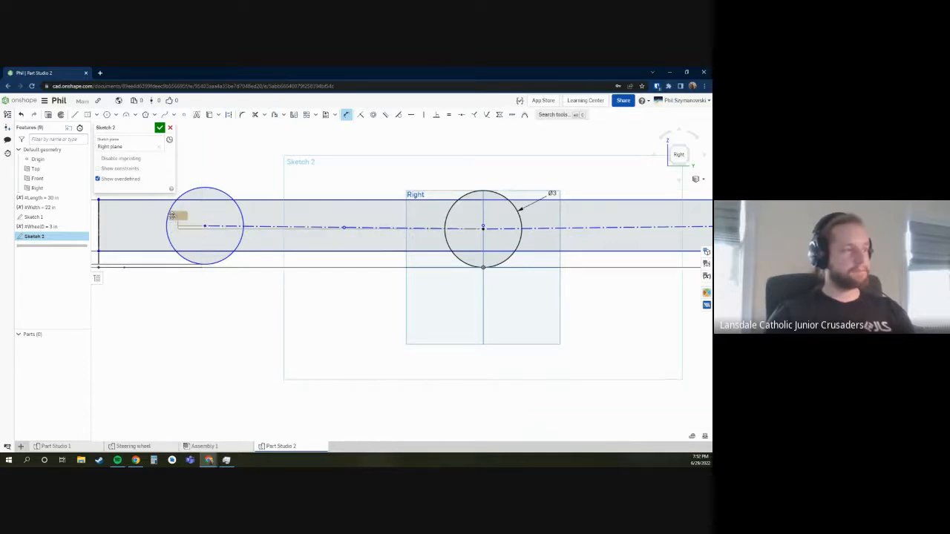
- Try a 0.25 in offset between the left wheel's underside and the base line, and restore it to 0.125 in
scroll(306, 280, down, 1)
middle_drag(306, 280, 398, 273)
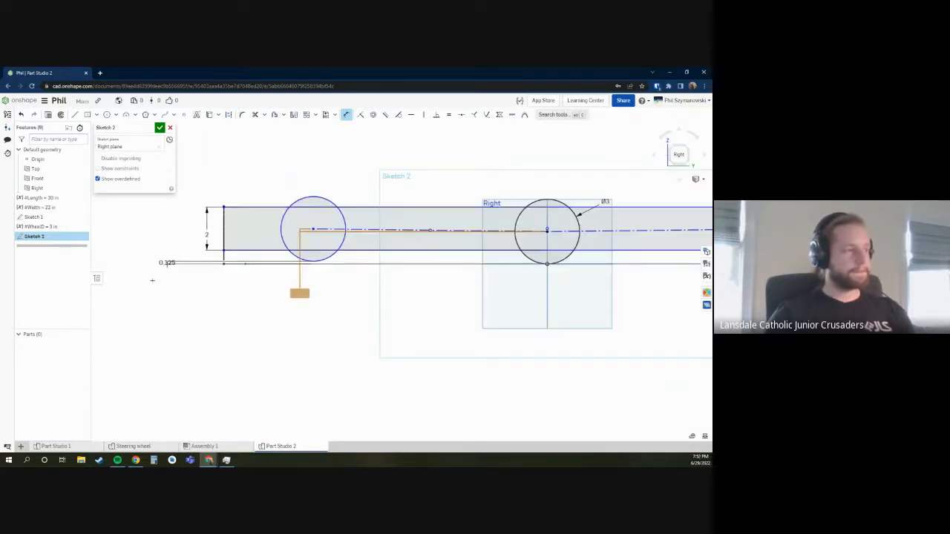
click(168, 263)
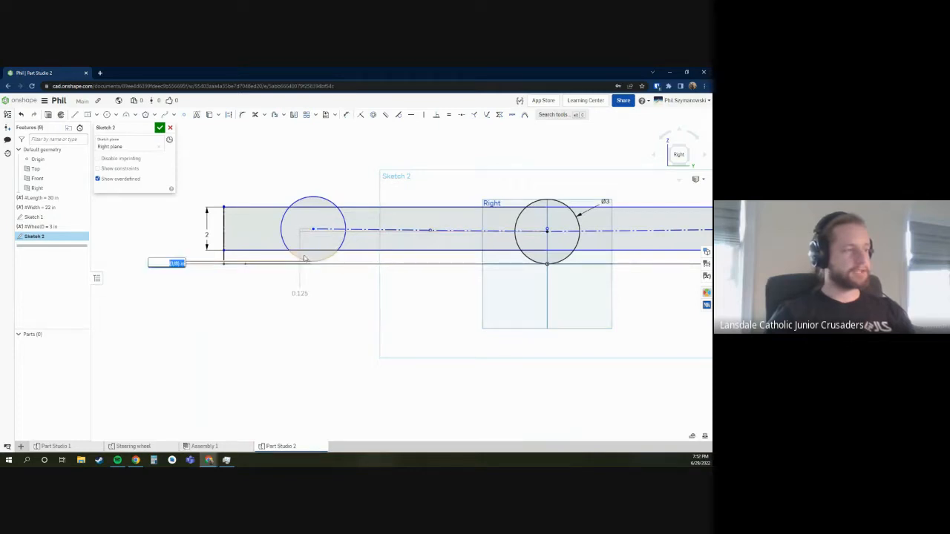
text(0.05)
key(Return)
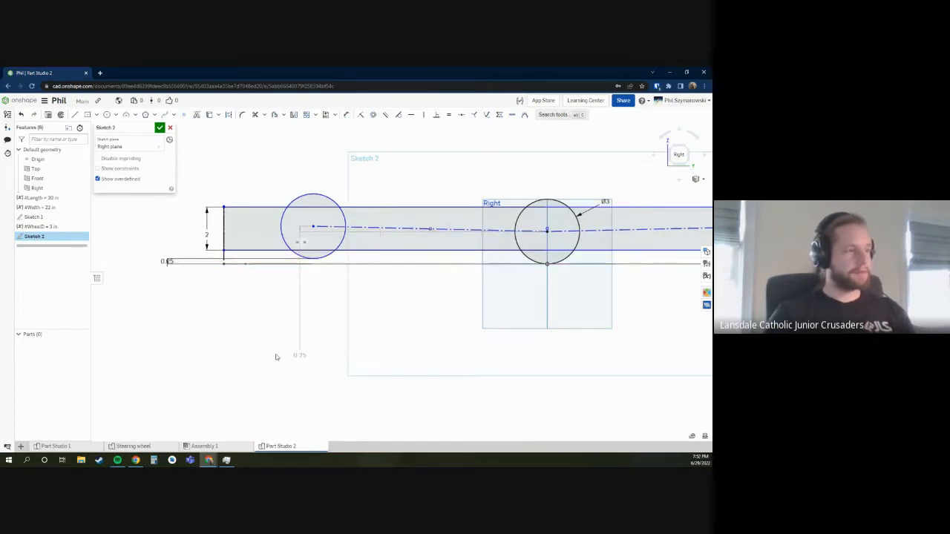
double_click(167, 260)
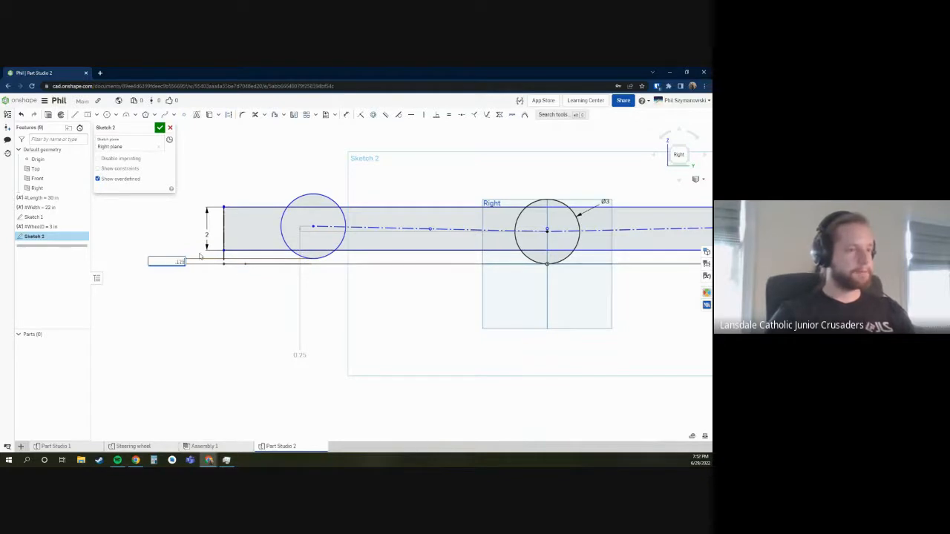
text(1)
key(Return)
- Reposition the driven wheel-centre dimension above the left wheel and the 0.125 in offset dimension below the base line
scroll(362, 241, up, 3)
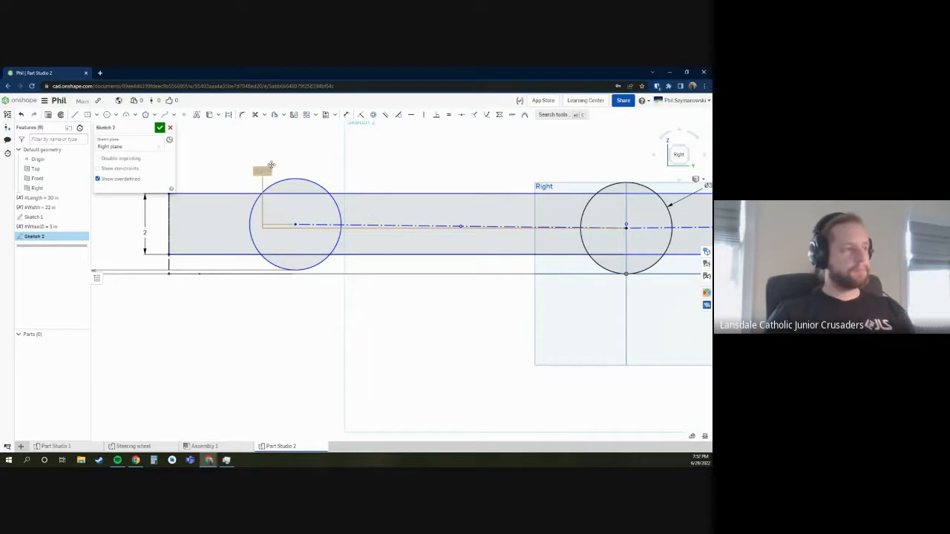
click(241, 161)
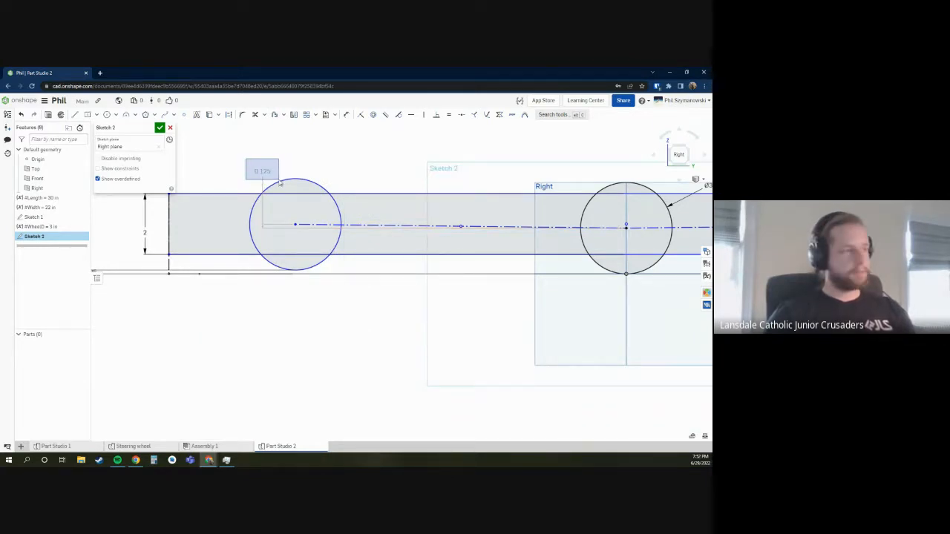
key(Return)
scroll(335, 182, down, 3)
scroll(175, 239, up, 2)
click(212, 267)
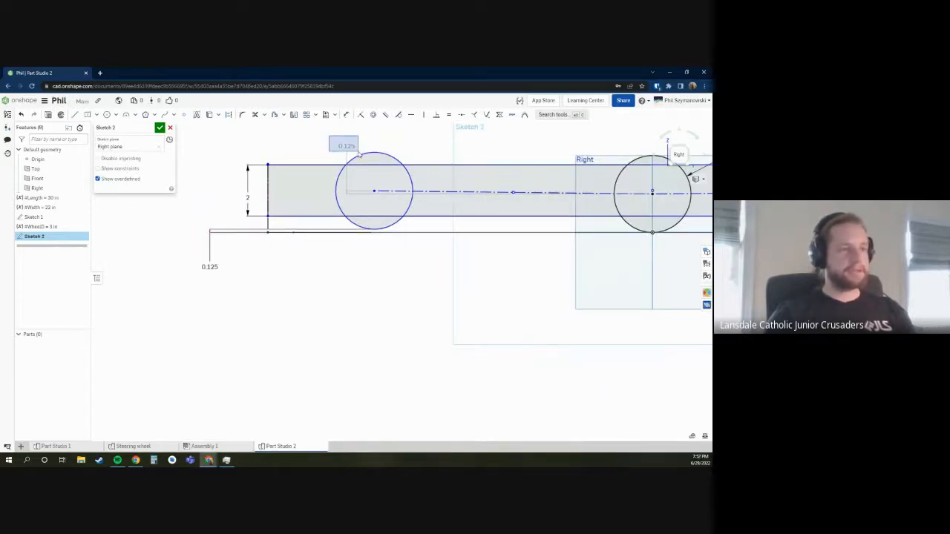
drag(358, 151, 358, 151)
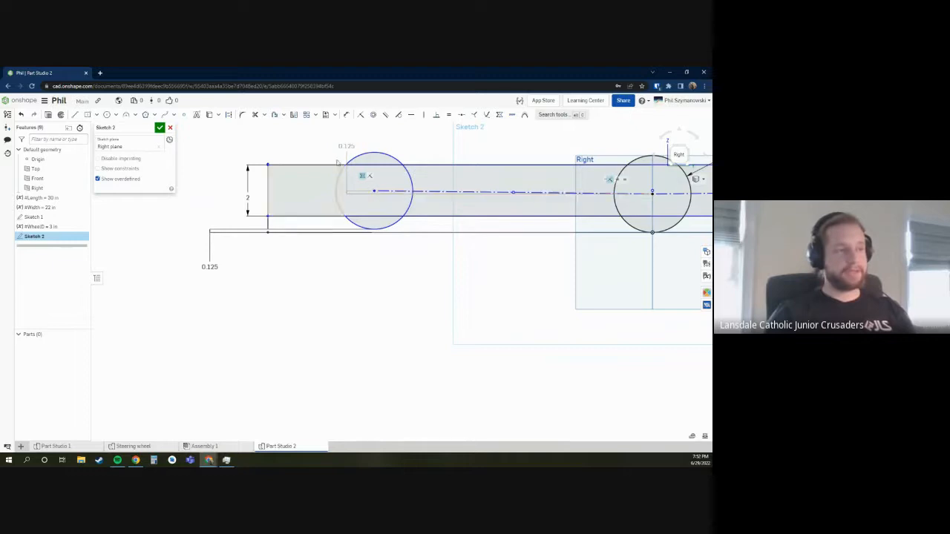
- Try changing the vertical wheel-centre dimension to driving, and return it to driven
scroll(344, 147, up, 1)
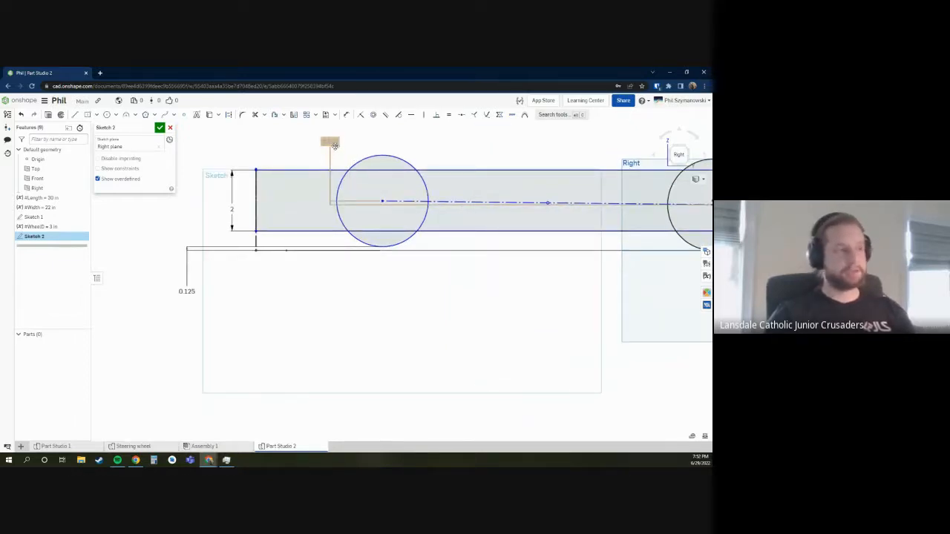
right_click(335, 145)
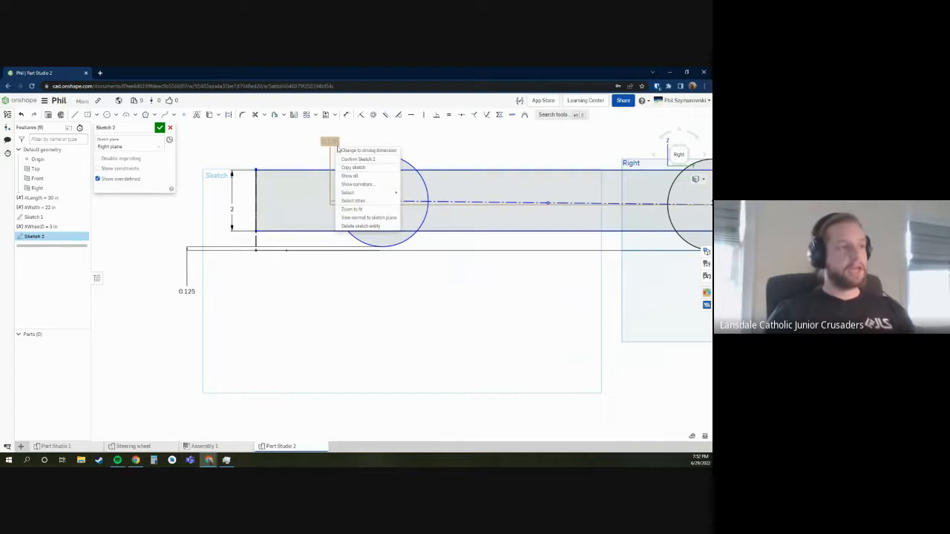
click(350, 152)
scroll(316, 282, down, 2)
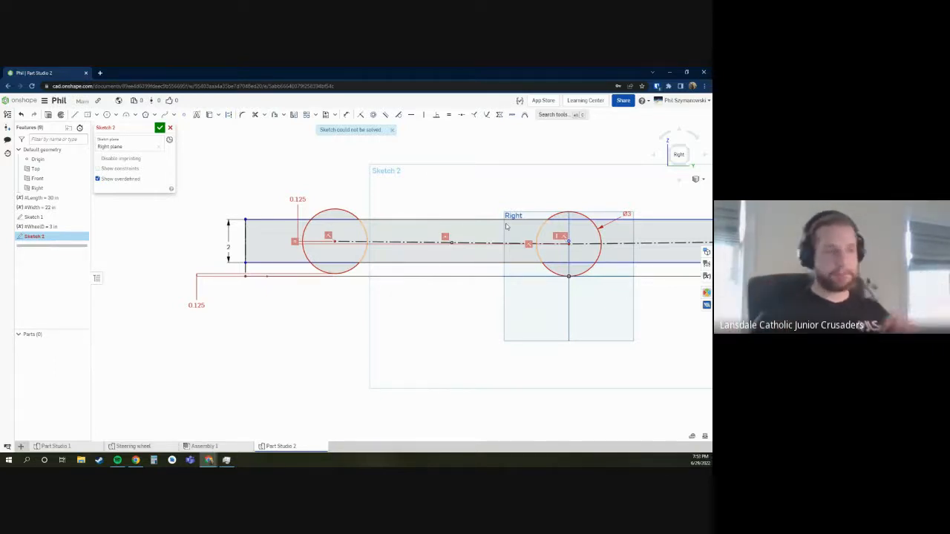
scroll(290, 190, up, 3)
right_click(309, 214)
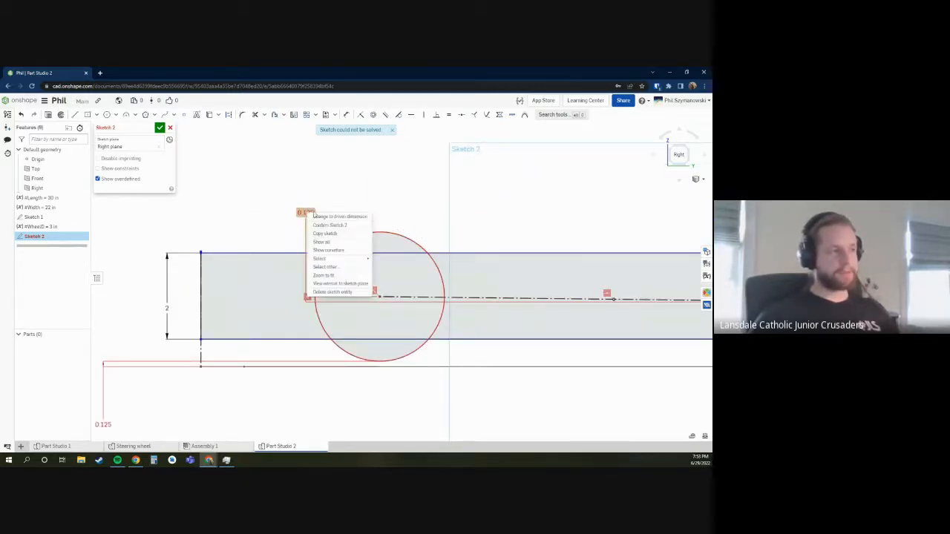
click(314, 216)
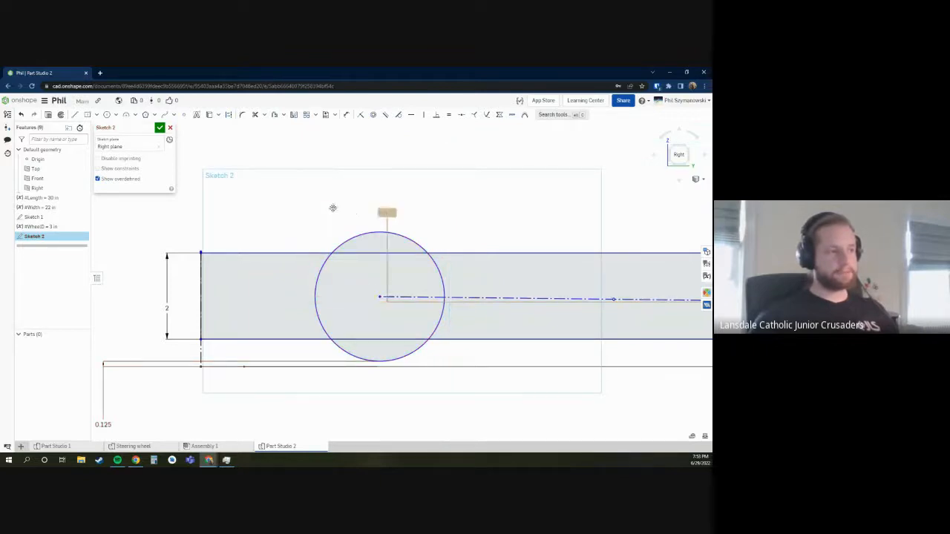
- Raise the frame-side rectangle and constrain its centre point horizontally to the midpoint of the left wheel-centre construction line
scroll(271, 185, down, 5)
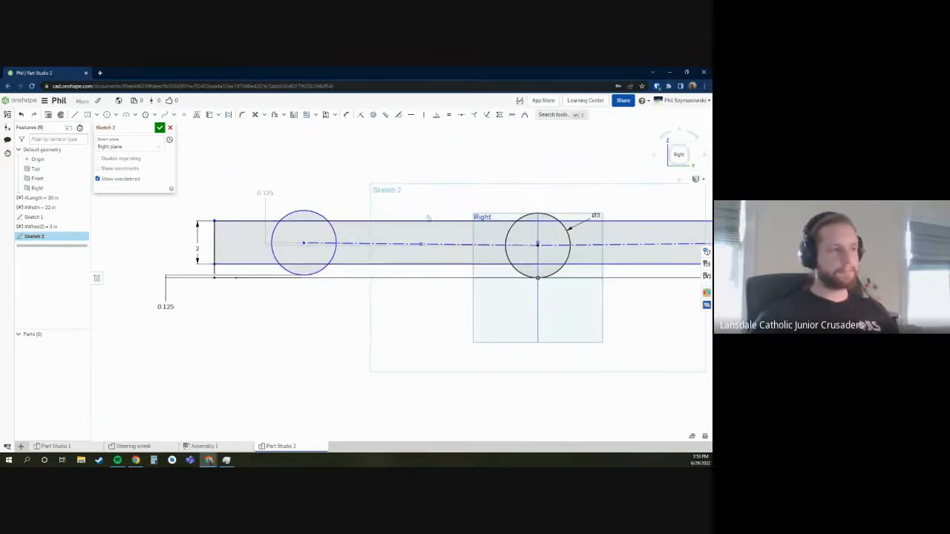
mouse_move(425, 219)
mouse_down()
mouse_move(426, 161)
mouse_move(416, 245)
mouse_move(415, 185)
mouse_move(421, 213)
mouse_up()
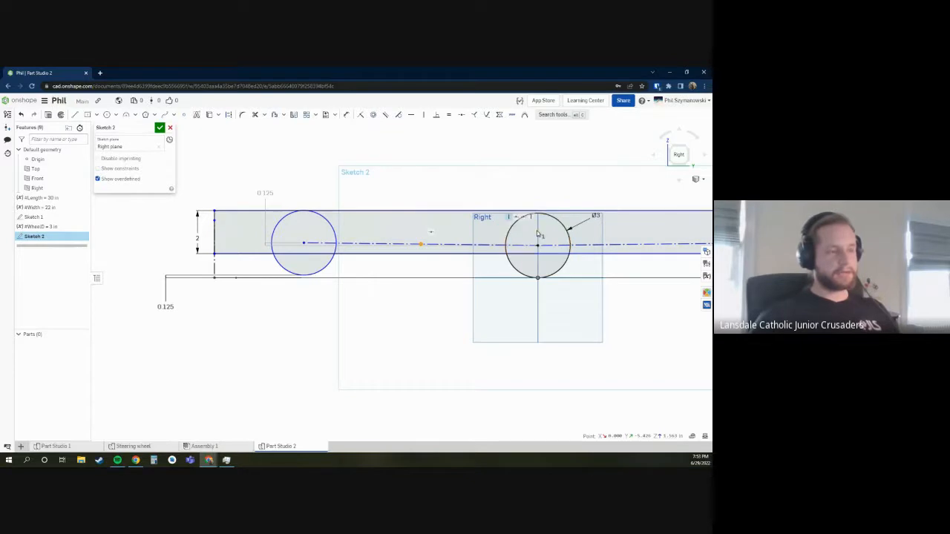
scroll(412, 228, down, 1)
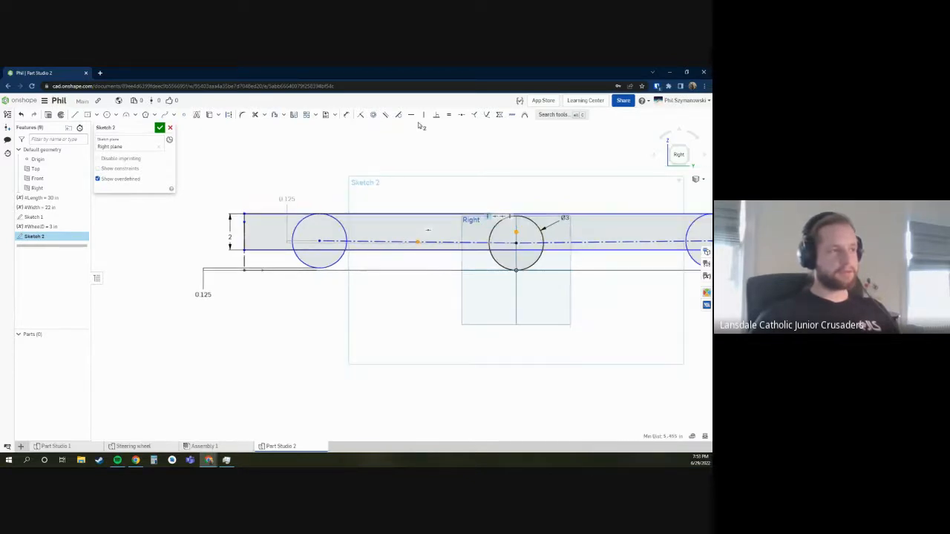
scroll(287, 202, down, 2)
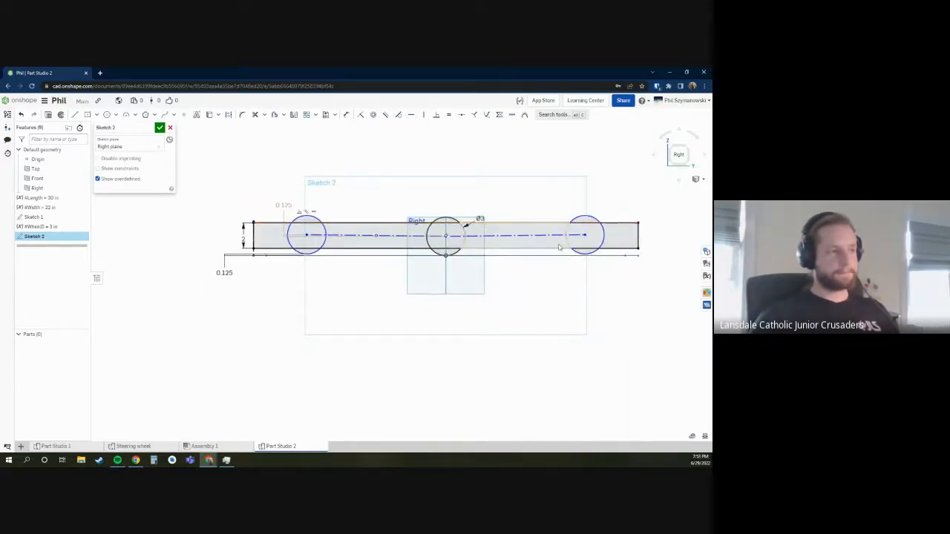
- Move the left wheel circle outward, closer to the frame's left end
scroll(524, 226, up, 2)
scroll(519, 224, down, 1)
scroll(267, 201, up, 1)
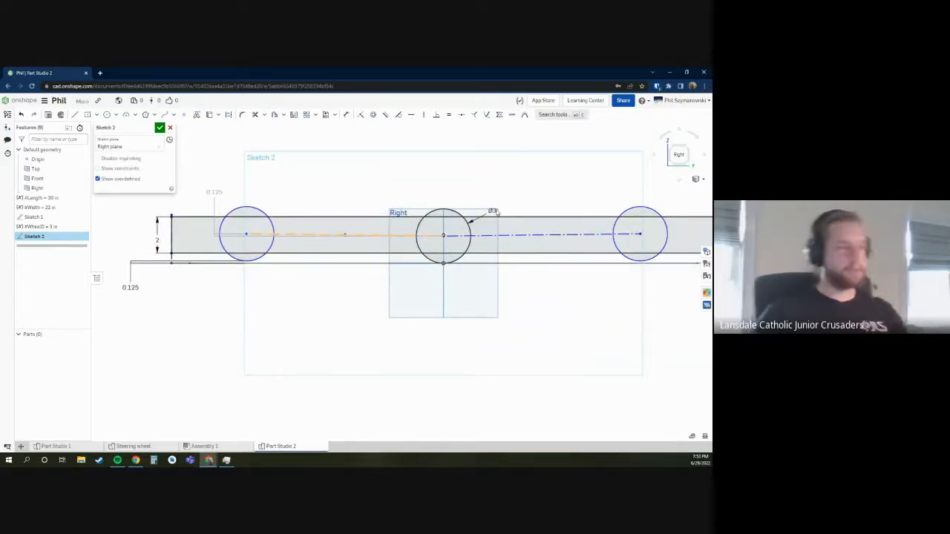
scroll(475, 196, down, 1)
scroll(282, 219, up, 1)
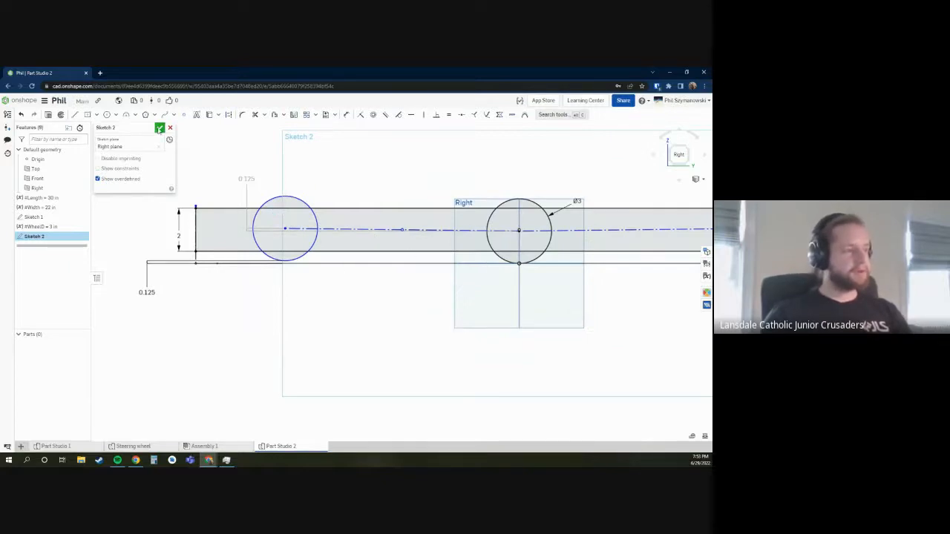
drag(284, 229, 236, 229)
scroll(196, 257, up, 3)
key(d)
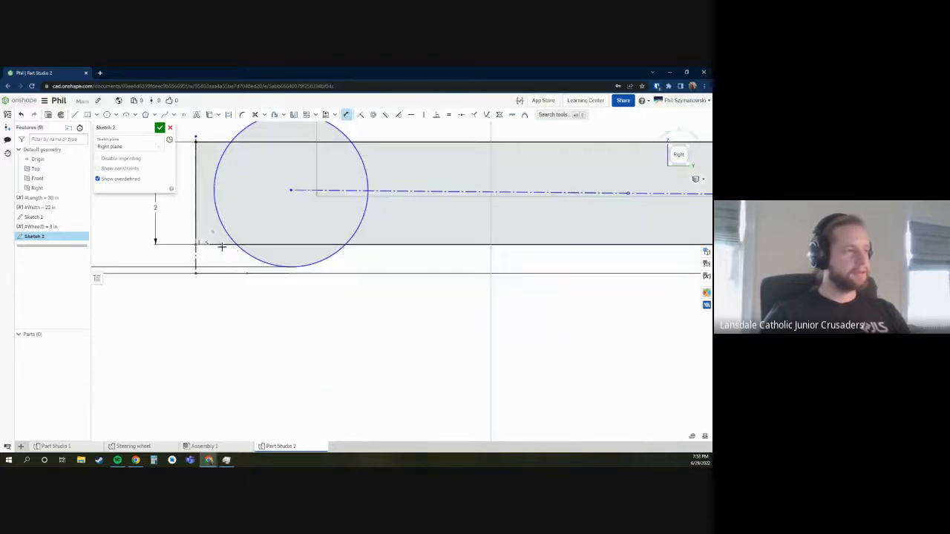
click(220, 244)
click(222, 275)
key(Escape)
- Add a driven dimension from the rectangle's lower edge to the base line, placing its label just outside the frame's left end
key(d)
click(226, 244)
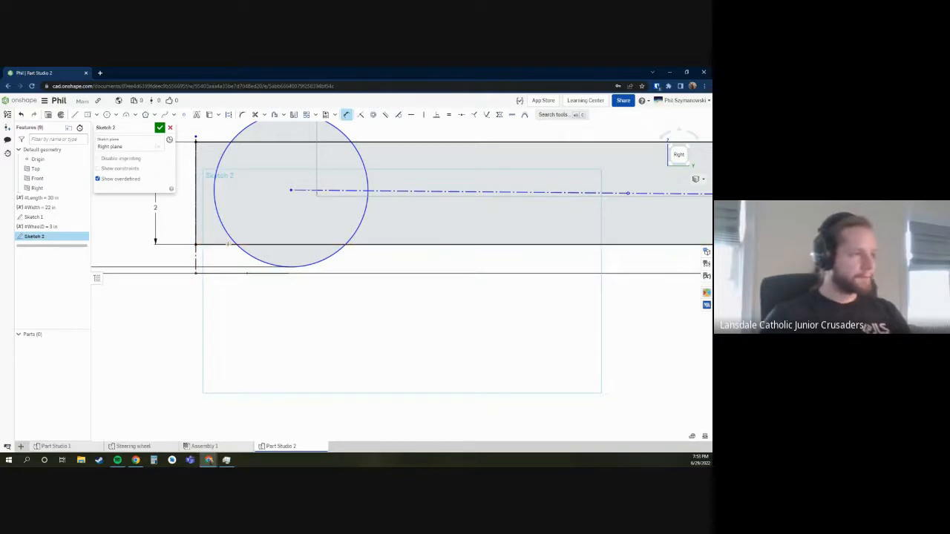
click(239, 273)
scroll(192, 274, down, 3)
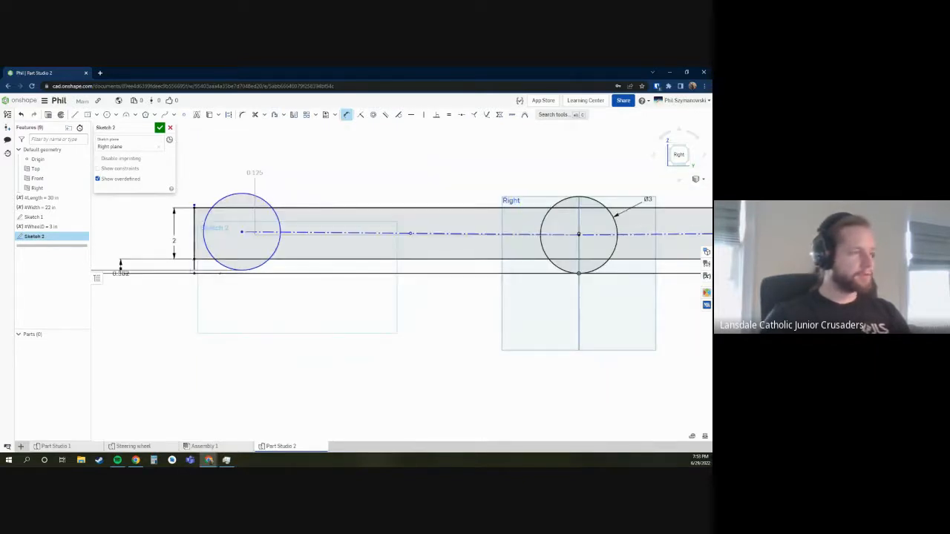
click(118, 245)
key(Escape)
key(Escape)
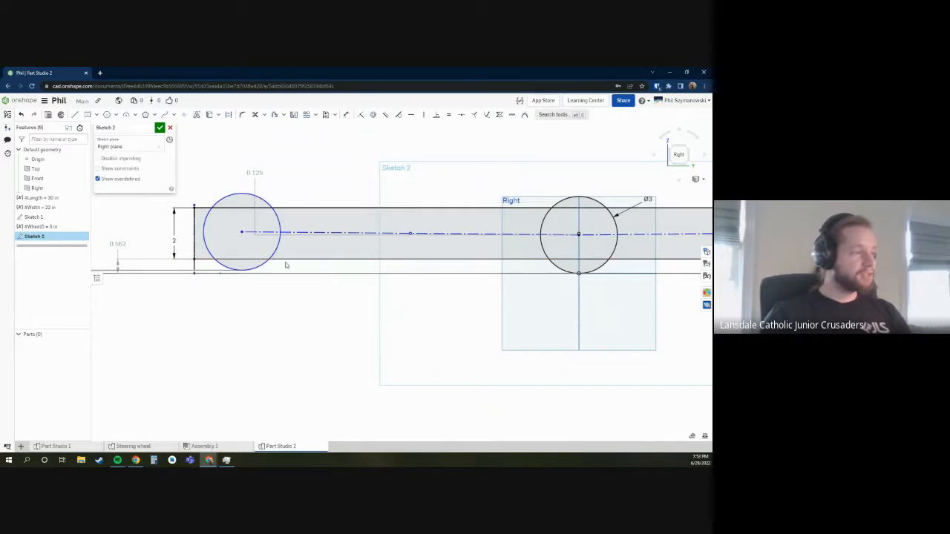
middle_drag(119, 234, 145, 240)
scroll(145, 240, up, 1)
mouse_move(144, 251)
mouse_down()
mouse_move(224, 232)
mouse_move(206, 252)
mouse_move(220, 235)
mouse_move(192, 235)
mouse_up()
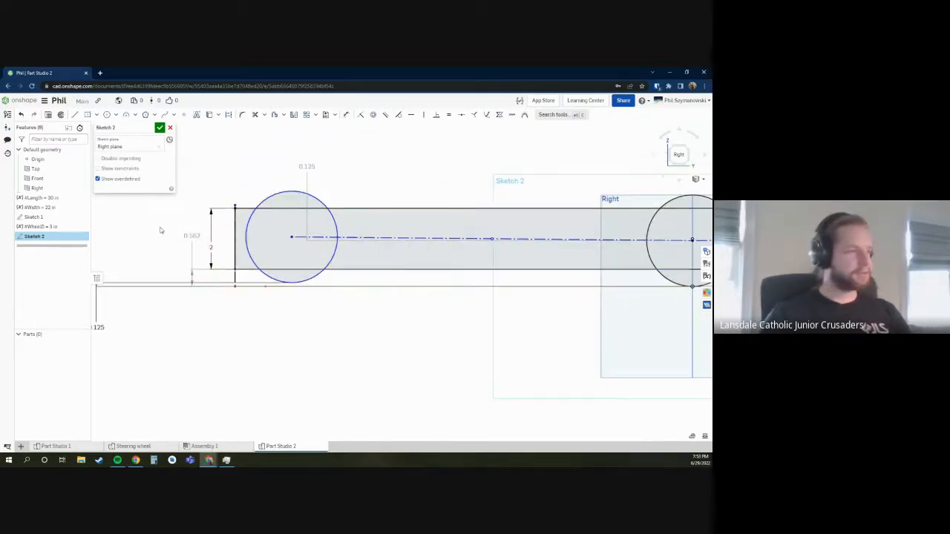
- Accept the side sketch and set the WheelD variable to 4 in
scroll(158, 241, down, 2)
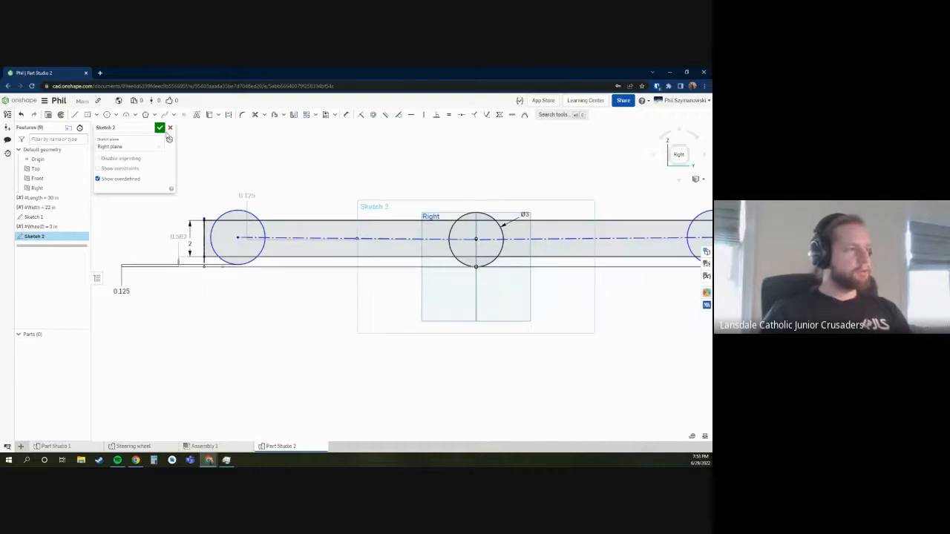
click(159, 129)
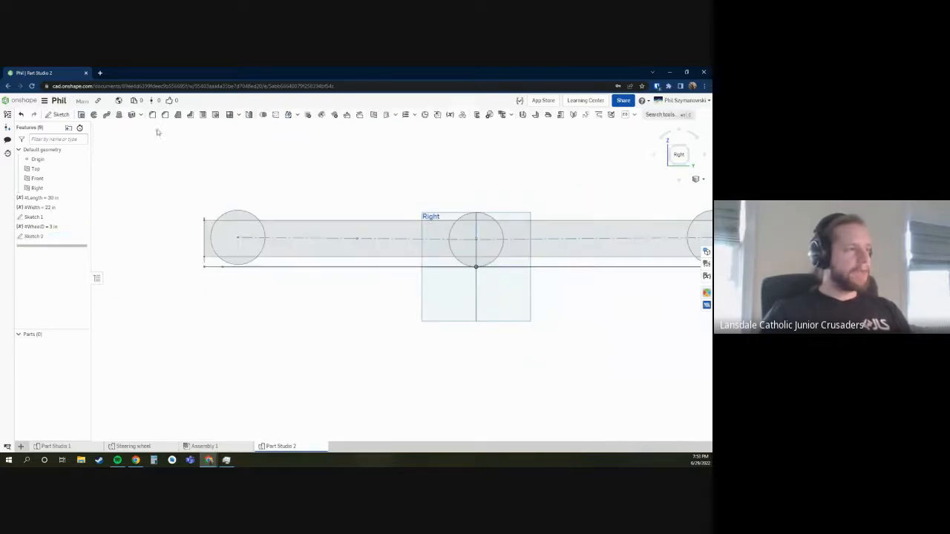
double_click(60, 227)
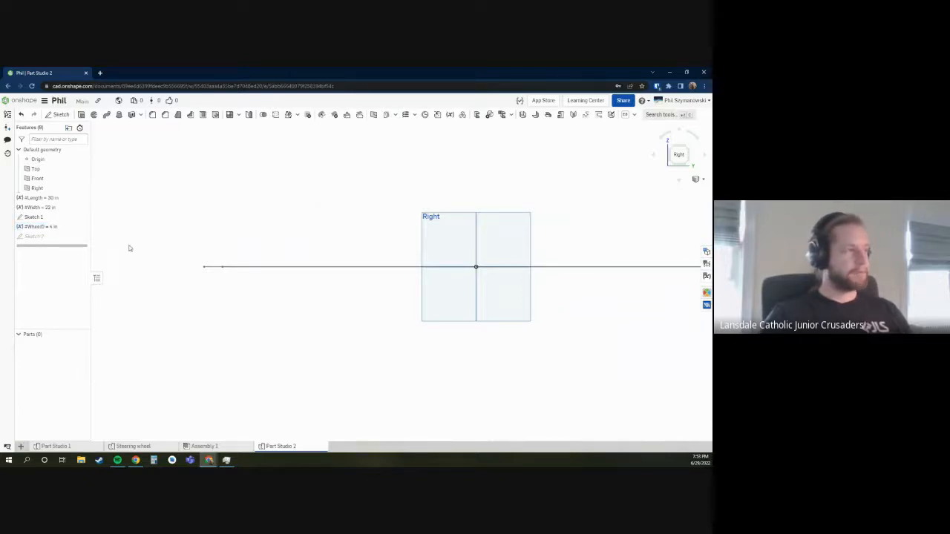
click(160, 128)
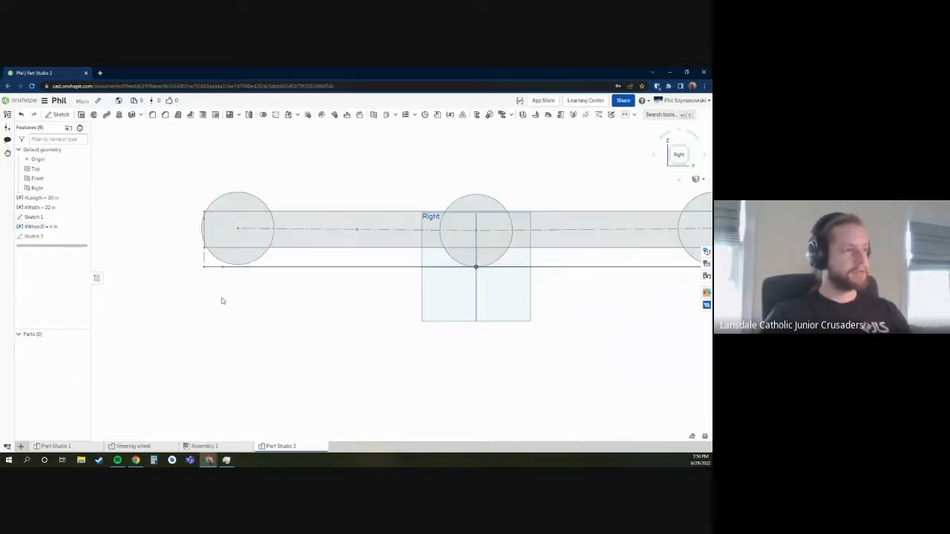
- Reopen the side sketch and move the left wheel circle inward to about 11 in from the middle wheel's centre
double_click(54, 237)
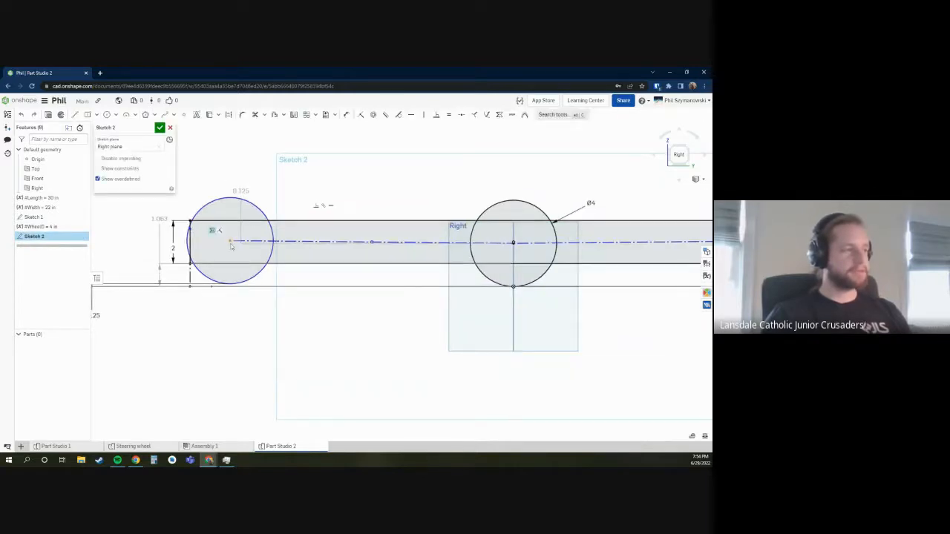
mouse_move(231, 241)
mouse_down()
mouse_move(265, 243)
mouse_move(256, 241)
mouse_up()
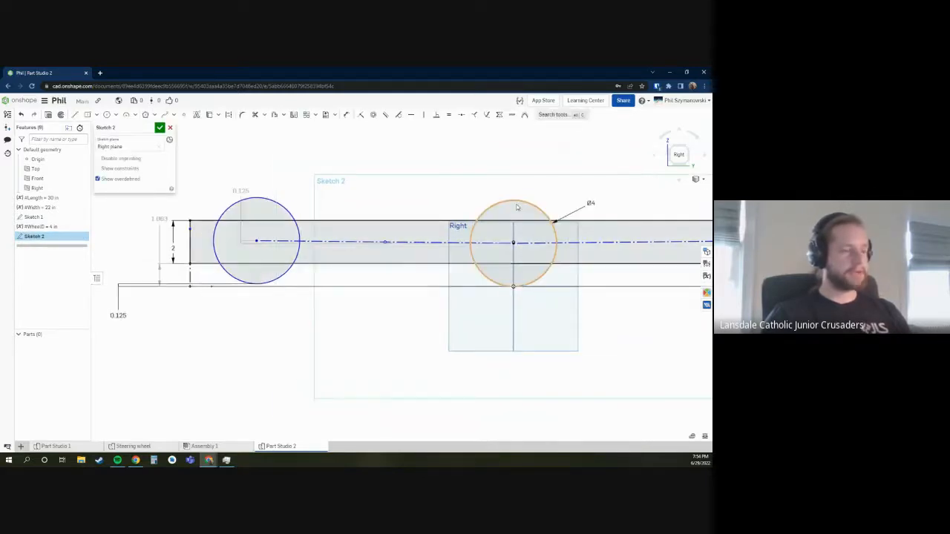
click(522, 204)
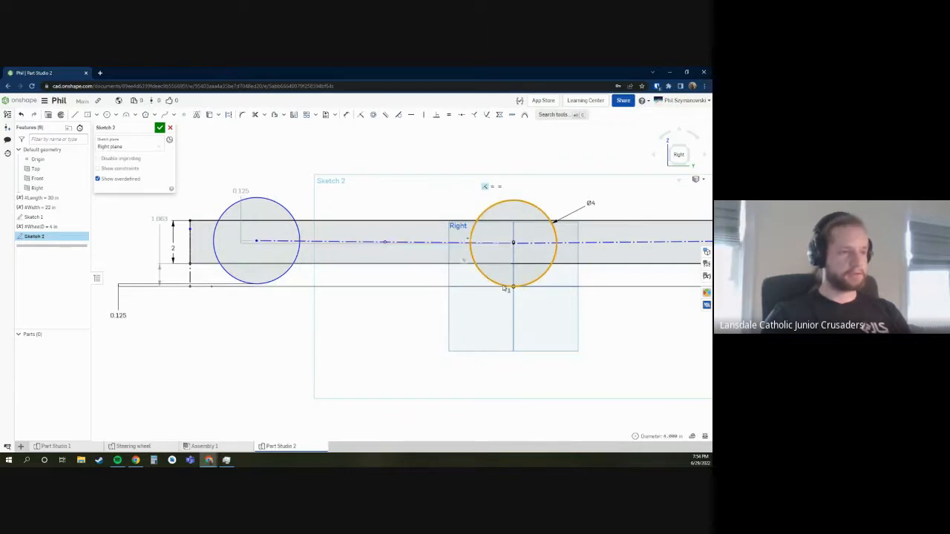
click(360, 176)
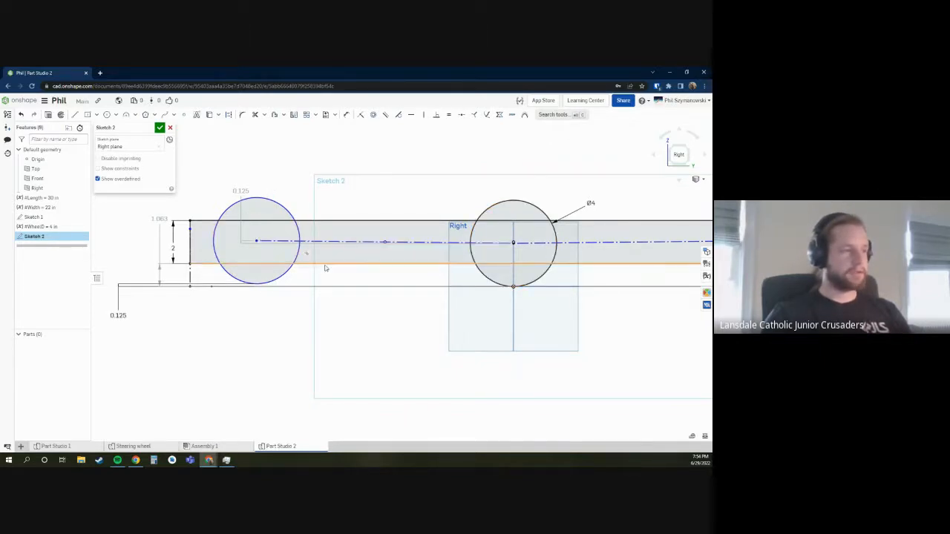
mouse_move(386, 243)
mouse_down()
mouse_move(412, 248)
mouse_move(378, 246)
mouse_move(395, 249)
mouse_up()
scroll(352, 213, down, 2)
scroll(353, 213, up, 2)
scroll(371, 274, down, 2)
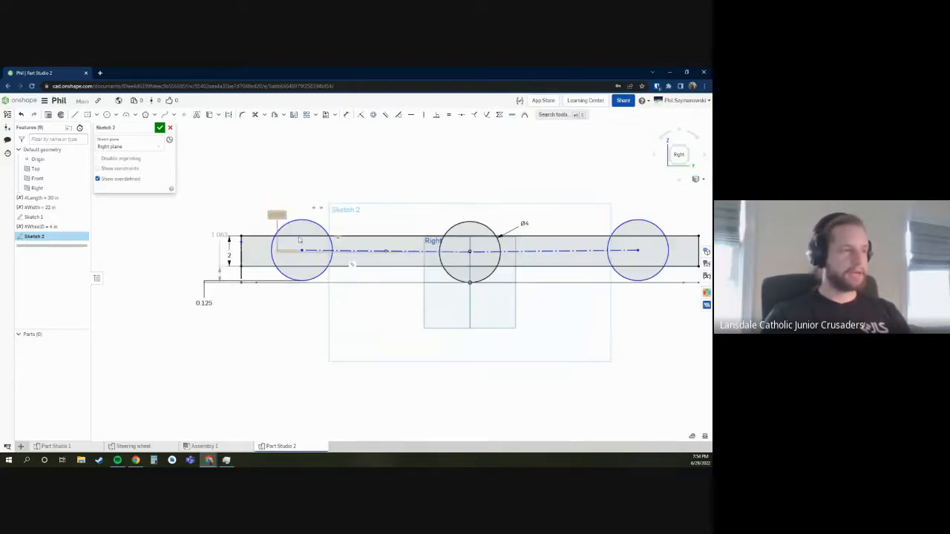
drag(241, 242, 243, 267)
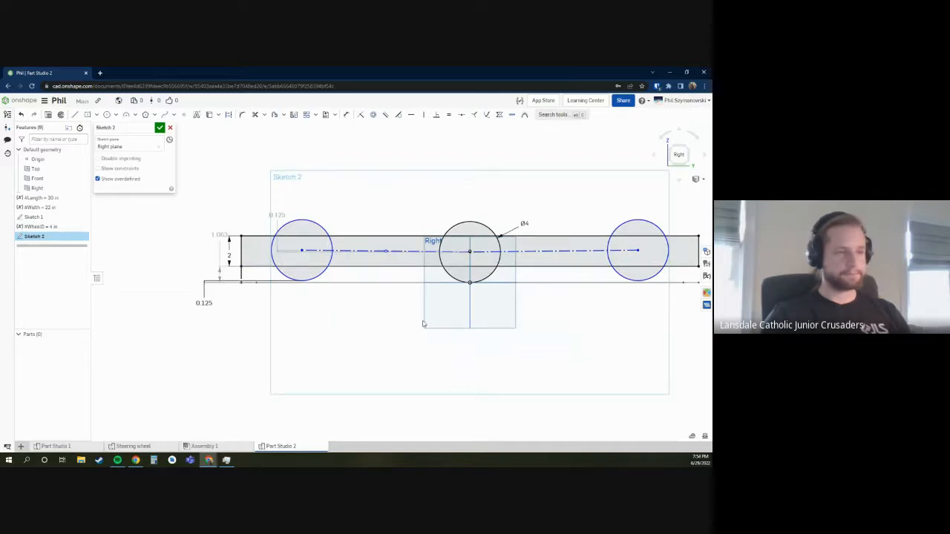
scroll(423, 324, down, 1)
scroll(391, 230, up, 2)
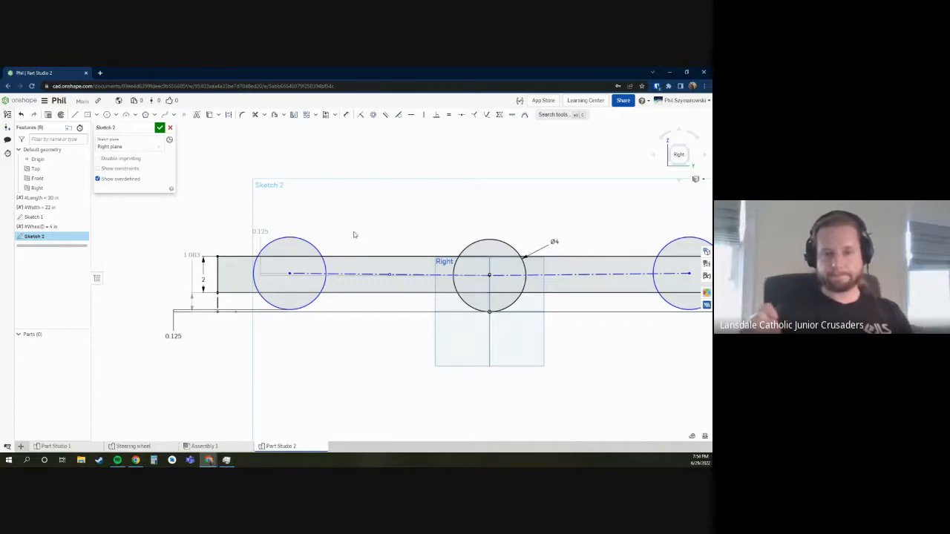
- Dimension the distance between the left and middle wheel centres as 11 in
scroll(326, 227, up, 2)
scroll(342, 245, down, 2)
key(m)
click(491, 277)
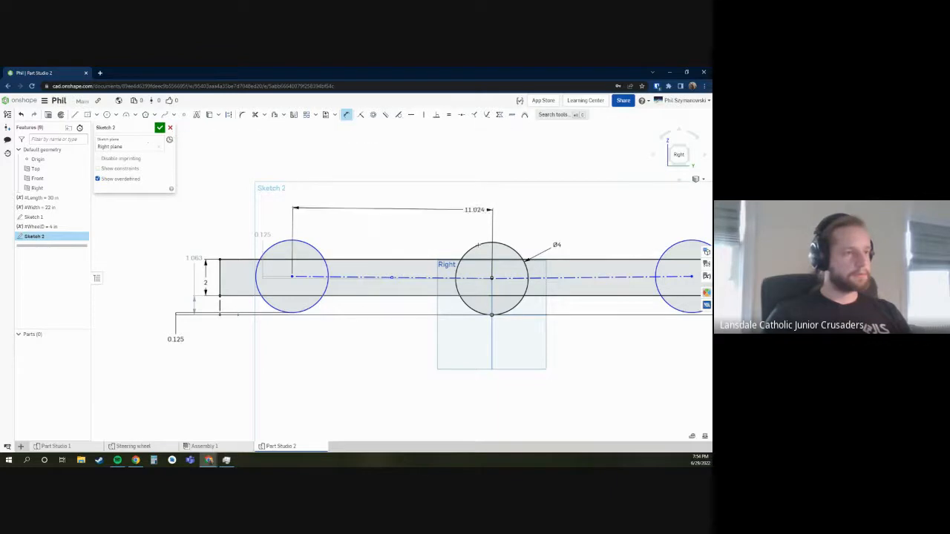
scroll(484, 273, up, 6)
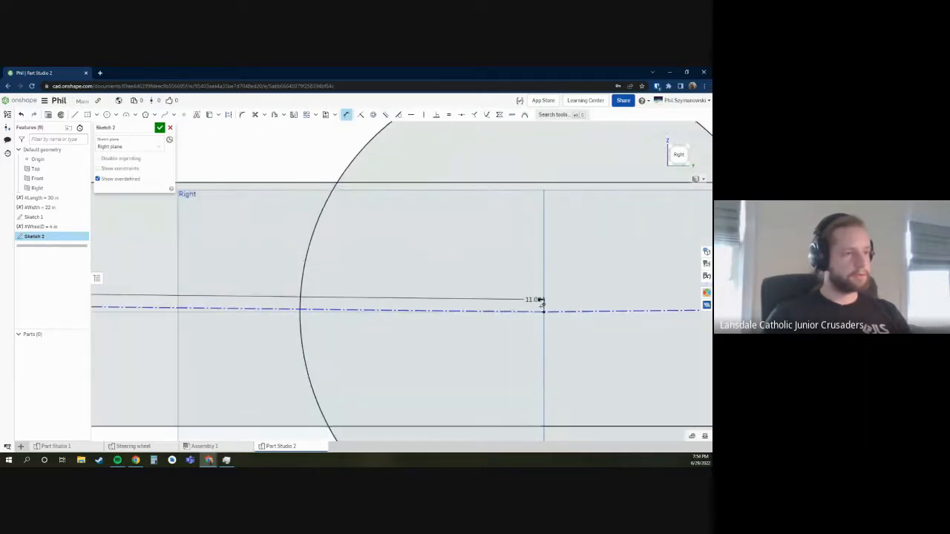
scroll(545, 310, down, 3)
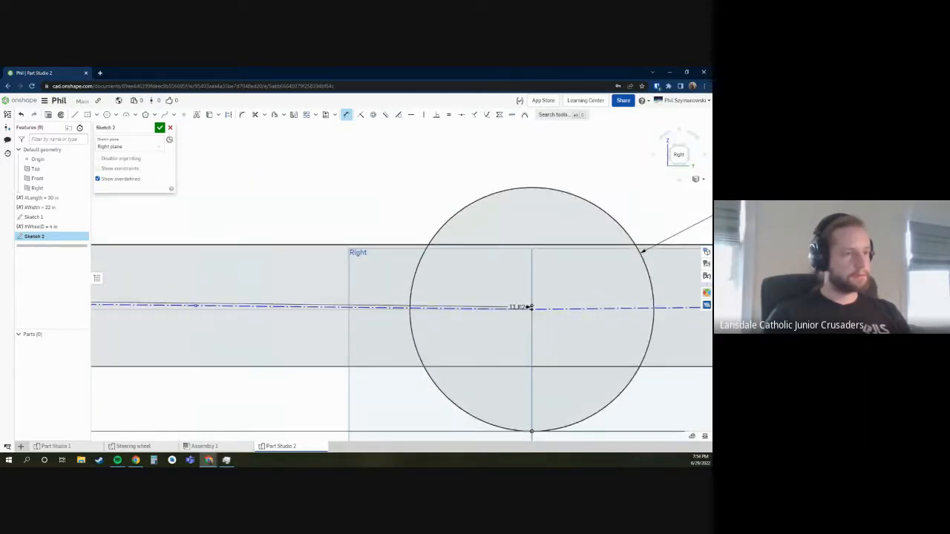
scroll(532, 307, up, 5)
click(117, 368)
scroll(446, 289, down, 3)
scroll(445, 289, down, 4)
text(11)
key(Return)
- Set the spacing between the left and middle wheel centres to 12 in
scroll(577, 353, down, 2)
scroll(577, 354, down, 3)
scroll(578, 353, up, 3)
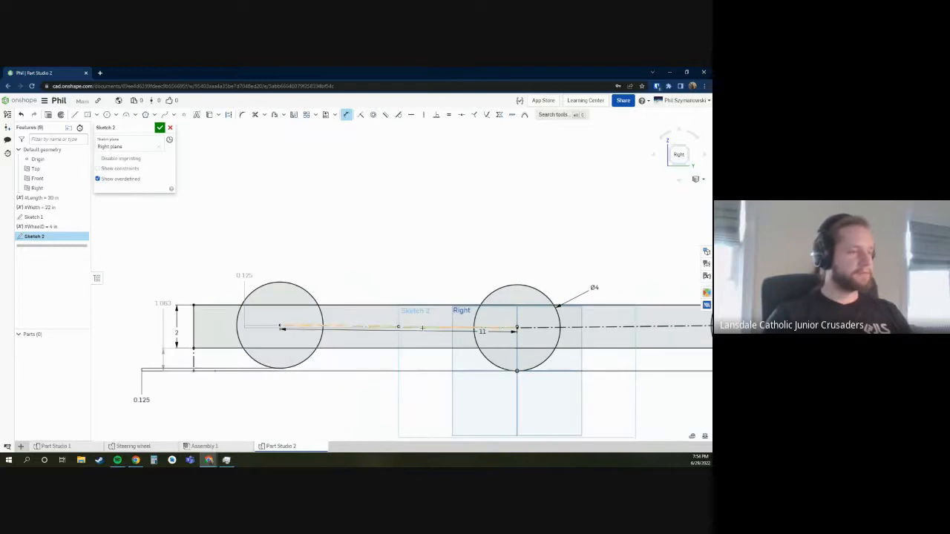
double_click(473, 319)
text(12)
key(Return)
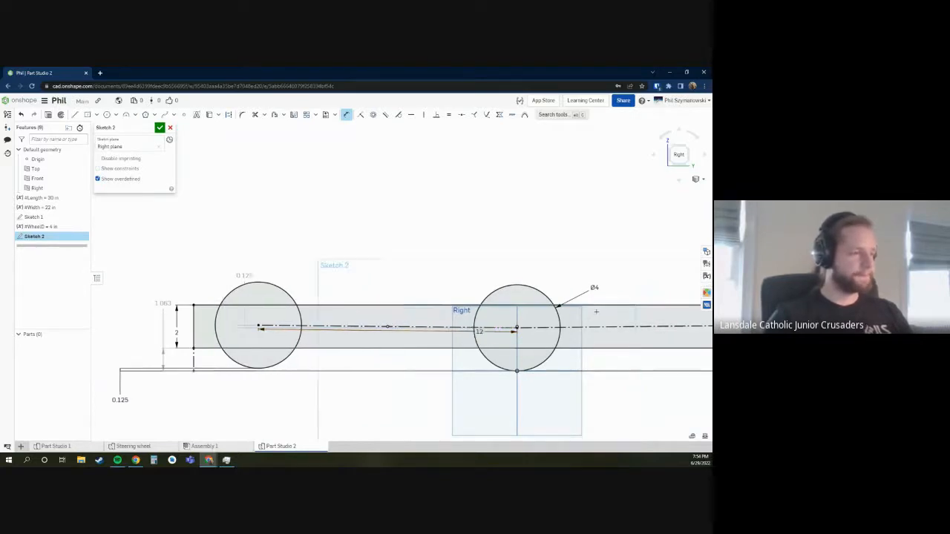
- Draw a vertical line across the frame-side rectangle near its left end and dimension it from the rectangle's left edge
key(s)
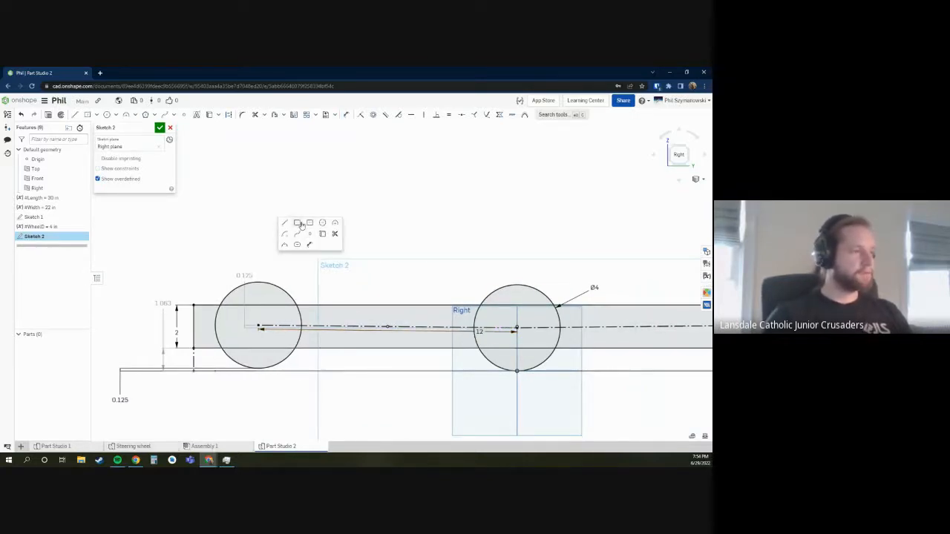
click(287, 224)
click(211, 305)
click(211, 347)
key(d)
click(211, 320)
click(208, 289)
key(Return)
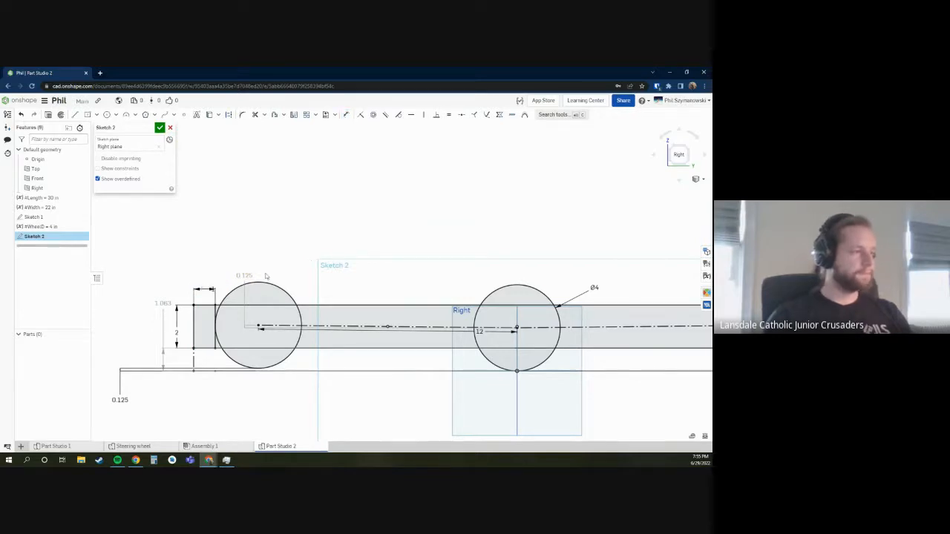
scroll(212, 317, up, 5)
scroll(251, 291, down, 5)
- Set the spacing between the left and middle wheel centres to 11.5 in and accept the side sketch
click(297, 315)
click(603, 316)
click(565, 320)
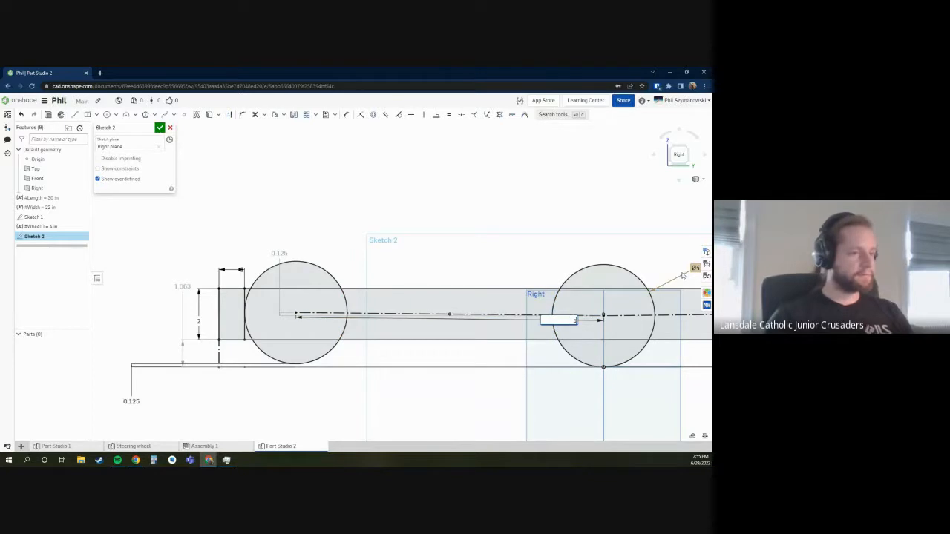
text(11)
key(Return)
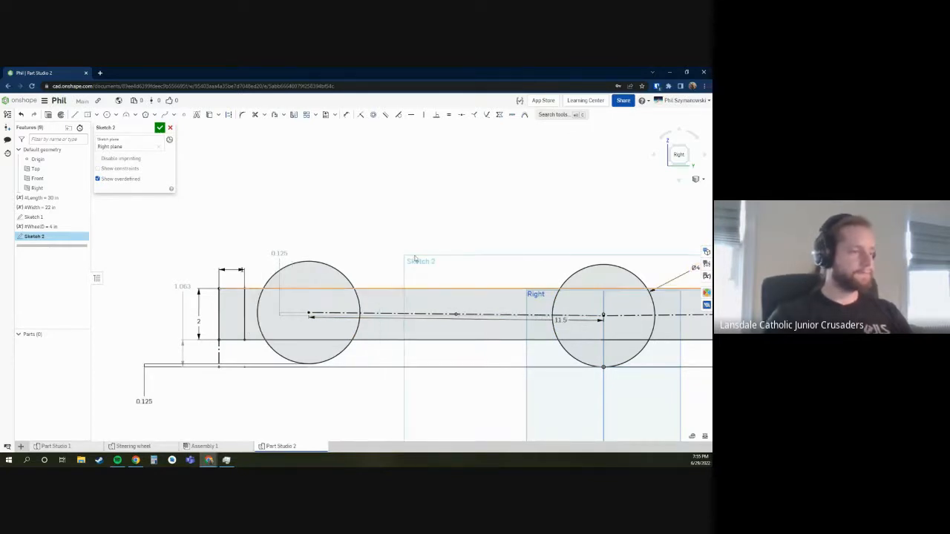
scroll(425, 289, down, 3)
scroll(424, 288, up, 4)
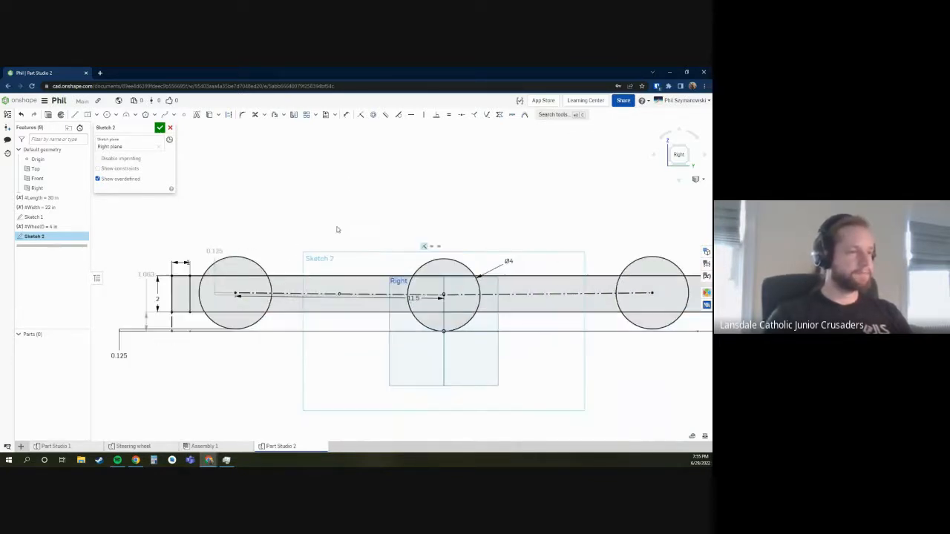
scroll(356, 304, down, 2)
scroll(192, 289, up, 1)
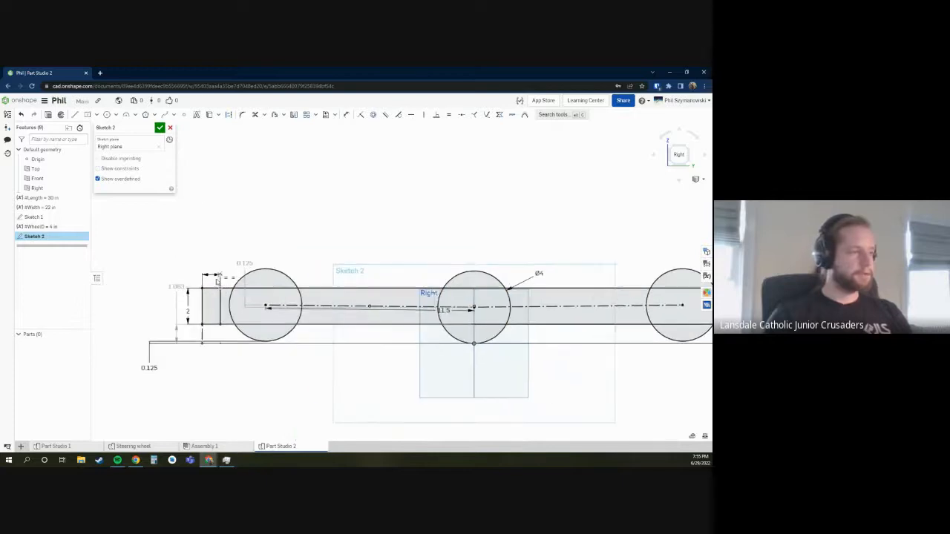
click(160, 129)
- Examine the frame and side sketches in 3D, checking how the wheel circles and vertical line divide the side profile
mouse_move(300, 255)
right_down()
mouse_move(295, 269)
mouse_move(265, 269)
mouse_move(284, 291)
right_up()
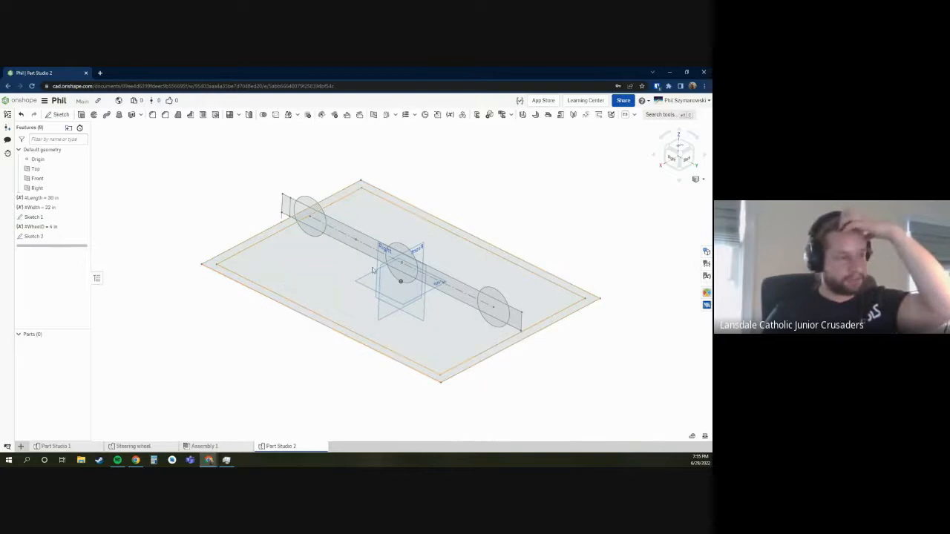
scroll(406, 324, up, 1)
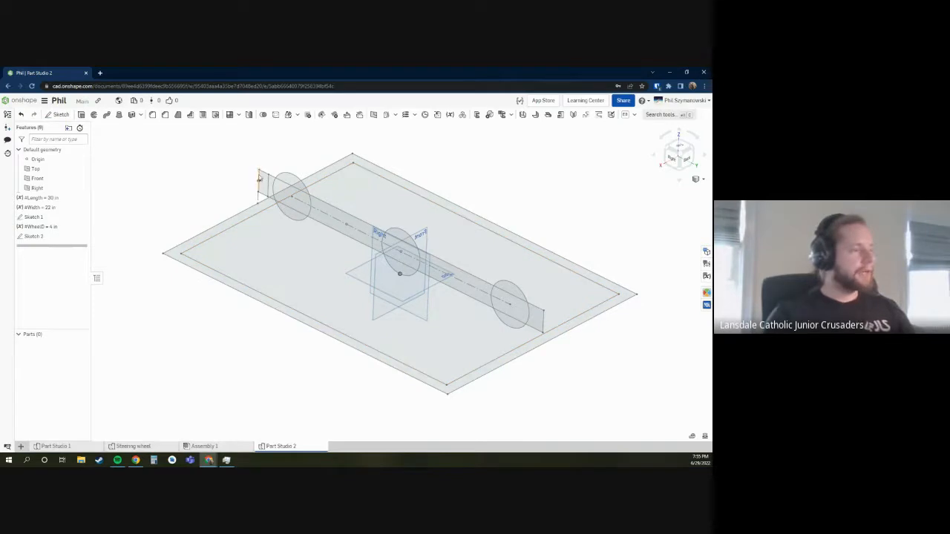
key(n)
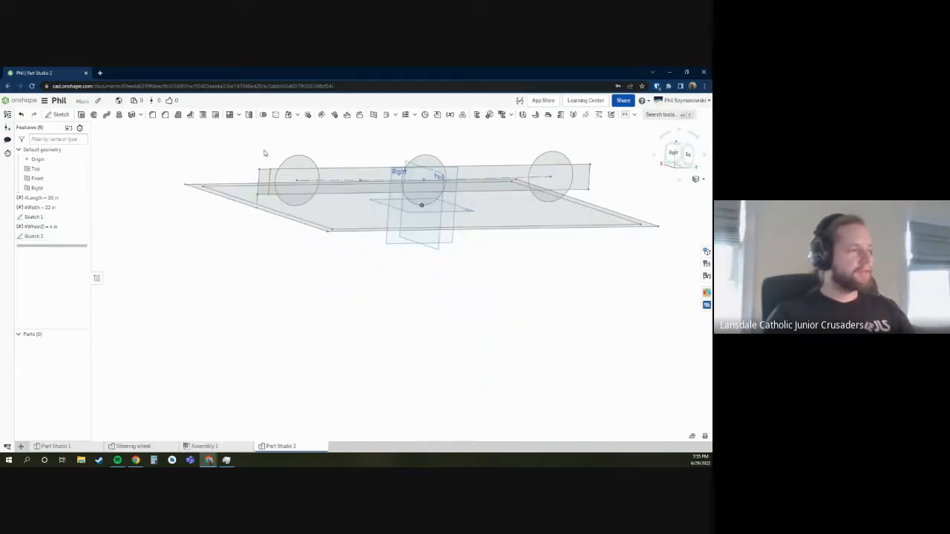
click(264, 180)
click(376, 175)
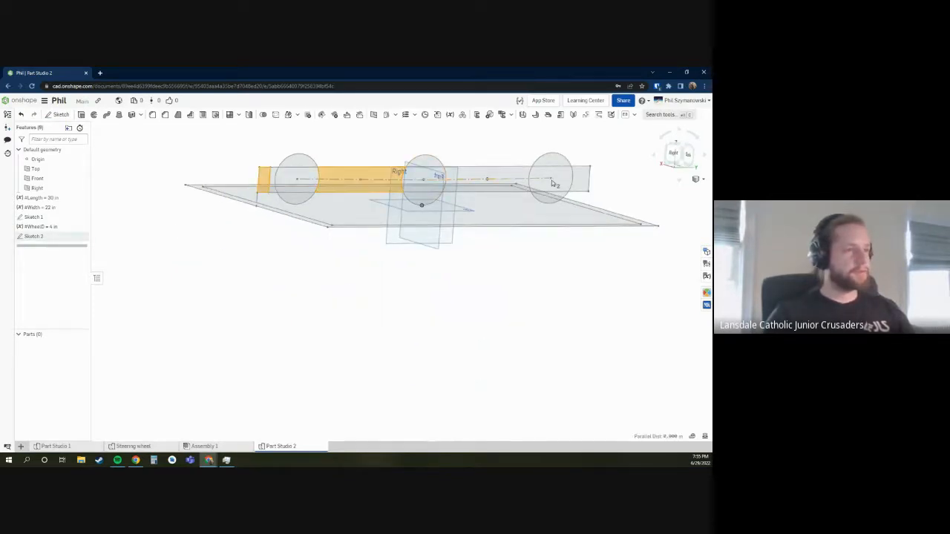
click(473, 271)
mouse_move(415, 269)
right_down()
mouse_move(403, 299)
mouse_move(345, 198)
right_up()
key(shift+7)
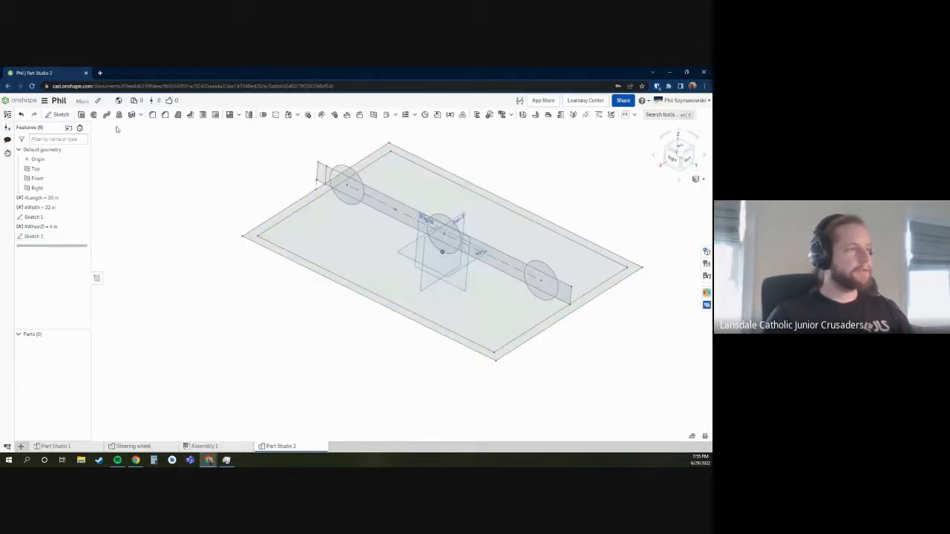
key(shift+e)
scroll(320, 172, up, 3)
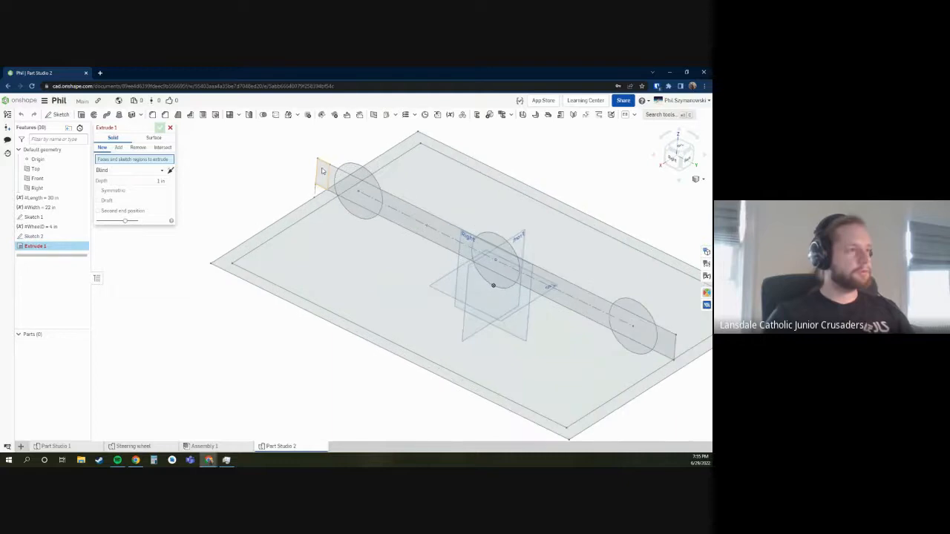
click(328, 183)
click(332, 183)
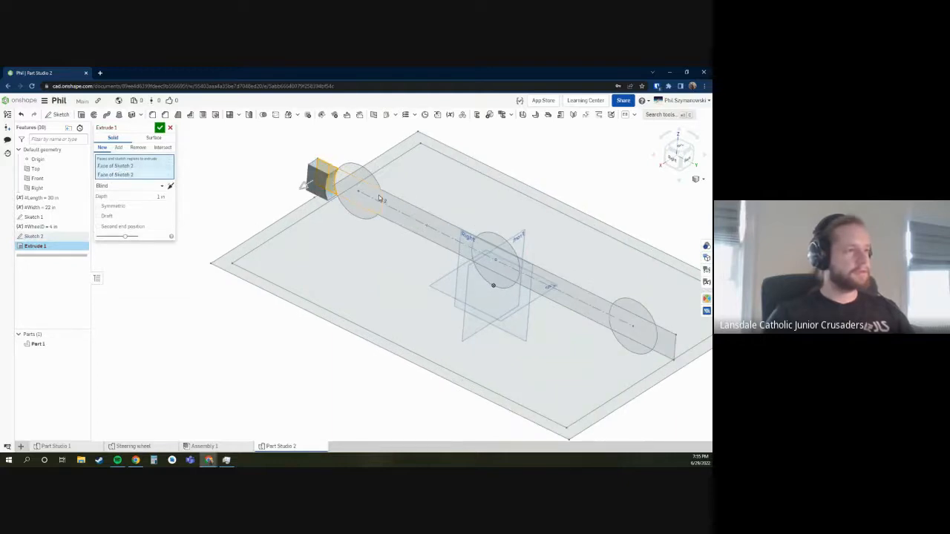
click(380, 196)
click(438, 231)
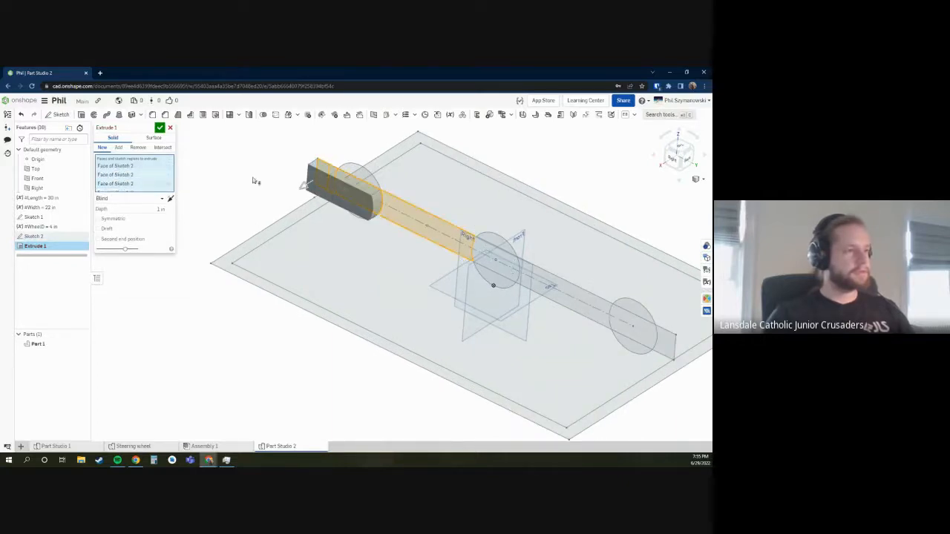
click(170, 128)
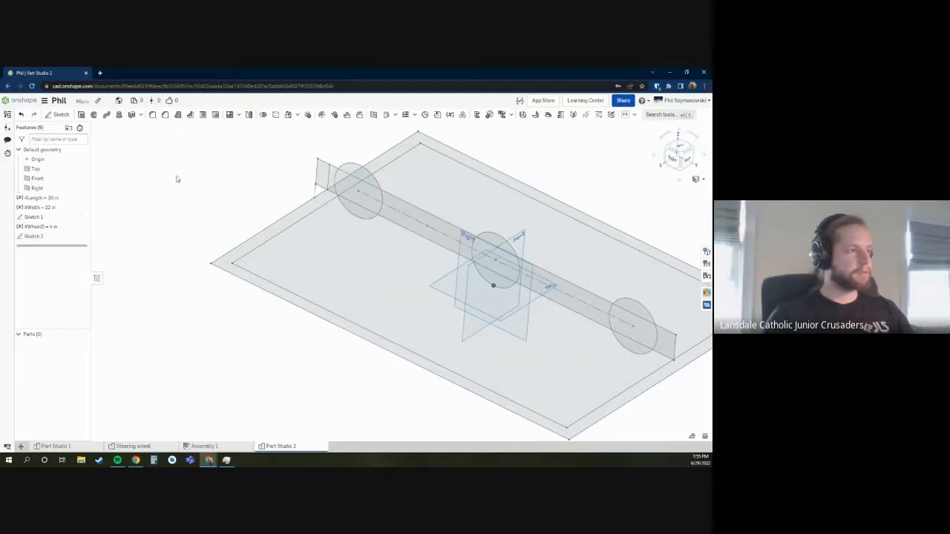
- Convert the side sketch's three wheel circles and the short vertical line near the left end to construction geometry, and accept the sketch
double_click(48, 236)
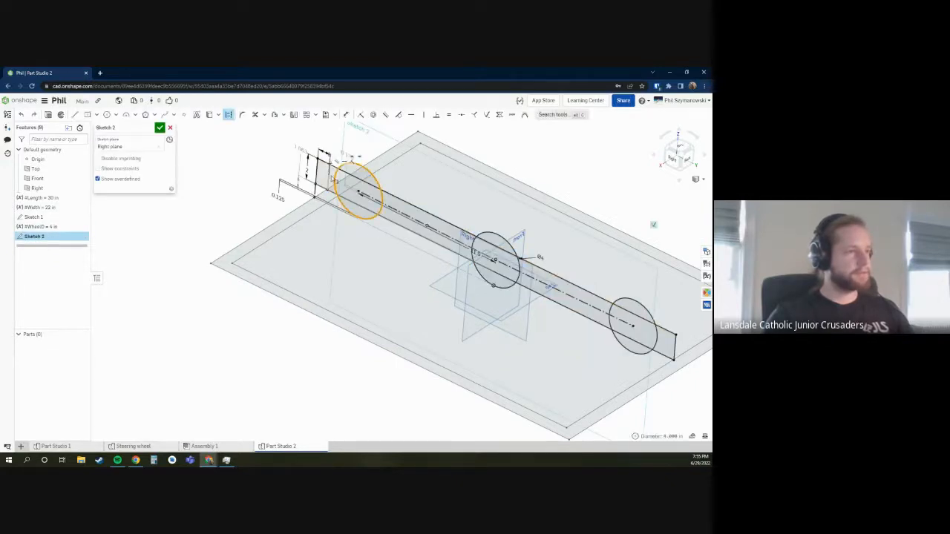
click(519, 255)
click(641, 310)
key(q)
click(221, 163)
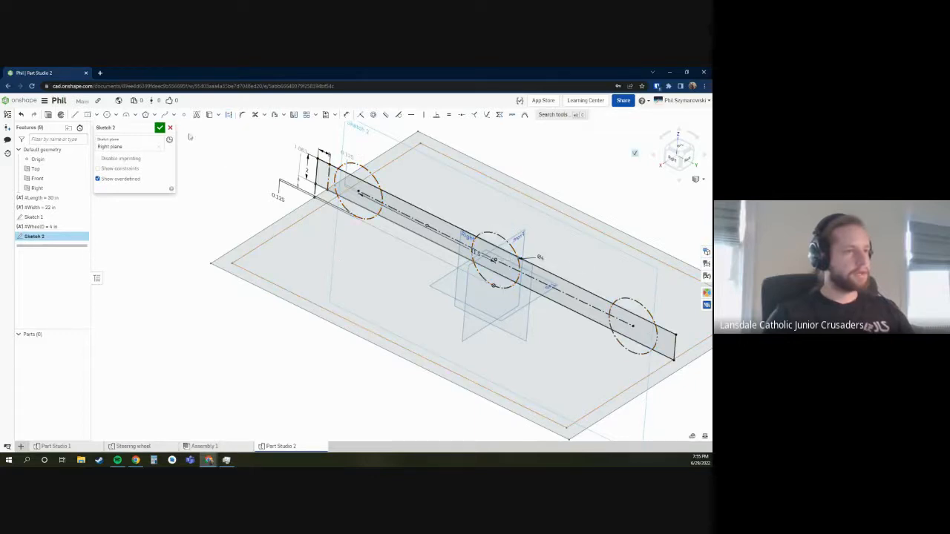
click(160, 128)
- Extrude the side sketch's rectangular profile as a new part up to an outer corner vertex of the frame sketch
right_drag(282, 245, 376, 250)
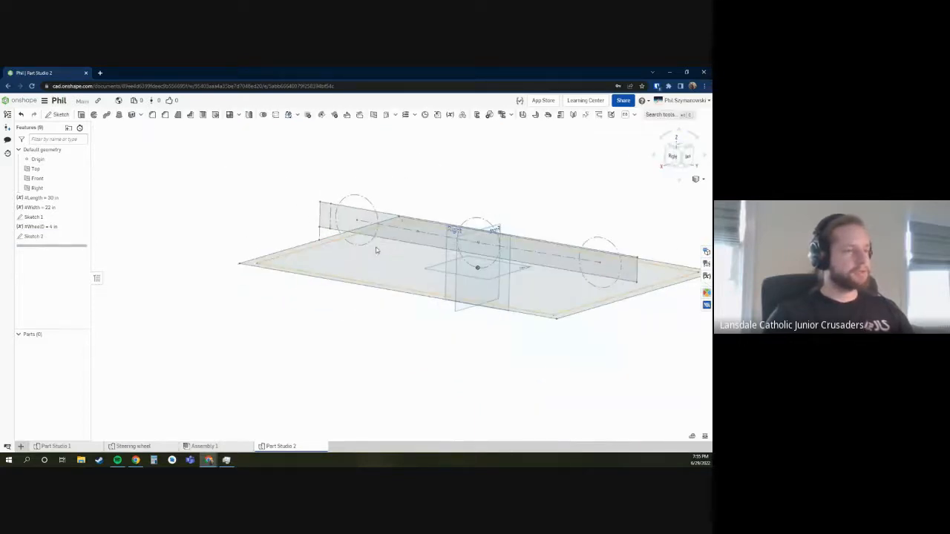
click(81, 115)
click(354, 215)
scroll(364, 231, up, 1)
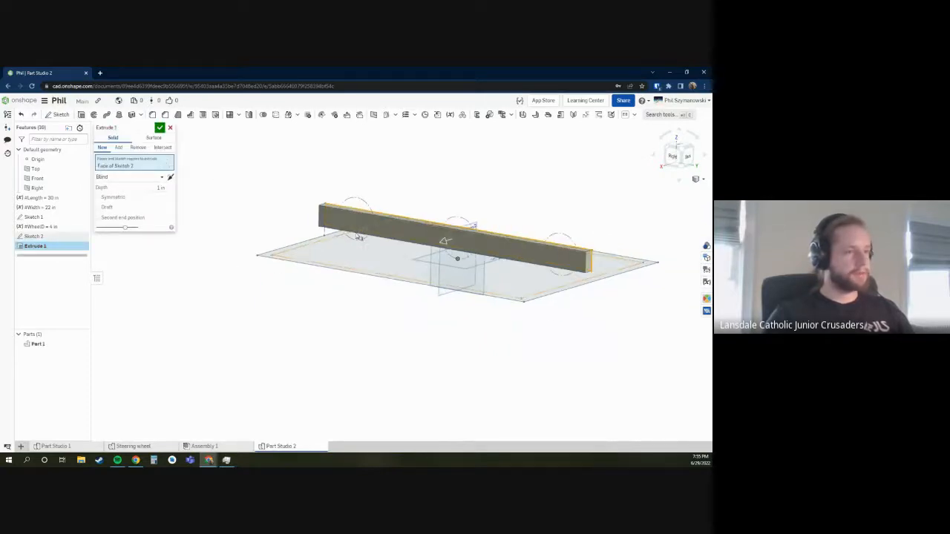
click(120, 181)
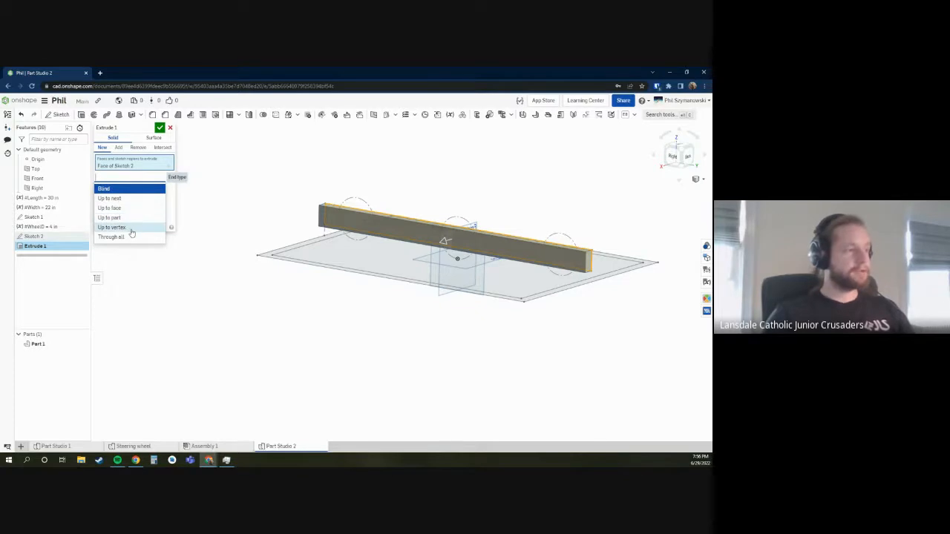
click(113, 227)
click(256, 257)
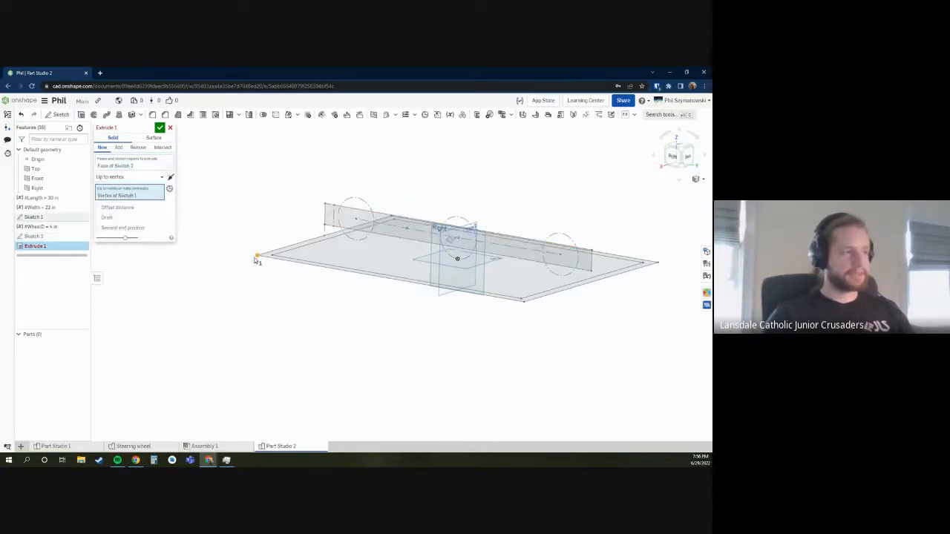
right_drag(329, 317, 292, 314)
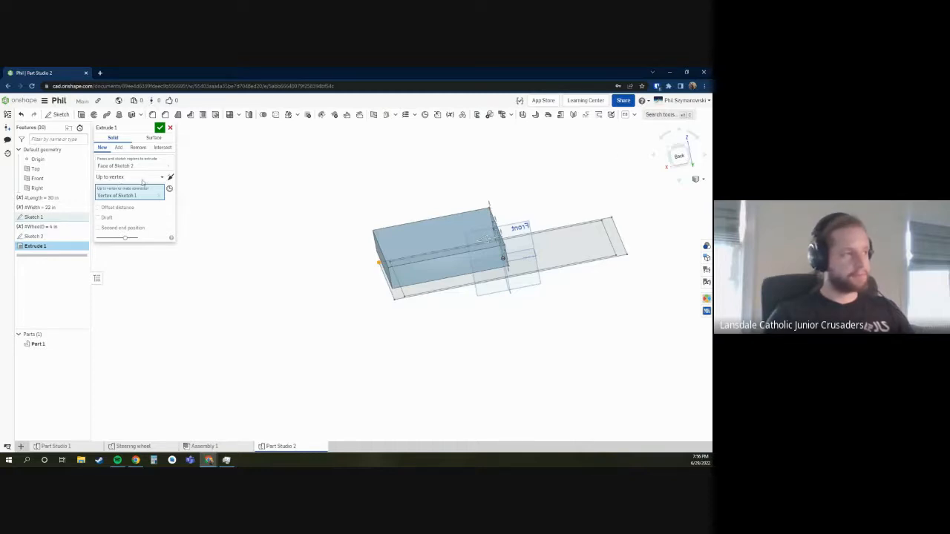
- Review the end-type options on the up-to-vertex extrusion and cancel the feature
click(136, 178)
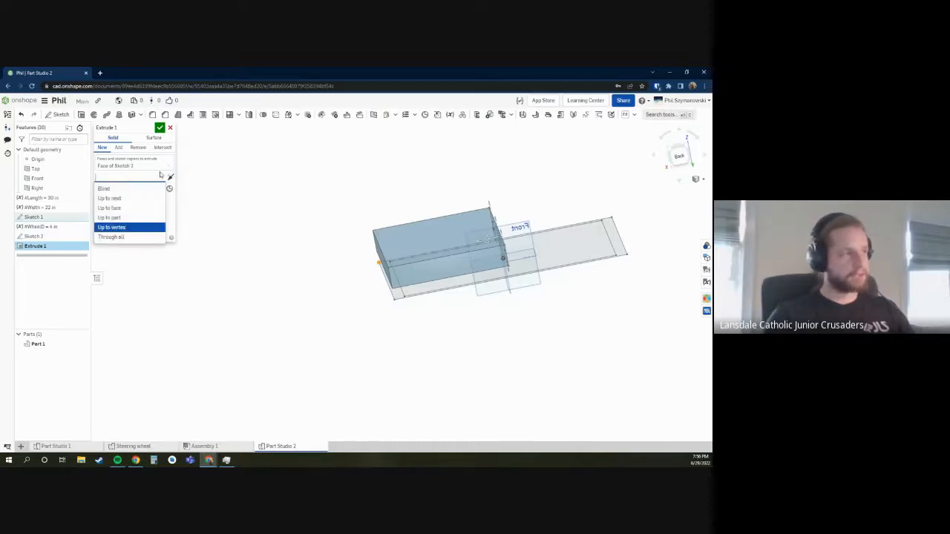
click(159, 171)
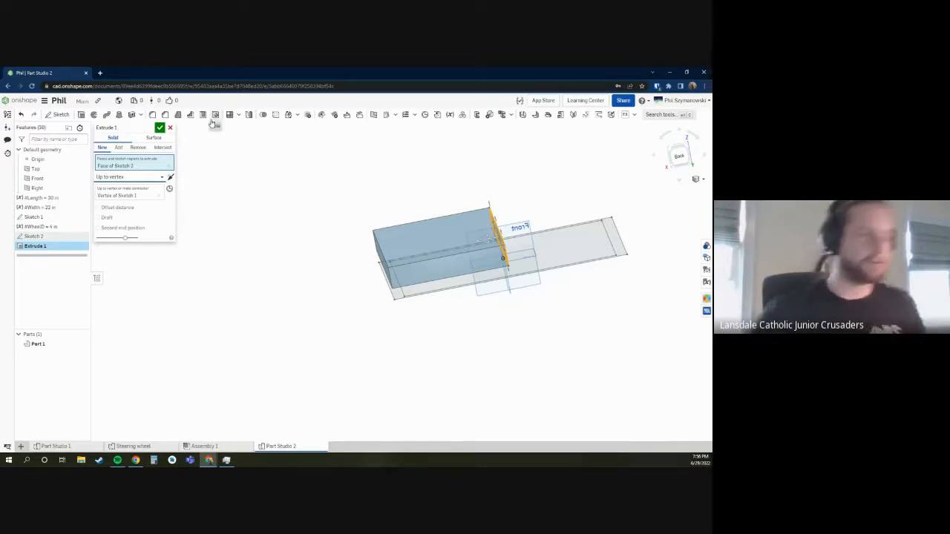
right_drag(428, 303, 488, 237)
scroll(488, 237, up, 4)
scroll(605, 193, down, 1)
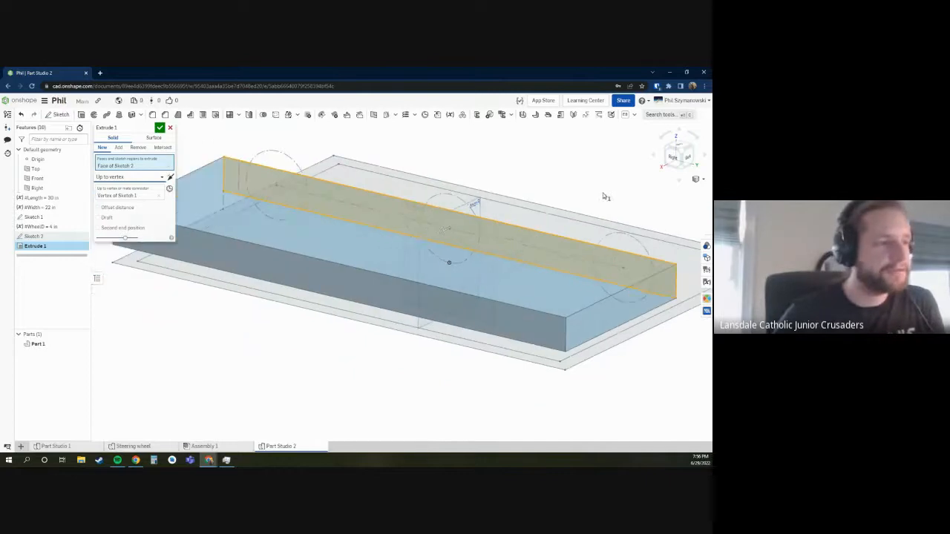
click(146, 183)
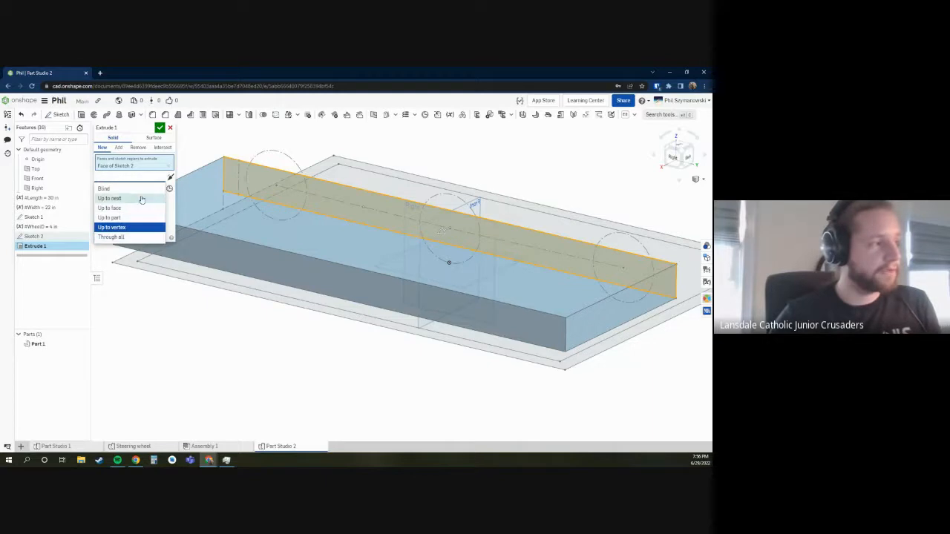
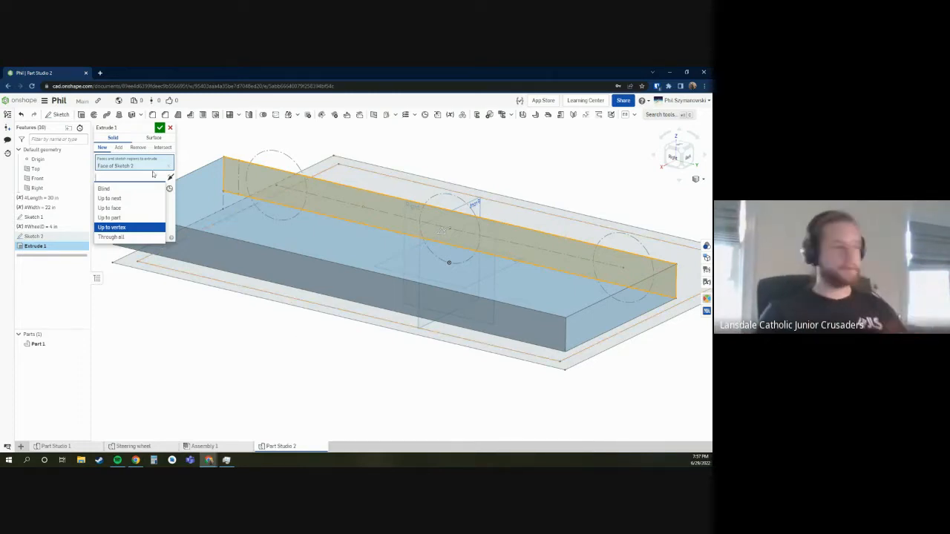
click(170, 129)
- In the frame sketch, draw a closed eight-sided polygon beside the frame, zigzagging along the near side, with a straight far side about 34.5 in long
key(shift+7)
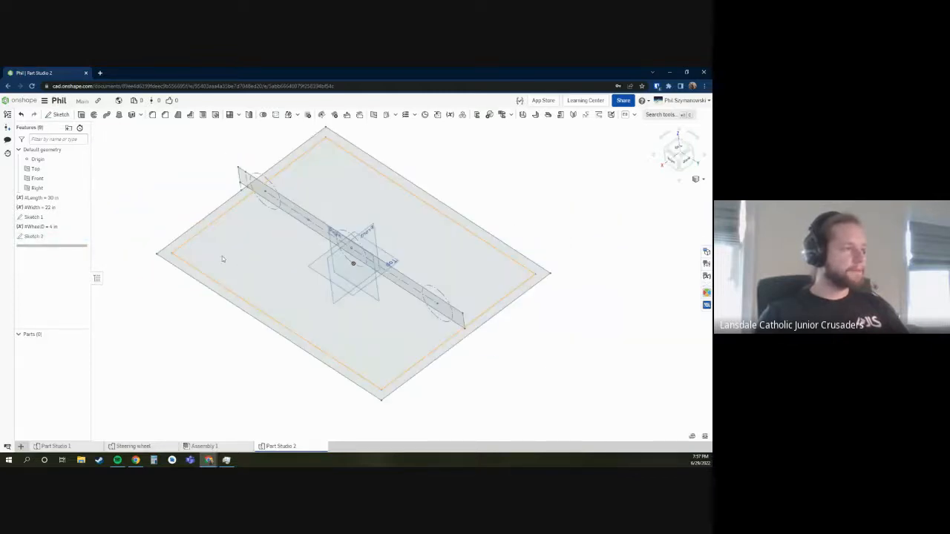
click(238, 258)
double_click(34, 217)
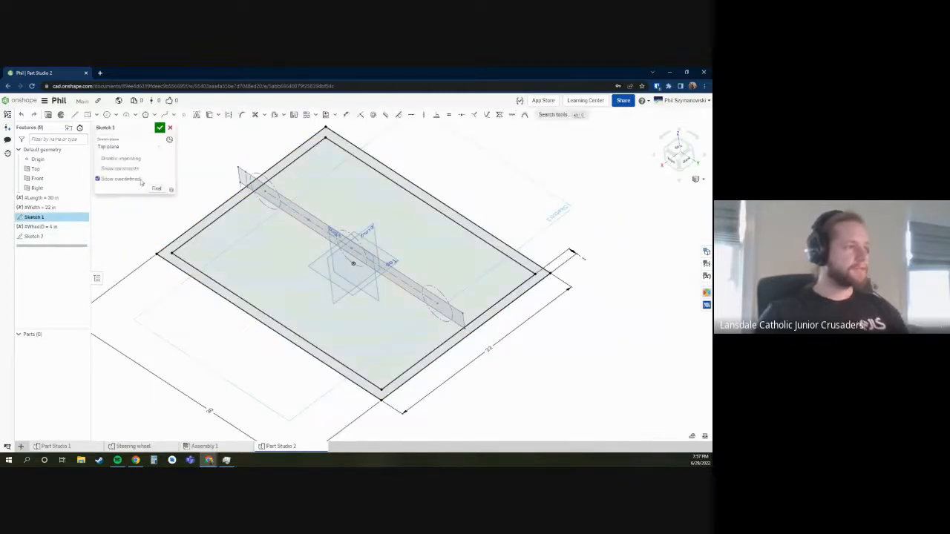
click(675, 154)
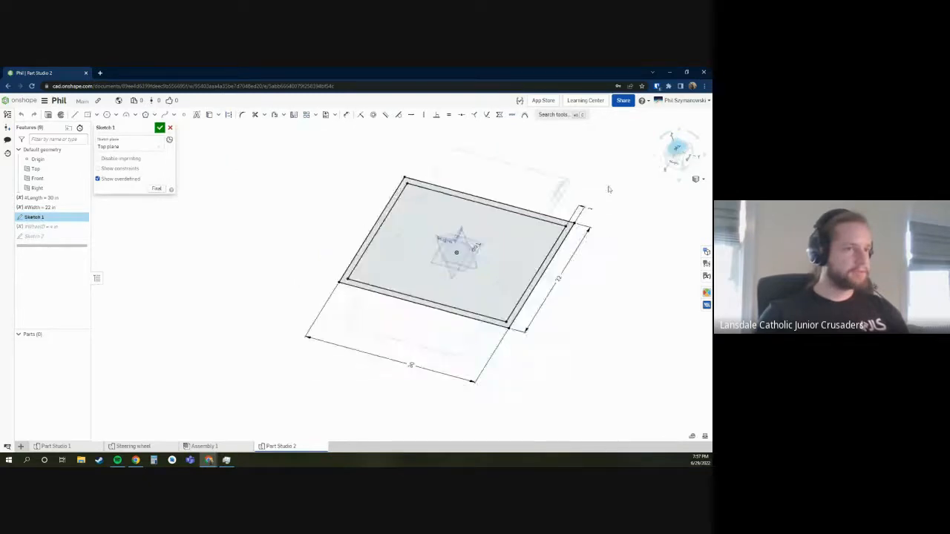
key(s)
click(495, 320)
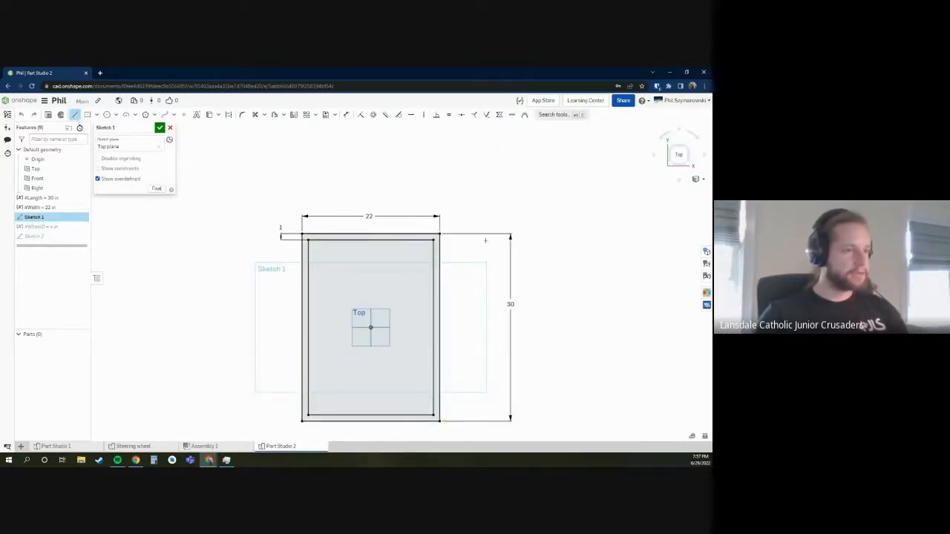
click(462, 272)
click(490, 310)
click(473, 359)
click(508, 382)
click(488, 421)
click(551, 422)
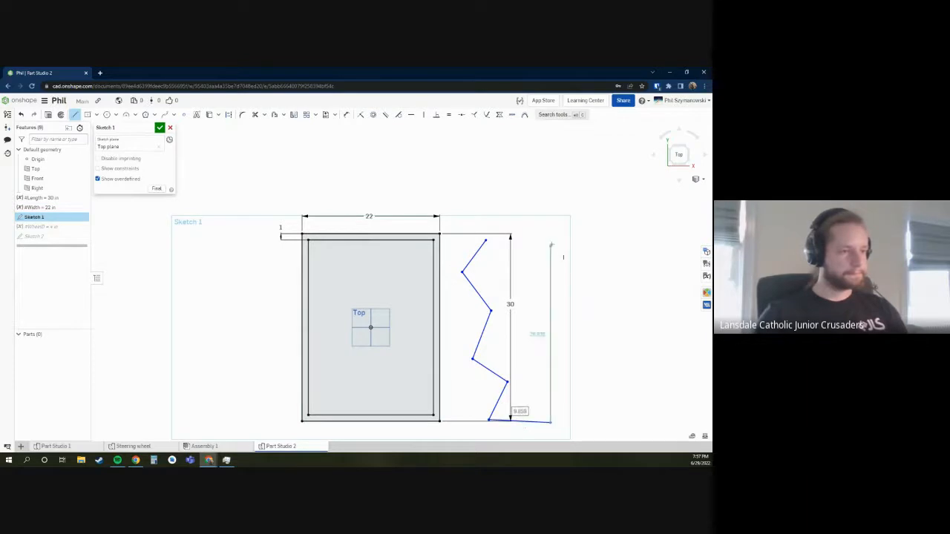
click(546, 208)
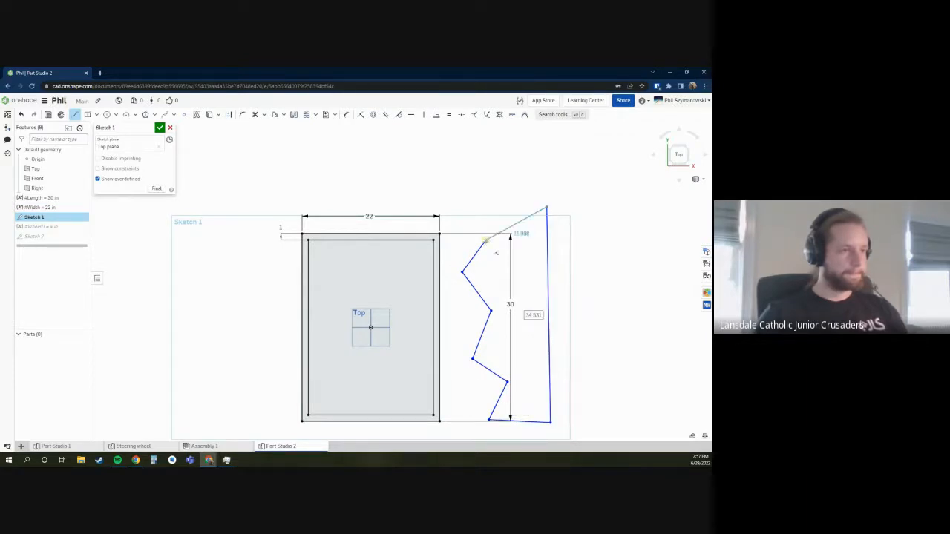
click(486, 240)
key(Escape)
drag(551, 423, 550, 430)
- Extrude the jagged polygon 10 in as a new part
click(47, 115)
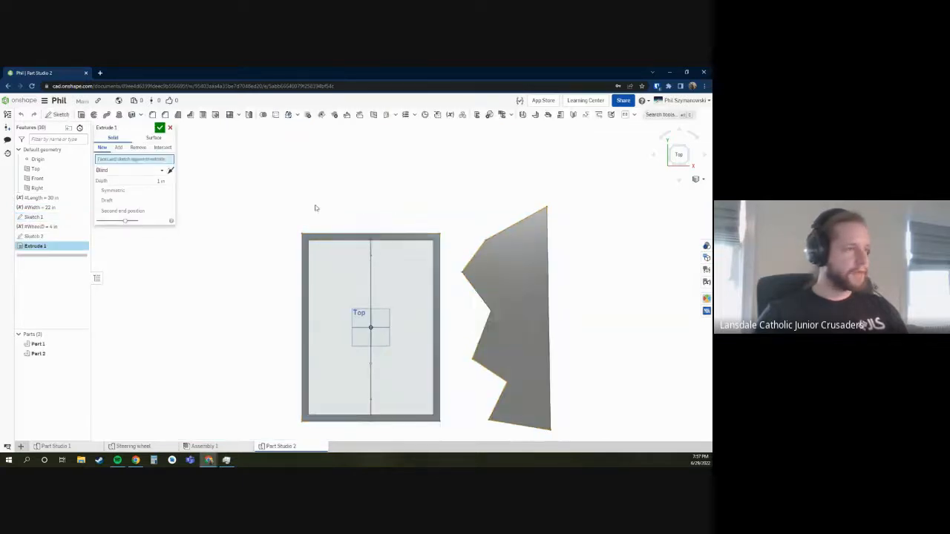
click(509, 290)
text(.1)
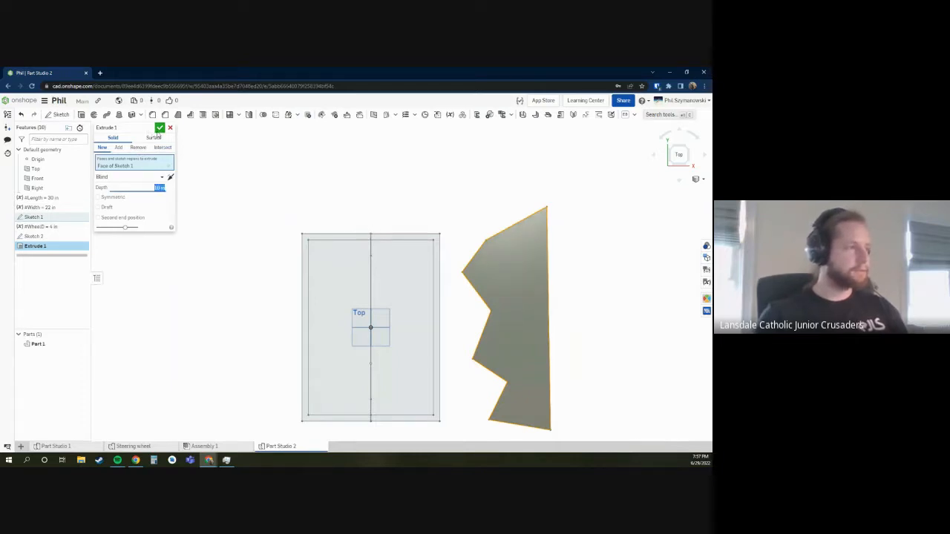
click(159, 127)
- Start a new extrusion of the side sketch's rectangular profile, running 20 in deep into the jagged block
scroll(456, 327, up, 2)
right_drag(465, 334, 462, 379)
scroll(462, 379, up, 3)
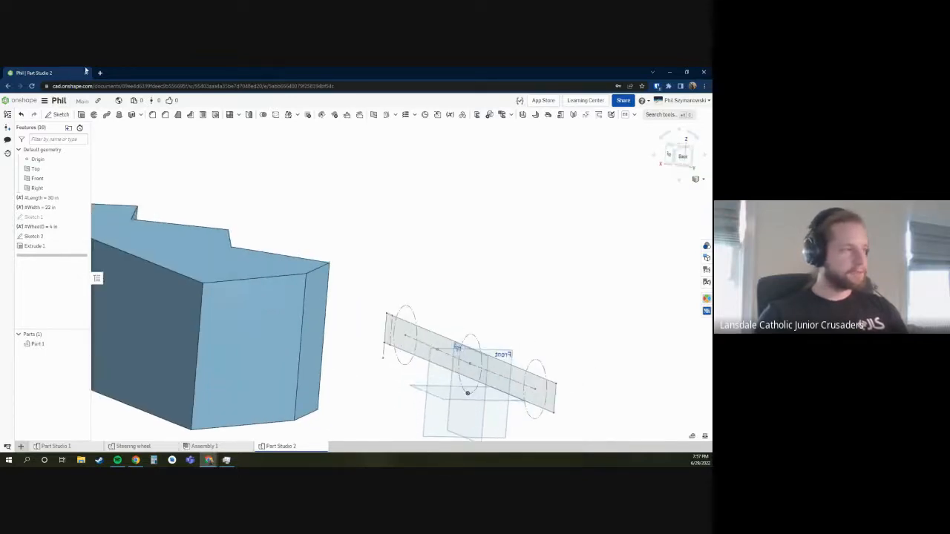
click(81, 115)
scroll(438, 297, up, 2)
scroll(378, 280, up, 2)
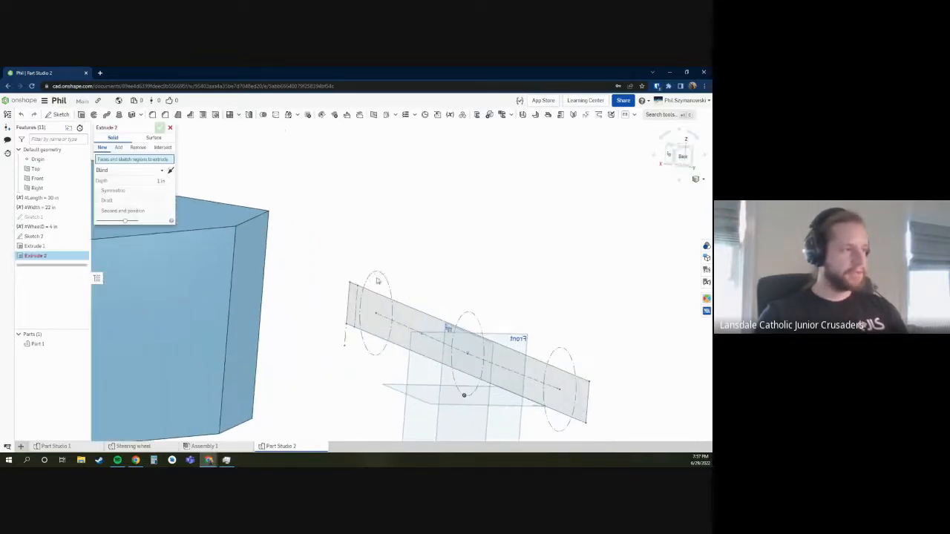
click(410, 296)
scroll(336, 216, down, 2)
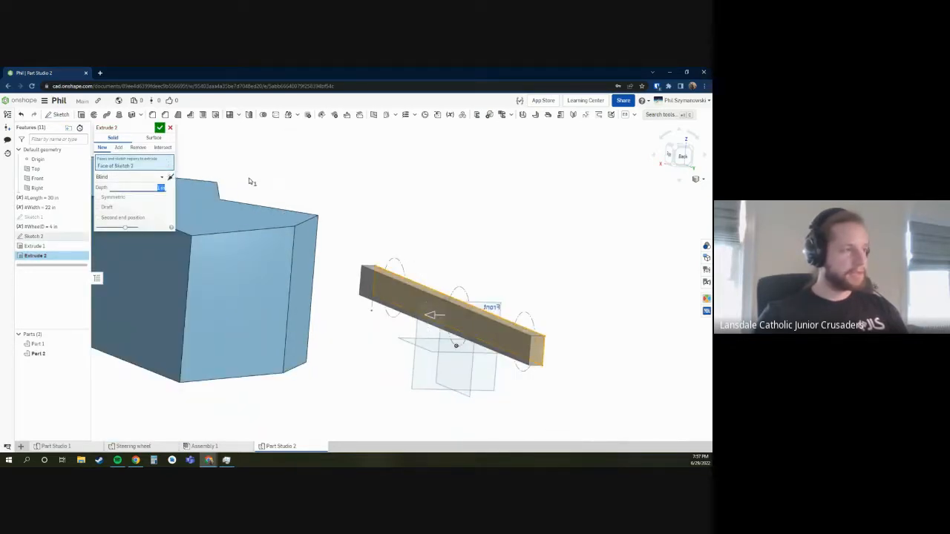
key(Return)
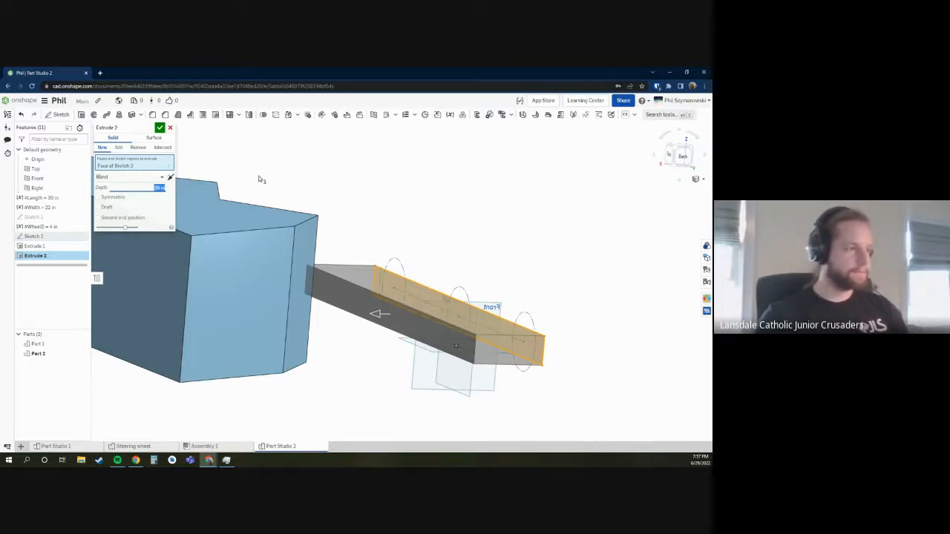
- Switch the side extrusion to Add and remove the jagged block from its merge scope
scroll(326, 260, up, 5)
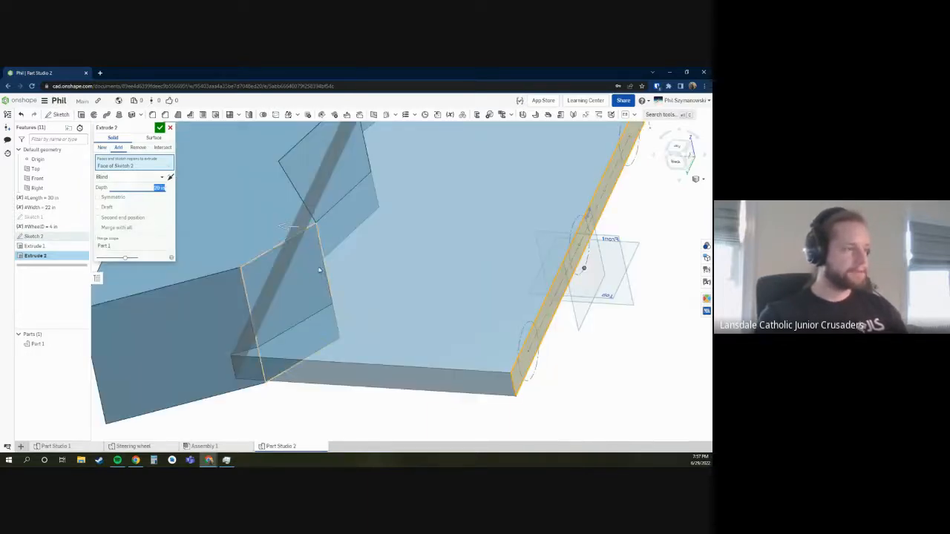
scroll(326, 271, down, 5)
right_drag(339, 271, 322, 159)
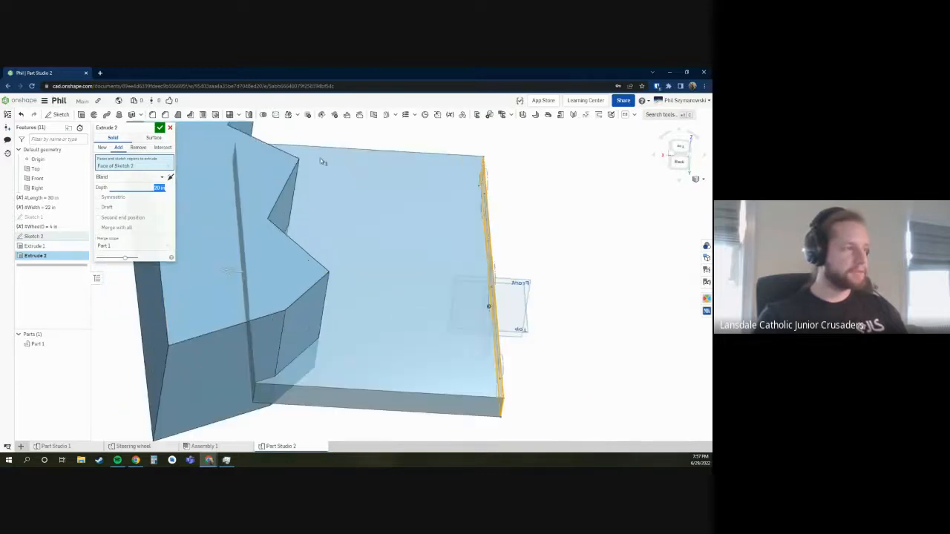
click(124, 245)
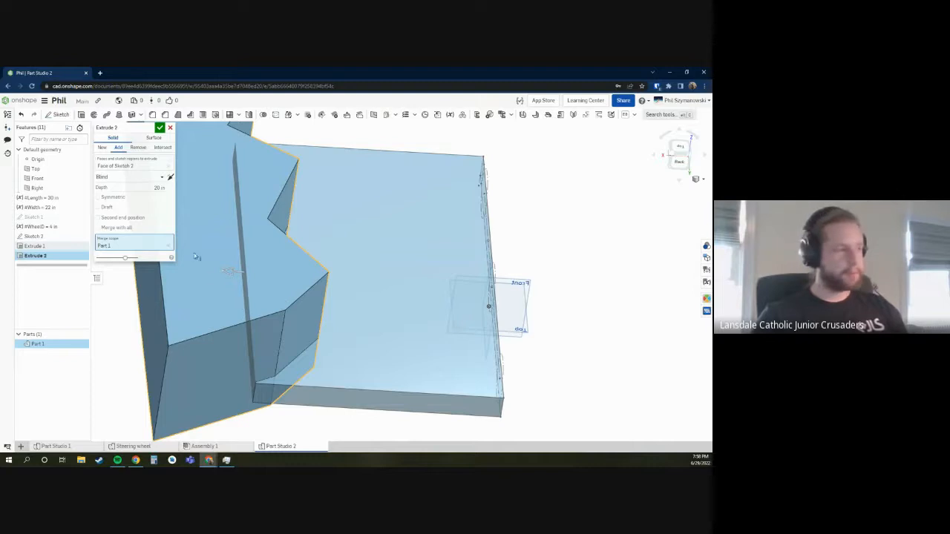
click(169, 245)
scroll(349, 342, down, 3)
scroll(351, 334, up, 3)
right_drag(349, 312, 320, 301)
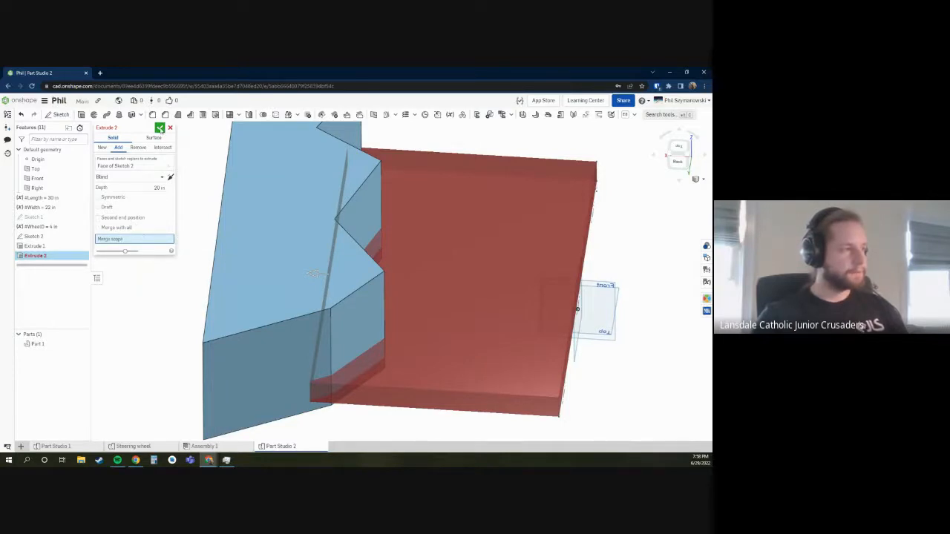
- Toggle Merge with all on and off for the side extrusion, and set its result back to New
mouse_move(106, 128)
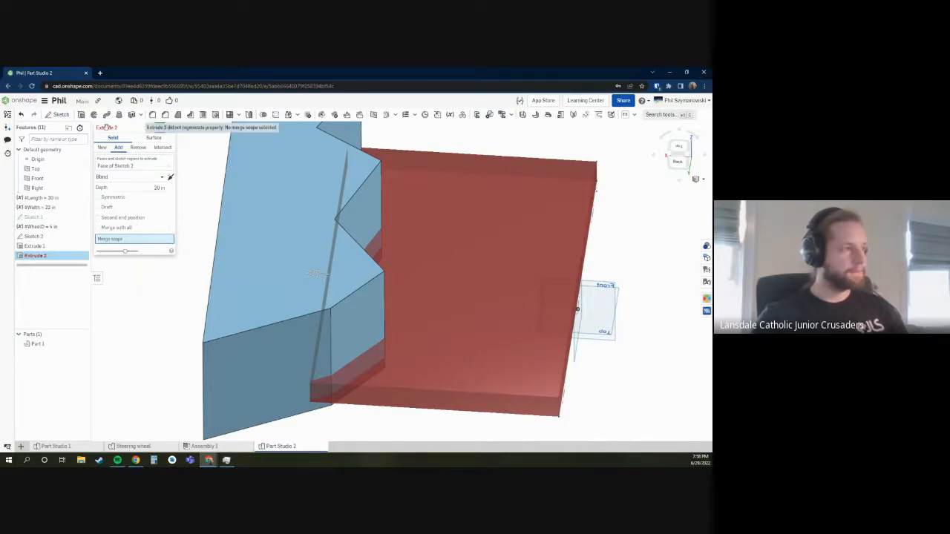
click(124, 227)
click(124, 227)
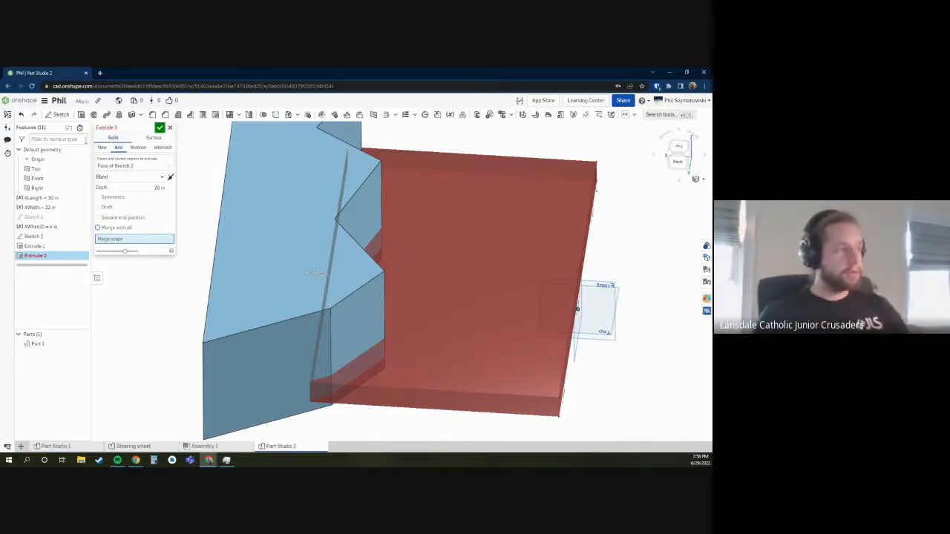
click(102, 147)
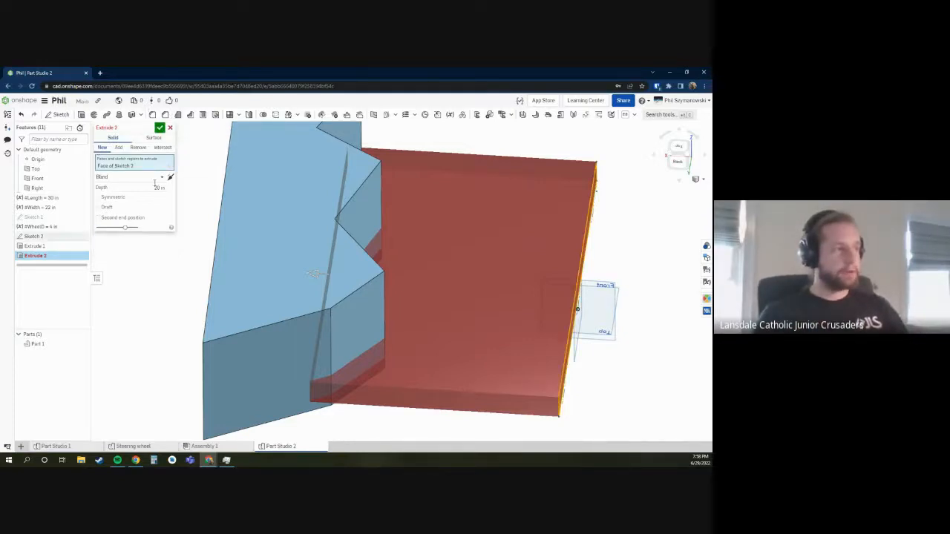
right_drag(435, 339, 407, 324)
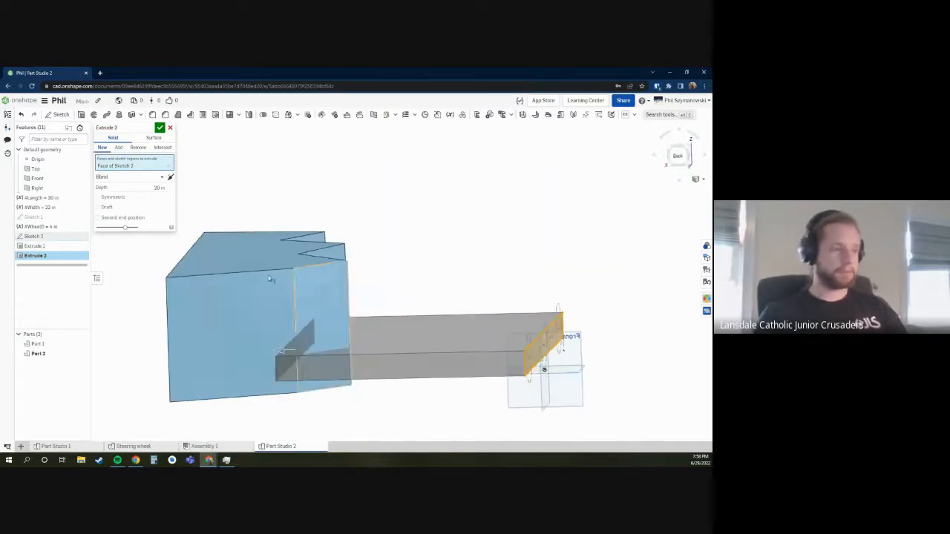
- Set the side extrusion to Add with the jagged block as merge scope, and inspect the merged shape
click(117, 148)
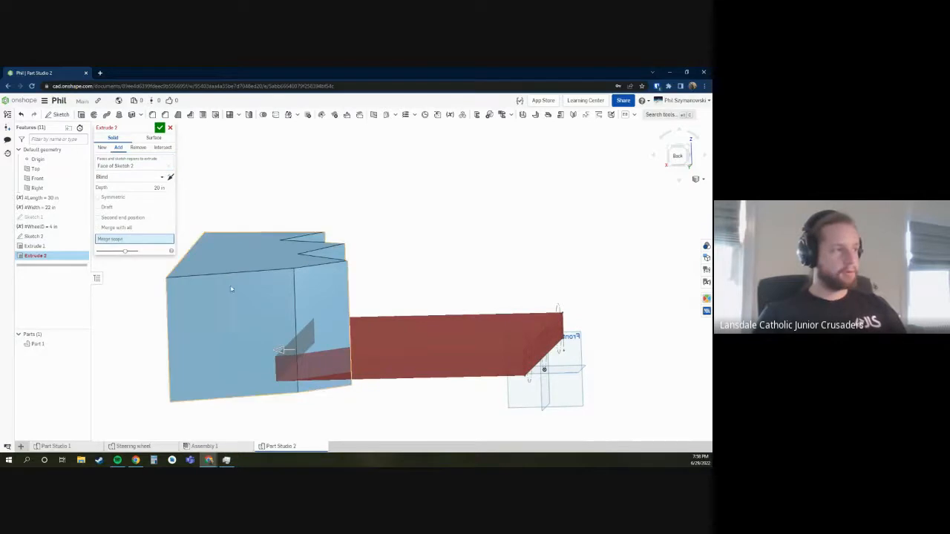
click(303, 346)
mouse_move(303, 345)
right_down()
mouse_move(281, 385)
mouse_move(294, 354)
right_up()
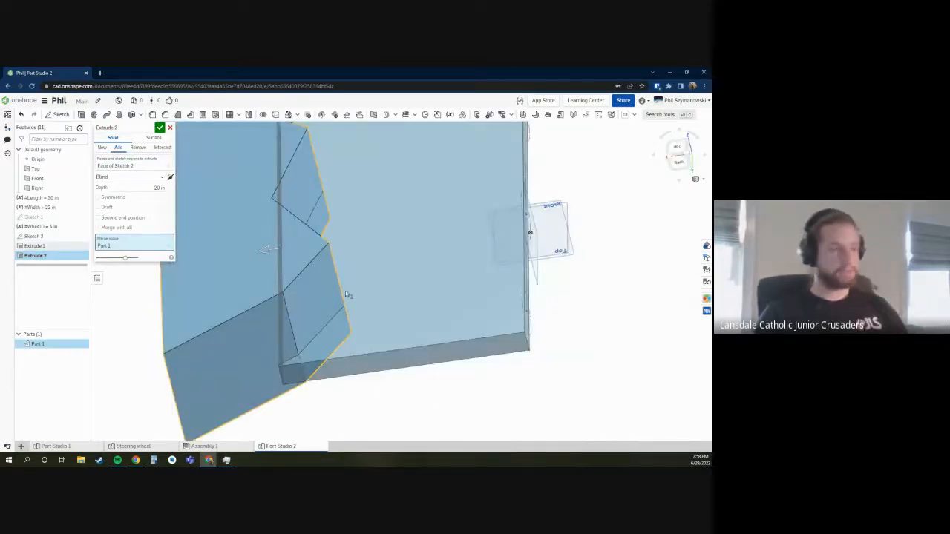
scroll(294, 407, down, 4)
scroll(250, 243, up, 1)
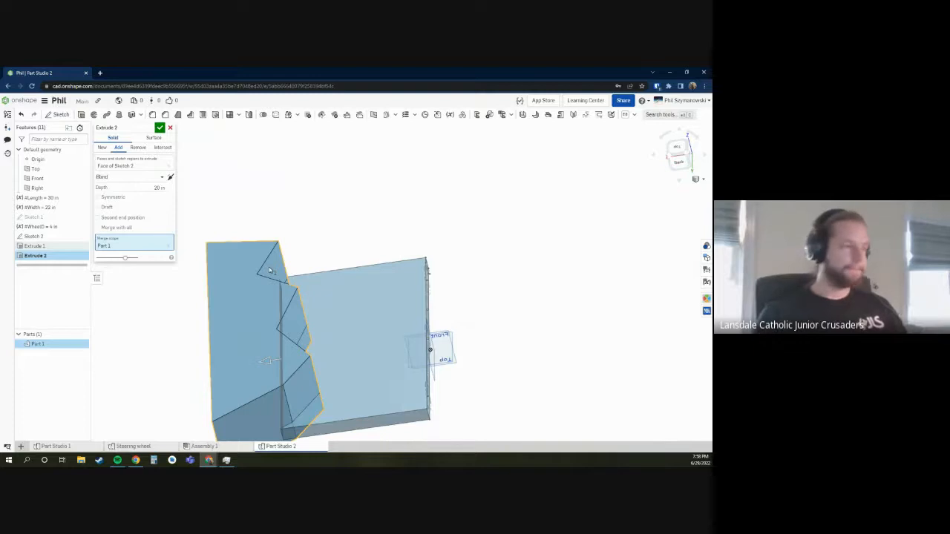
right_drag(446, 201, 306, 293)
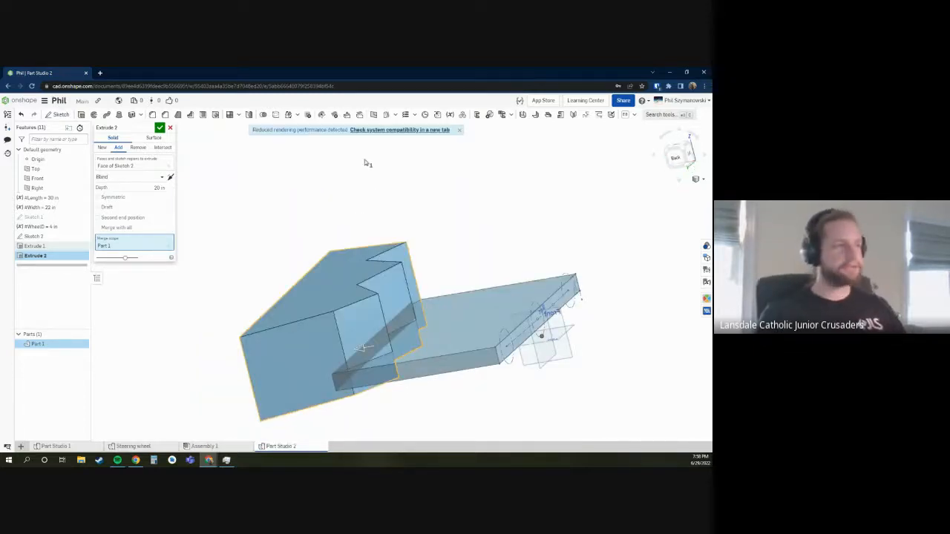
- Return the 20 in side extrusion to New and compare it with the jagged block as a separate part
click(103, 148)
right_drag(308, 232, 639, 338)
scroll(383, 340, up, 5)
scroll(646, 336, up, 3)
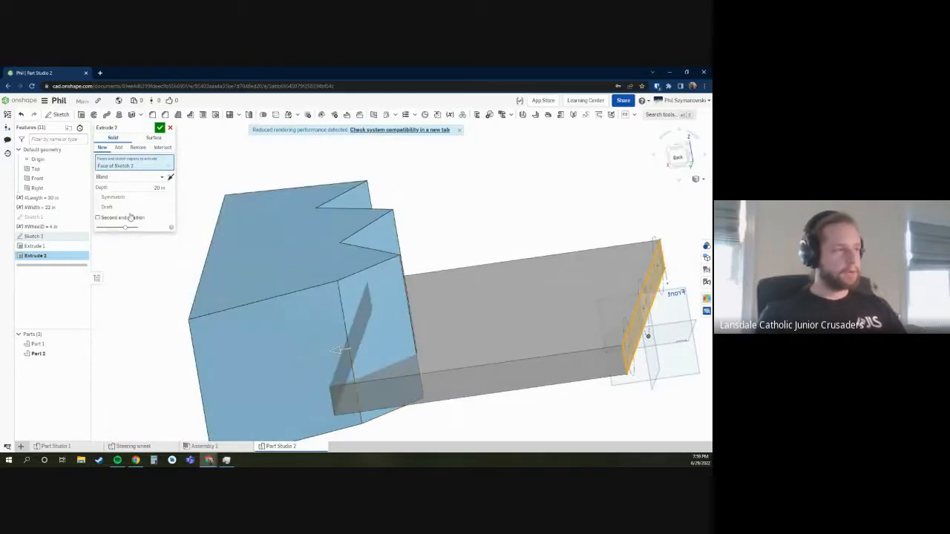
- Change the side extrusion's end type to Up to next so it ends at the jagged block
click(127, 179)
click(167, 190)
right_drag(489, 297, 374, 266)
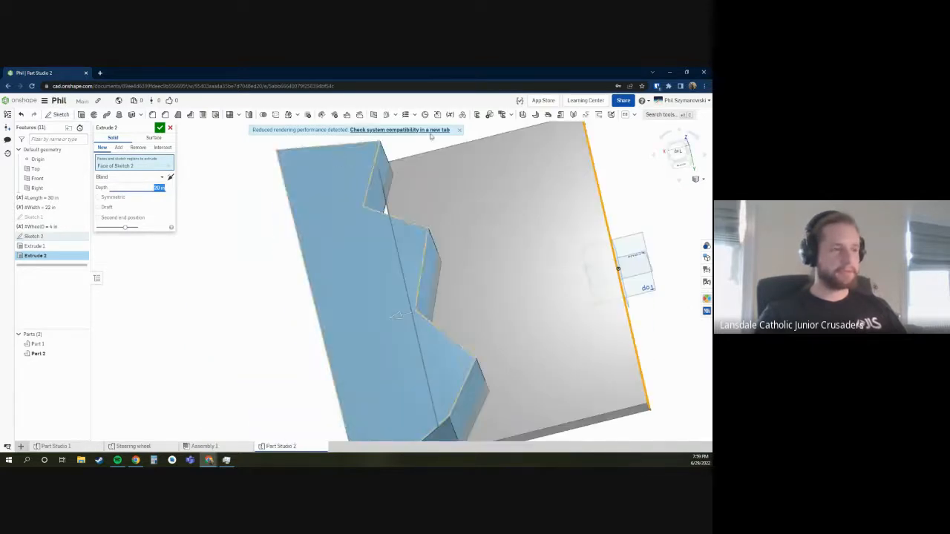
click(82, 346)
click(82, 346)
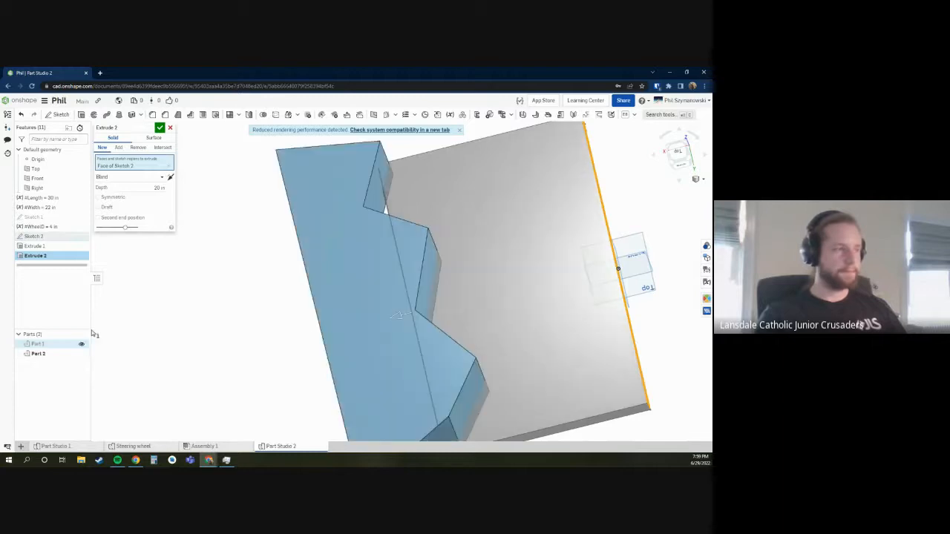
click(127, 180)
click(130, 198)
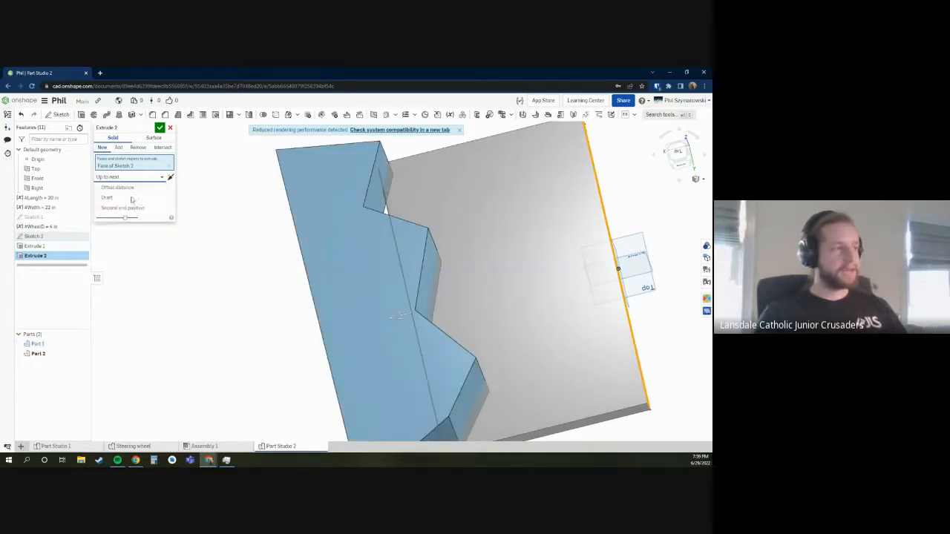
right_drag(393, 279, 381, 233)
scroll(375, 353, up, 3)
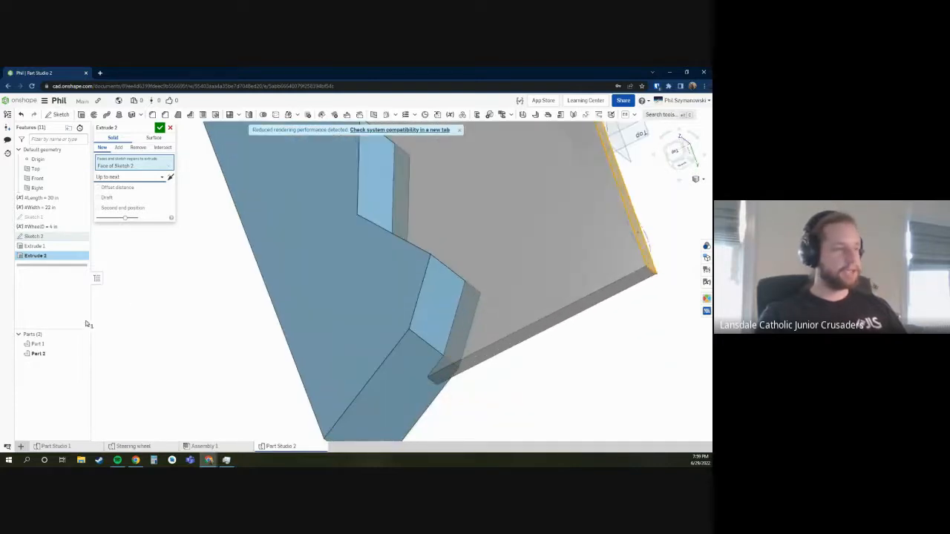
- Hide and reshow the jagged block to inspect the end of the side extrusion, and accept the extrusion
click(82, 345)
right_drag(386, 312, 127, 303)
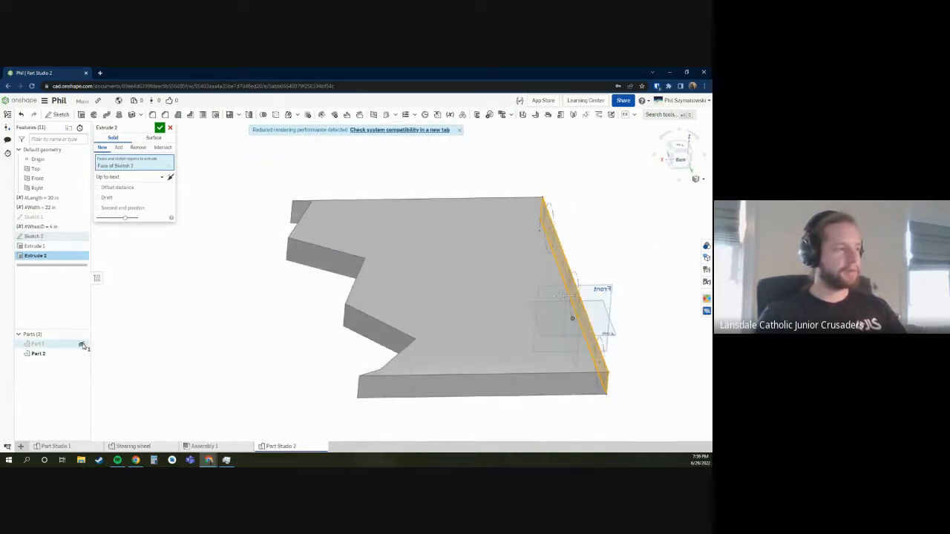
click(81, 345)
scroll(282, 289, up, 3)
scroll(279, 290, down, 3)
right_drag(450, 263, 416, 299)
scroll(515, 306, down, 2)
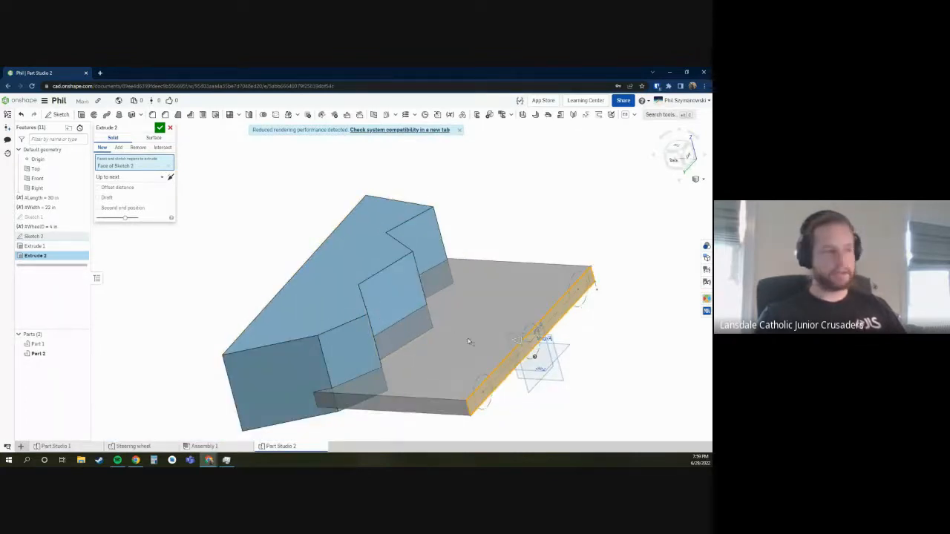
right_drag(396, 319, 387, 350)
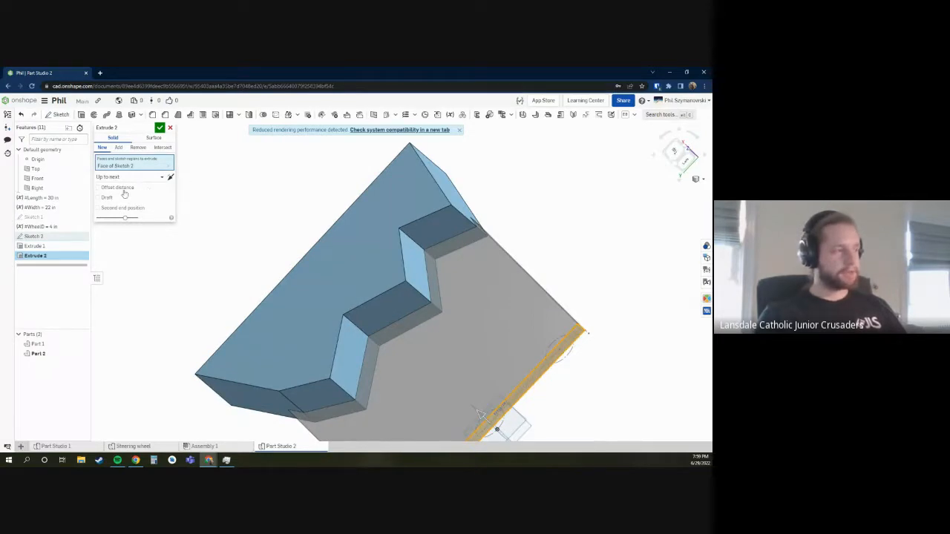
click(159, 128)
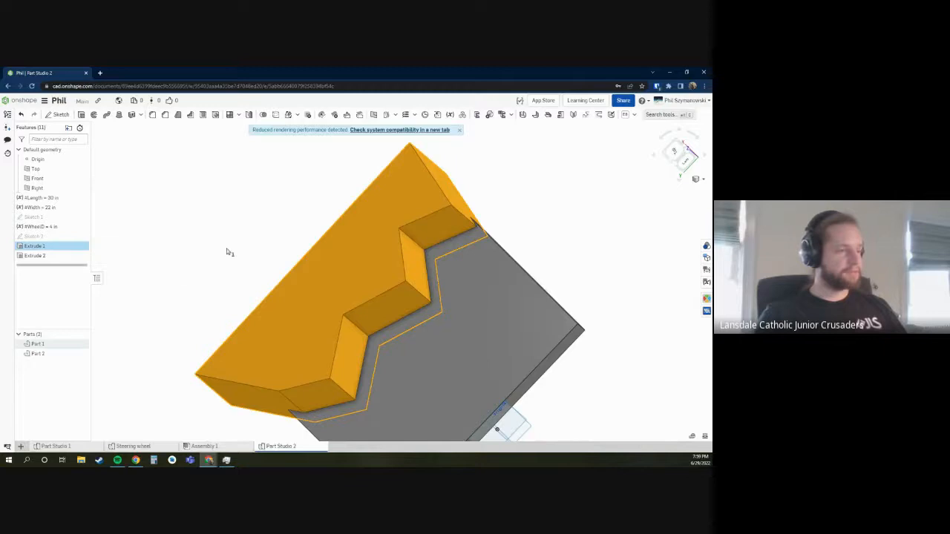
- Edit the jagged block's extrusion and add a 50 degree draft to it
click(33, 246)
right_click(35, 248)
click(45, 266)
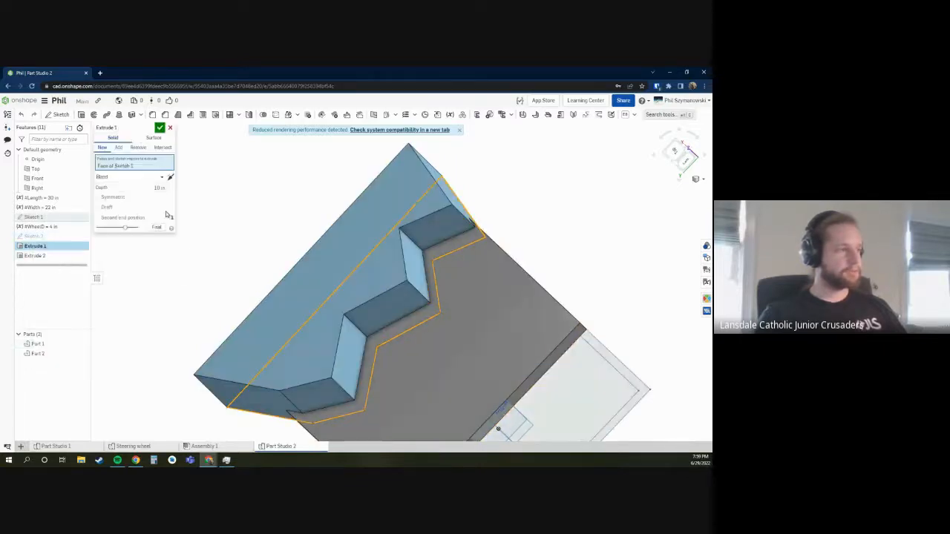
click(110, 209)
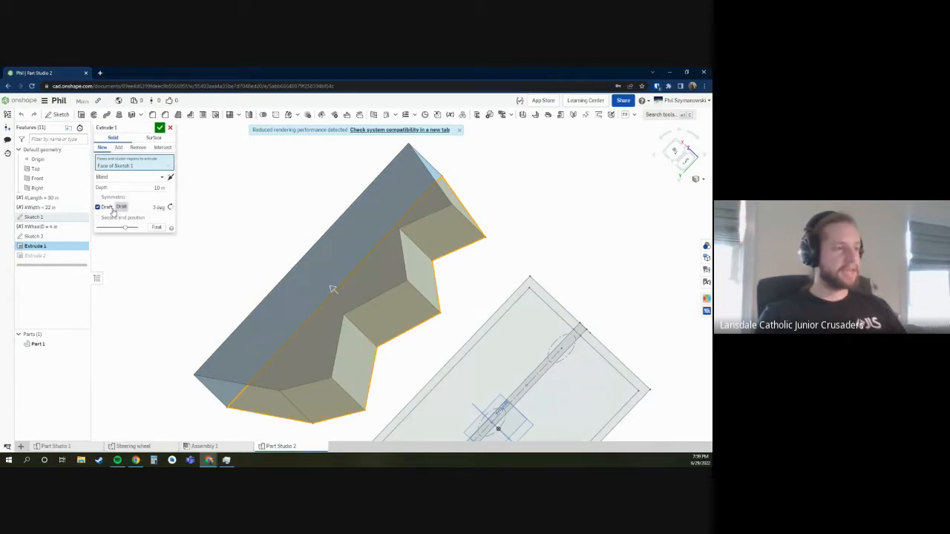
right_drag(286, 255, 308, 230)
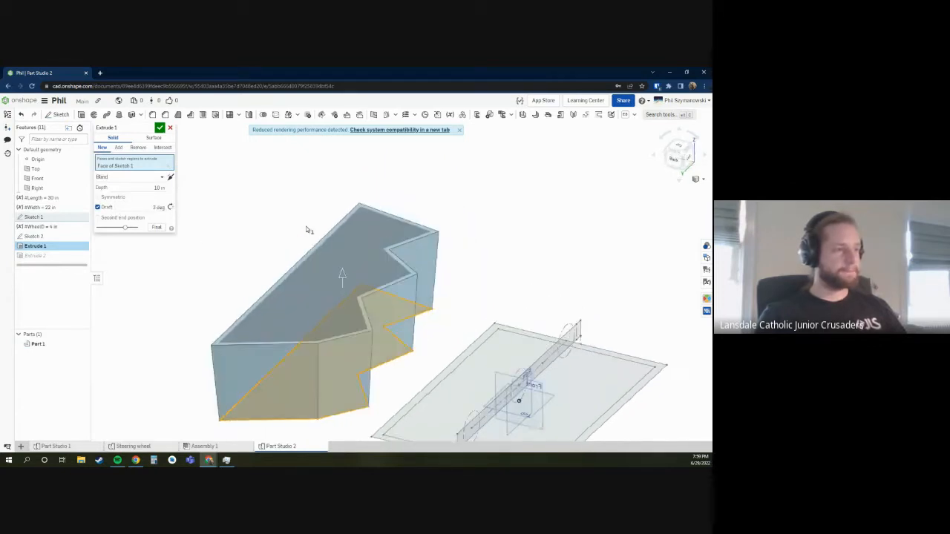
click(159, 207)
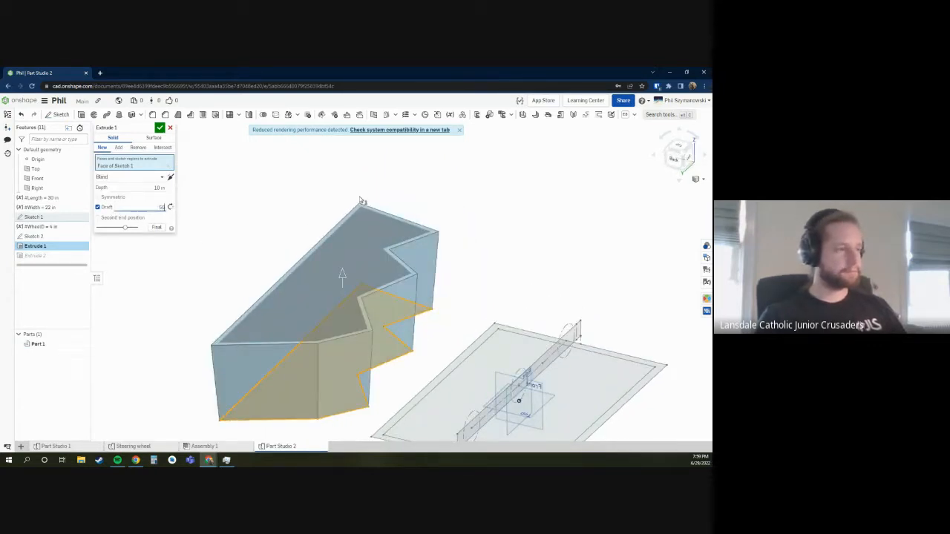
text(50)
right_drag(276, 214, 206, 196)
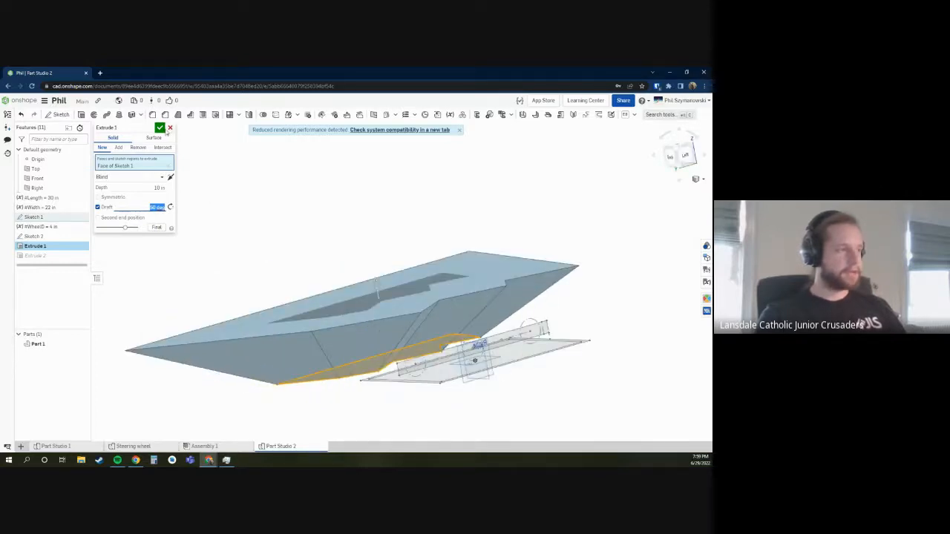
click(159, 128)
- Hide the drafted jagged block and examine the zigzag end faces of the side extrusion
scroll(369, 347, up, 5)
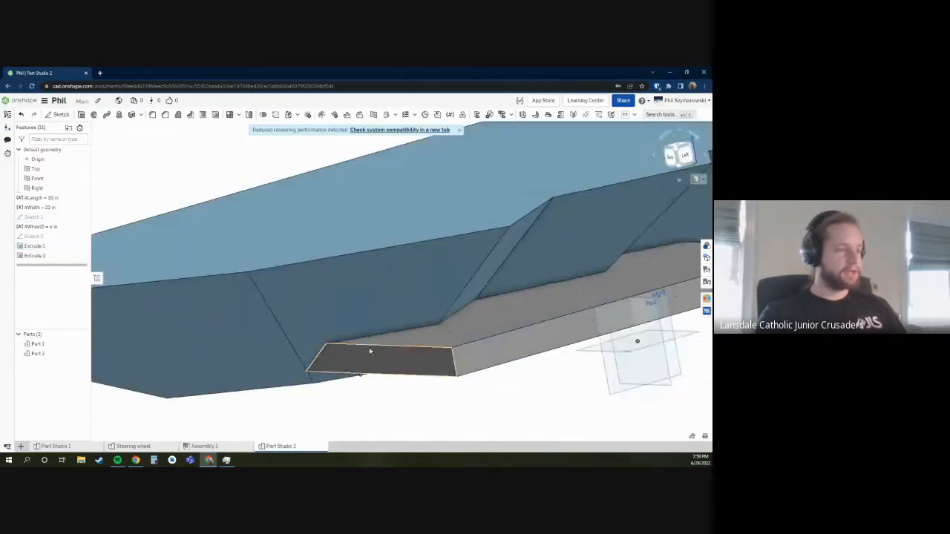
click(82, 345)
right_drag(394, 350, 479, 352)
scroll(326, 319, down, 2)
scroll(209, 288, up, 3)
right_drag(286, 314, 342, 320)
click(334, 316)
click(256, 273)
click(172, 224)
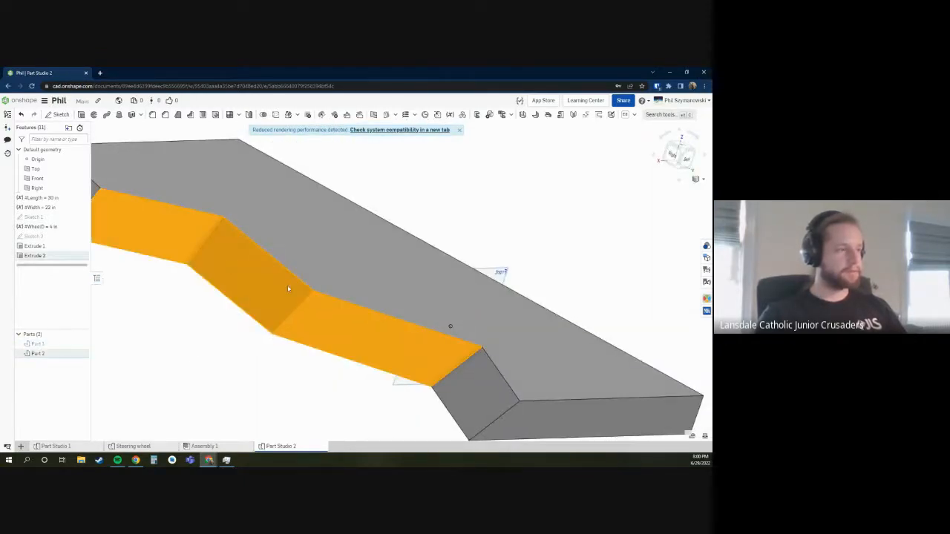
scroll(321, 329, down, 5)
click(321, 327)
right_drag(320, 328, 265, 332)
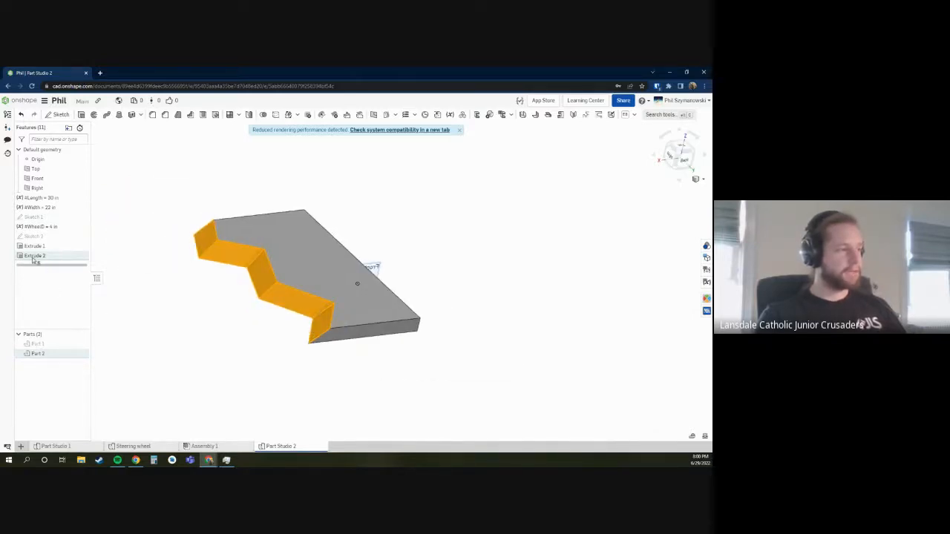
click(165, 263)
click(33, 256)
right_click(38, 262)
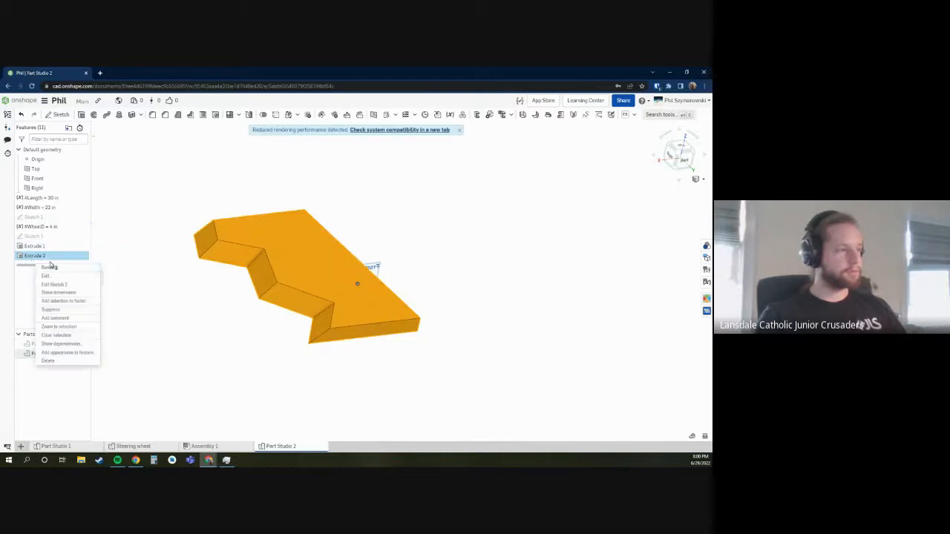
click(68, 275)
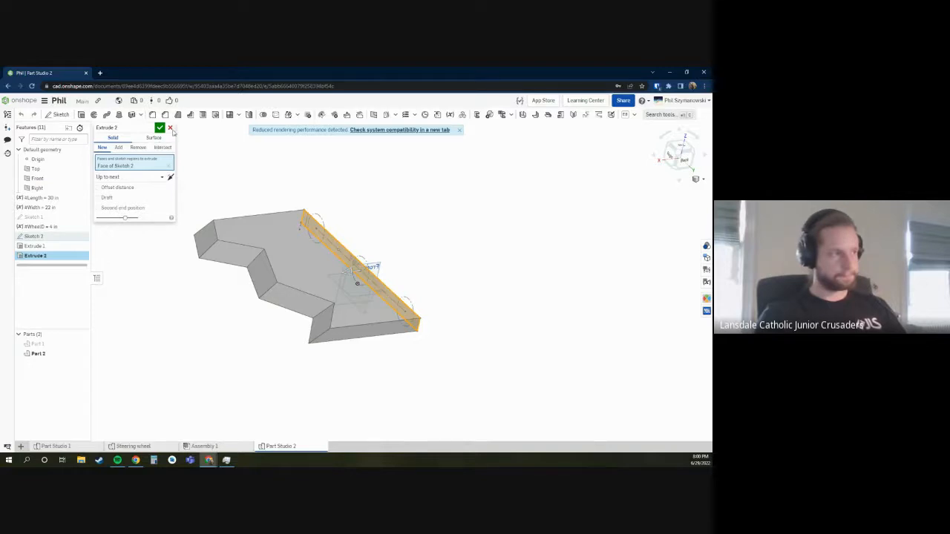
click(171, 128)
- Delete the jagged block's extrusion, Extrude 1, from the model
click(37, 246)
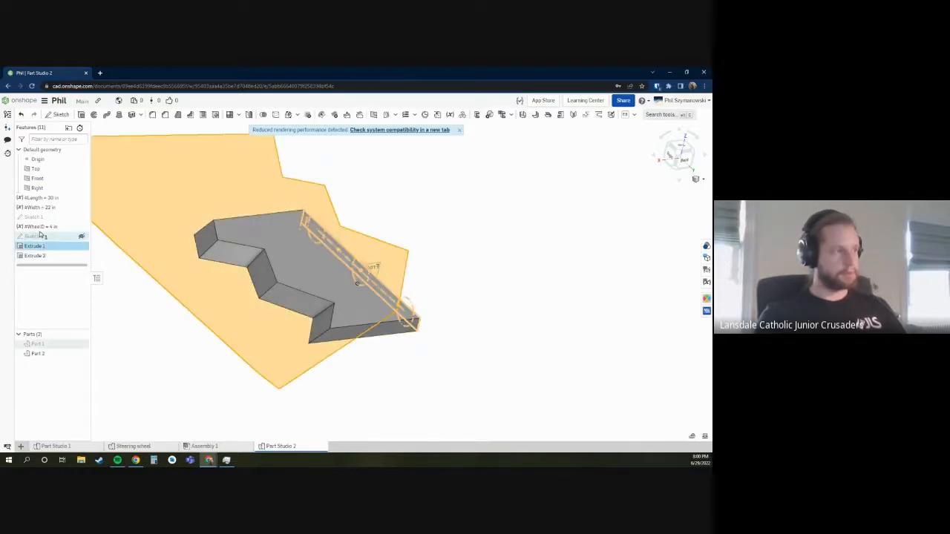
right_click(46, 248)
click(78, 360)
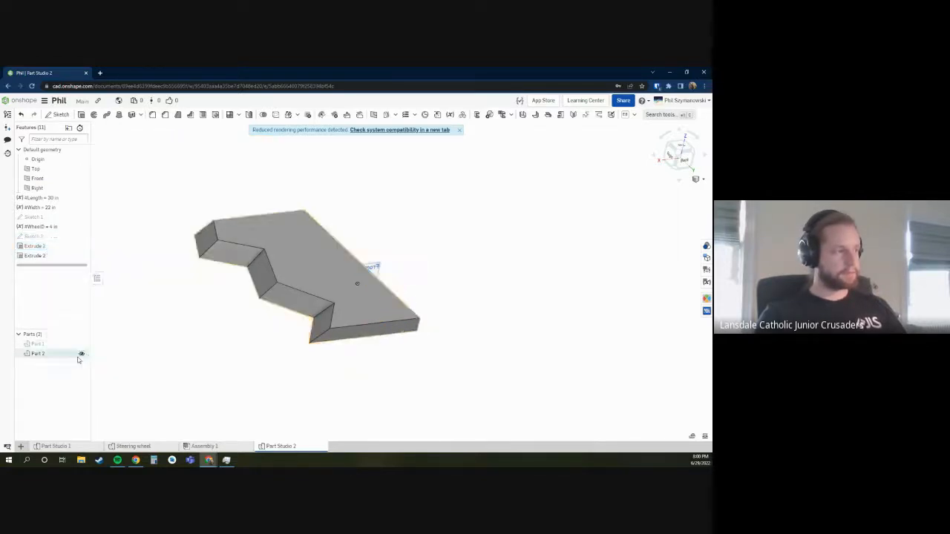
click(75, 236)
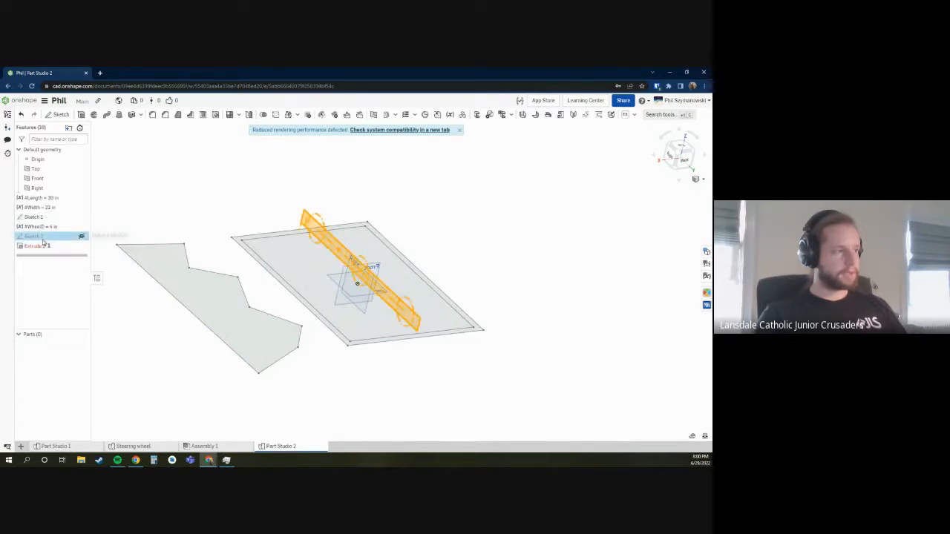
click(291, 210)
- Reopen the side extrusion for editing and try the Up to face and Up to part end types
double_click(40, 245)
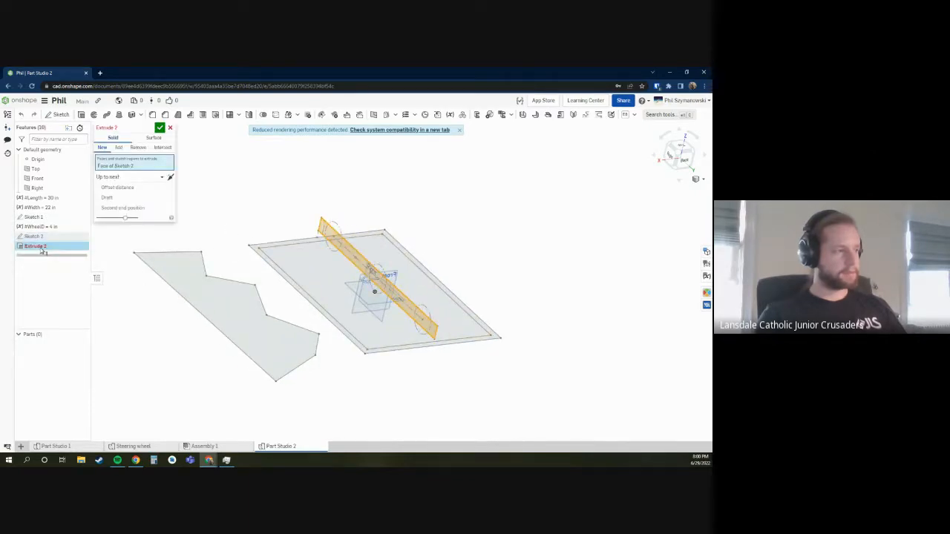
click(170, 128)
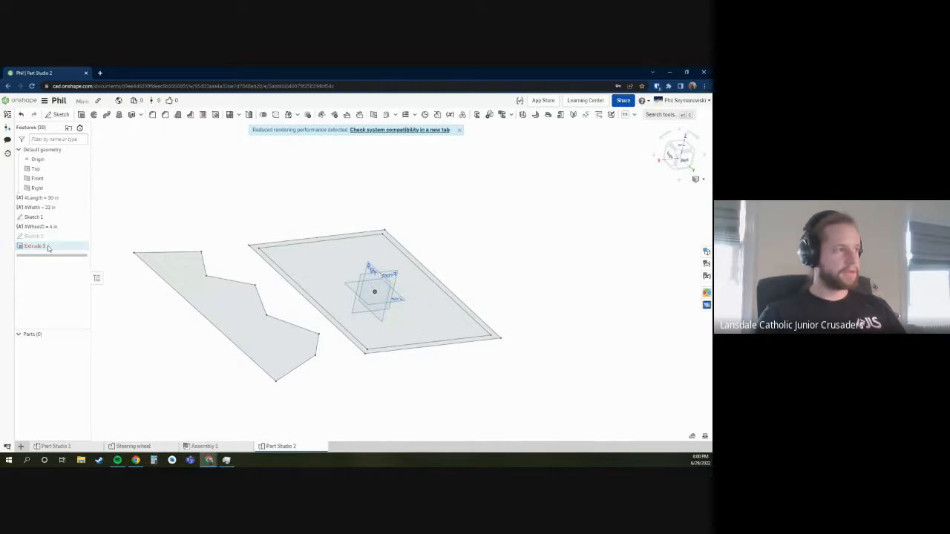
double_click(49, 247)
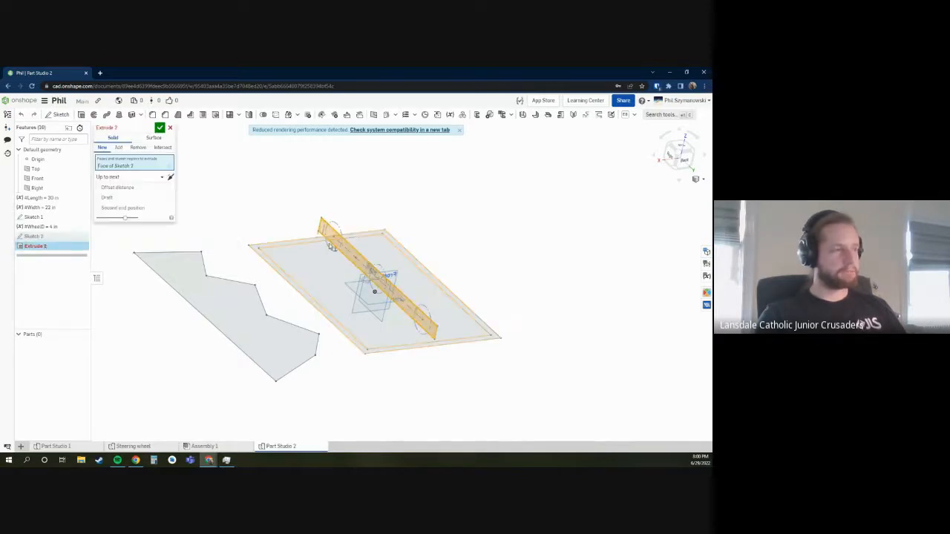
scroll(355, 230, up, 3)
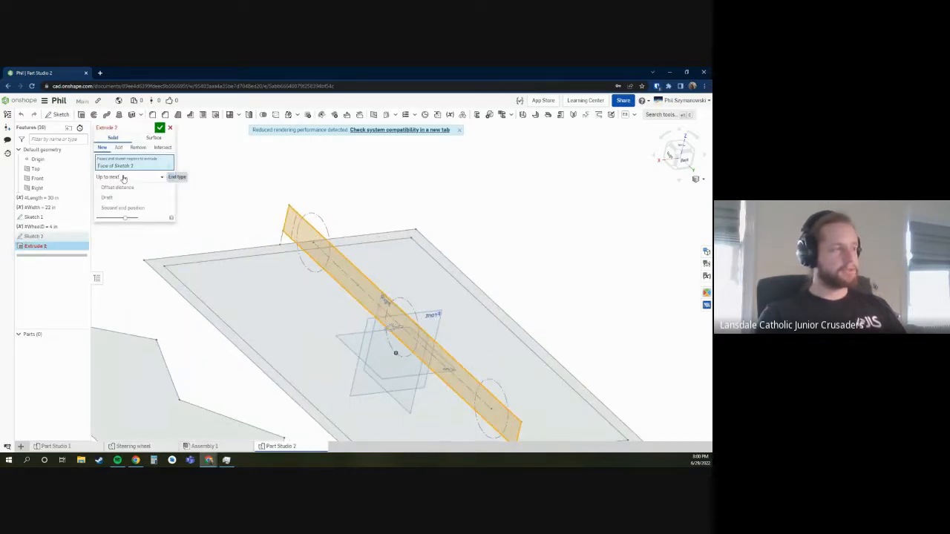
click(124, 178)
click(125, 208)
key(f)
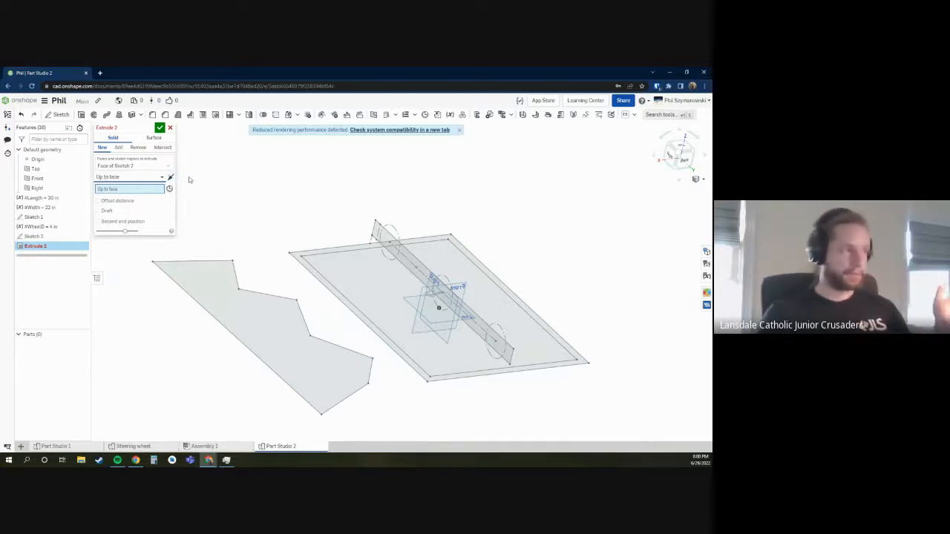
click(157, 177)
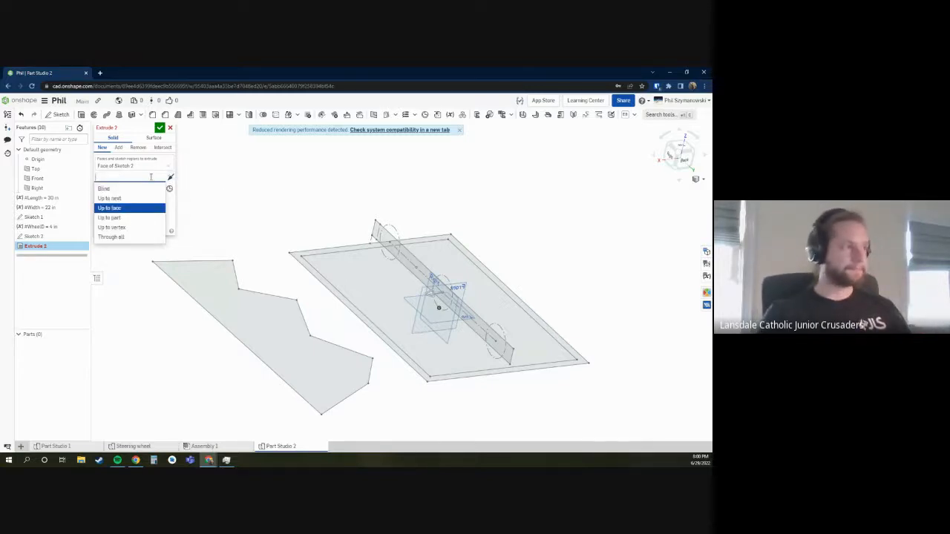
click(134, 217)
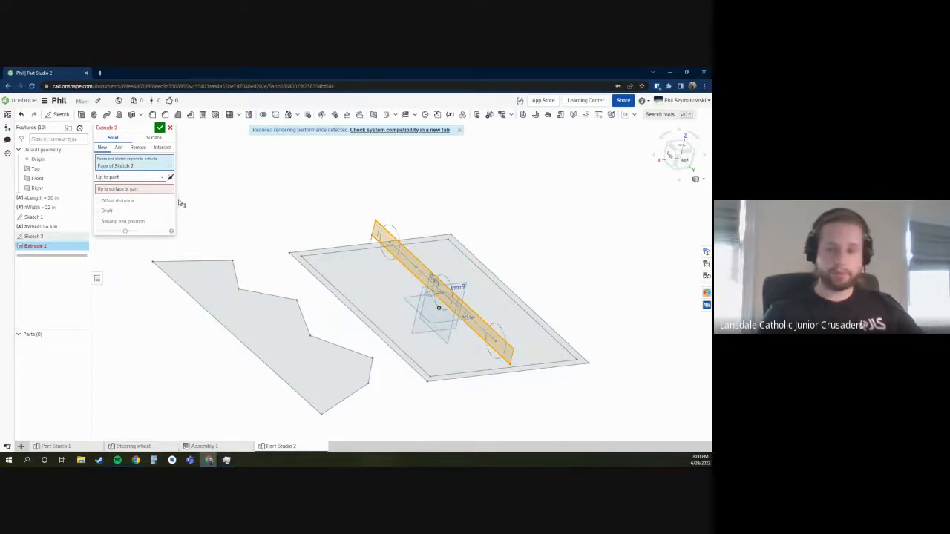
- Set the side extrusion's end type to Up to vertex, ending at an outer corner of the Sketch 1 frame rectangle
click(145, 177)
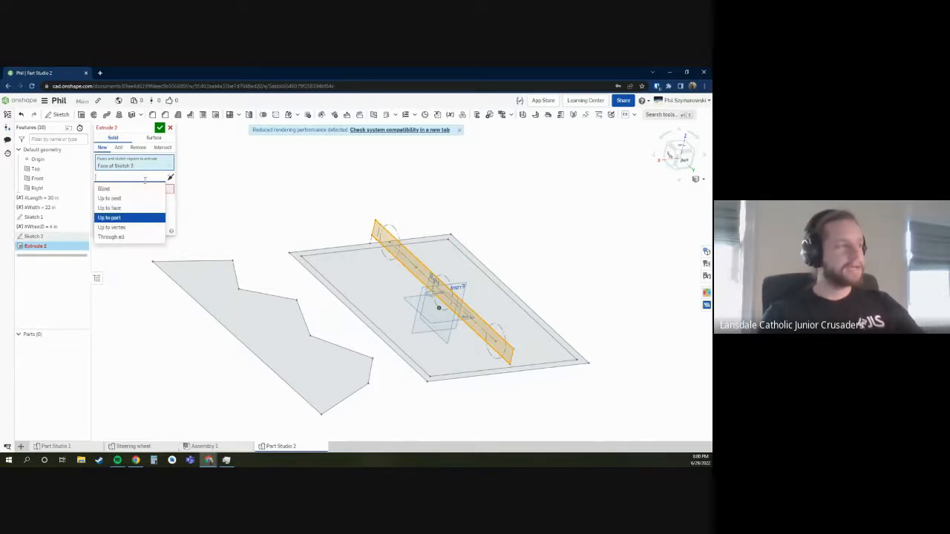
click(128, 228)
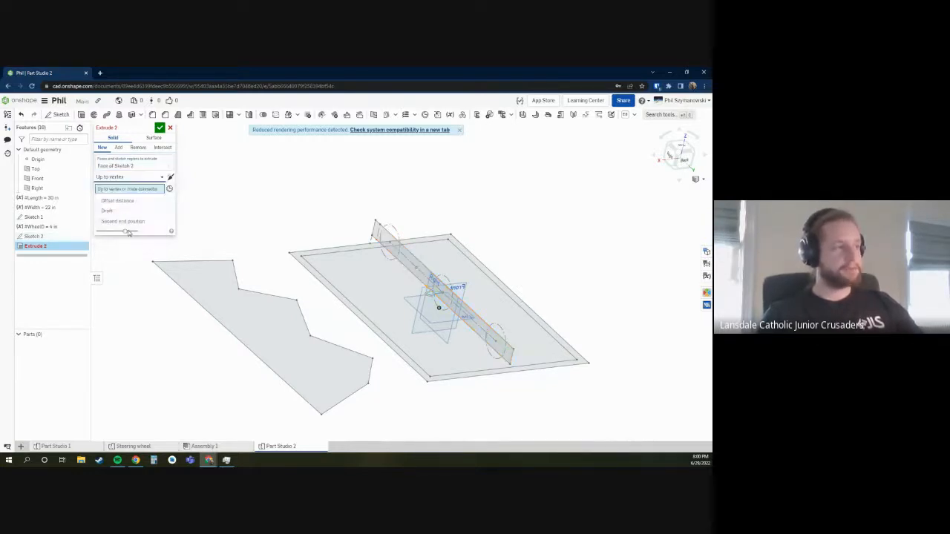
click(290, 254)
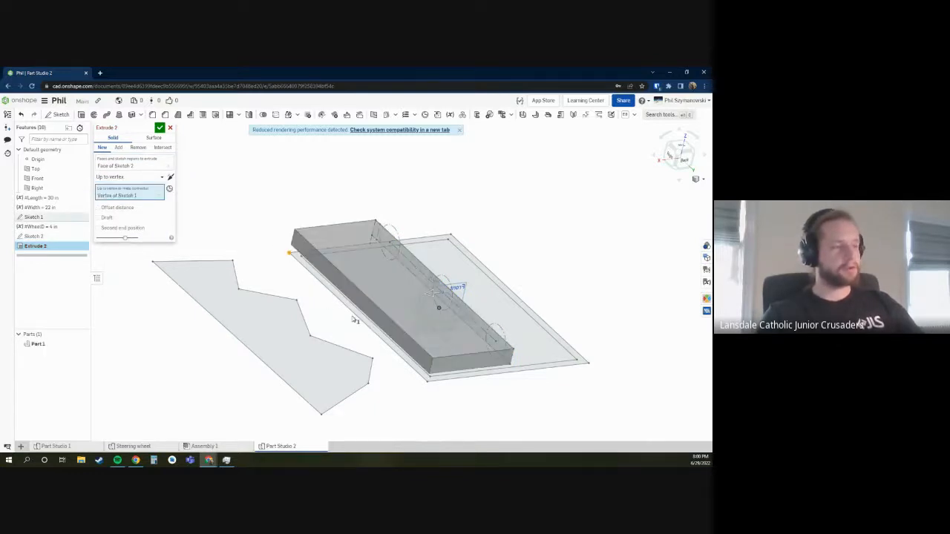
mouse_move(405, 319)
right_down()
mouse_move(356, 336)
mouse_move(384, 212)
mouse_move(499, 263)
mouse_move(461, 284)
mouse_move(483, 293)
right_up()
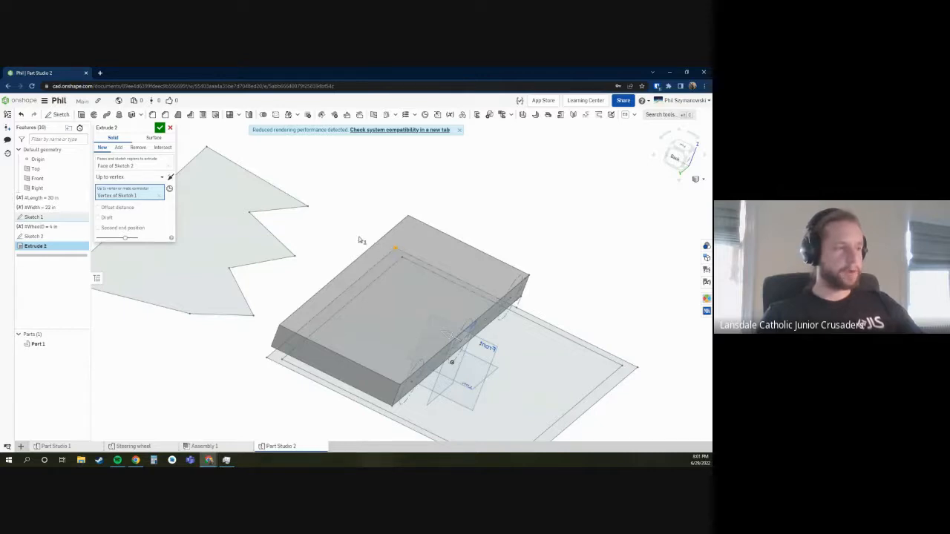
- Add a second end position to the side extrusion, Up to vertex at an outer corner on the opposite end of the frame rectangle
click(135, 228)
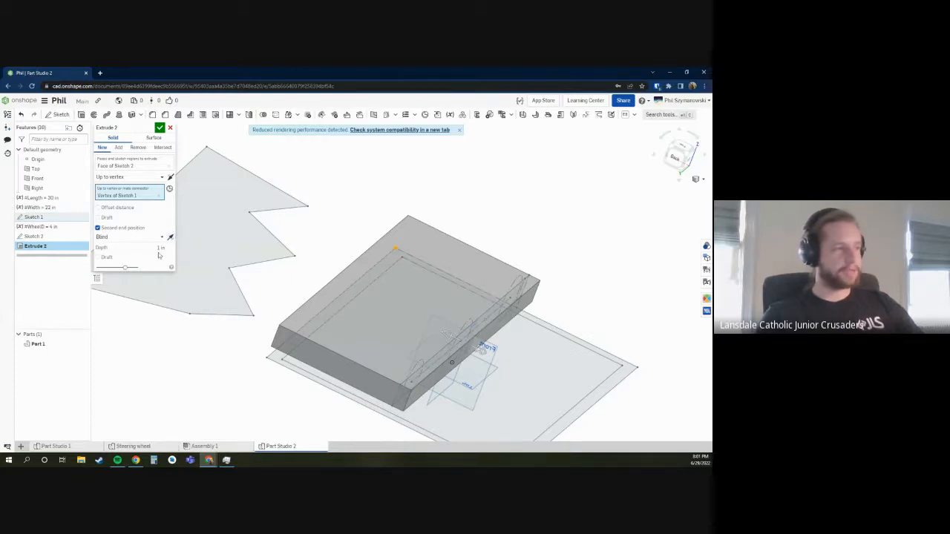
click(143, 239)
click(123, 290)
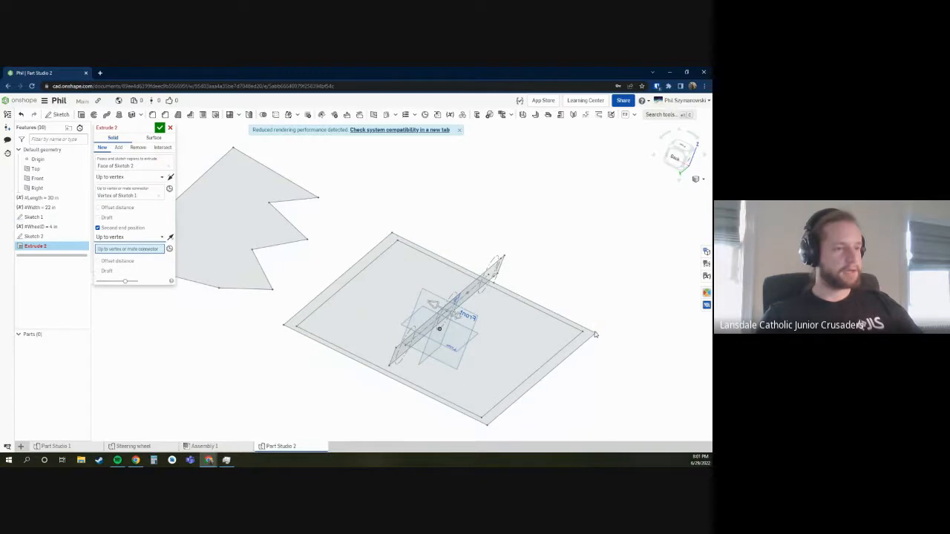
click(594, 333)
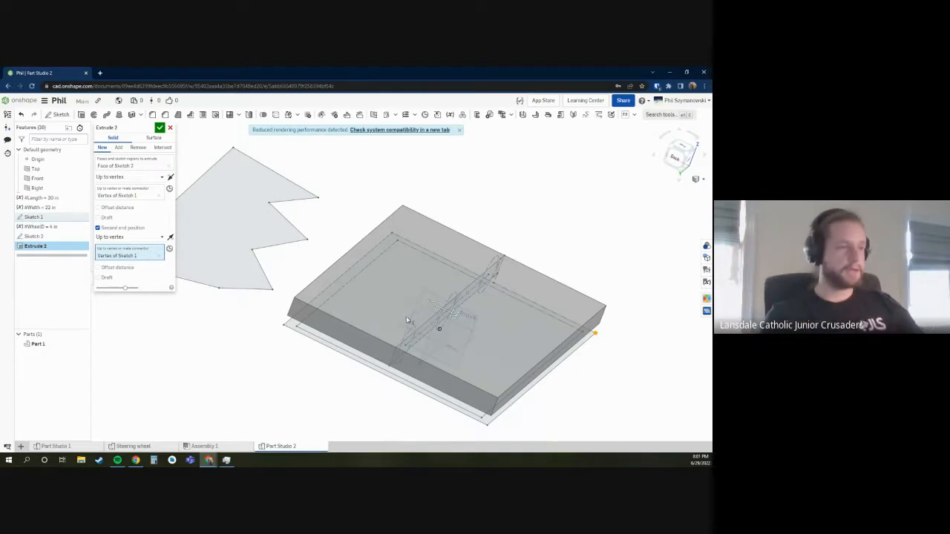
- Accept the side extrusion running between the two frame corner vertices, and show Sketch 1 again
right_drag(343, 321, 509, 337)
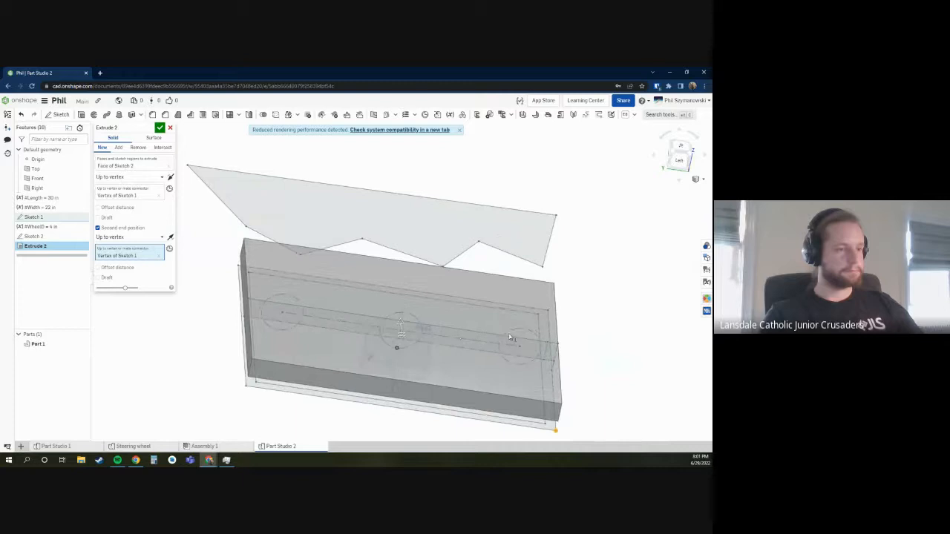
click(158, 129)
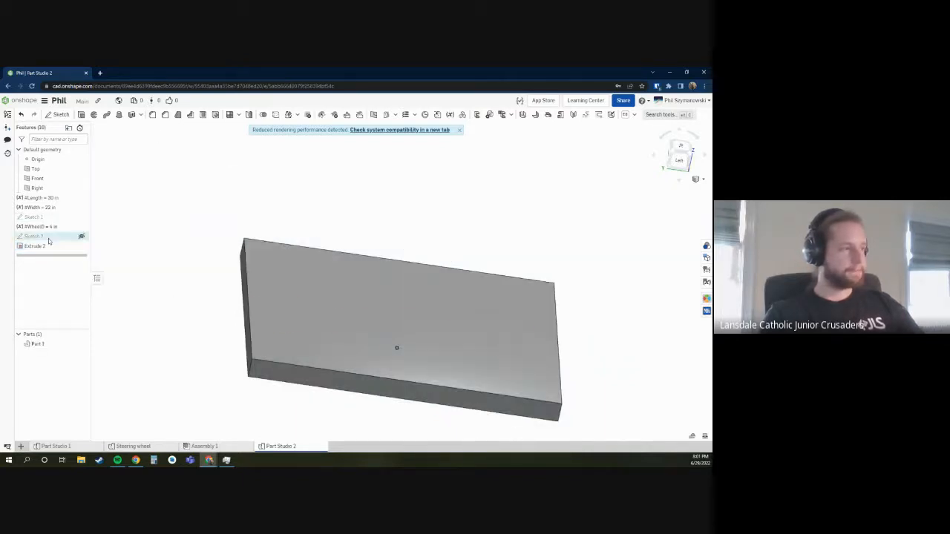
click(82, 217)
- Extrude the inner rectangle of Sketch 1 as a Remove with end type Through all, hollowing Part 1 into a frame
mouse_move(319, 330)
right_down()
mouse_move(314, 269)
mouse_move(320, 297)
right_up()
click(296, 354)
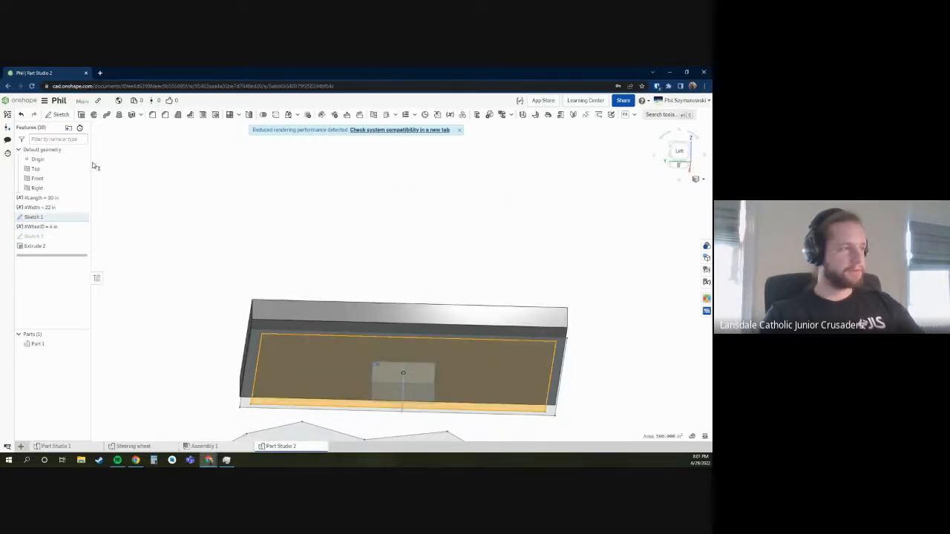
key(shift+e)
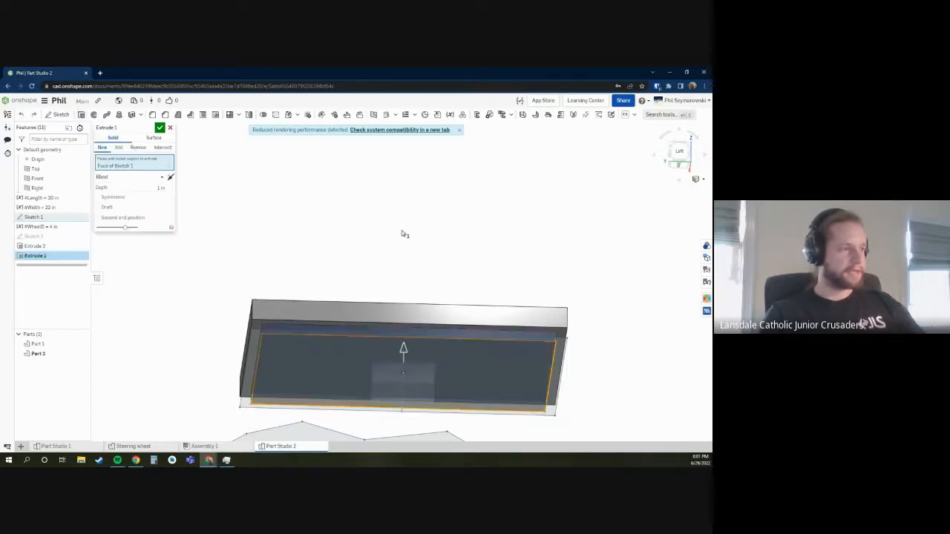
key(shift+7)
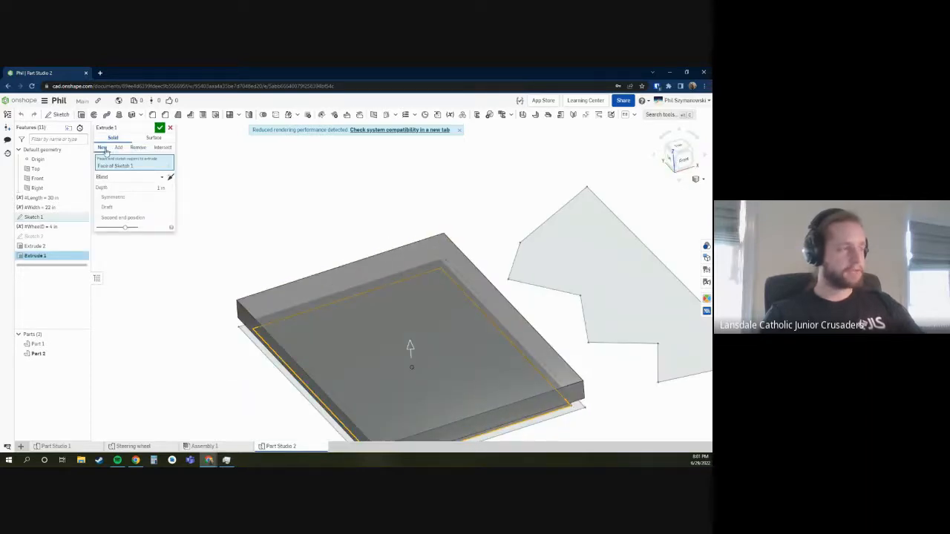
scroll(328, 190, down, 1)
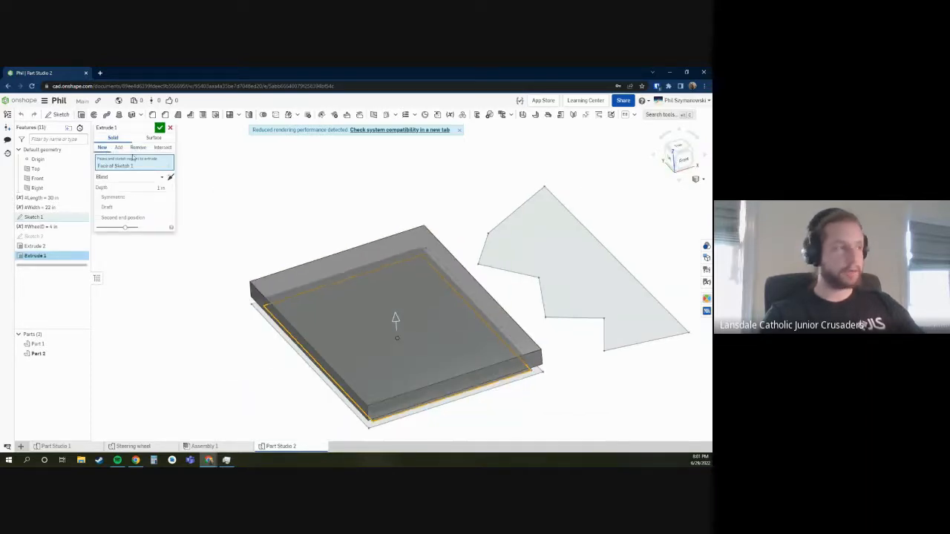
click(118, 148)
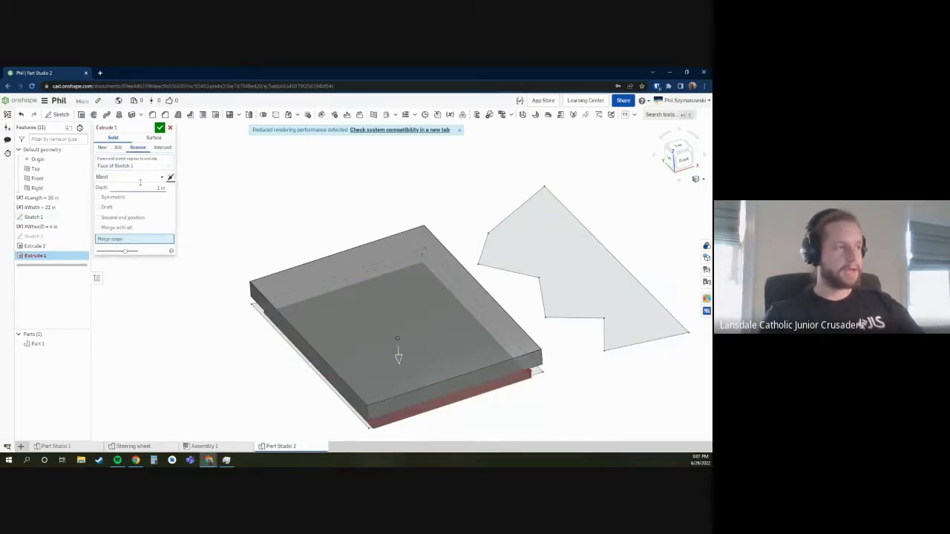
click(141, 179)
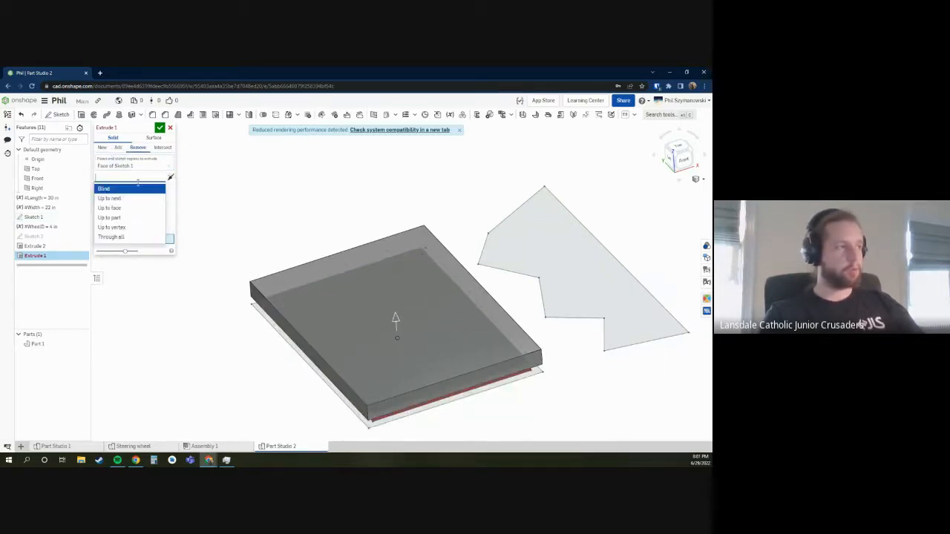
click(123, 236)
scroll(397, 293, down, 2)
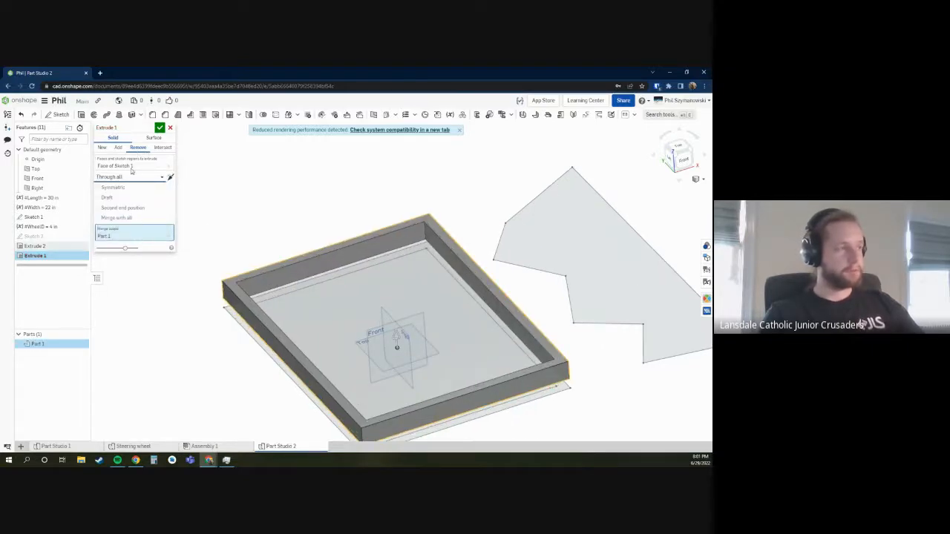
click(130, 178)
click(129, 235)
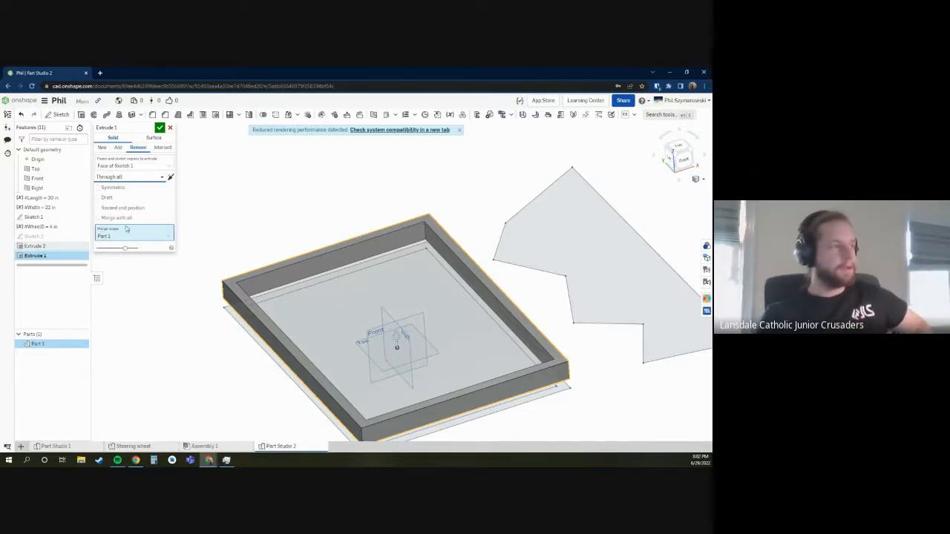
mouse_move(315, 246)
right_down()
mouse_move(419, 254)
mouse_move(303, 257)
mouse_move(340, 258)
mouse_move(341, 297)
mouse_move(327, 260)
mouse_move(376, 231)
mouse_move(362, 254)
right_up()
click(160, 128)
- Examine the hollowed frame and its wheel layout sketch from several angles
scroll(361, 254, down, 3)
scroll(231, 241, up, 3)
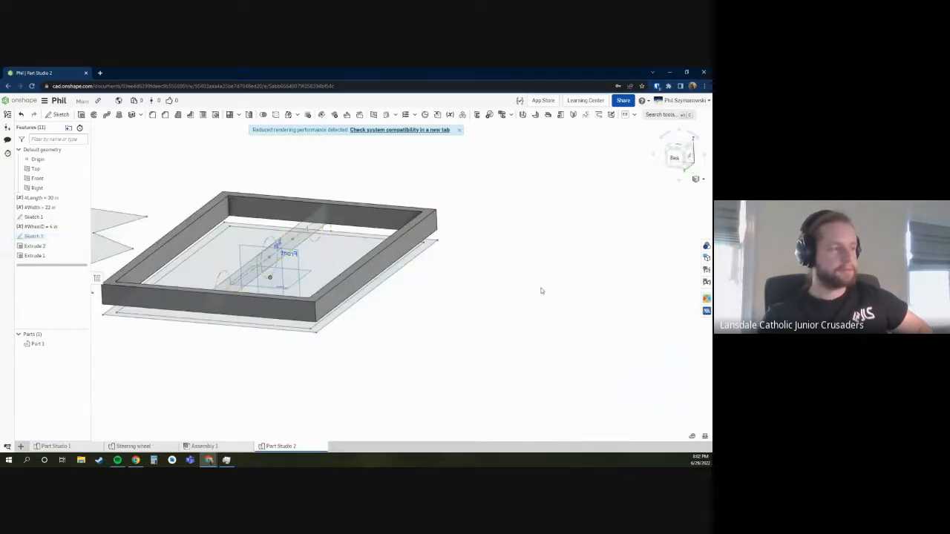
scroll(291, 206, down, 2)
scroll(291, 206, up, 2)
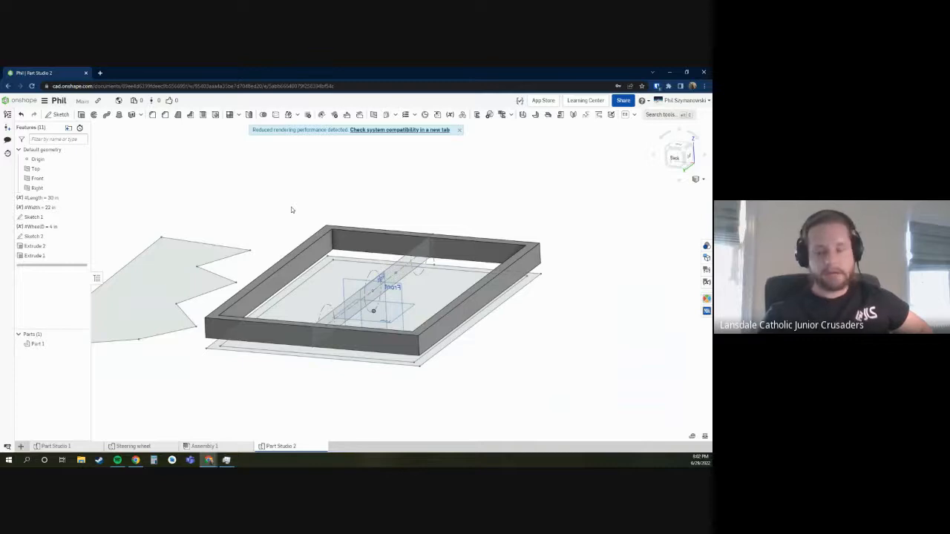
right_drag(457, 345, 404, 354)
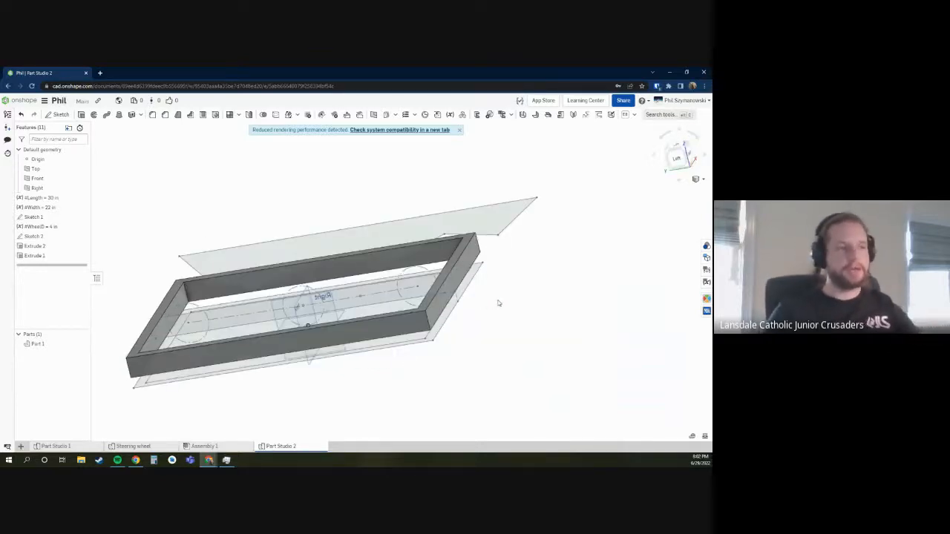
right_drag(613, 305, 557, 223)
scroll(358, 288, up, 3)
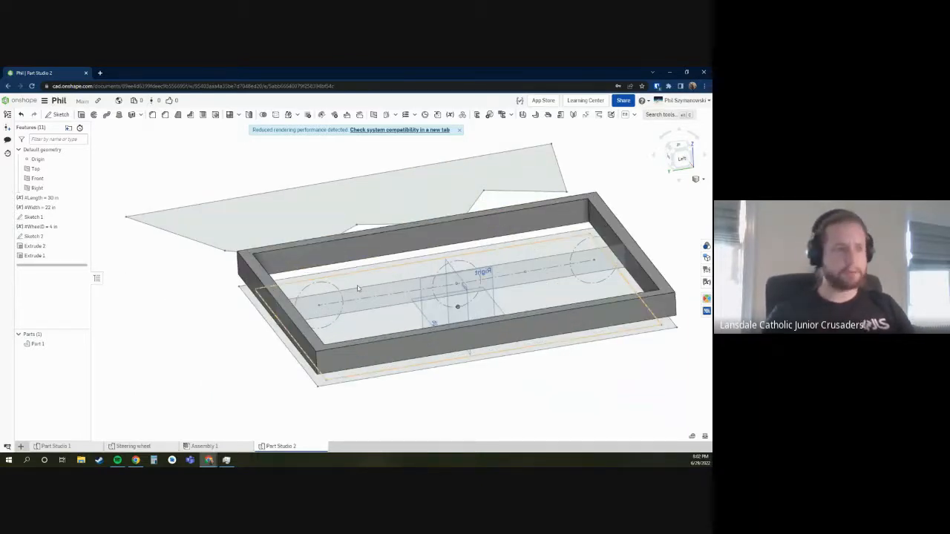
scroll(446, 297, up, 1)
scroll(445, 295, down, 3)
right_drag(603, 207, 525, 239)
scroll(584, 230, up, 3)
scroll(445, 245, down, 5)
scroll(384, 248, up, 2)
- Select the frame's inner, upper and outer faces to examine the sides and ends of the one-piece frame
drag(281, 186, 553, 232)
click(553, 232)
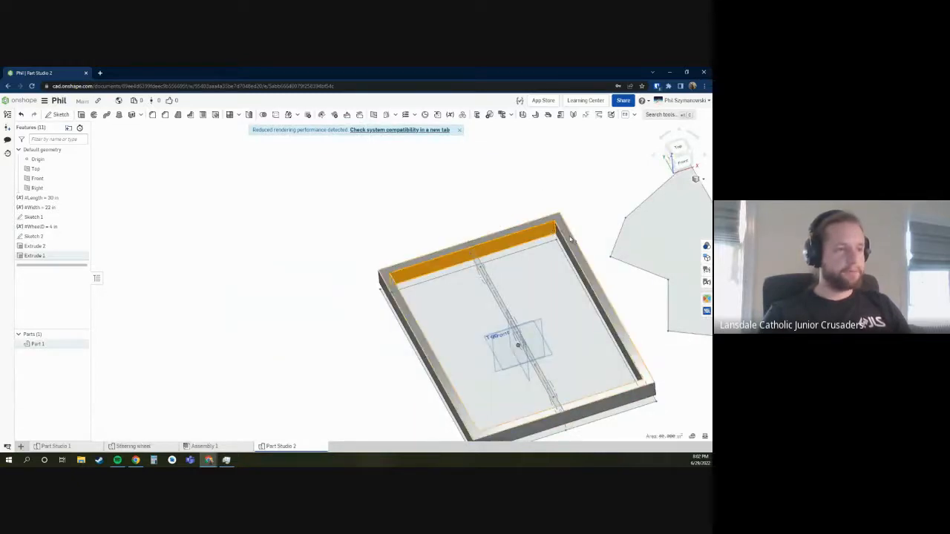
click(571, 239)
scroll(601, 260, down, 1)
scroll(602, 412, up, 3)
click(595, 347)
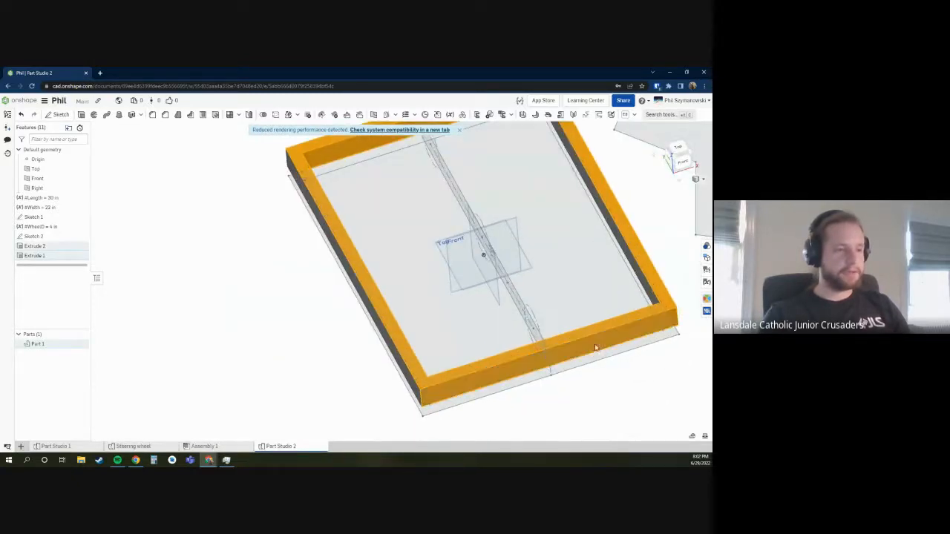
scroll(575, 262, down, 3)
click(526, 184)
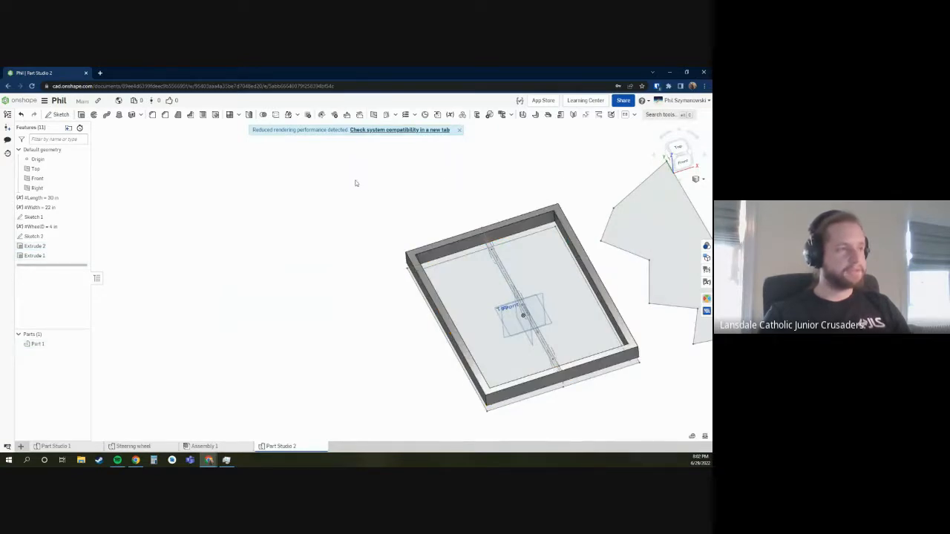
- Select matching faces and edges on the two opposite end members to compare them, clearing the selection each time
click(445, 248)
click(524, 392)
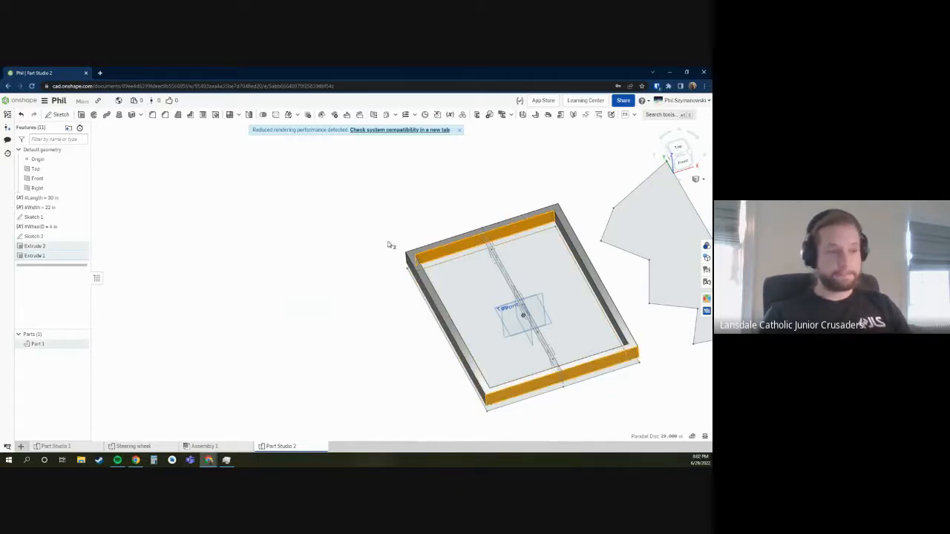
click(340, 215)
click(445, 240)
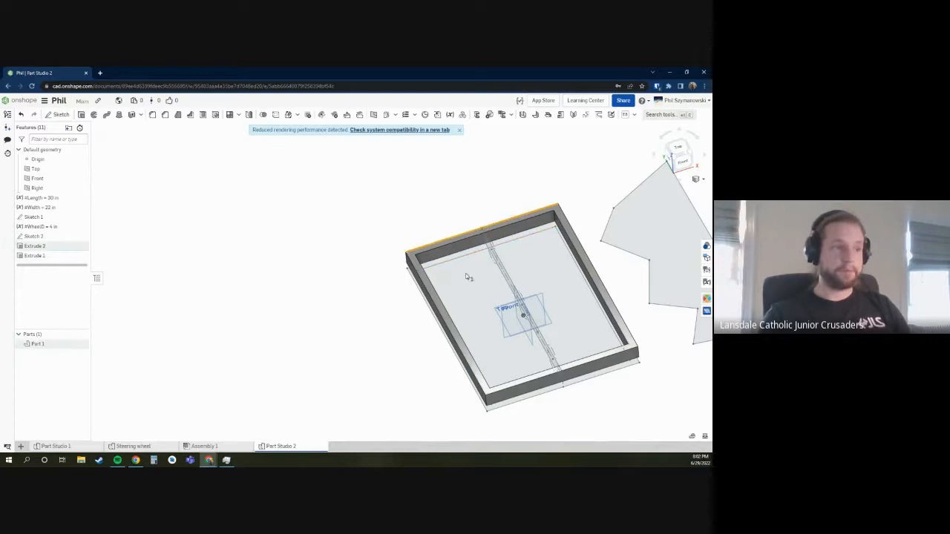
click(531, 388)
click(410, 224)
scroll(398, 236, down, 2)
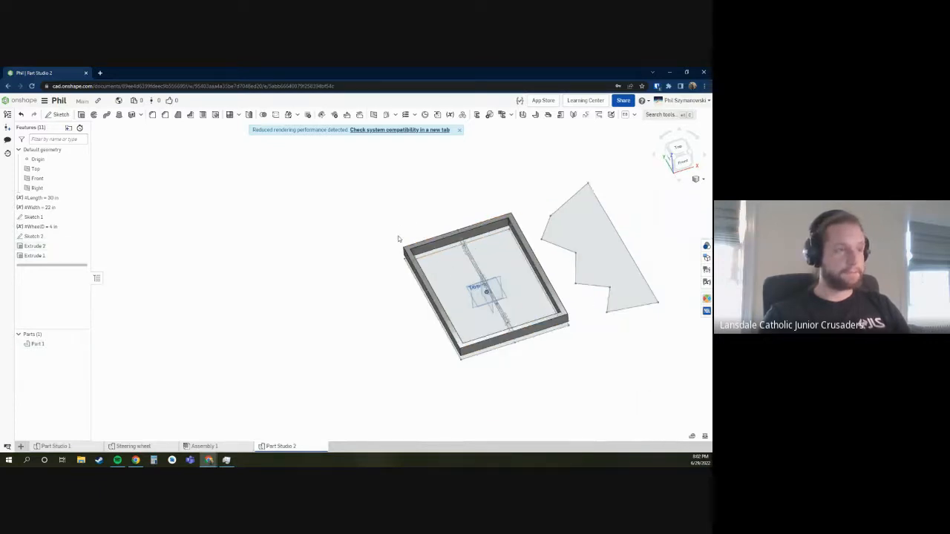
scroll(577, 238, up, 2)
scroll(400, 196, up, 1)
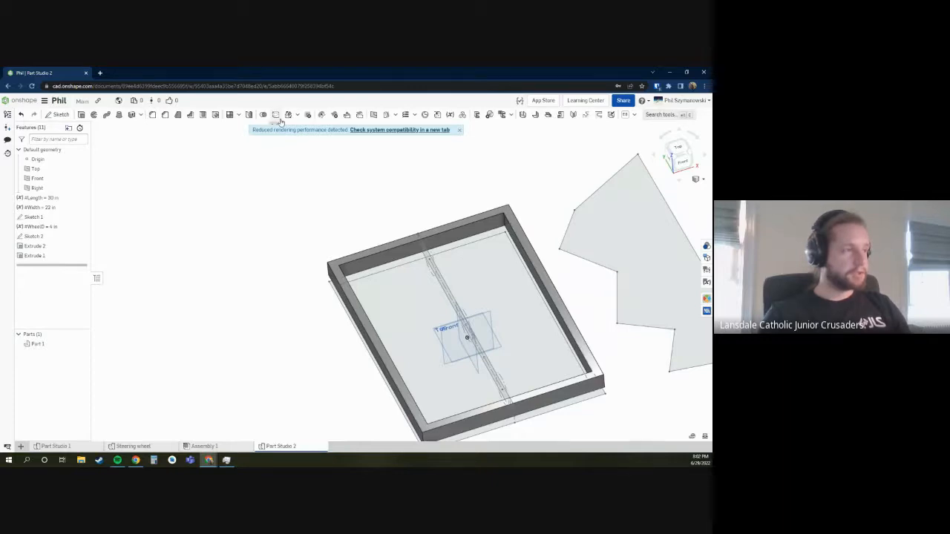
- Dismiss the rendering performance notice and start a part Split with the frame, Part 1, as the part to split
click(461, 130)
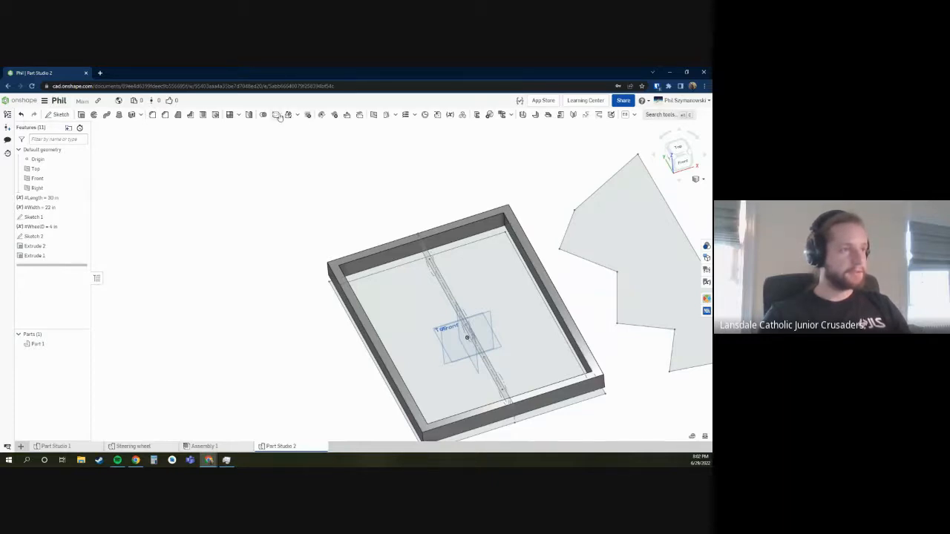
click(275, 116)
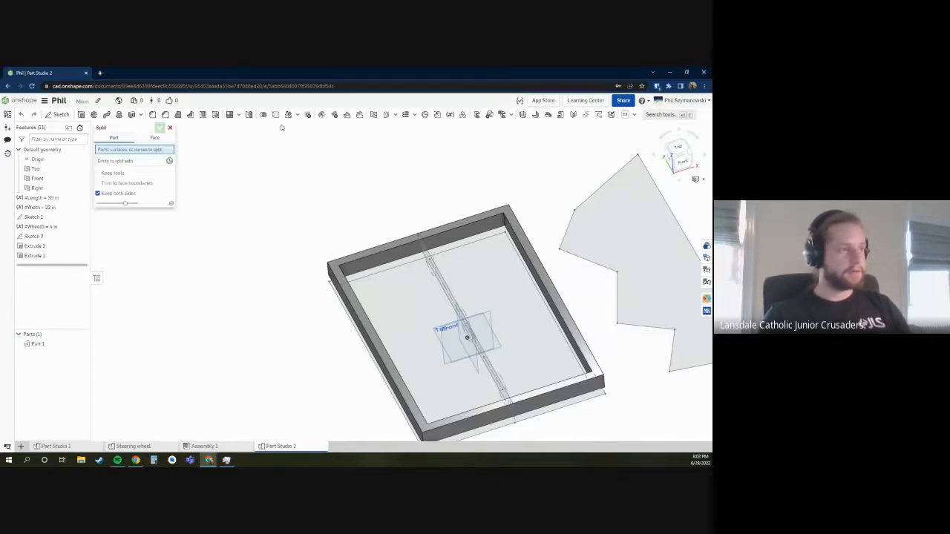
scroll(344, 187, down, 1)
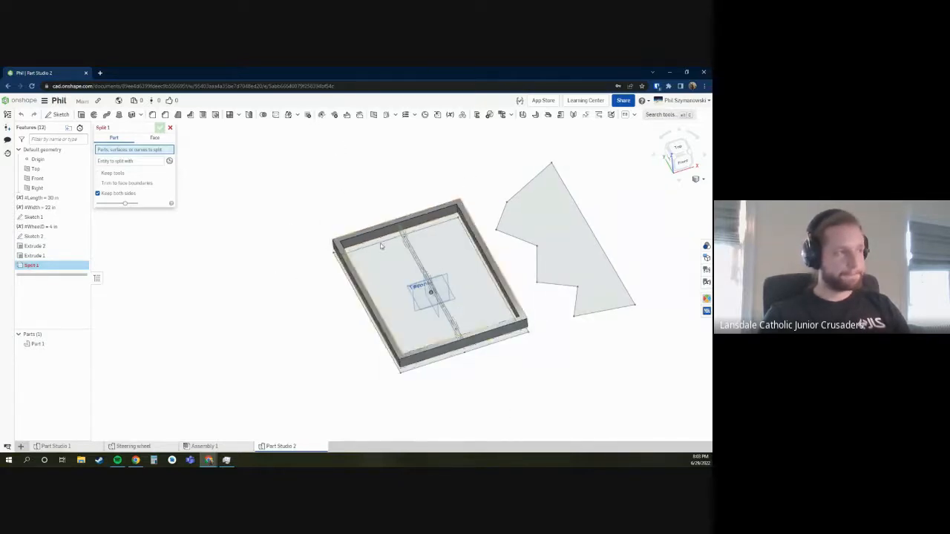
scroll(430, 260, up, 3)
scroll(437, 136, down, 1)
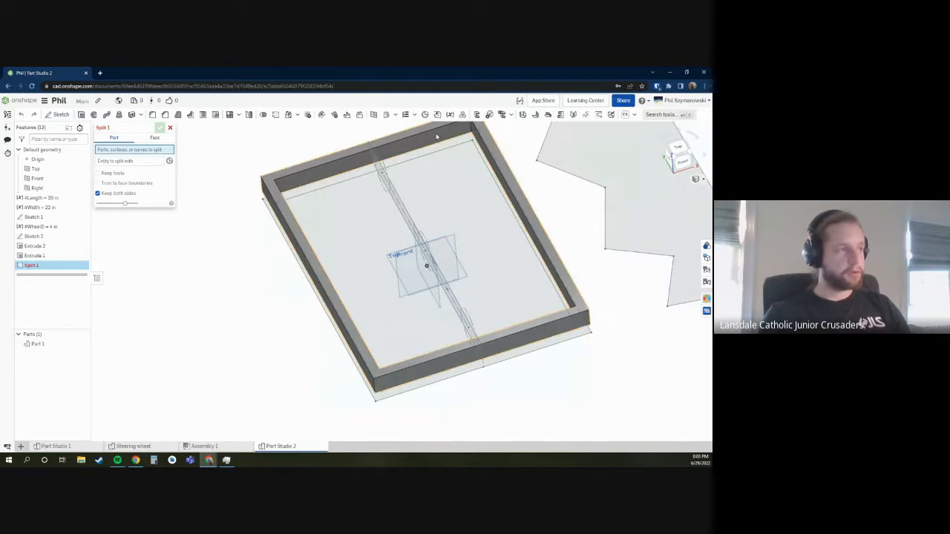
click(437, 136)
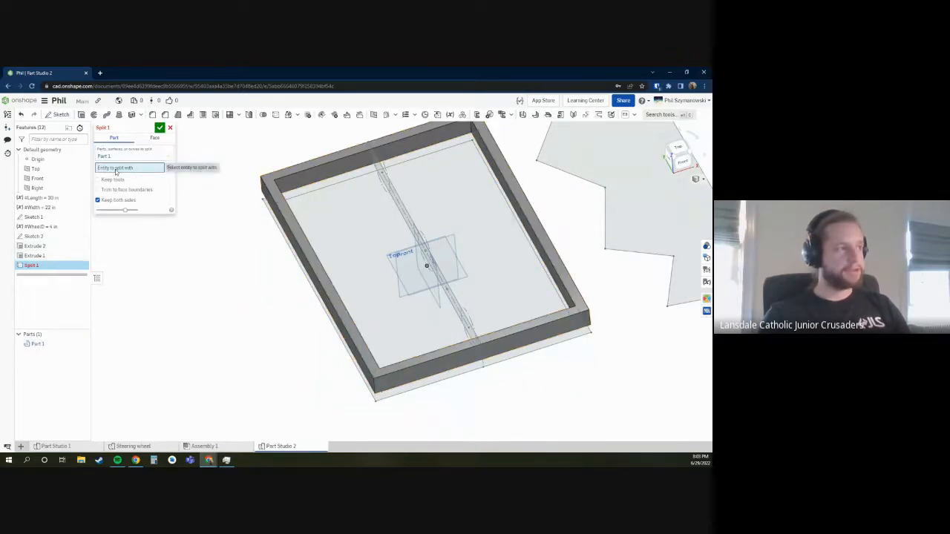
- Split the frame along the inner face of its back end member, with Keep tools and Keep both sides enabled
scroll(417, 161, down, 1)
scroll(417, 215, up, 3)
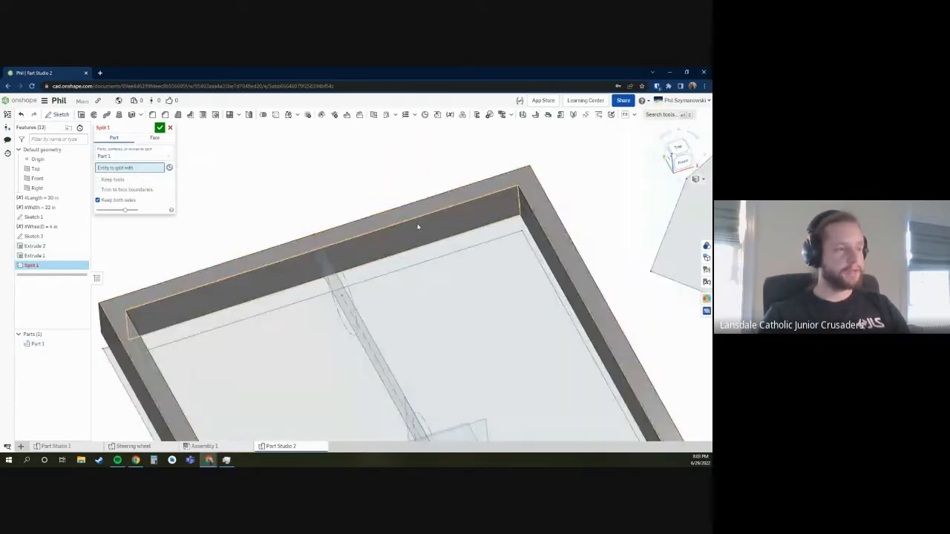
click(417, 226)
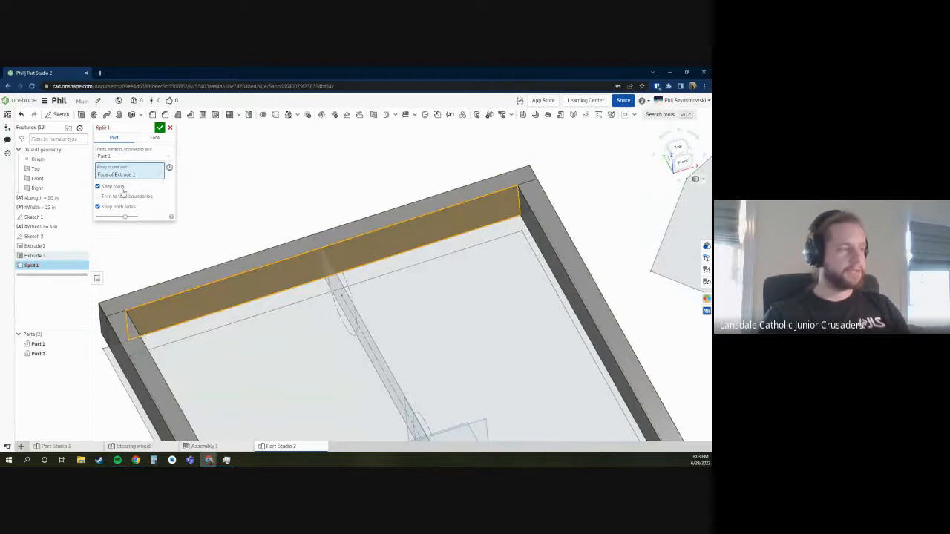
scroll(448, 411, down, 1)
scroll(556, 194, up, 4)
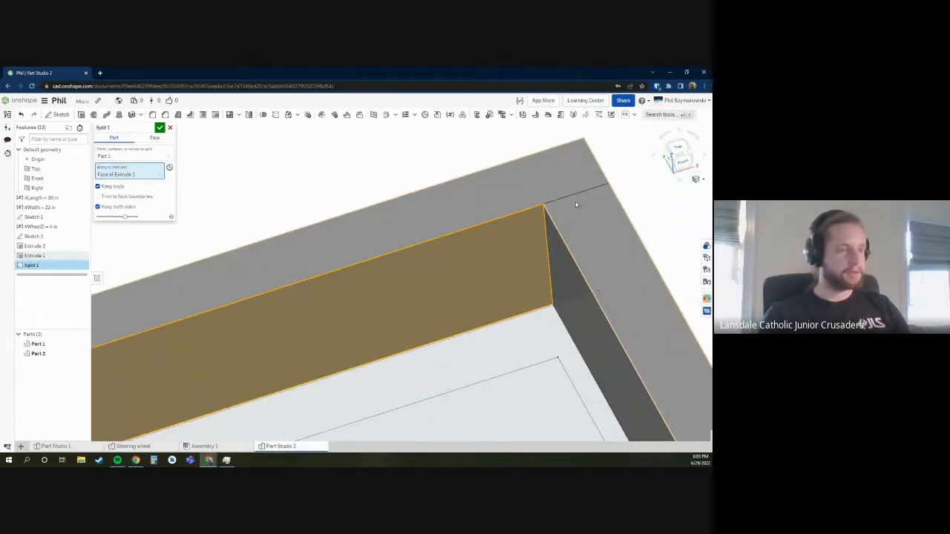
scroll(576, 204, down, 3)
scroll(493, 209, up, 2)
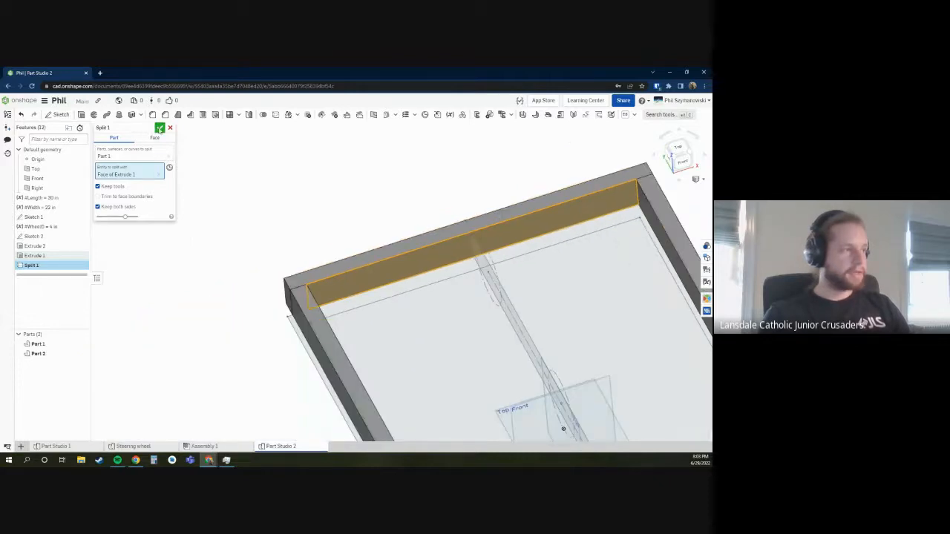
click(160, 128)
- Select Part 1 and Part 2 in turn to examine which frame members belong to each part
scroll(319, 282, down, 2)
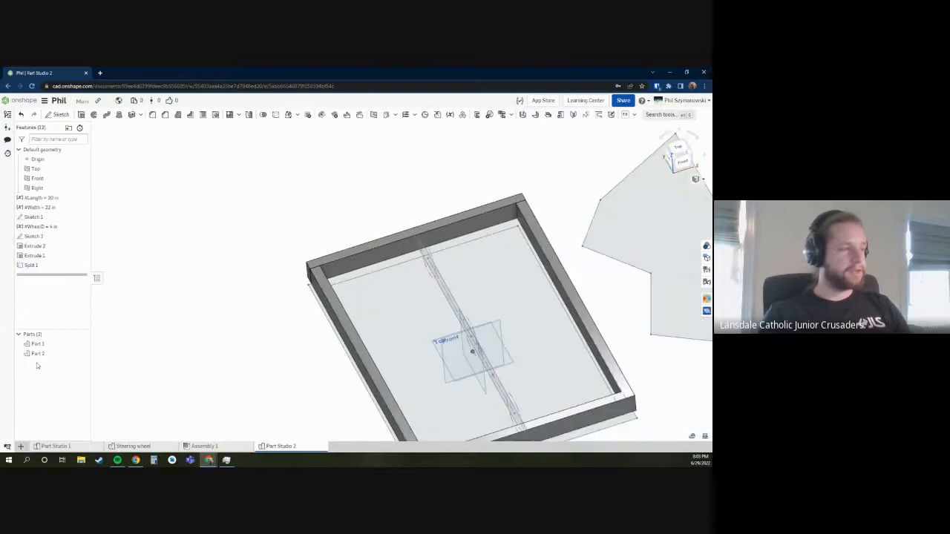
click(39, 343)
scroll(329, 282, down, 2)
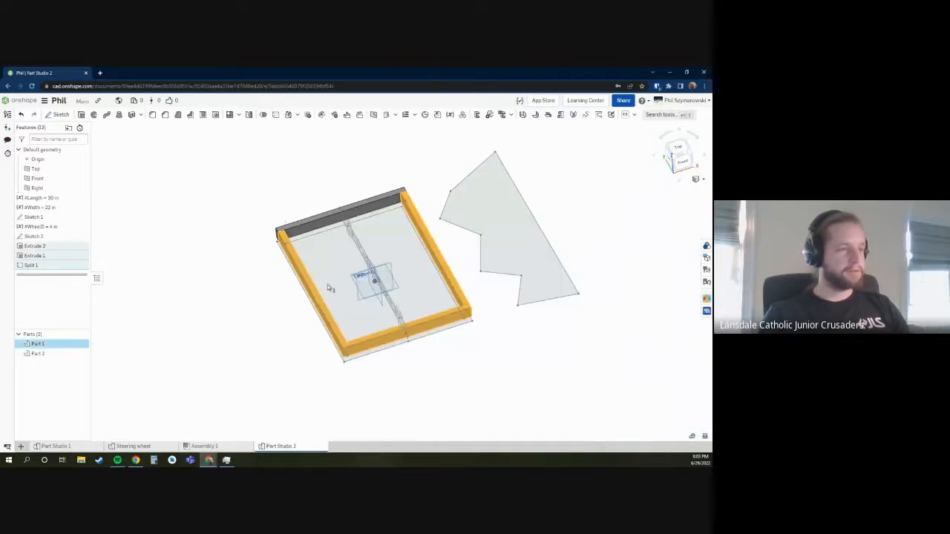
scroll(343, 291, up, 1)
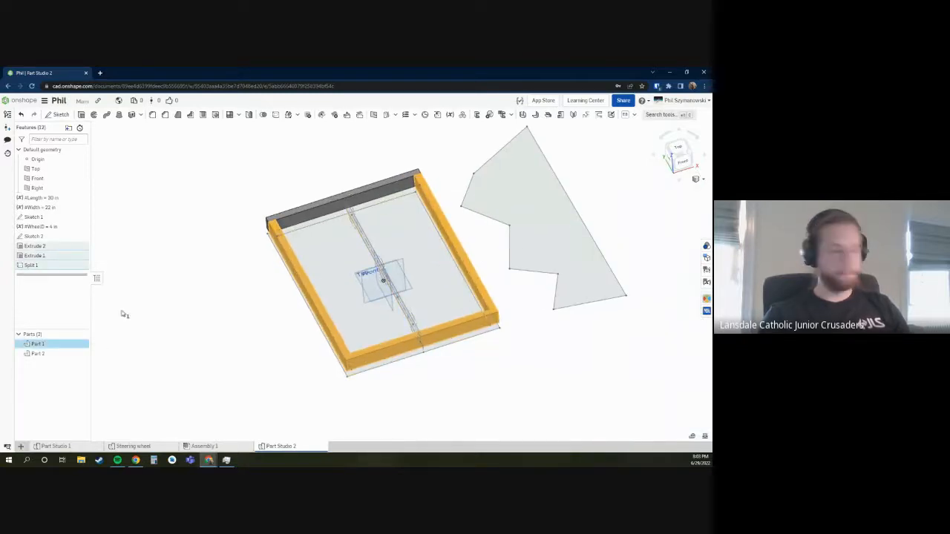
click(38, 353)
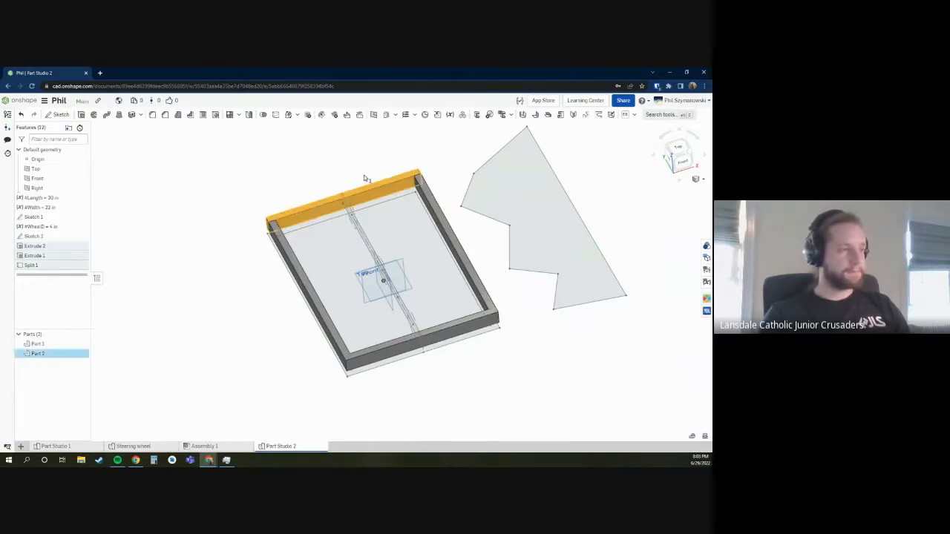
scroll(331, 178, up, 3)
right_drag(316, 191, 303, 298)
scroll(329, 186, down, 3)
scroll(331, 188, up, 1)
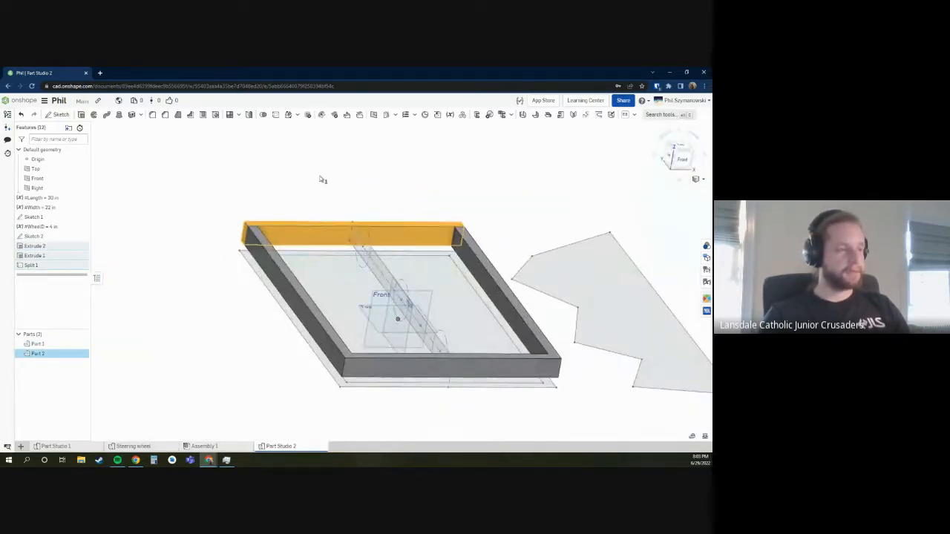
- Edit Split 1 to use the inner face of the frame's front end member as the splitting entity
click(322, 202)
right_click(33, 265)
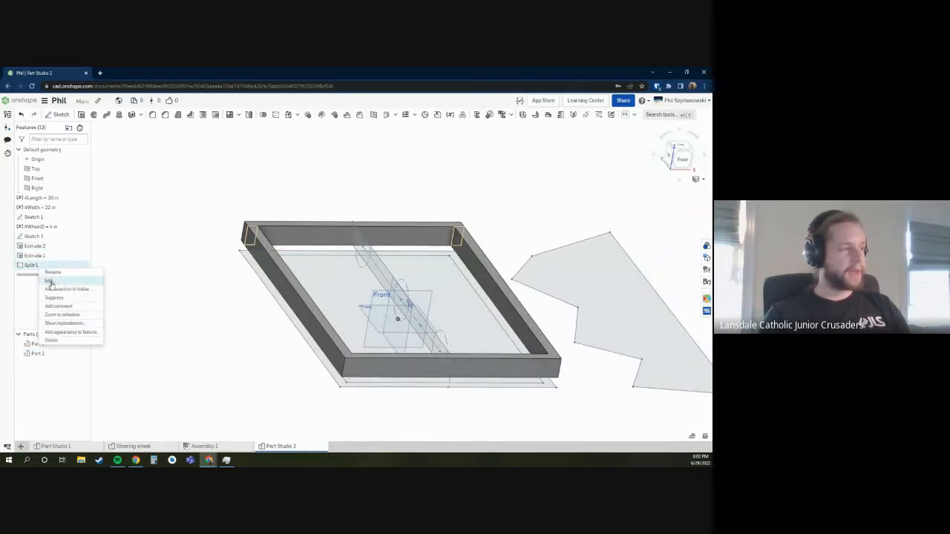
click(49, 281)
right_drag(283, 314, 551, 284)
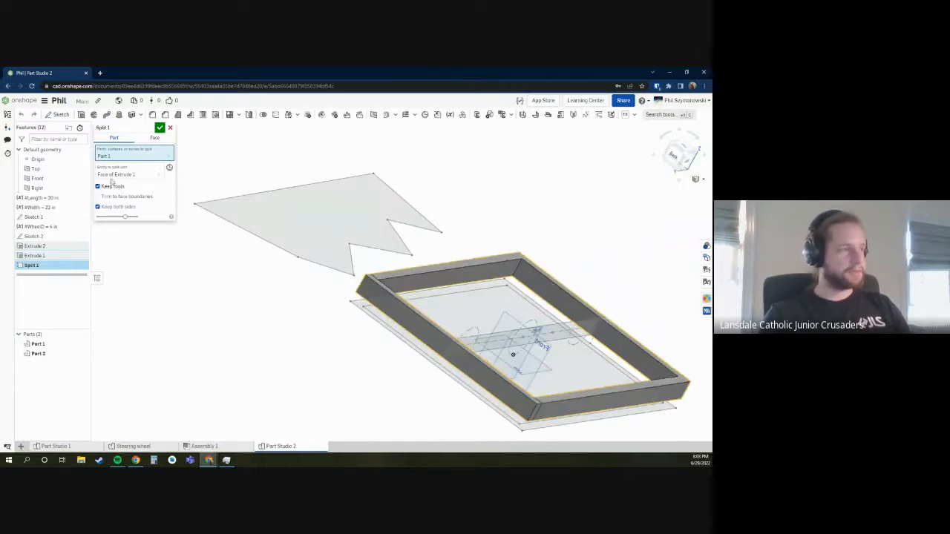
click(119, 173)
click(537, 292)
right_drag(435, 300, 182, 175)
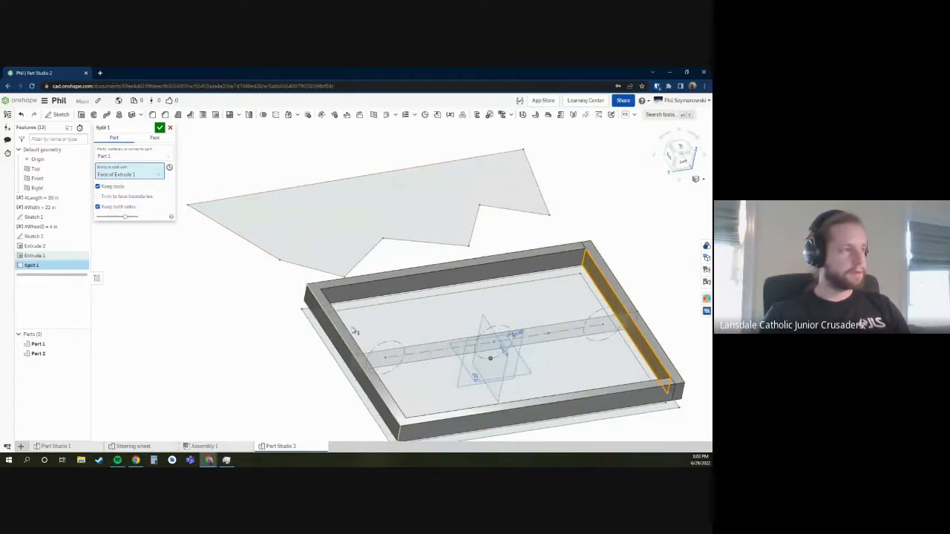
mouse_move(282, 282)
right_down()
mouse_move(321, 325)
mouse_move(431, 303)
mouse_move(583, 297)
right_up()
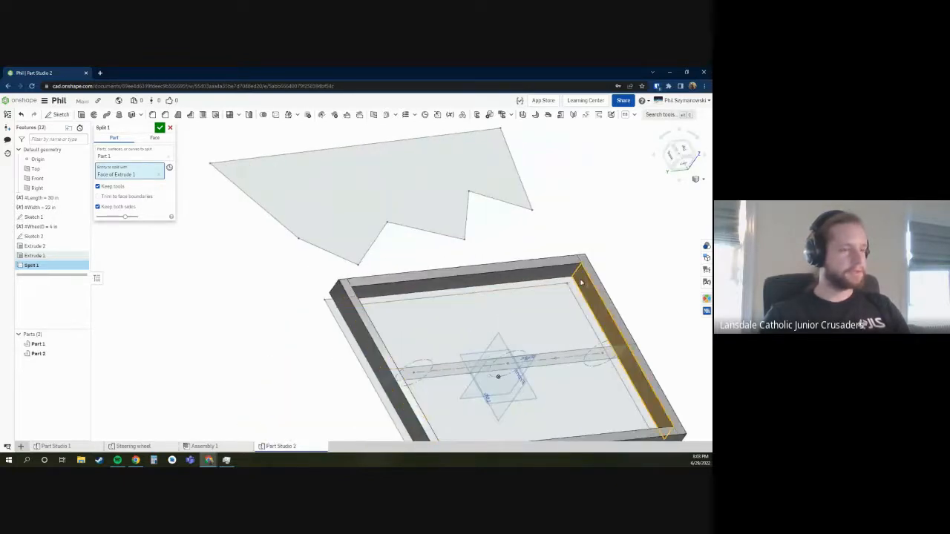
right_drag(401, 285, 244, 307)
scroll(338, 363, up, 4)
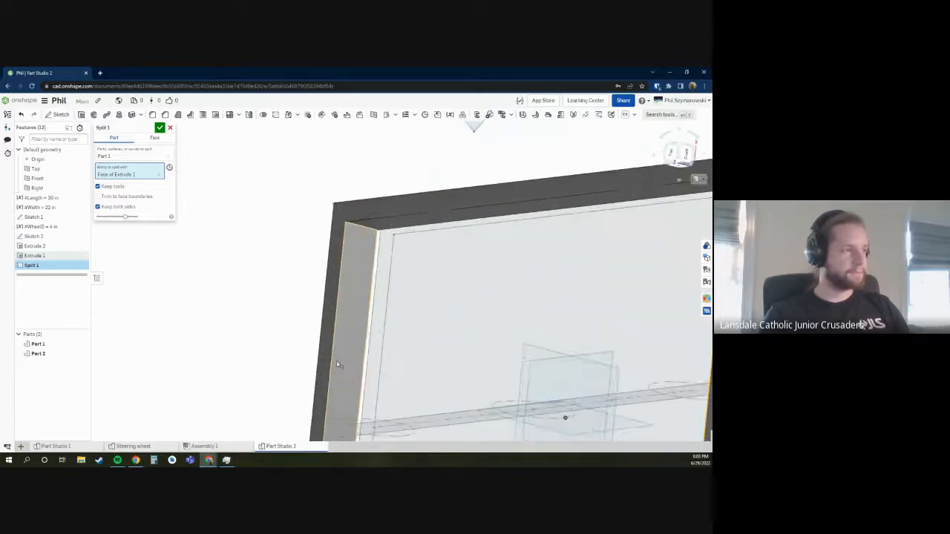
right_drag(338, 363, 160, 245)
scroll(308, 212, down, 5)
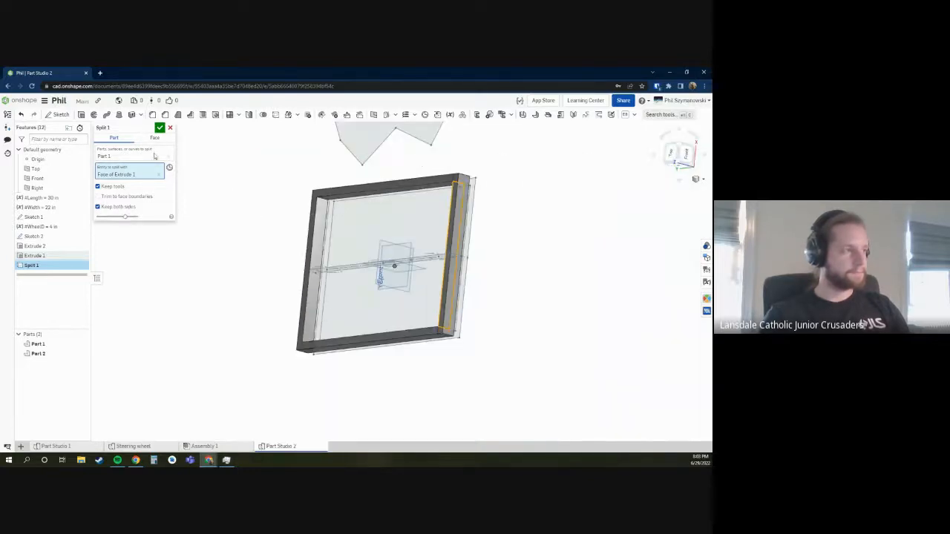
click(161, 128)
- Split Part 2 along the inner face of the frame's back end member with Keep both sides enabled
right_drag(185, 150, 339, 174)
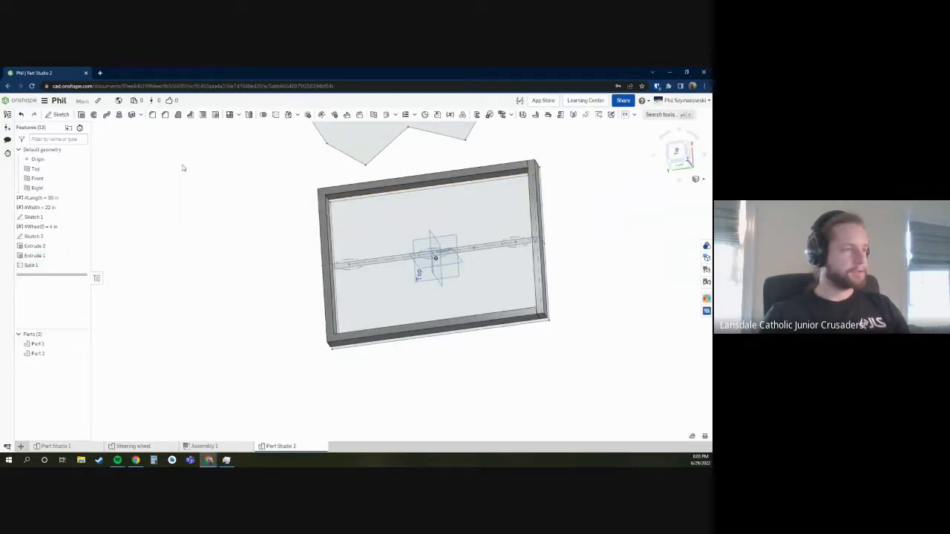
right_drag(336, 290, 312, 282)
scroll(407, 262, up, 5)
mouse_move(411, 240)
right_down()
mouse_move(364, 208)
mouse_move(414, 221)
right_up()
scroll(414, 221, down, 4)
click(276, 115)
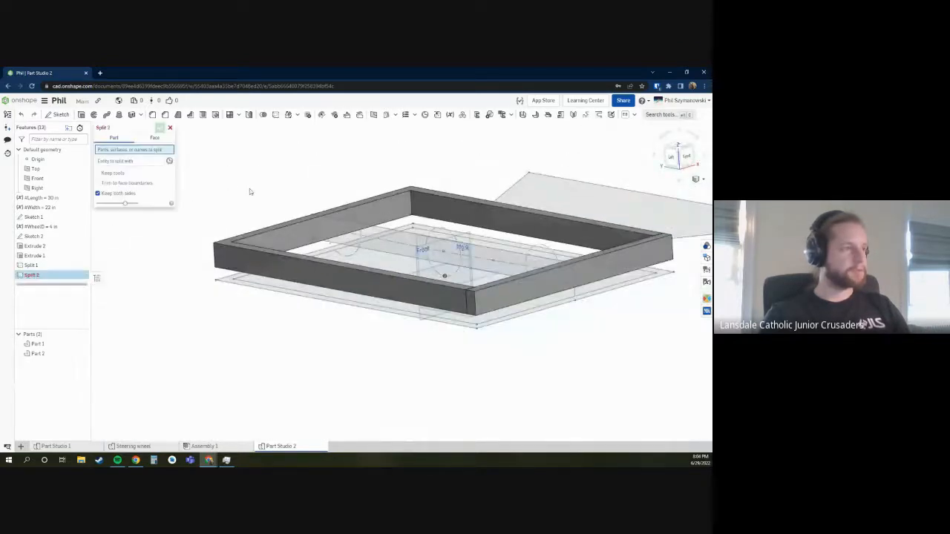
click(377, 209)
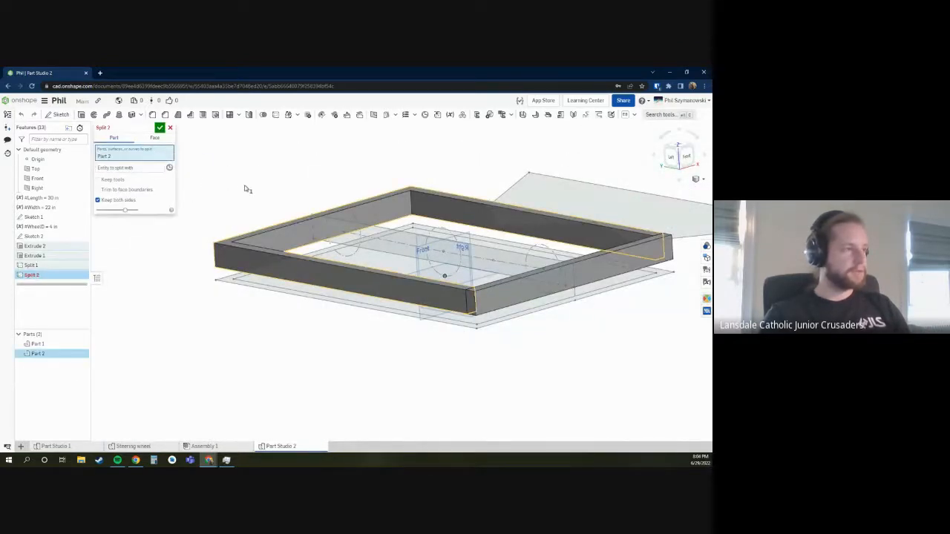
click(394, 215)
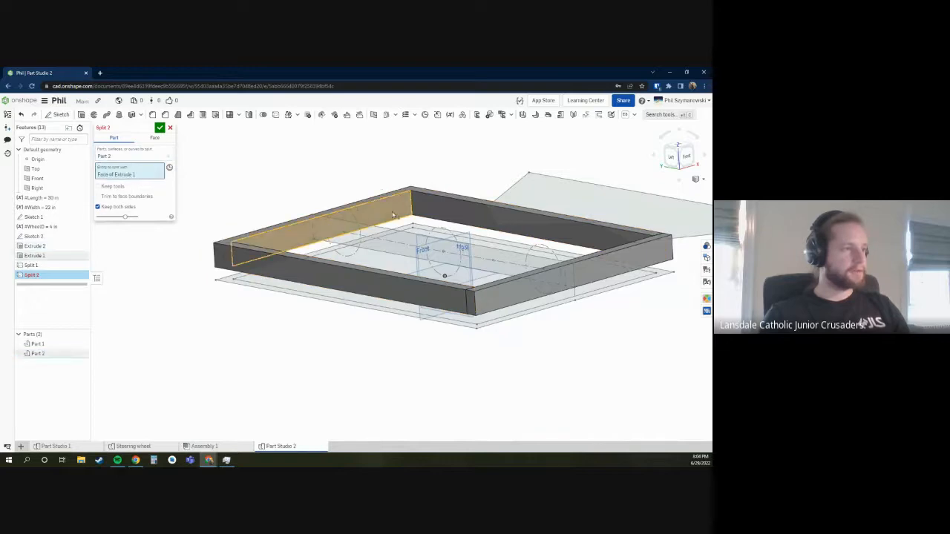
click(159, 128)
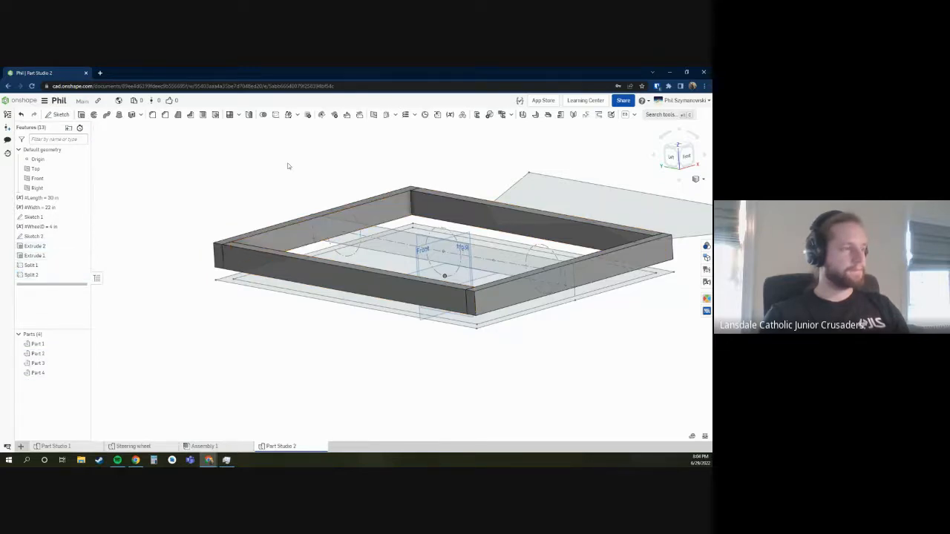
- Select Parts 1 to 4 one after another to examine which frame member each covers, and clear the selection
right_drag(288, 164, 309, 187)
scroll(301, 215, down, 4)
scroll(215, 209, up, 2)
right_drag(334, 252, 282, 297)
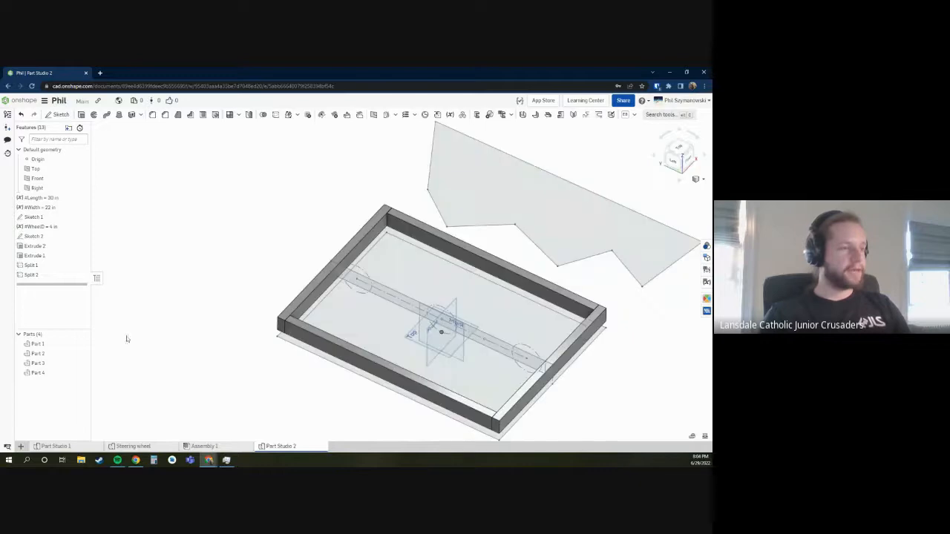
click(37, 343)
click(37, 354)
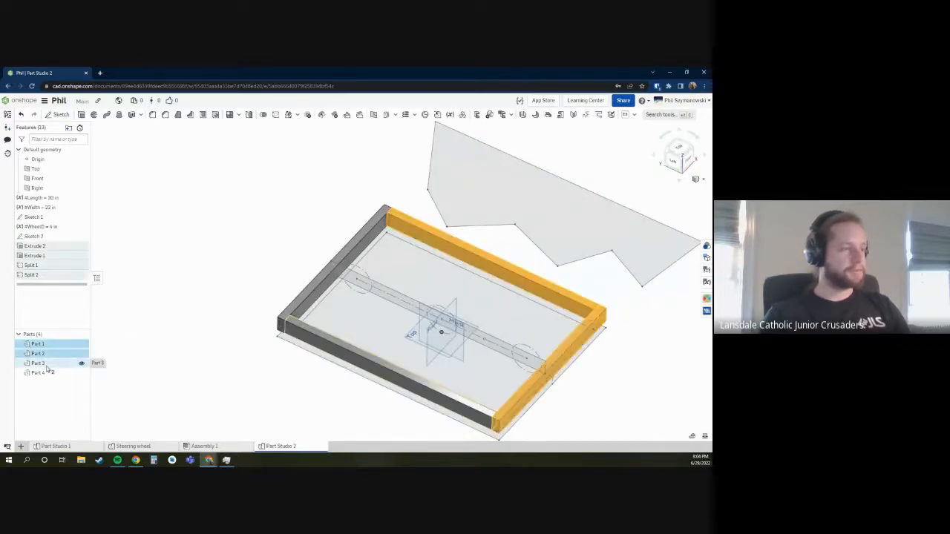
click(43, 363)
click(44, 373)
click(190, 243)
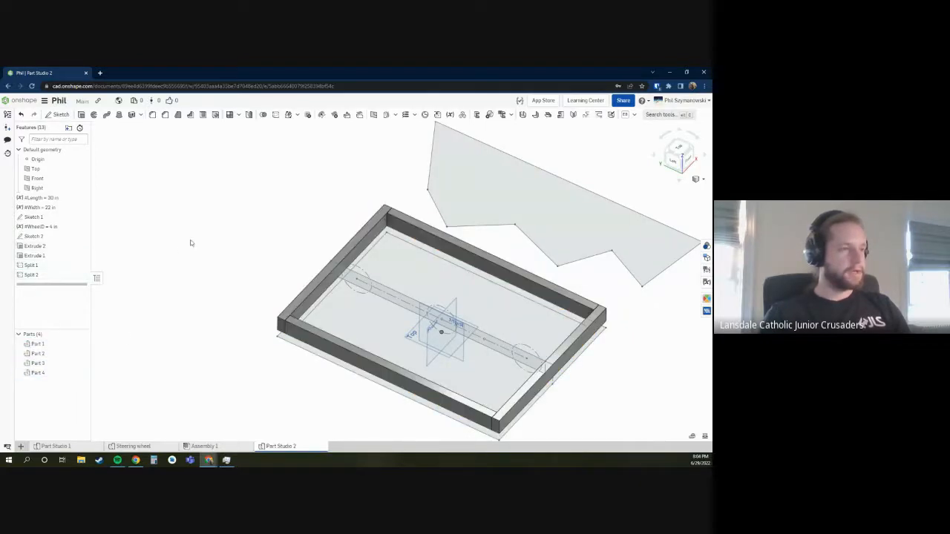
- Delete the stray zigzag outline beside the frame rectangle from Sketch 1 and close the sketch
mouse_move(361, 260)
right_down()
mouse_move(365, 268)
mouse_move(372, 255)
right_up()
drag(204, 185, 311, 184)
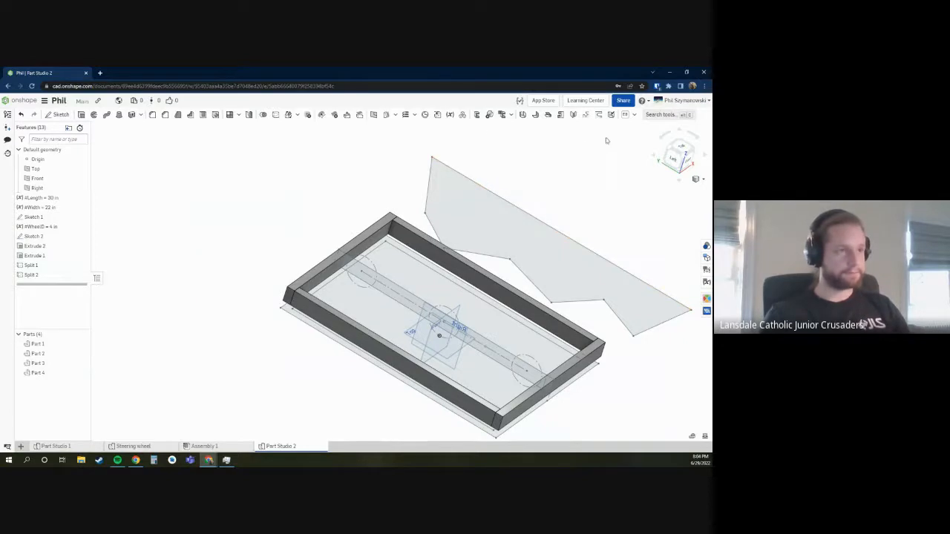
right_drag(351, 196, 469, 289)
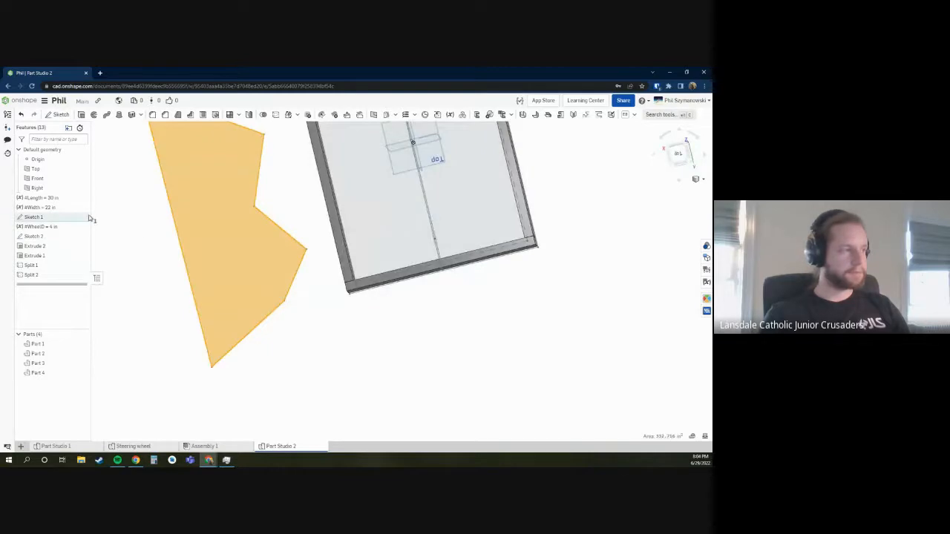
double_click(33, 217)
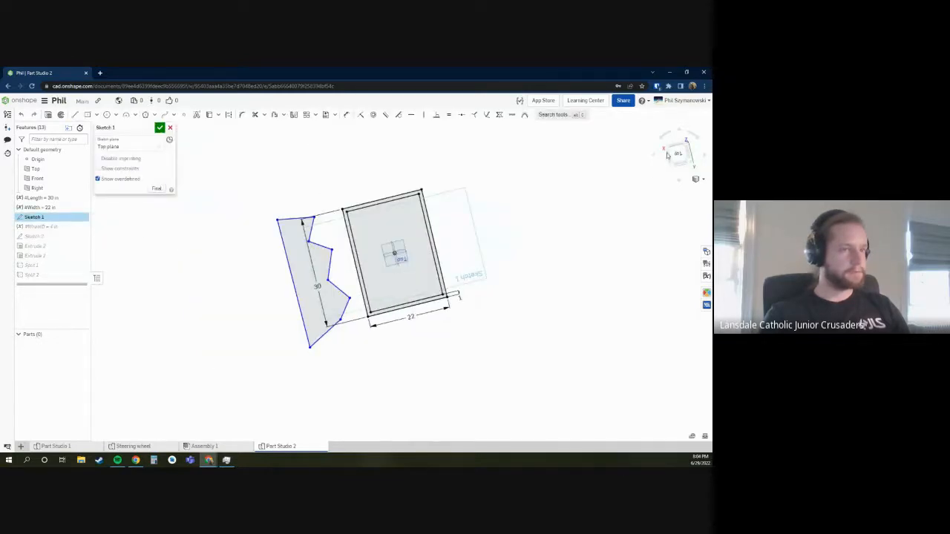
click(675, 153)
drag(465, 175, 619, 401)
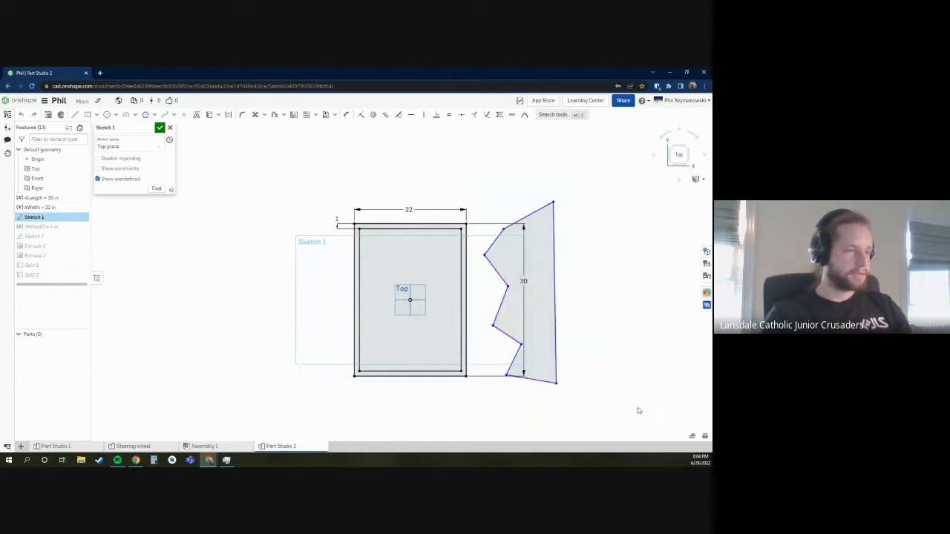
key(Delete)
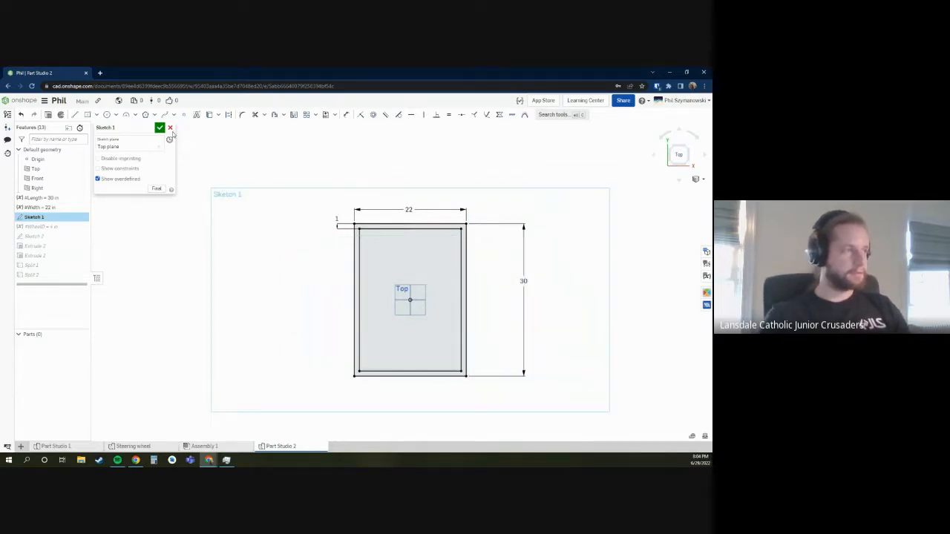
click(170, 128)
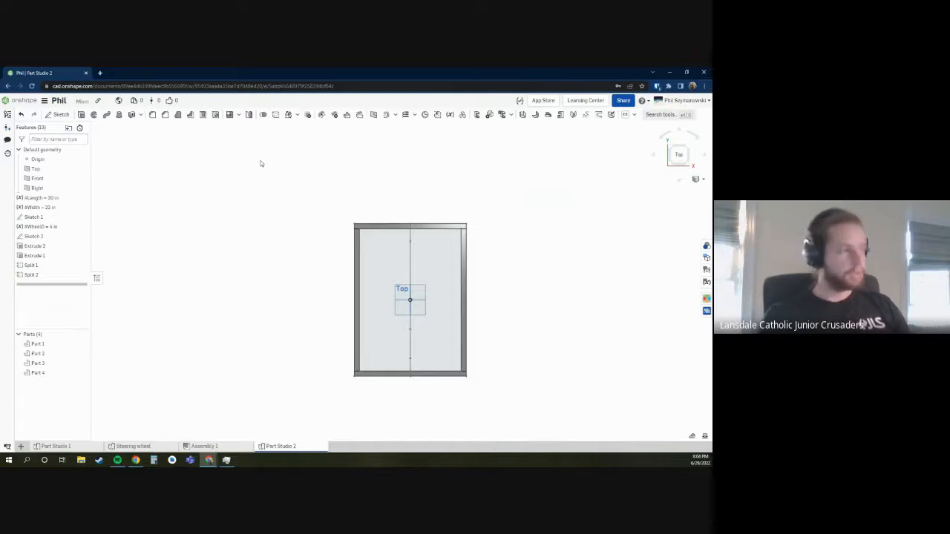
- Try the Add, Remove and Intersect operations on Extrude 2 and cancel the edit
mouse_move(249, 244)
right_down()
mouse_move(269, 186)
mouse_move(258, 230)
right_up()
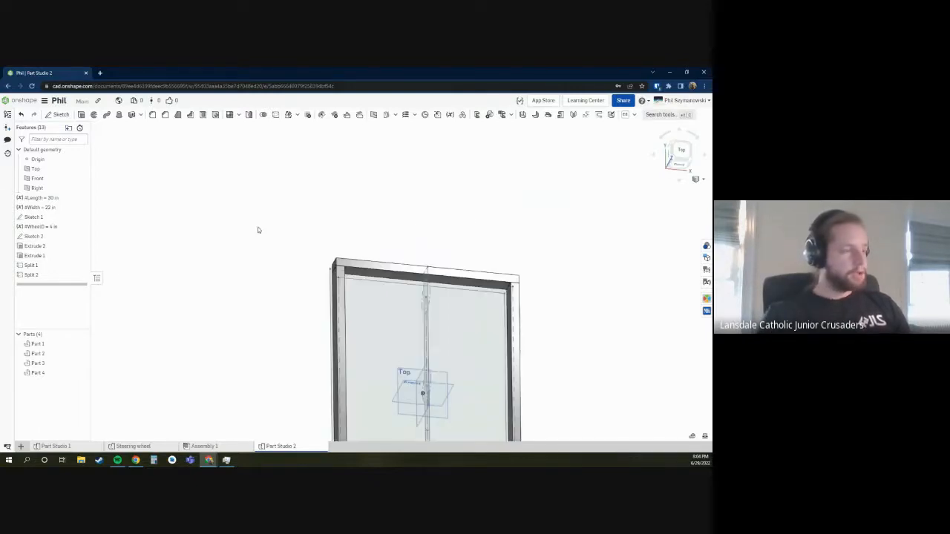
double_click(36, 246)
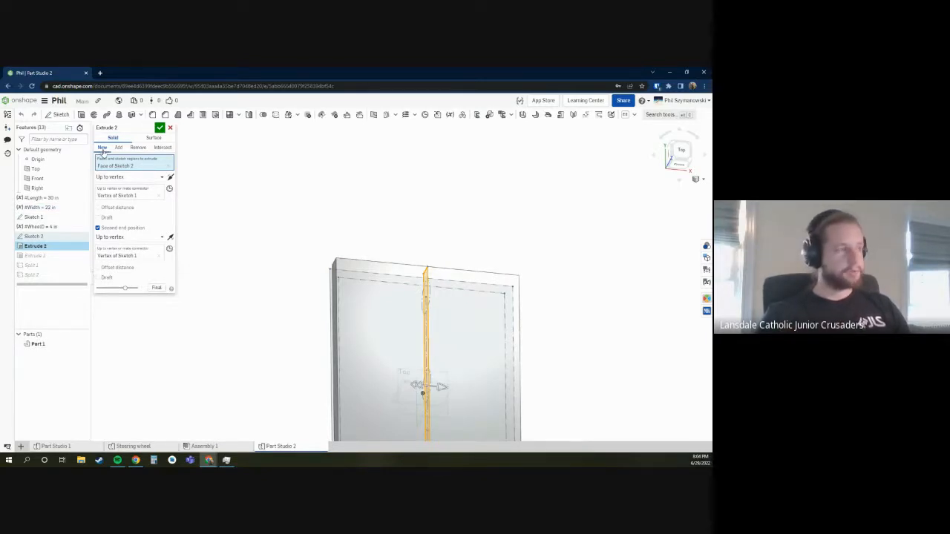
click(120, 148)
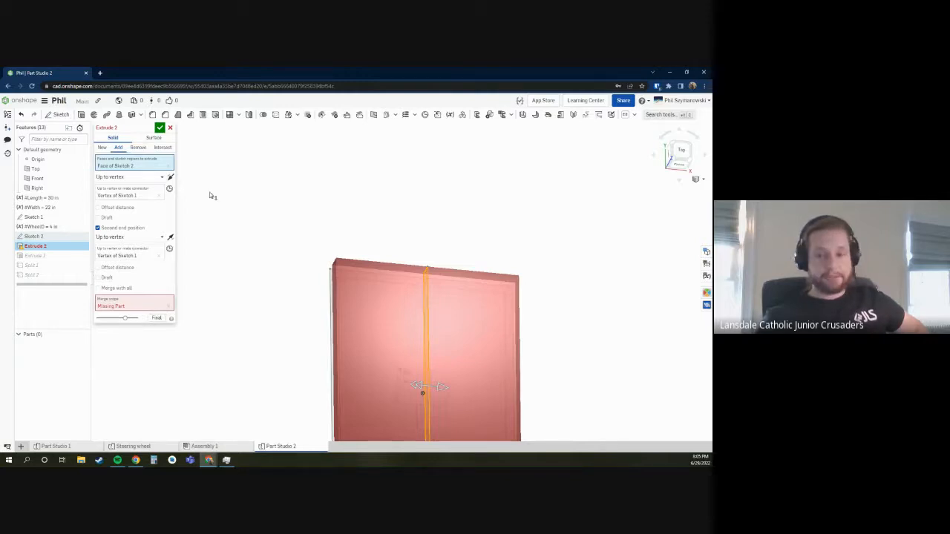
click(138, 147)
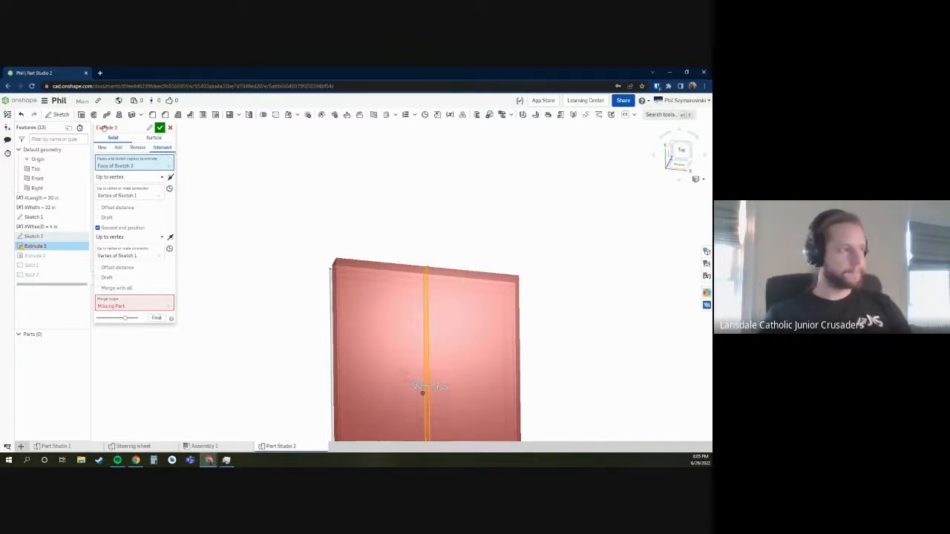
click(170, 129)
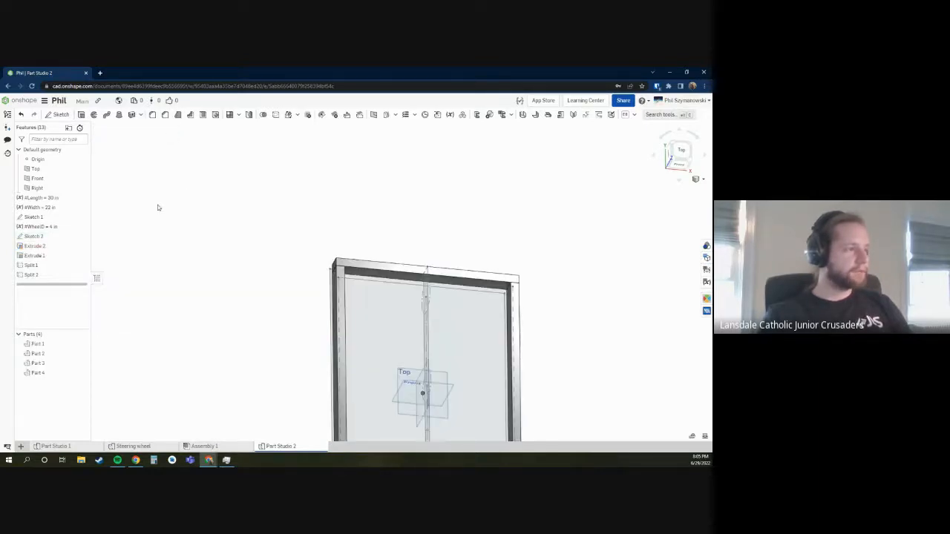
- Sketch a circle about 31.3 in in diameter on the Top plane, centred on the origin, and finish the sketch
right_click(39, 171)
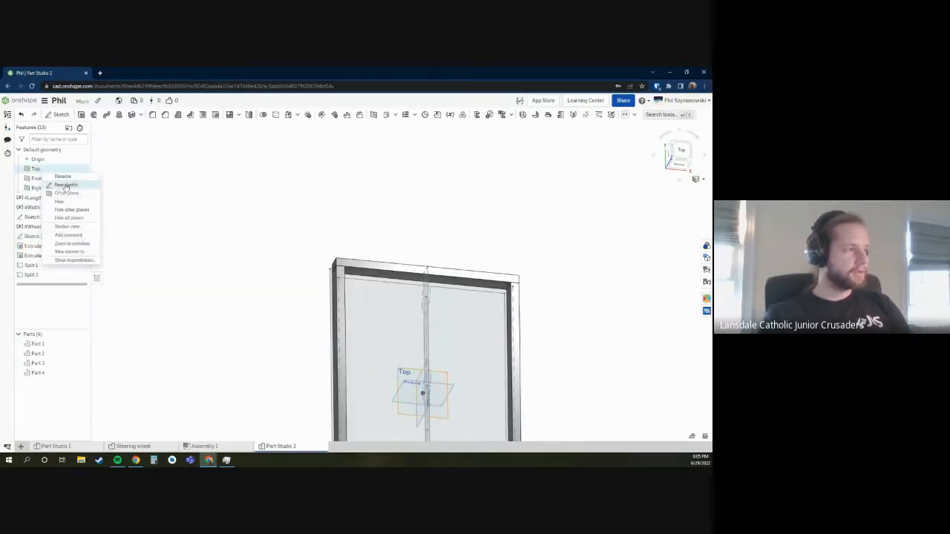
click(66, 185)
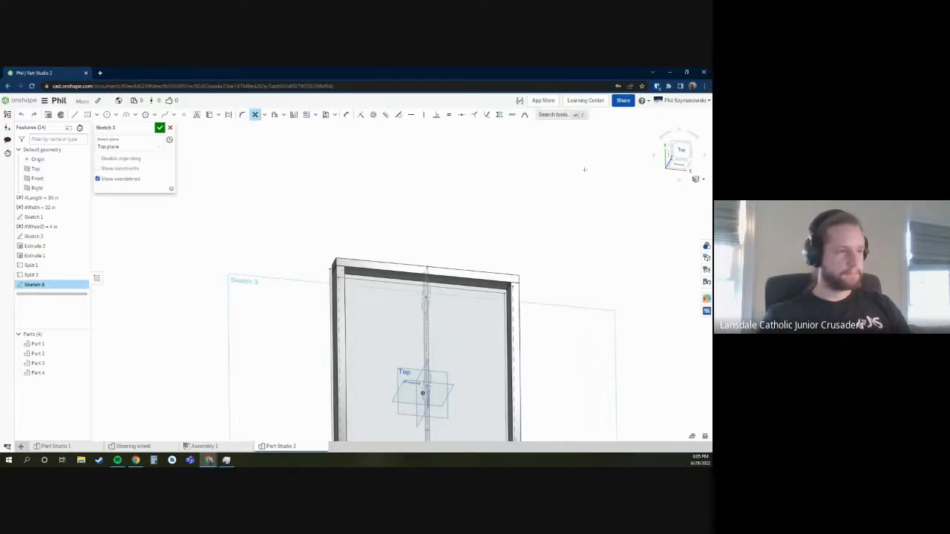
scroll(476, 200, down, 5)
key(b)
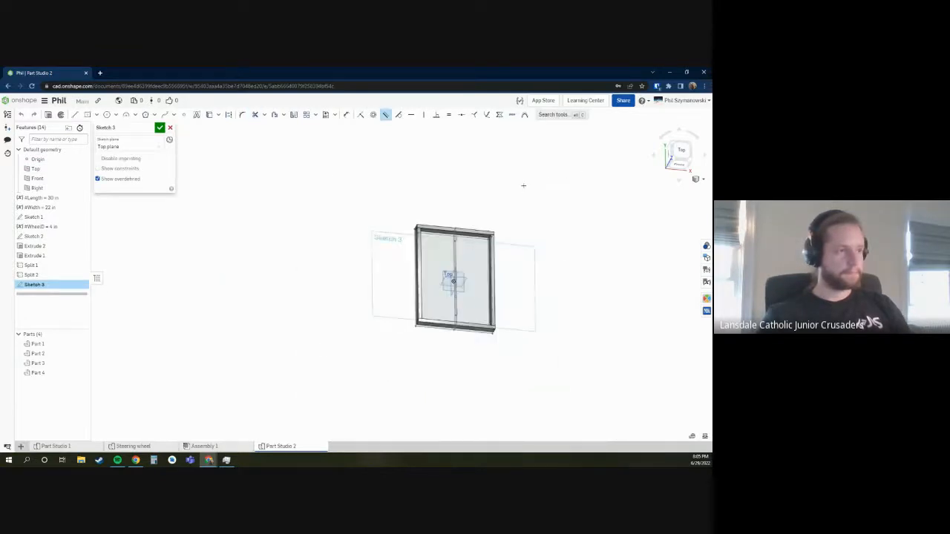
key(n)
key(Escape)
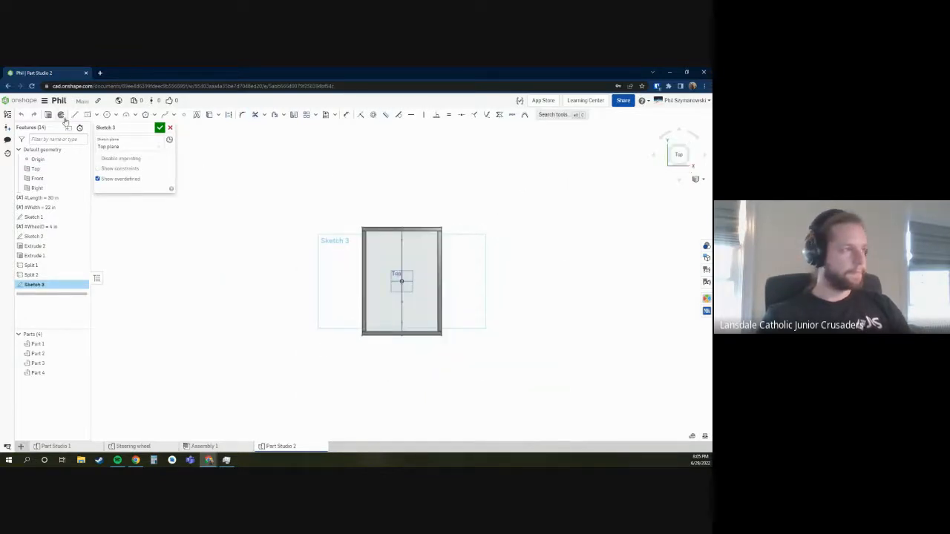
click(107, 115)
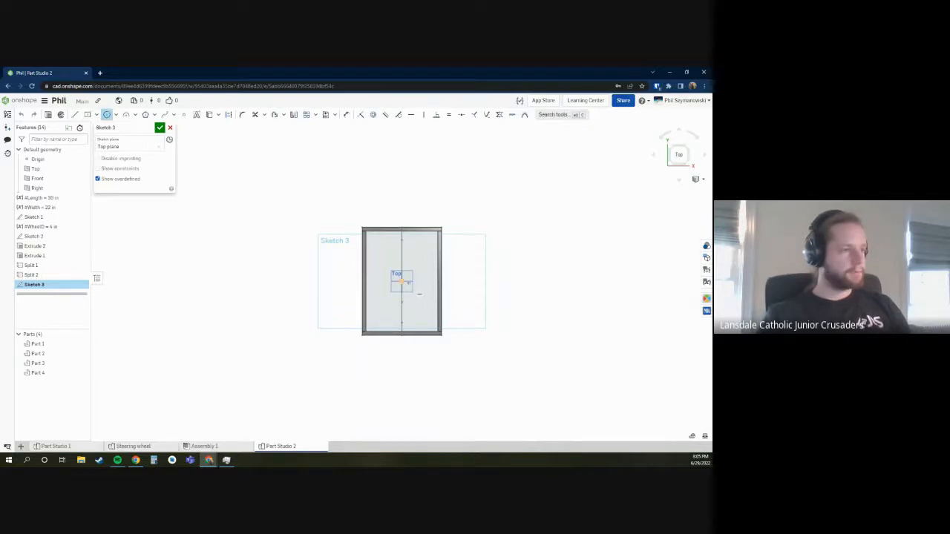
click(401, 281)
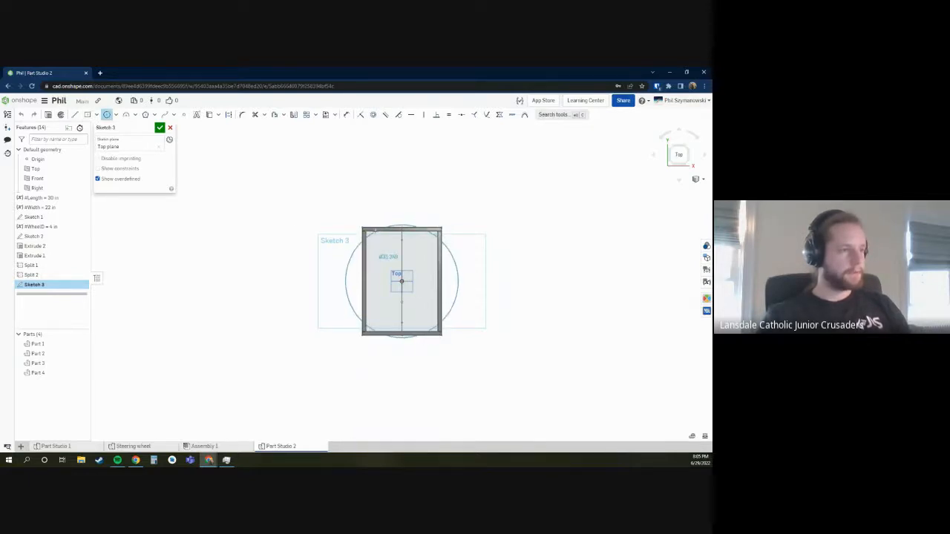
click(375, 231)
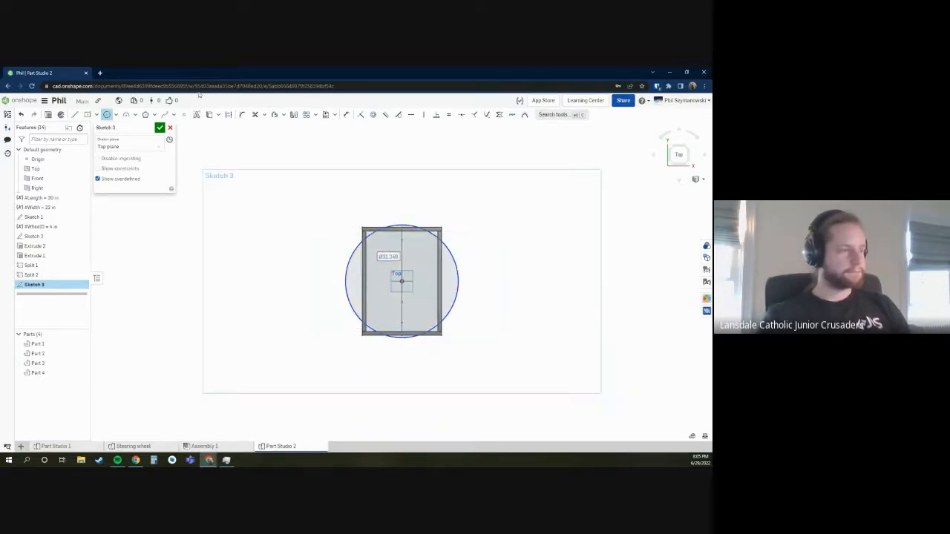
click(160, 128)
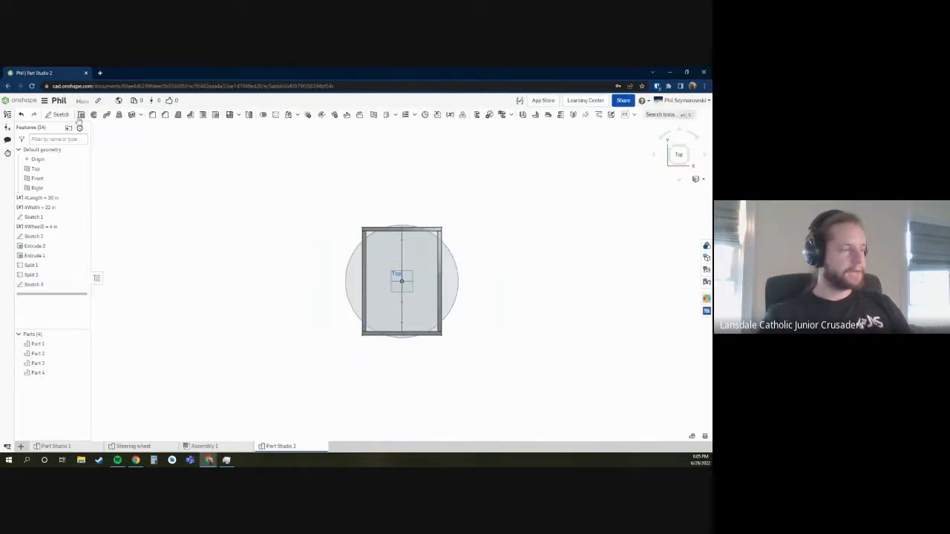
- Start an Extrude of the Sketch 3 circle using the Intersect operation and the Through all end type
click(82, 115)
click(159, 148)
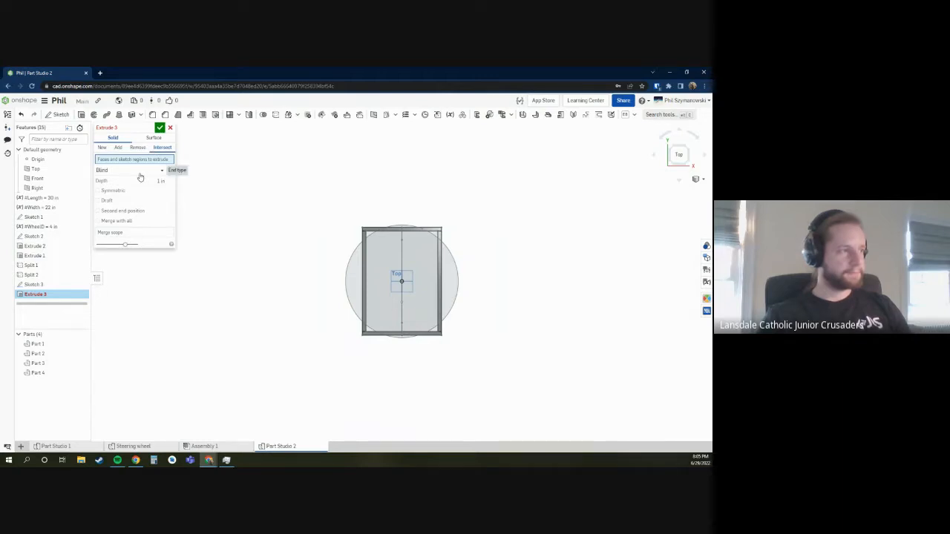
click(39, 287)
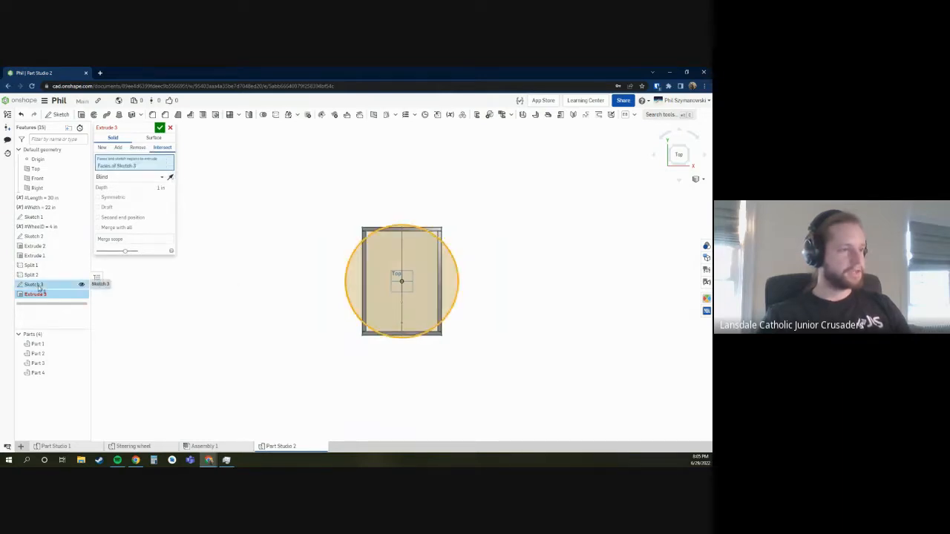
scroll(349, 256, up, 4)
right_drag(385, 285, 357, 289)
click(147, 178)
click(119, 237)
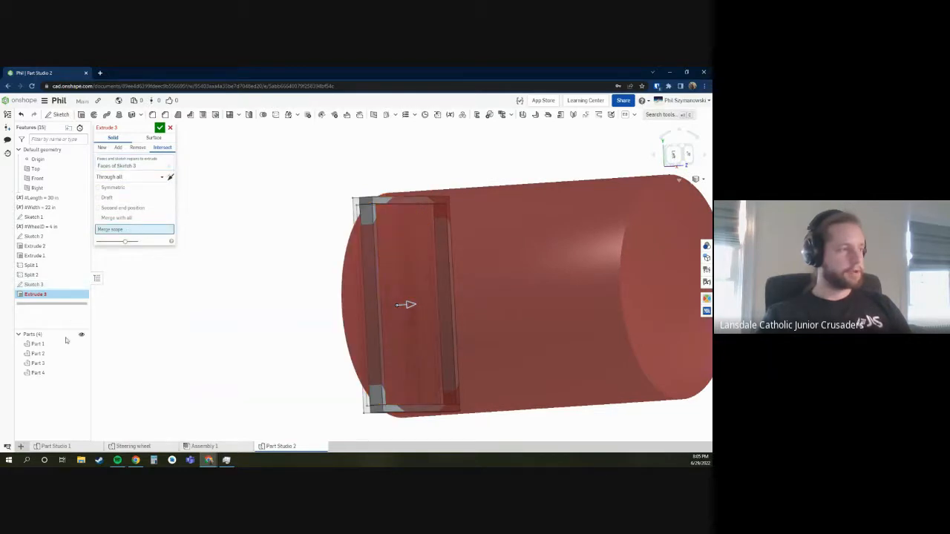
- Add Parts 1 to 4 to the merge scope of the Intersect extrusion
click(45, 343)
click(46, 354)
click(46, 363)
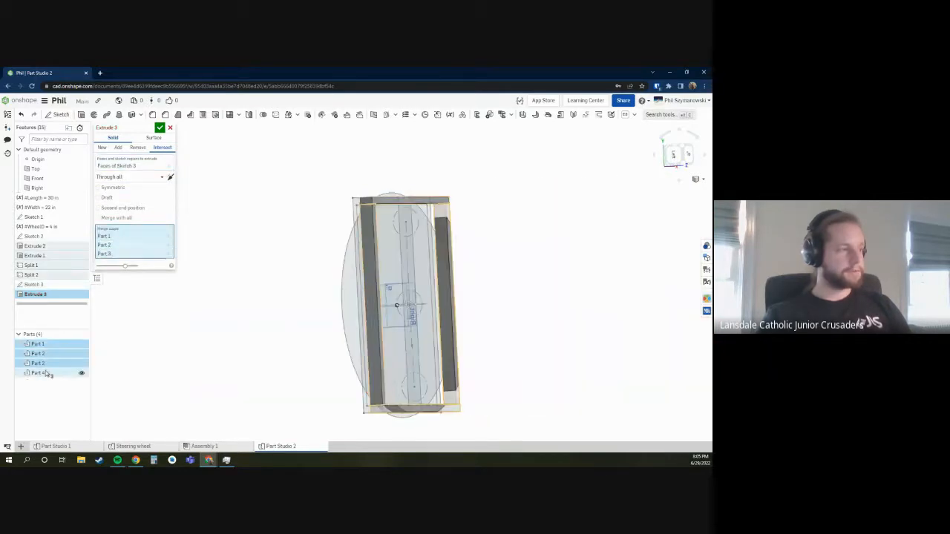
click(46, 374)
- Examine the Intersect preview on all four frame members and their corners from several angles
right_drag(358, 256, 313, 224)
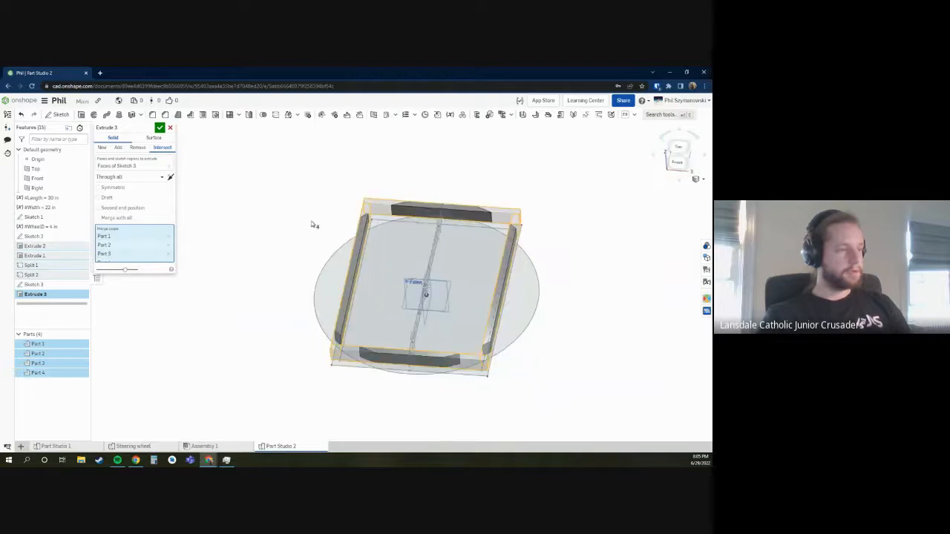
scroll(360, 186, up, 5)
scroll(536, 200, up, 4)
right_drag(323, 338, 323, 253)
scroll(361, 231, down, 5)
scroll(283, 371, up, 5)
right_drag(283, 370, 197, 313)
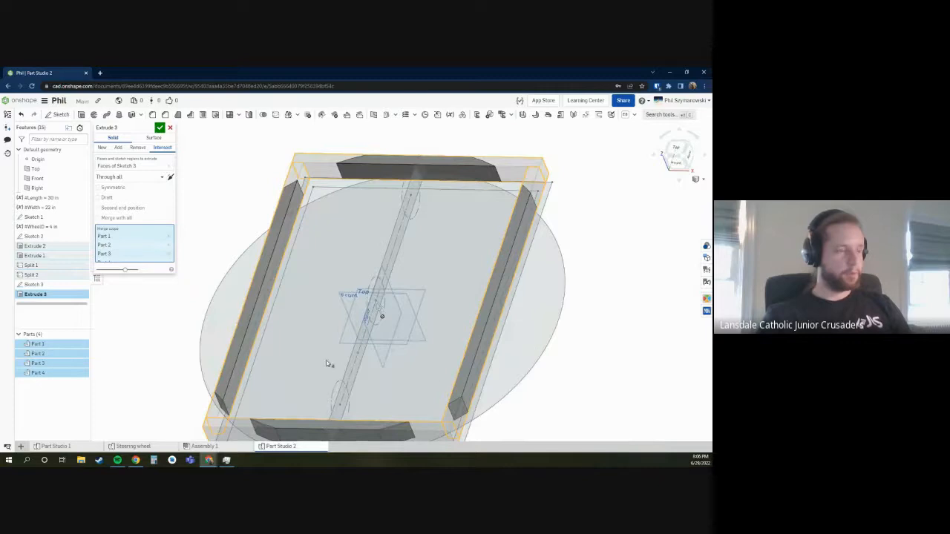
right_drag(410, 232, 467, 227)
- Preview the circle's extrusion with the New and Remove operations, and return it to Intersect
click(102, 148)
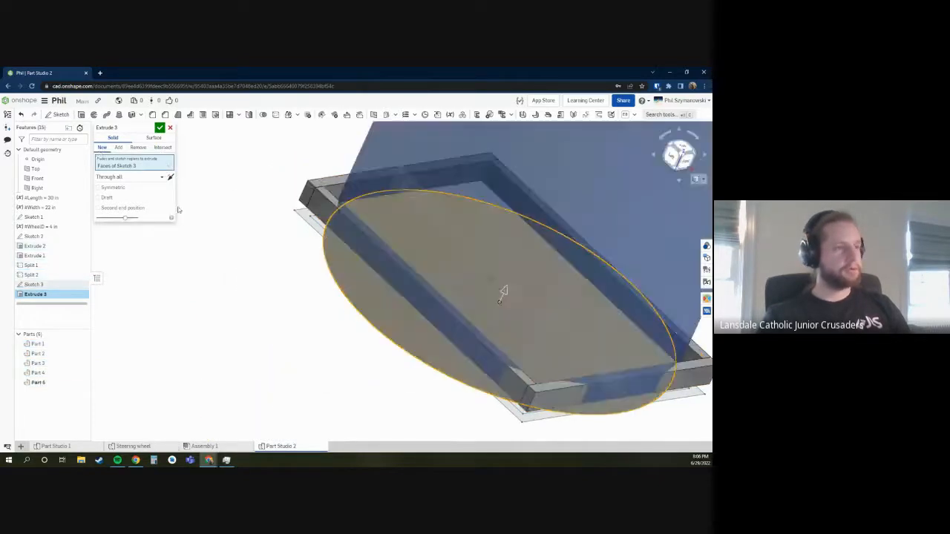
scroll(312, 358, down, 4)
right_drag(335, 358, 199, 293)
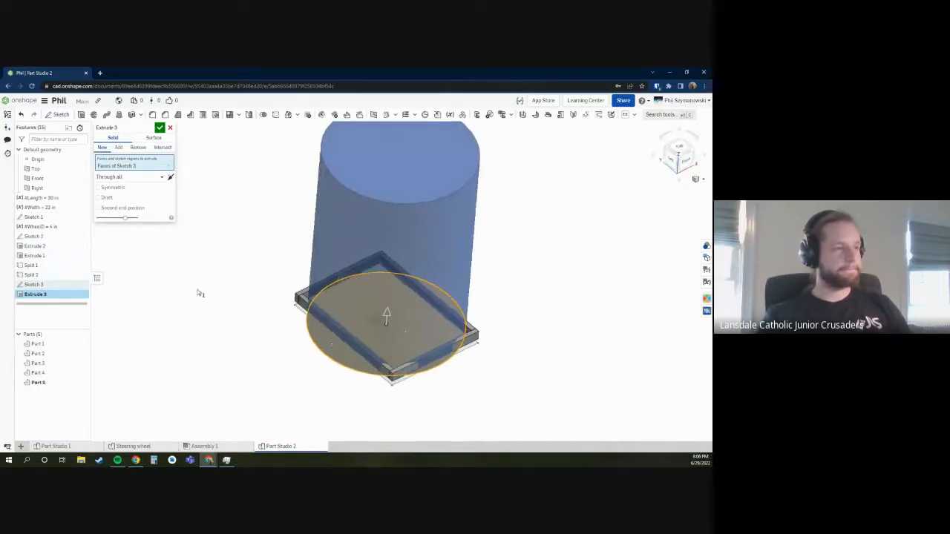
click(138, 148)
scroll(379, 265, up, 5)
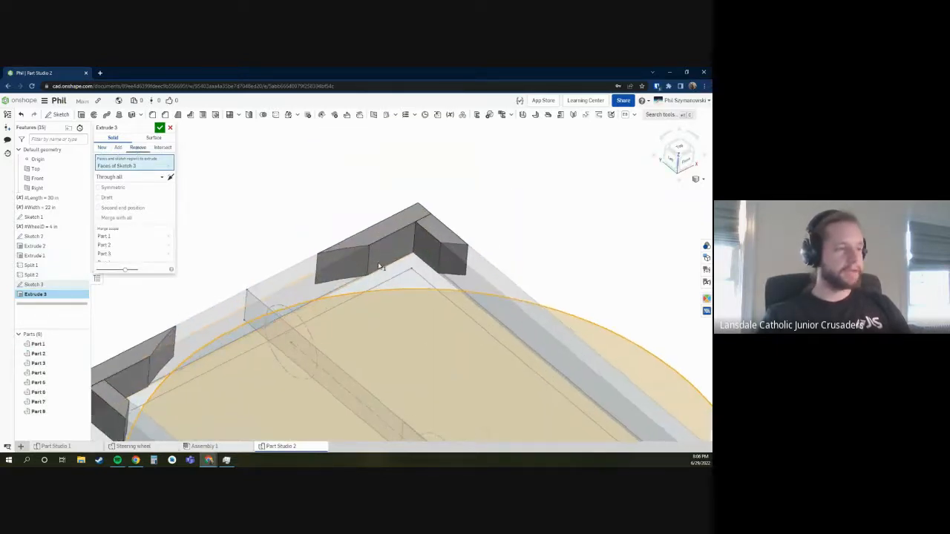
scroll(218, 286, down, 5)
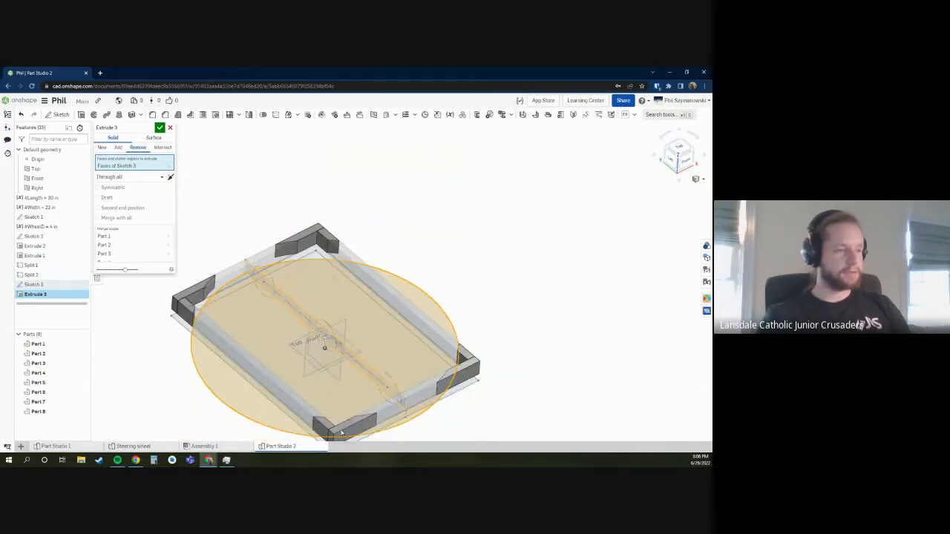
click(165, 148)
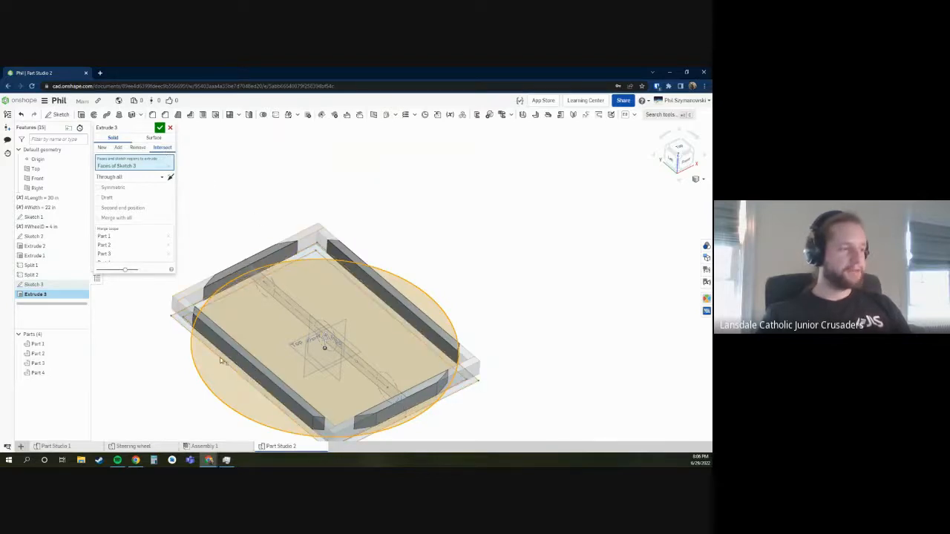
- Inspect the frame corners cut by the circle and make the Through all Intersect extrusion symmetric
scroll(180, 285, up, 5)
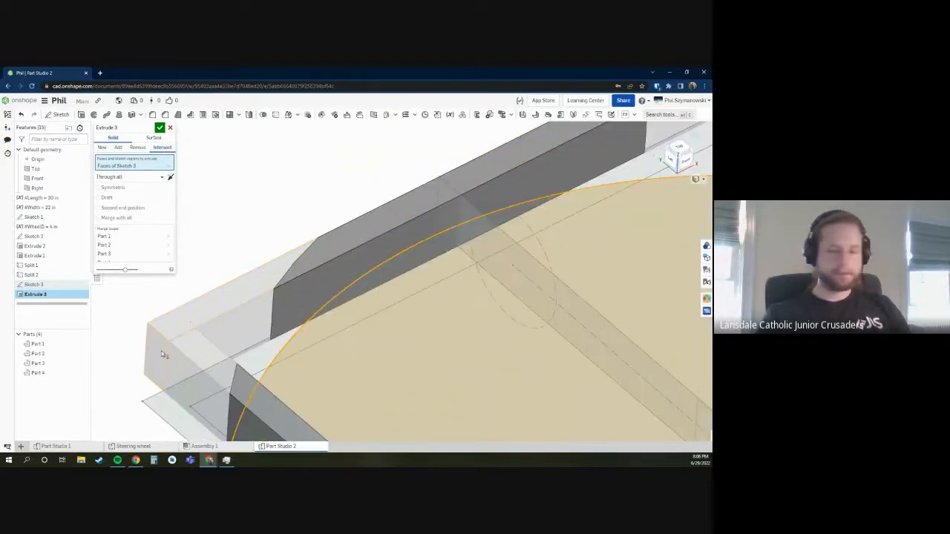
key(f)
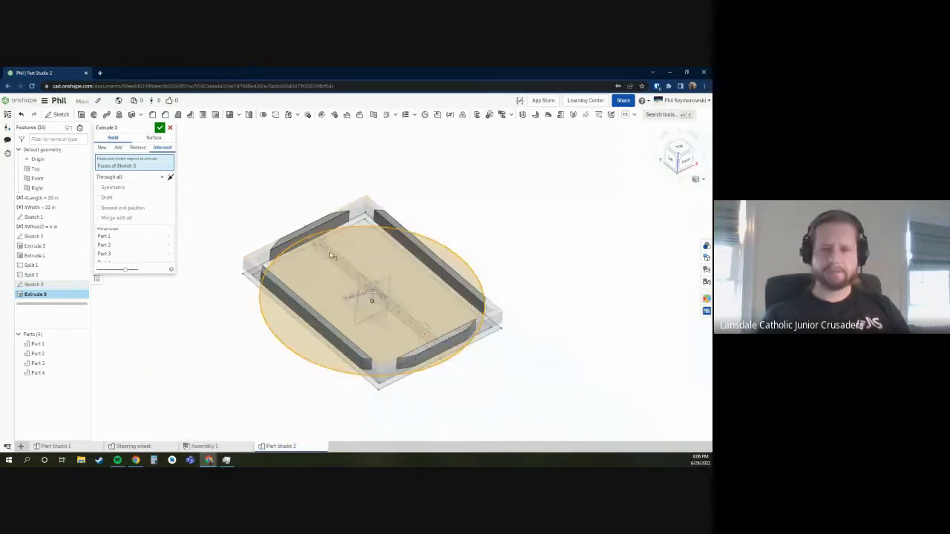
scroll(156, 256, down, 1)
scroll(250, 250, up, 4)
scroll(255, 257, down, 3)
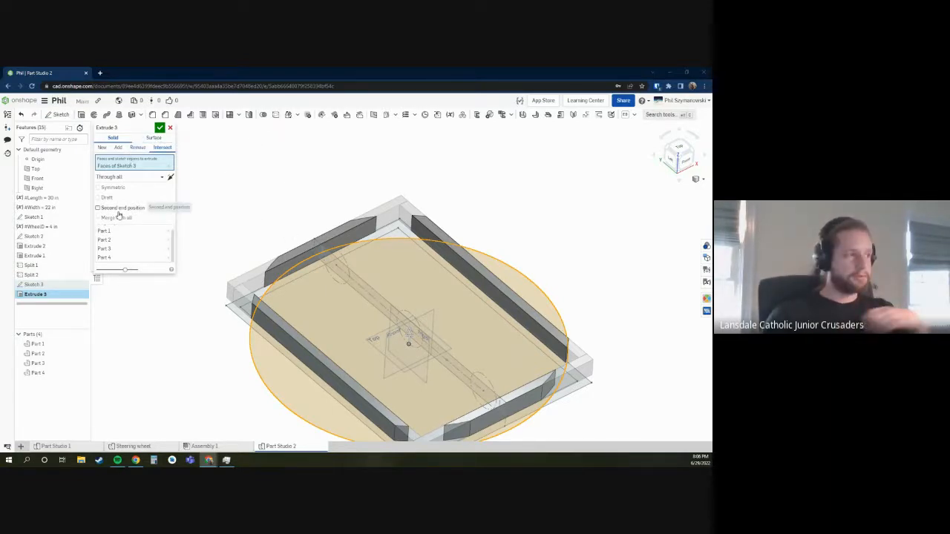
click(99, 187)
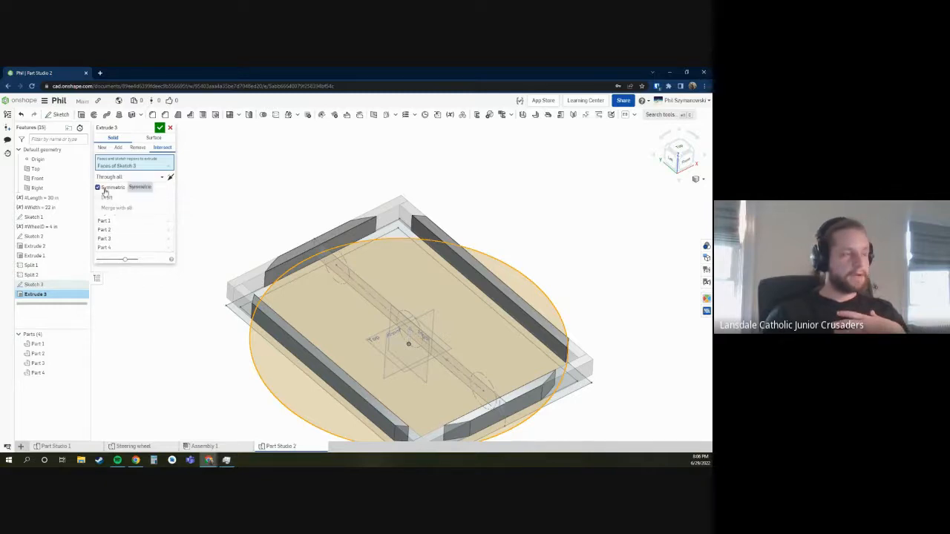
- Switch the symmetric extrusion to the New operation and examine the full cylinder around the frame
click(103, 148)
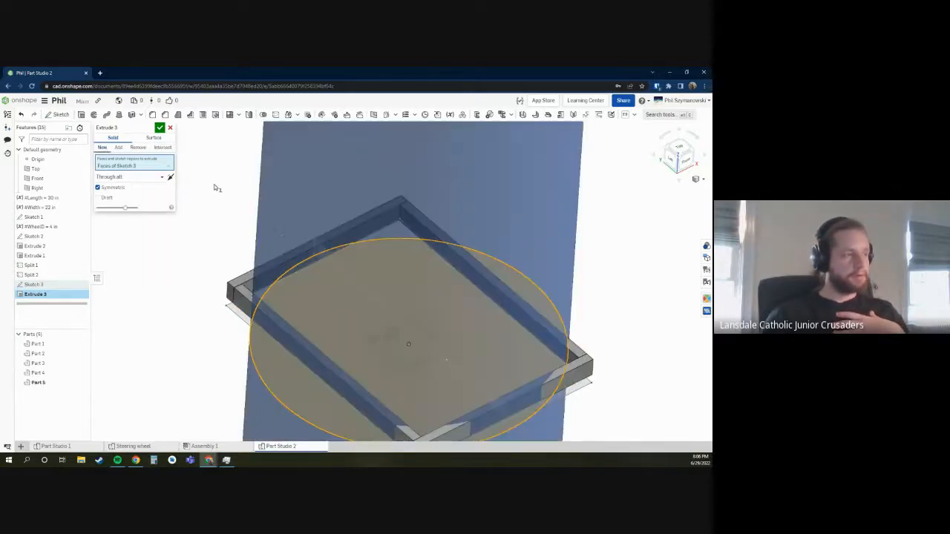
scroll(410, 204, down, 7)
right_drag(424, 239, 405, 213)
scroll(406, 211, up, 3)
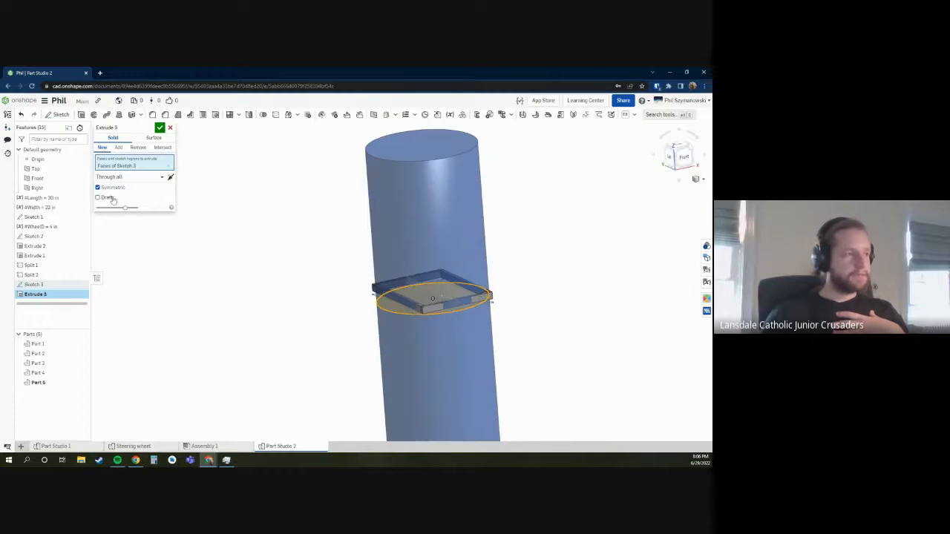
- Set the symmetric extrusion of the Sketch 3 circle to a Blind end type with a 10 in depth
right_drag(405, 281, 432, 260)
click(149, 176)
click(124, 187)
click(137, 188)
key(Return)
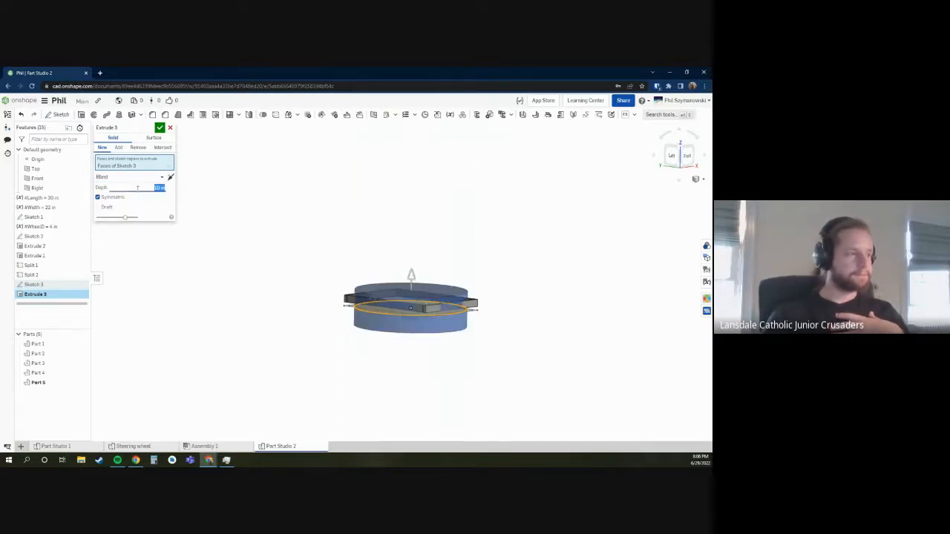
scroll(346, 242, up, 5)
right_drag(503, 424, 502, 418)
scroll(495, 307, down, 4)
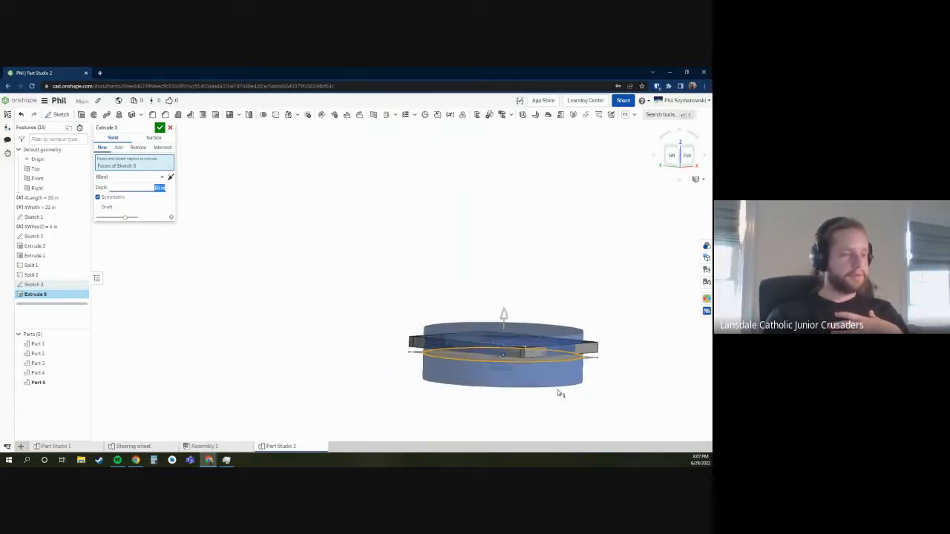
scroll(546, 366, up, 4)
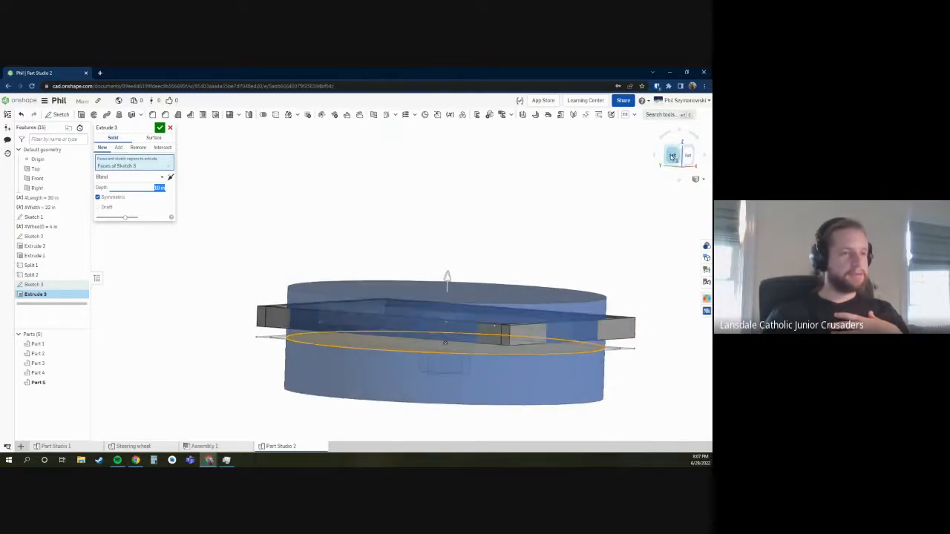
click(671, 156)
scroll(475, 282, down, 4)
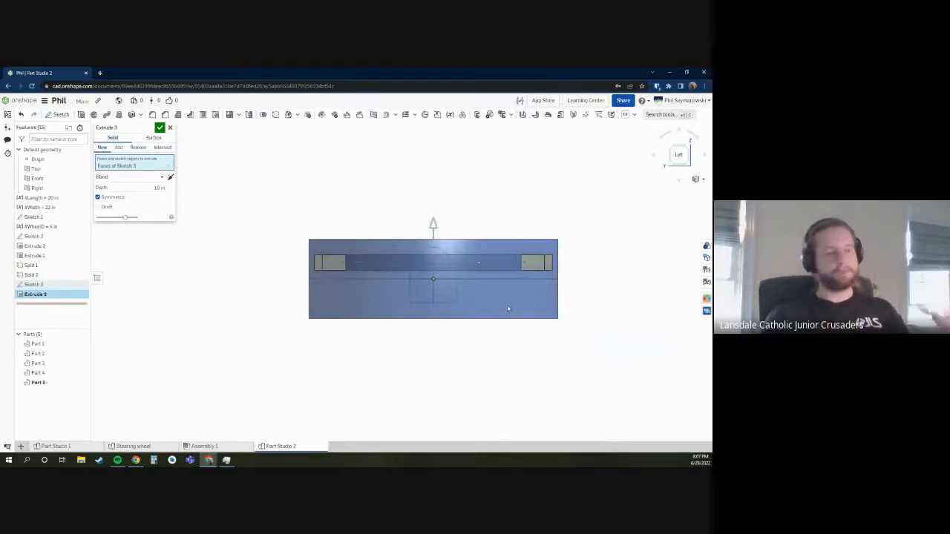
- Apply a 45-degree draft to the circle's extrusion
click(113, 206)
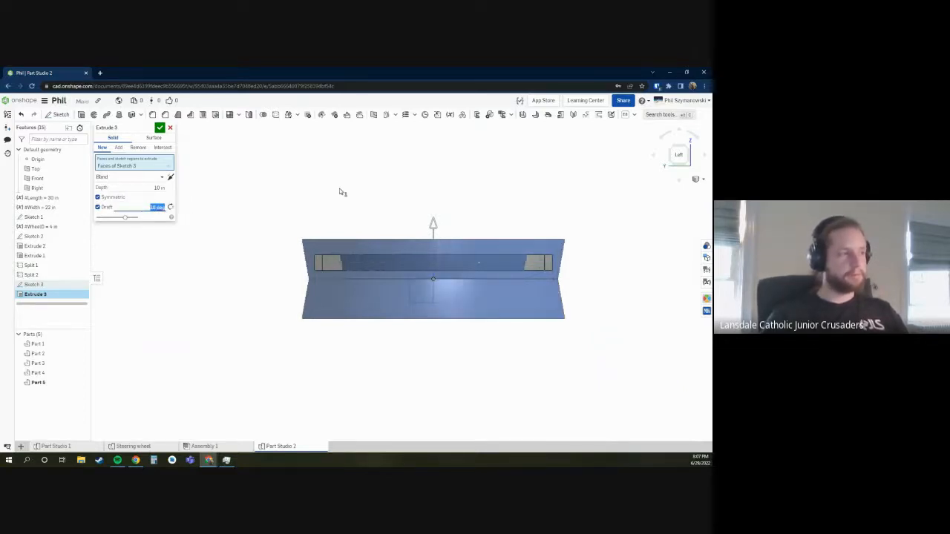
scroll(520, 267, up, 5)
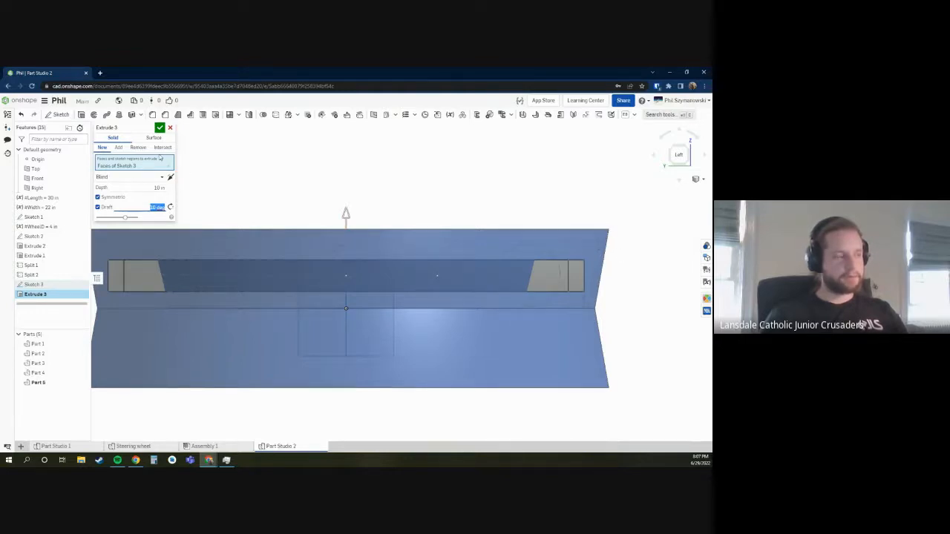
text(45)
scroll(225, 161, down, 4)
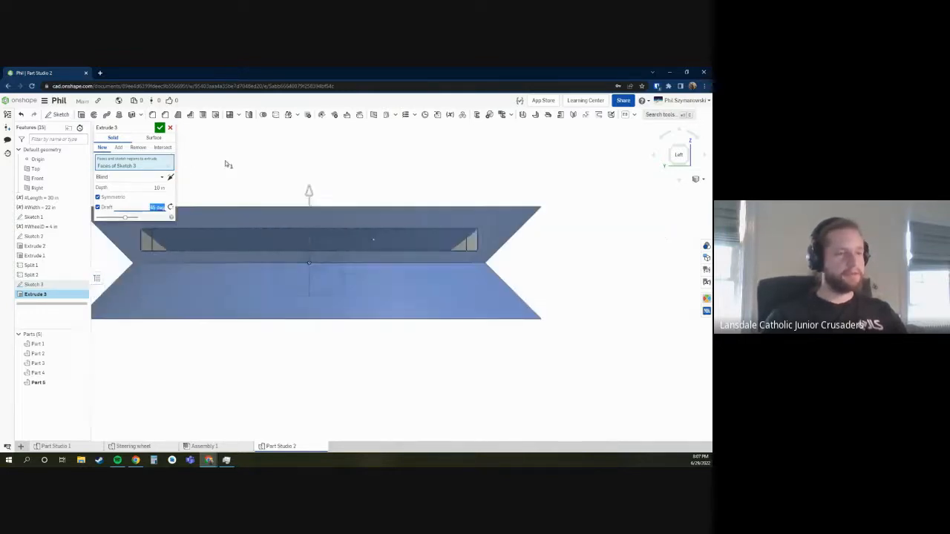
- Examine the drafted extrusion and its overlap with the rectangular frame from several sides
right_drag(259, 190, 232, 212)
scroll(319, 223, down, 3)
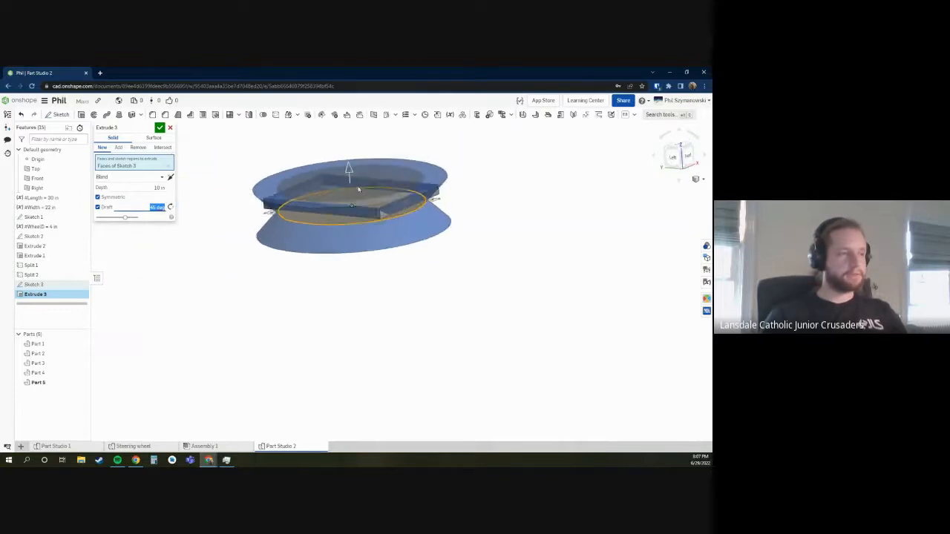
scroll(347, 165, up, 5)
scroll(346, 166, up, 4)
scroll(382, 338, down, 6)
right_drag(389, 261, 298, 277)
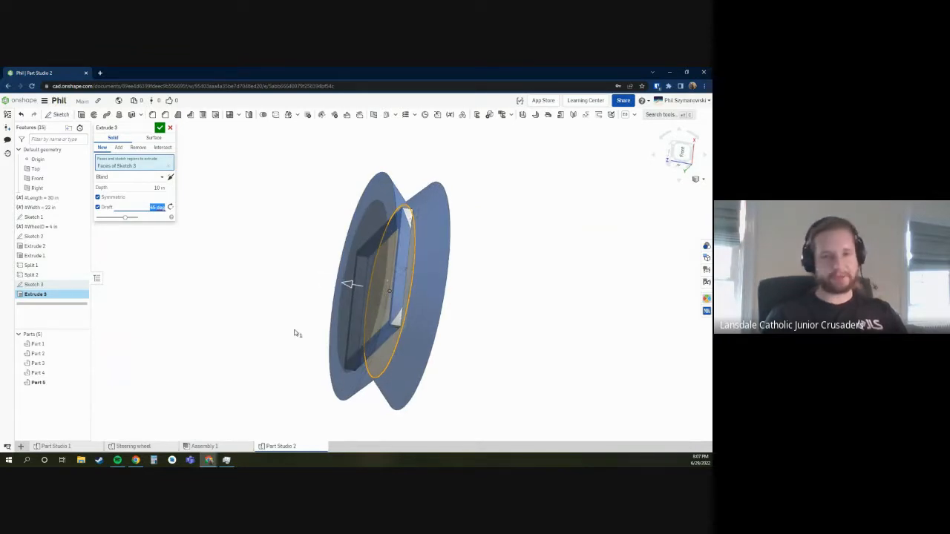
scroll(305, 320, down, 3)
scroll(494, 248, up, 3)
right_drag(266, 291, 333, 263)
scroll(386, 200, down, 5)
scroll(293, 276, up, 3)
right_drag(348, 202, 401, 222)
scroll(401, 223, down, 3)
scroll(230, 239, up, 5)
scroll(619, 243, up, 2)
scroll(305, 240, down, 3)
scroll(520, 254, up, 1)
- Try the drafted extrusion as an Add operation merged with the frame parts
click(120, 147)
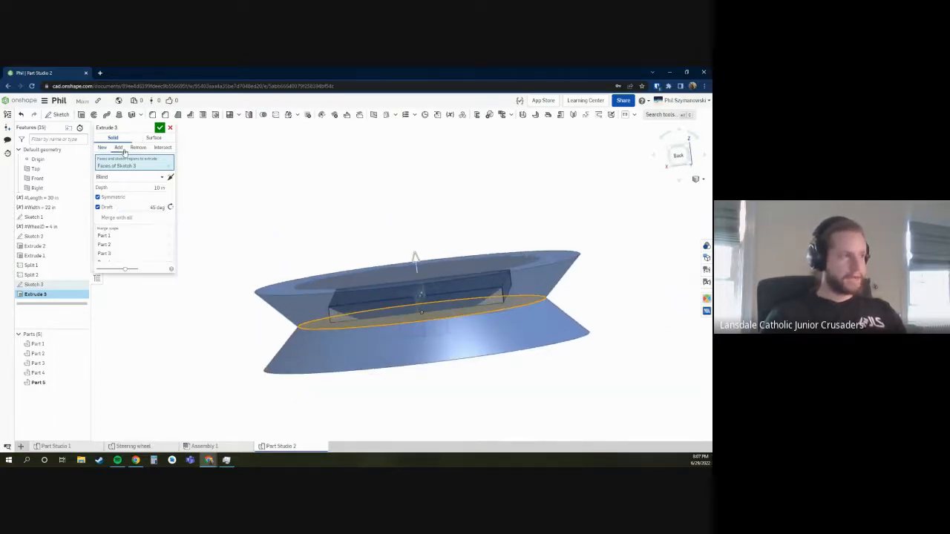
right_drag(503, 230, 530, 245)
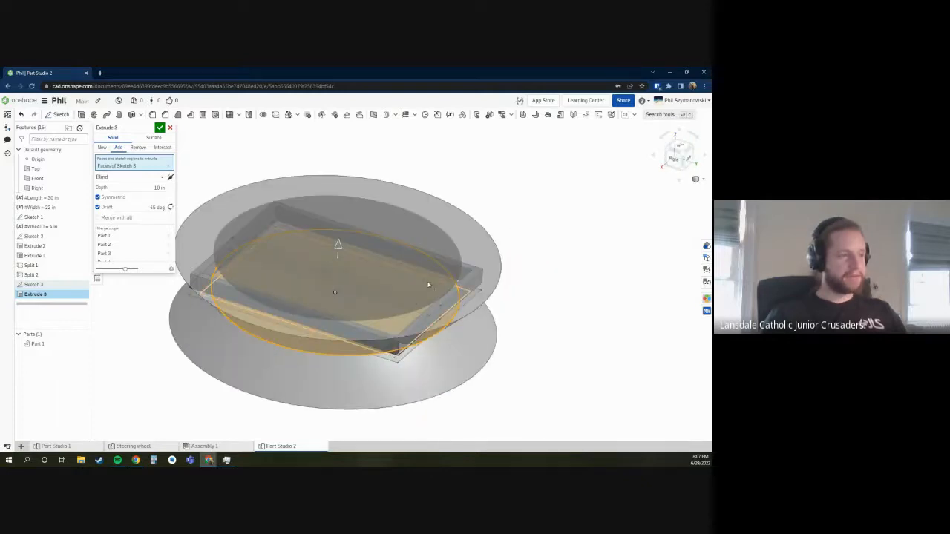
right_drag(399, 297, 422, 292)
scroll(316, 282, up, 3)
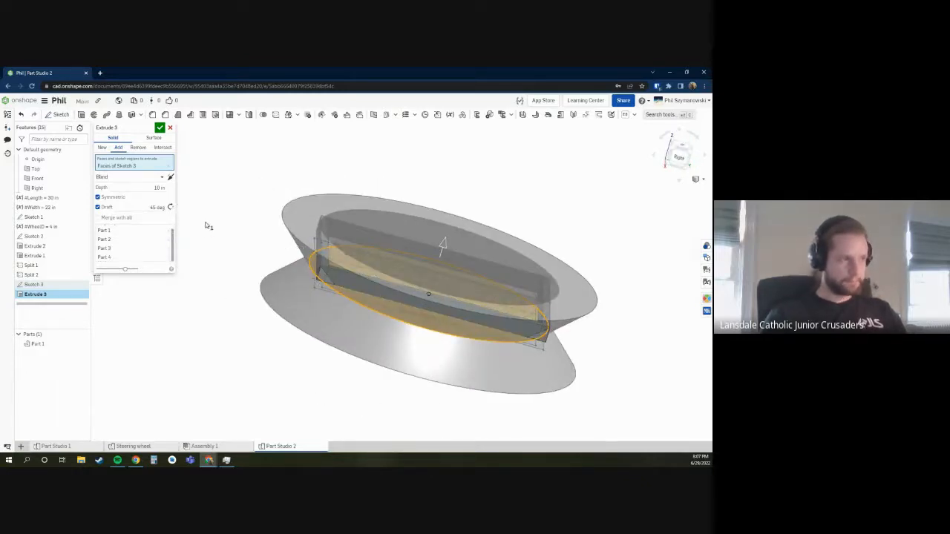
right_drag(286, 218, 320, 215)
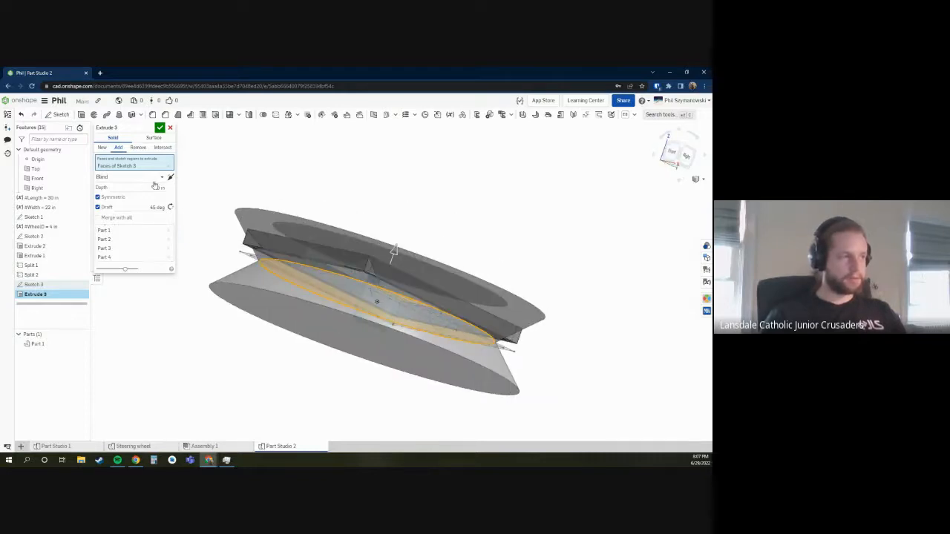
scroll(149, 233, up, 1)
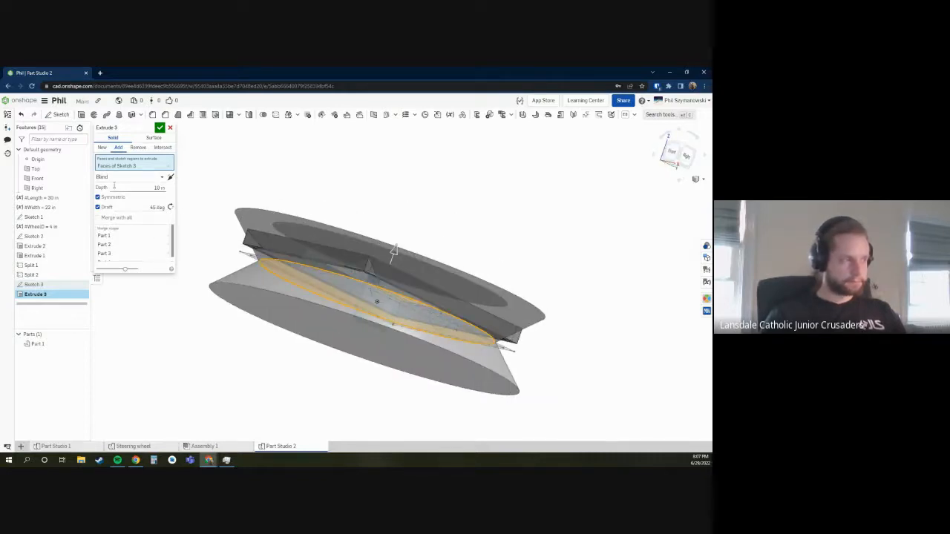
- Try the drafted extrusion as a Remove operation that cuts the frame parts
click(138, 147)
right_drag(343, 234, 320, 261)
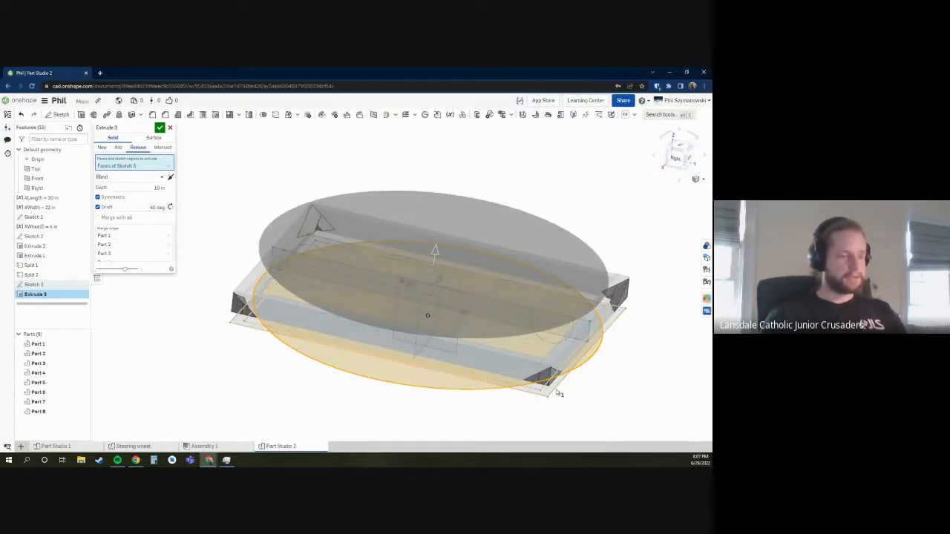
right_drag(340, 343, 557, 236)
- Try the drafted extrusion as an Intersect operation with the frame parts, and discard the extrusion
click(161, 147)
right_drag(315, 336, 297, 279)
scroll(389, 333, up, 5)
scroll(415, 326, down, 5)
scroll(285, 282, up, 5)
right_drag(364, 299, 509, 269)
scroll(379, 268, down, 5)
scroll(374, 269, up, 5)
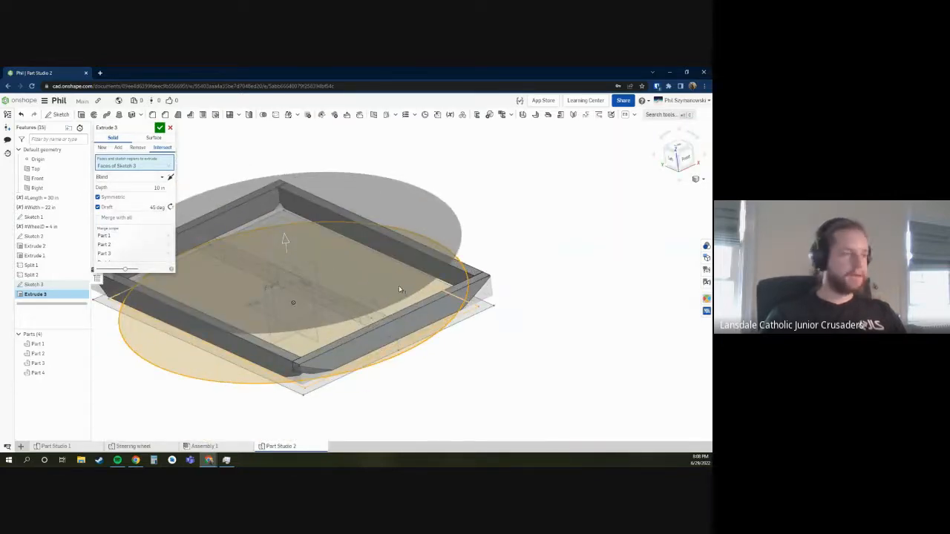
scroll(402, 296, down, 2)
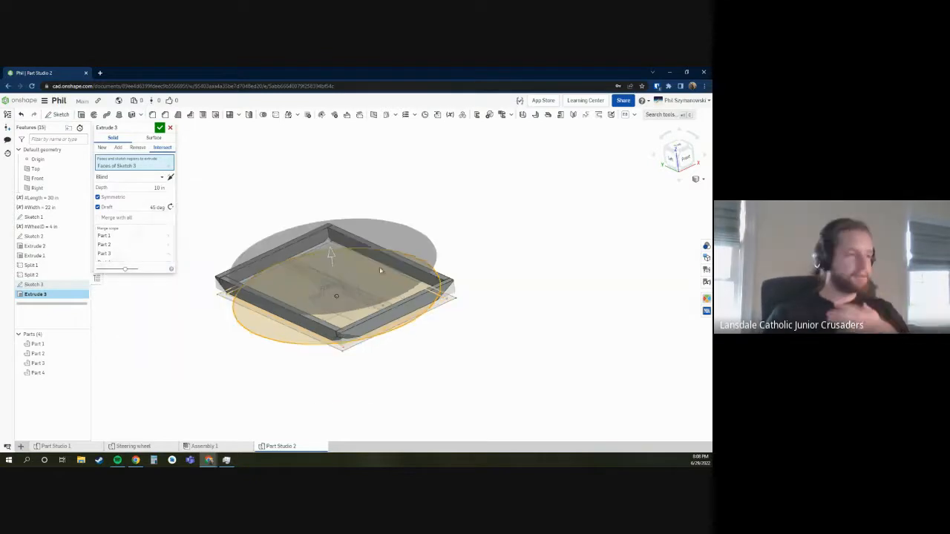
scroll(345, 274, up, 2)
click(171, 128)
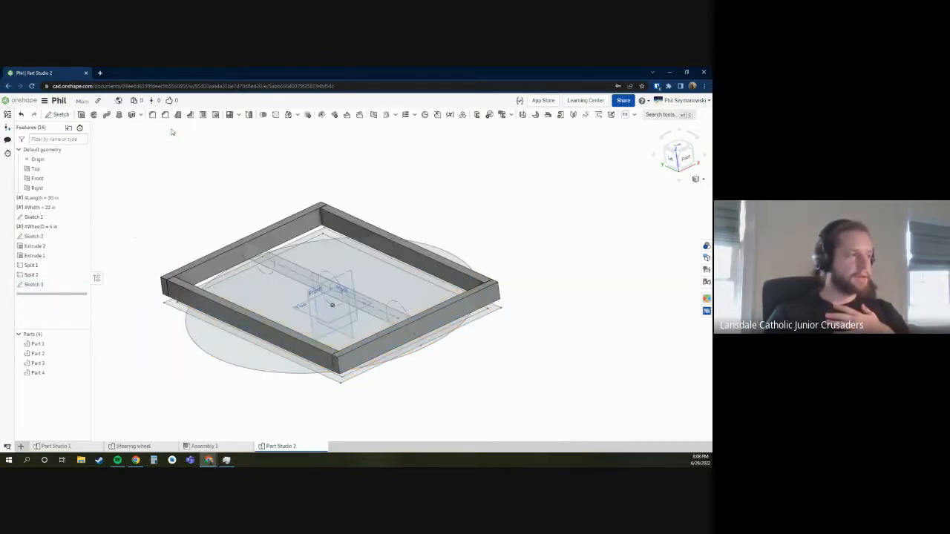
- Delete the circle sketch, Sketch 3, from the feature list
right_click(36, 285)
mouse_move(484, 134)
right_down()
mouse_move(357, 127)
mouse_move(361, 185)
mouse_move(410, 348)
right_up()
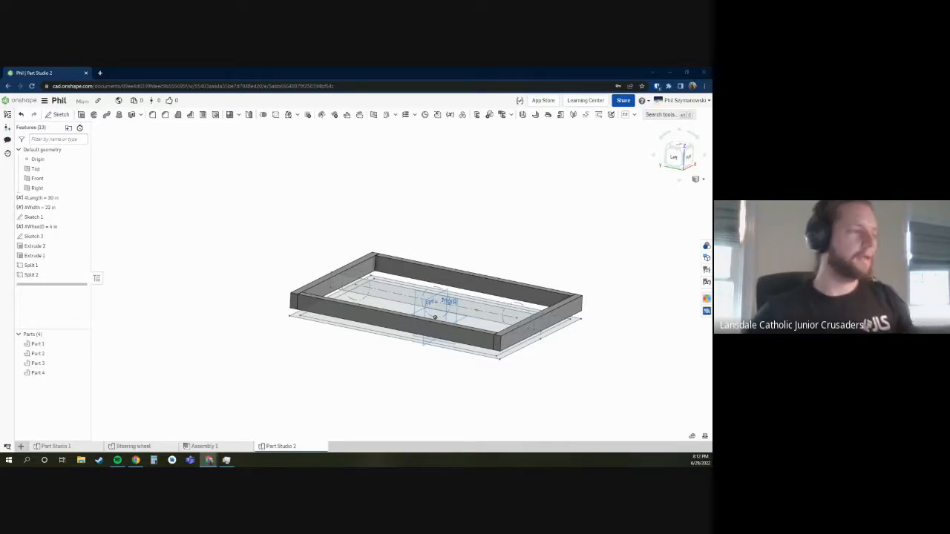
scroll(222, 212, down, 2)
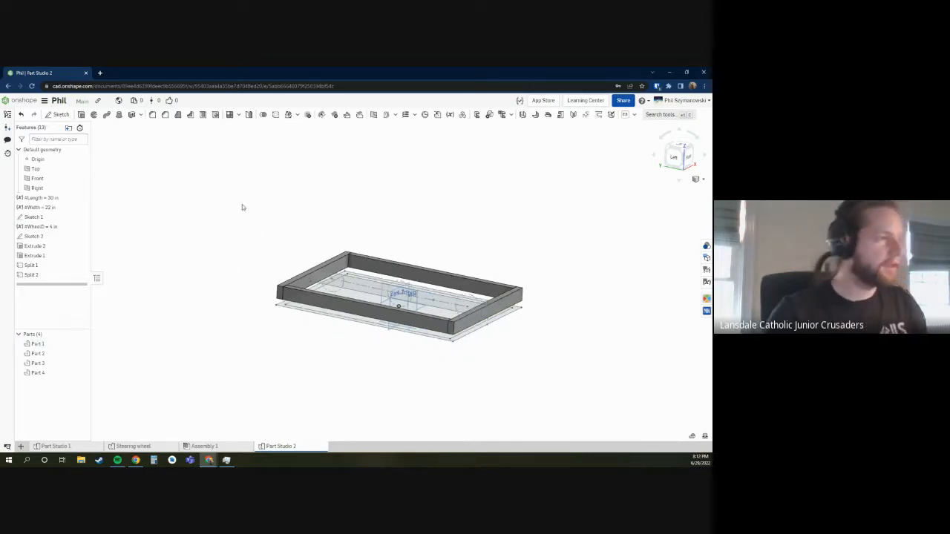
scroll(206, 181, up, 3)
scroll(244, 238, down, 1)
- Create a new Part Studio in the document and rename it Phone
click(20, 446)
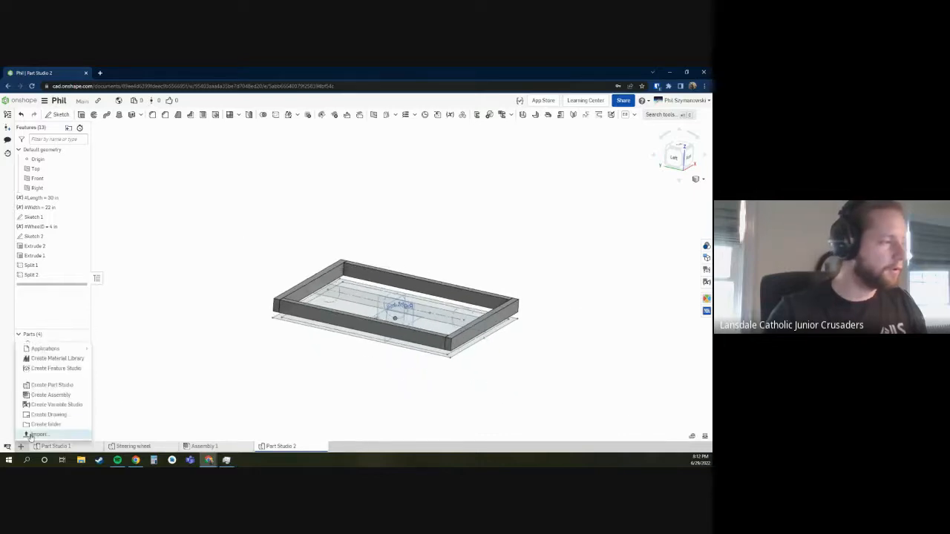
click(47, 387)
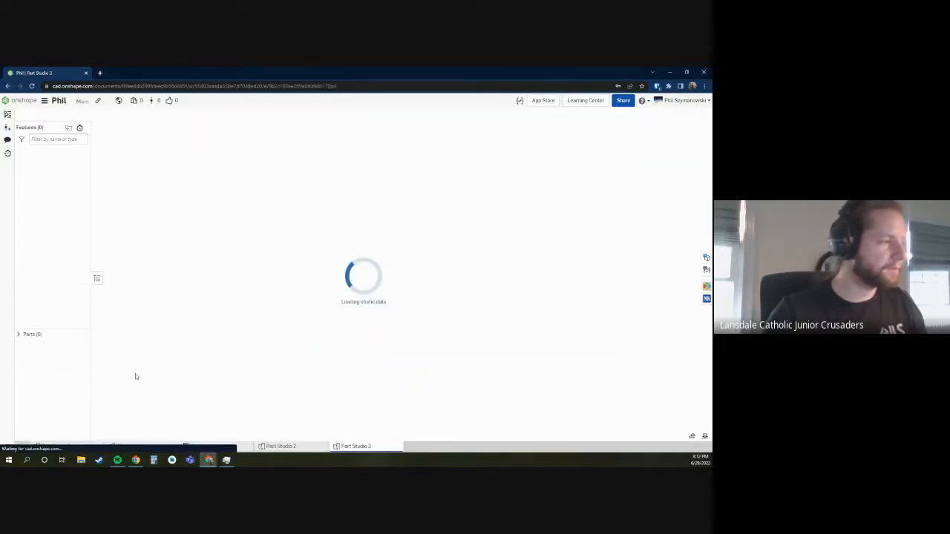
right_click(378, 444)
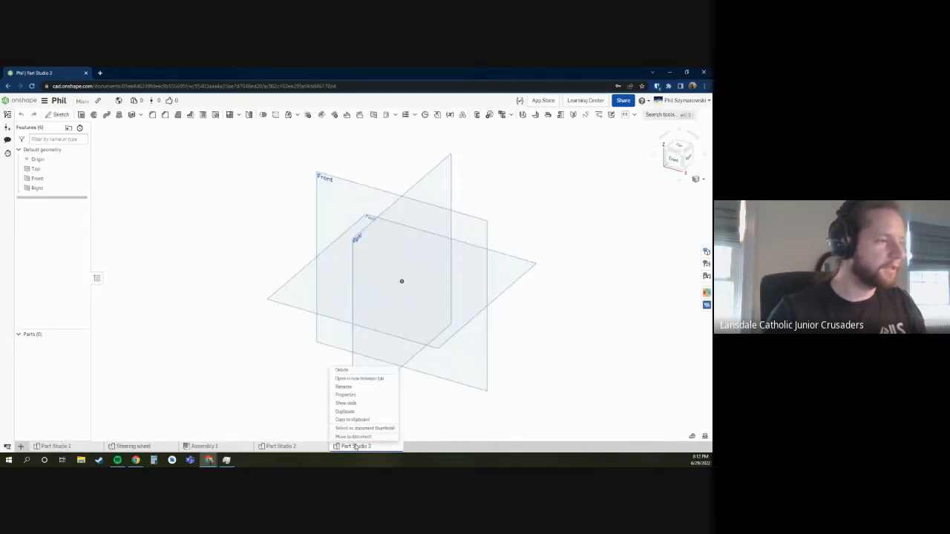
click(344, 386)
text(Ph)
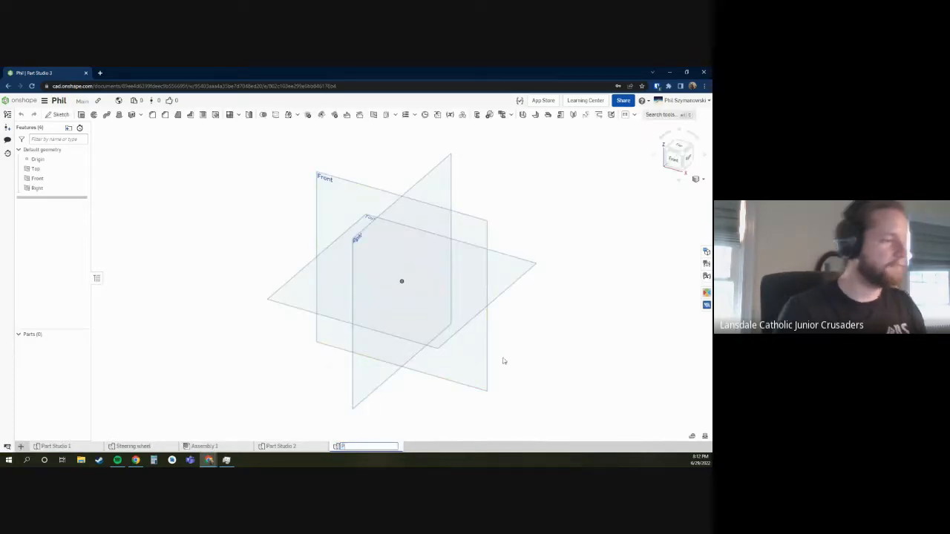
text(one)
key(Return)
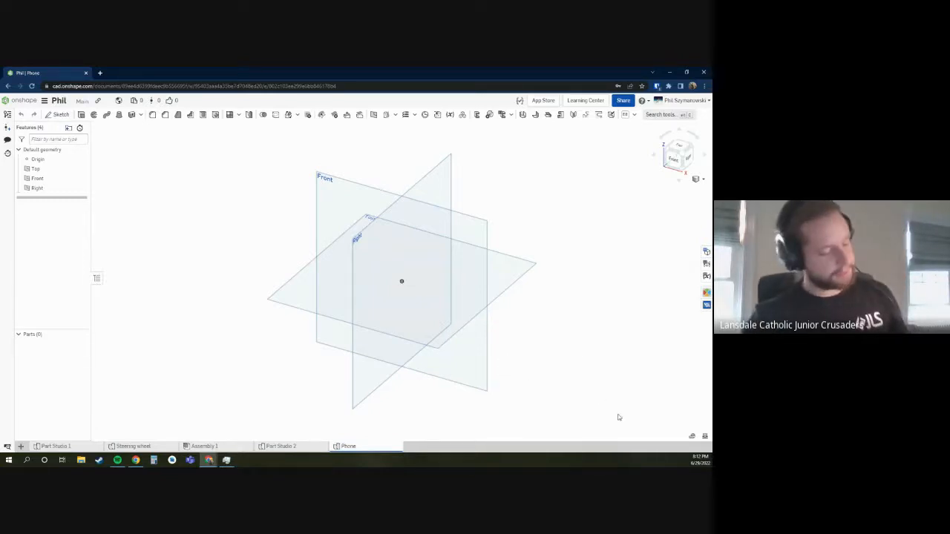
- Sketch an upright center-point rectangle about 4.9 in wide and 9.1 in high around the origin on the Top plane
click(677, 146)
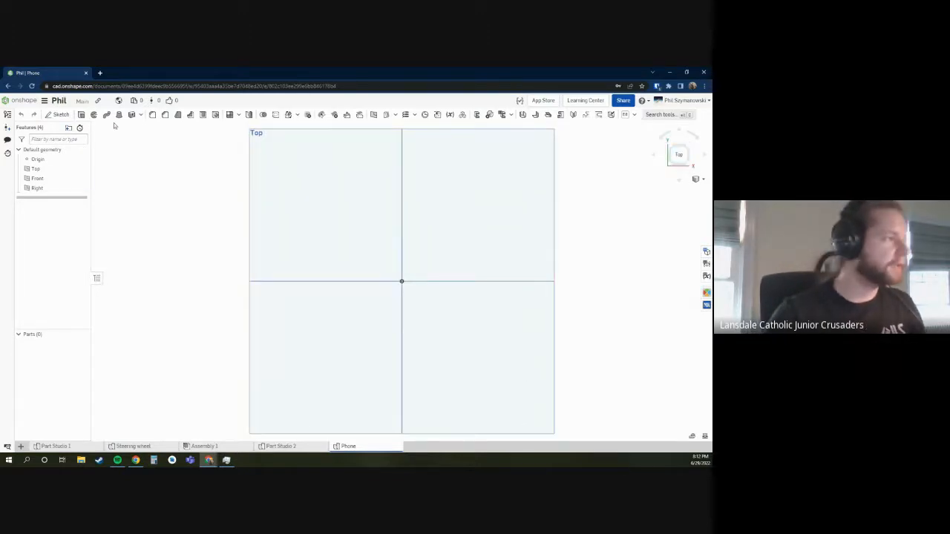
right_click(47, 170)
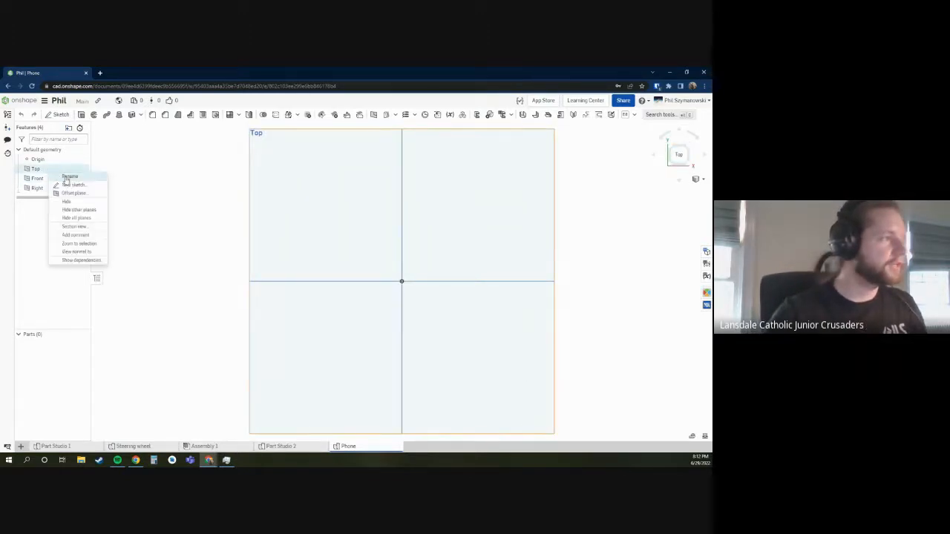
click(73, 184)
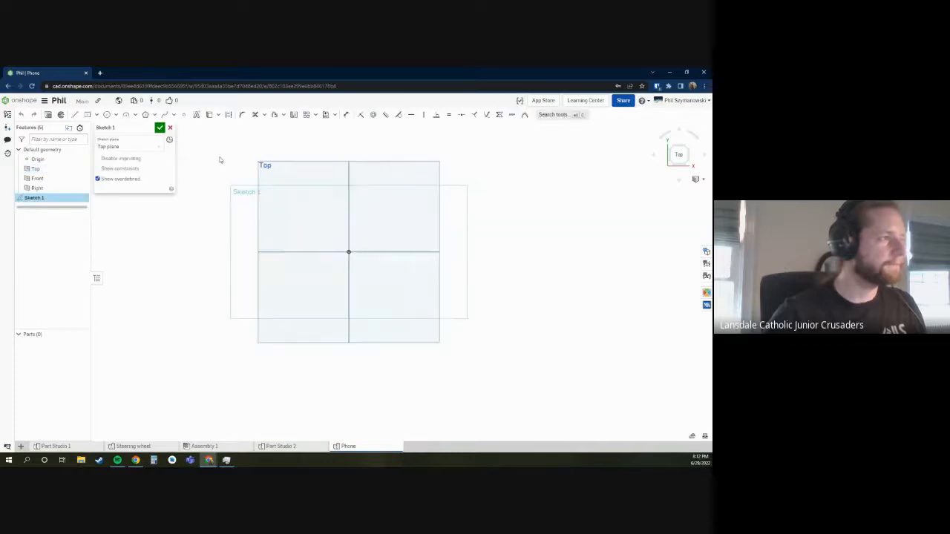
click(86, 115)
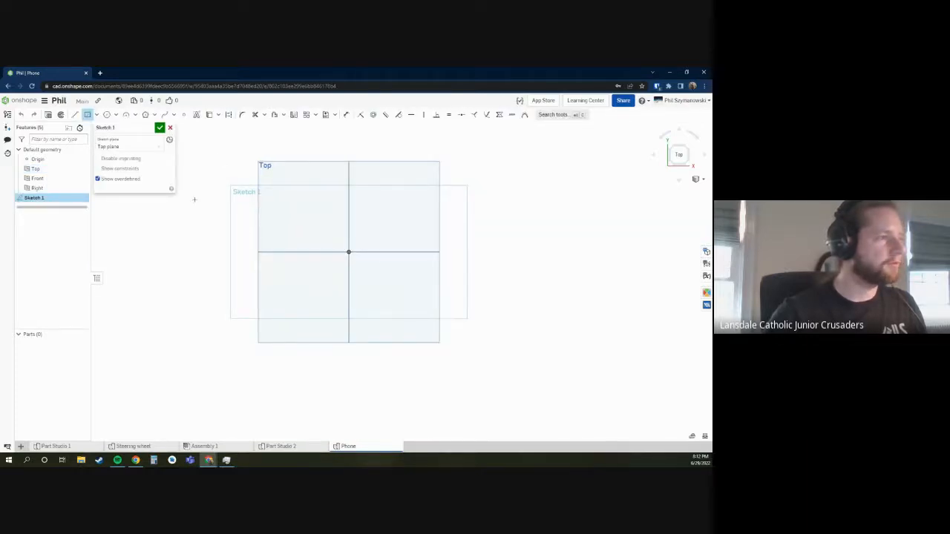
click(348, 253)
scroll(349, 256, down, 2)
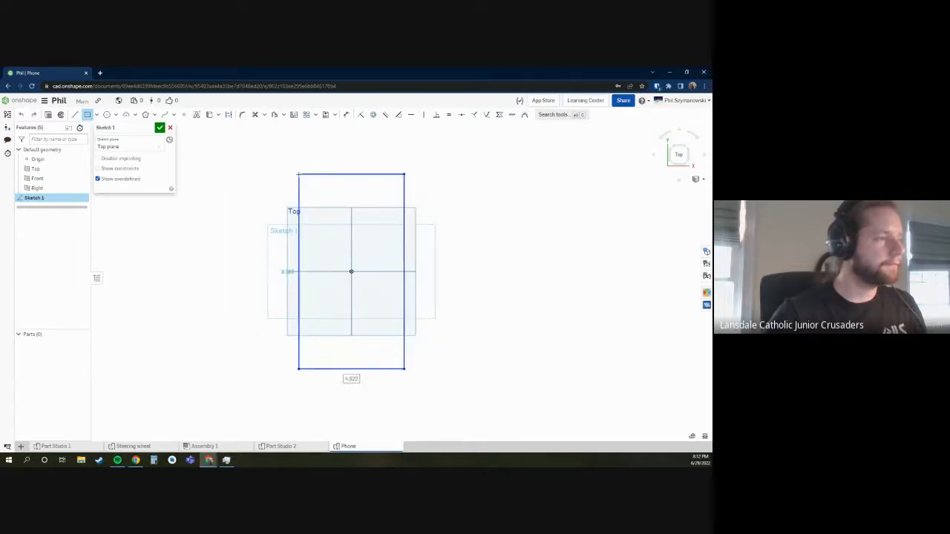
click(299, 174)
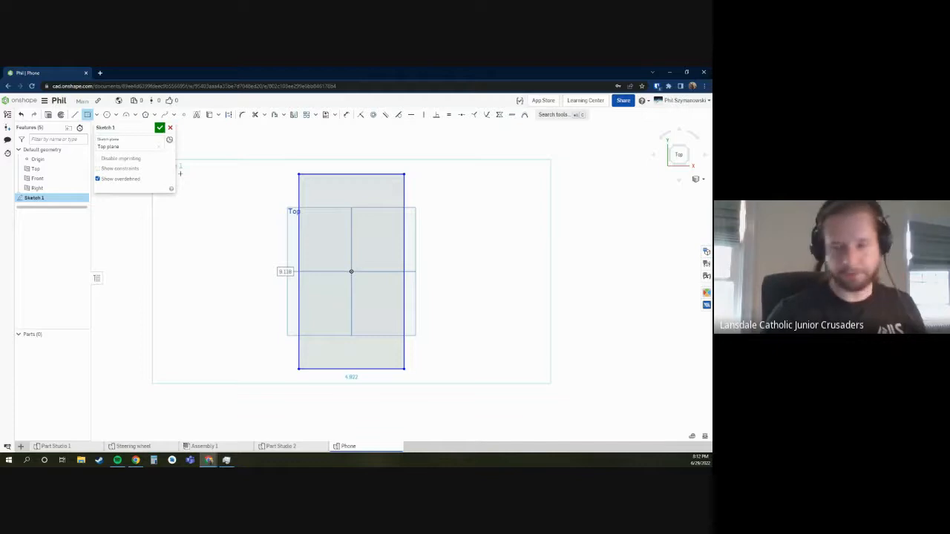
- Dimension the rectangle's height to 6 in
click(298, 232)
right_click(236, 249)
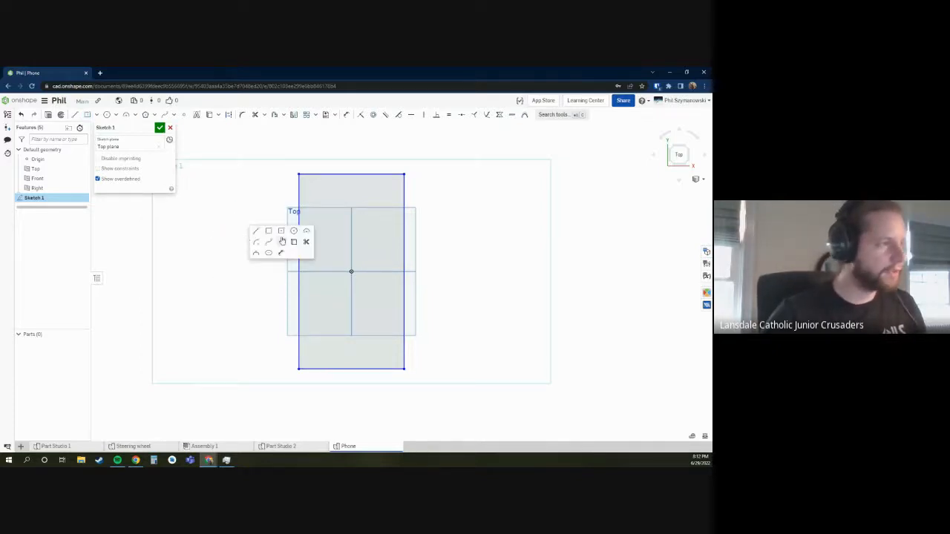
click(281, 253)
click(298, 216)
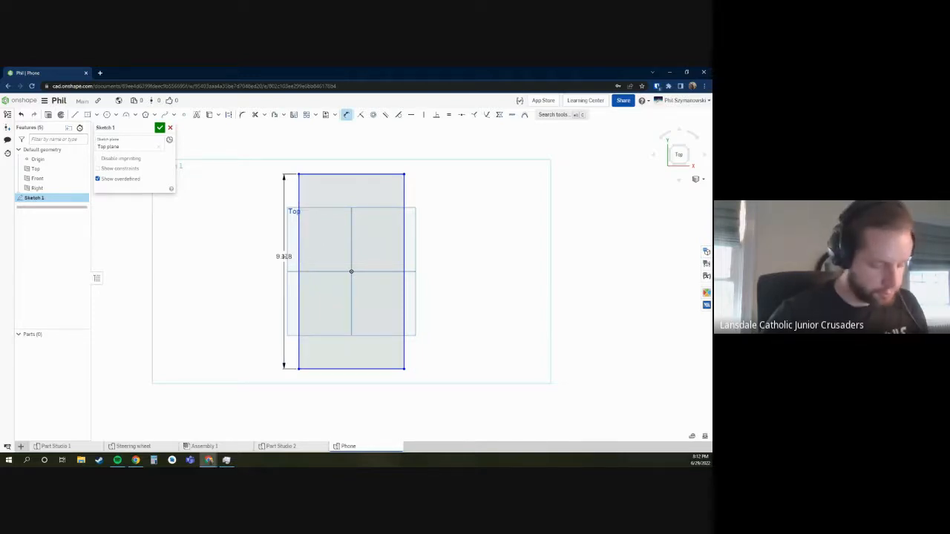
click(285, 256)
key(Return)
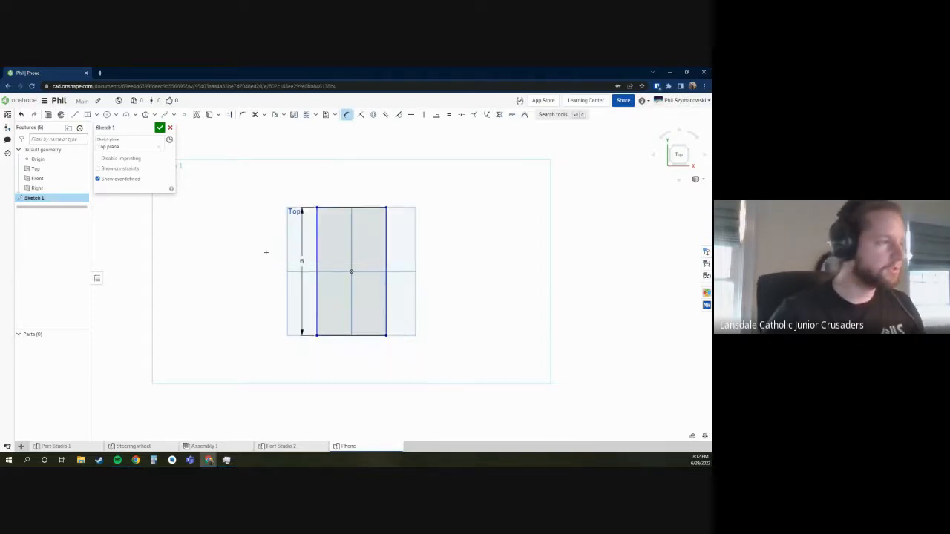
- Dimension the rectangle's width to 2.75 in
click(362, 208)
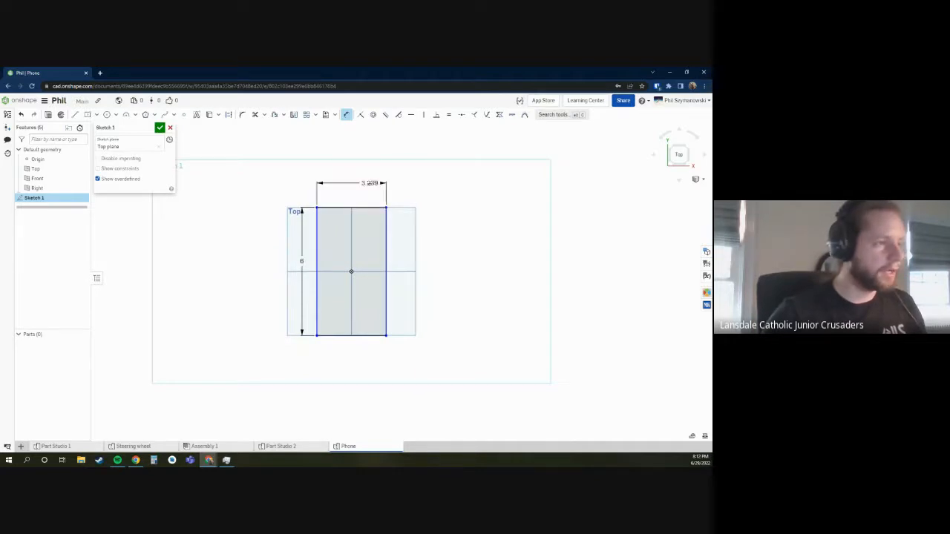
click(371, 183)
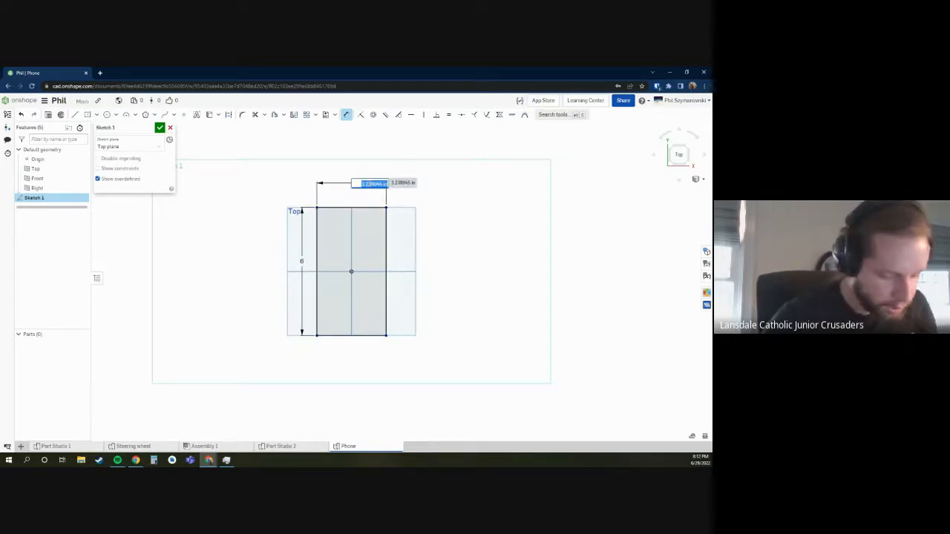
text(2.75)
key(Return)
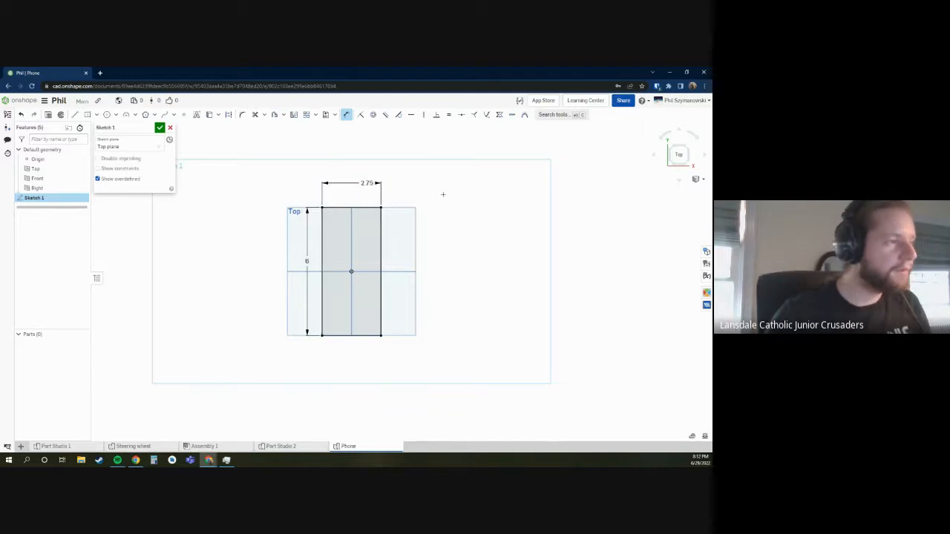
- Set the rectangle's width dimension to 3 in and finish the sketch
scroll(334, 163, down, 2)
scroll(334, 163, up, 5)
scroll(364, 148, up, 2)
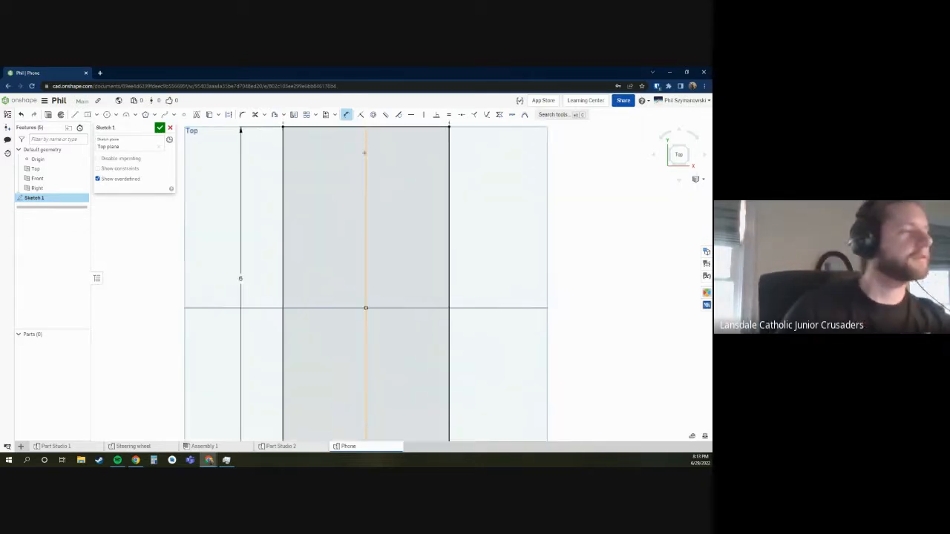
scroll(363, 143, down, 3)
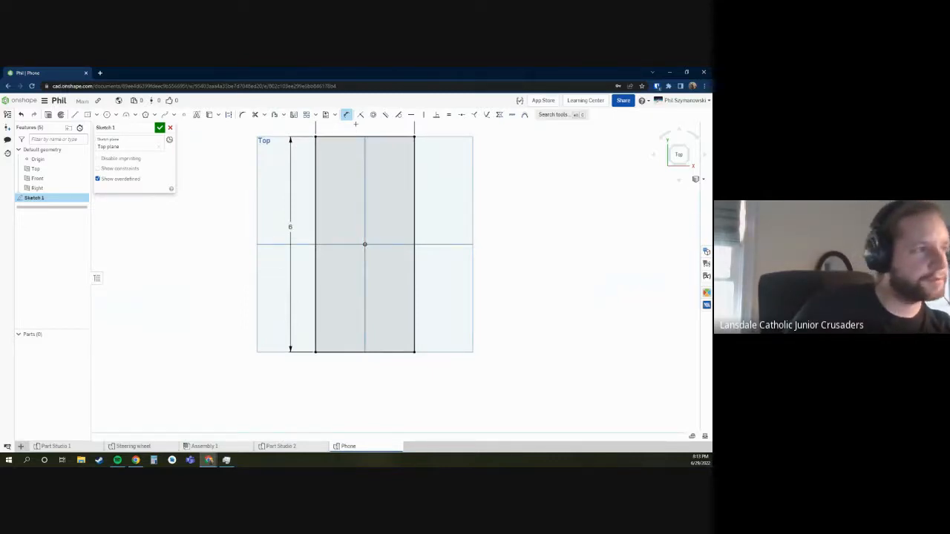
scroll(354, 125, down, 3)
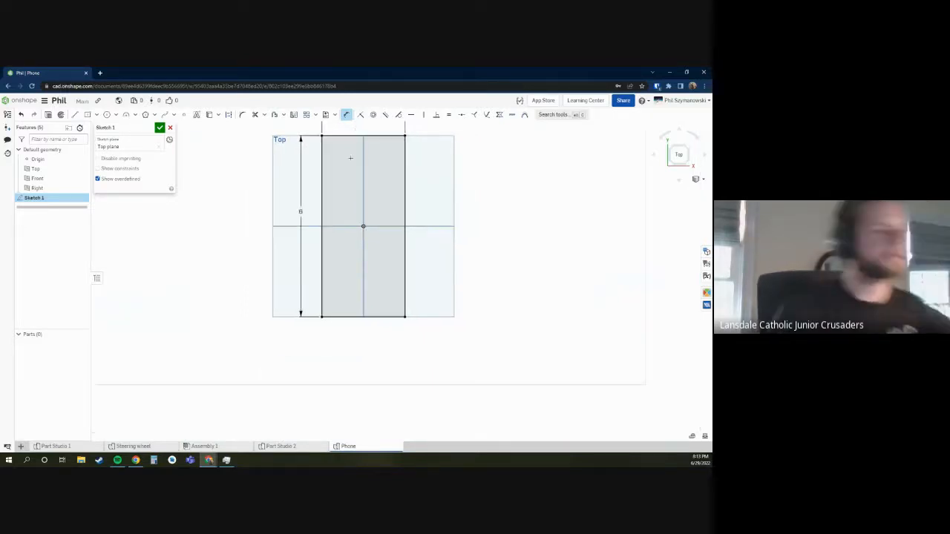
scroll(377, 165, up, 3)
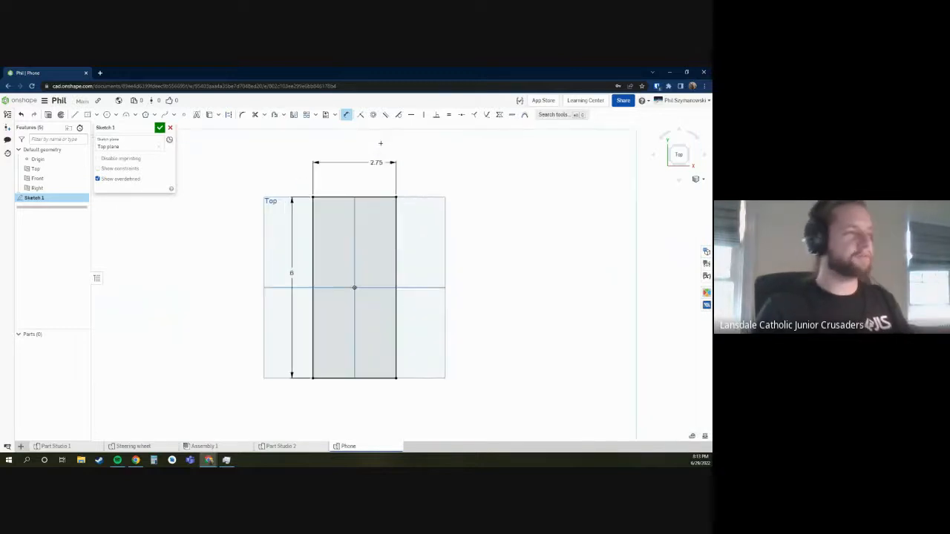
double_click(377, 162)
text(3)
key(Return)
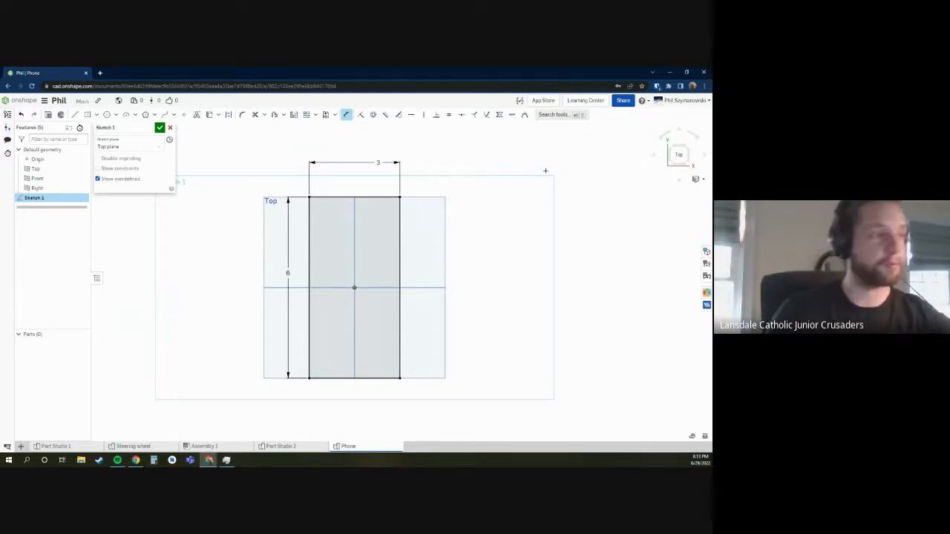
scroll(546, 171, down, 1)
scroll(545, 170, up, 3)
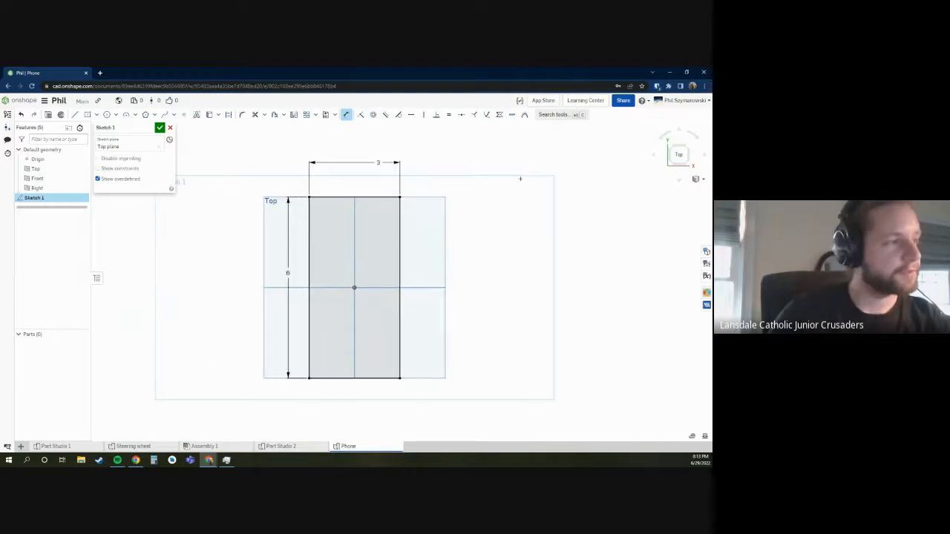
scroll(518, 179, down, 1)
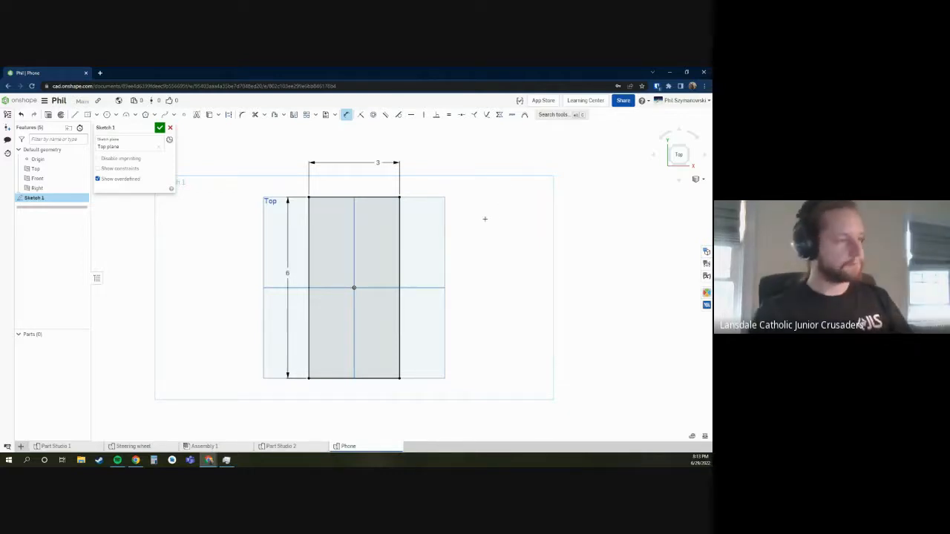
click(160, 127)
- Extrude the rectangle as a new solid with a blind depth of 0.25 in
scroll(400, 235, up, 2)
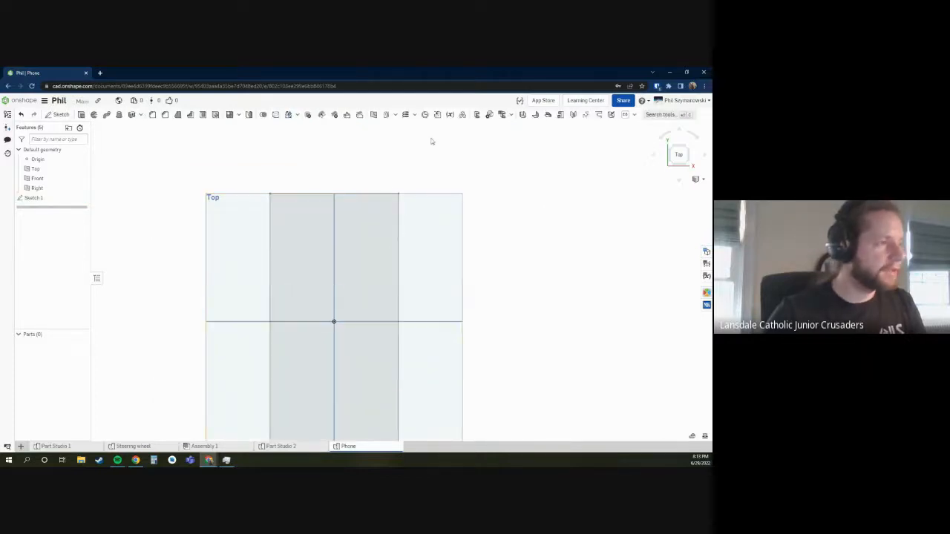
click(82, 114)
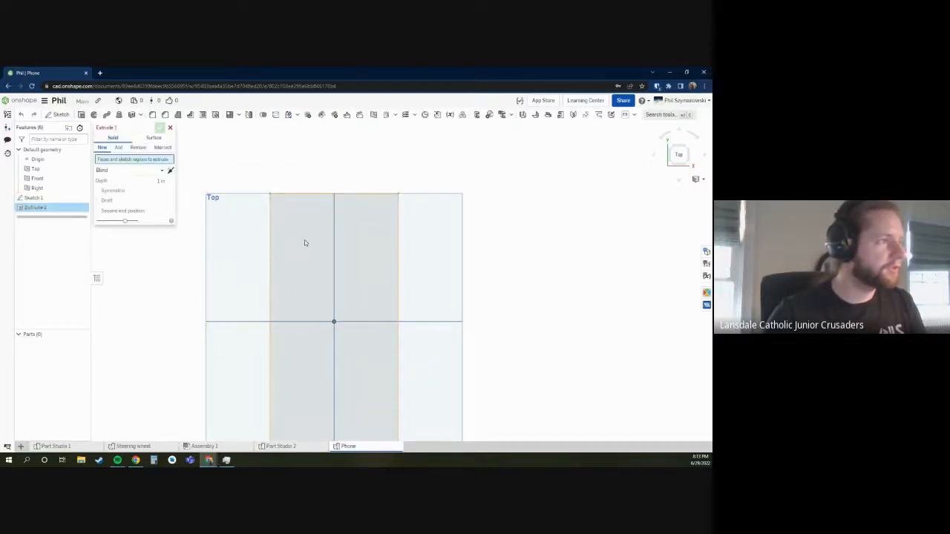
click(304, 239)
key(shift+7)
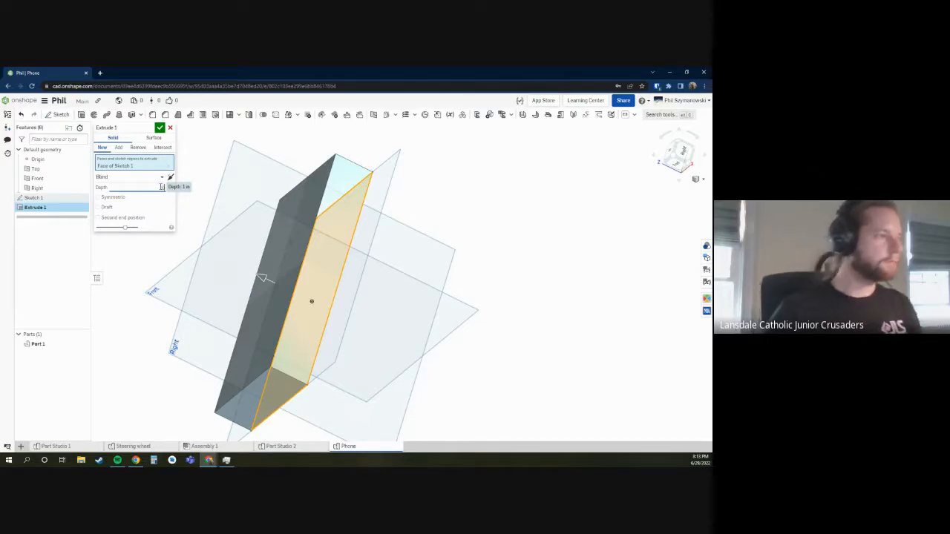
key(F11)
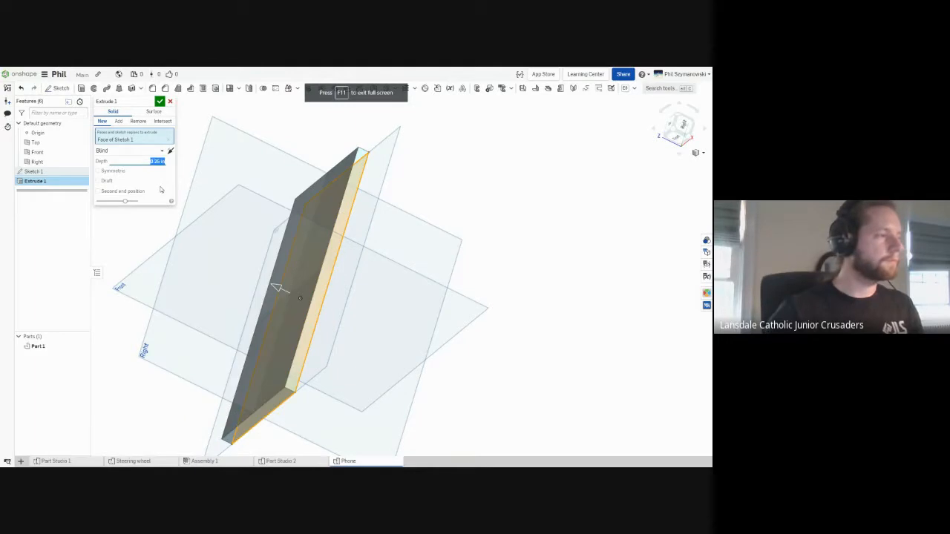
scroll(277, 178, down, 3)
scroll(332, 184, up, 2)
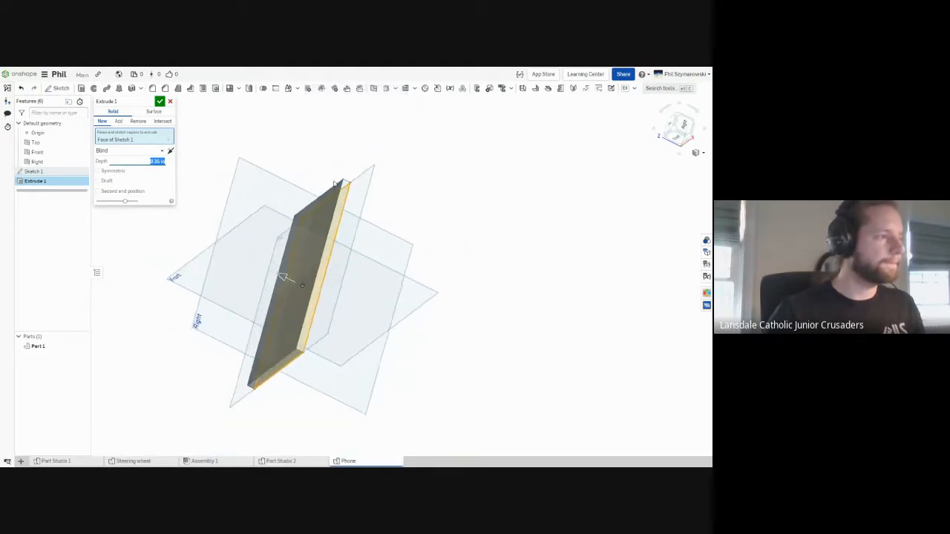
right_drag(323, 182, 295, 177)
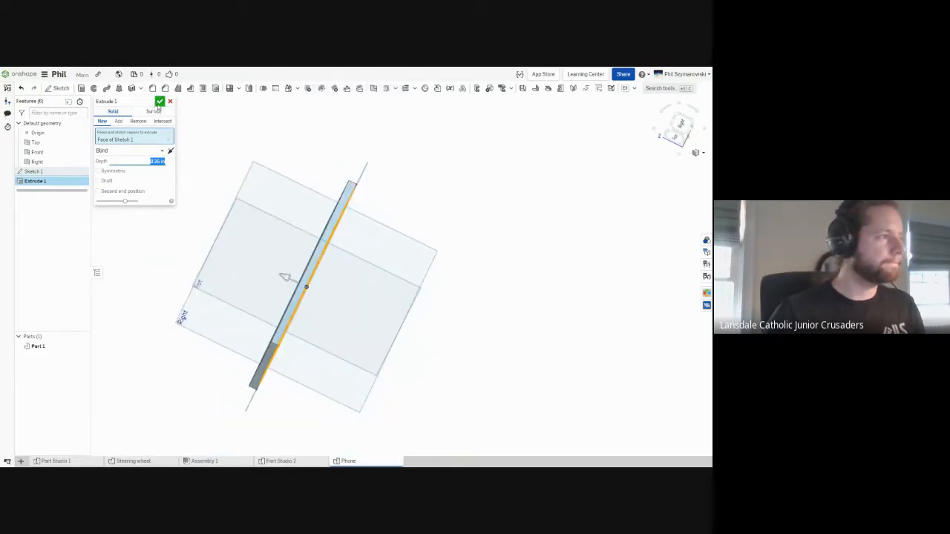
click(159, 102)
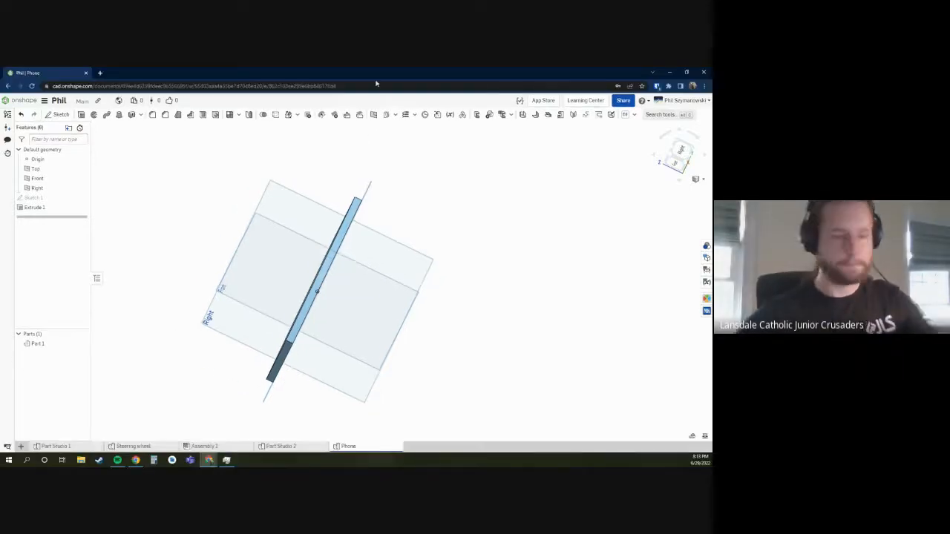
- Start a fillet on the four short vertical corner edges of the phone body
right_drag(343, 202, 326, 193)
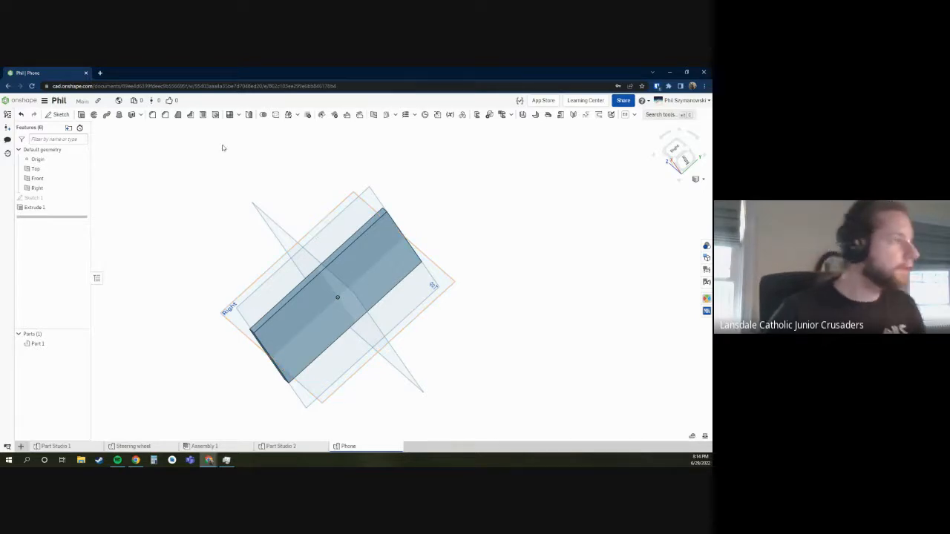
click(152, 114)
scroll(389, 222, up, 3)
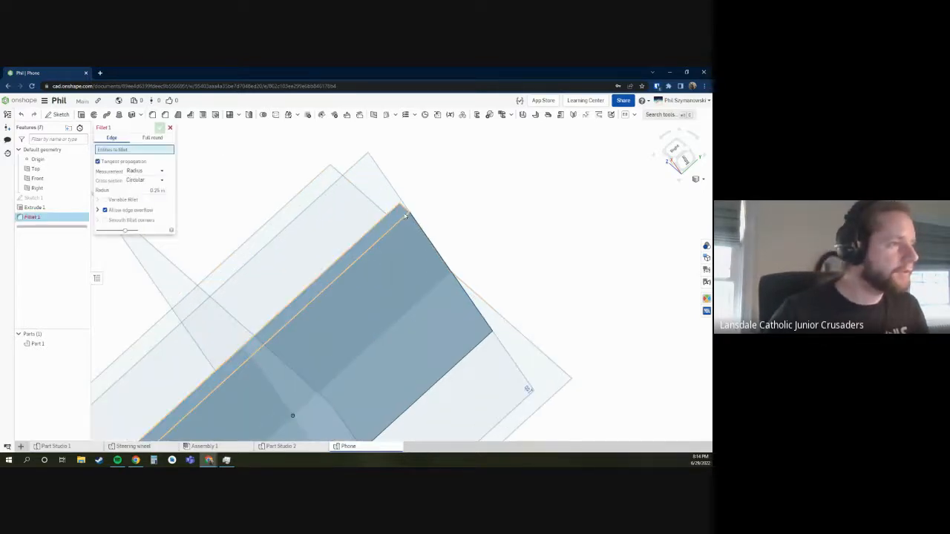
click(406, 216)
right_drag(405, 216, 624, 375)
click(375, 254)
click(524, 389)
click(594, 363)
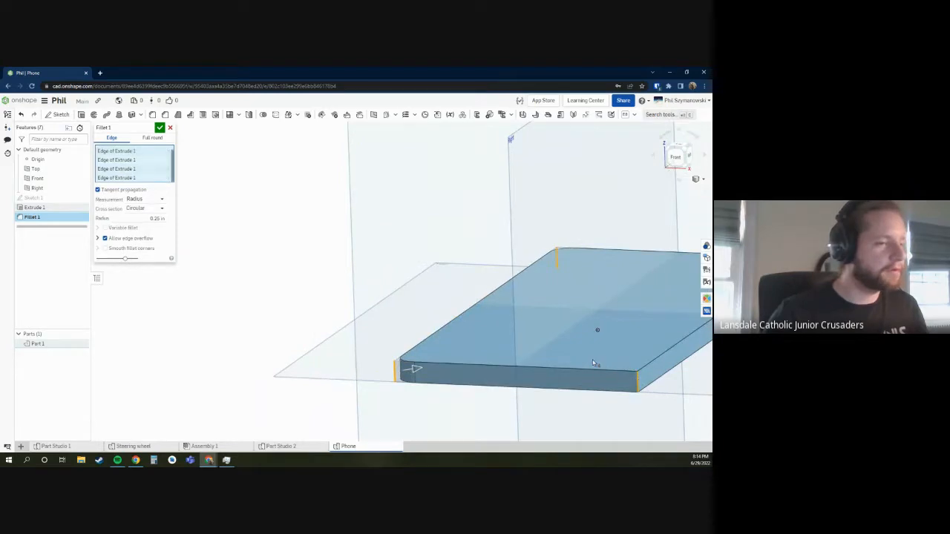
key(f)
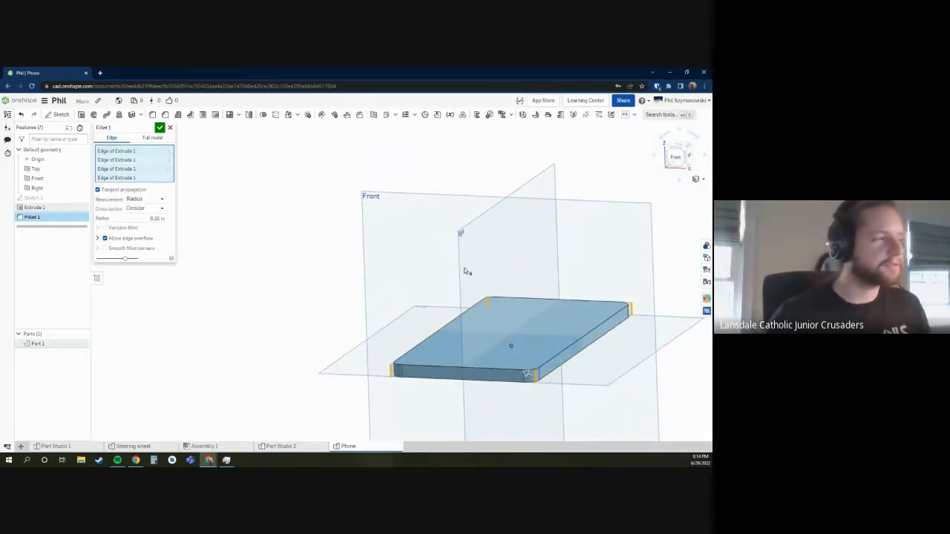
- Set the corner fillet radius to 0.375 in and accept the fillet
click(147, 217)
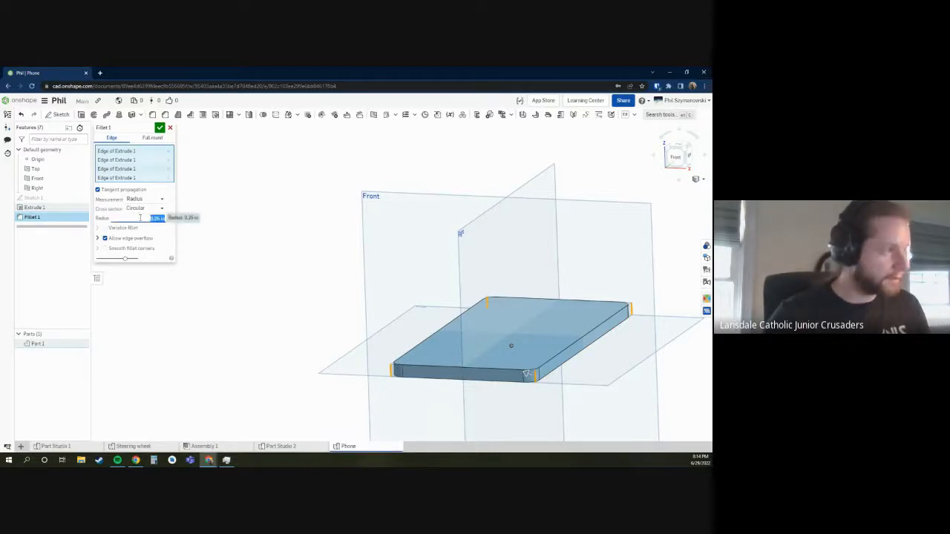
key(BackSpace)
text(.375)
key(Return)
right_drag(330, 254, 325, 199)
click(160, 128)
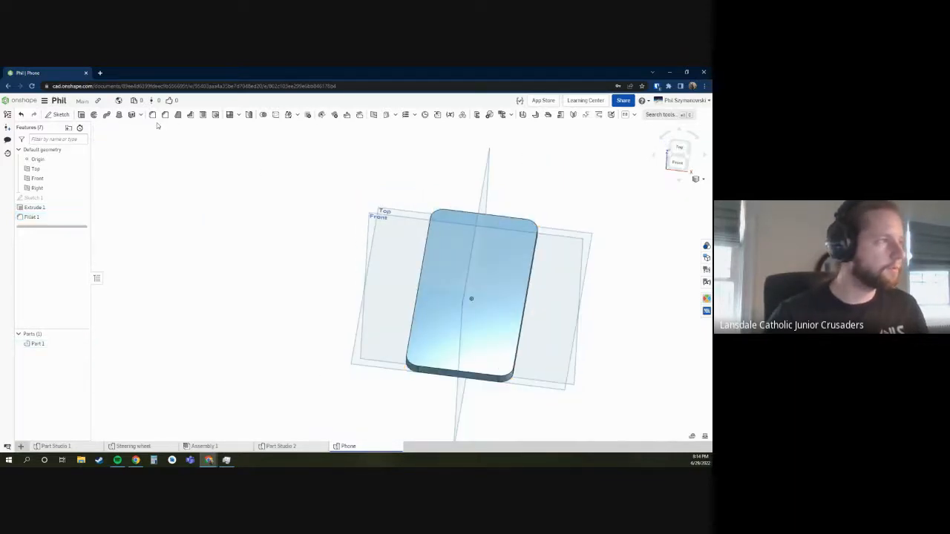
- Start a second fillet around the perimeter of the phone's bottom face and set its radius to 0.2 in
click(153, 116)
key(shift+6)
click(438, 223)
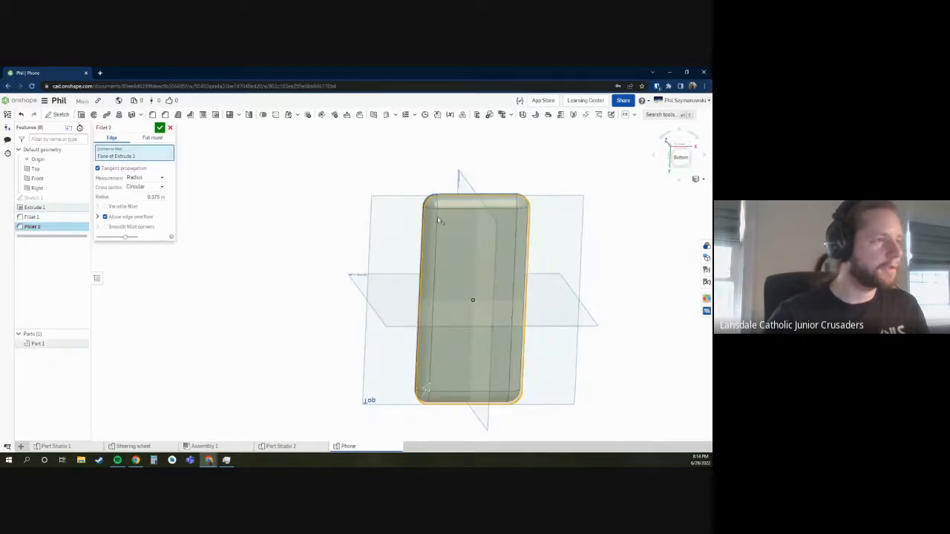
scroll(436, 192, up, 5)
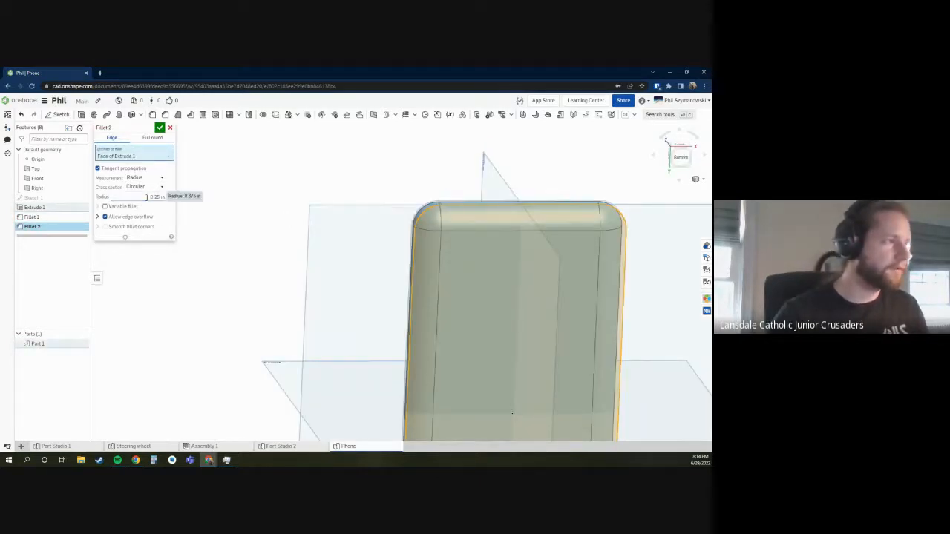
right_drag(322, 223, 254, 185)
click(143, 194)
key(BackSpace)
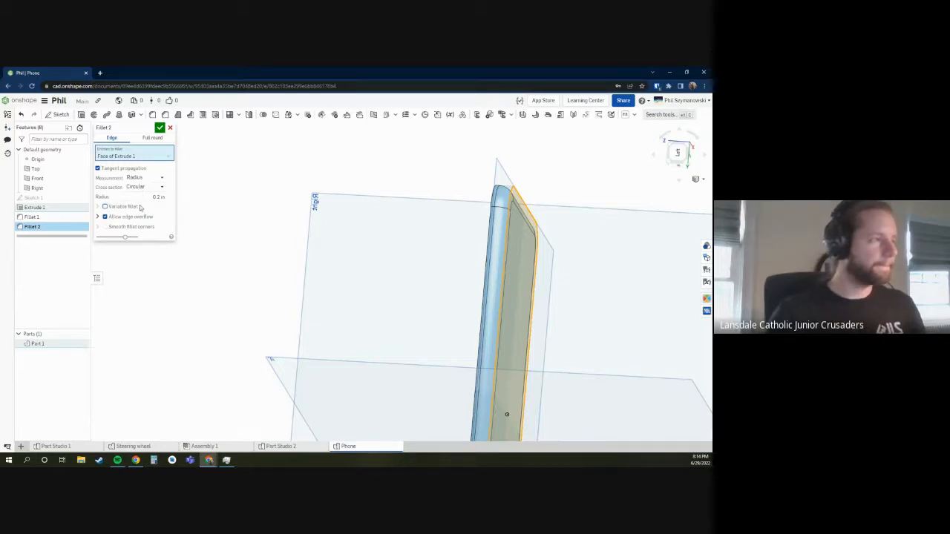
- Reduce the bottom-face fillet radius to 0.1875 in and finally to 0.125 in, and accept the fillet
click(144, 199)
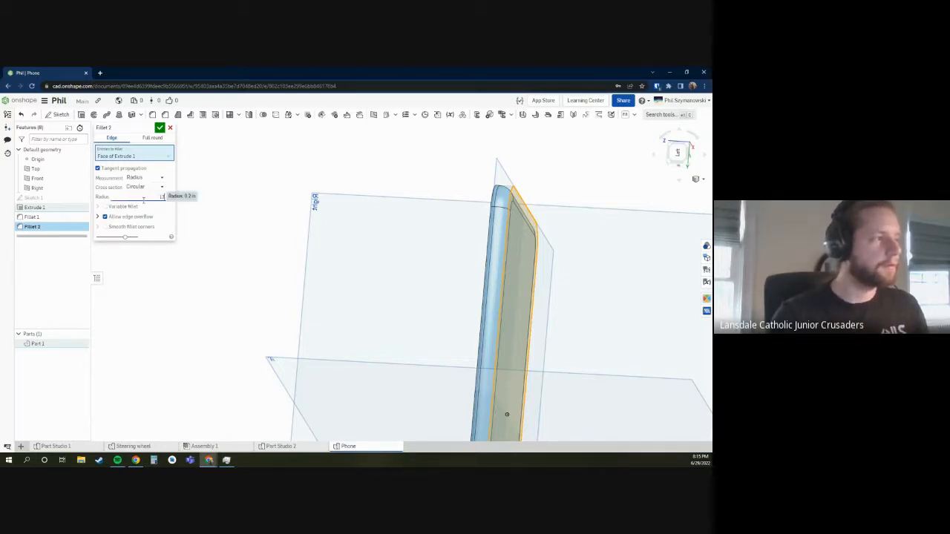
text(.175)
key(Return)
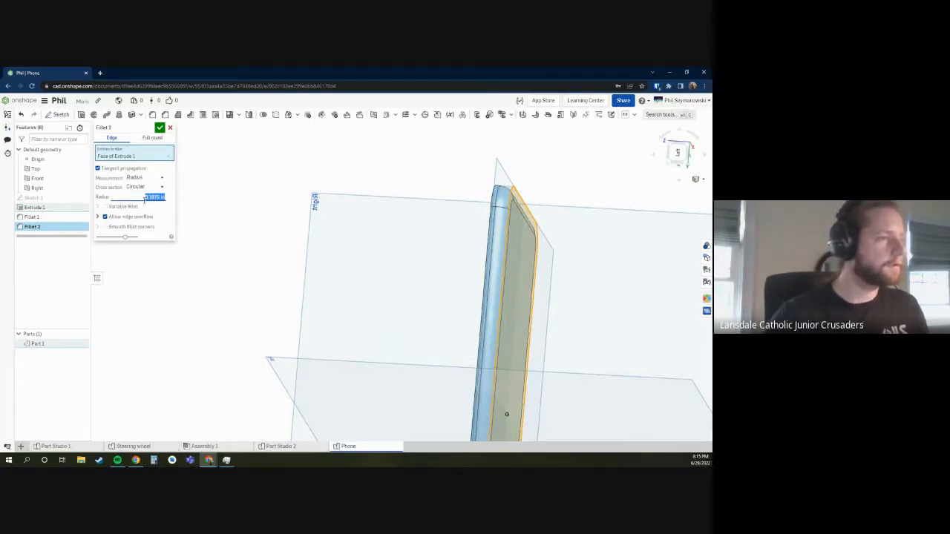
text(.12)
key(Return)
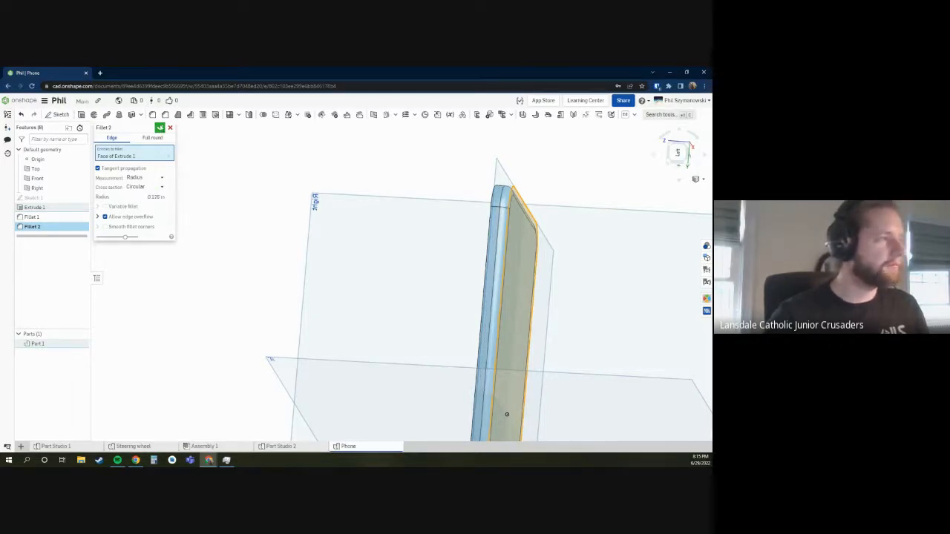
click(160, 128)
- Start a new sketch on the narrow flat face at the phone's back end, viewed straight on
right_drag(475, 176, 519, 222)
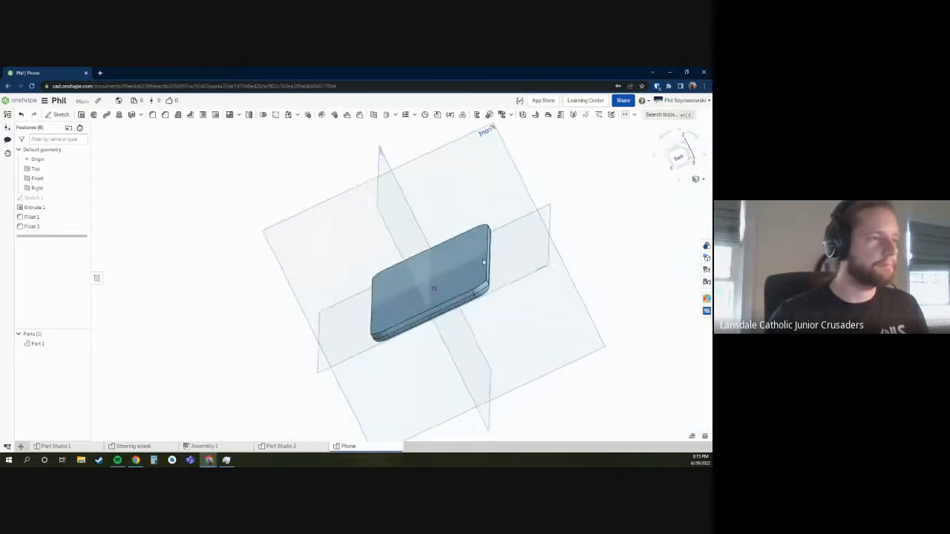
scroll(453, 233, up, 10)
right_click(453, 232)
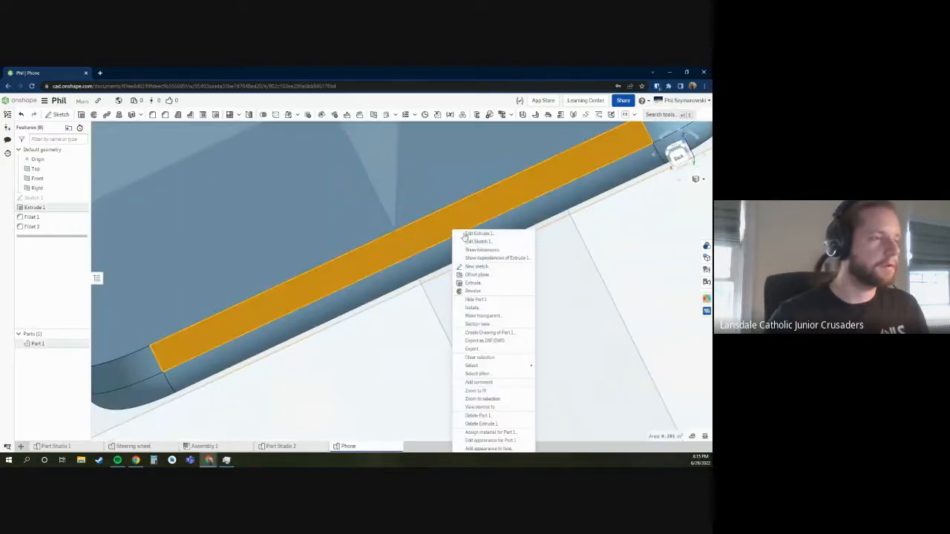
click(484, 269)
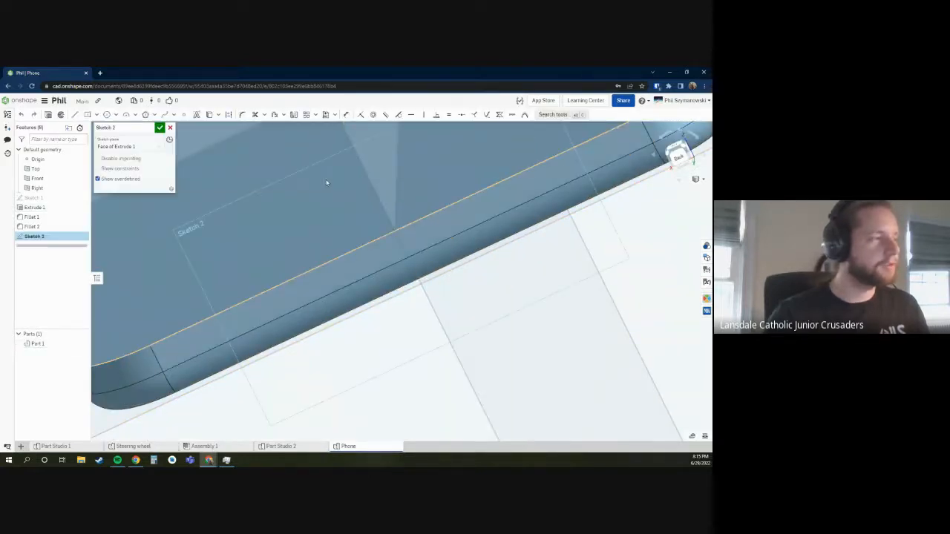
scroll(564, 245, down, 10)
key(n)
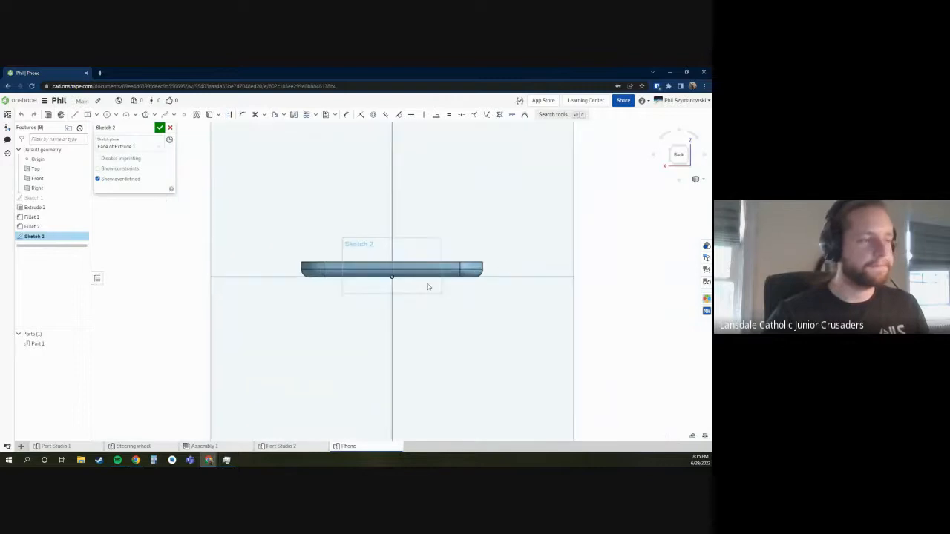
scroll(412, 274, up, 5)
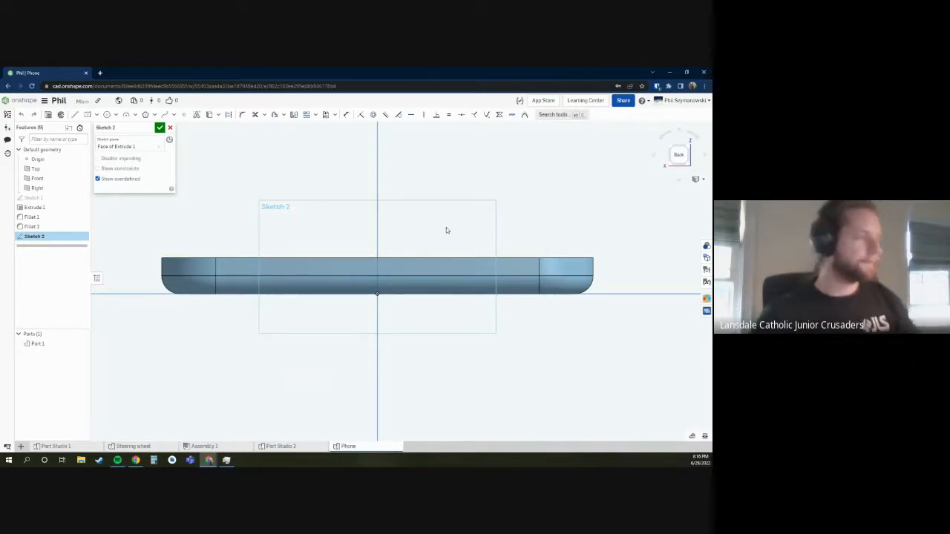
- Search Google in a separate browser page for "size of USB-C port" and return to the phone sketch in Onshape
click(101, 73)
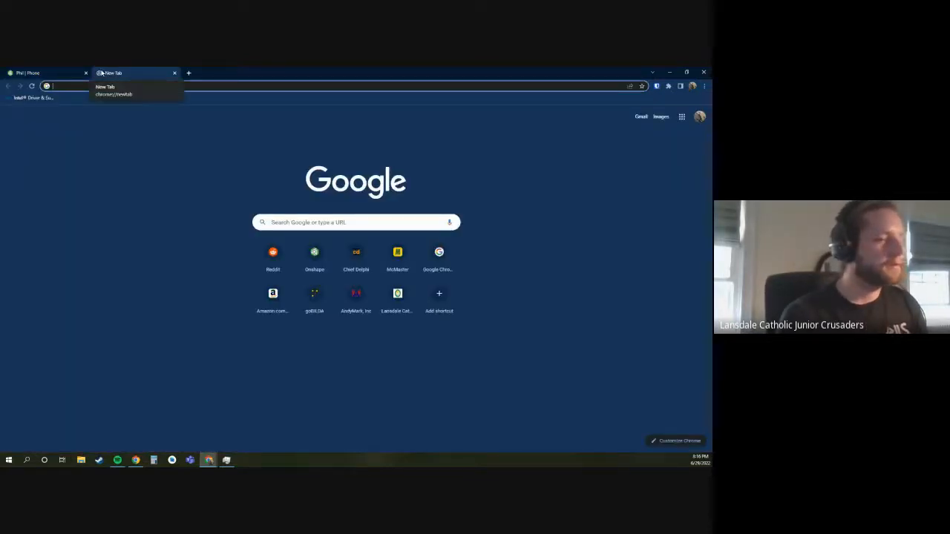
text(size of USB port)
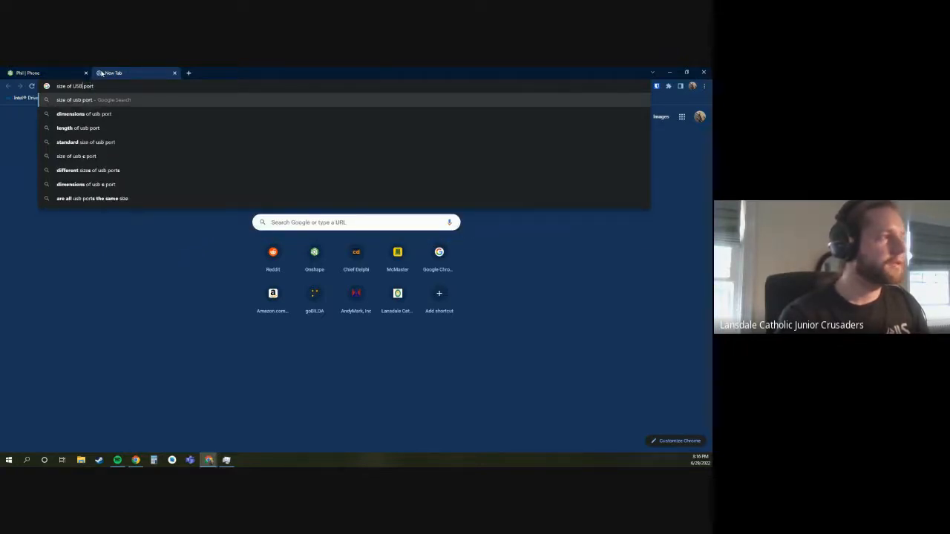
text(-C)
key(Return)
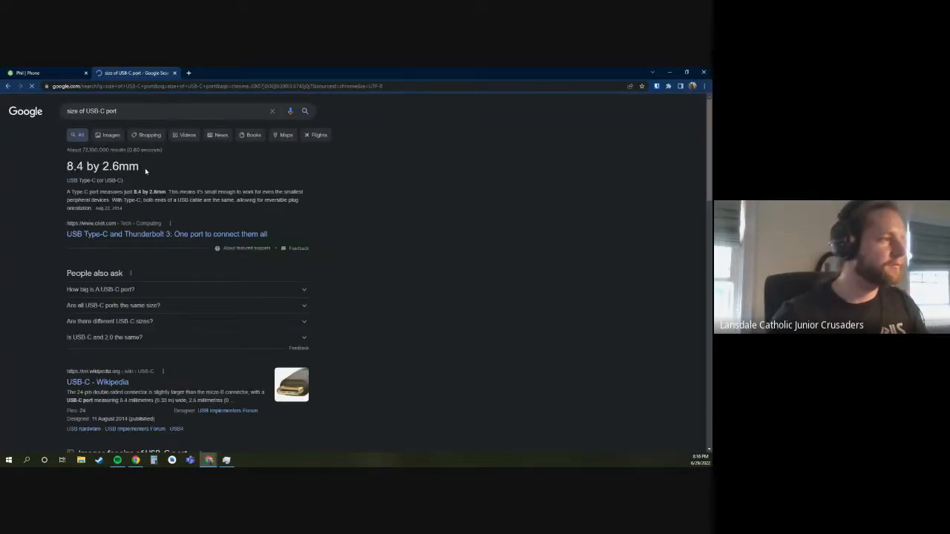
click(65, 72)
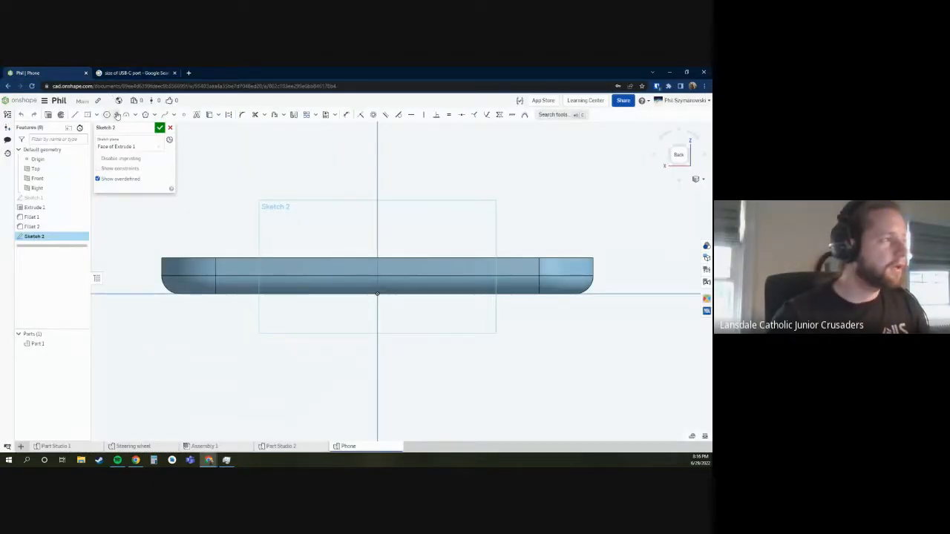
- Sketch a horizontal line about 0.56 in long near the upper edge of the phone's end face
click(75, 114)
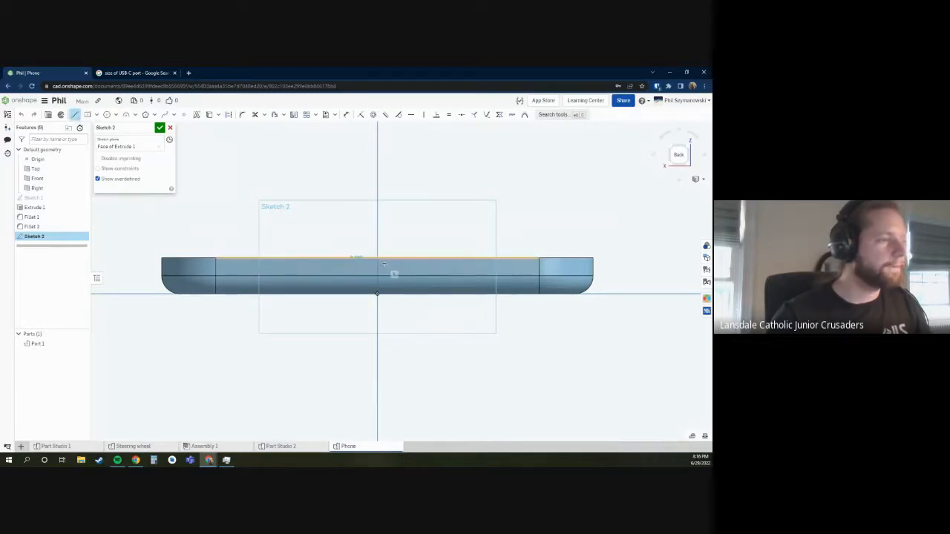
click(408, 265)
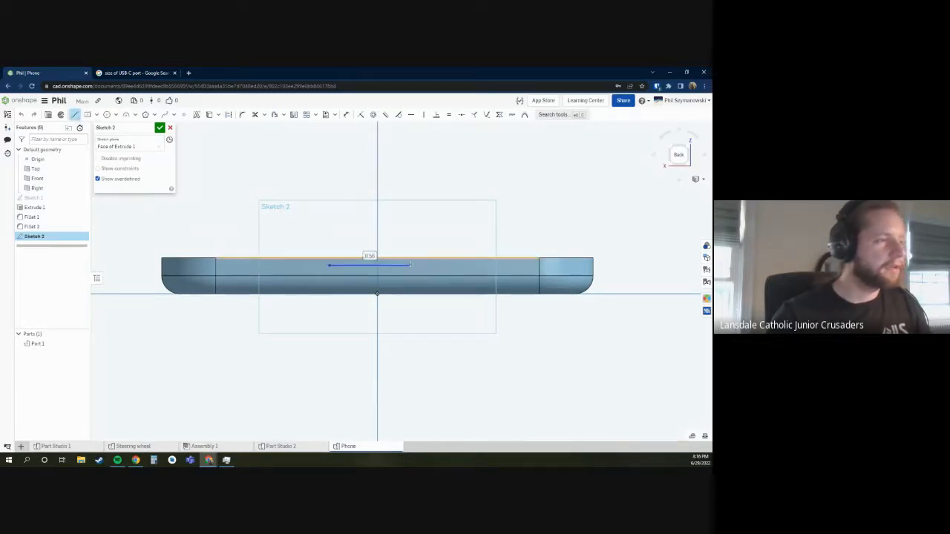
key(Escape)
key(s)
click(411, 258)
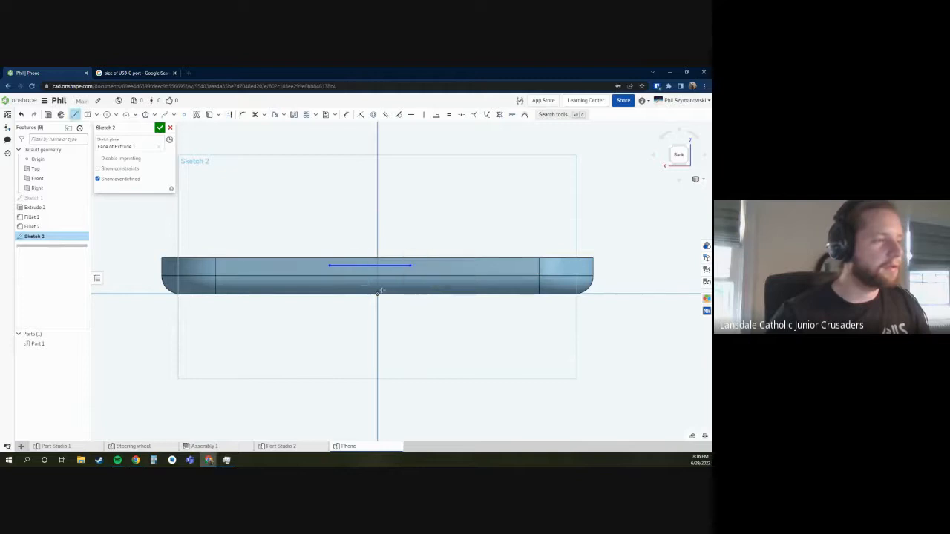
- Connect the horizontal line's midpoint to the origin with a construction line constrained vertical
click(370, 265)
click(377, 294)
key(Escape)
key(u)
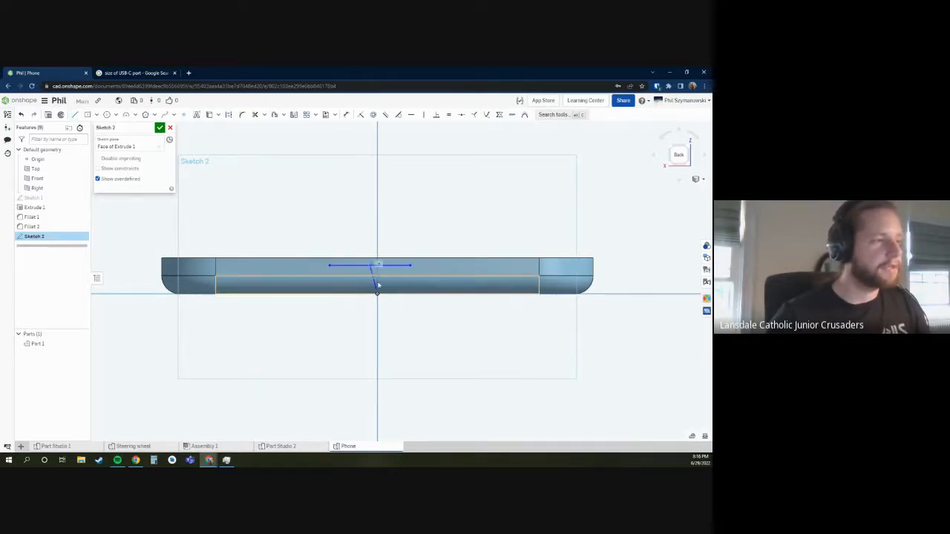
key(v)
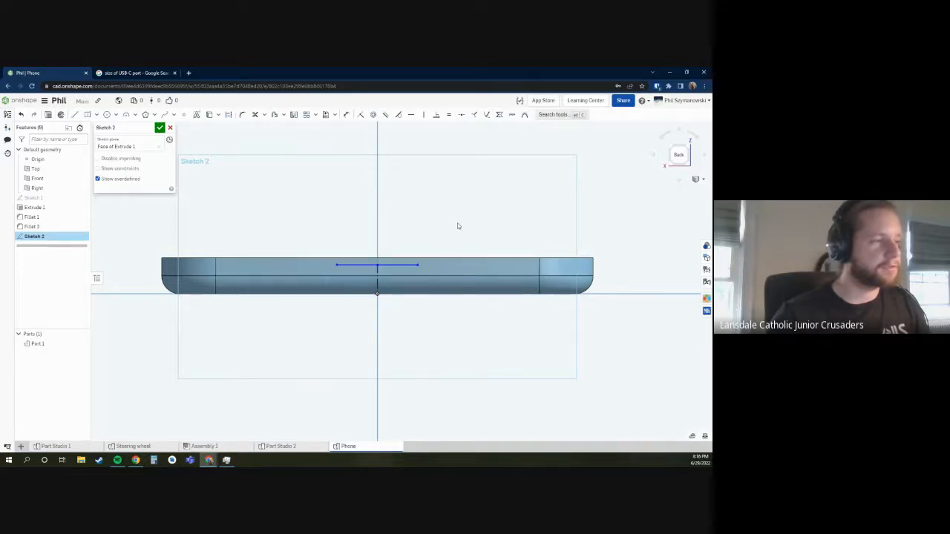
- Create a slot around the horizontal line using the Slot tool
click(394, 264)
click(282, 114)
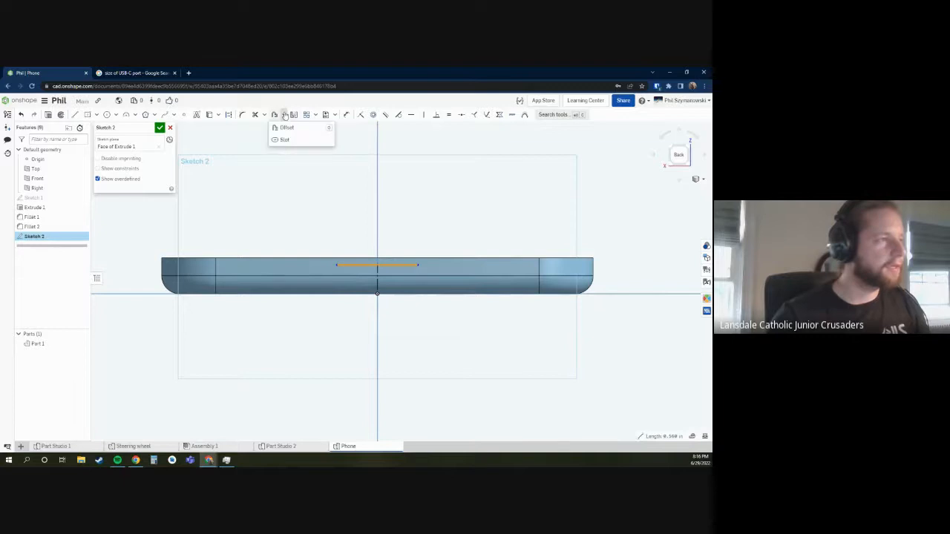
click(290, 136)
scroll(363, 254, down, 3)
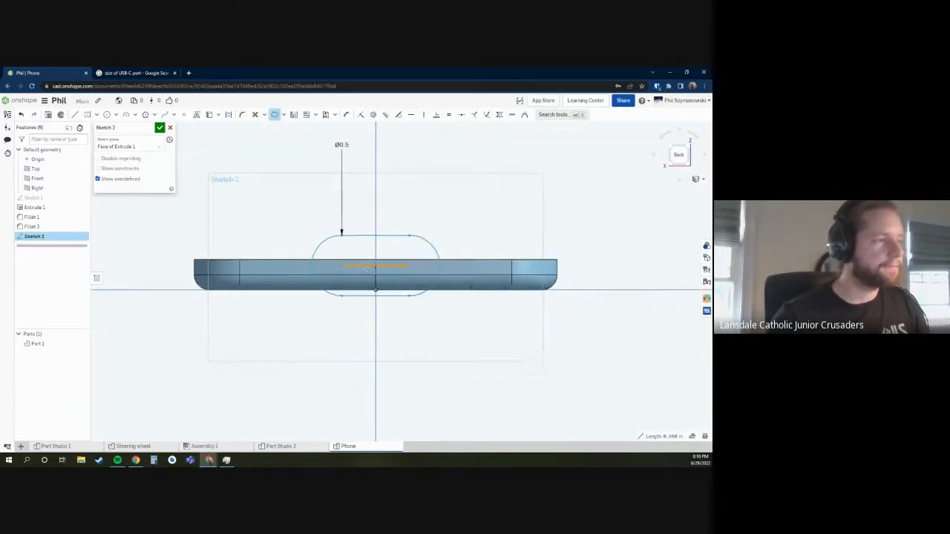
key(Escape)
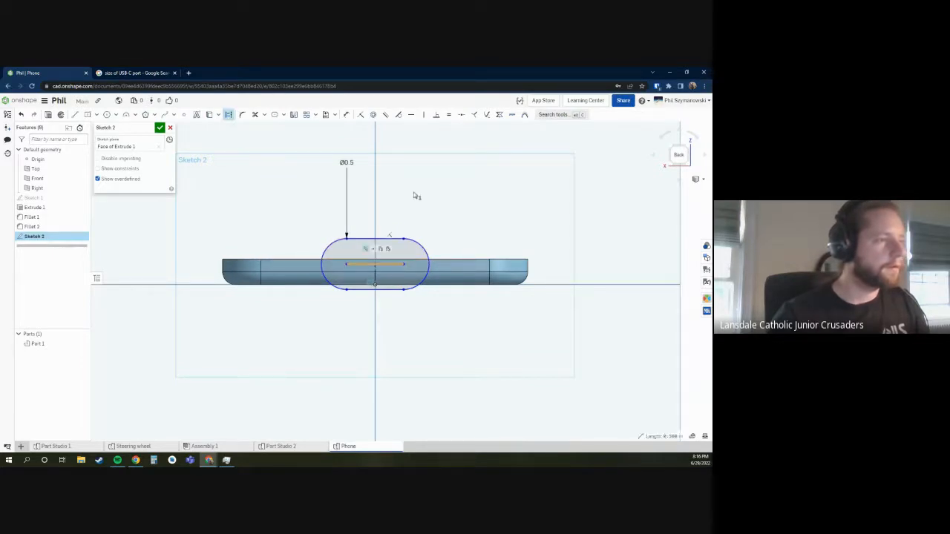
- Check the USB-C port dimensions in the search results again and return to the slot sketch
click(171, 72)
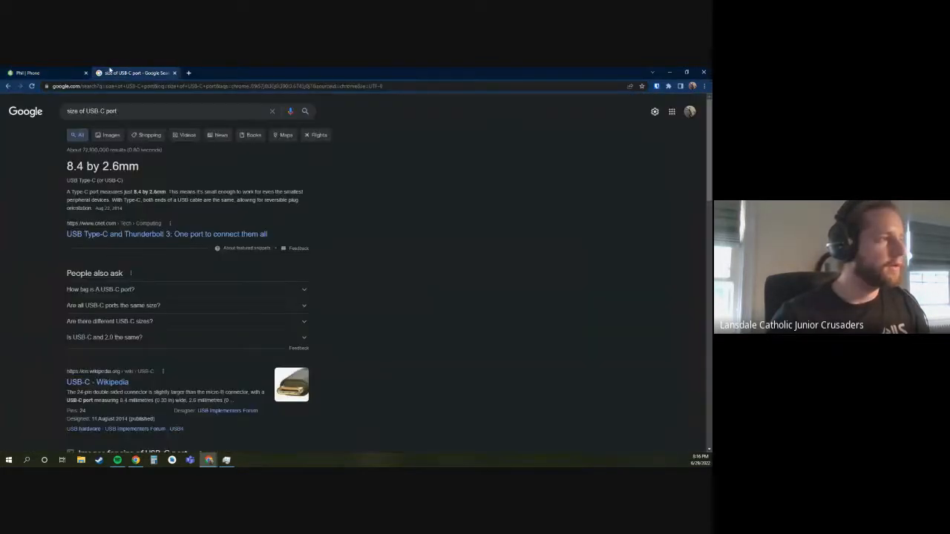
click(67, 72)
scroll(307, 266, up, 3)
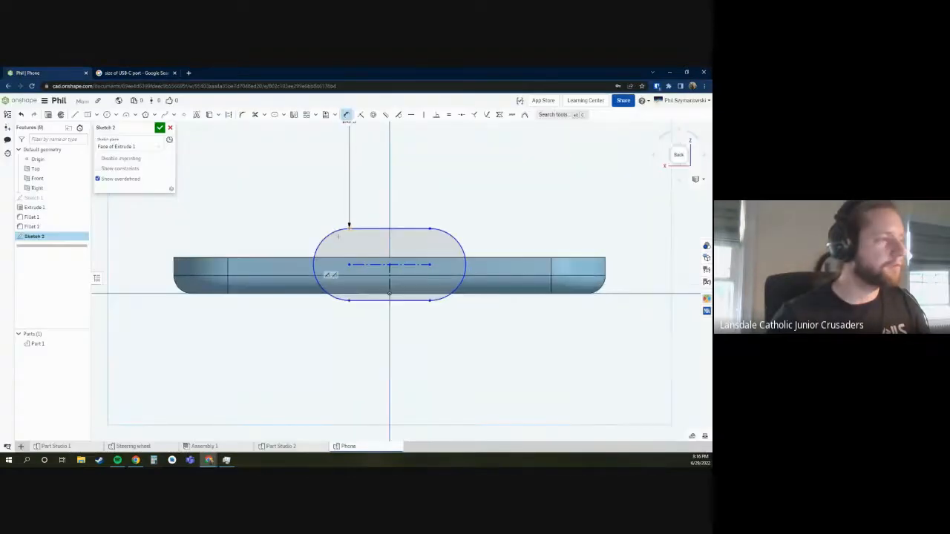
click(307, 266)
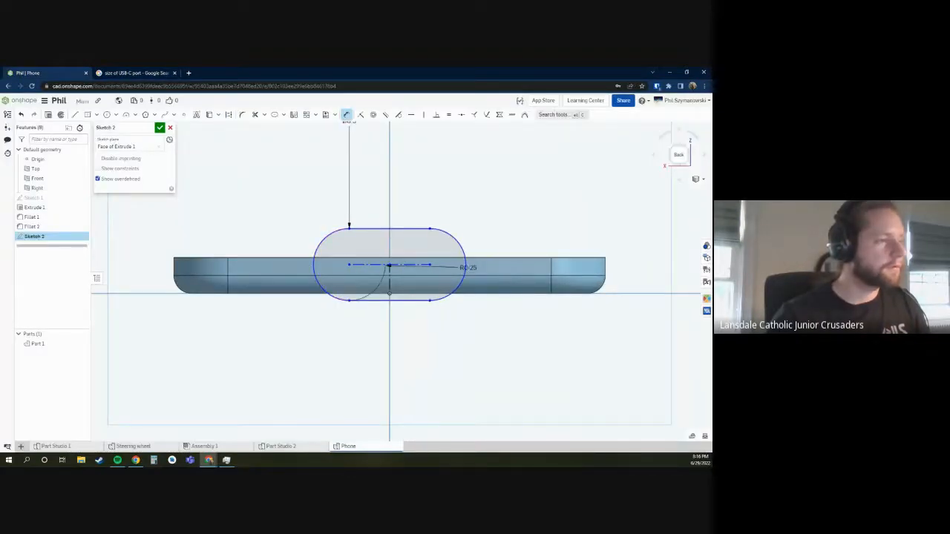
click(466, 267)
key(Escape)
key(Escape)
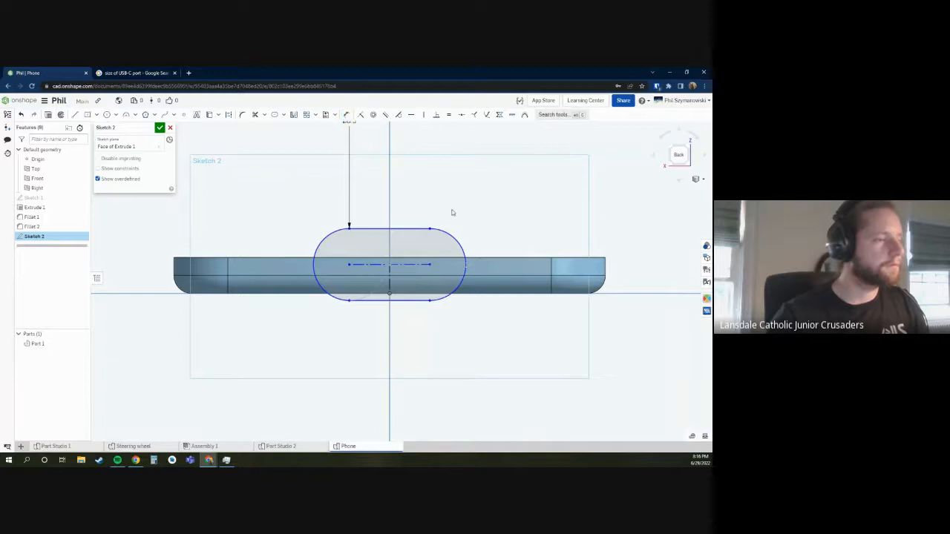
- Dimension the slot's height as 2.6 mm and remove the conflicting 0.5 in slot diameter dimension
key(d)
click(409, 228)
click(541, 235)
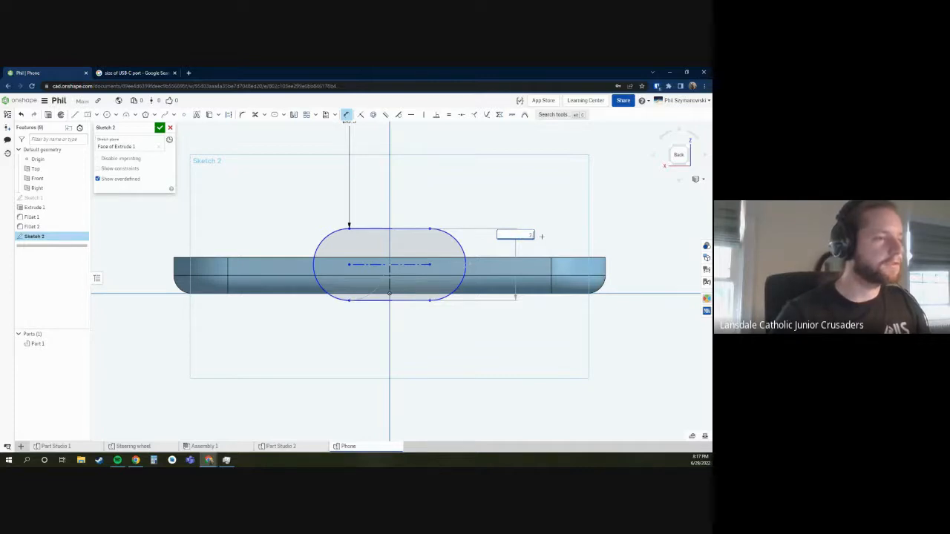
text(2.6mm)
key(Return)
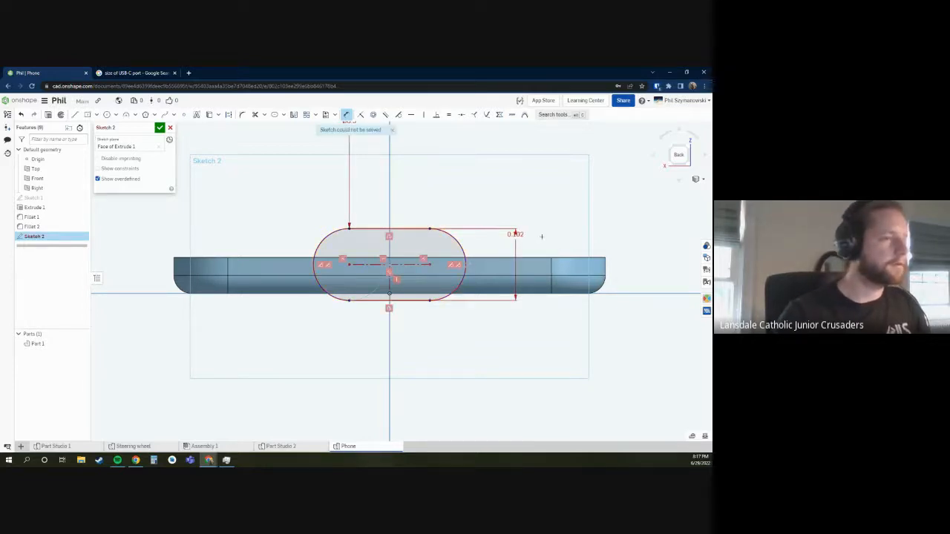
scroll(513, 239, down, 1)
scroll(512, 237, down, 2)
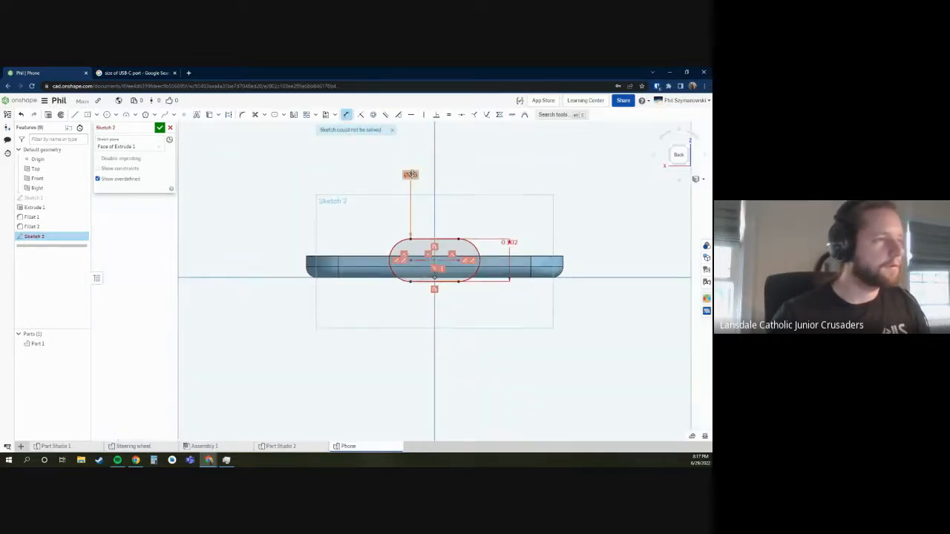
key(ctrl+z)
- Dimension the slot's overall width as 0.331 in and reposition the slot vertically within the phone's thickness
scroll(505, 257, up, 5)
click(346, 243)
click(420, 244)
click(398, 202)
text(0.217)
key(Return)
scroll(590, 250, down, 2)
scroll(480, 211, up, 1)
key(Escape)
drag(434, 250, 437, 279)
- Add a vertical construction line from the phone's upper edge to the slot's center and make it equal to the lower construction line
key(s)
click(509, 189)
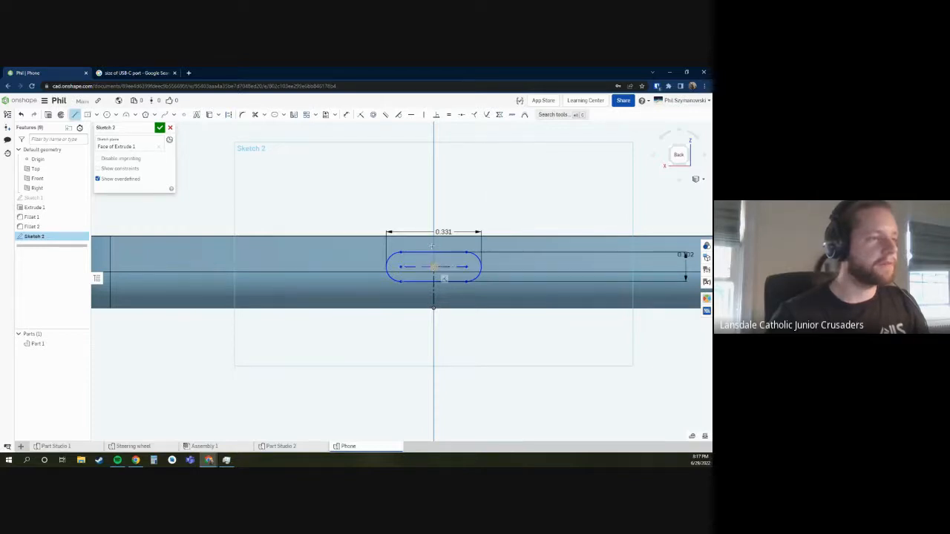
click(434, 236)
key(Escape)
click(434, 247)
key(q)
key(Escape)
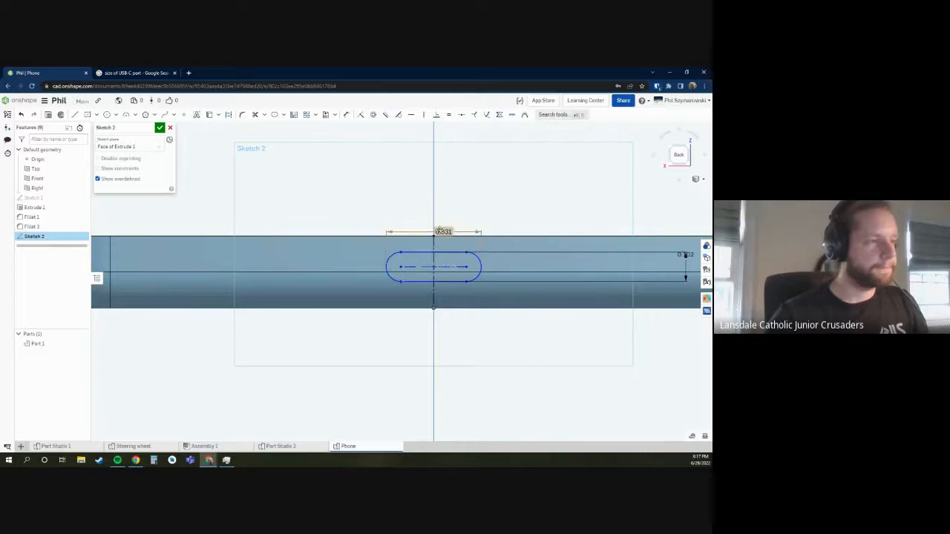
click(434, 249)
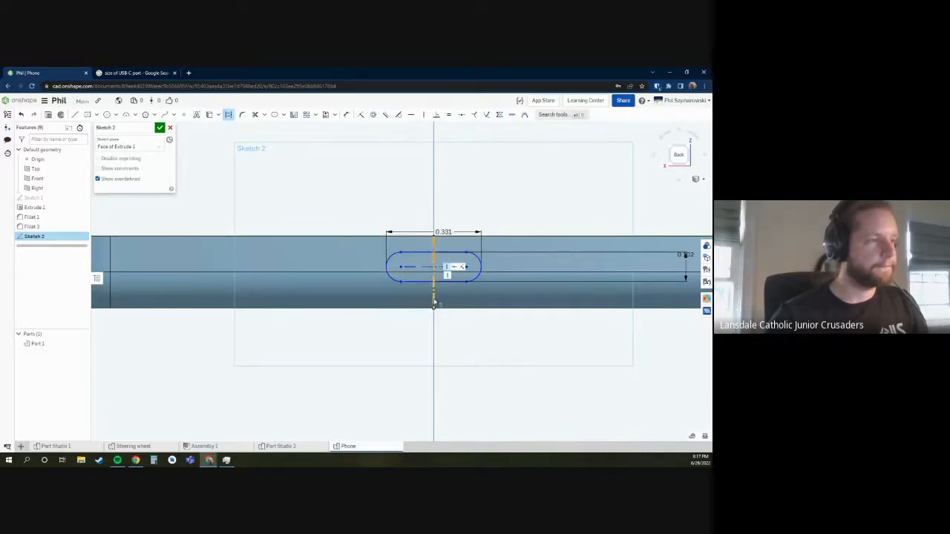
scroll(497, 174, down, 3)
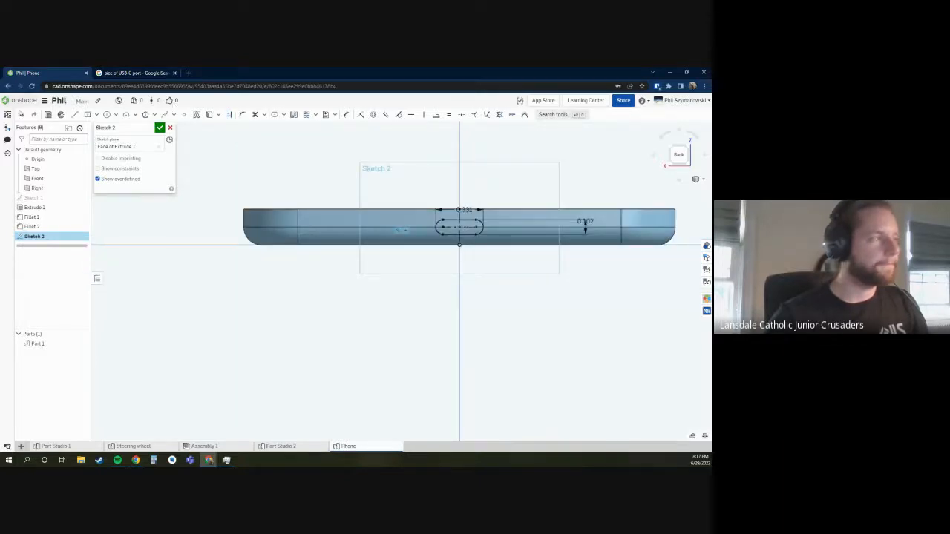
- Accept the sketch and start a Remove extrude of the slot into the phone with a 0.25 in depth
click(160, 128)
key(shift+e)
click(139, 148)
right_drag(341, 193, 179, 218)
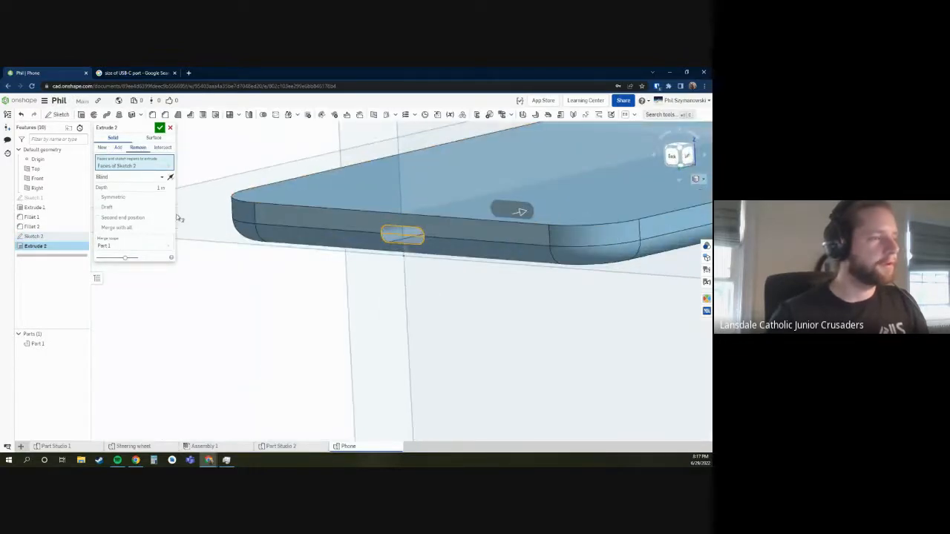
click(161, 188)
text(0.25)
key(Return)
- Set the slot cut's depth to 0.375 in and accept the extrude
scroll(421, 236, up, 3)
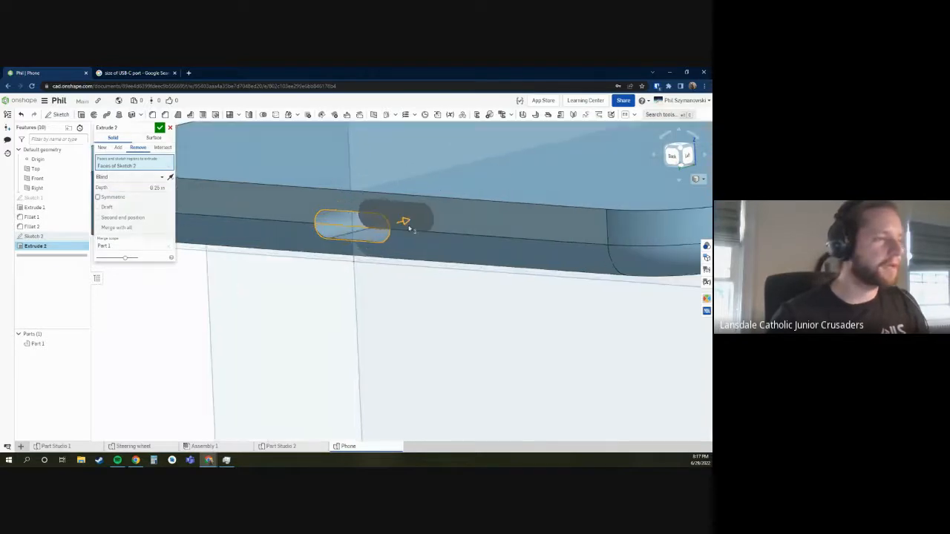
right_drag(421, 235, 475, 231)
click(145, 186)
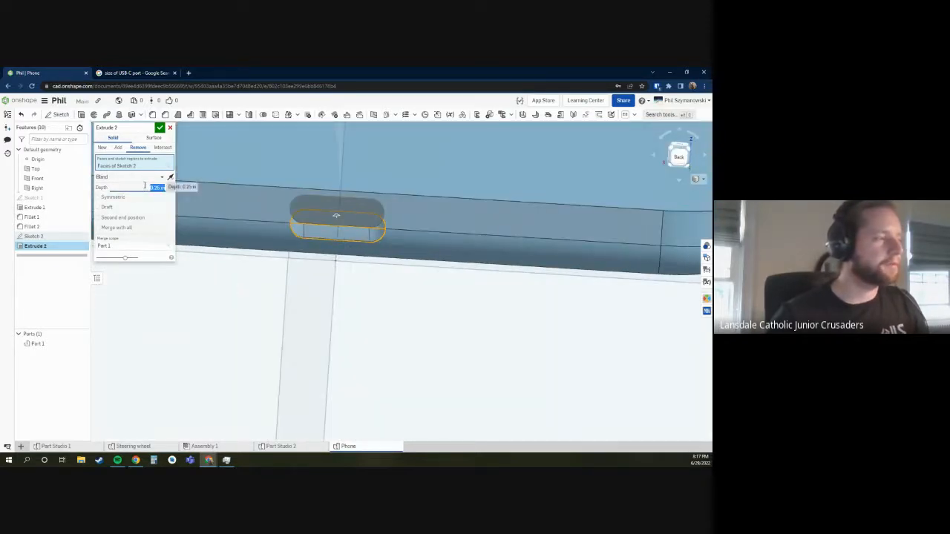
key(BackSpace)
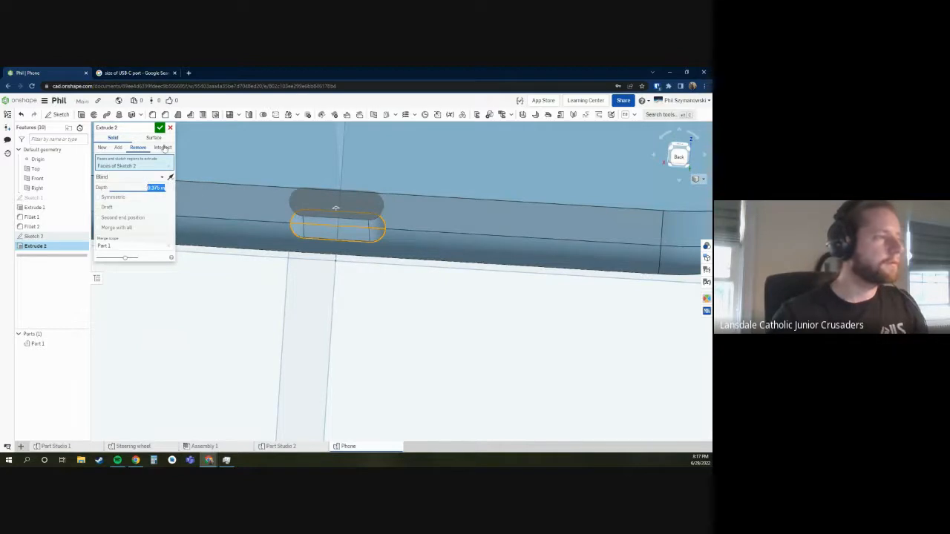
click(161, 128)
- Fillet the perimeter of the phone's top face with a 0.031 in radius and accept the fillet
scroll(319, 196, down, 4)
right_drag(319, 196, 318, 248)
scroll(320, 311, up, 4)
right_drag(319, 312, 327, 271)
scroll(328, 279, down, 5)
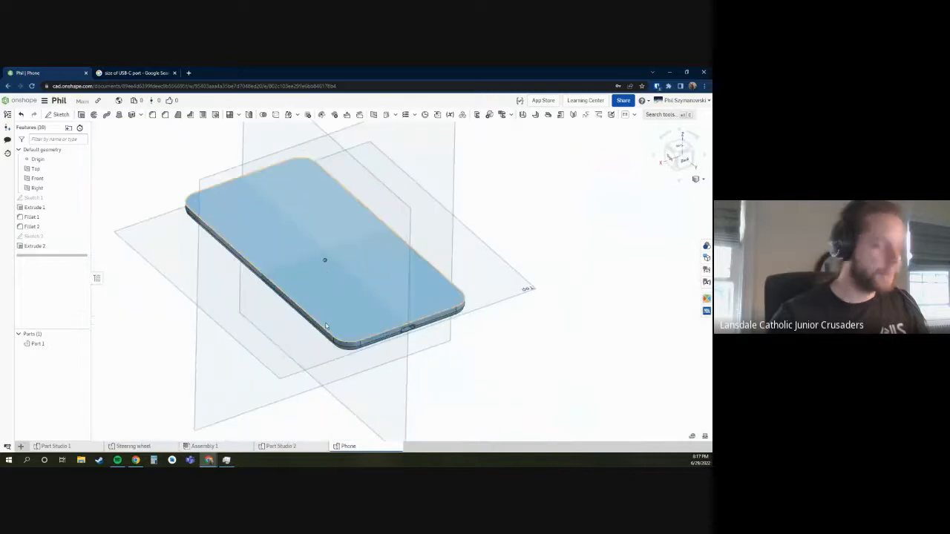
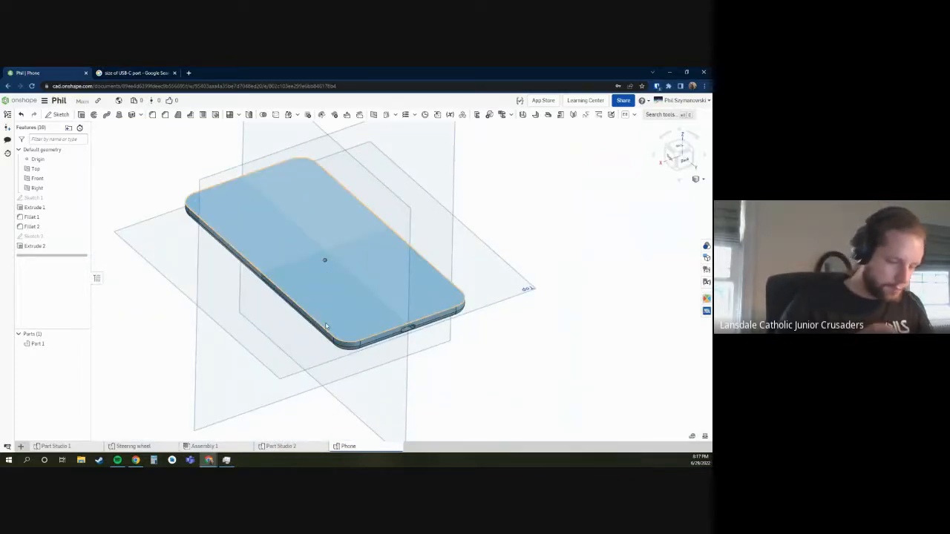
click(152, 114)
click(193, 206)
click(144, 187)
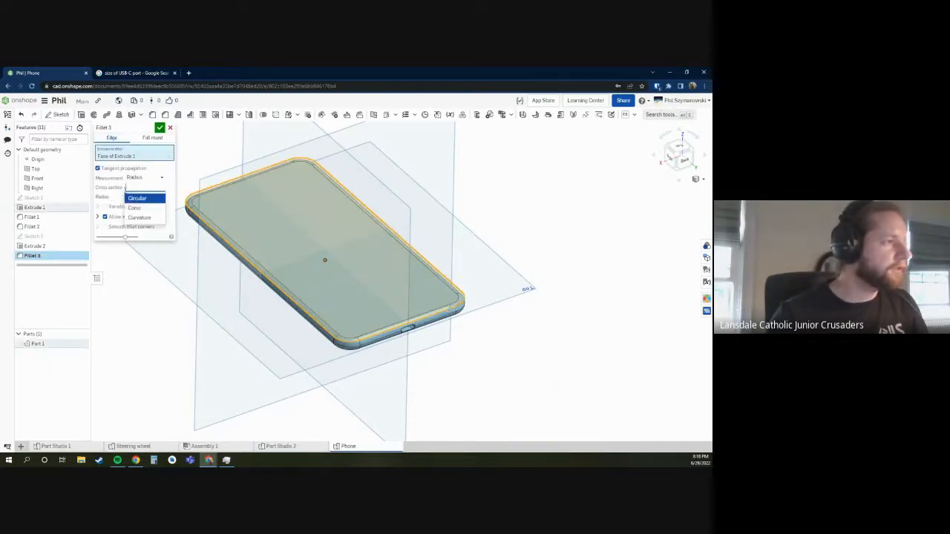
click(124, 191)
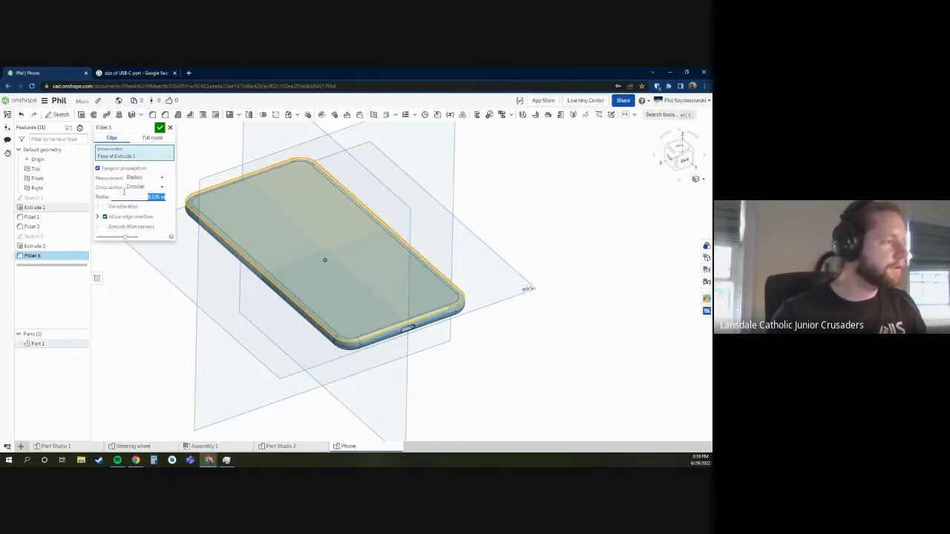
text(./32)
key(Return)
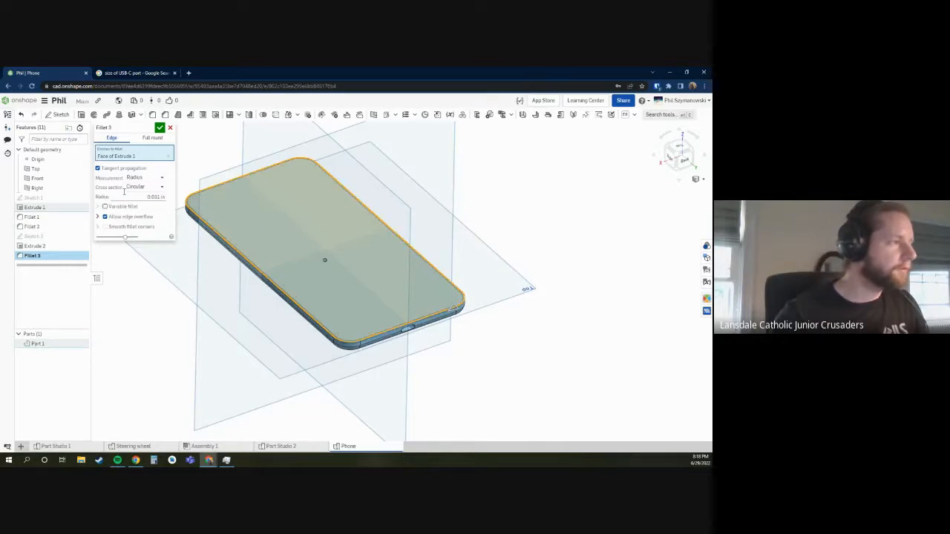
scroll(348, 340, up, 5)
scroll(342, 331, up, 3)
right_drag(344, 287, 358, 272)
scroll(360, 270, down, 5)
click(160, 128)
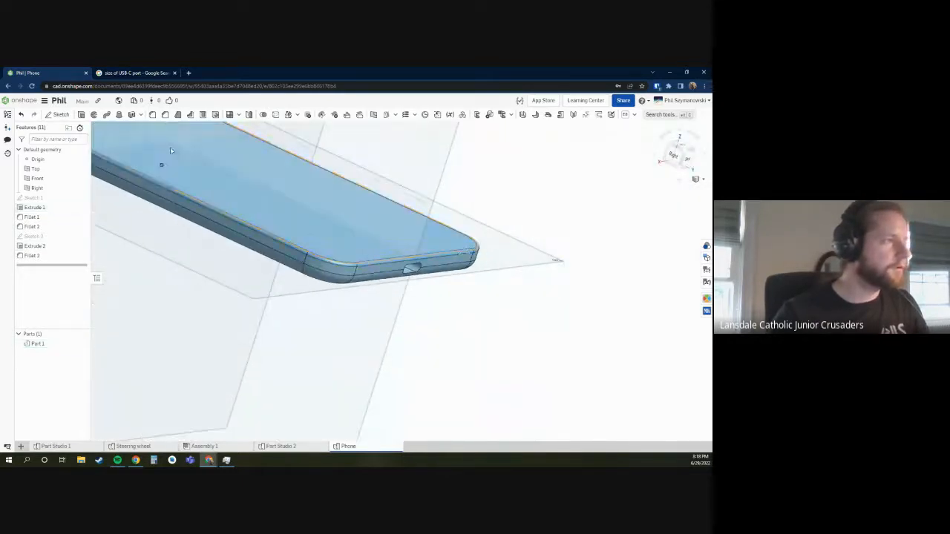
- Start a new sketch on the narrow flat face along the phone's long left side, viewed straight on
scroll(326, 237, down, 4)
scroll(323, 256, up, 3)
right_drag(323, 256, 225, 234)
right_click(404, 247)
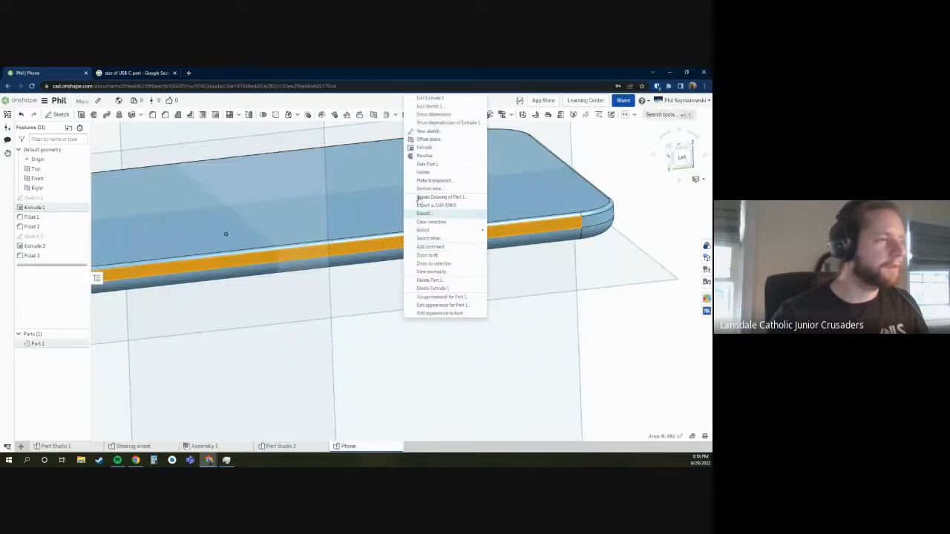
click(419, 136)
key(n)
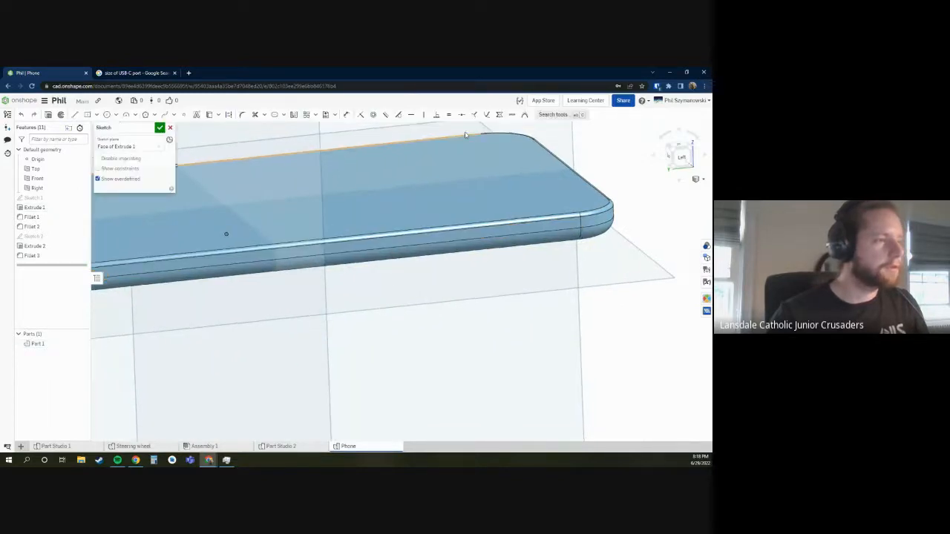
- Draw three separate horizontal lines in a row along the phone's narrow side face
key(s)
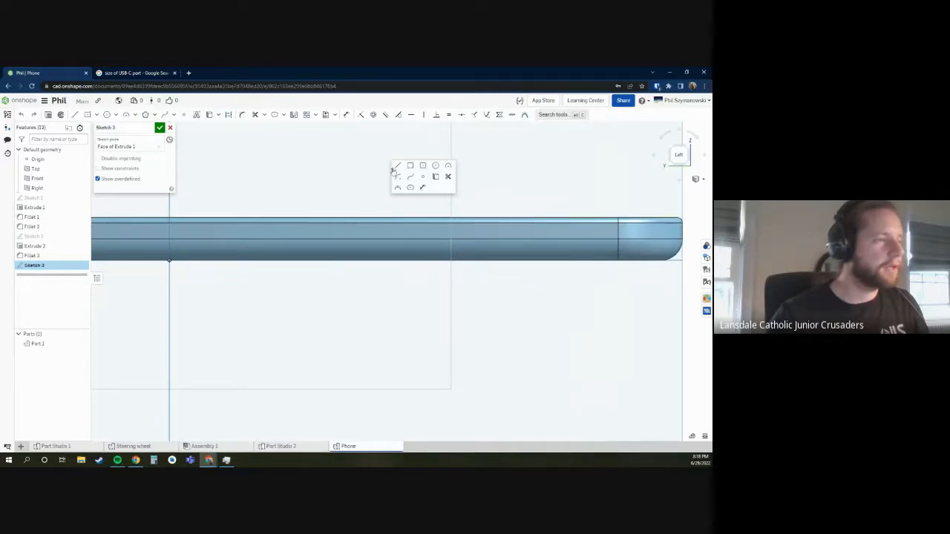
click(397, 166)
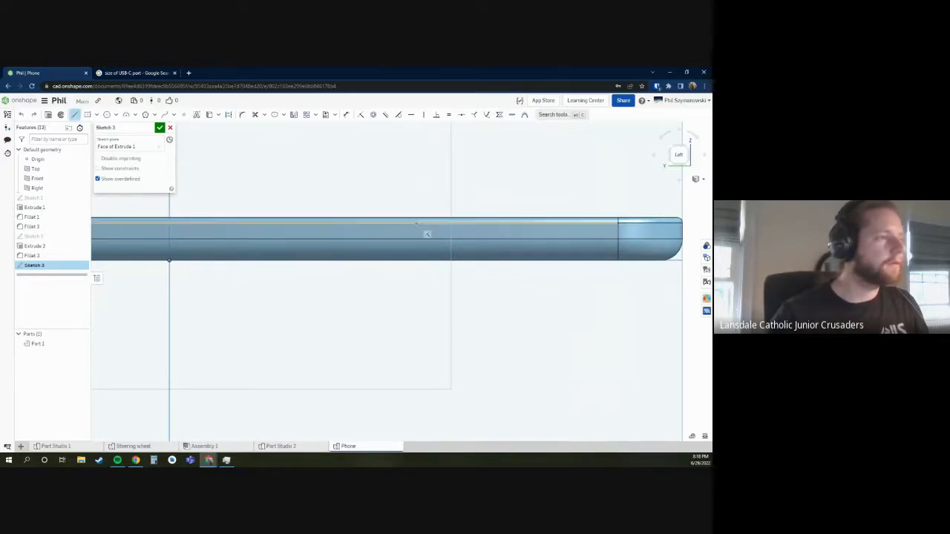
click(290, 234)
key(s)
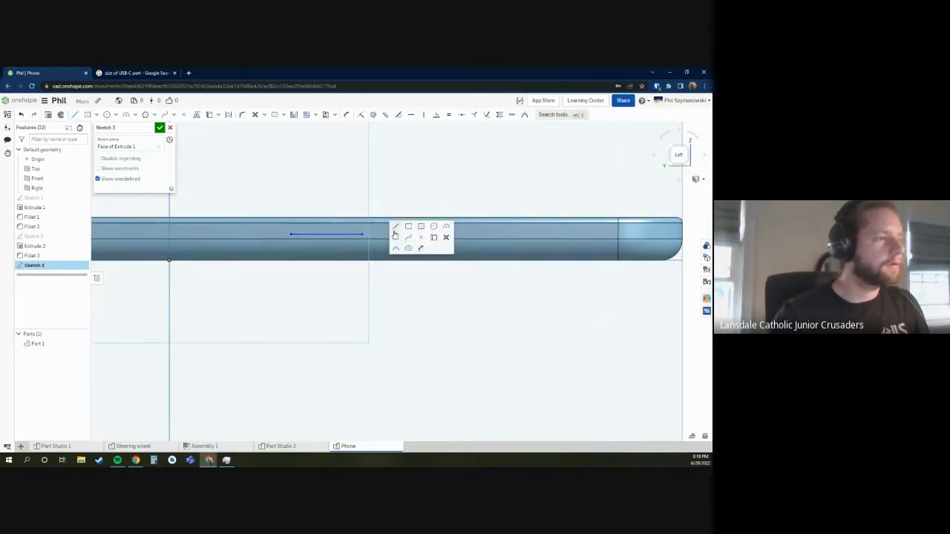
click(395, 228)
click(439, 234)
key(s)
click(479, 228)
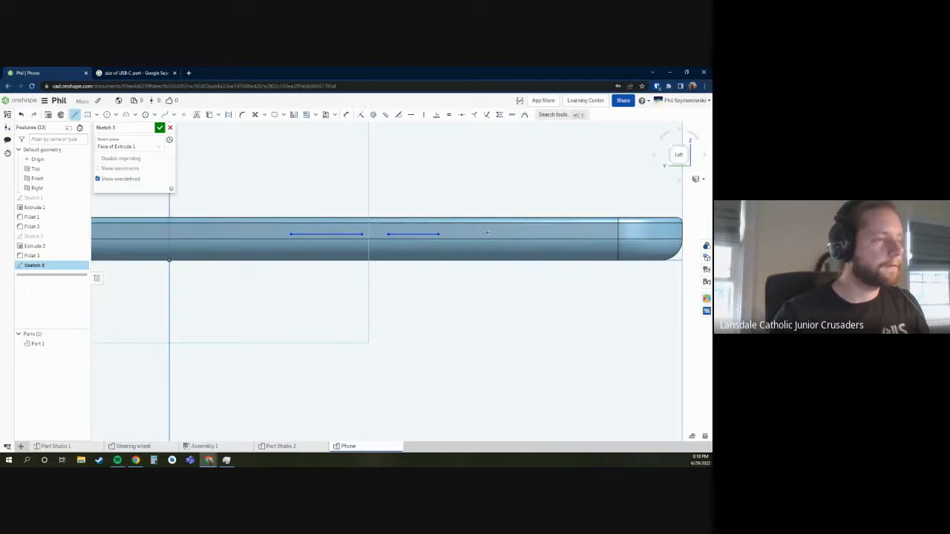
drag(517, 233, 486, 232)
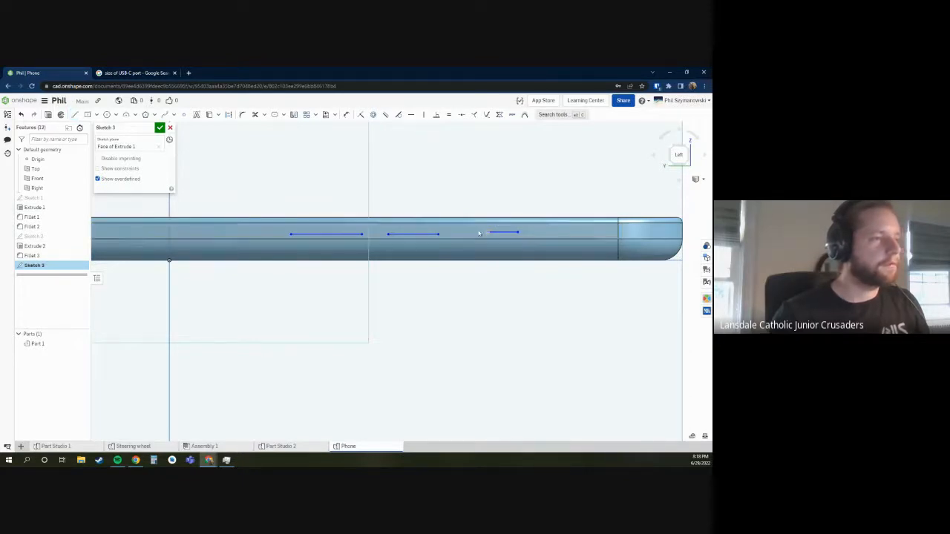
click(420, 235)
click(339, 236)
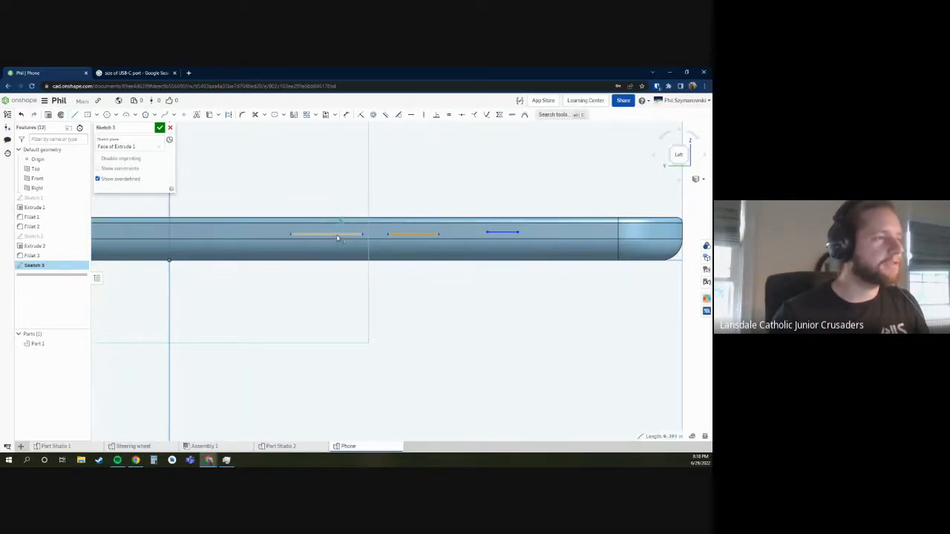
right_click(339, 236)
key(Escape)
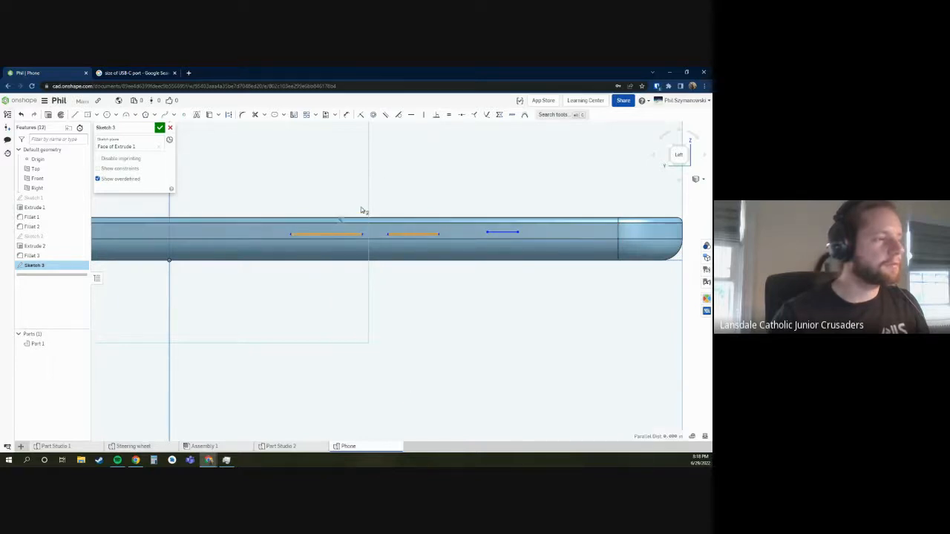
key(r)
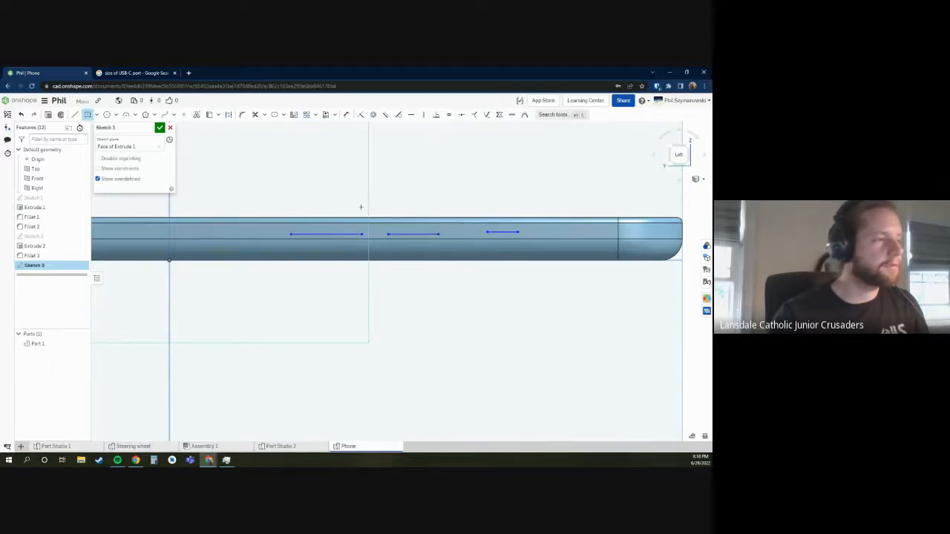
key(Escape)
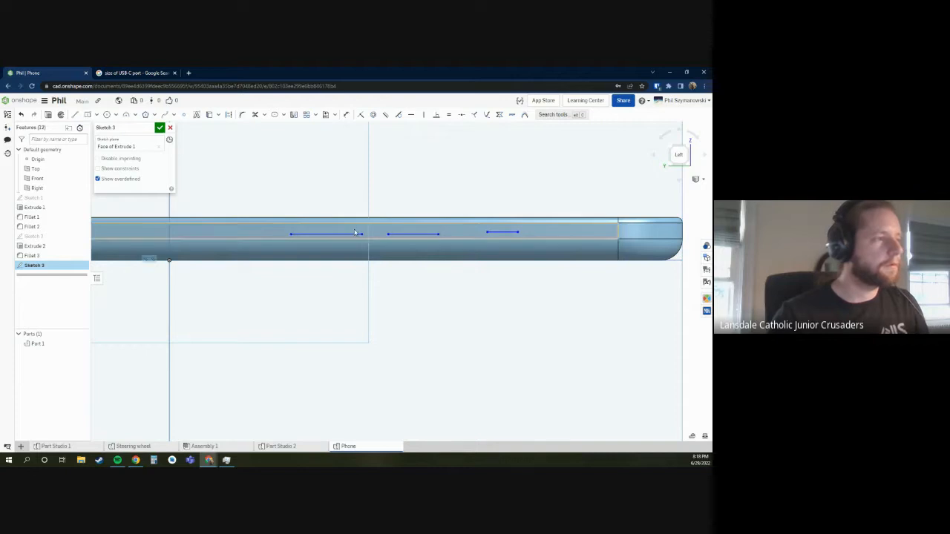
- Make the left and middle lines equal in length and align all three lines with each other
click(349, 234)
click(401, 233)
click(448, 115)
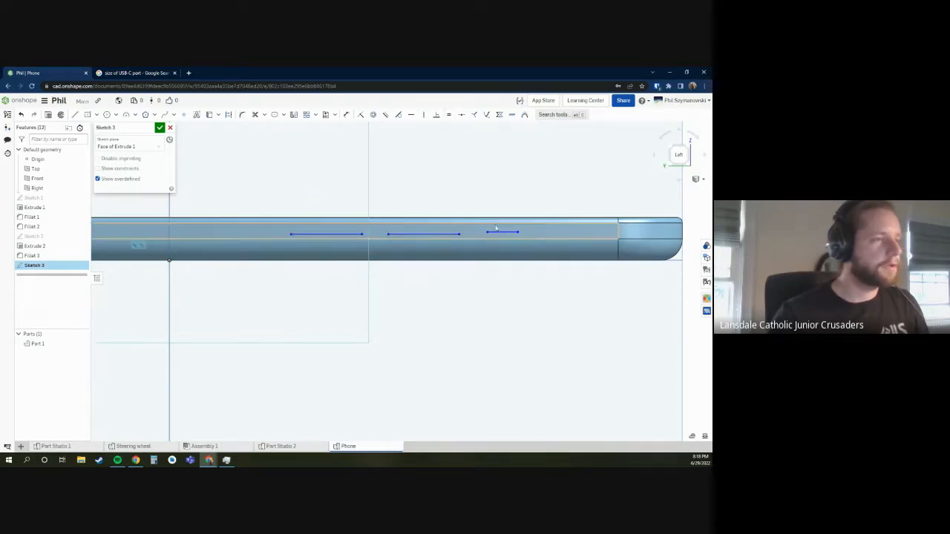
click(423, 234)
click(492, 233)
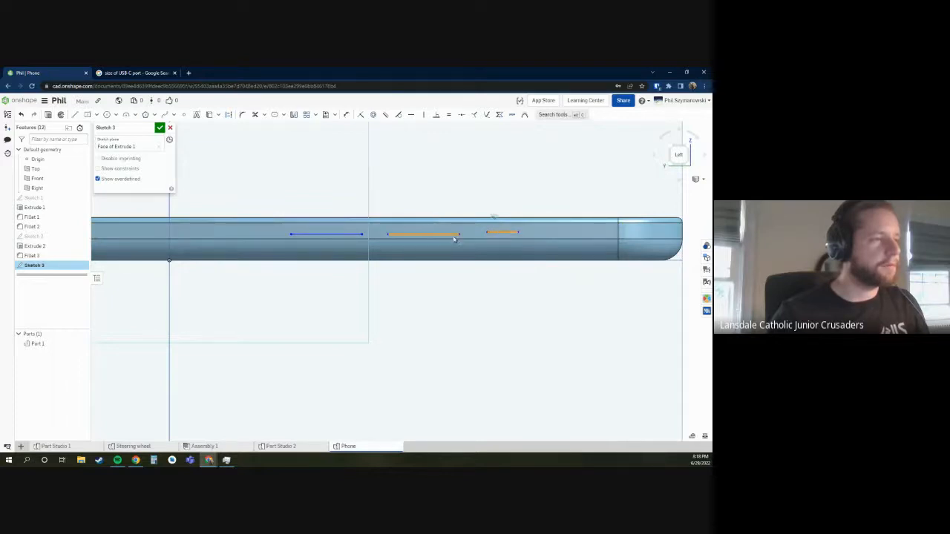
click(324, 236)
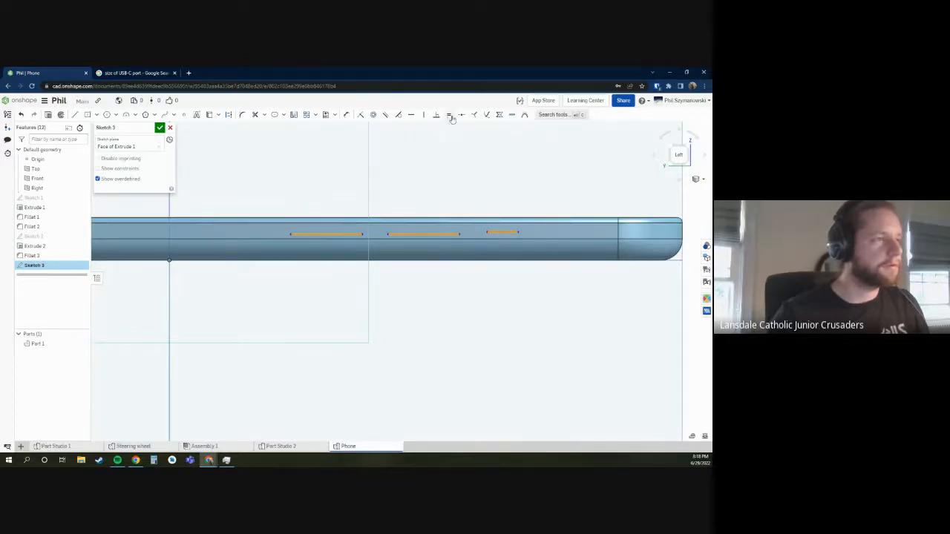
click(352, 126)
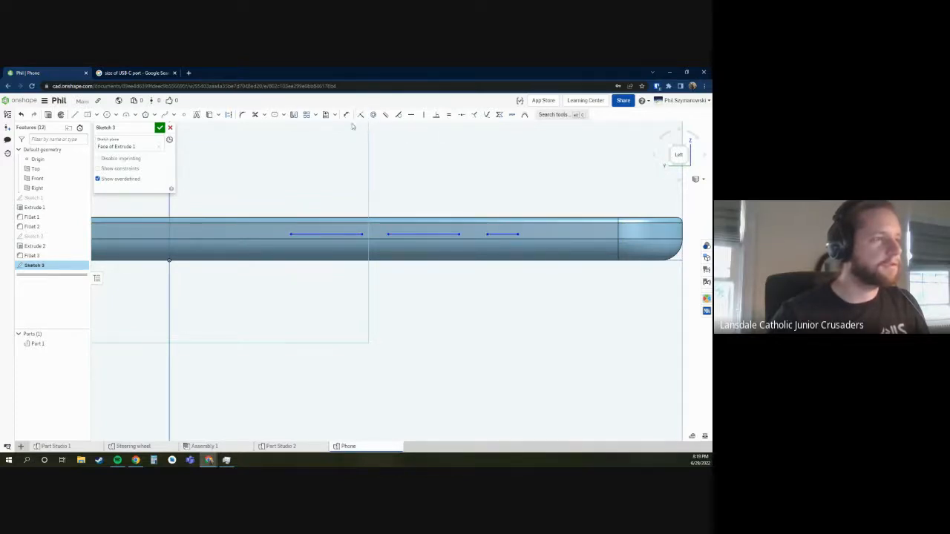
- Draw a vertical line through the middle line's midpoint, spanning the phone's thickness from its lower to its upper edge
right_click(399, 158)
click(410, 163)
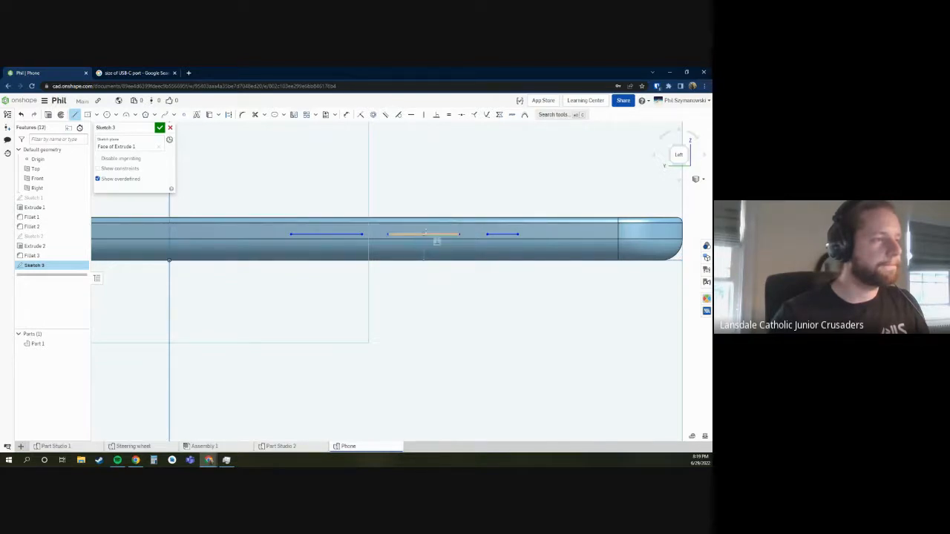
click(423, 234)
click(424, 260)
key(Escape)
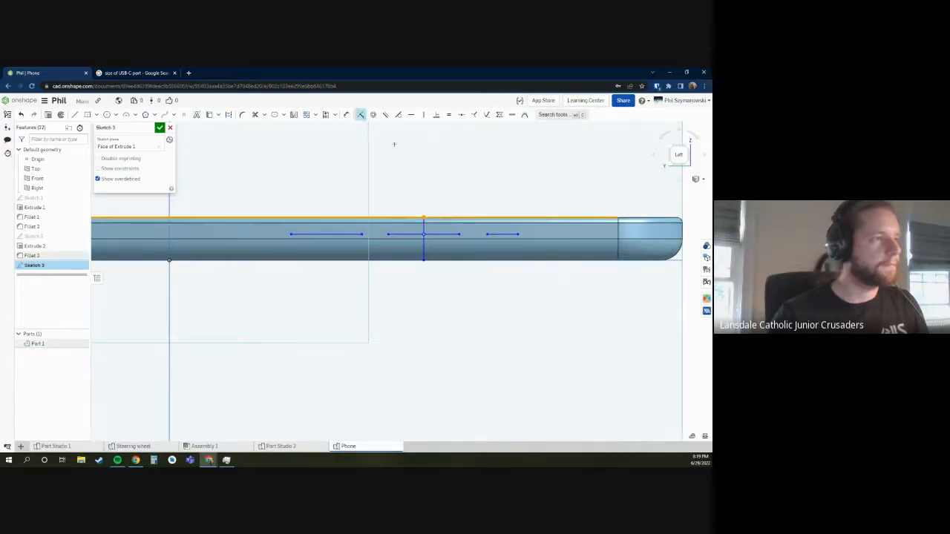
- Convert the vertical line to construction and center the middle line on it with a midpoint constraint
click(424, 245)
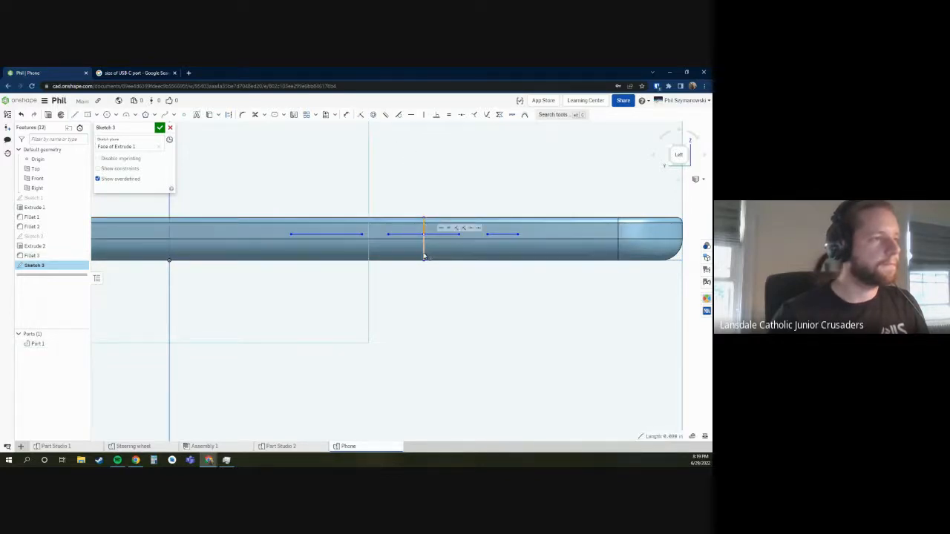
key(q)
key(shift+m)
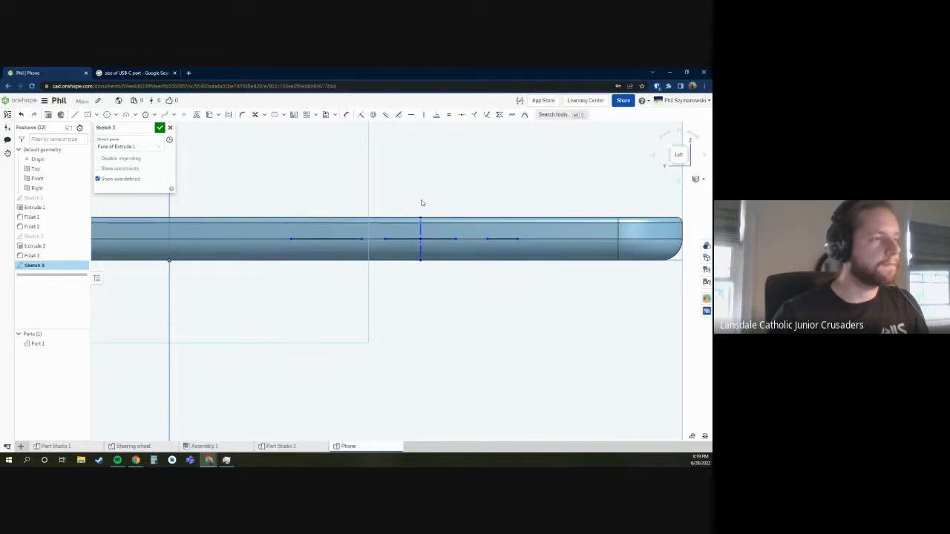
- Dimension the middle line's length as 0.375 in
scroll(445, 190, up, 2)
scroll(426, 206, down, 2)
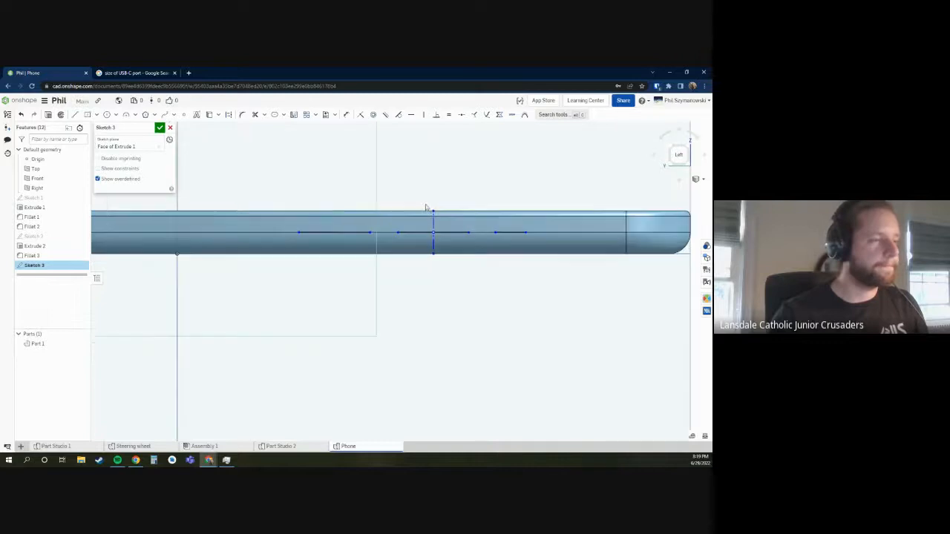
key(d)
click(445, 232)
click(446, 280)
key(BackSpace)
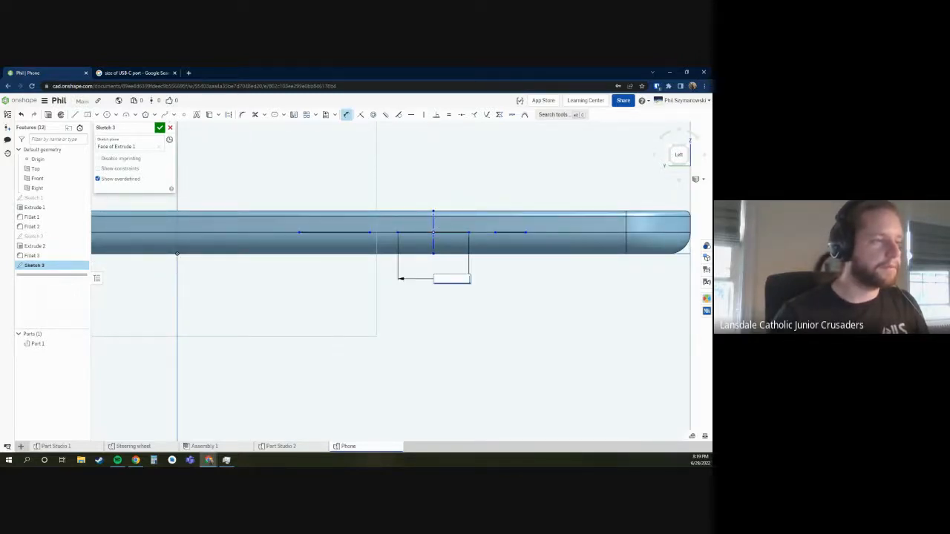
text(8)
key(Return)
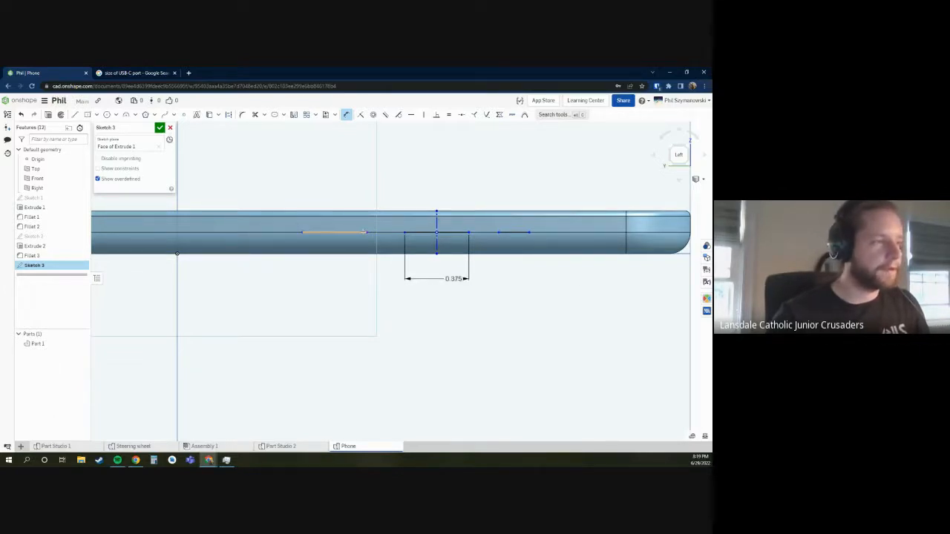
- Dimension the gap between the left and middle lines as 0.125 in
click(365, 233)
click(404, 233)
click(390, 274)
text(.125)
key(Return)
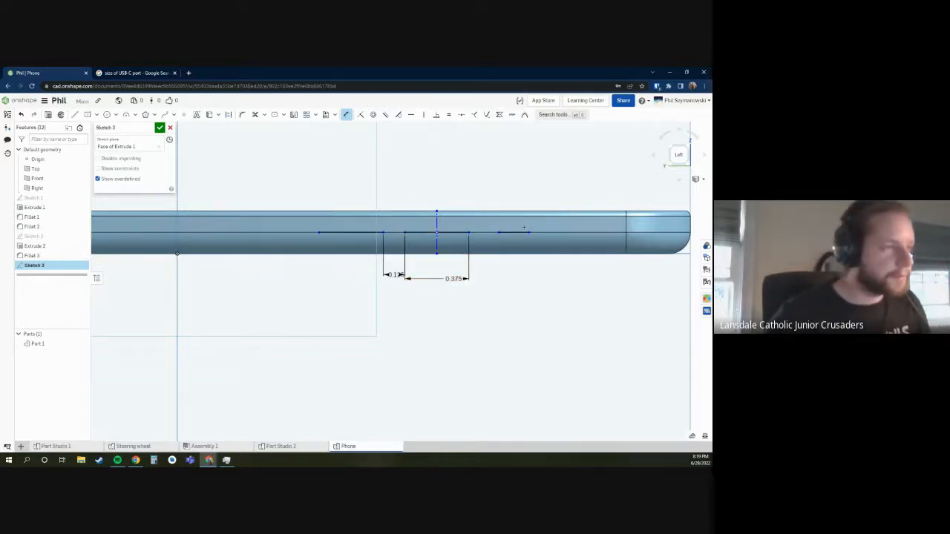
- Dimension the right line's length as 0.25 in and its gap to the middle line as 0.25 in
click(511, 232)
click(536, 277)
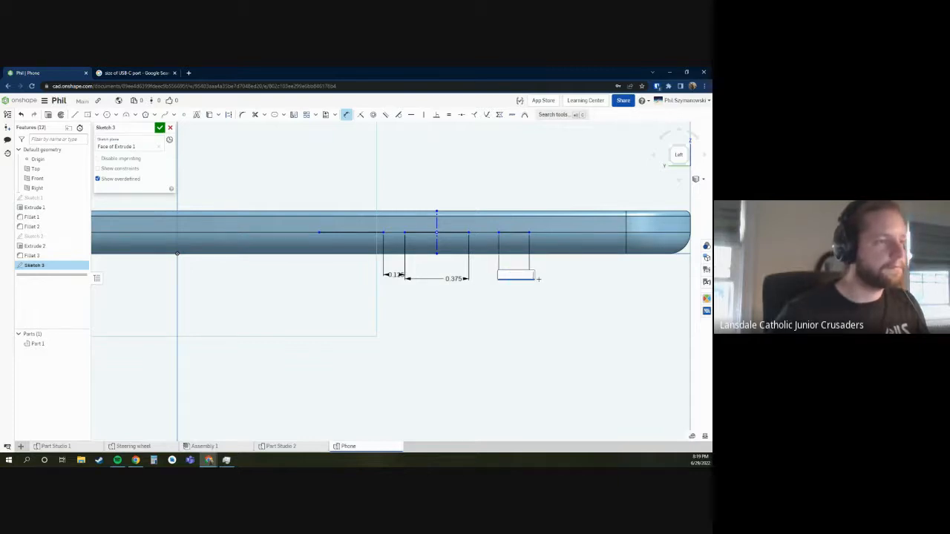
text(0.25)
key(Return)
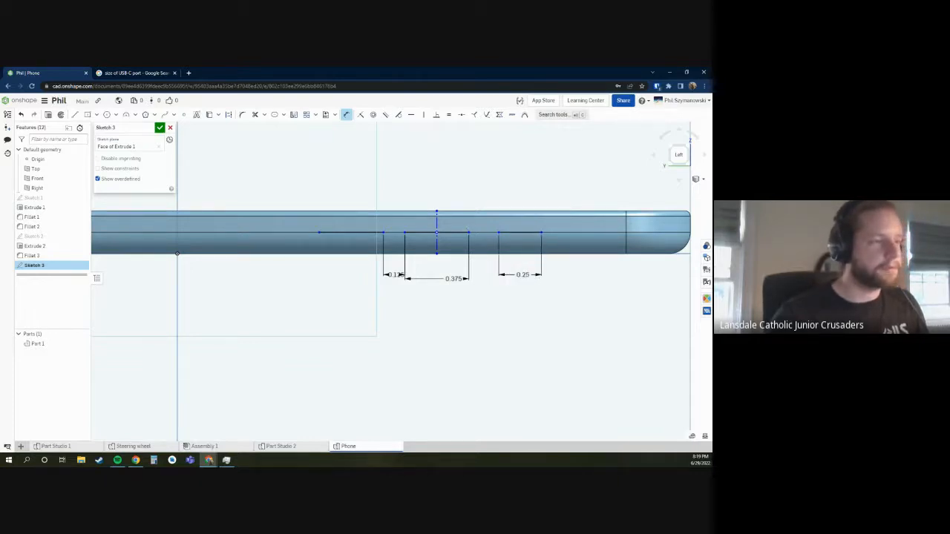
click(488, 295)
text(0.25)
key(Return)
key(Escape)
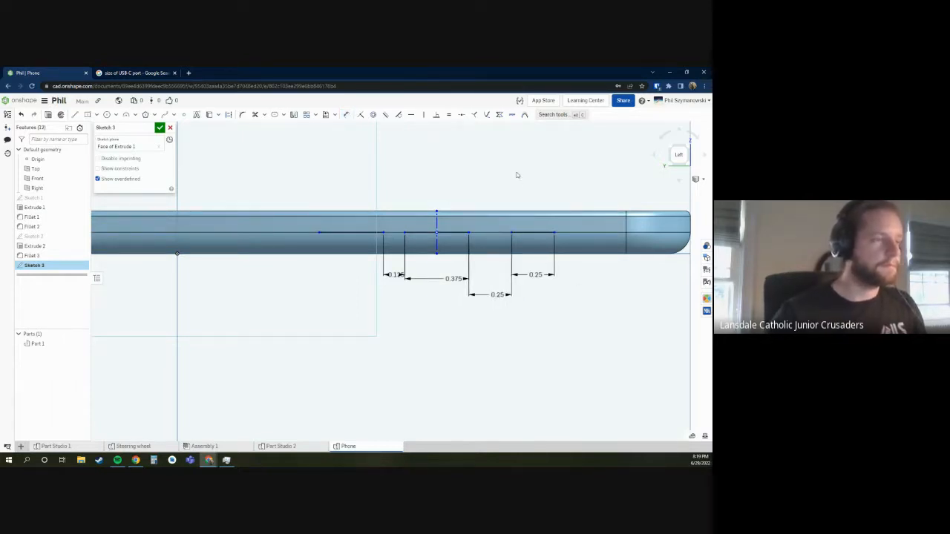
- Position the vertical construction line 1.5 in horizontally from the origin
scroll(509, 164, down, 4)
scroll(483, 153, up, 3)
key(d)
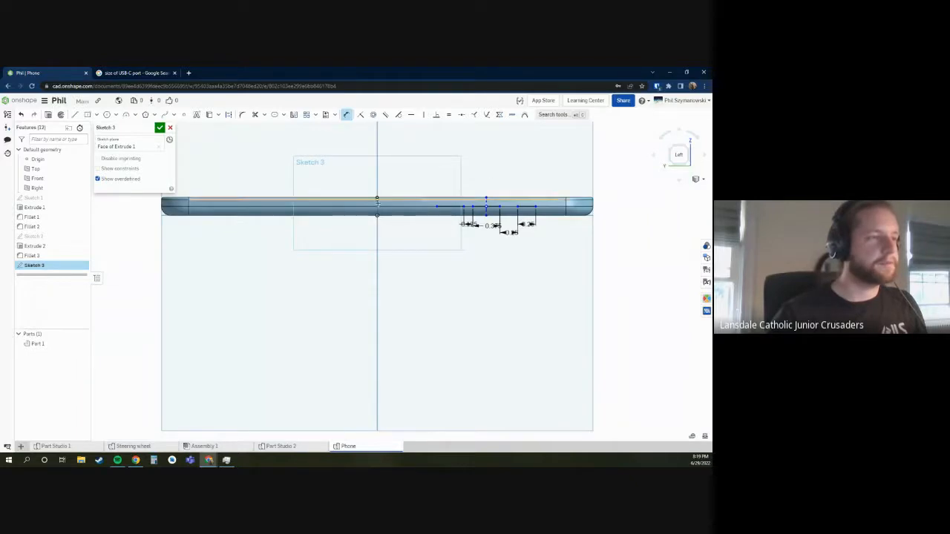
click(486, 206)
click(378, 212)
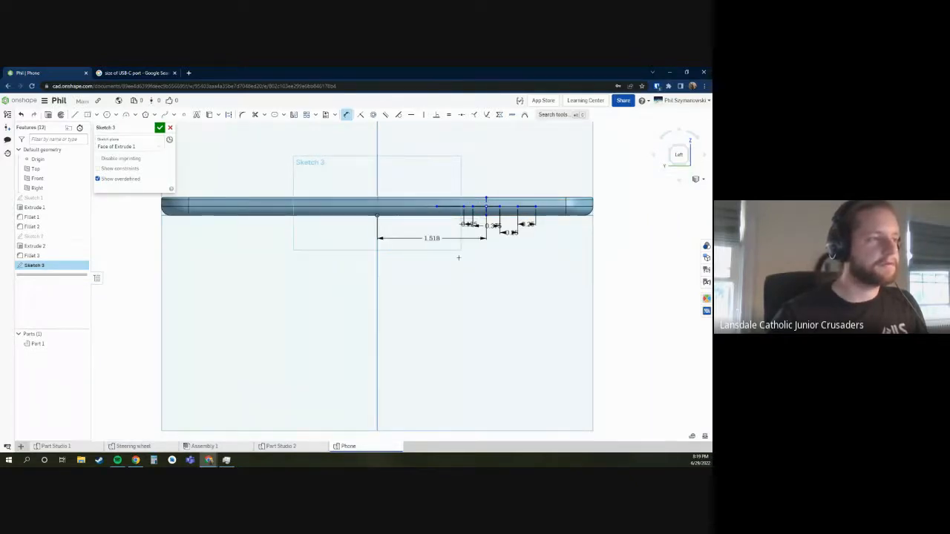
click(454, 280)
key(Return)
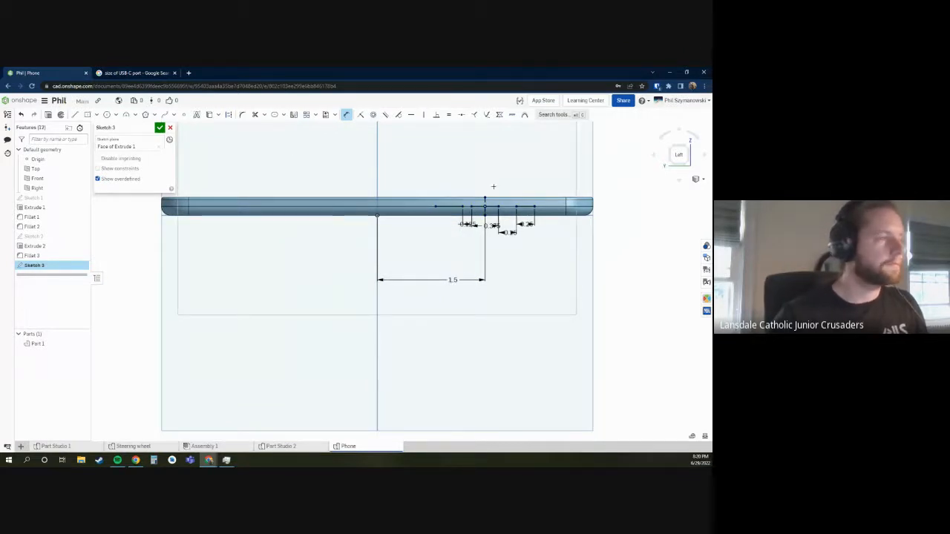
- Create a slot around the 0.375 in middle line with the Slot tool
scroll(488, 187, up, 3)
click(446, 233)
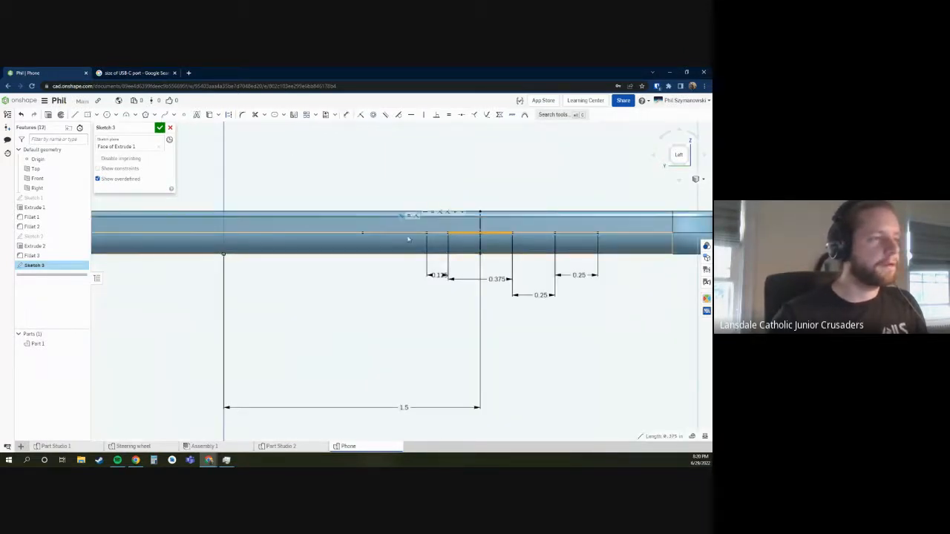
click(274, 115)
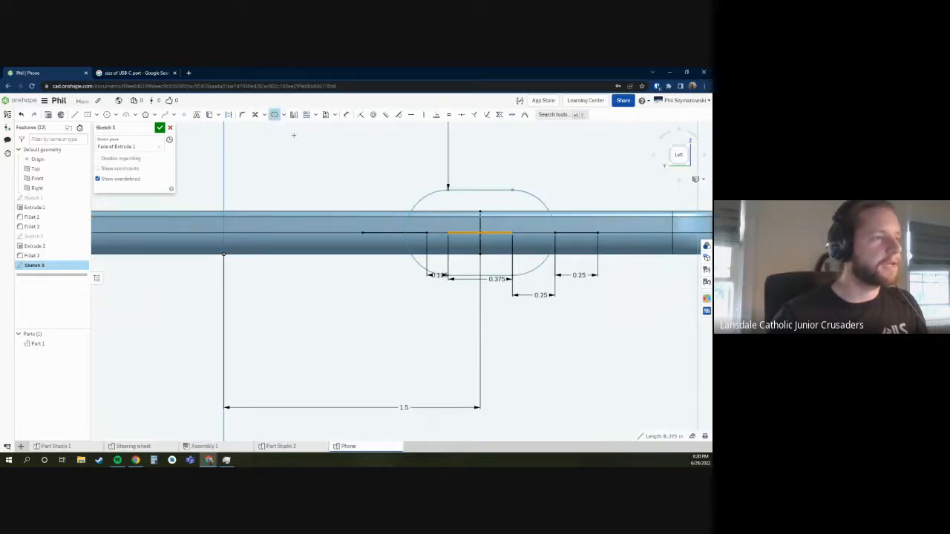
click(322, 170)
- Try slot diameters of 1/32 in and 0.016 in on the middle line's slot
scroll(417, 164, down, 3)
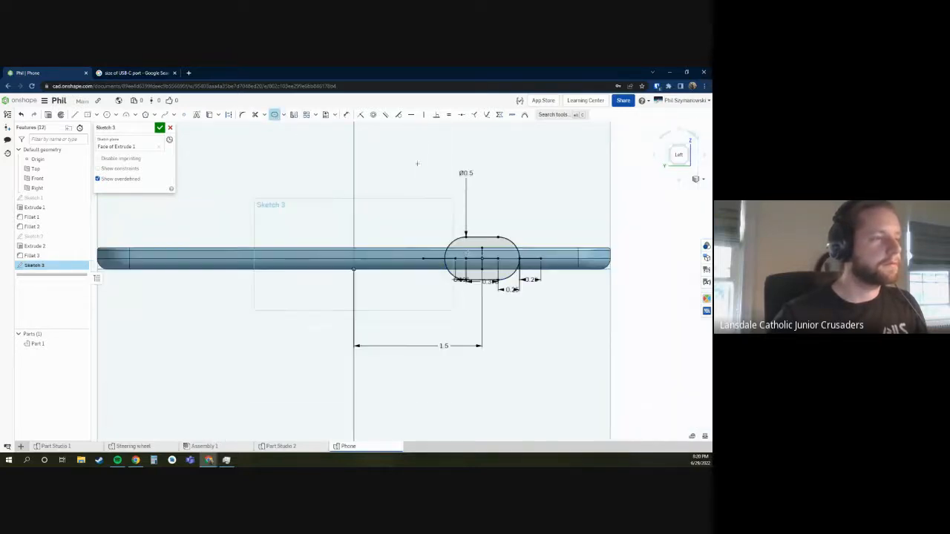
double_click(464, 172)
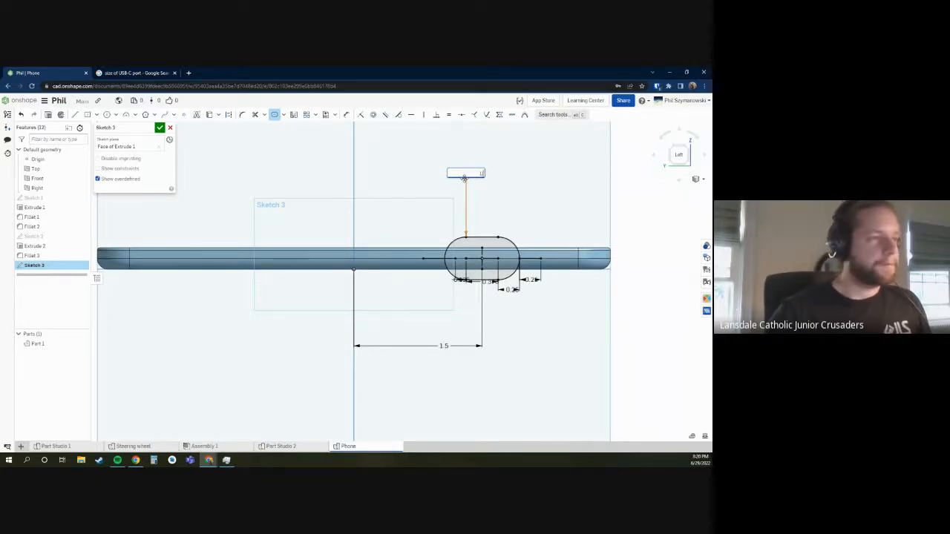
text(1/32)
key(Return)
scroll(474, 260, up, 6)
double_click(437, 258)
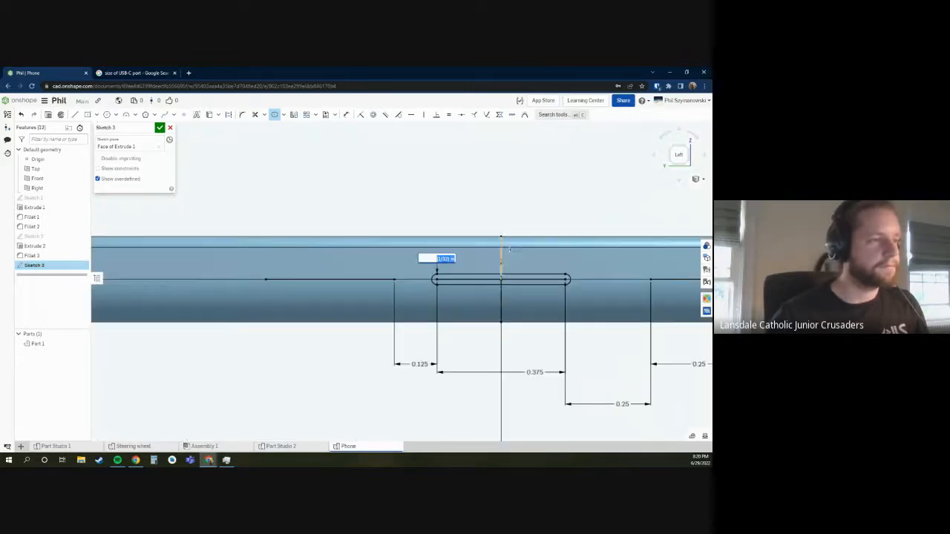
key(Return)
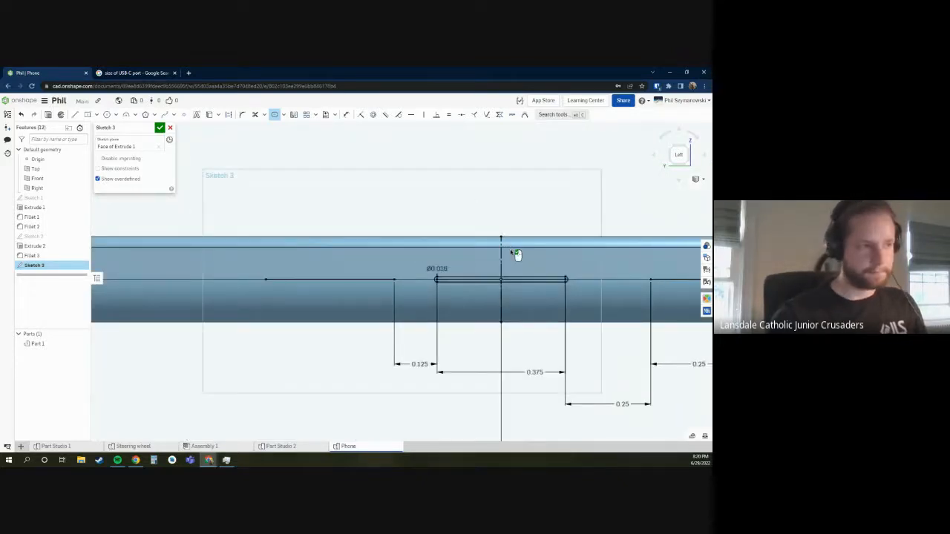
- Set the middle line's slot diameter to 1/16 in
double_click(437, 269)
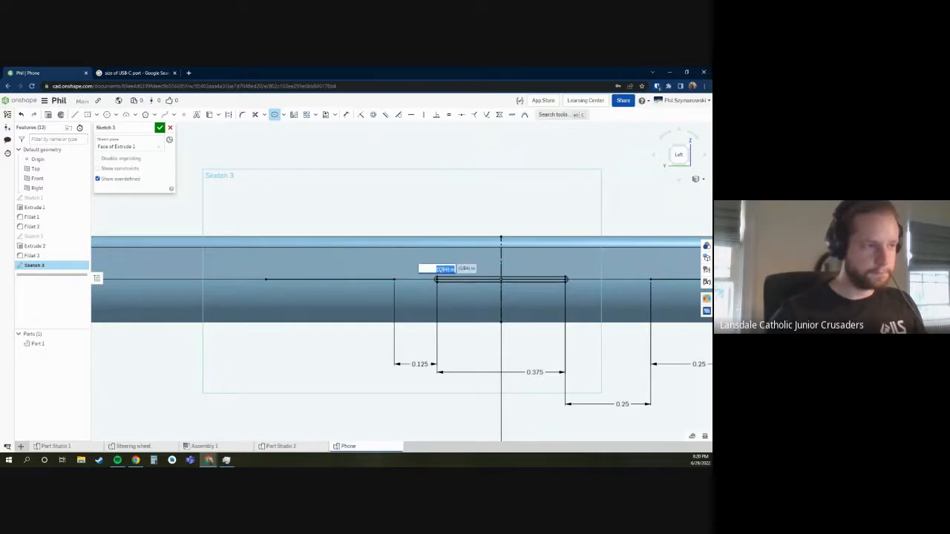
text(1/16)
key(Return)
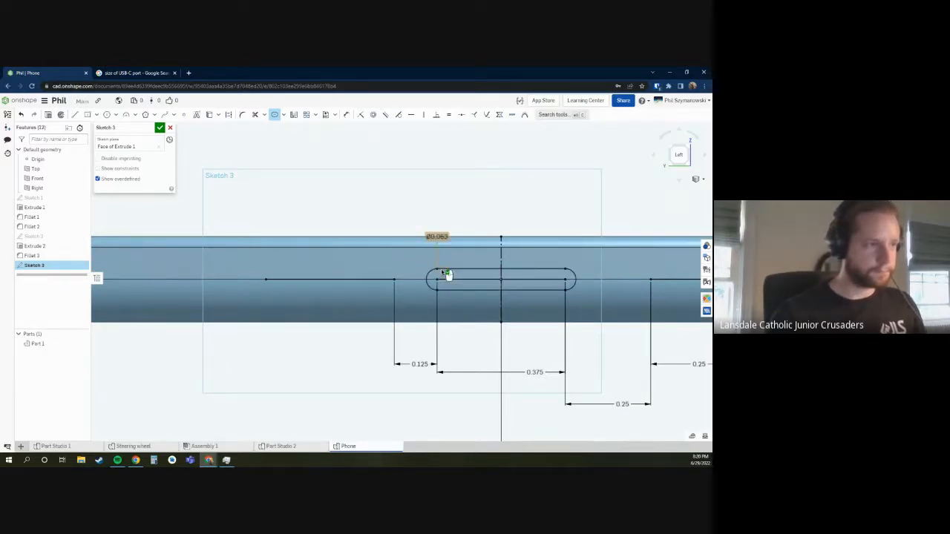
click(351, 279)
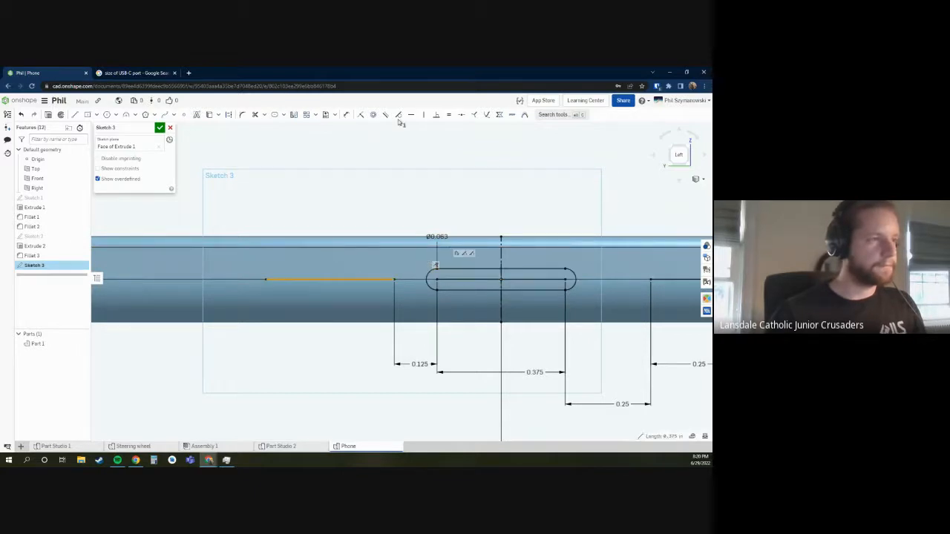
click(274, 114)
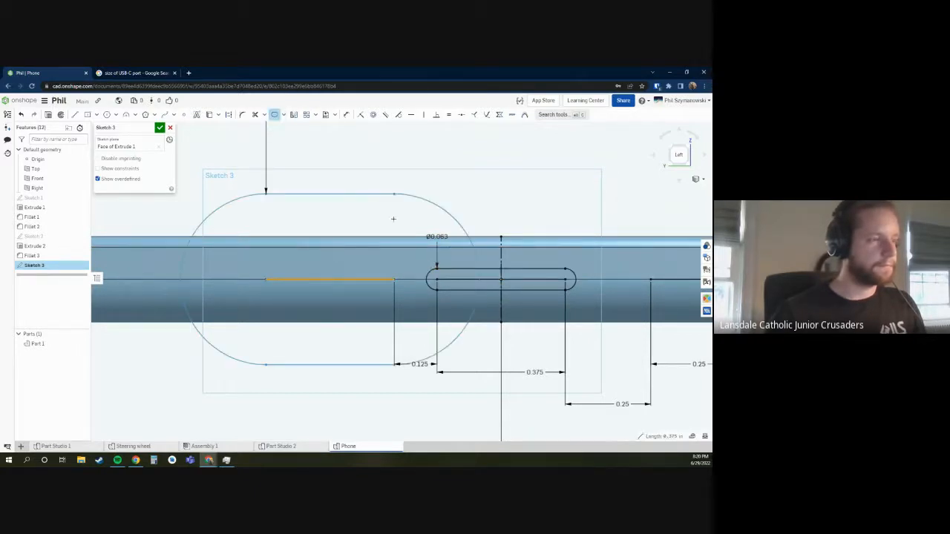
scroll(365, 176, down, 10)
scroll(373, 235, up, 4)
key(Escape)
- Create a slot with the Slot tool around the line 0.125 in away from the middle slot
click(373, 265)
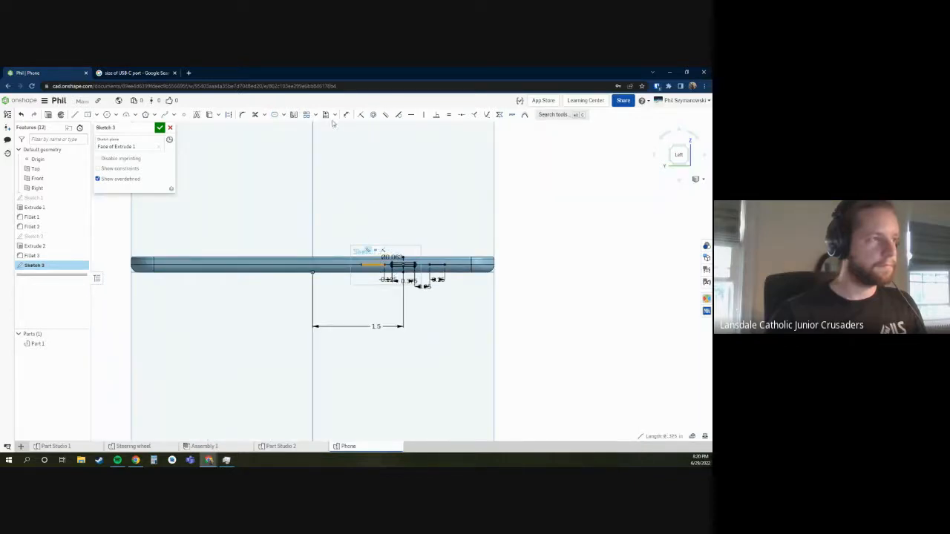
click(274, 114)
scroll(365, 208, down, 1)
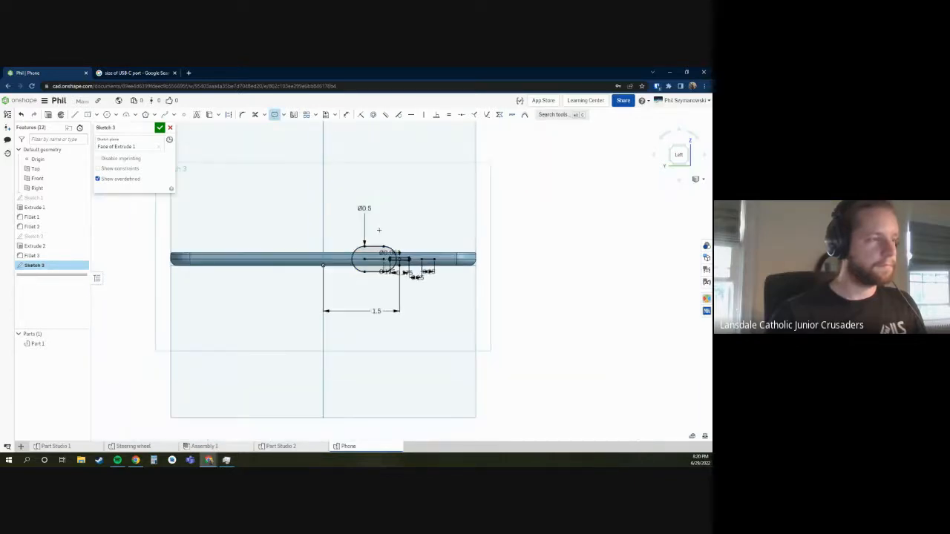
key(Return)
scroll(412, 274, up, 5)
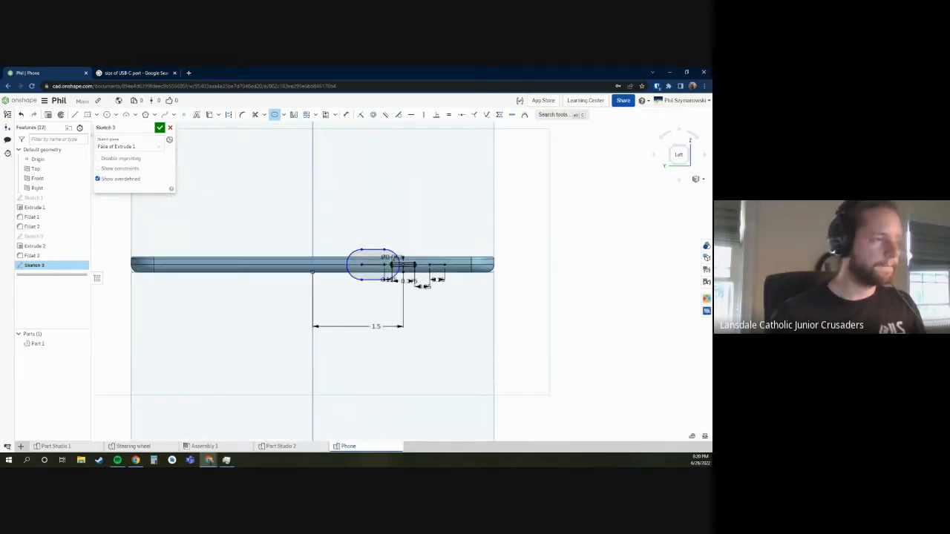
scroll(363, 213, up, 3)
key(Escape)
- Make the new slot's end arc equal to the middle slot's and turn both slot centerlines into construction geometry
click(328, 222)
click(374, 253)
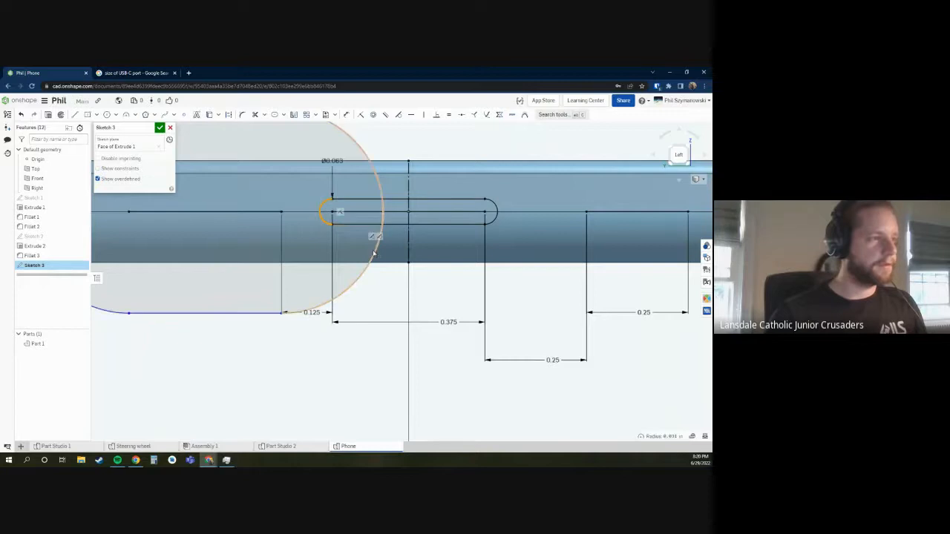
click(449, 115)
scroll(381, 219, down, 3)
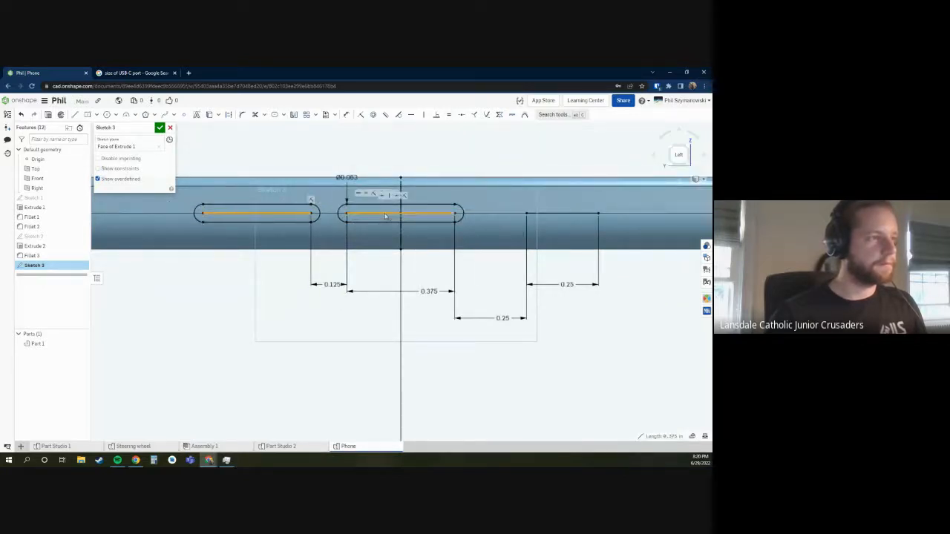
- Create a slot around the separate 0.25 in line nearest the phone's end with the Slot tool
scroll(363, 234, down, 3)
scroll(430, 193, up, 2)
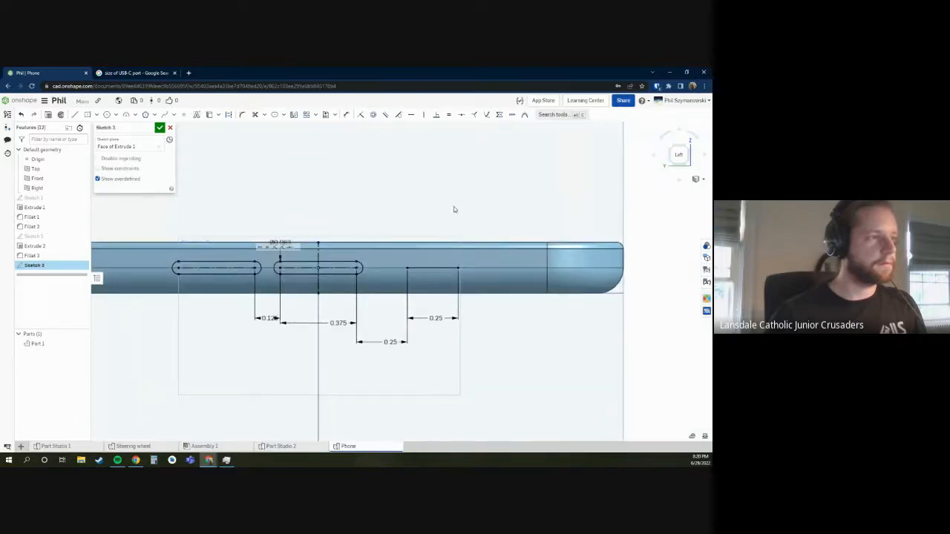
click(420, 268)
click(275, 114)
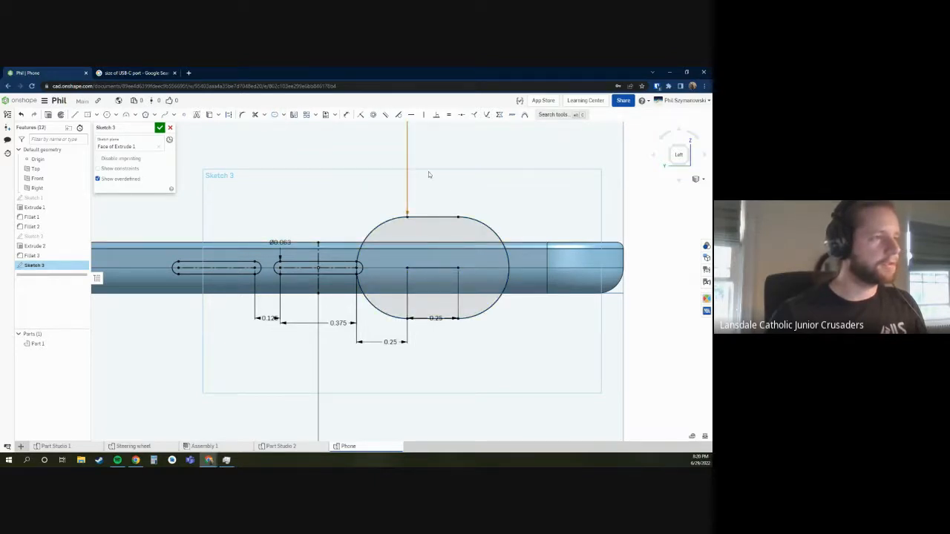
- Make the short slot's end arc equal to the middle slot's and turn its centerline into construction geometry
click(362, 272)
click(364, 242)
click(365, 190)
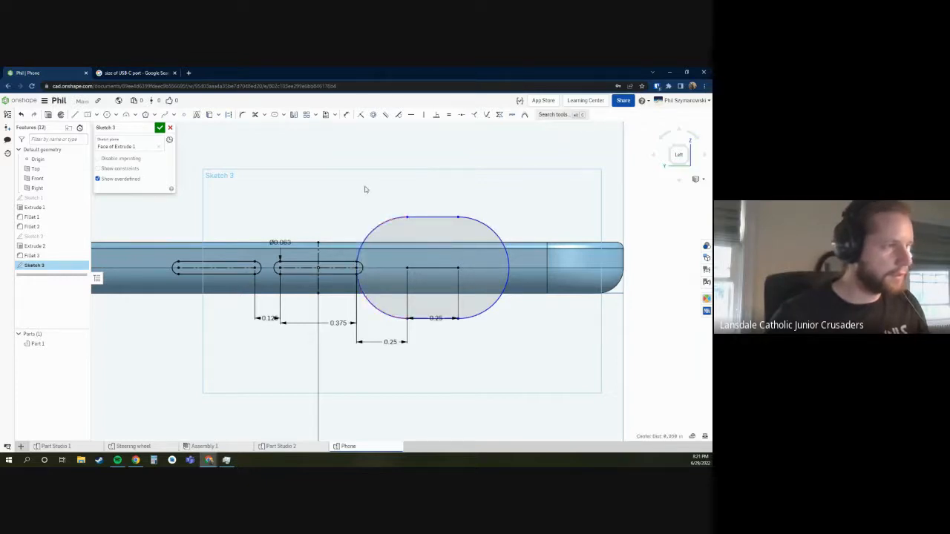
key(e)
scroll(418, 268, up, 2)
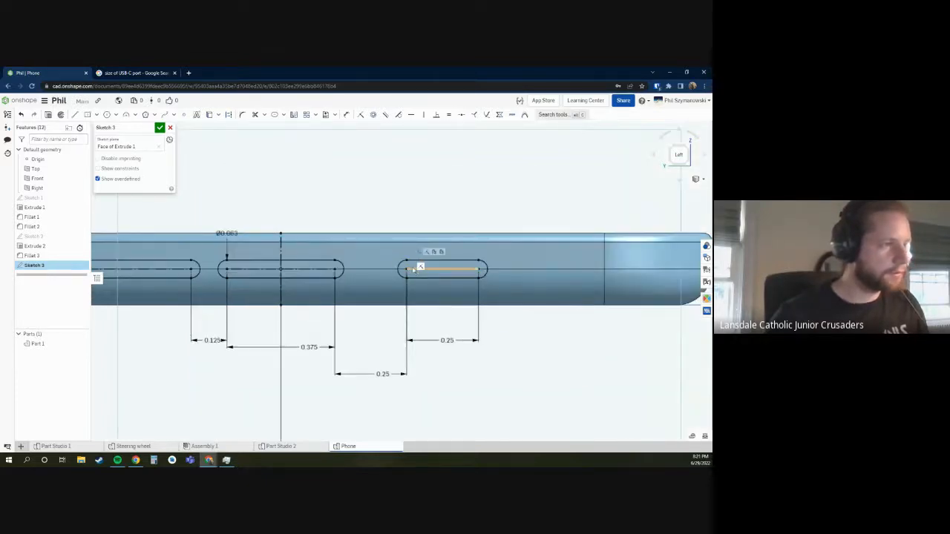
scroll(632, 272, down, 3)
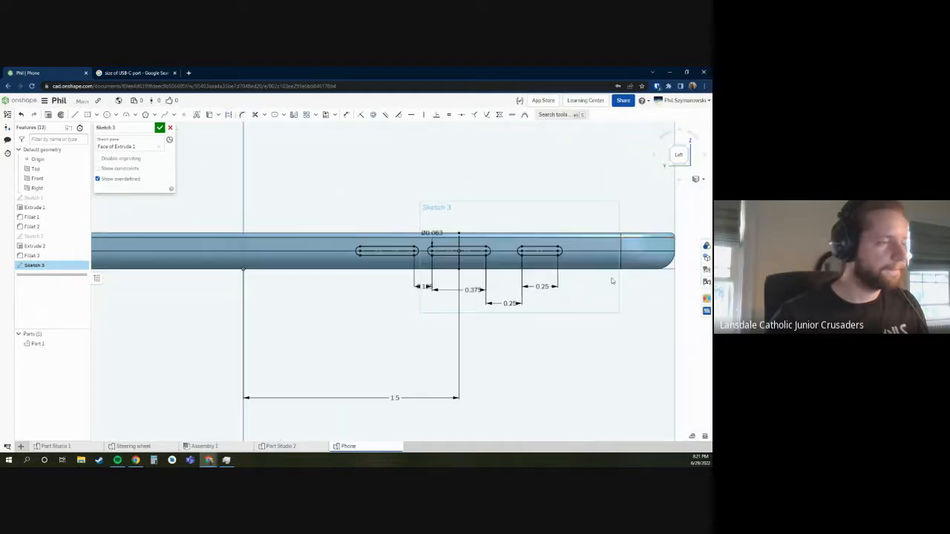
- Extrude the three side slots outward 1/32 in as button material added to the phone body
click(48, 115)
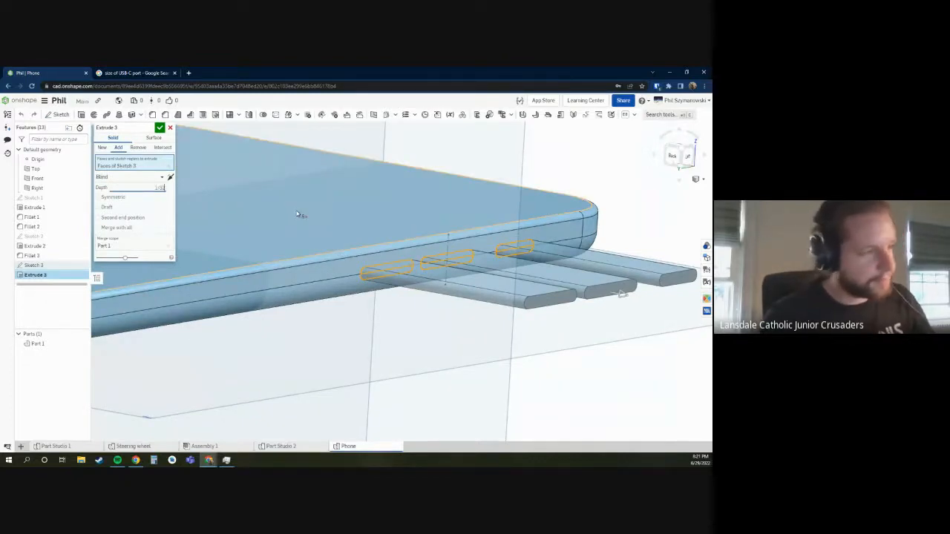
right_drag(394, 230, 285, 214)
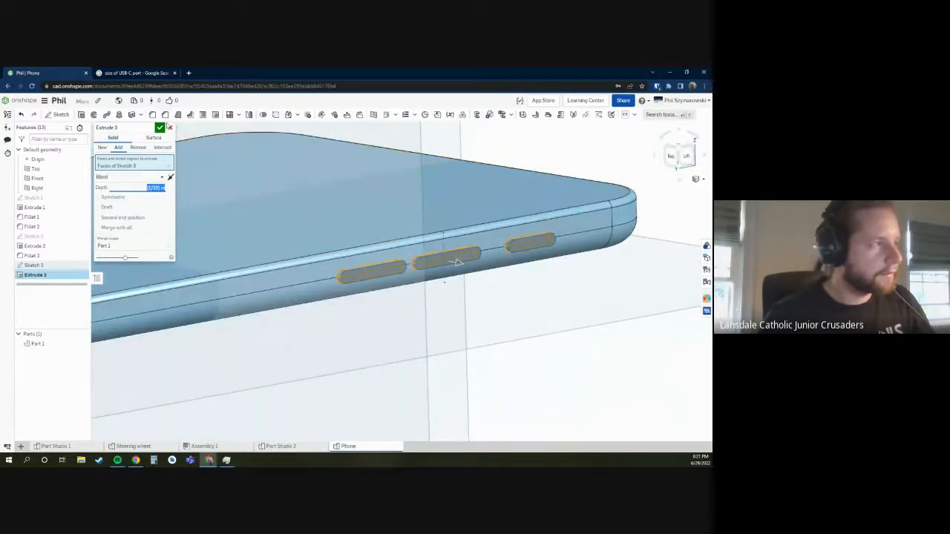
click(159, 127)
- Start a sketch on the phone's back face and draw a center-point rectangle about 0.9 in wide near the corner beside the buttons
right_drag(236, 179, 589, 335)
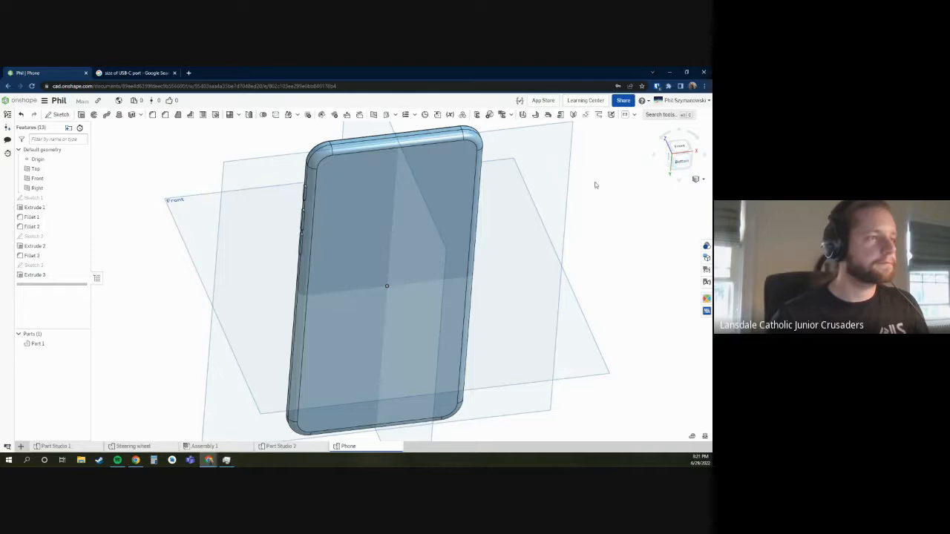
click(677, 166)
key(s)
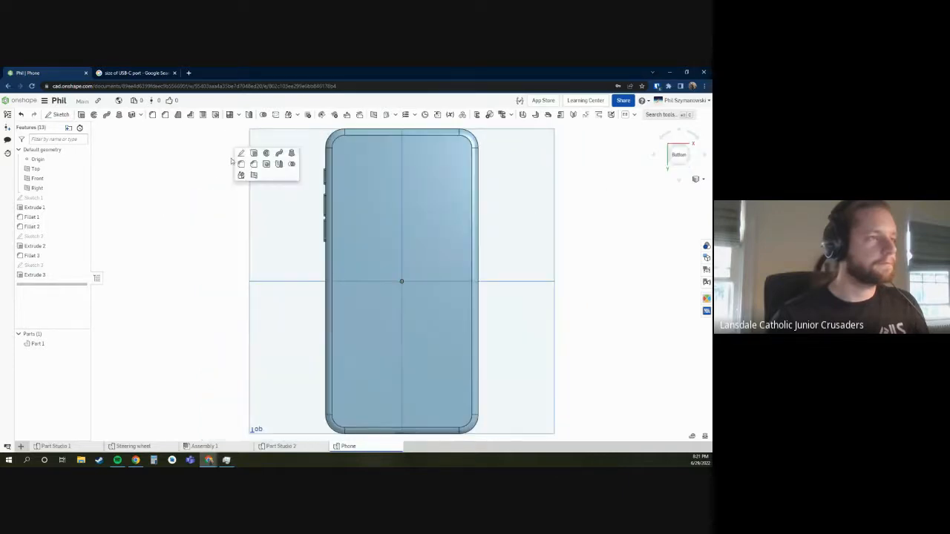
click(241, 152)
click(367, 168)
key(s)
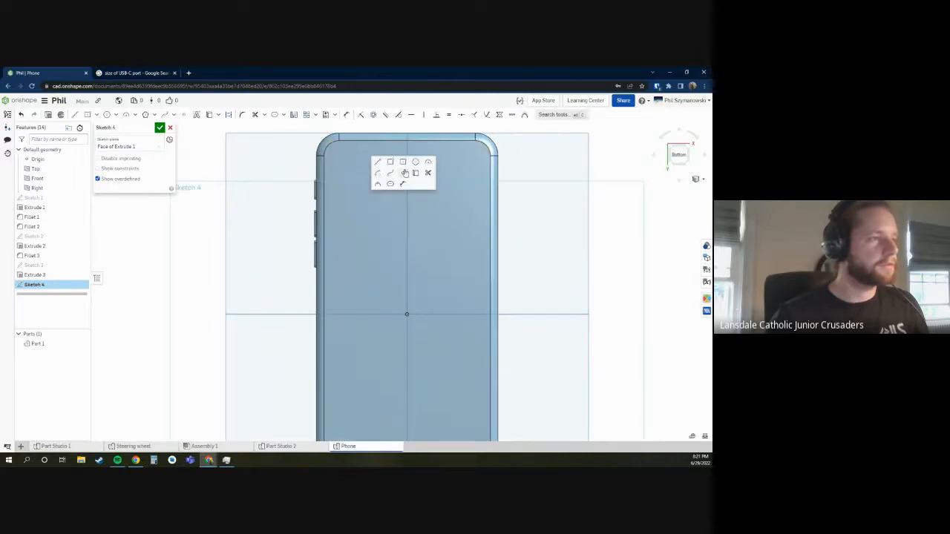
click(403, 162)
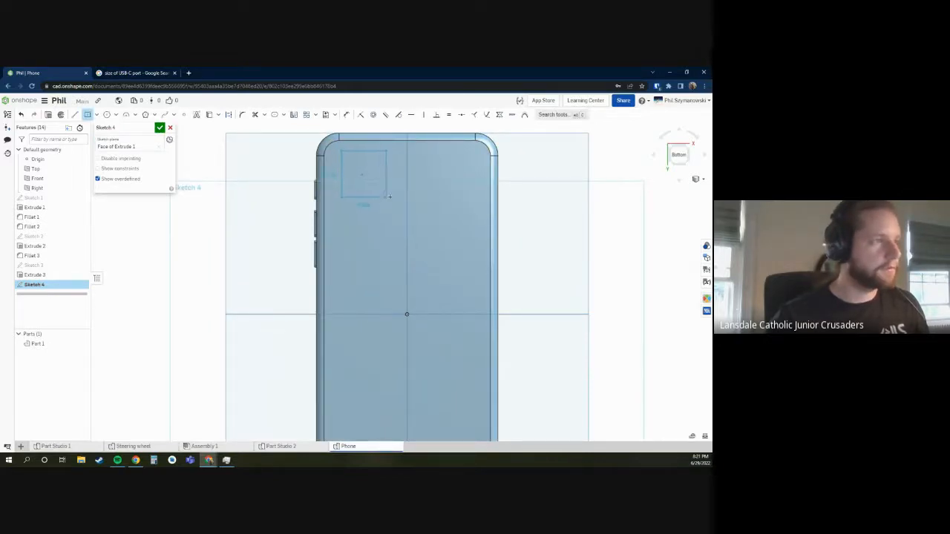
click(392, 196)
key(Escape)
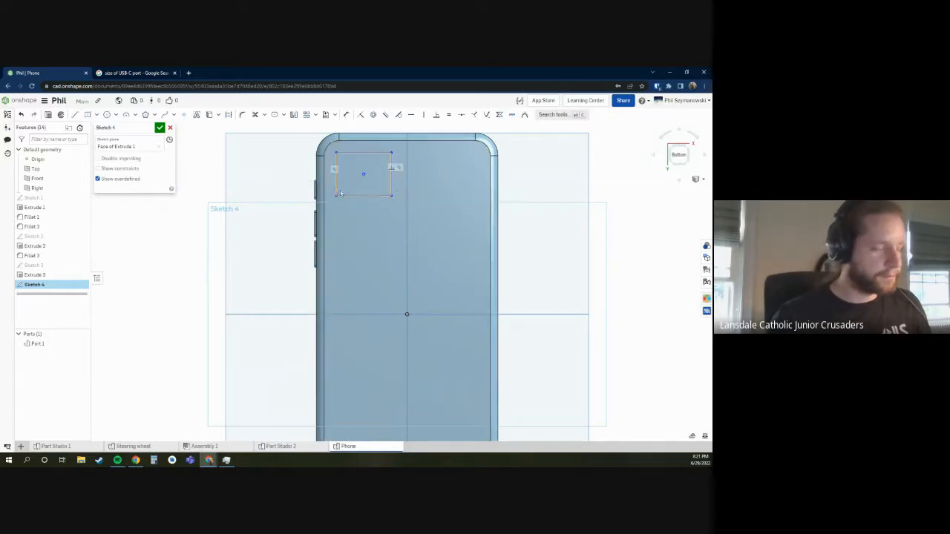
- Make the rectangle's adjacent sides equal, then dimension the resulting square's side at 0.75 in
click(391, 186)
click(449, 115)
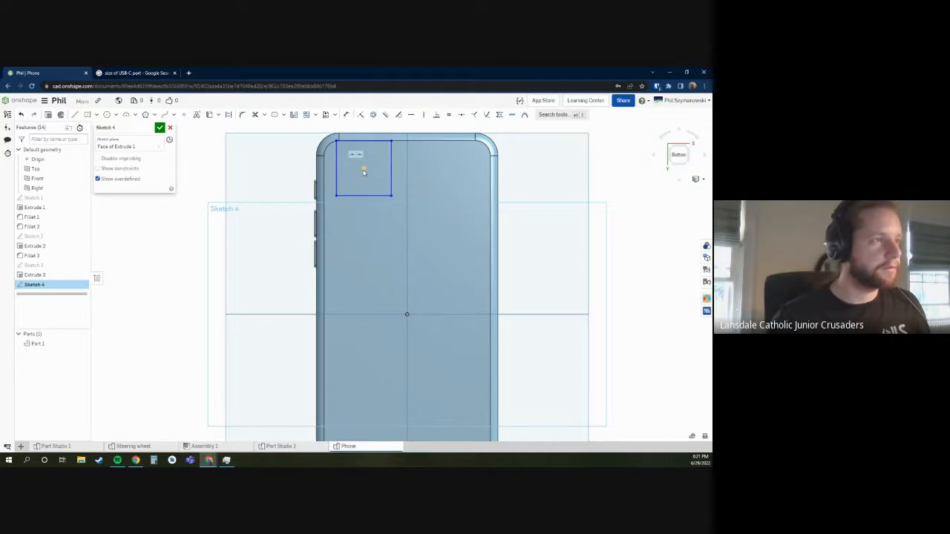
drag(364, 172, 367, 185)
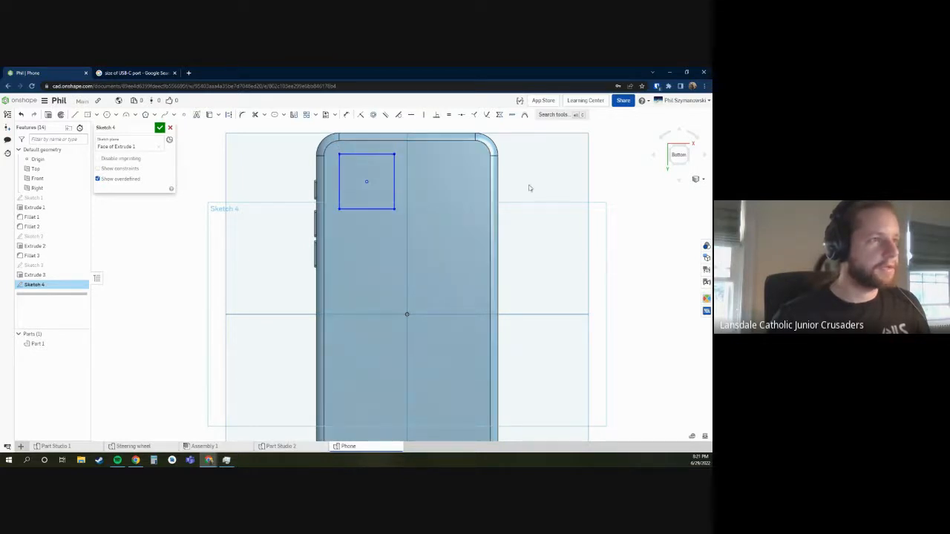
click(366, 208)
click(368, 232)
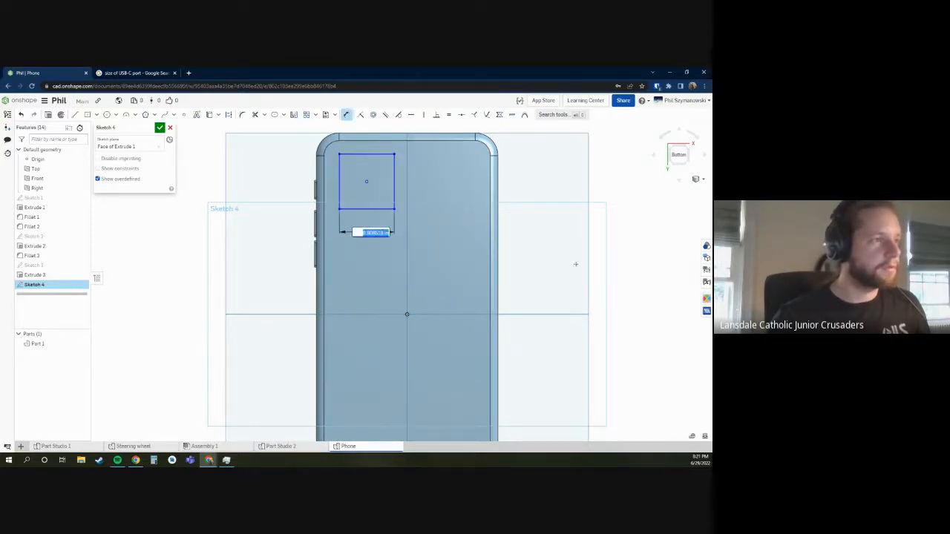
text(0.75)
key(Return)
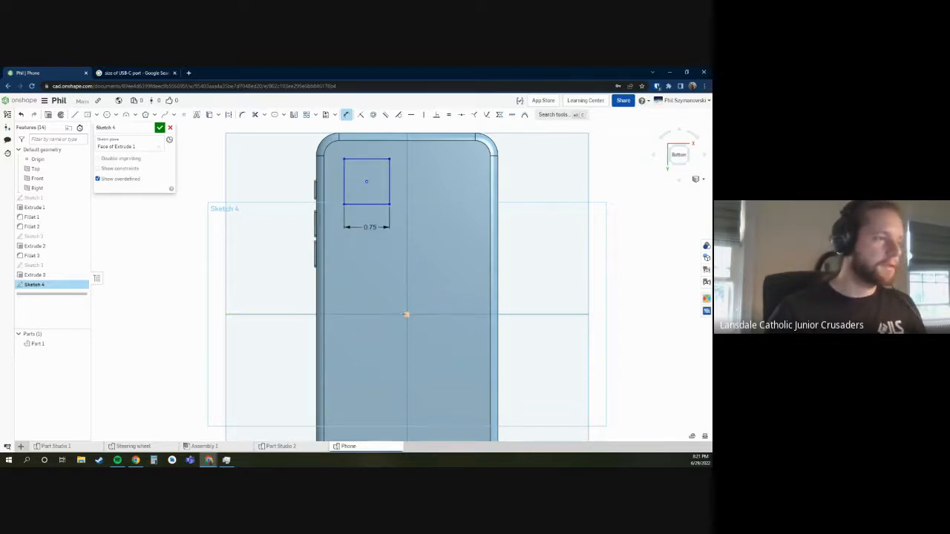
- Dimension the square's center 0.625 in horizontally and 2 in vertically from the origin
click(367, 181)
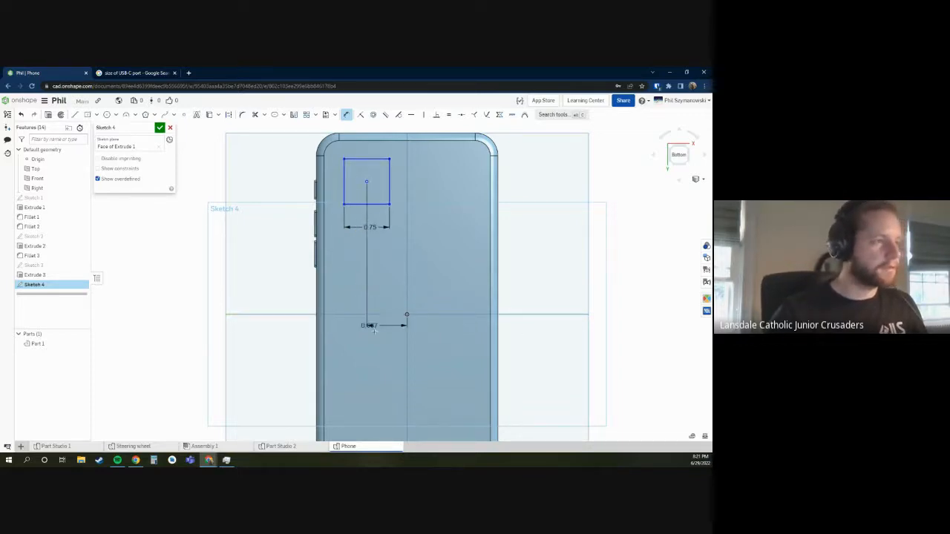
click(371, 342)
key(BackSpace)
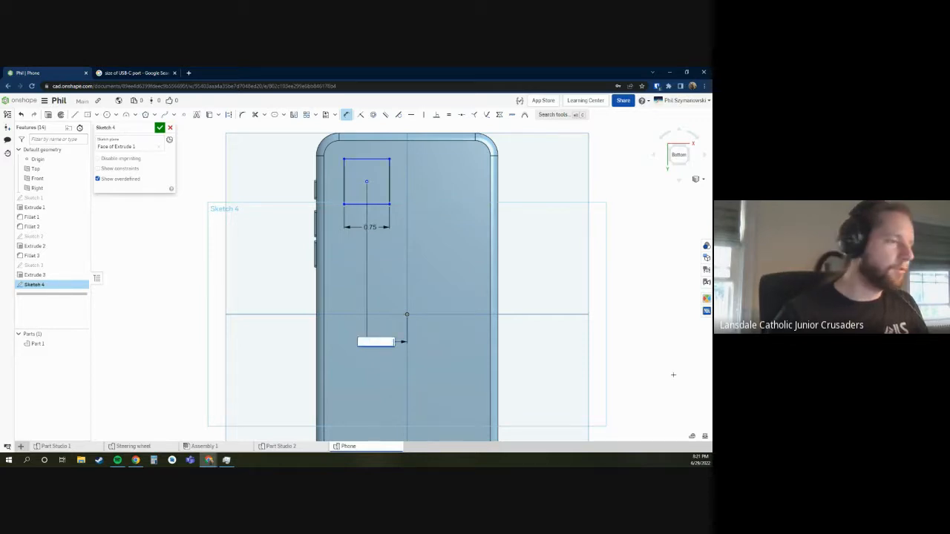
text(.625)
key(Return)
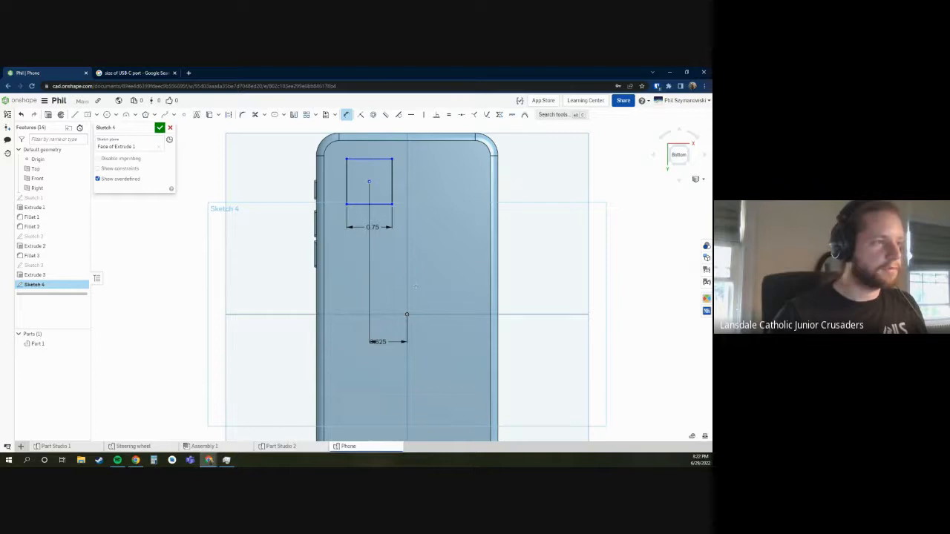
click(406, 314)
click(441, 223)
text(2)
key(Return)
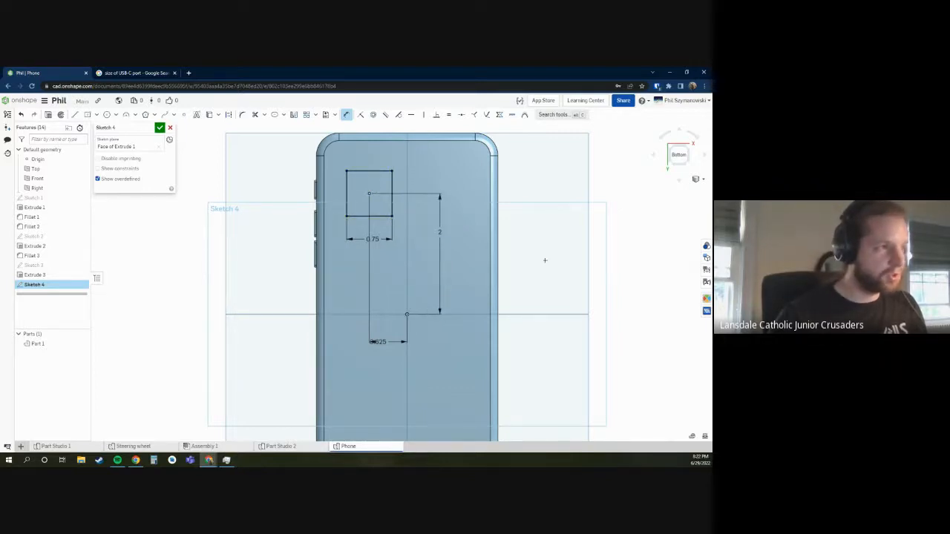
- Set the square center's vertical offset to 2.25 in and its horizontal offset to 0.75 in
double_click(439, 233)
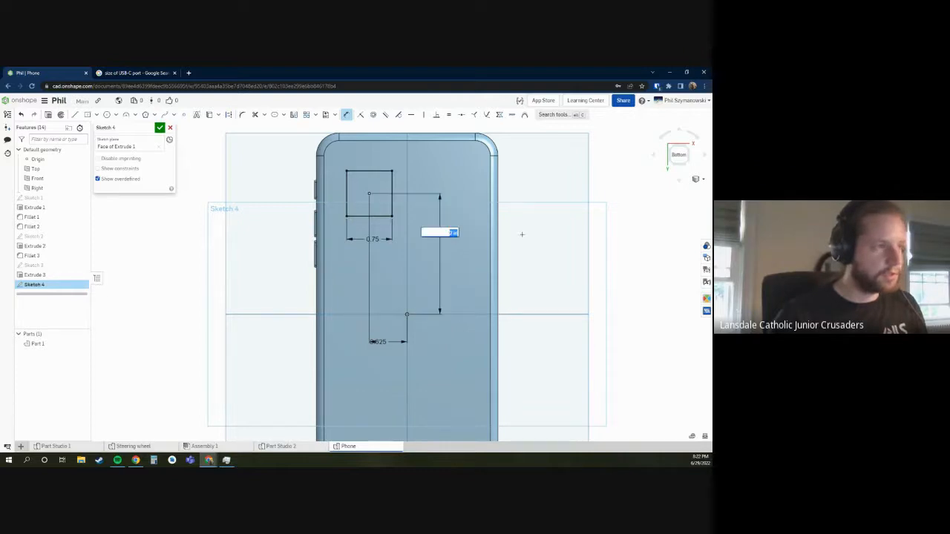
text(2.25)
key(Return)
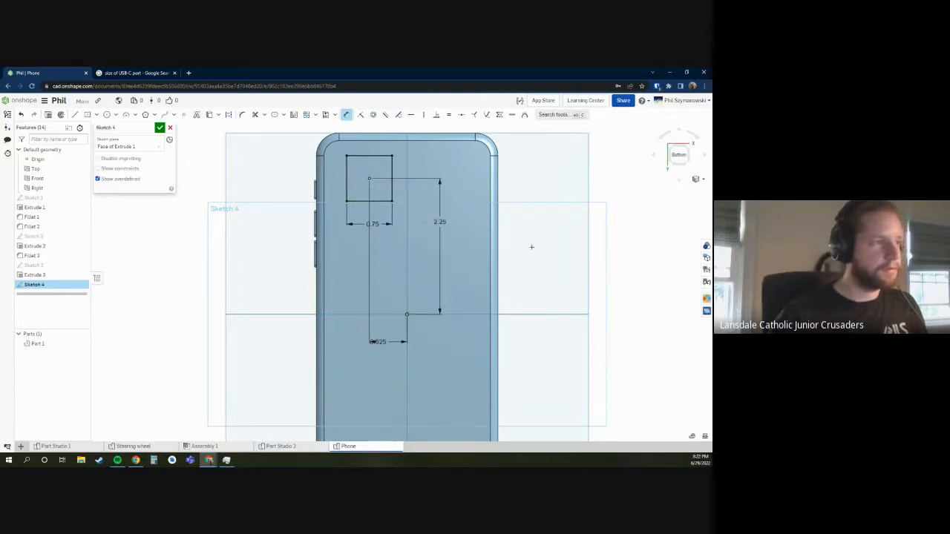
double_click(378, 341)
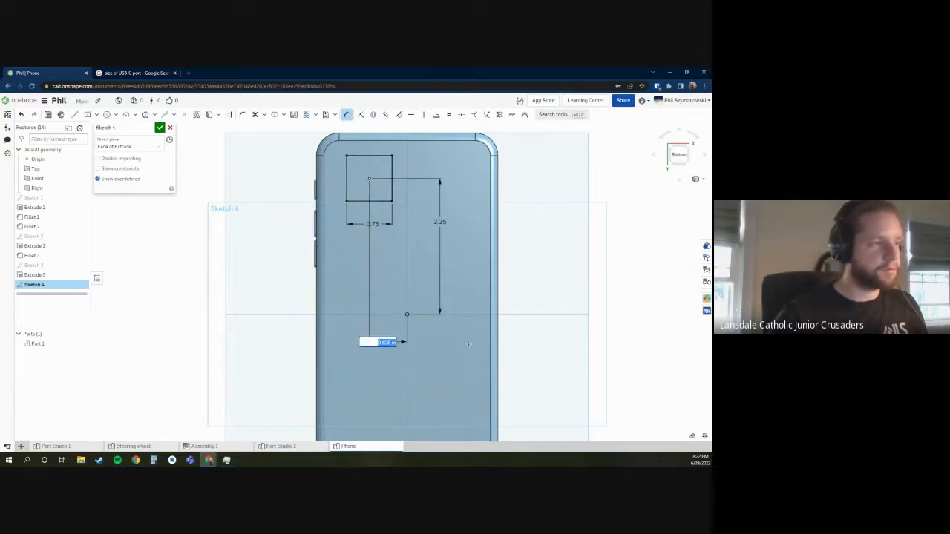
key(Return)
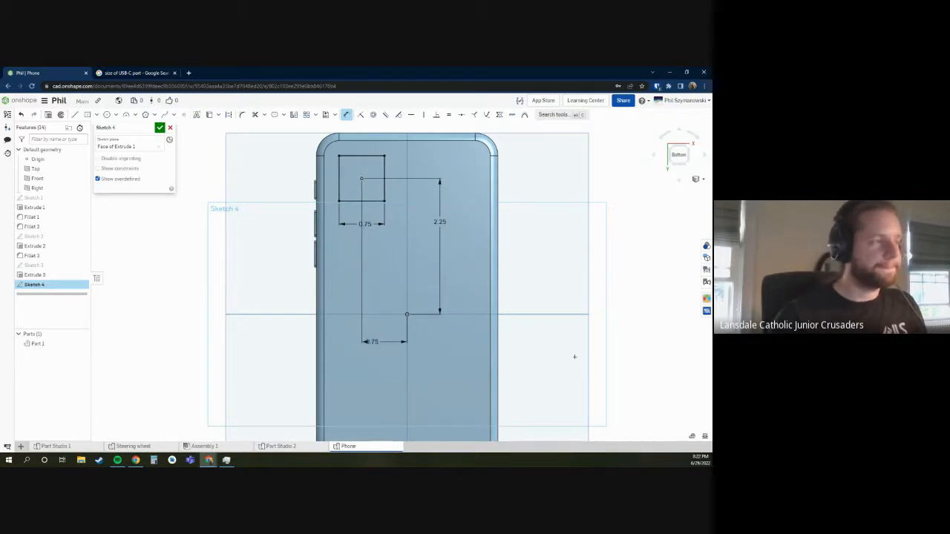
- Try to fillet all four corners of the square with a 0.5 in radius, then undo the fillets
click(242, 114)
drag(337, 156, 381, 164)
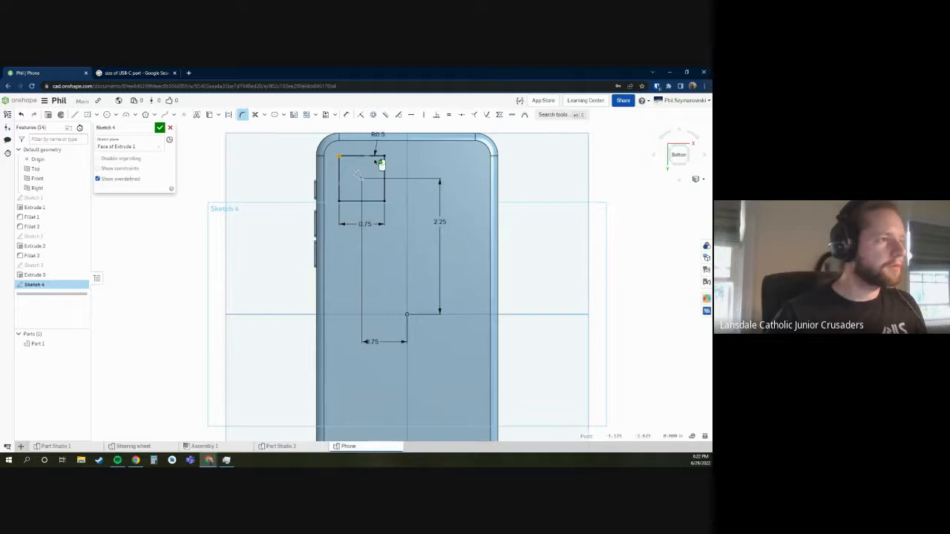
click(385, 158)
click(383, 201)
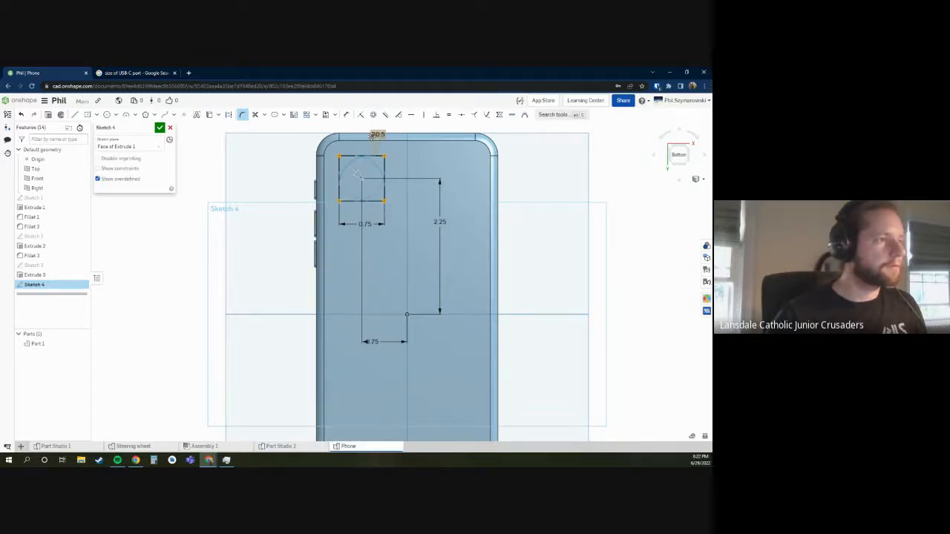
key(Return)
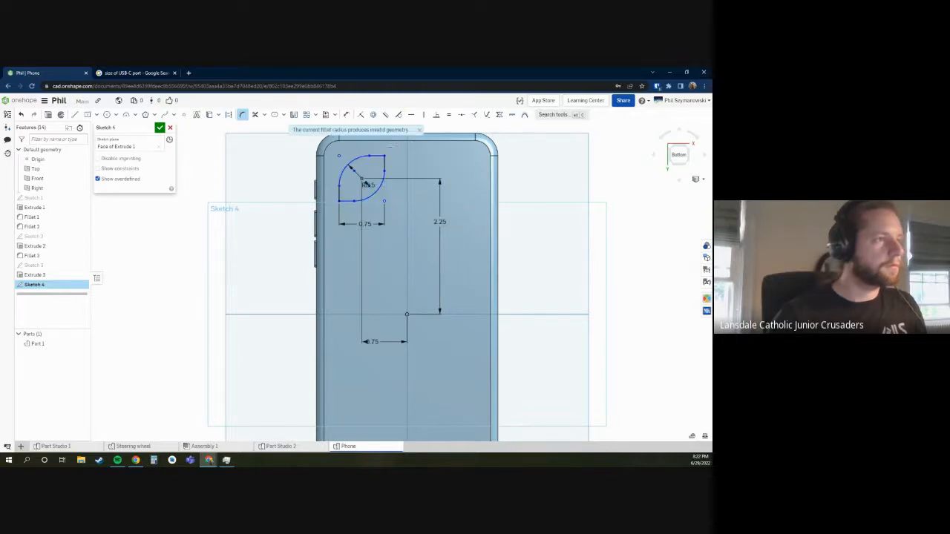
scroll(377, 161, down, 2)
key(ctrl+z)
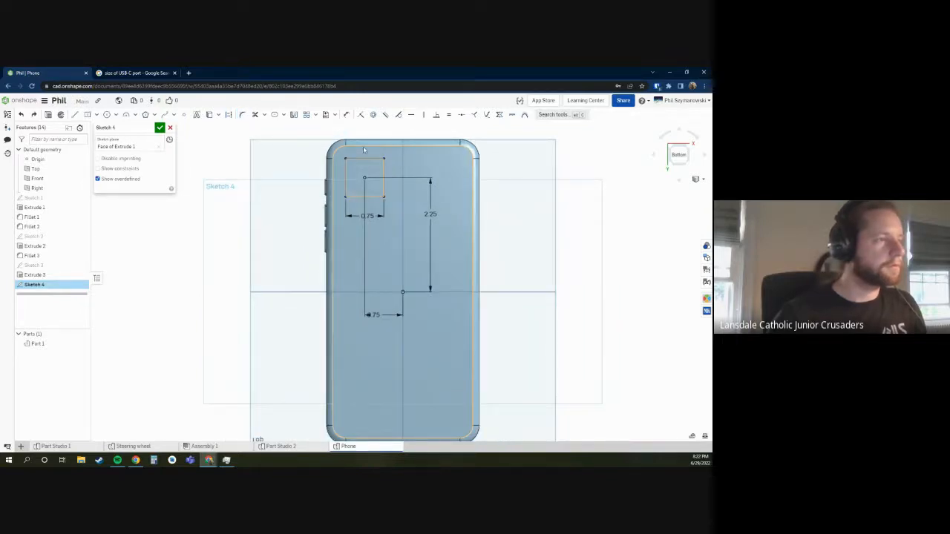
- Extrude the camera square 1/8 in outward from the phone's back, adding it to the body
scroll(365, 149, up, 3)
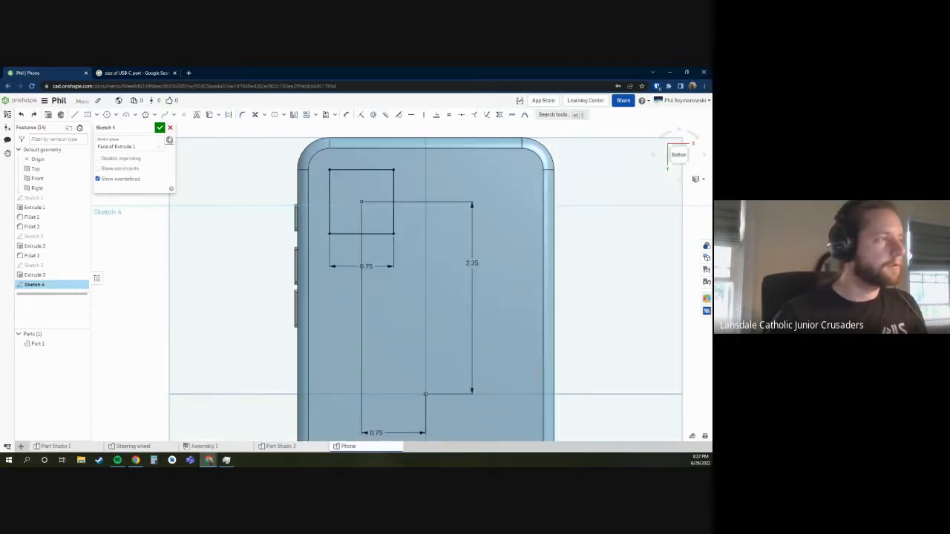
click(61, 115)
mouse_move(230, 170)
right_down()
mouse_move(388, 158)
mouse_move(366, 151)
right_up()
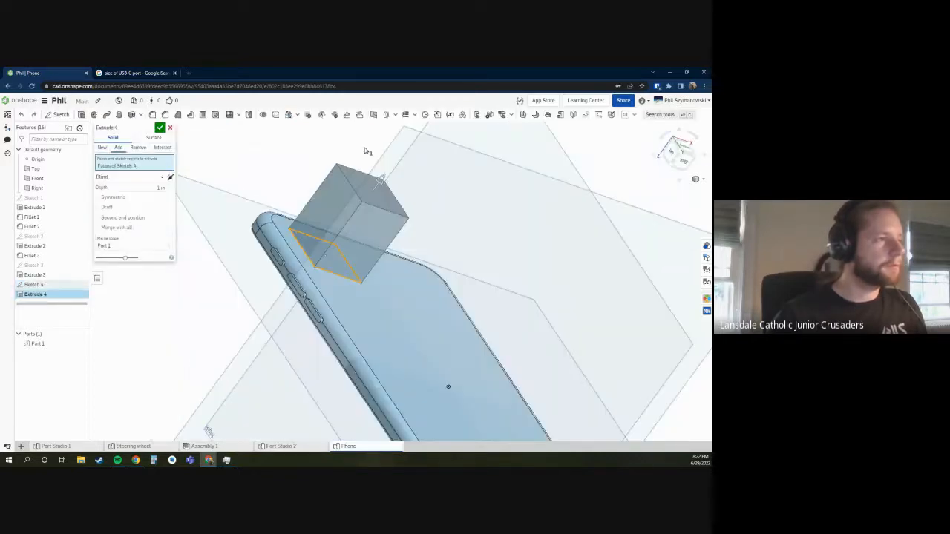
click(162, 189)
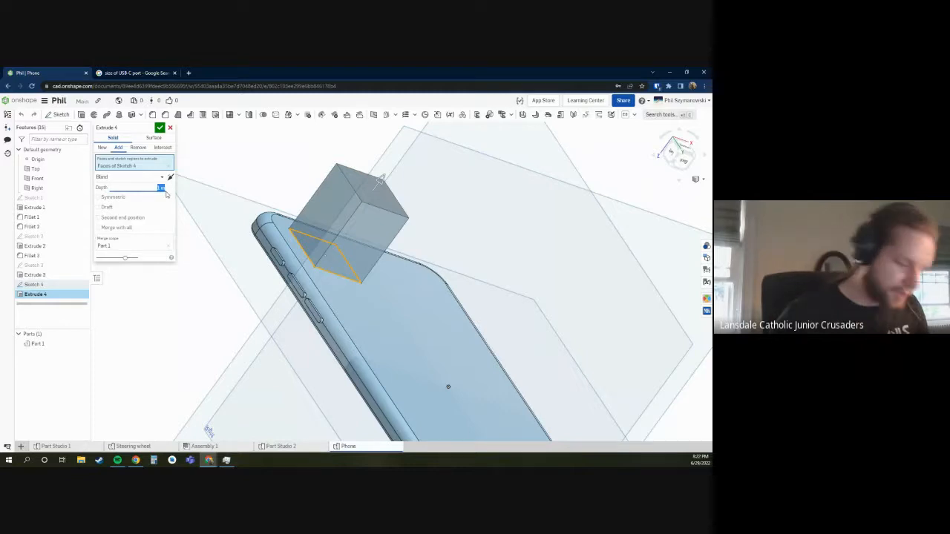
text(1/8)
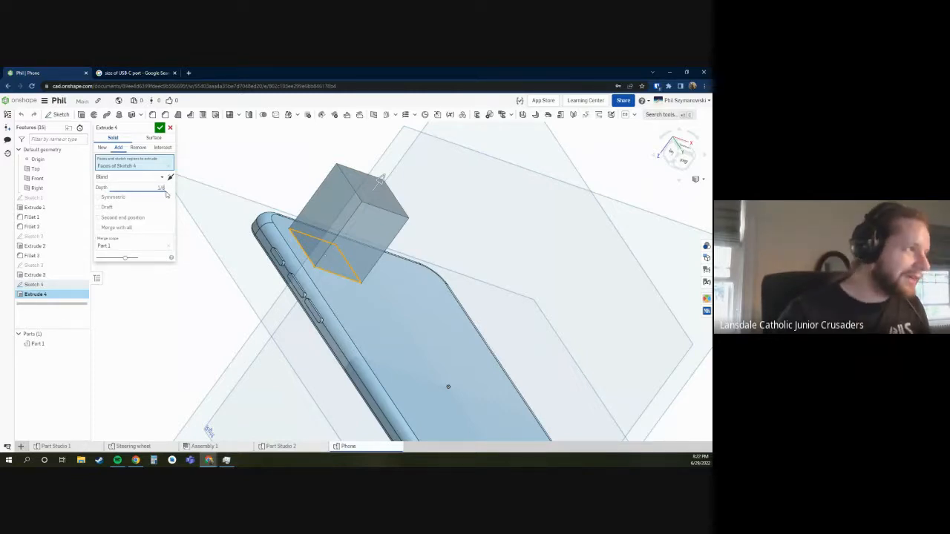
key(Return)
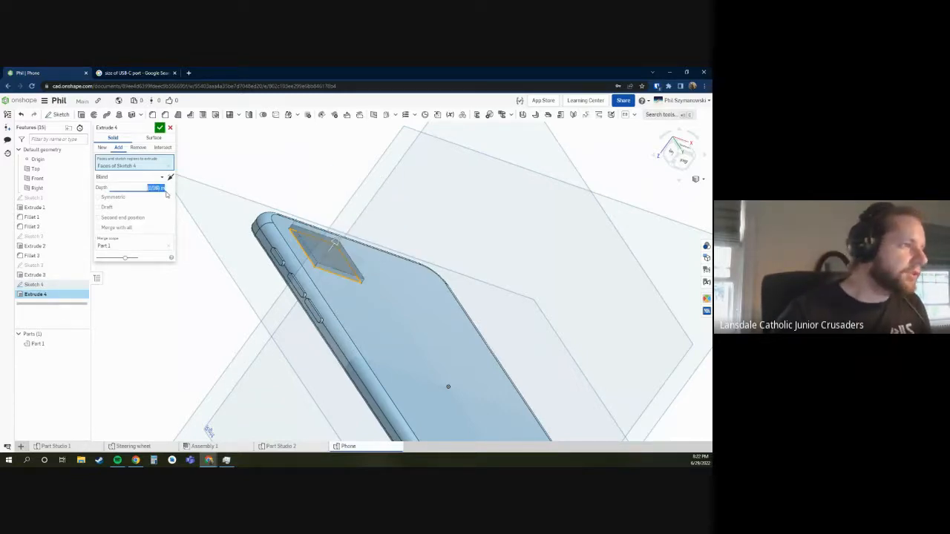
click(159, 128)
- Fillet the four short corner edges of the raised camera square with a 1/16 in radius
click(152, 115)
right_drag(371, 297, 270, 253)
click(318, 304)
click(376, 315)
click(382, 312)
click(578, 245)
scroll(578, 245, down, 5)
scroll(270, 253, up, 3)
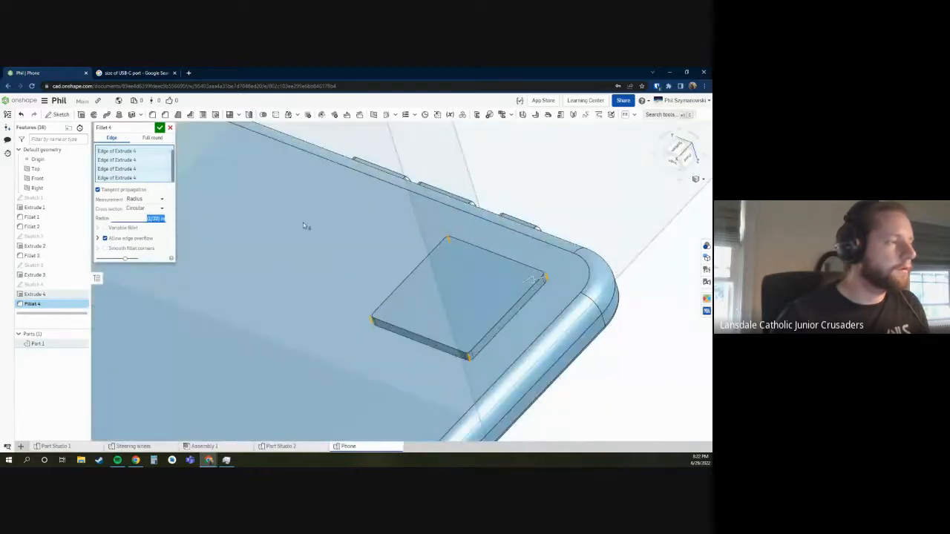
text(1/1)
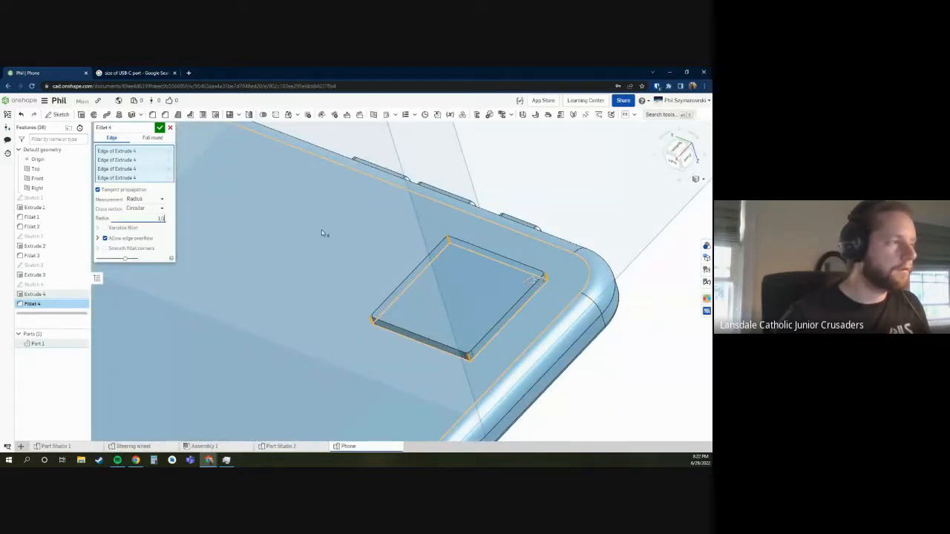
text(6)
key(Return)
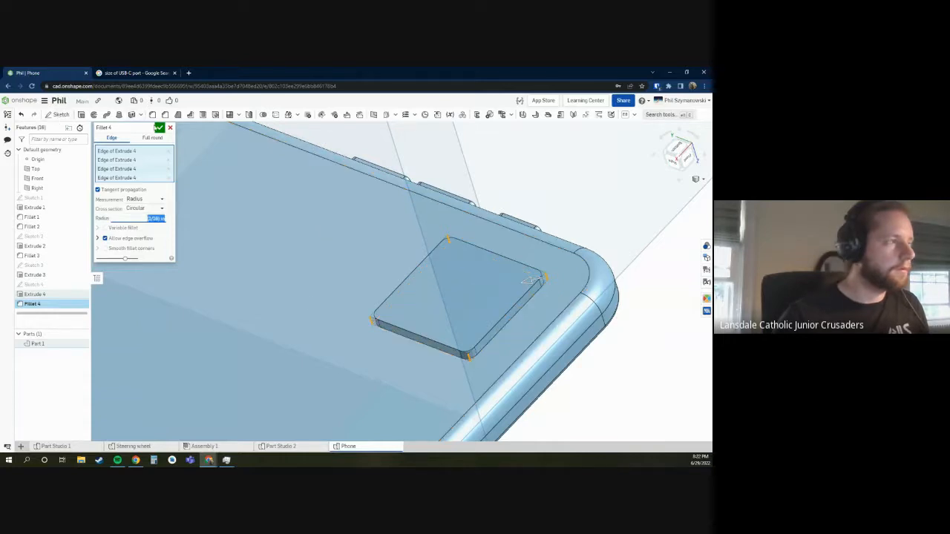
click(160, 128)
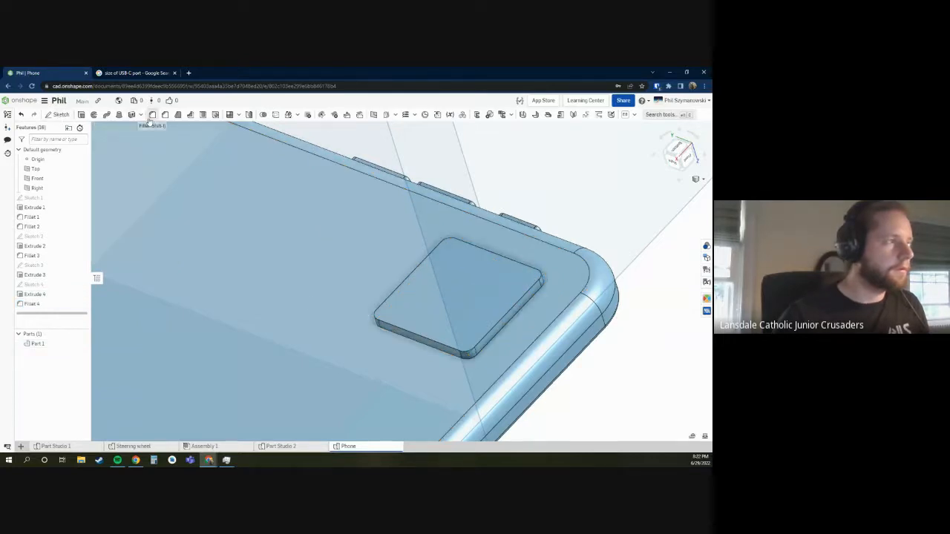
- Fillet the edges around the camera square's outer face with a 1/64 in radius
click(152, 114)
click(475, 290)
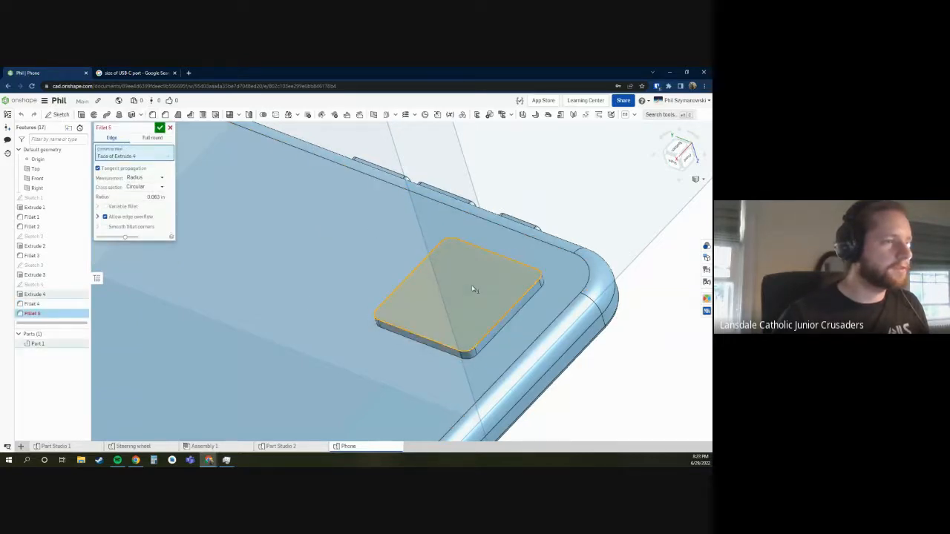
click(161, 197)
text(1/)
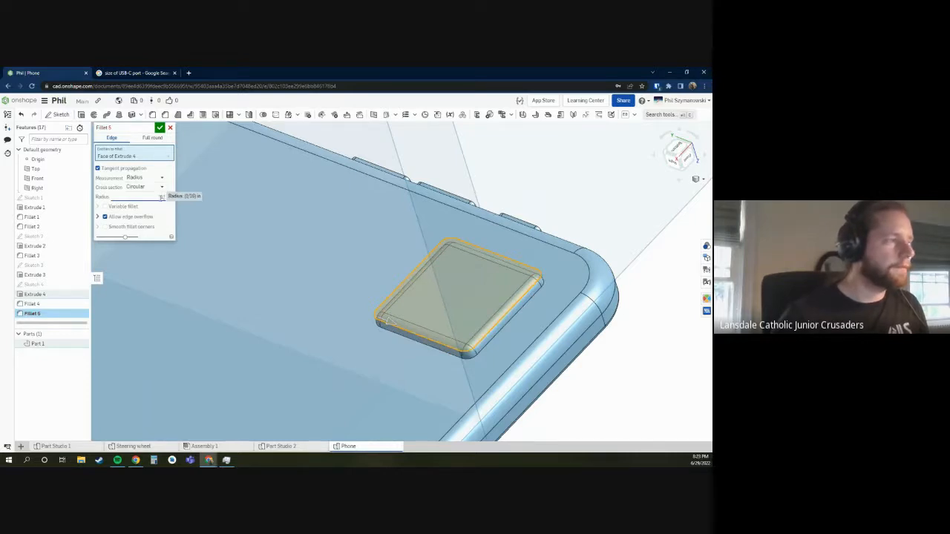
text(64)
key(Return)
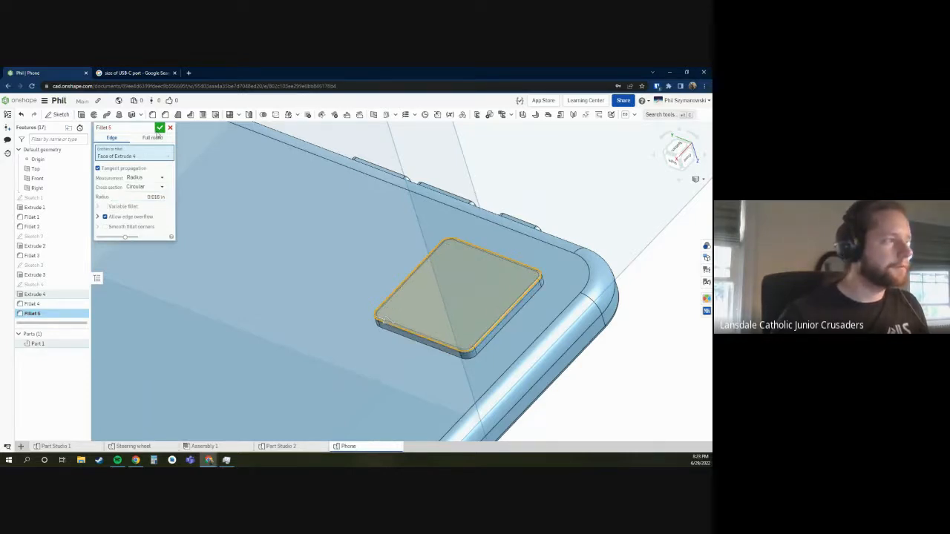
click(159, 128)
- Start a sketch on the phone's back face and draw a circle about 0.57 in in diameter, centered above the origin
scroll(435, 243, down, 10)
right_drag(428, 289, 406, 276)
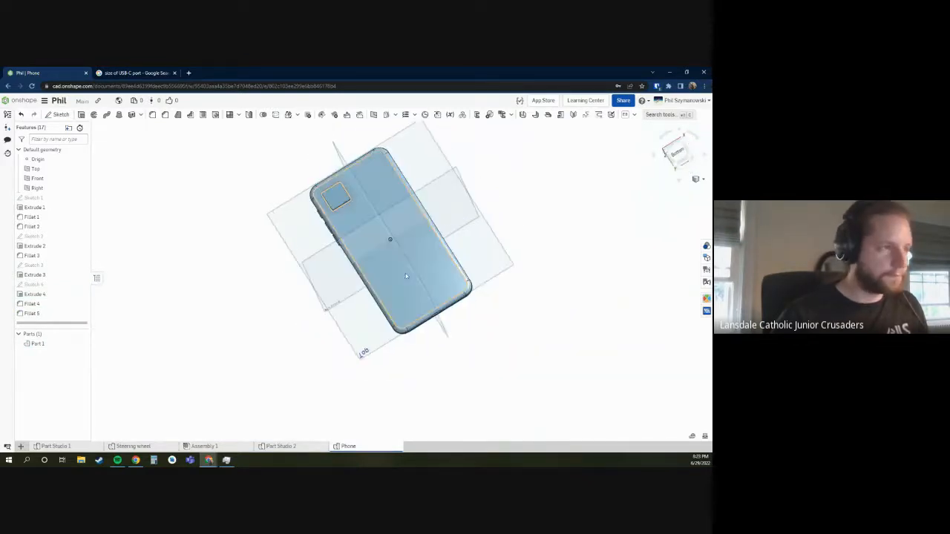
key(f)
click(678, 153)
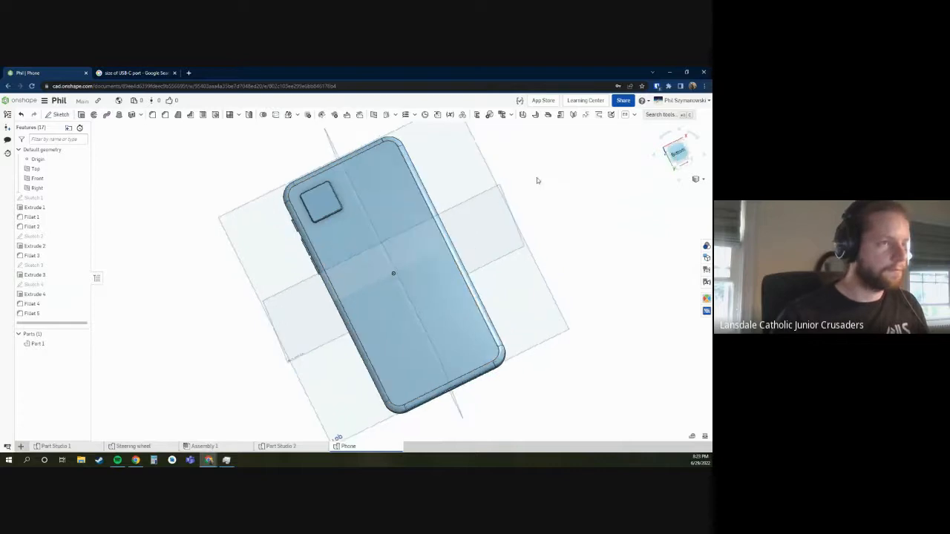
right_click(35, 169)
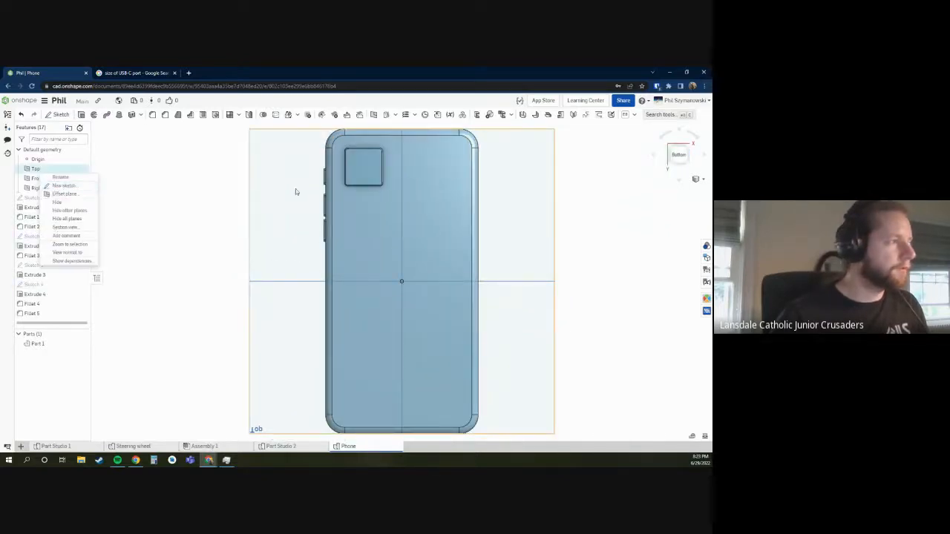
right_click(459, 197)
click(482, 234)
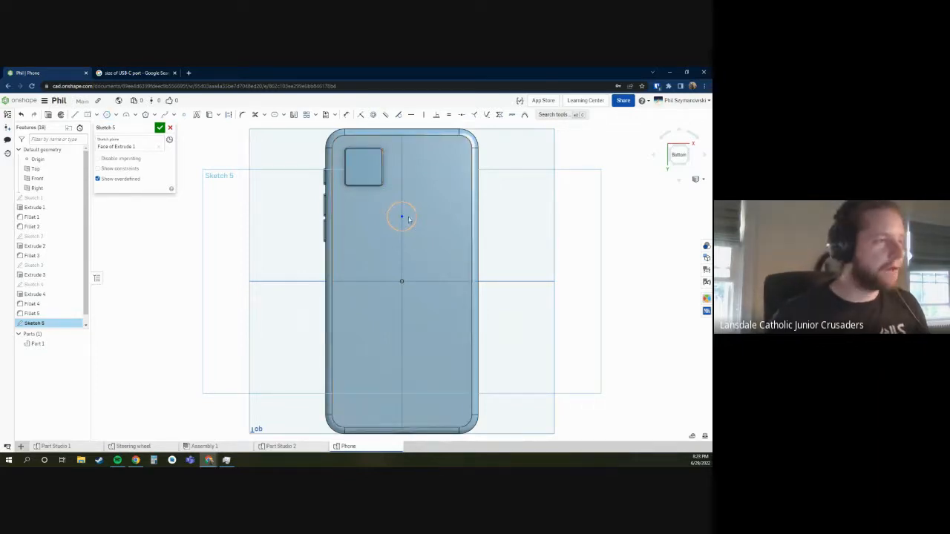
- Dimension the circle's diameter at 0.5 in
key(u)
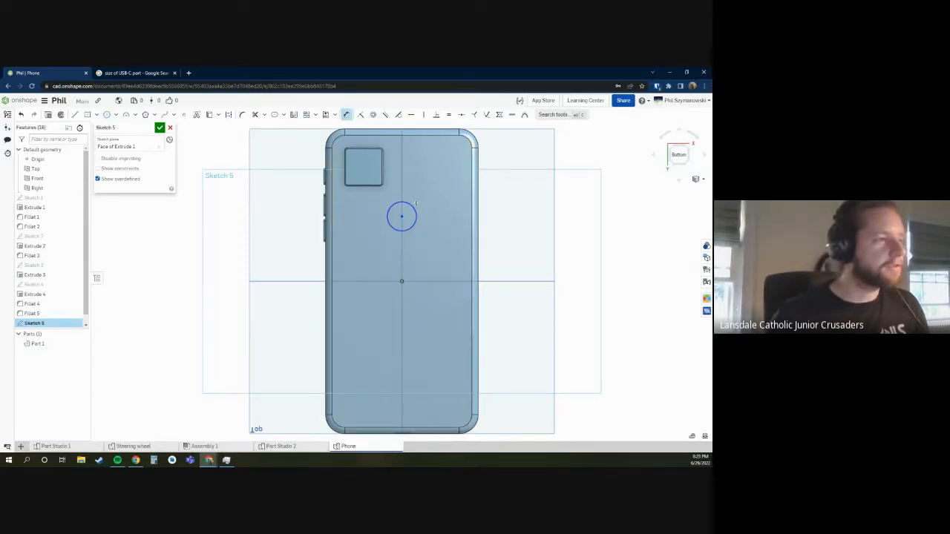
click(435, 188)
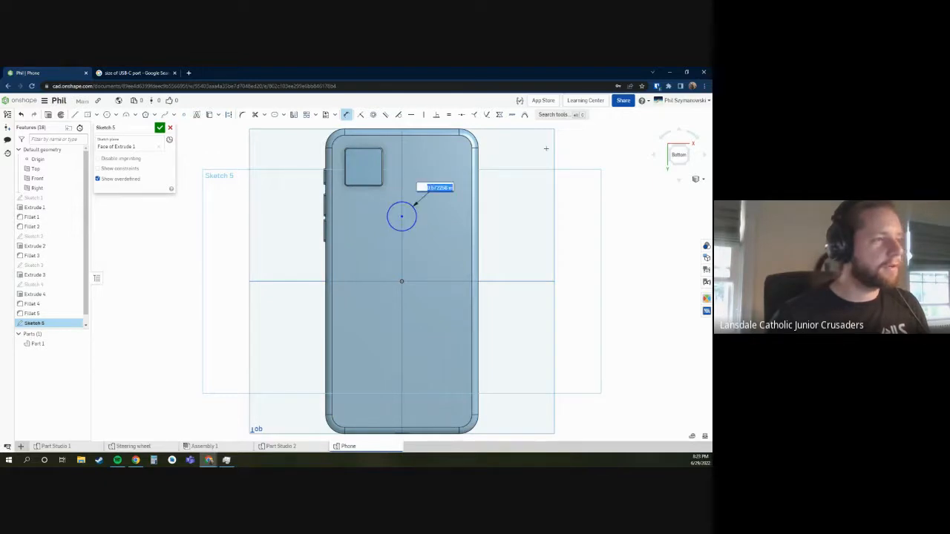
text(0.5)
key(Return)
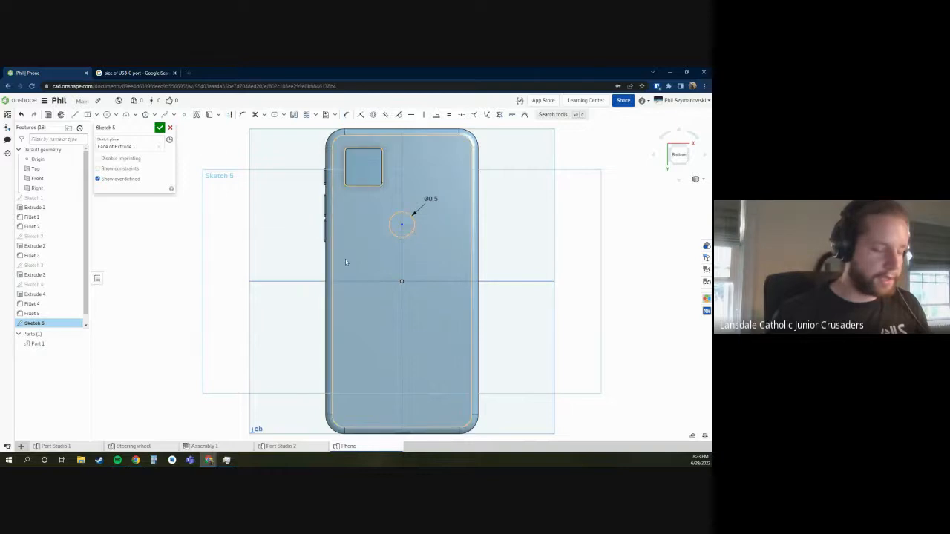
- Dimension the circle's center 1.25 in vertically from the origin
scroll(428, 210, up, 2)
key(s)
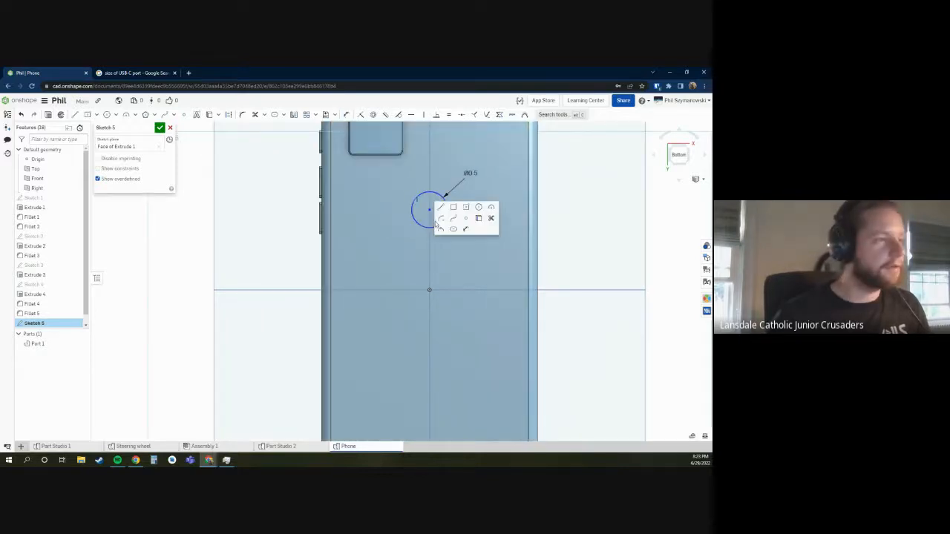
click(466, 228)
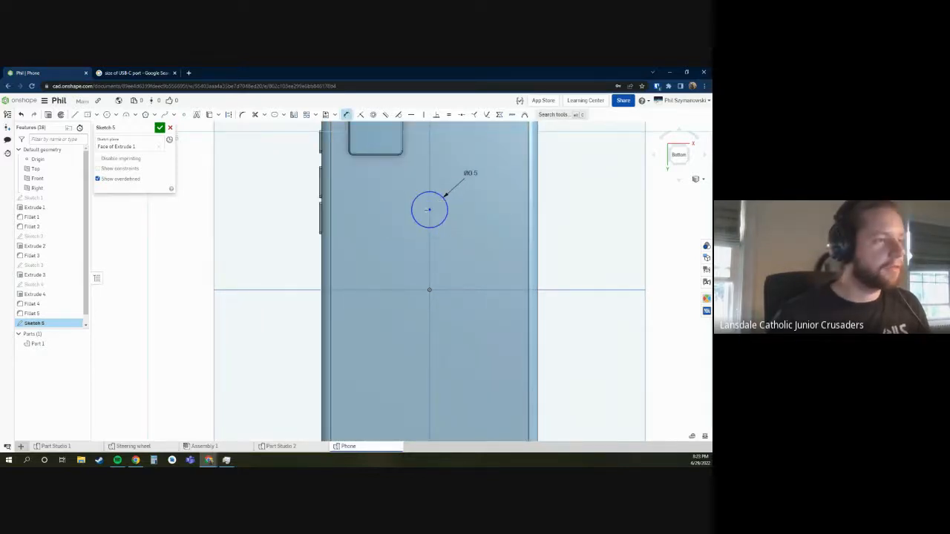
click(429, 210)
click(429, 289)
click(282, 257)
text(1.25)
key(Return)
scroll(564, 210, down, 5)
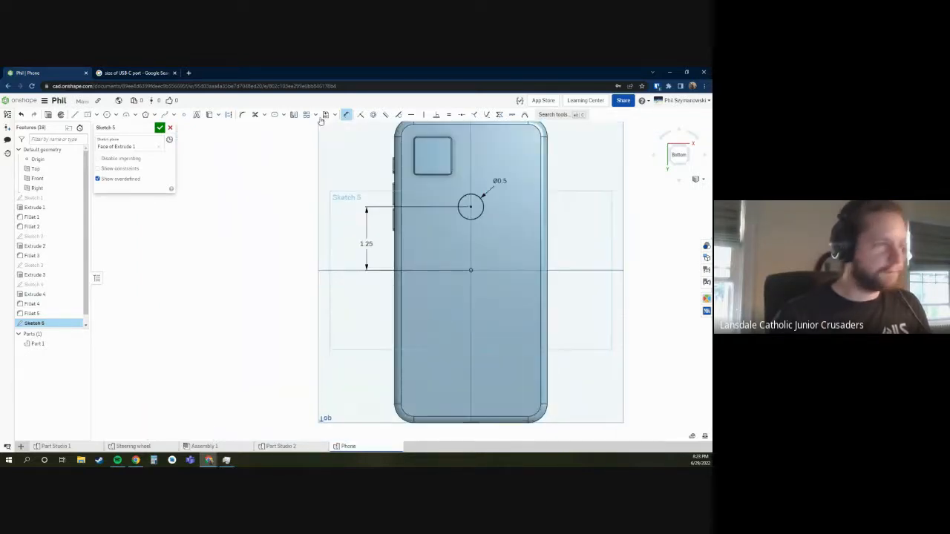
- Extrude the circle as a 1/16 in deep removal into the phone's back
click(49, 116)
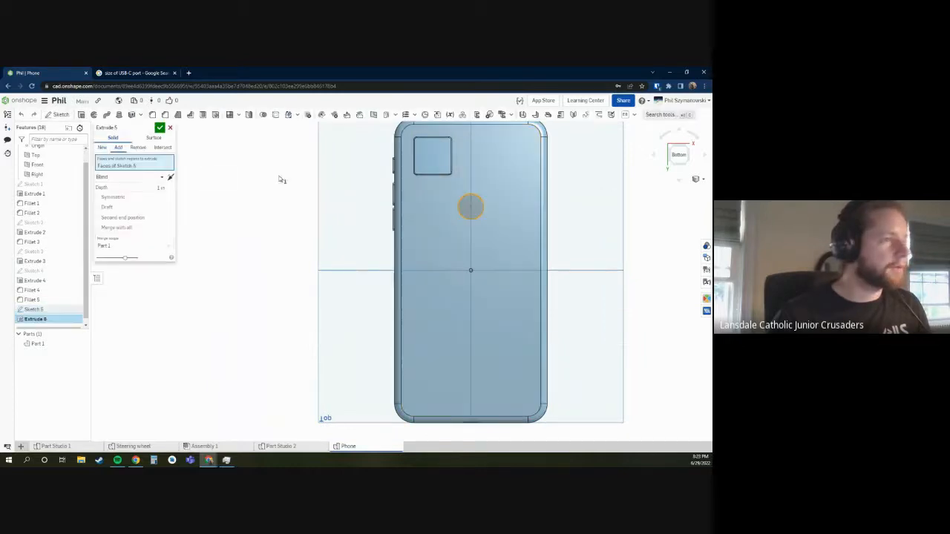
click(159, 187)
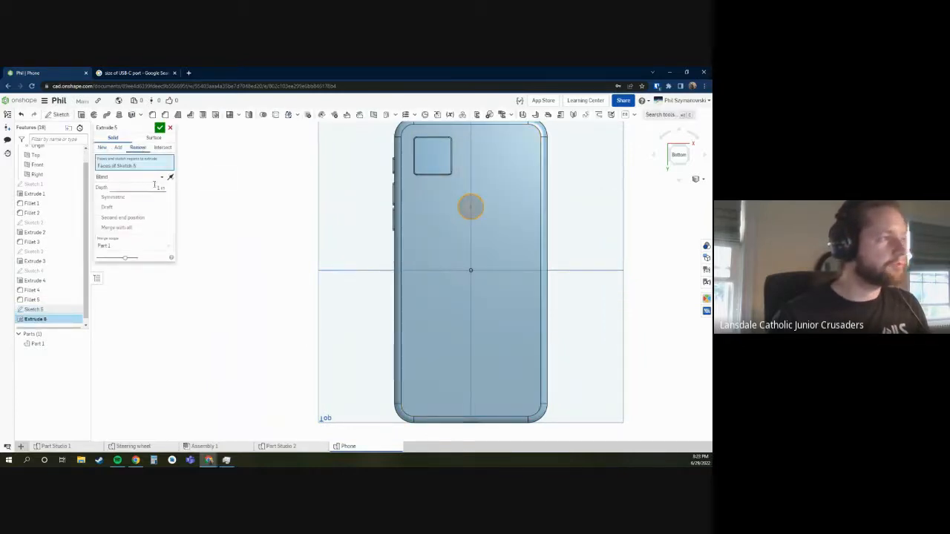
text(1/16)
key(Return)
right_drag(538, 255, 474, 220)
scroll(465, 225, up, 5)
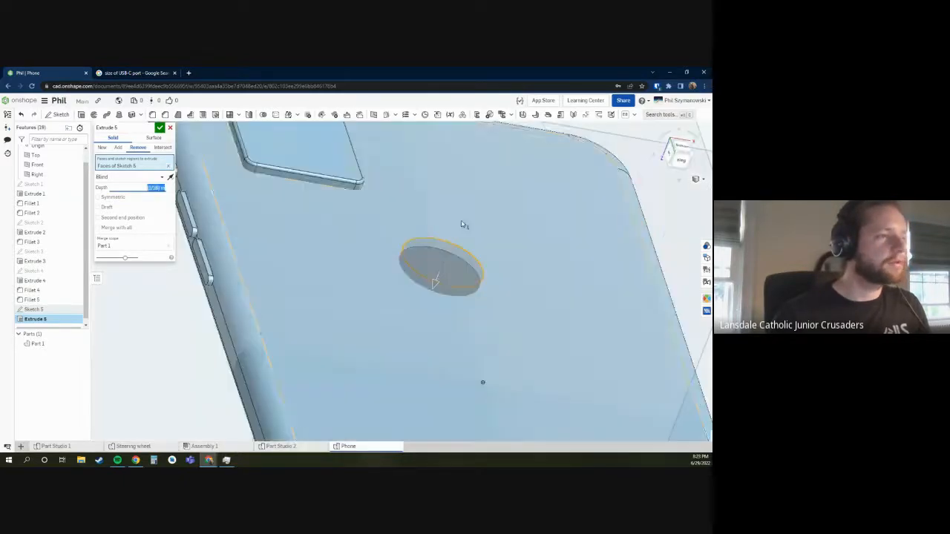
click(160, 128)
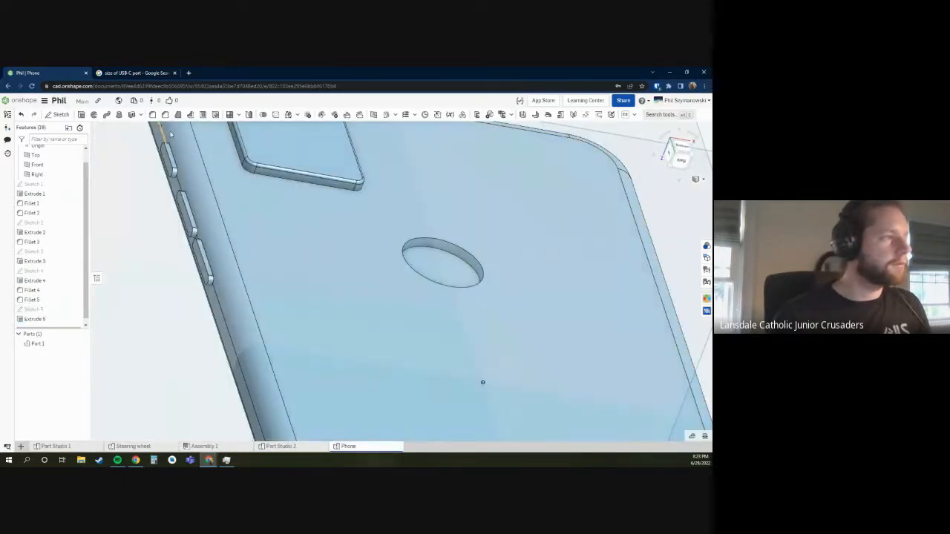
- Fillet the outer rim of the circular recess with a 1/16 in radius
click(152, 114)
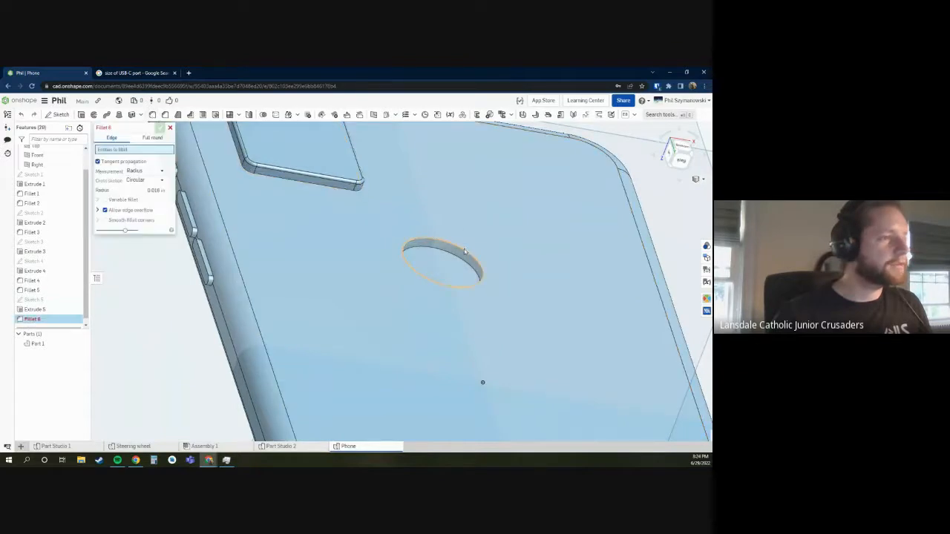
click(464, 251)
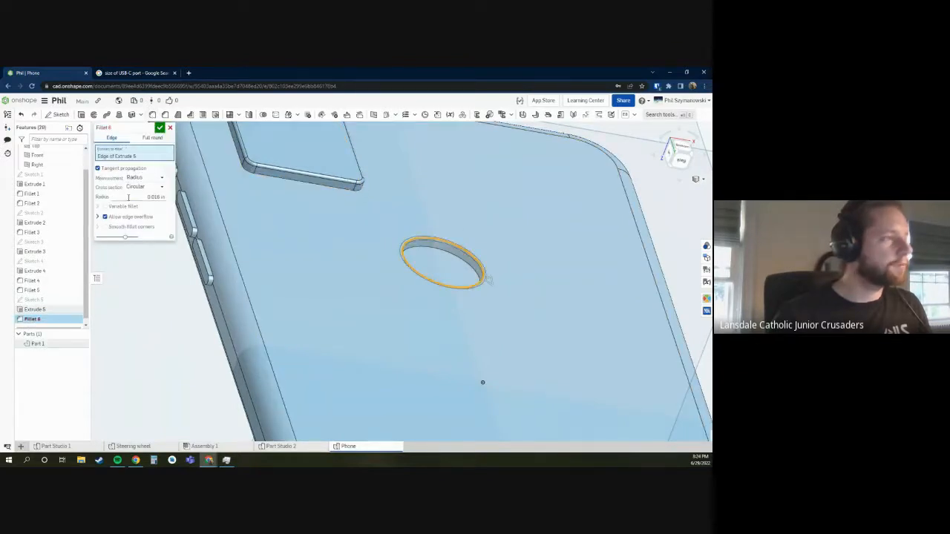
text(1/16)
key(Tab)
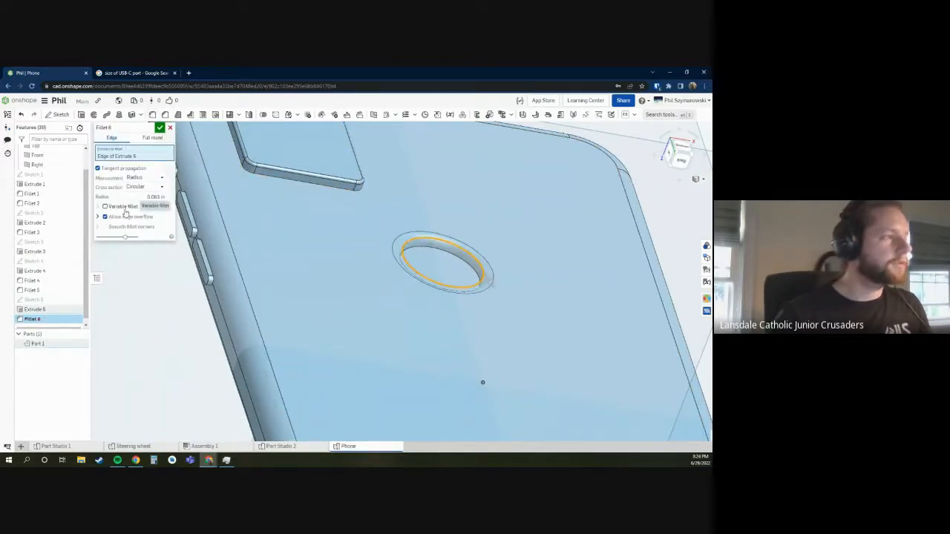
click(159, 129)
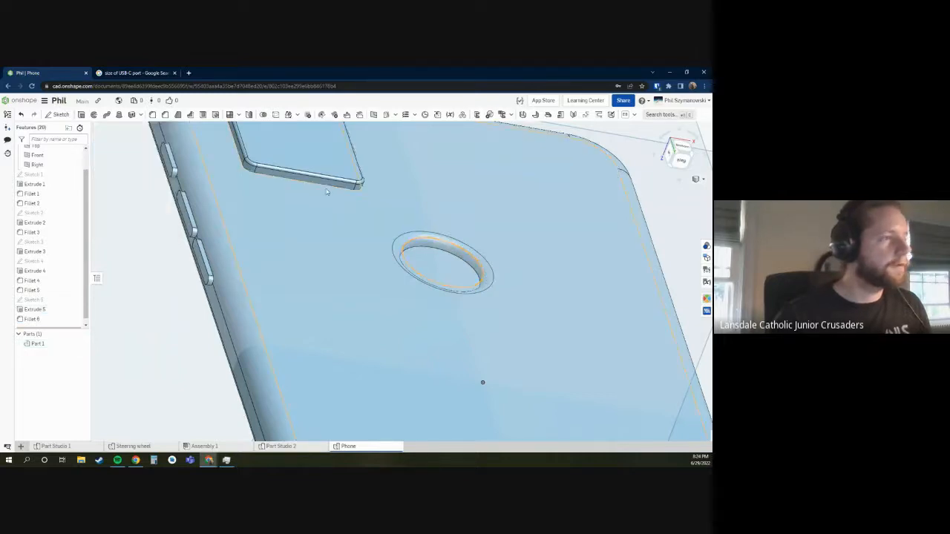
- Edit the circular recess's extrude and set its depth to 1/32 in
scroll(386, 219, down, 6)
right_drag(424, 248, 393, 233)
scroll(409, 254, up, 4)
click(388, 230)
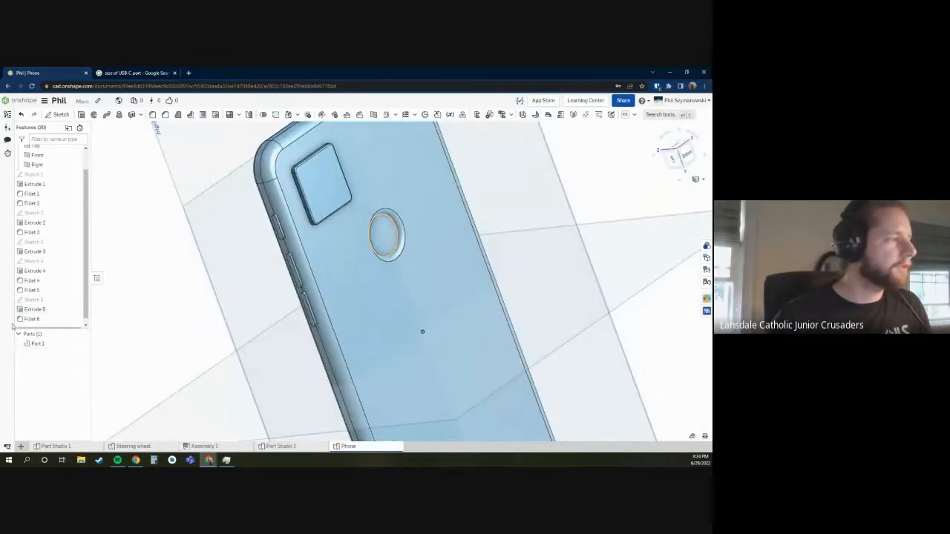
double_click(35, 309)
click(150, 190)
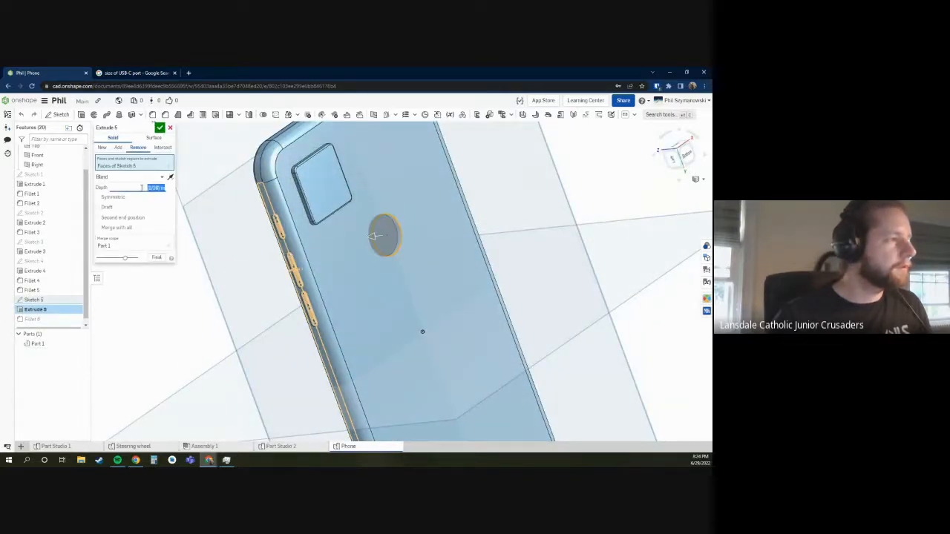
text(1)
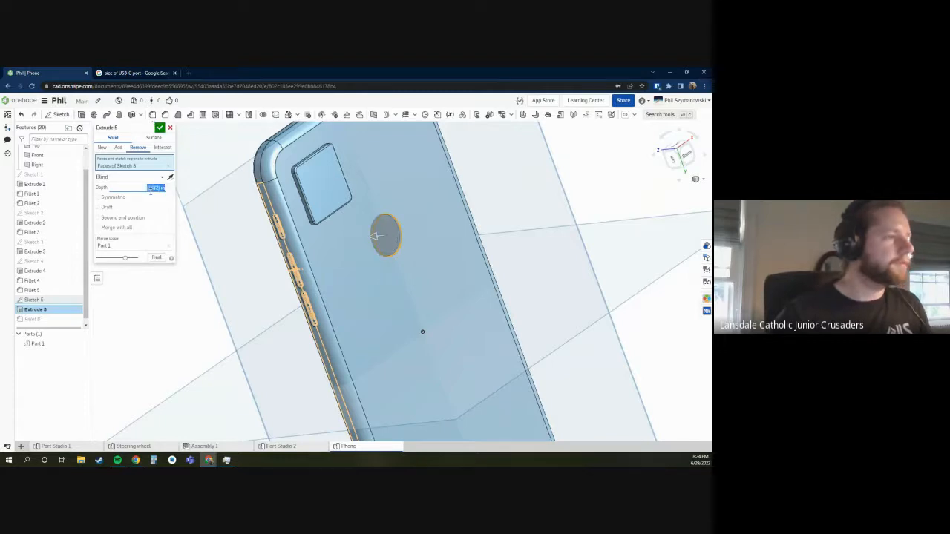
click(164, 115)
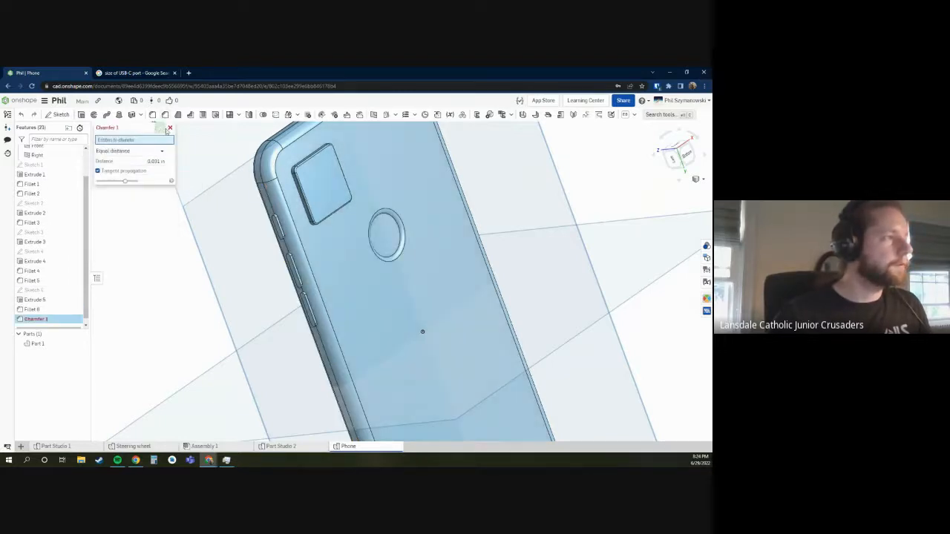
click(170, 128)
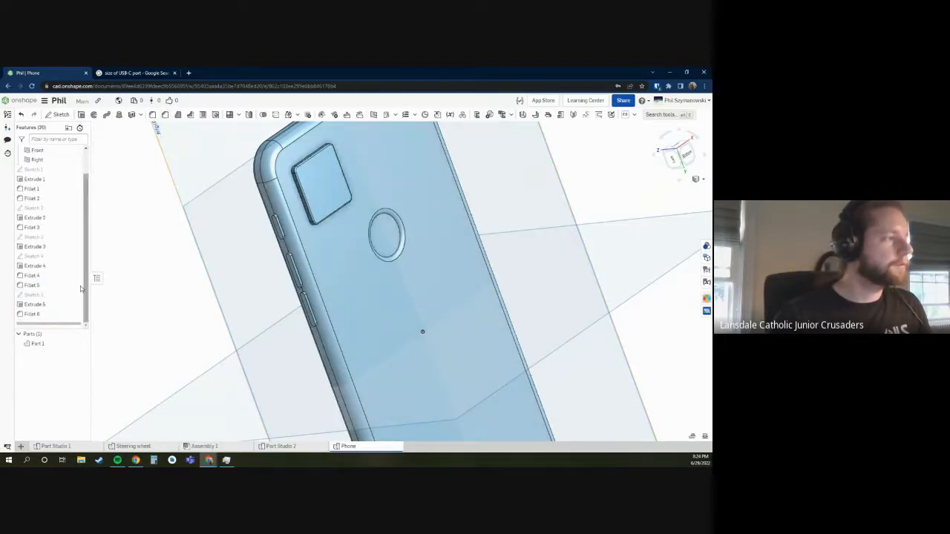
- Check the circular recess's extrude settings without changing them, and examine the phone's recess, camera, side buttons and front
double_click(33, 306)
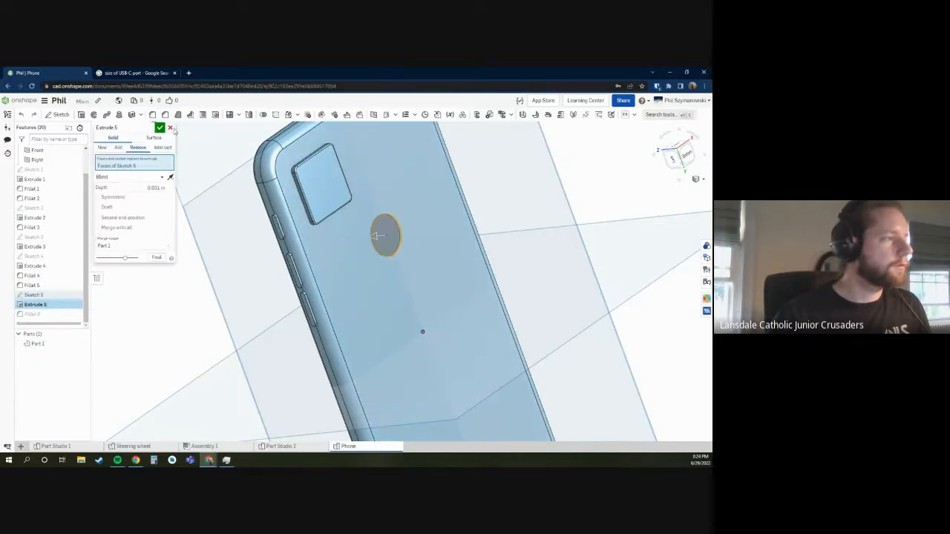
click(171, 128)
scroll(397, 224, up, 3)
mouse_move(396, 224)
right_down()
mouse_move(386, 170)
mouse_move(445, 160)
mouse_move(371, 199)
mouse_move(395, 206)
right_up()
right_drag(394, 215, 382, 245)
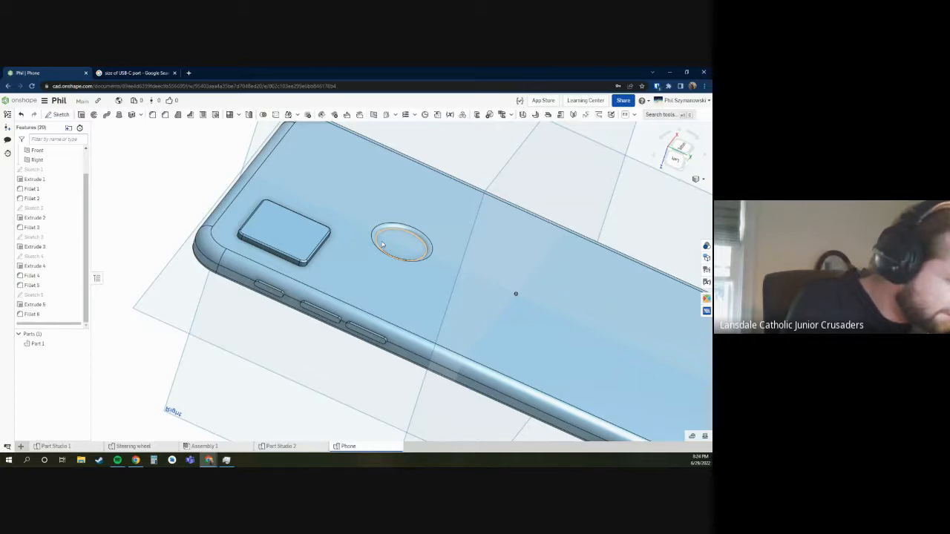
scroll(383, 245, down, 5)
right_drag(393, 416, 512, 247)
scroll(482, 232, up, 3)
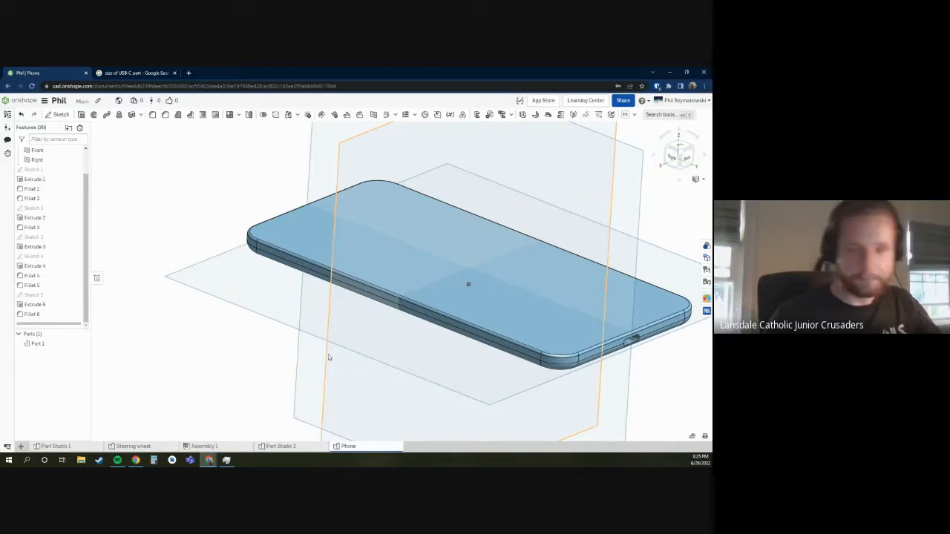
scroll(200, 307, down, 3)
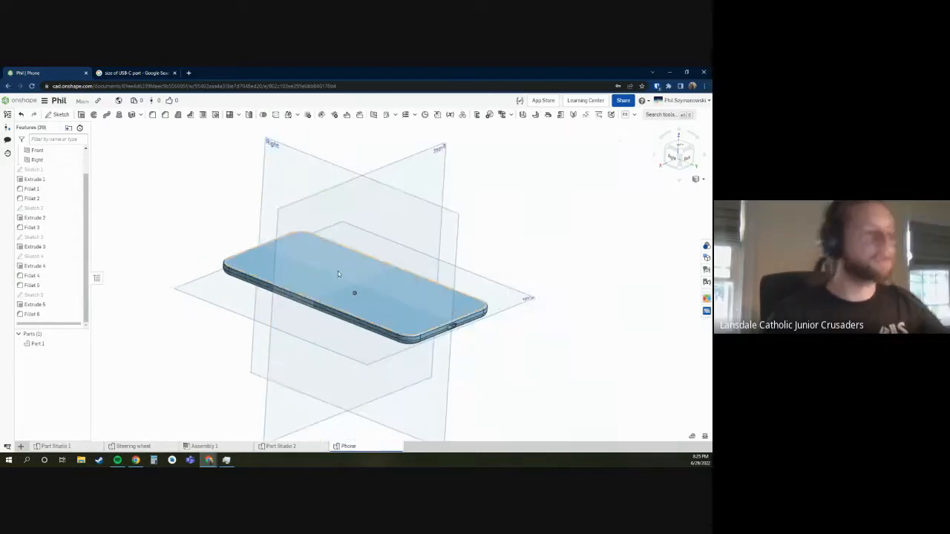
right_drag(329, 206, 331, 207)
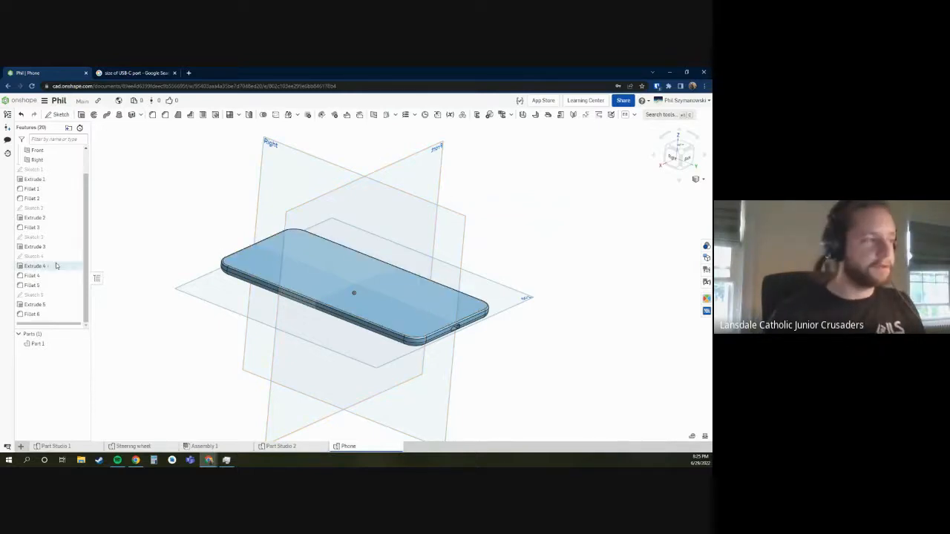
- Review which geometry the body extrude and the first fillet create, and check the circular recess's sketch dimensions
click(49, 181)
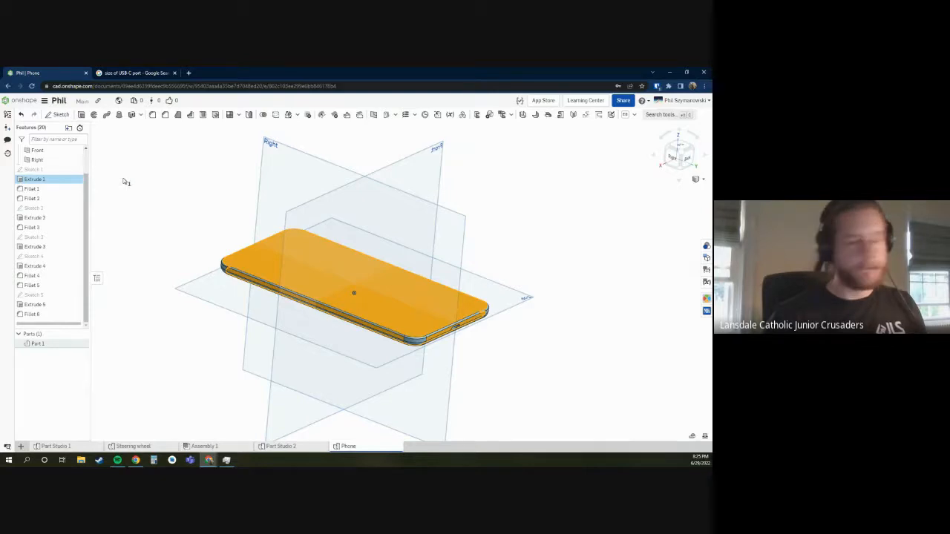
click(84, 190)
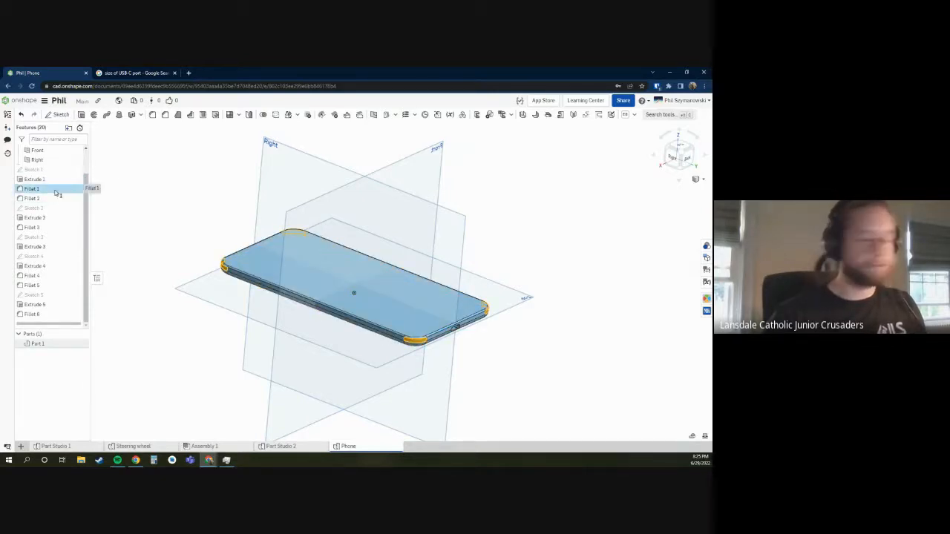
click(215, 216)
scroll(200, 272, up, 5)
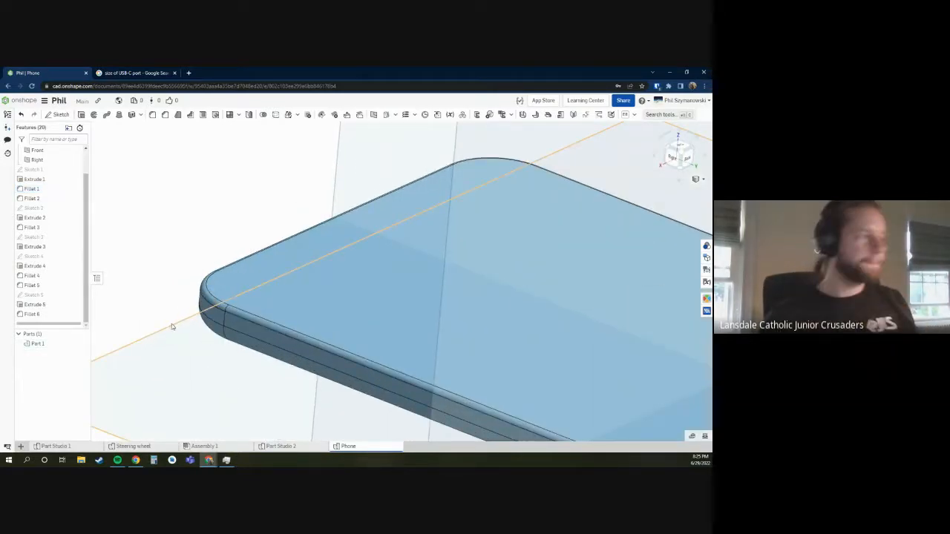
scroll(178, 227, down, 5)
right_drag(178, 227, 369, 204)
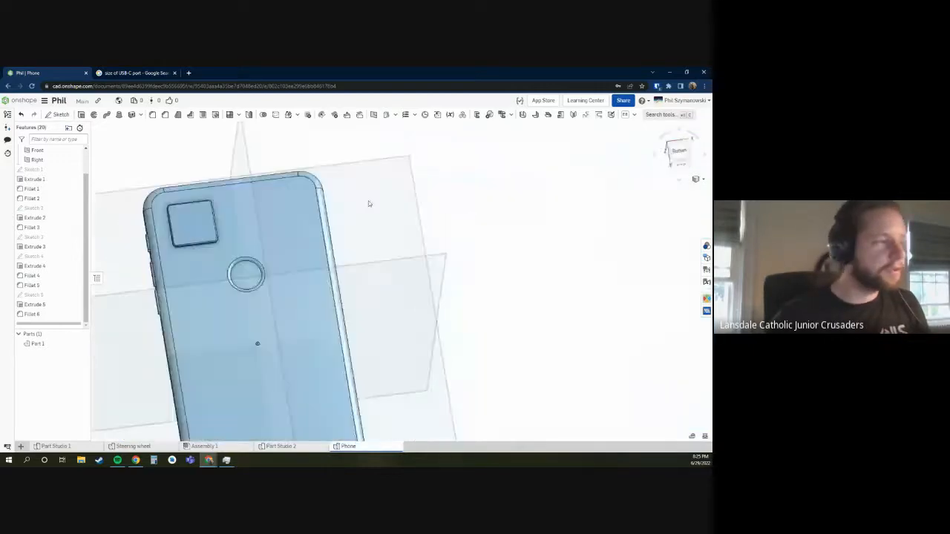
scroll(488, 193, down, 3)
double_click(33, 295)
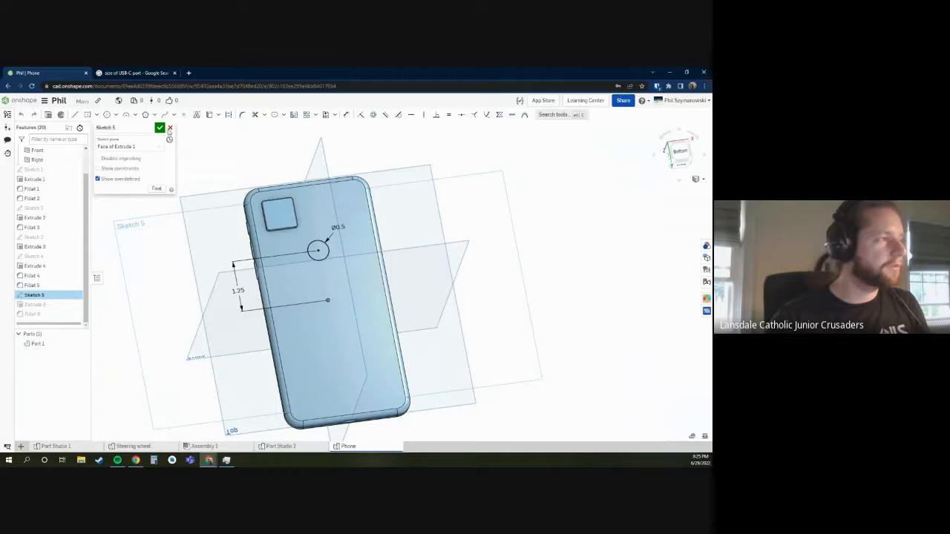
click(169, 129)
click(57, 115)
click(304, 268)
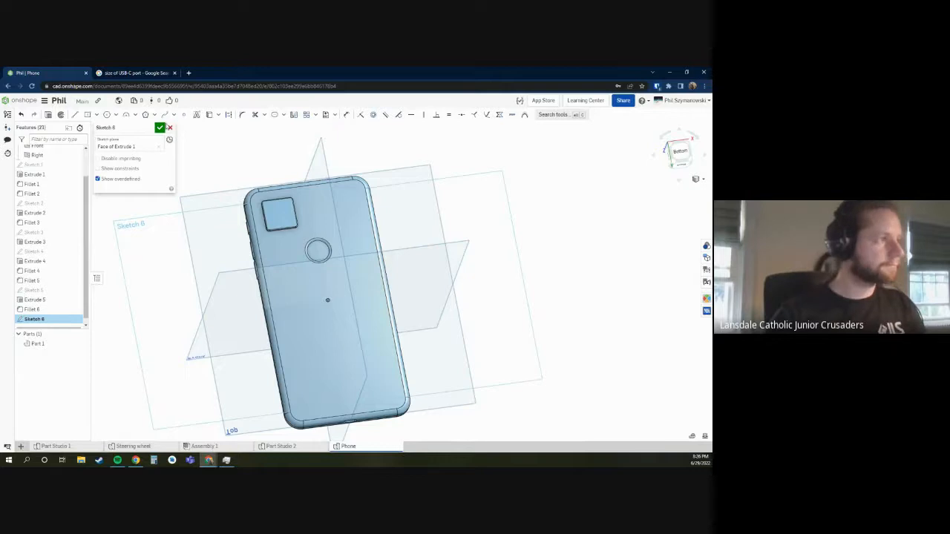
click(169, 128)
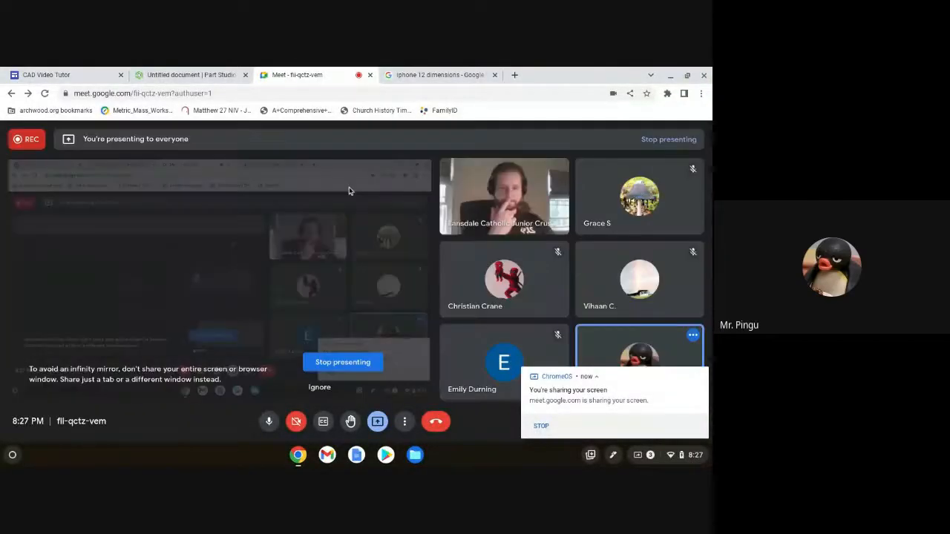
- Switch to the Untitled document in Onshape and examine the phone model's camera area, edges and charging port
click(193, 74)
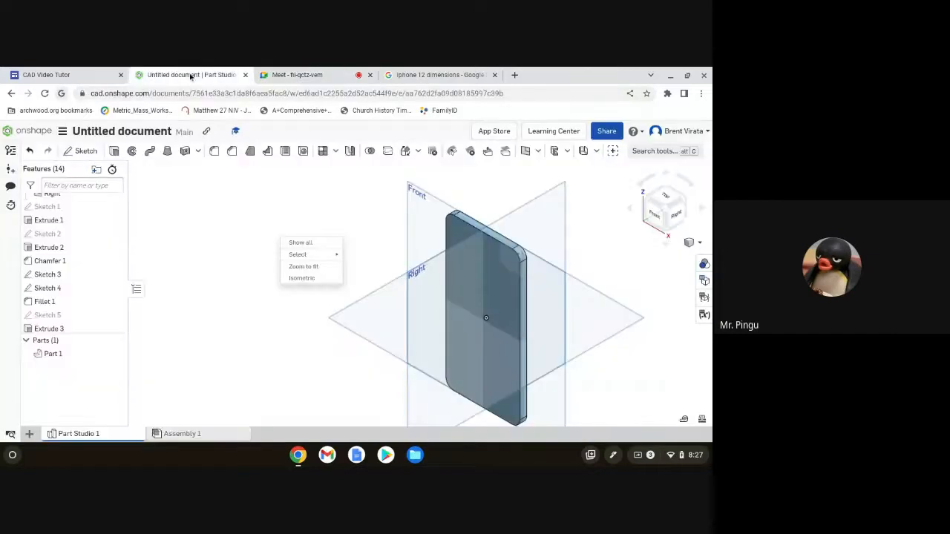
click(313, 197)
right_drag(310, 207, 169, 252)
right_click(289, 306)
click(276, 343)
right_drag(507, 256, 378, 261)
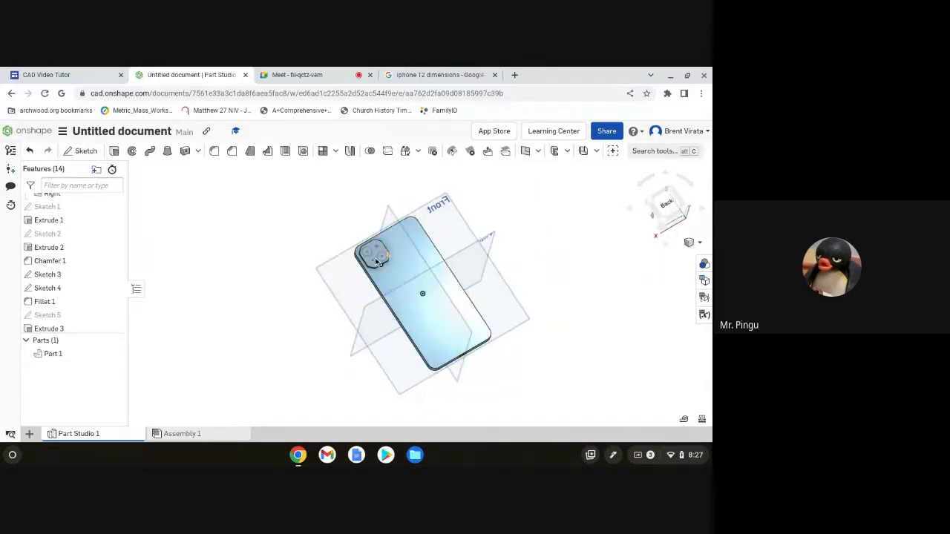
right_drag(389, 274, 273, 161)
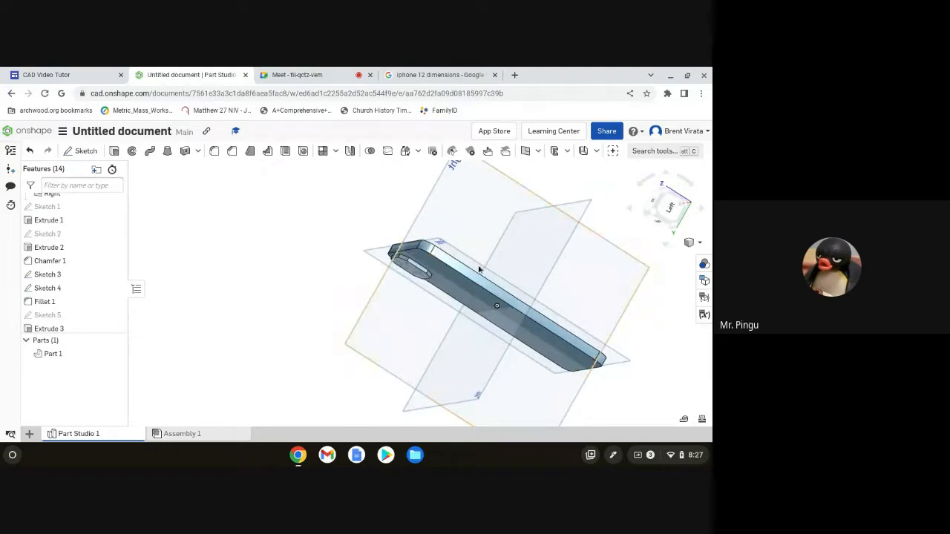
right_drag(585, 201, 513, 179)
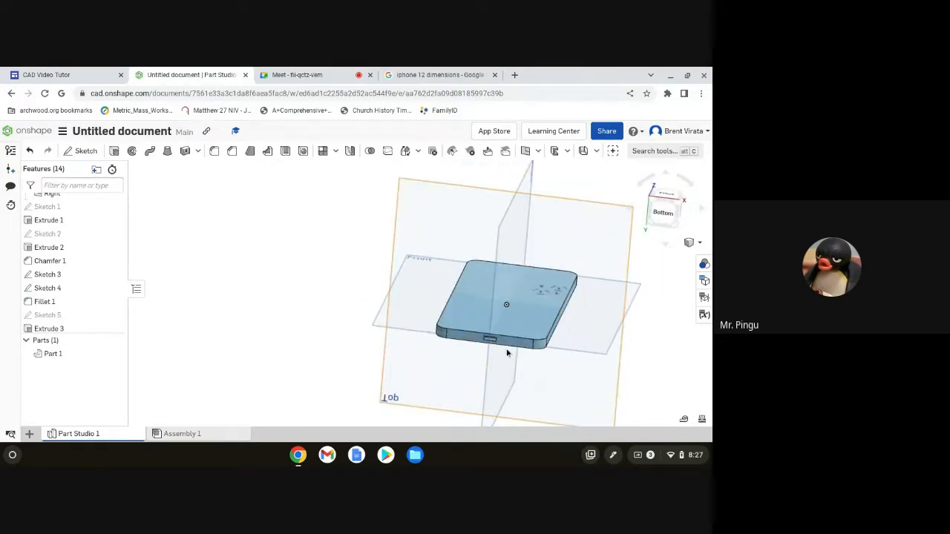
scroll(508, 351, up, 3)
scroll(481, 331, down, 3)
right_drag(582, 247, 527, 226)
- Look through the phone's feature history, restore the isometric view and examine the model's front and back
scroll(83, 265, up, 2)
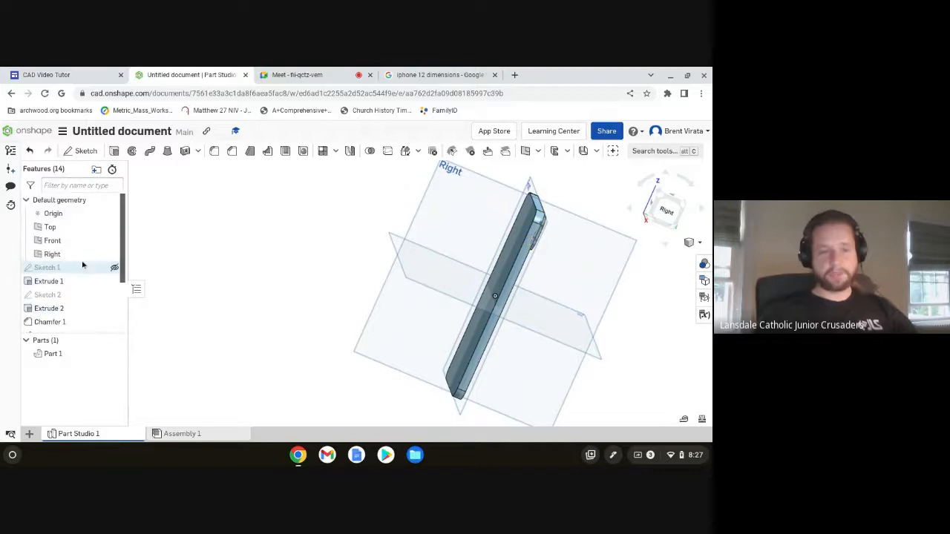
scroll(90, 274, down, 2)
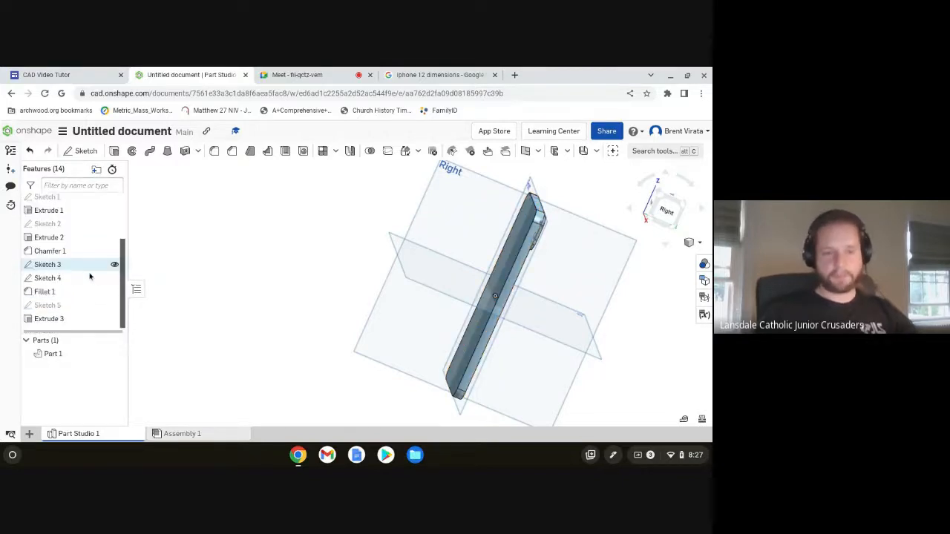
scroll(90, 276, down, 1)
right_click(331, 275)
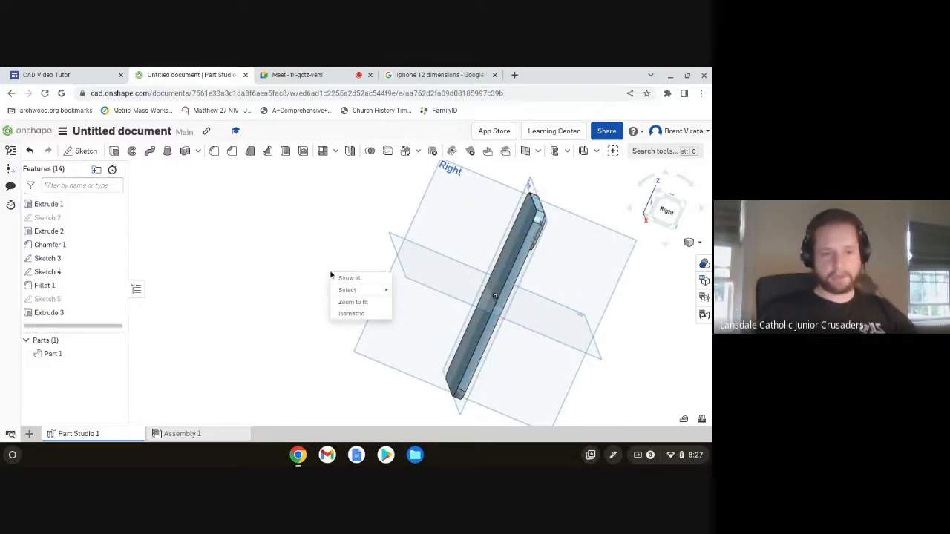
click(346, 313)
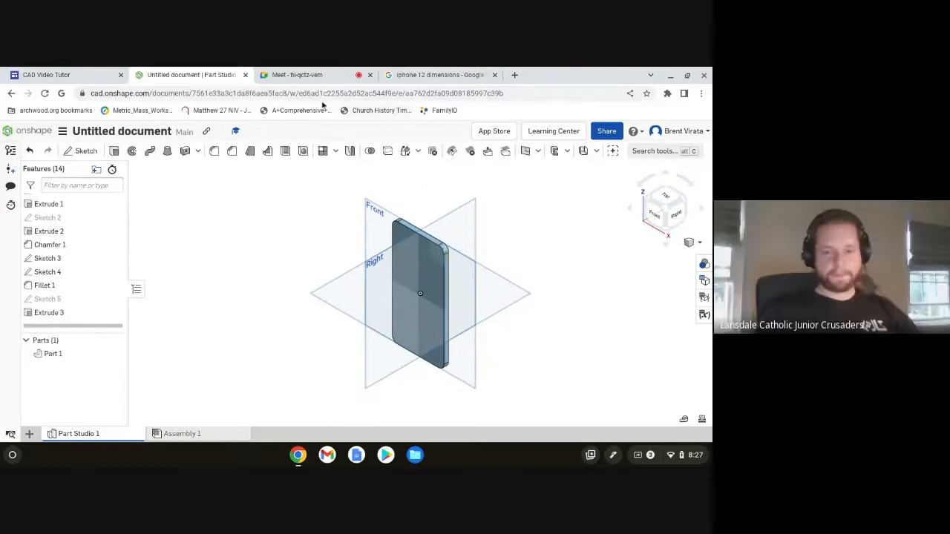
scroll(392, 226, down, 1)
scroll(391, 226, up, 2)
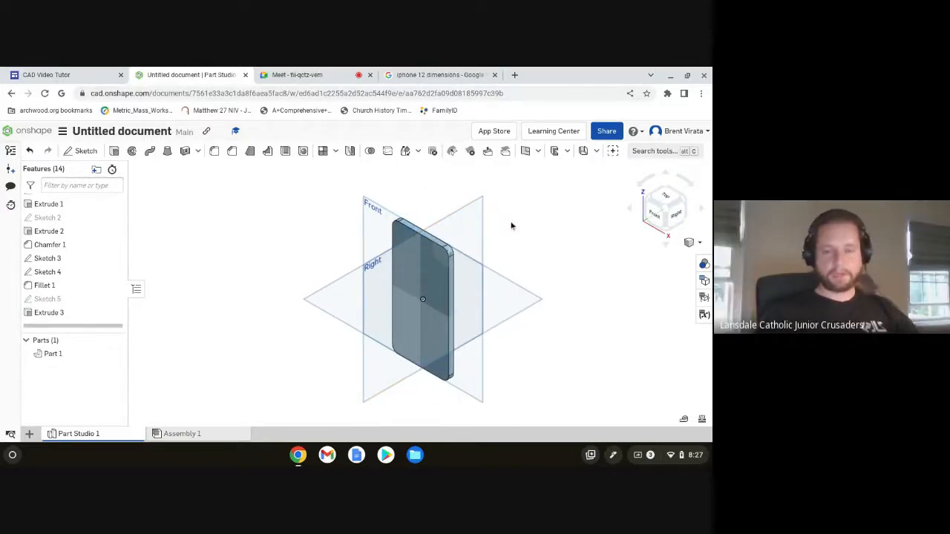
right_drag(522, 247, 479, 245)
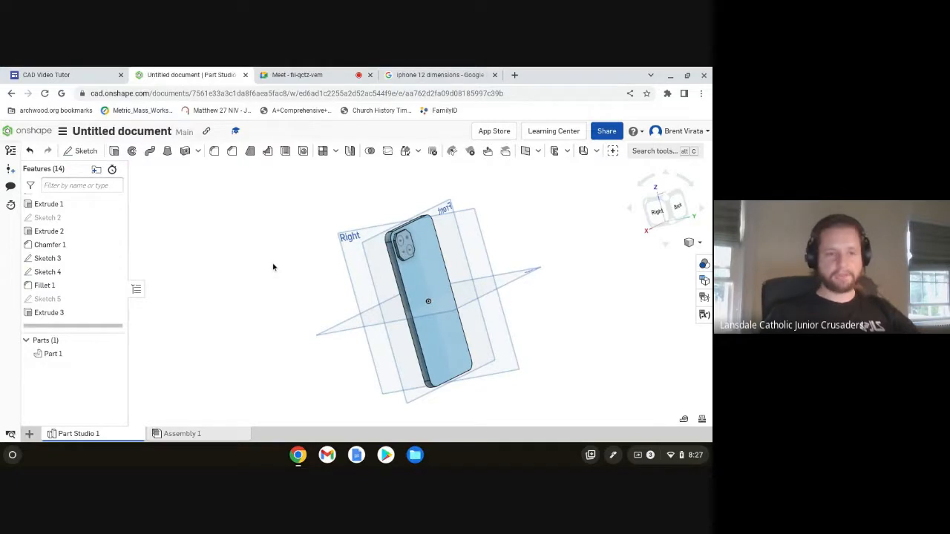
mouse_move(270, 270)
right_down()
mouse_move(244, 268)
mouse_move(313, 241)
mouse_move(288, 265)
right_up()
- Hide the origin and the Top, Front and Right planes so that only the phone model is displayed
scroll(288, 264, up, 2)
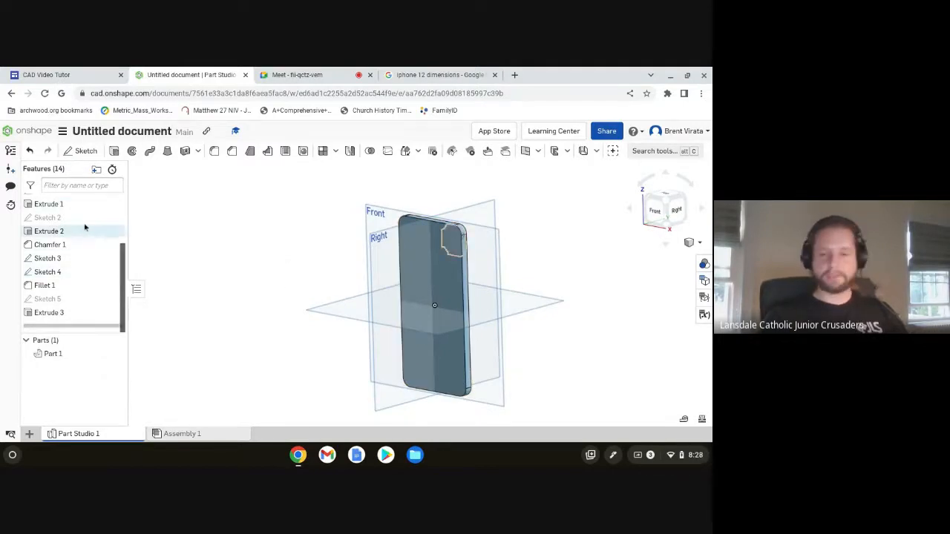
scroll(88, 219, up, 2)
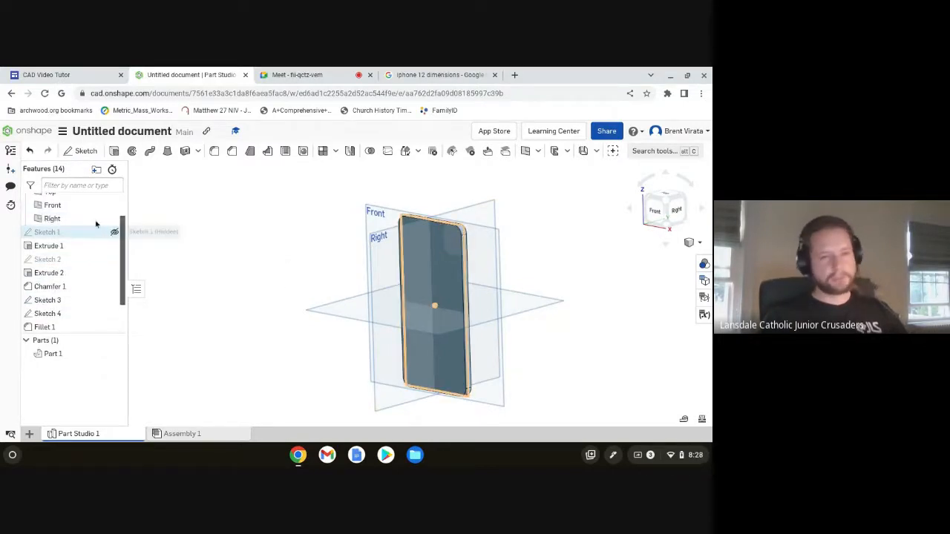
scroll(105, 233, up, 2)
click(114, 236)
click(115, 223)
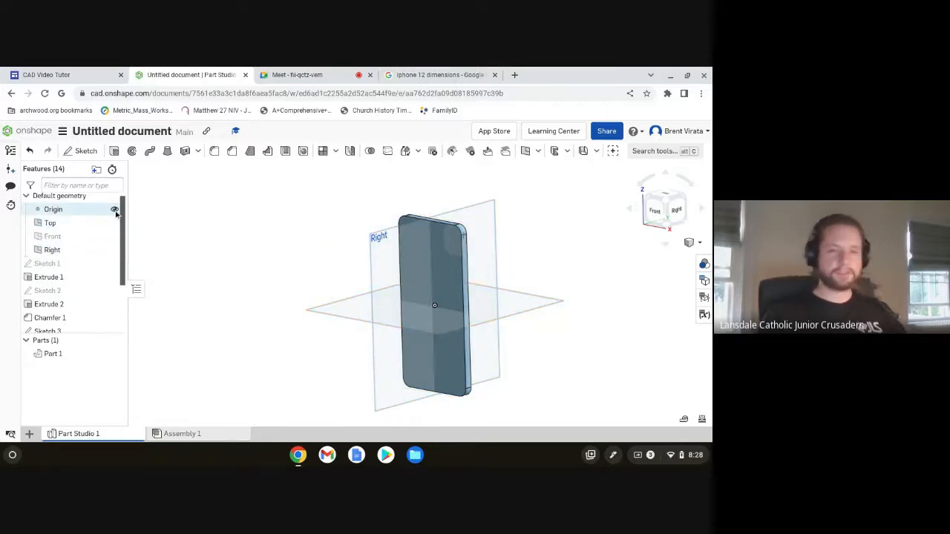
click(114, 210)
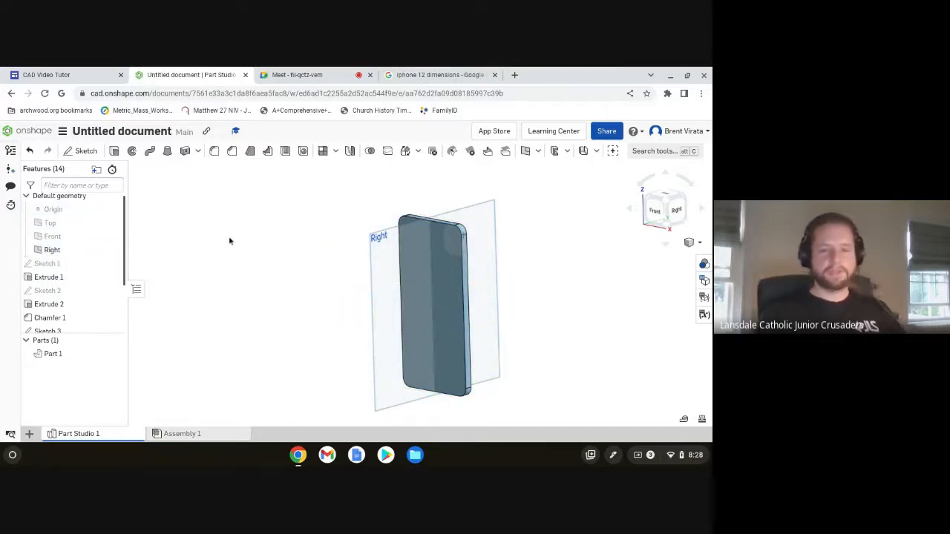
click(114, 250)
right_drag(273, 261, 360, 223)
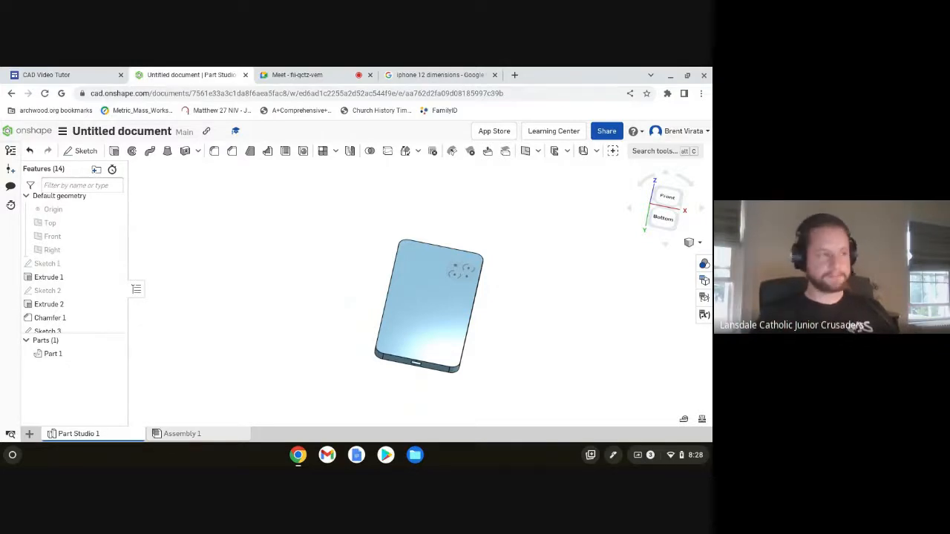
- Switch to the Google Meet call and stop presenting the screen
click(297, 74)
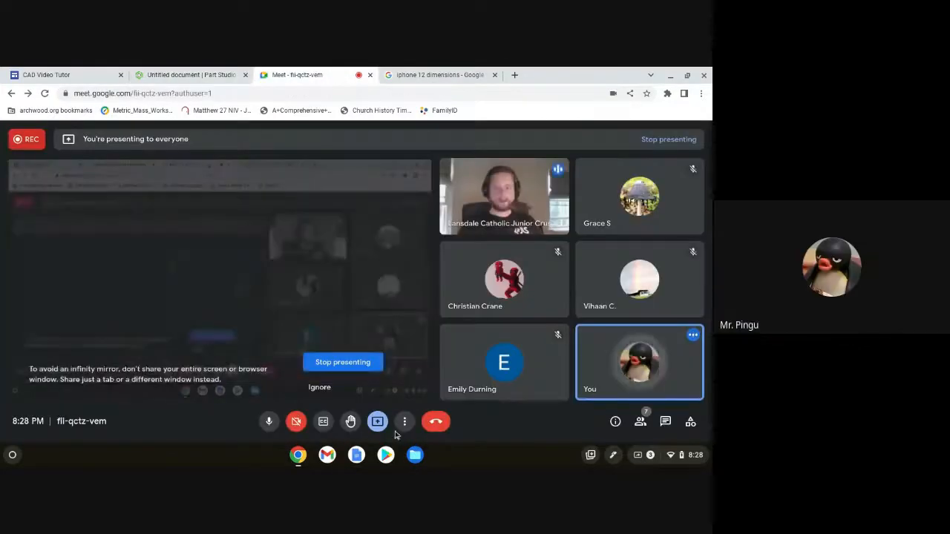
click(377, 422)
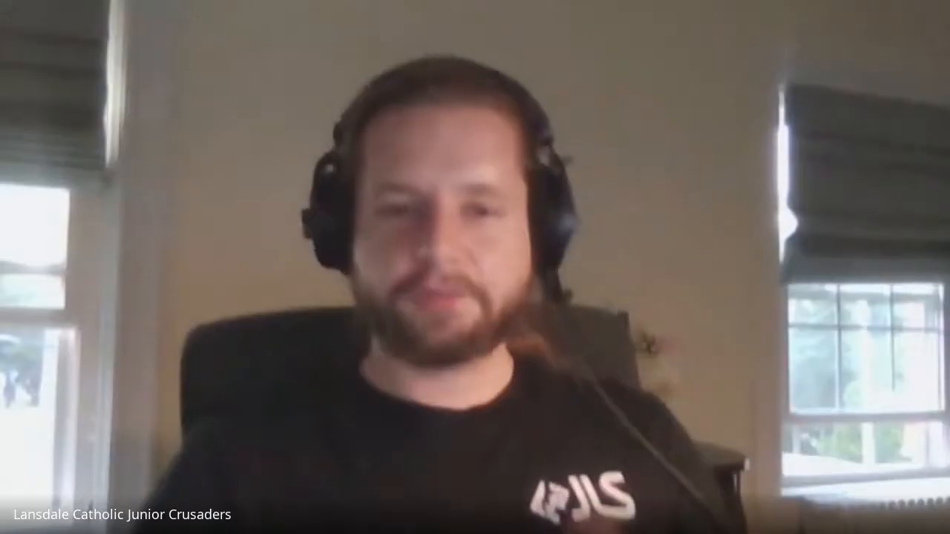
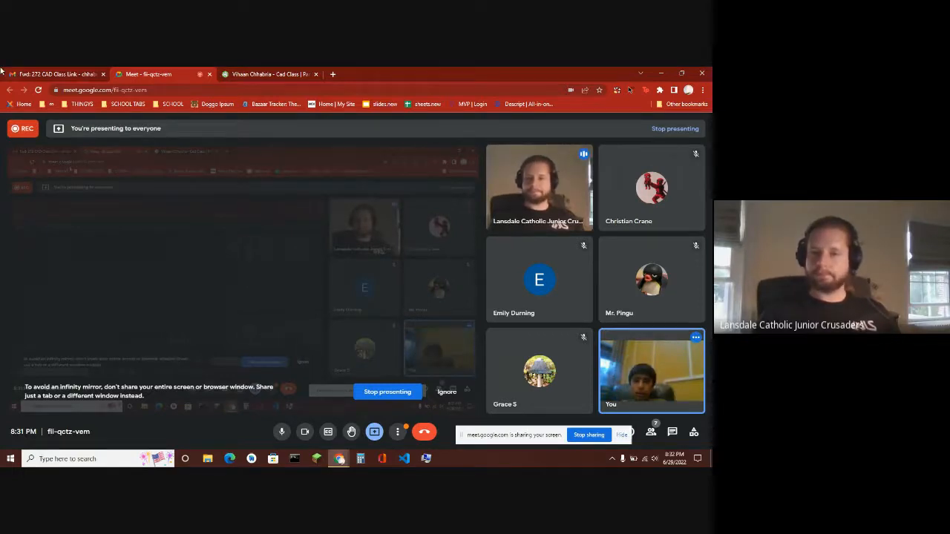
- Switch to the CAD class document in Onshape and examine the dimensioned front-plane sketch in Part Studio 3
click(269, 74)
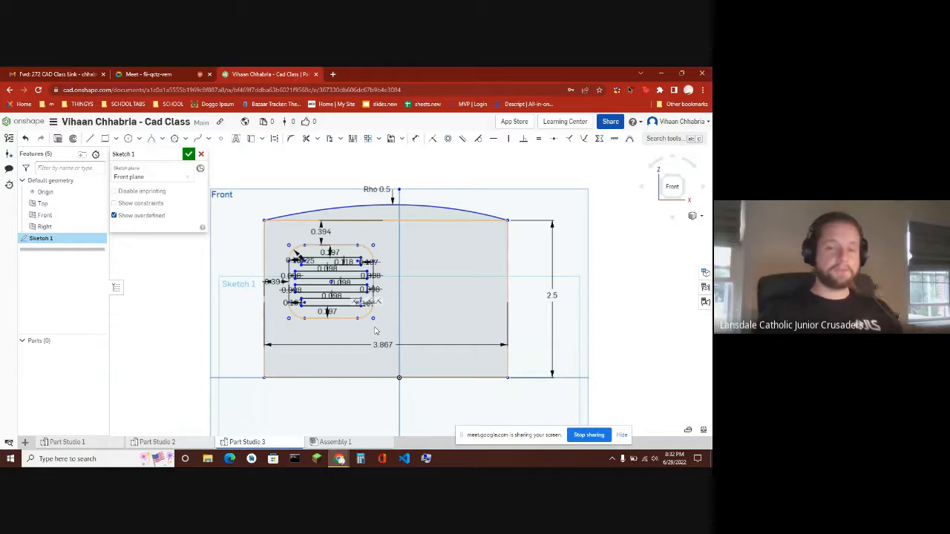
key(ctrl+z)
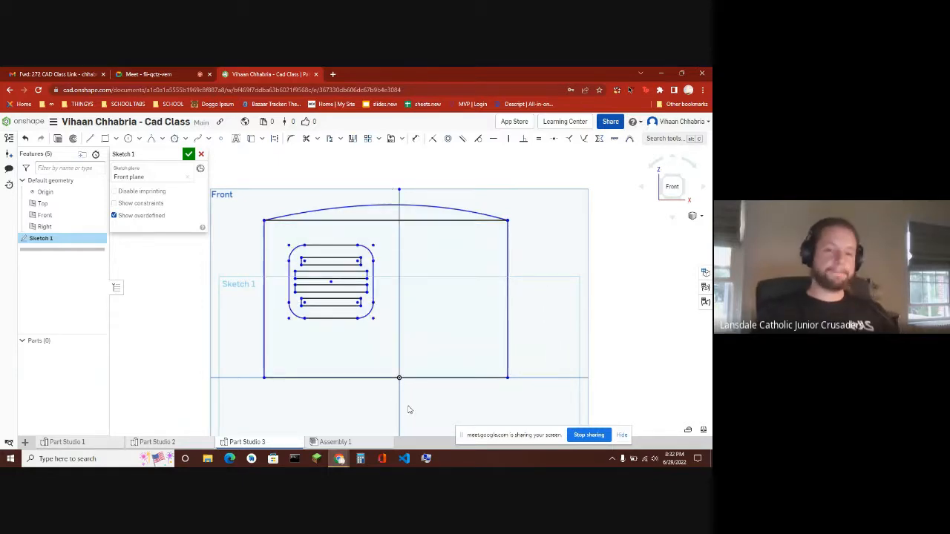
key(ctrl+y)
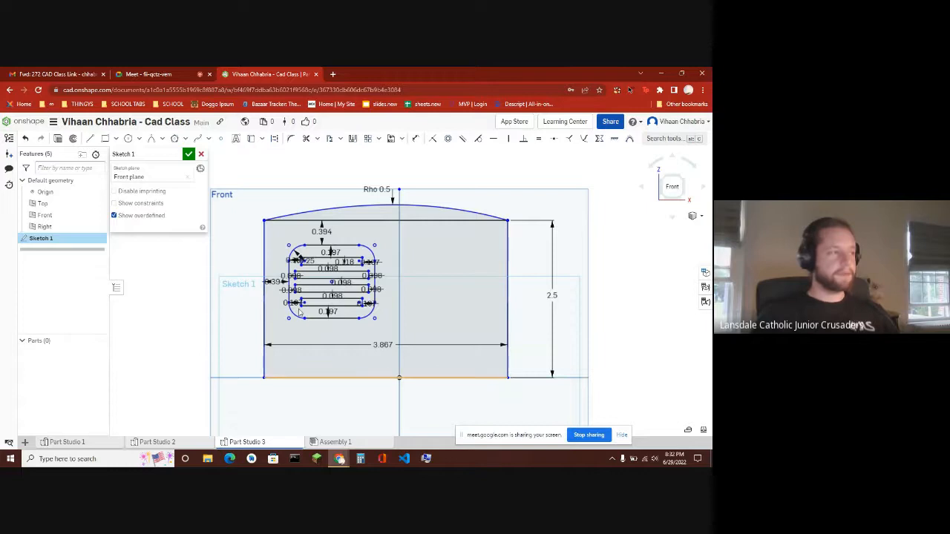
click(151, 73)
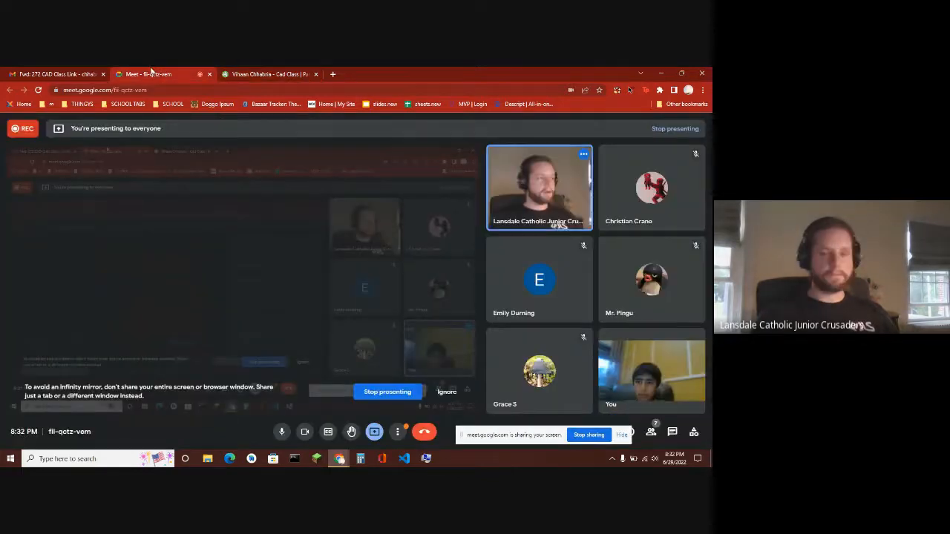
click(232, 72)
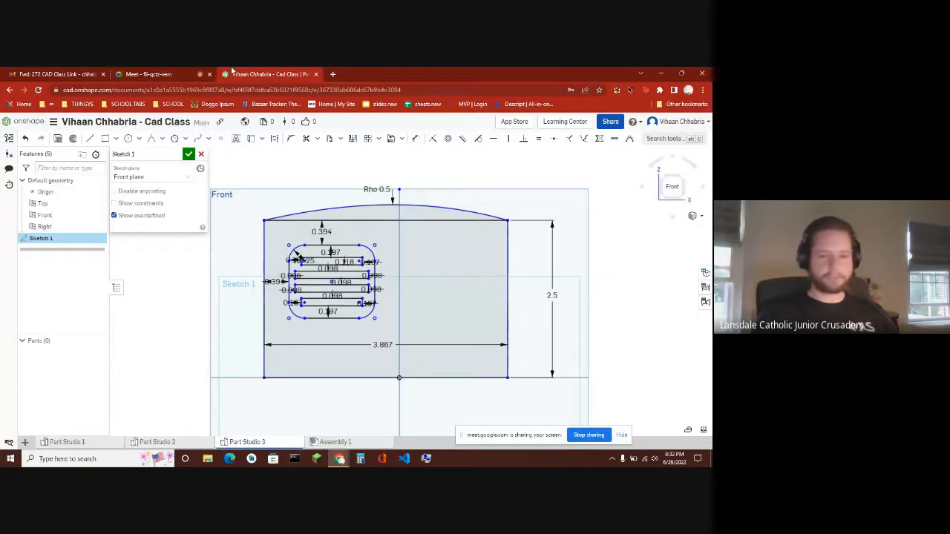
- Switch from the CAD class document back to the Google Meet call
click(176, 72)
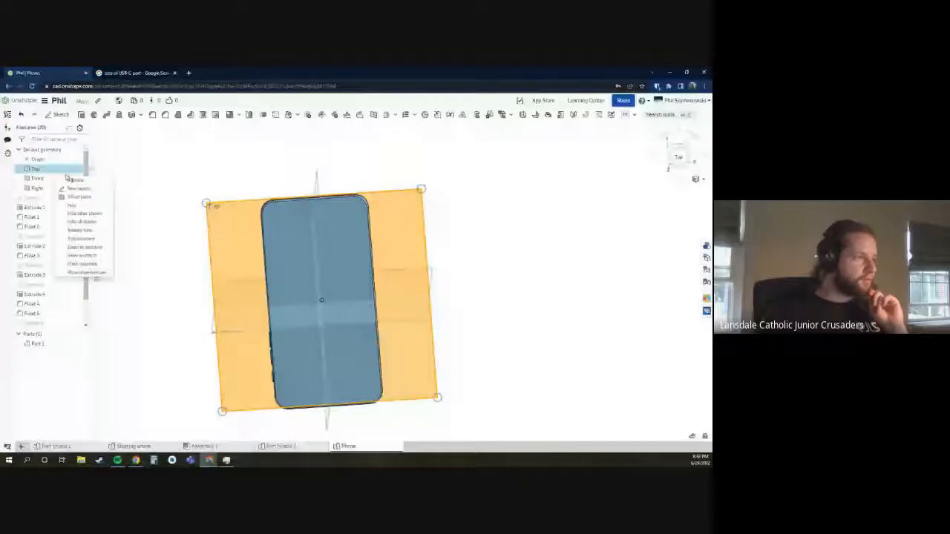
- Start a sketch on the Top plane of the phone and draw a slanted line about 9.3 in long beside the model
click(78, 188)
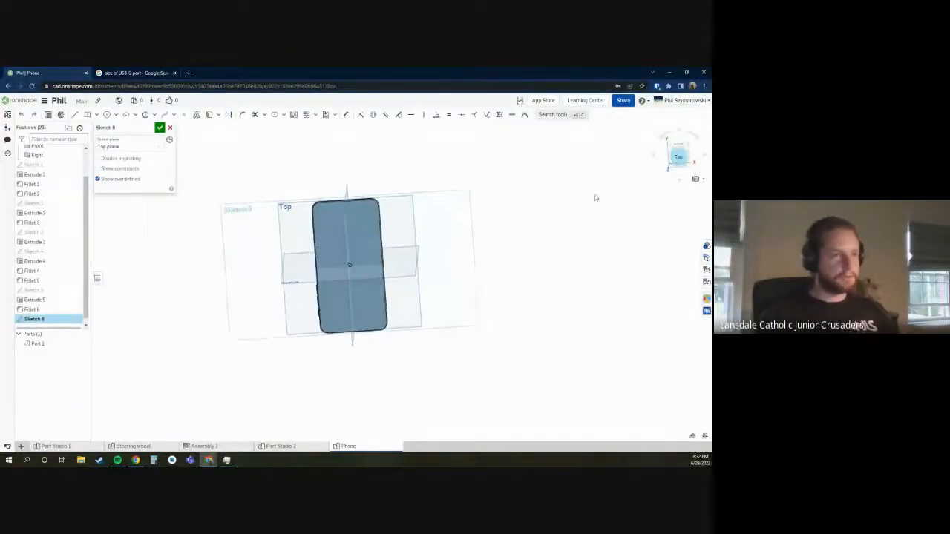
click(75, 115)
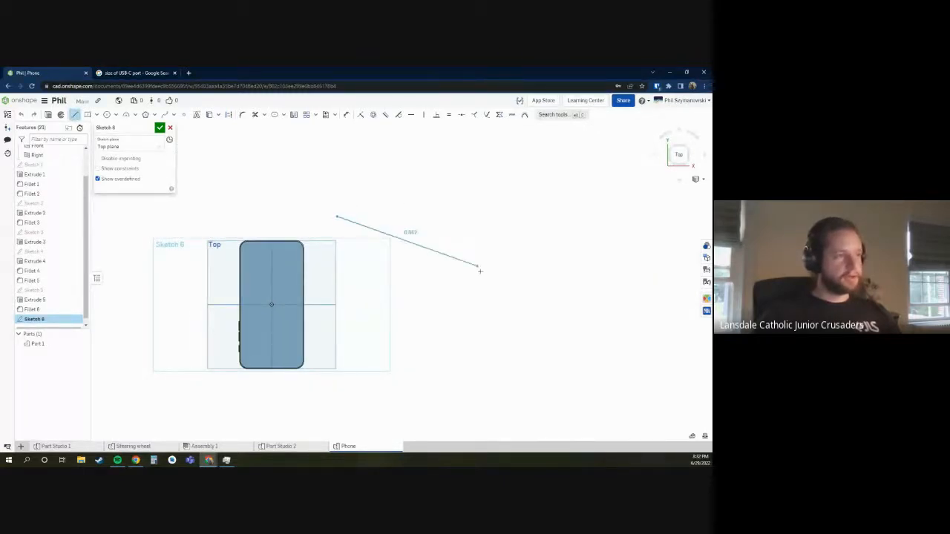
click(518, 295)
key(Escape)
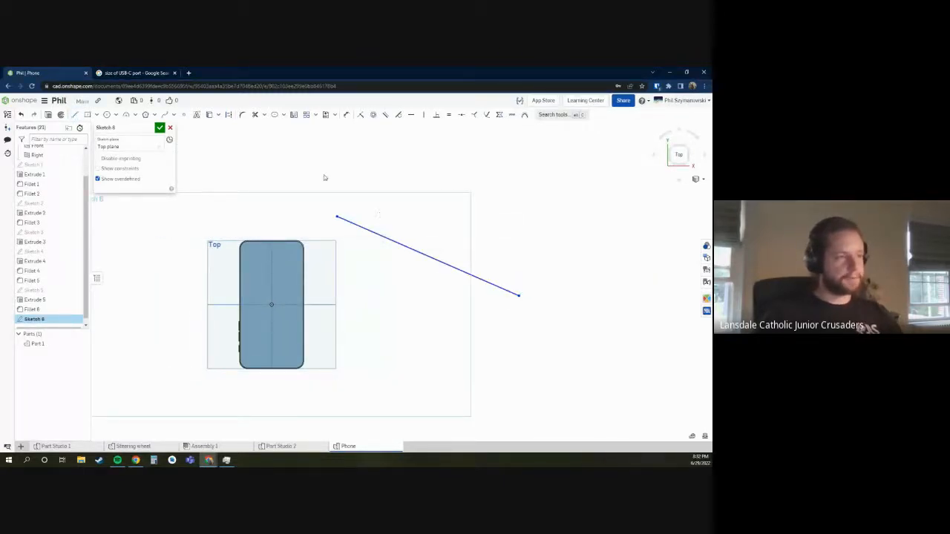
mouse_move(325, 176)
mouse_down()
mouse_move(622, 327)
mouse_move(427, 185)
mouse_up()
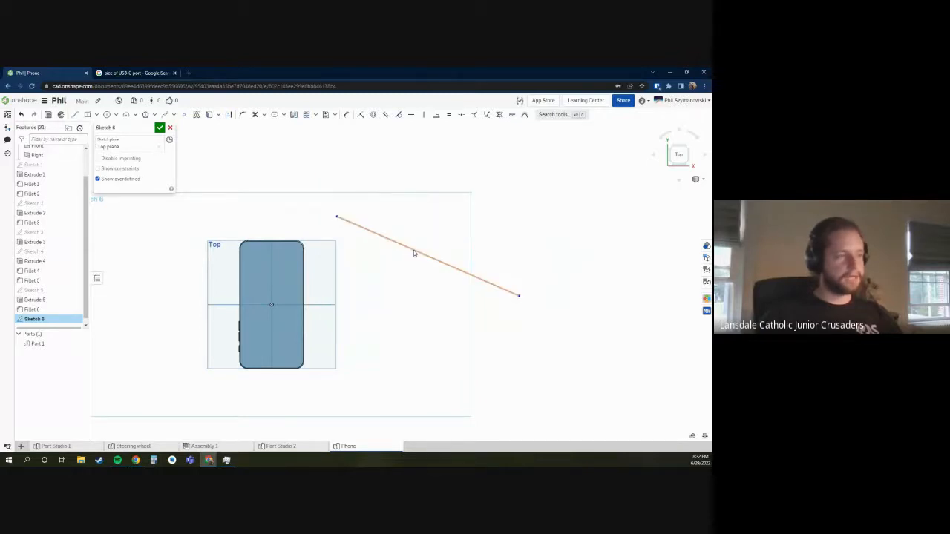
- Create a slot around the slanted line with the Slot tool and set its diameter to 1 in
click(414, 252)
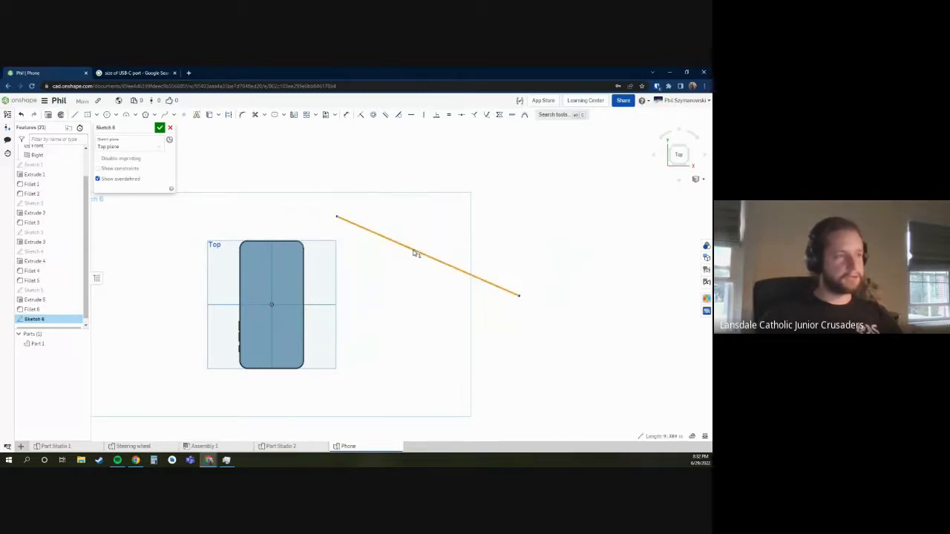
click(283, 115)
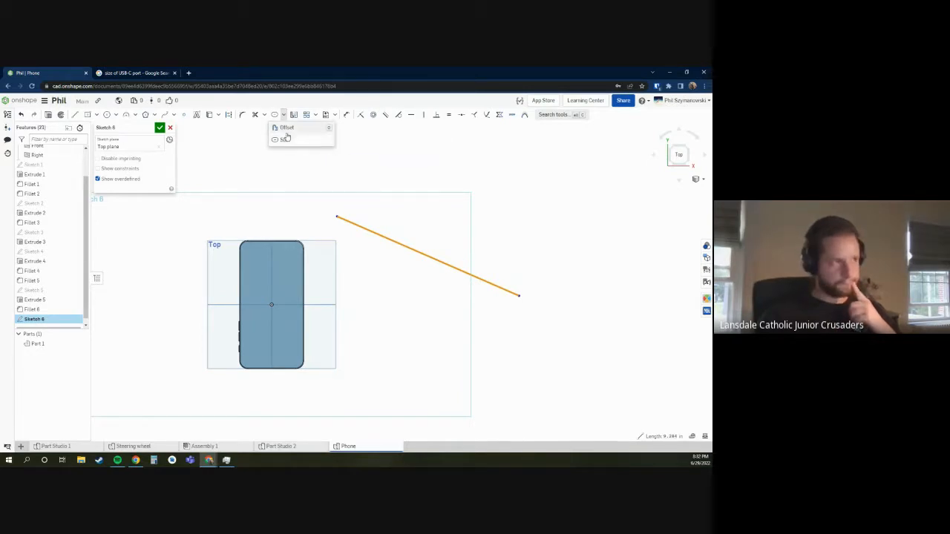
click(285, 141)
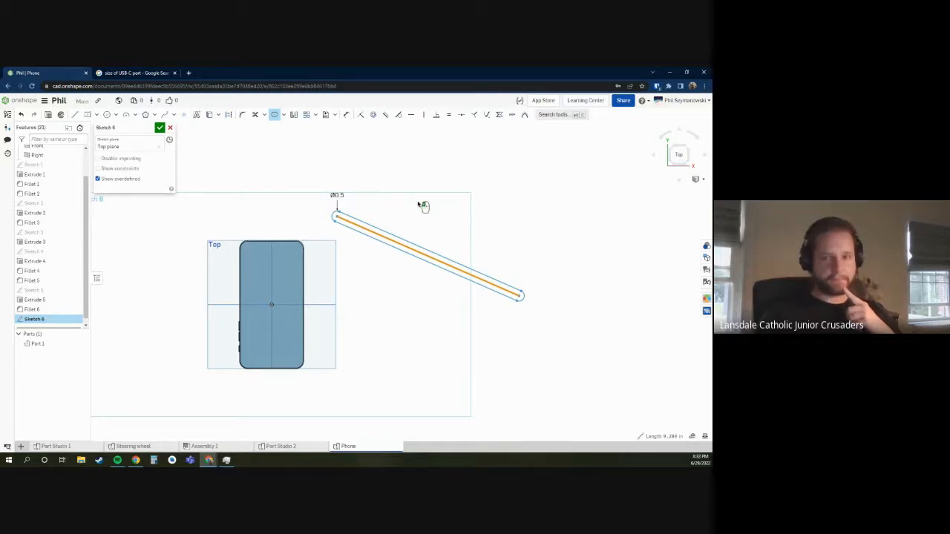
click(484, 207)
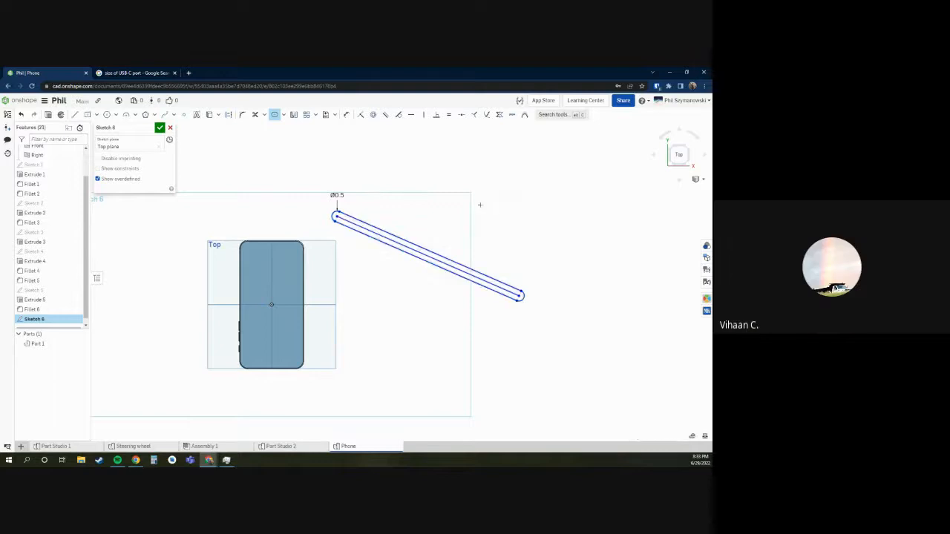
double_click(333, 195)
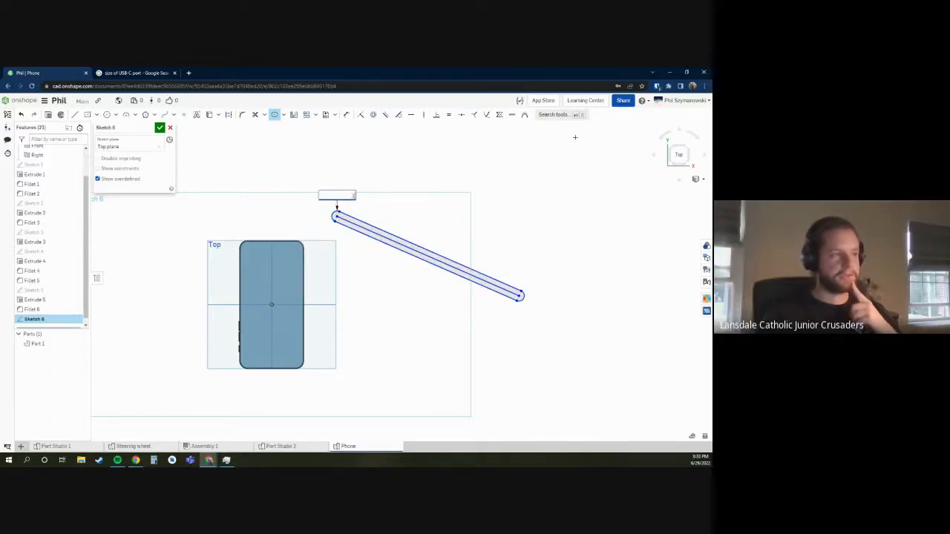
text(1)
key(Return)
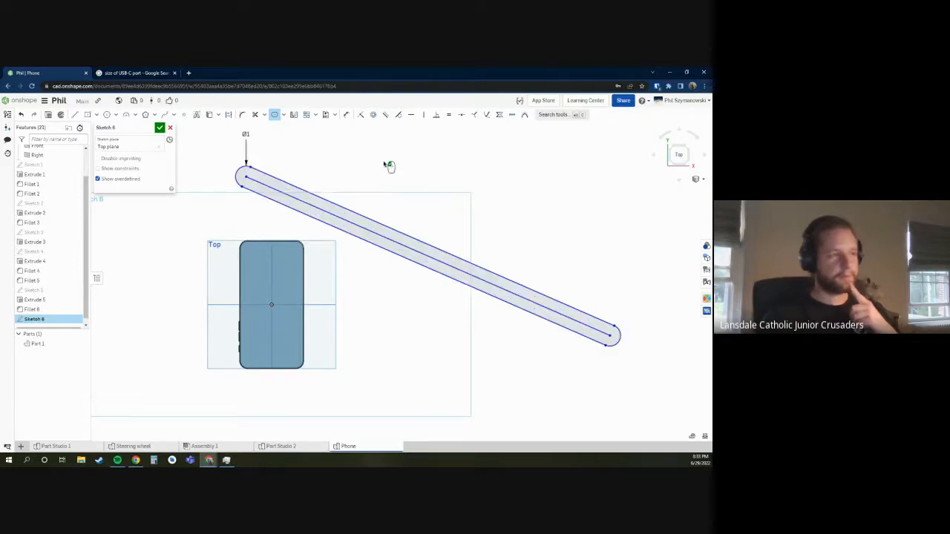
key(Escape)
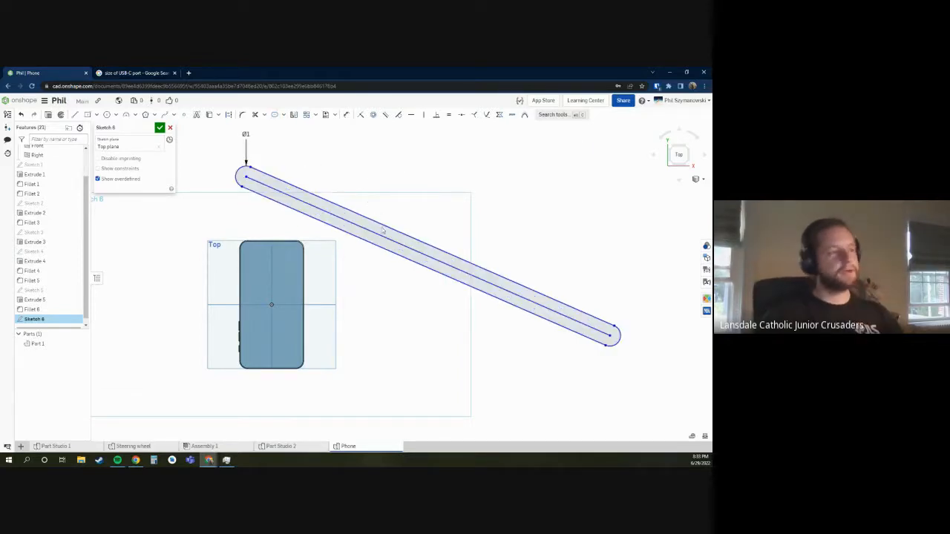
- Dimension the slot's centreline to 4 in and move the slot farther away from the phone
key(d)
click(400, 225)
click(425, 219)
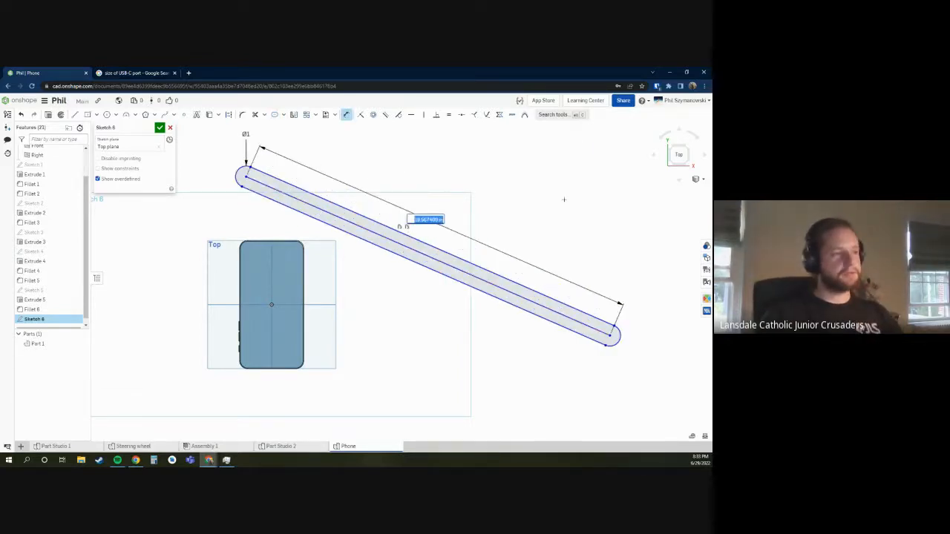
key(BackSpace)
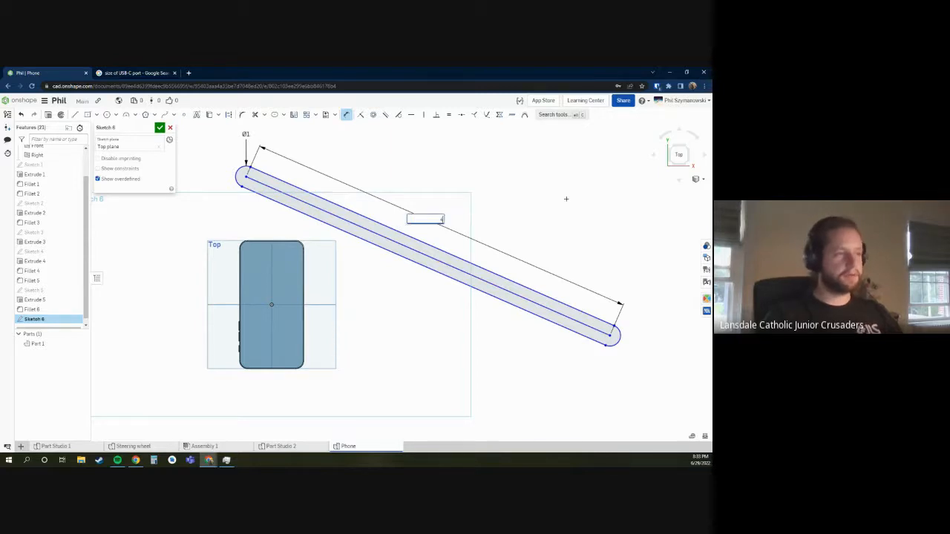
text(4)
key(Return)
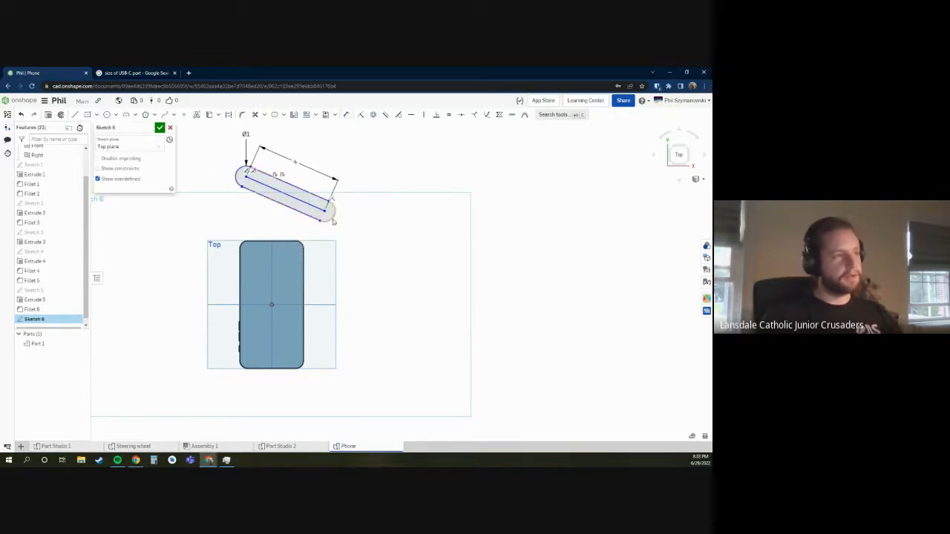
mouse_move(314, 207)
mouse_down()
mouse_move(409, 141)
mouse_move(464, 271)
mouse_move(443, 219)
mouse_move(460, 291)
mouse_move(435, 343)
mouse_up()
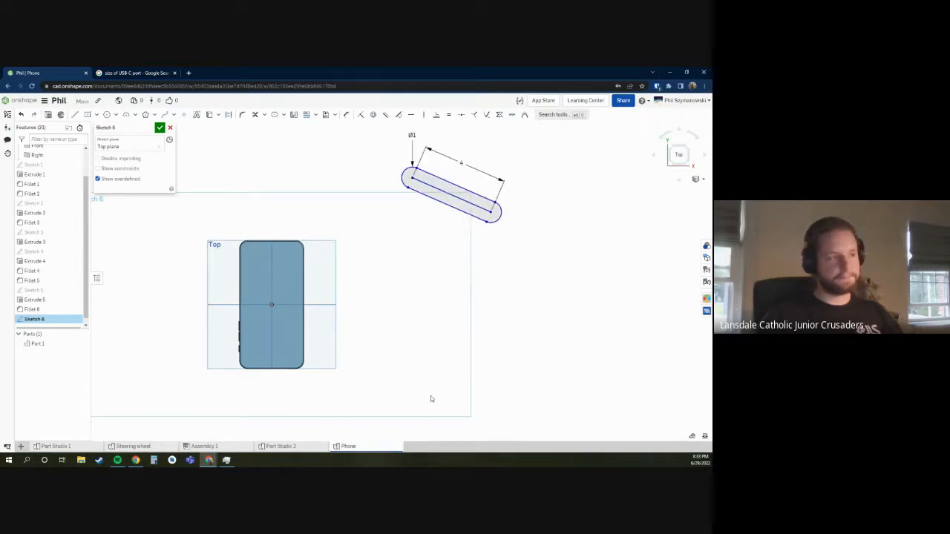
scroll(411, 395, down, 1)
scroll(429, 243, up, 1)
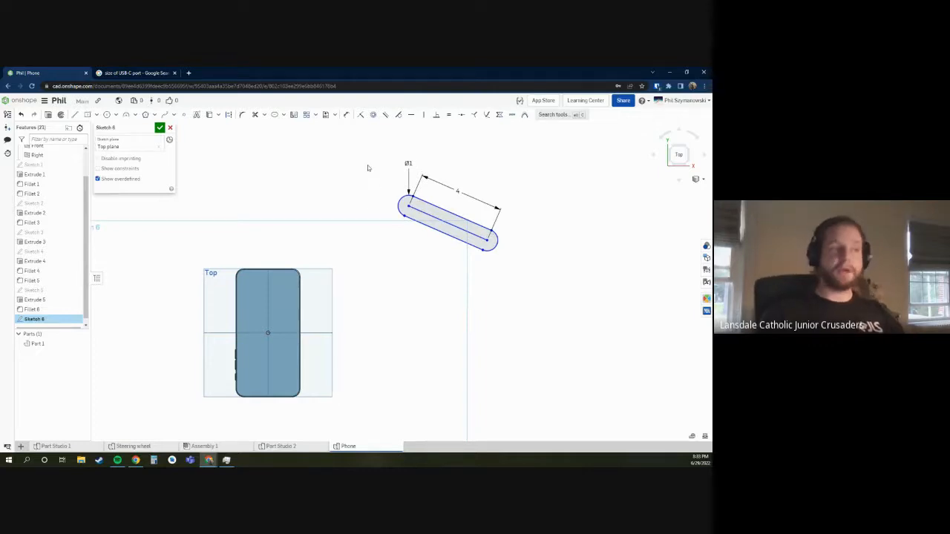
- Delete the whole slot with its centreline and dimensions from the sketch
drag(368, 164, 323, 137)
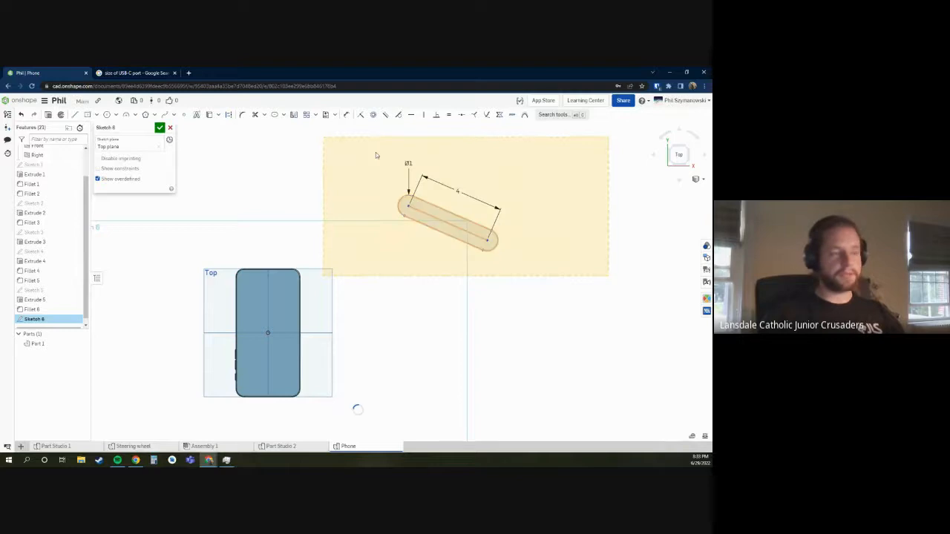
key(Delete)
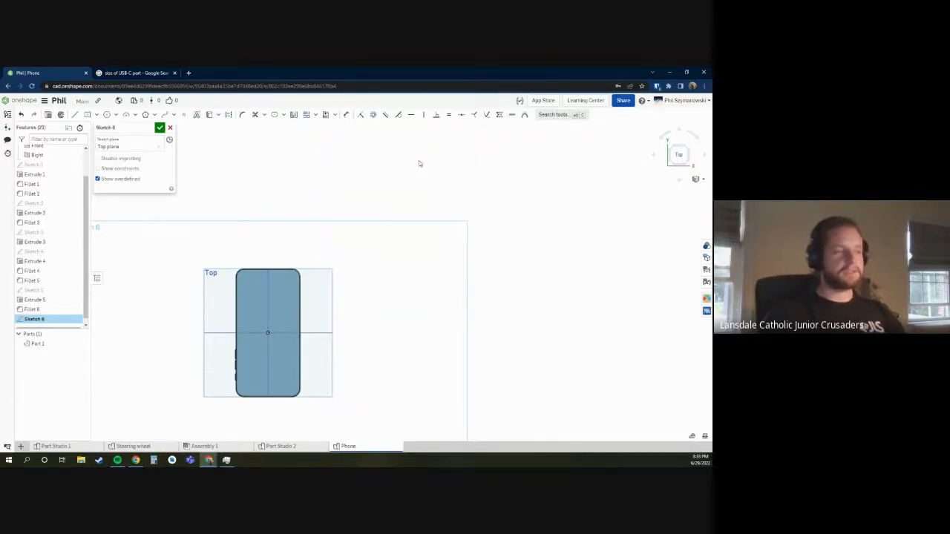
- Draw two horizontal lines one above the other beside the phone's upper end, the lower one longer
key(s)
click(429, 155)
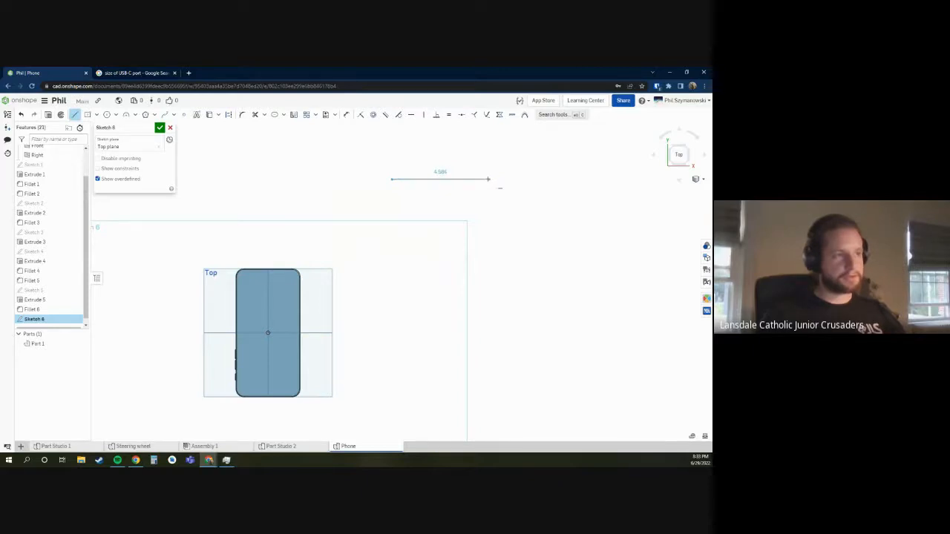
click(487, 179)
key(Escape)
key(s)
click(442, 208)
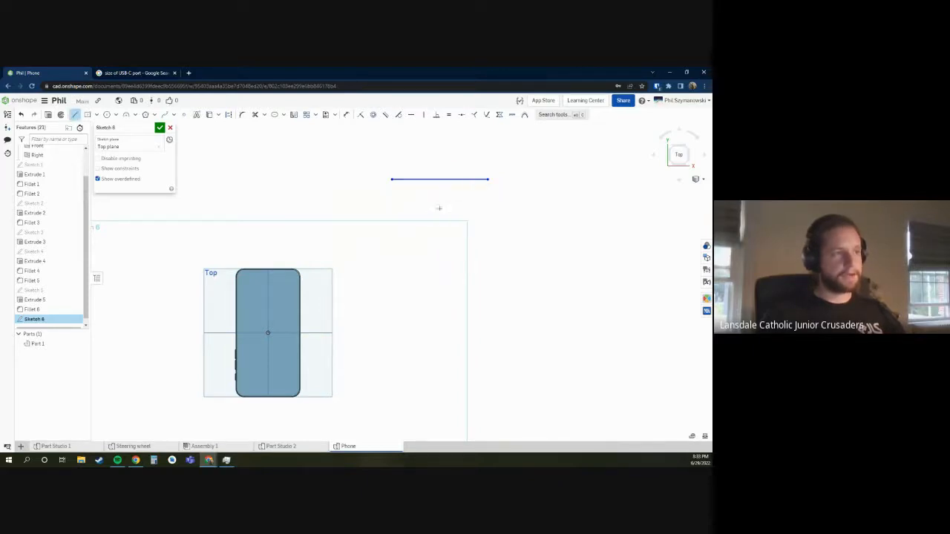
click(365, 210)
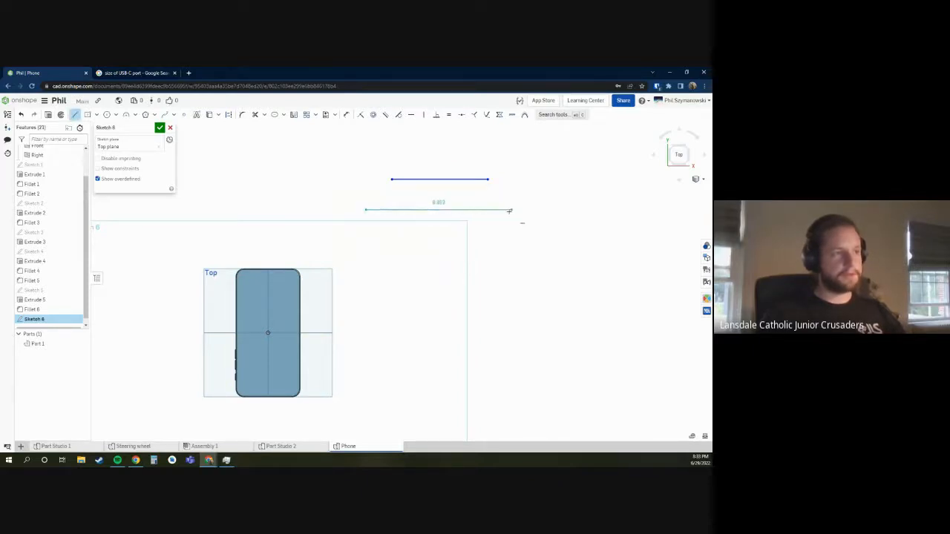
click(523, 209)
key(Escape)
- Draw a third, longer horizontal line below the other two and convert it to a construction line
key(s)
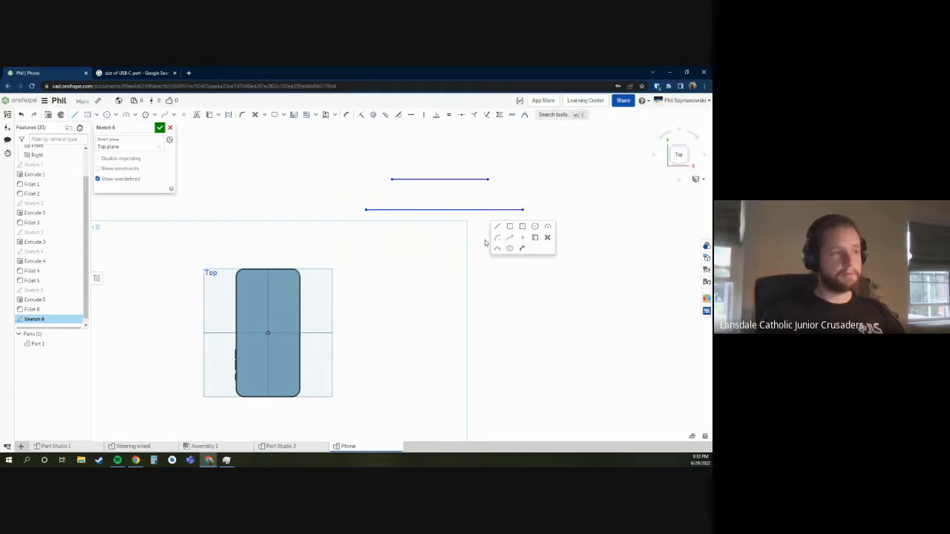
click(495, 224)
click(364, 236)
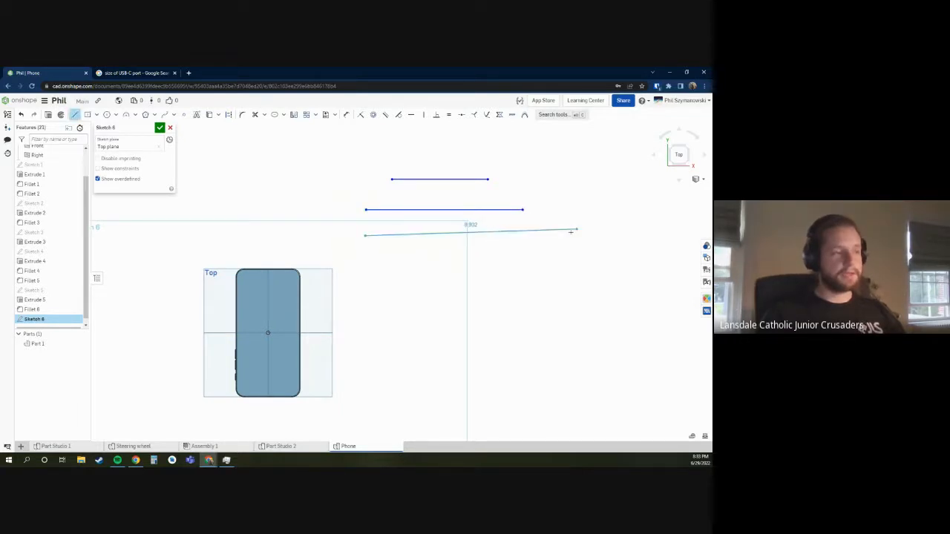
click(554, 235)
key(Escape)
click(472, 236)
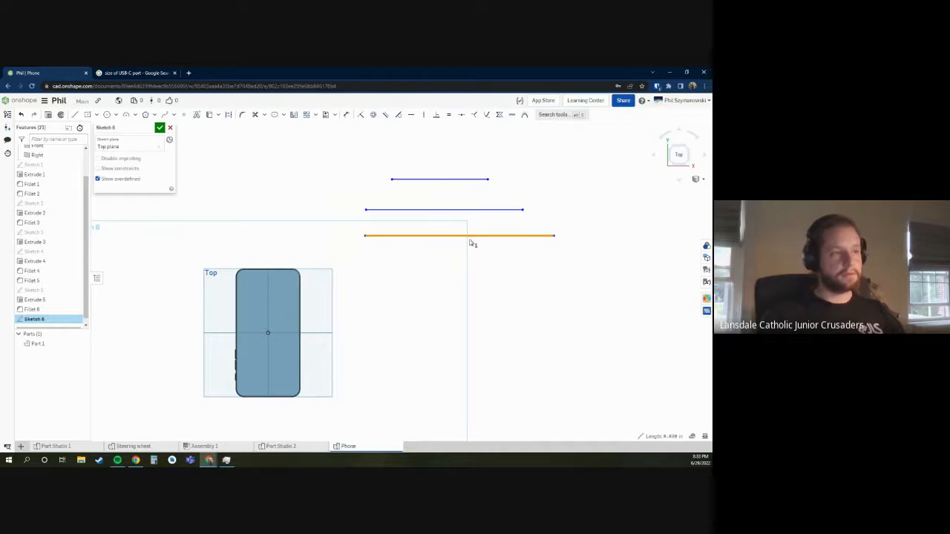
key(q)
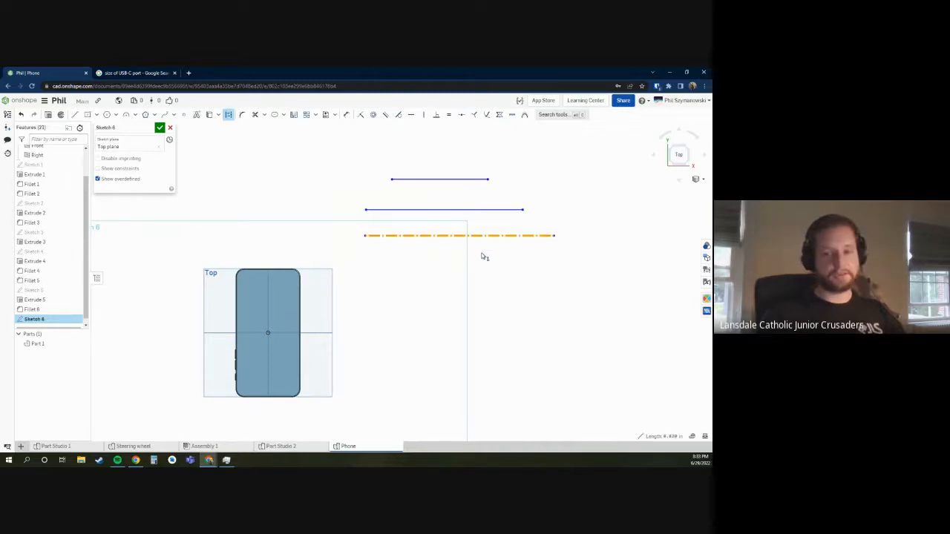
click(486, 259)
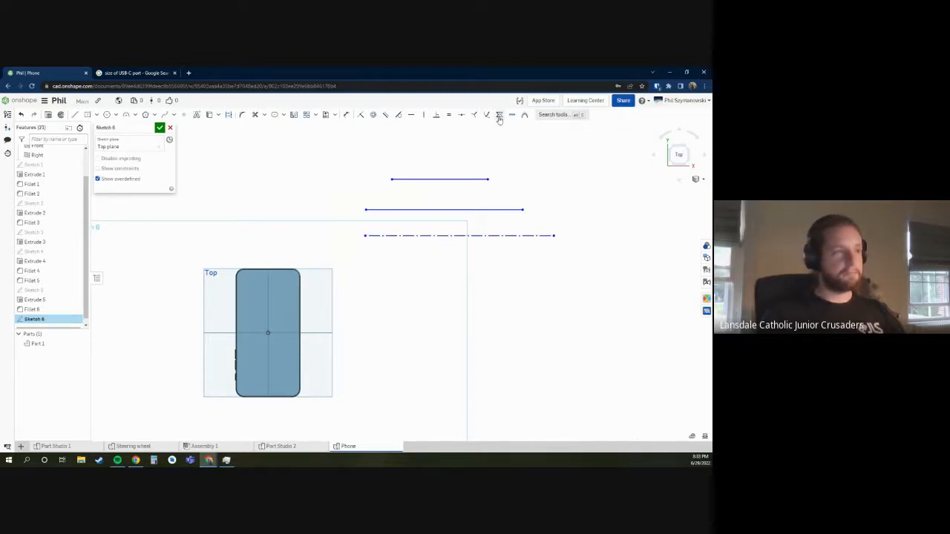
- Mirror both solid lines about the construction line and shorten the inner mirrored line by moving its two endpoints
click(294, 117)
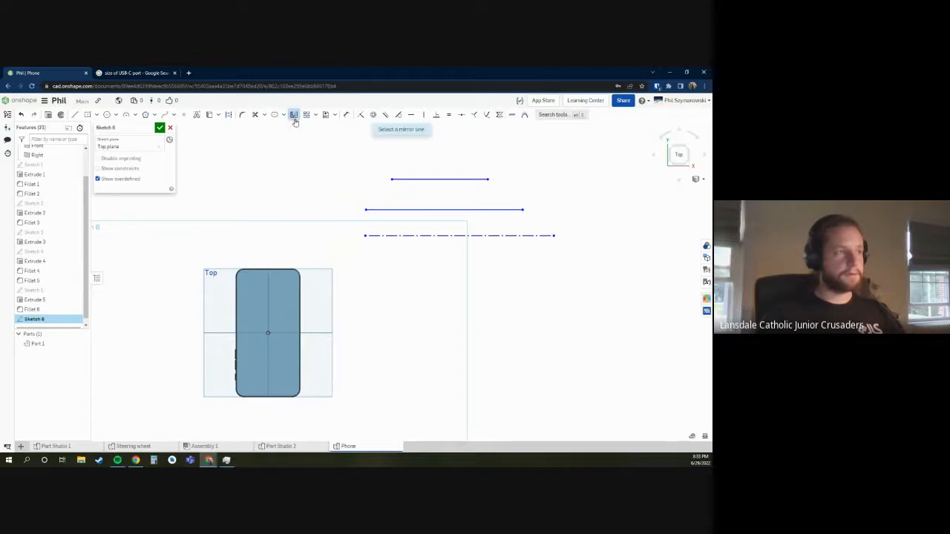
click(428, 236)
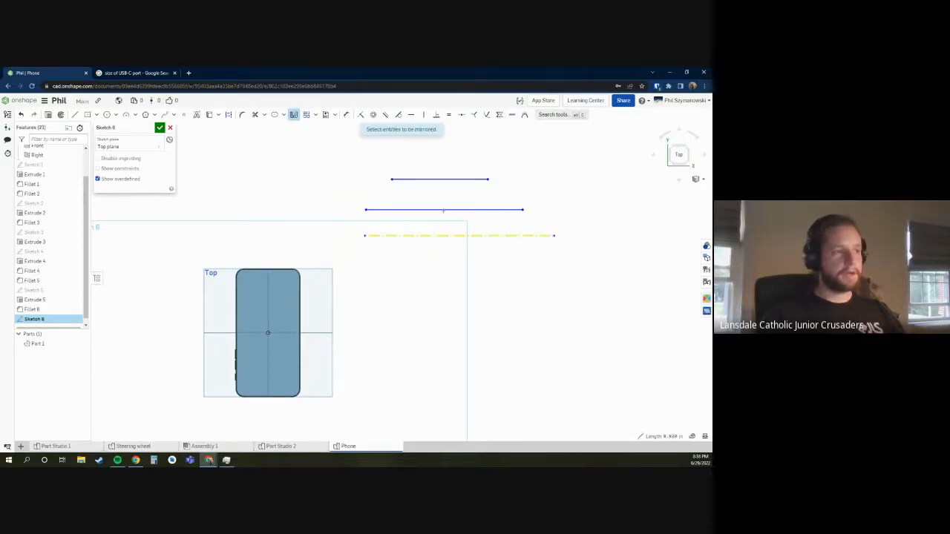
click(443, 210)
click(439, 179)
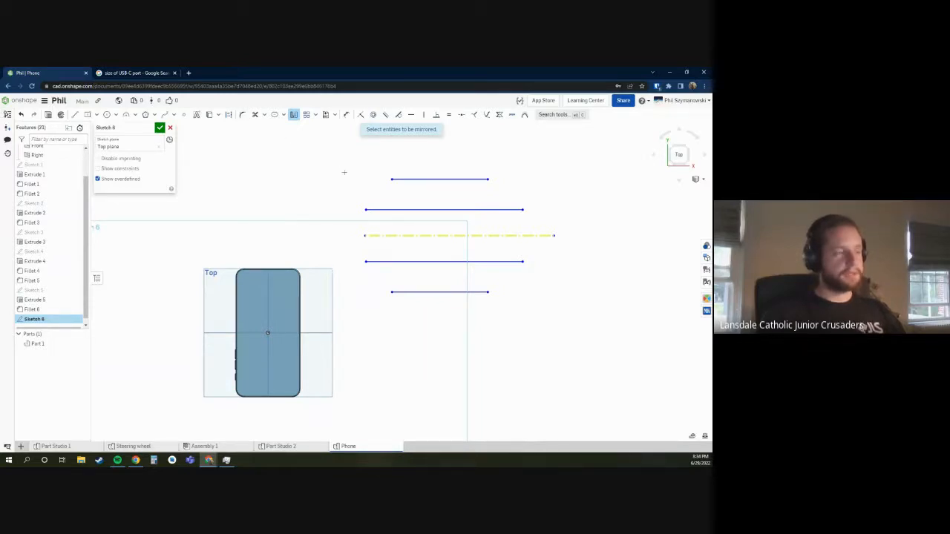
key(Escape)
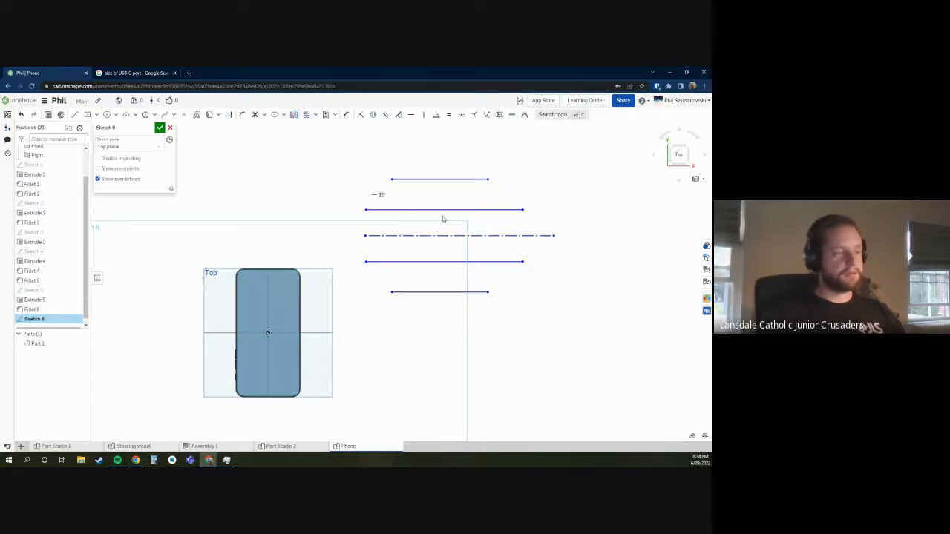
drag(523, 261, 508, 248)
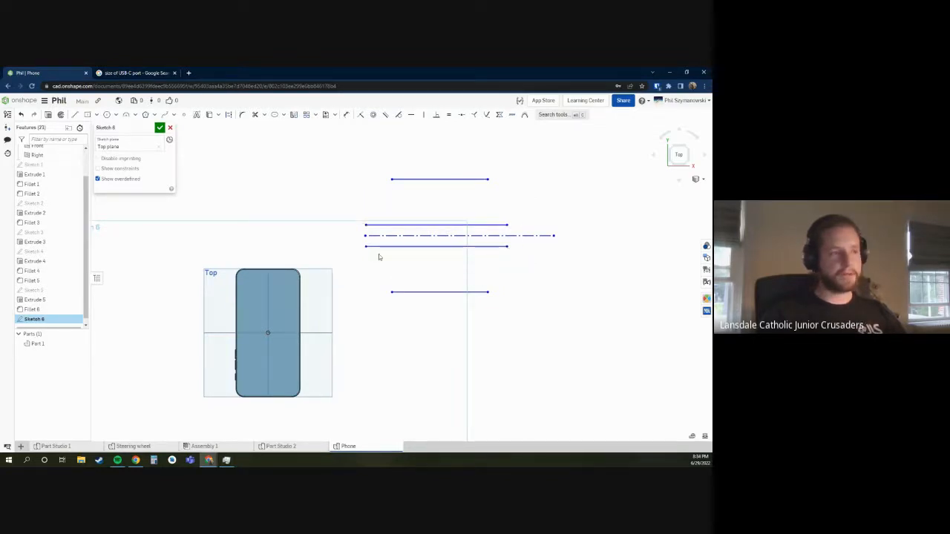
drag(365, 246, 384, 250)
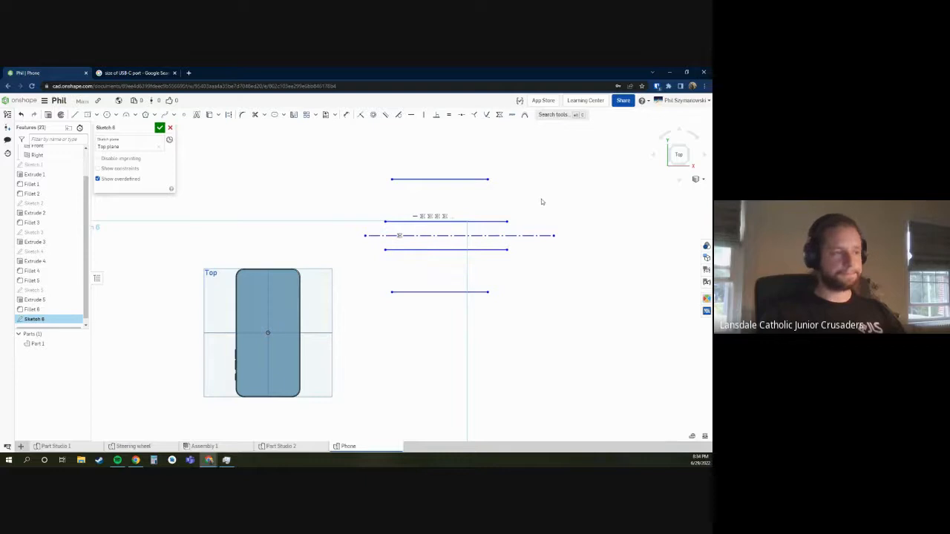
- Draw two horizontal lines above the phone, one below the other, and make the lower one a construction line
key(s)
click(430, 141)
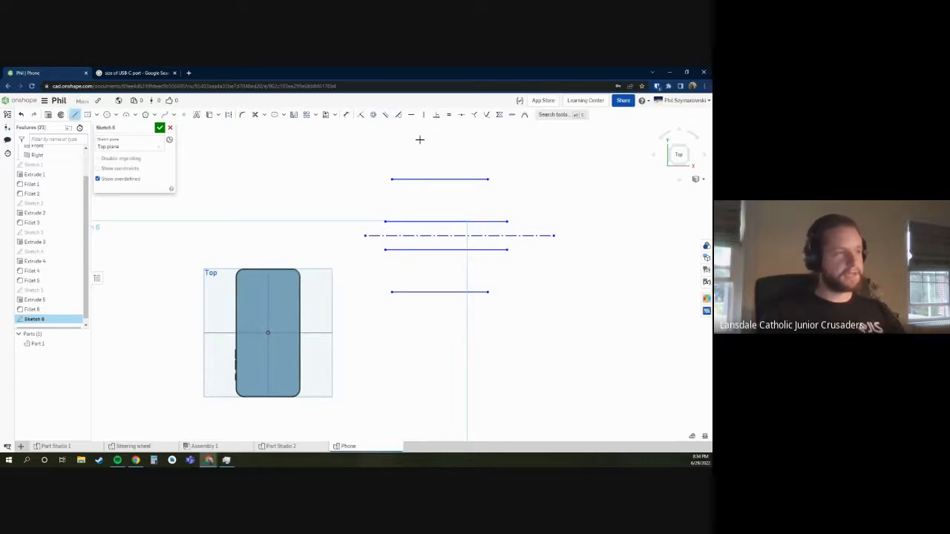
drag(230, 167, 337, 167)
key(s)
click(291, 172)
drag(208, 189, 361, 191)
click(363, 190)
key(Escape)
click(319, 190)
key(q)
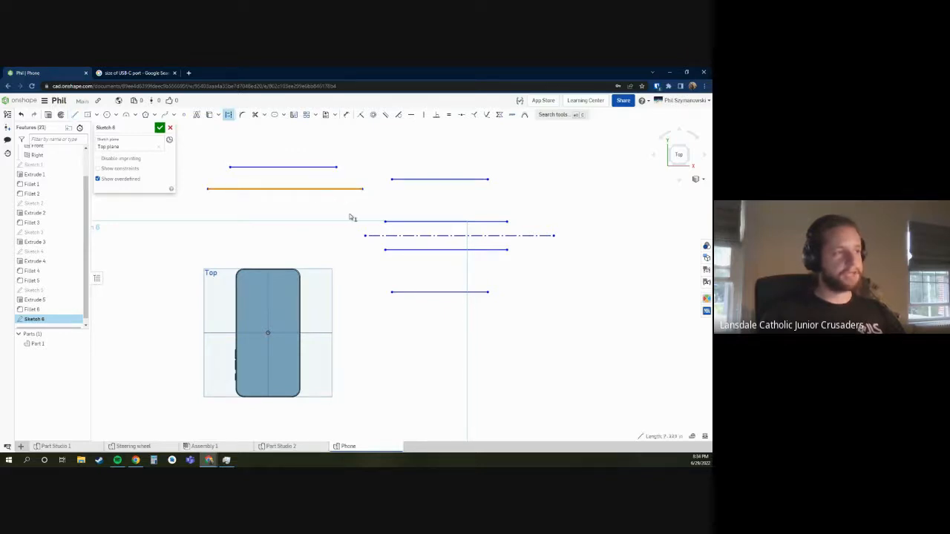
- Create a slot around the solid horizontal line above the phone
click(391, 236)
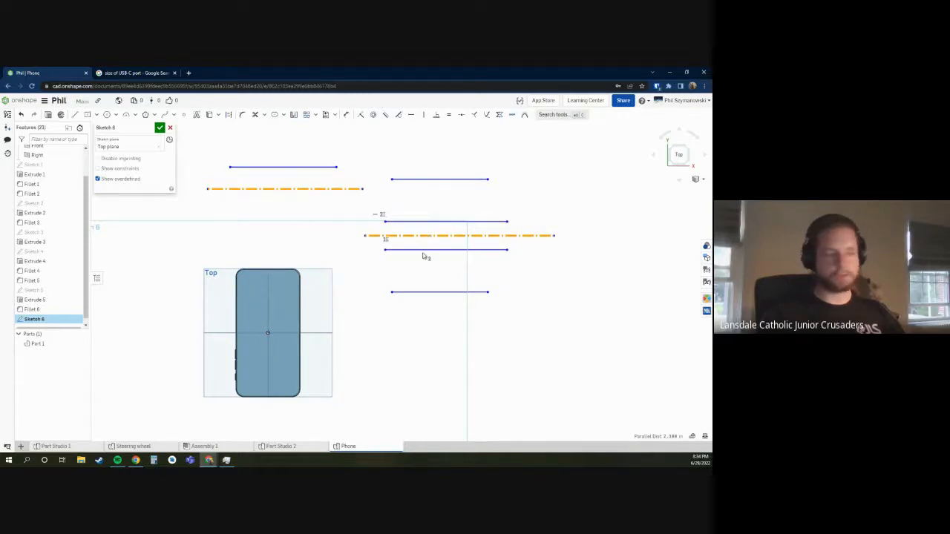
click(312, 225)
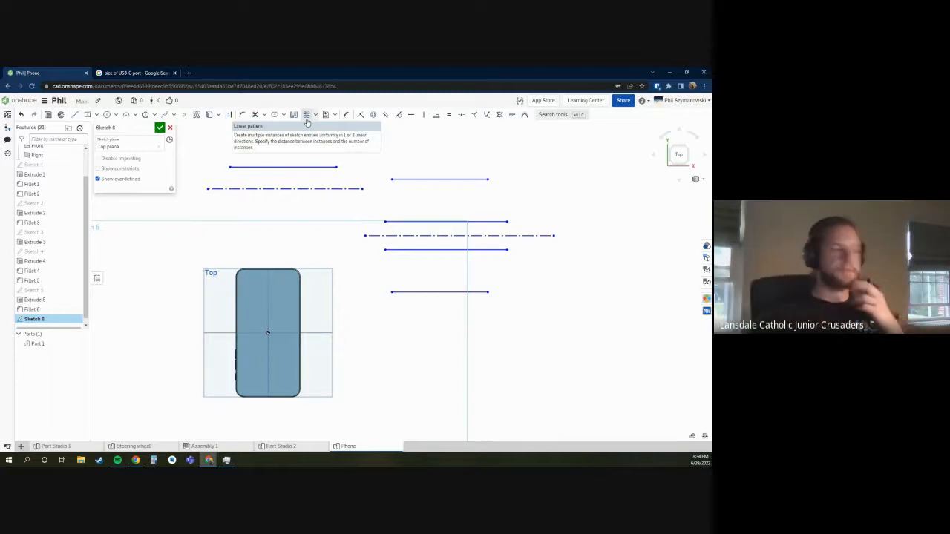
drag(223, 151, 355, 189)
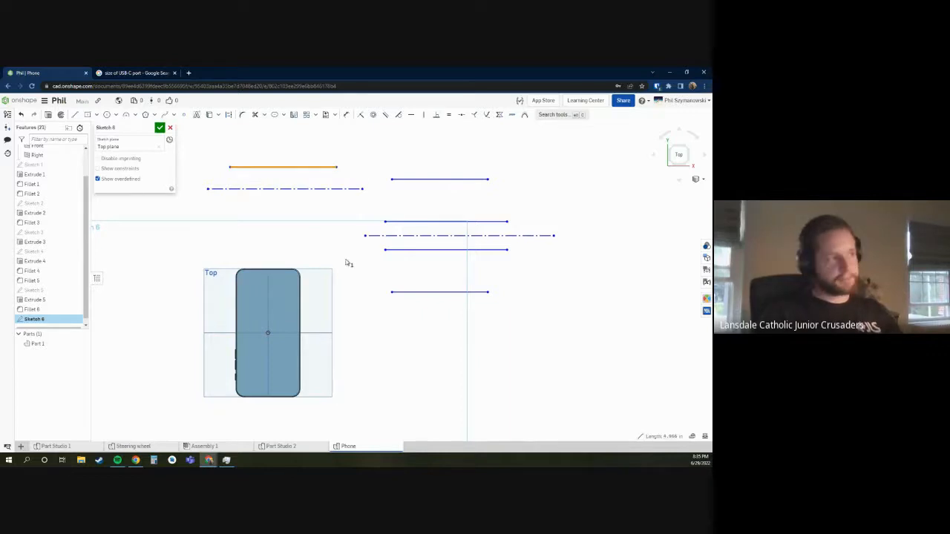
click(274, 114)
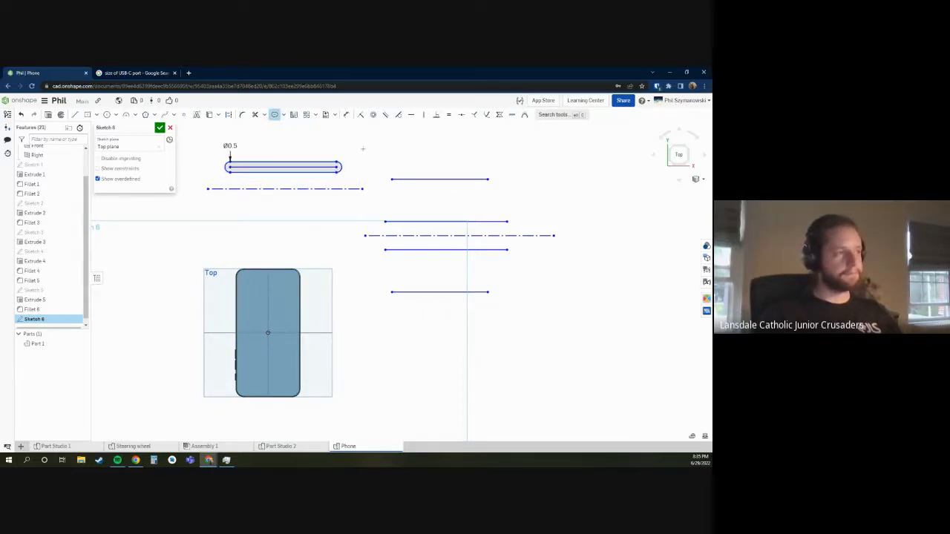
key(Escape)
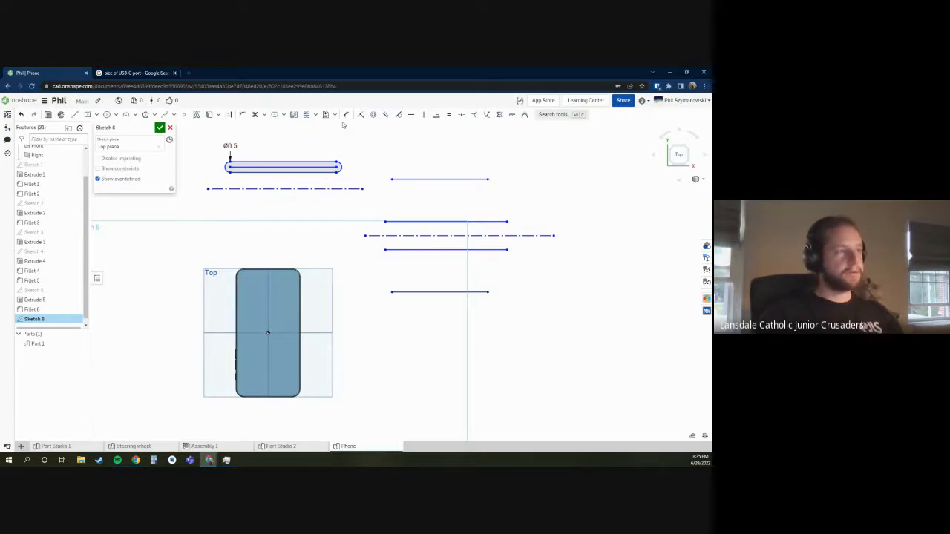
- Mirror the whole slot about the construction line beneath it
click(295, 120)
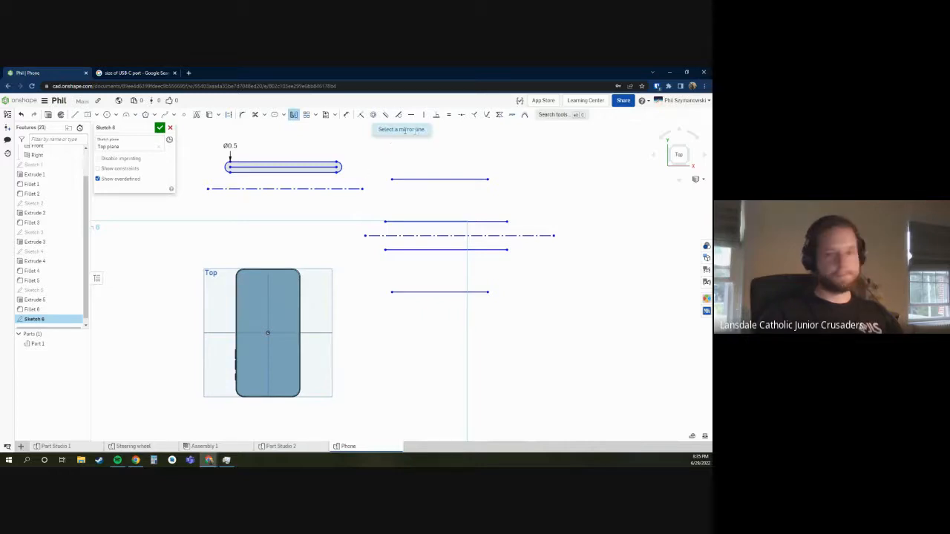
drag(411, 129, 380, 129)
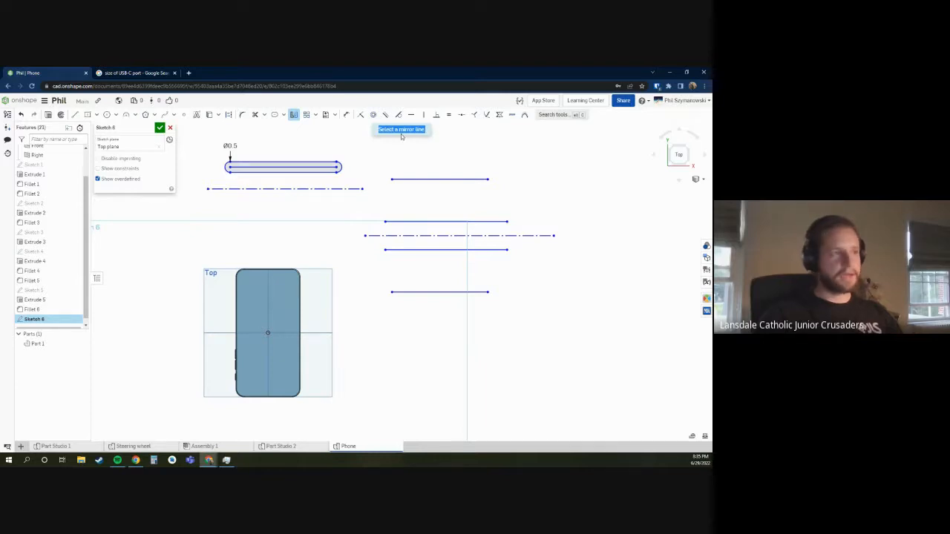
click(397, 131)
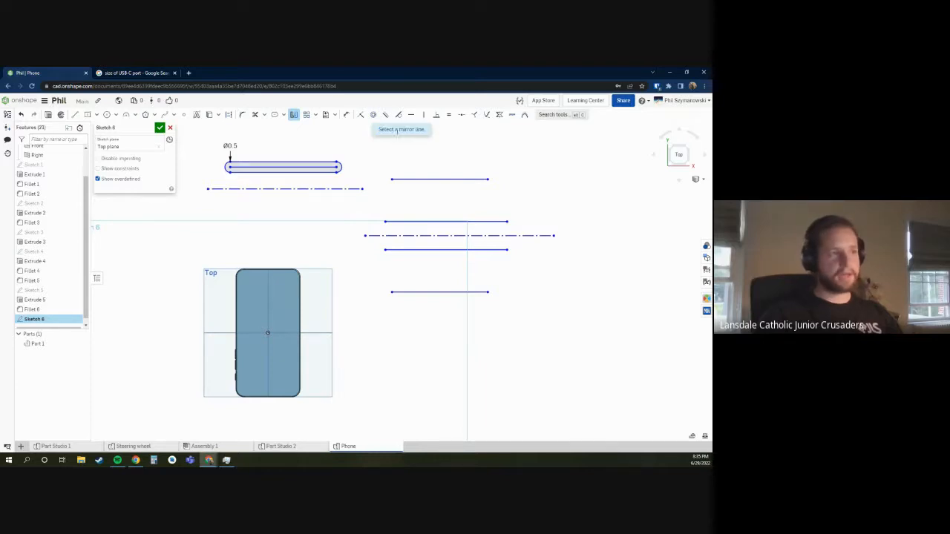
click(321, 189)
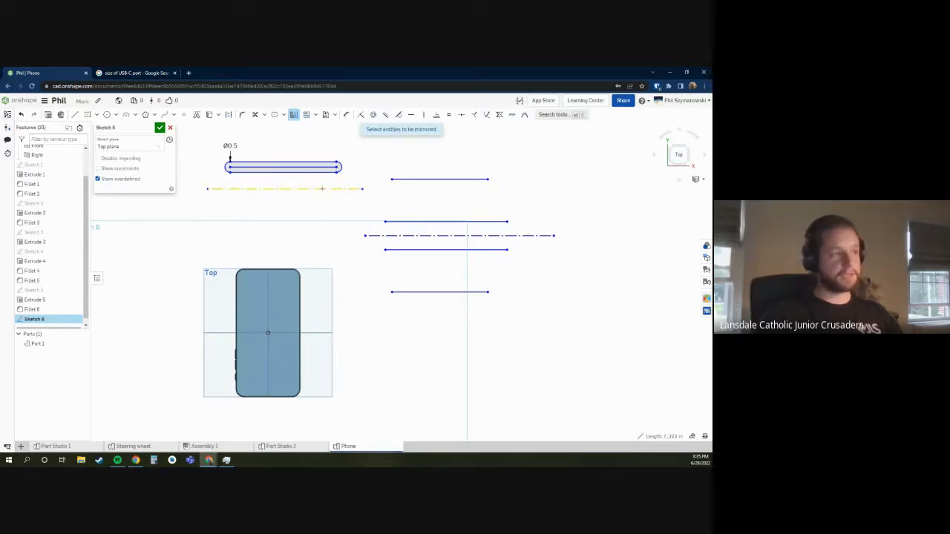
drag(368, 129, 435, 129)
click(435, 129)
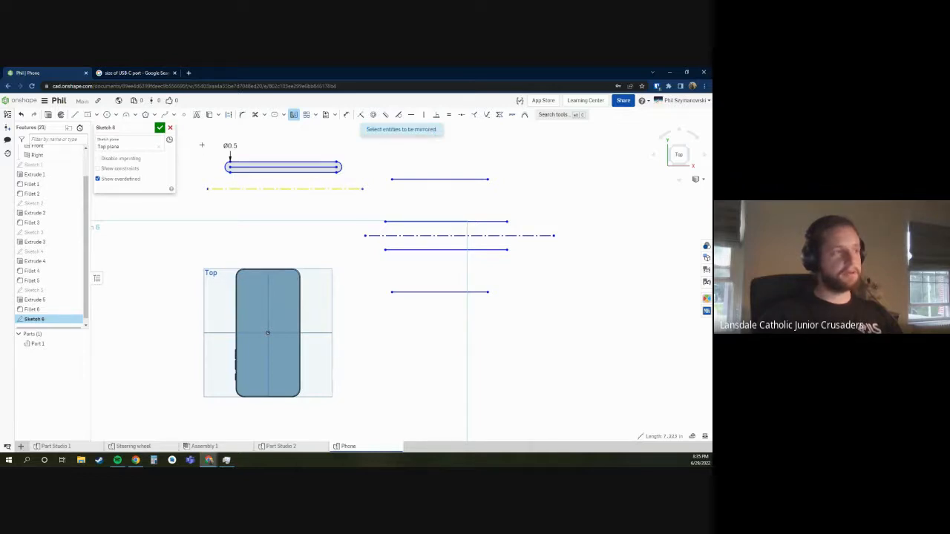
drag(201, 144, 359, 182)
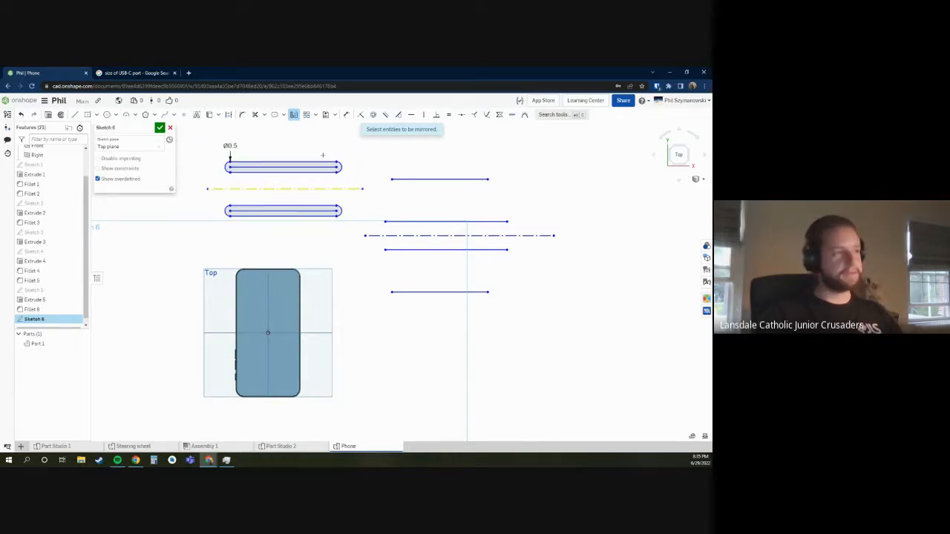
key(Escape)
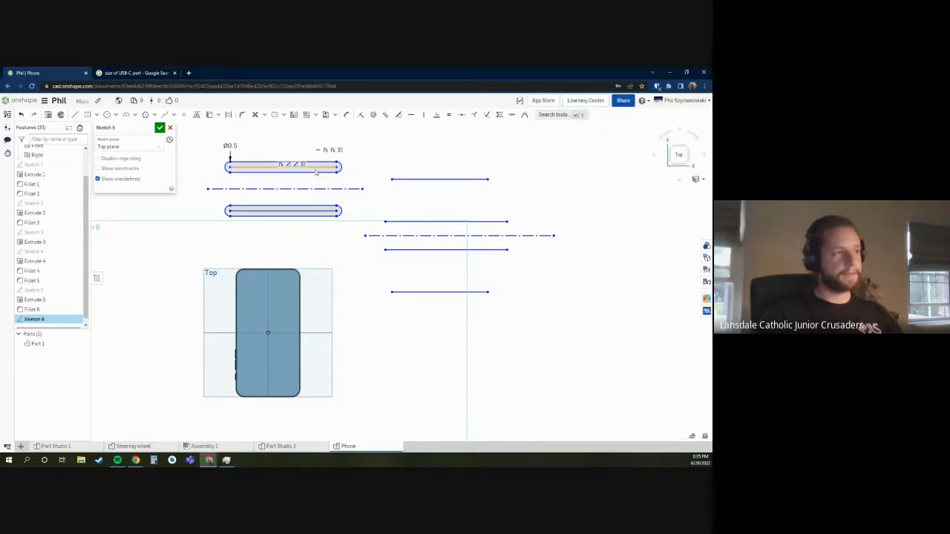
- Convert the centre lines of both slots to construction lines
click(316, 168)
click(319, 211)
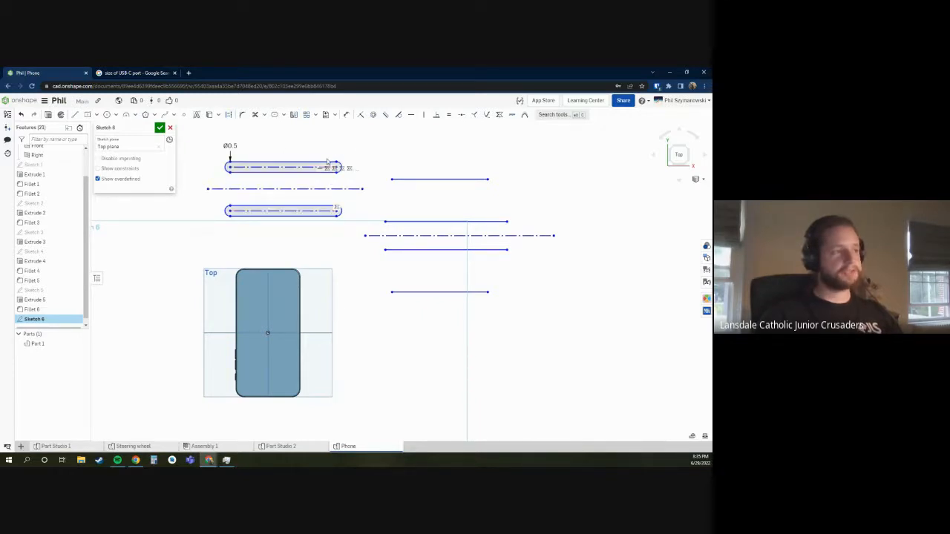
key(q)
- Set the upper slot's diameter dimension to 1 in
scroll(303, 148, up, 2)
scroll(520, 190, down, 2)
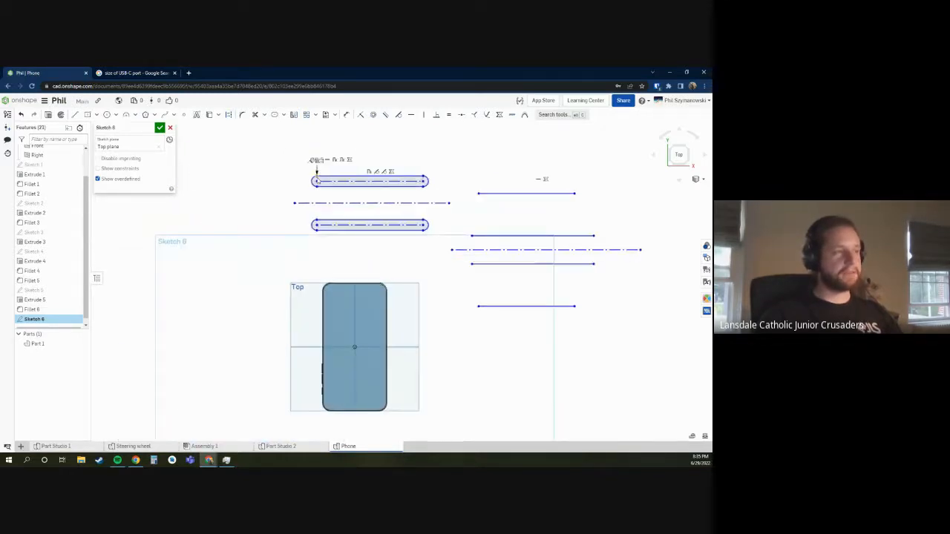
scroll(323, 169, up, 2)
mouse_move(334, 183)
mouse_down()
mouse_move(334, 134)
mouse_move(285, 172)
mouse_move(274, 195)
mouse_move(329, 155)
mouse_move(401, 197)
mouse_move(278, 203)
mouse_move(270, 183)
mouse_move(320, 180)
mouse_up()
key(d)
click(321, 180)
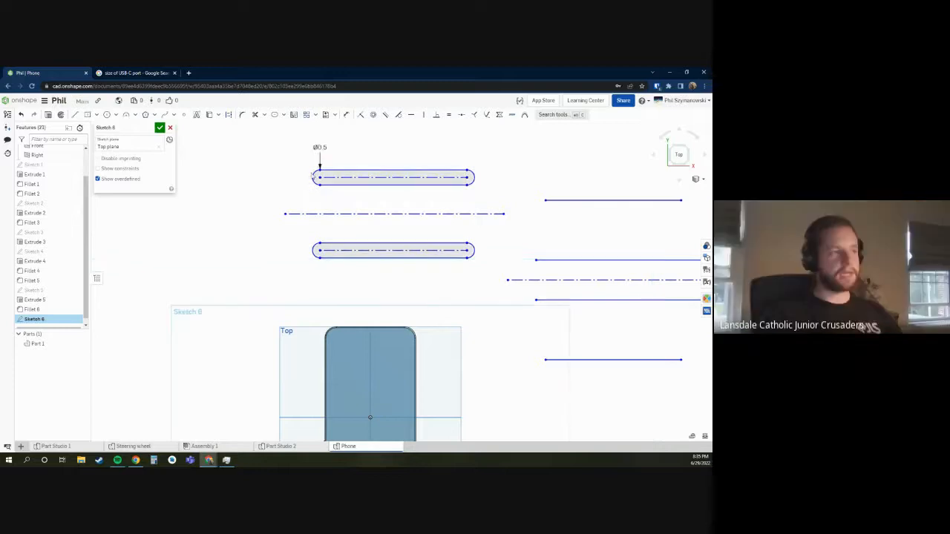
click(319, 147)
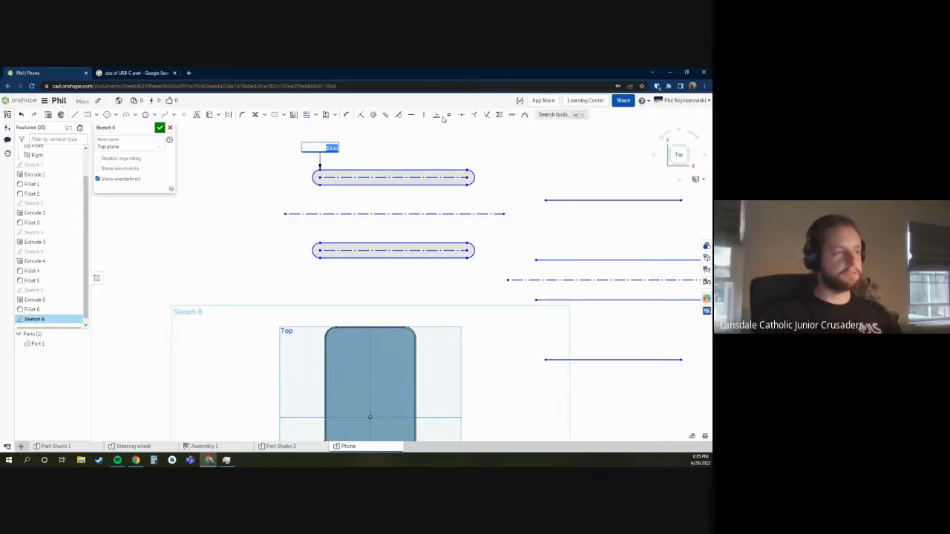
text(1)
key(Return)
- Dimension the upper slot's straight edge and set its length to 4 in
key(f)
scroll(342, 260, up, 3)
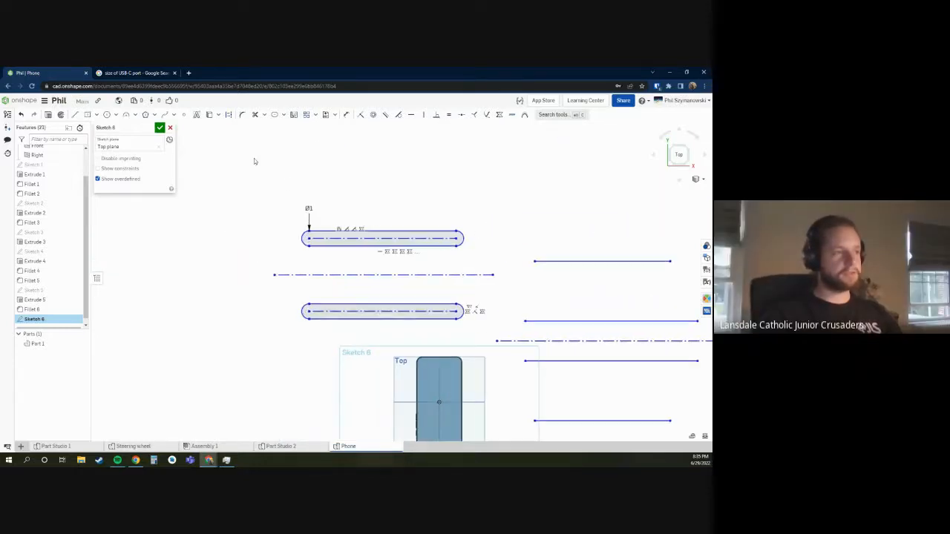
key(d)
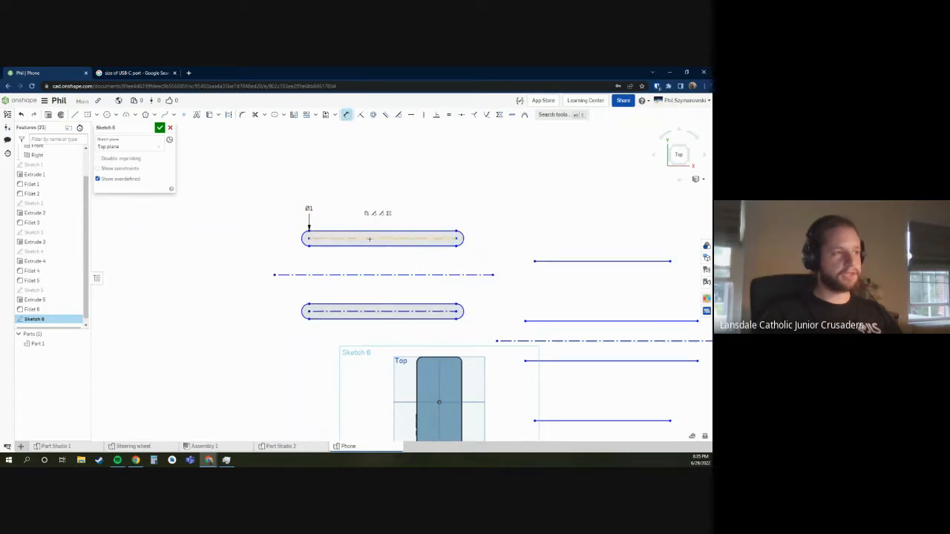
click(366, 232)
click(384, 198)
text(4)
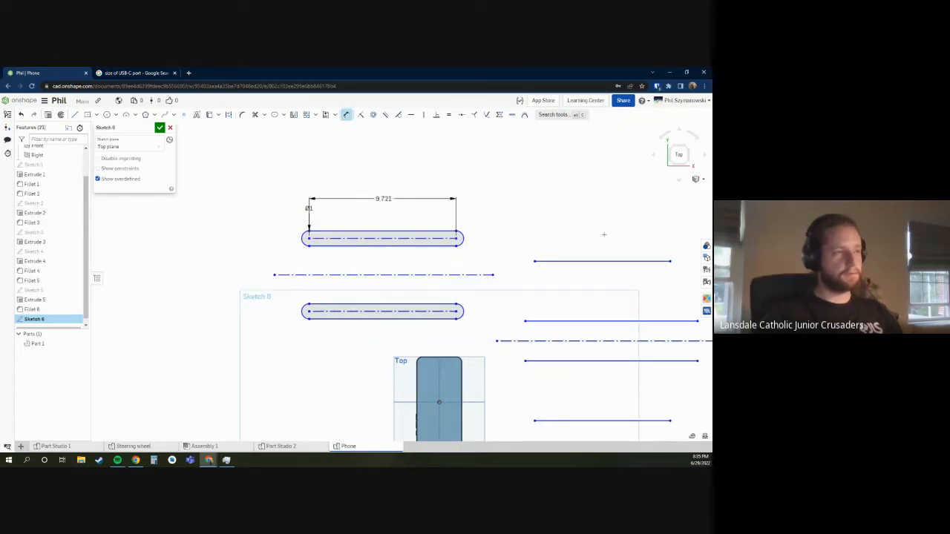
key(Return)
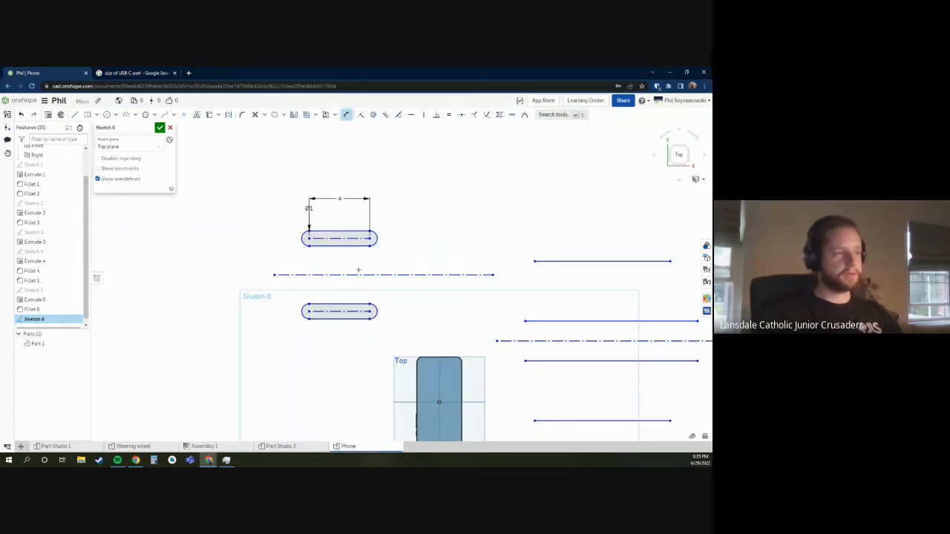
- Dimension the distance between the mirror line and the upper slot's centre line as 2 in
click(357, 275)
click(375, 239)
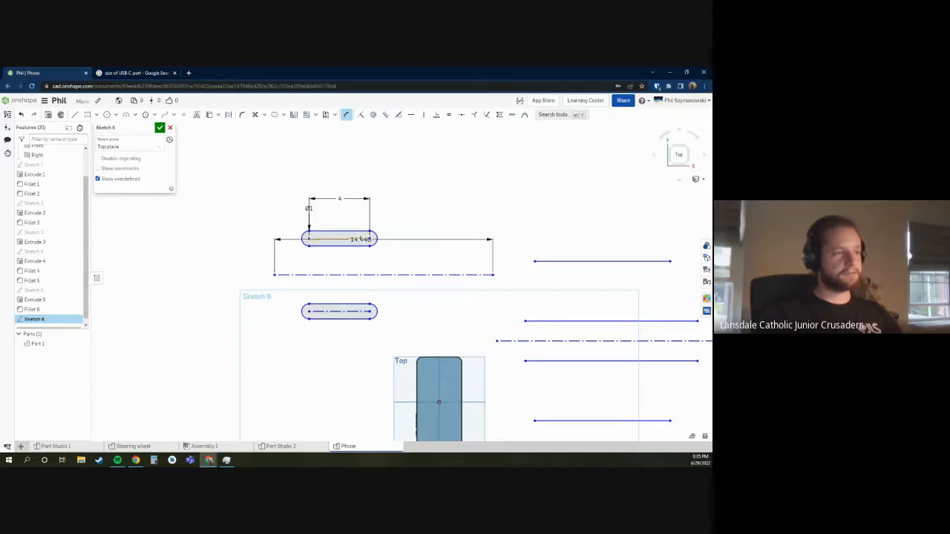
click(424, 254)
text(2)
key(Return)
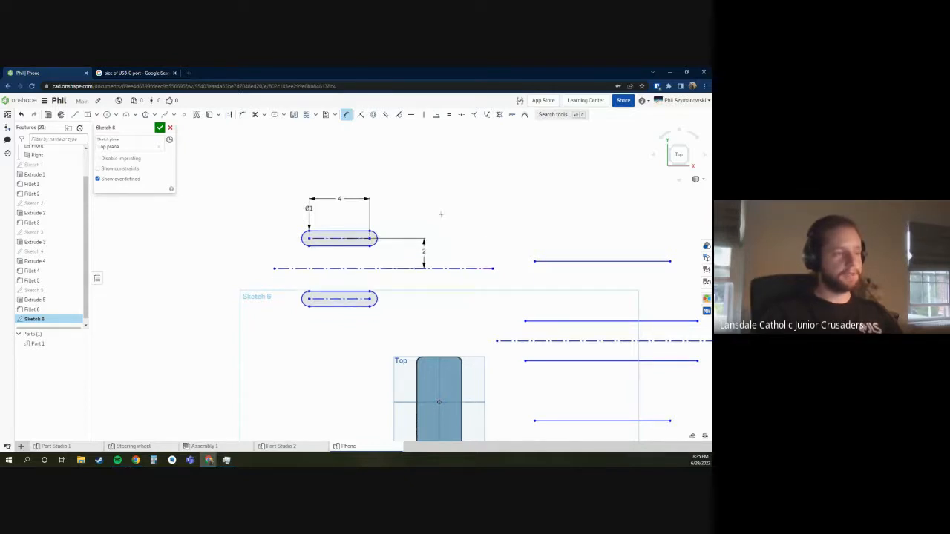
key(Escape)
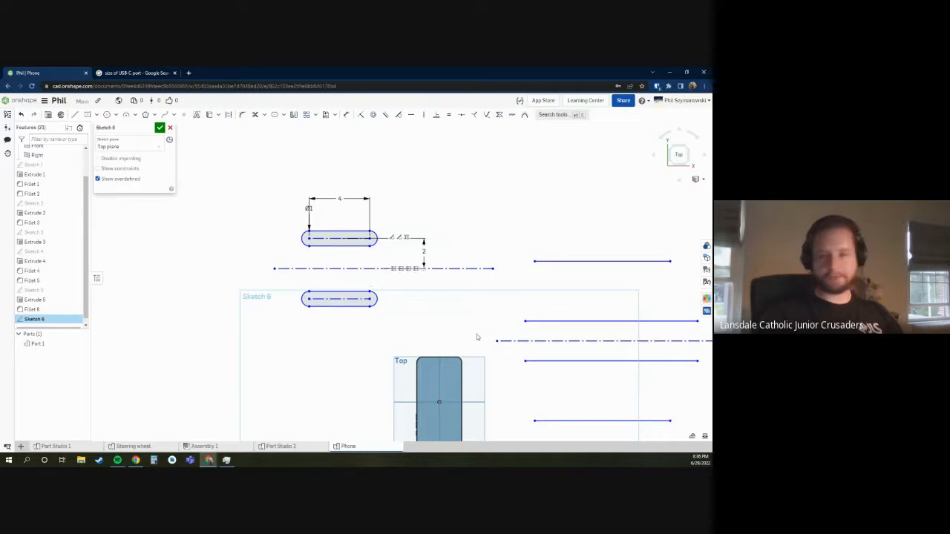
- Delete both slots above the phone together with the construction line between them
click(391, 229)
key(Delete)
drag(363, 240, 448, 242)
scroll(387, 191, down, 4)
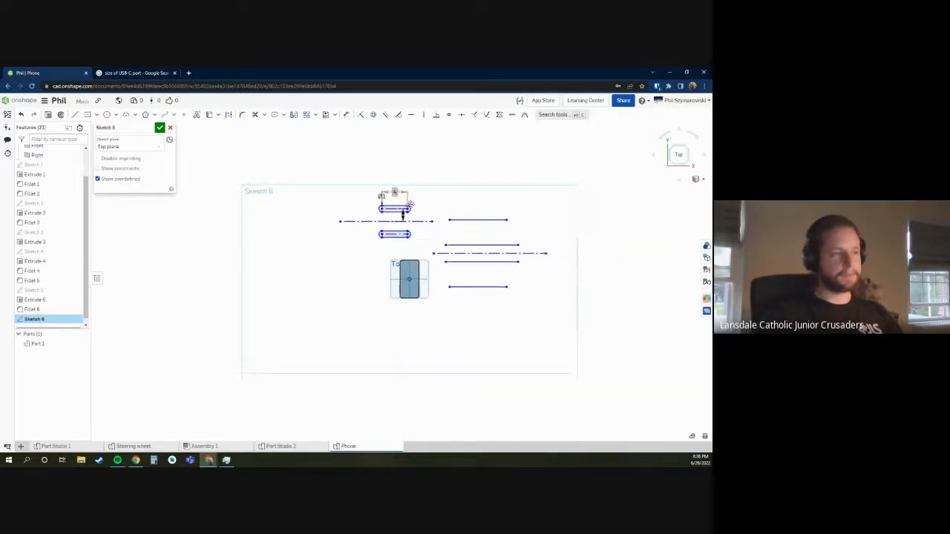
scroll(397, 217, up, 3)
scroll(398, 217, down, 3)
scroll(396, 211, up, 2)
scroll(378, 186, down, 2)
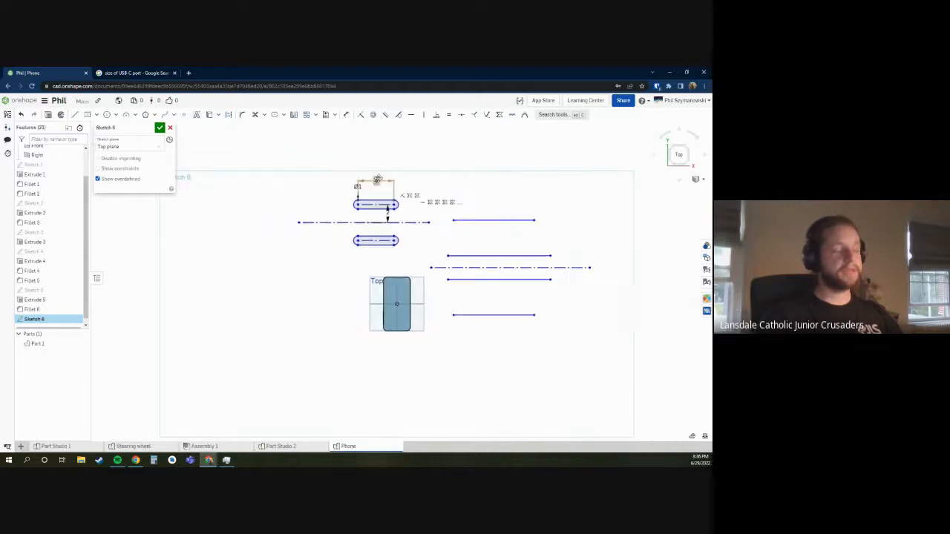
scroll(423, 286, up, 3)
drag(429, 291, 282, 172)
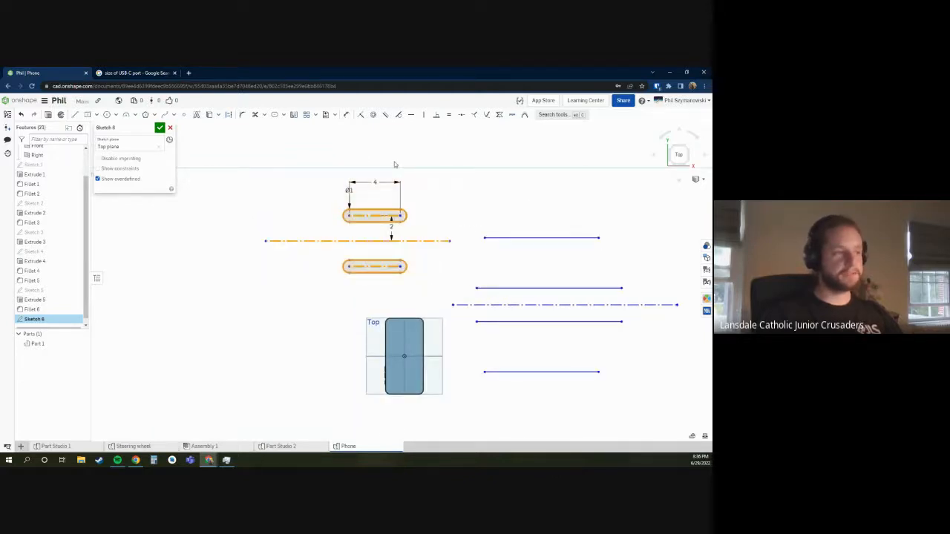
key(Delete)
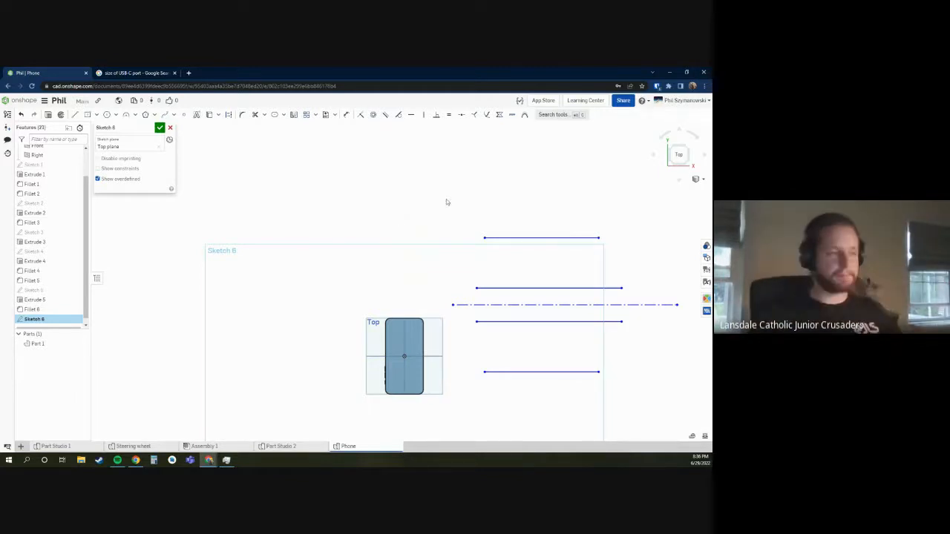
- Delete the four solid horizontal lines and the construction line beside the phone
scroll(424, 301, down, 3)
scroll(508, 342, up, 5)
scroll(549, 359, down, 3)
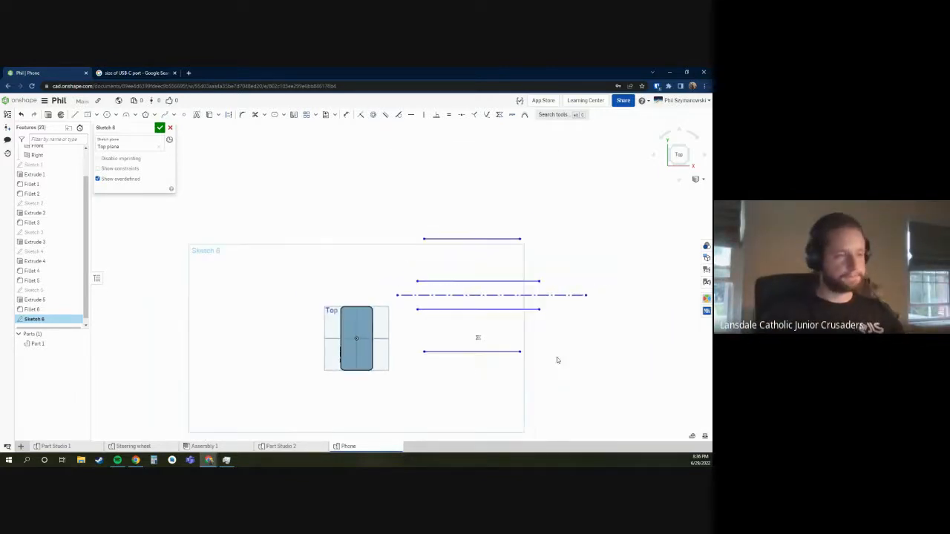
mouse_move(587, 353)
mouse_down()
mouse_move(451, 206)
mouse_move(411, 207)
mouse_up()
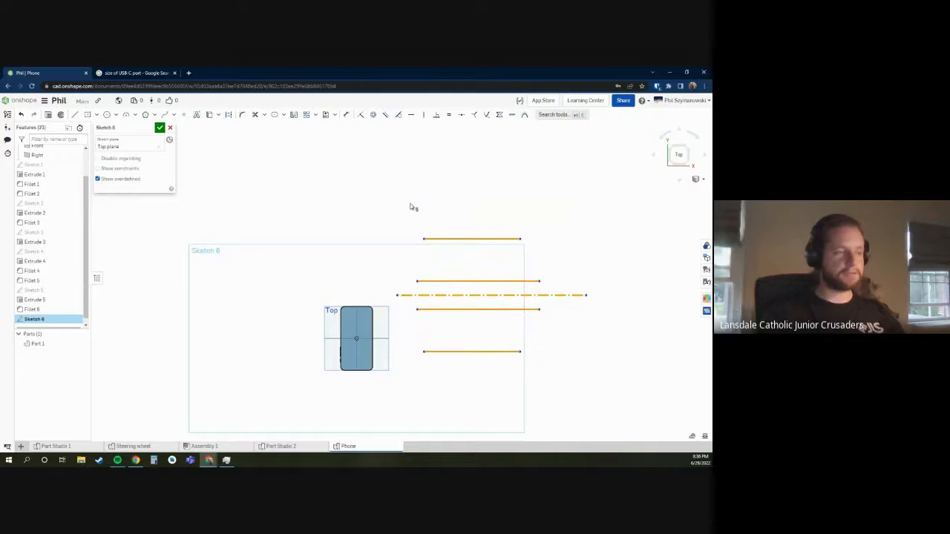
key(Delete)
- Draw a wide centre-point arc above the phone, curving upward with its centre between the arc and the phone
key(s)
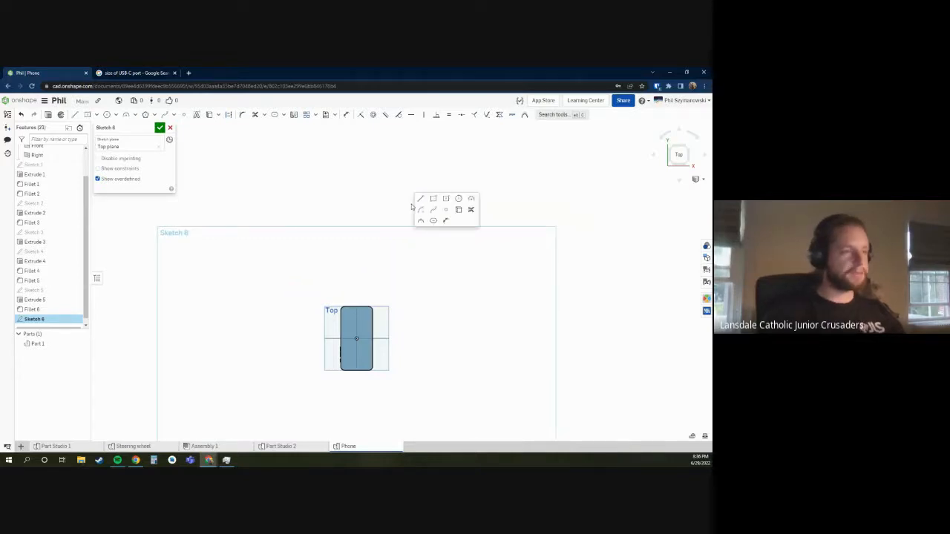
click(432, 219)
click(423, 235)
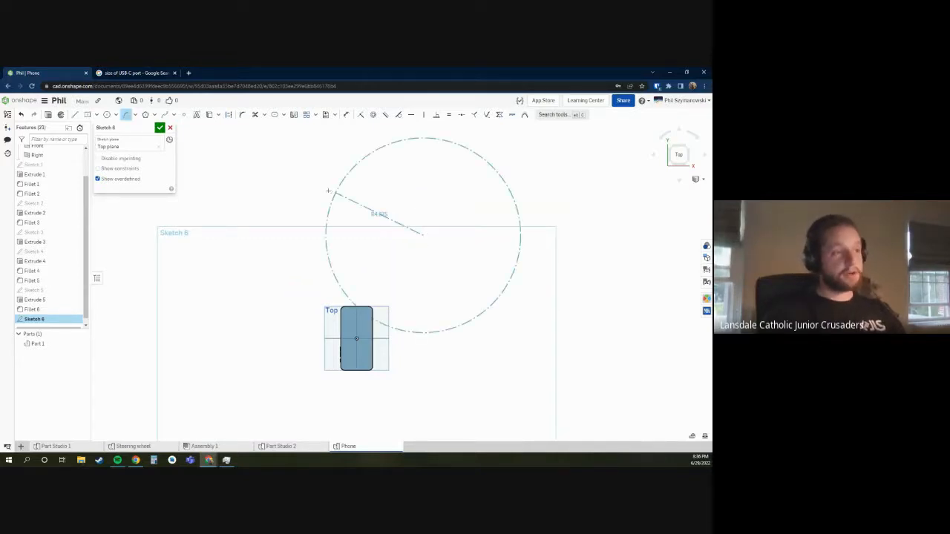
click(328, 190)
click(466, 145)
scroll(449, 167, down, 2)
scroll(418, 191, up, 3)
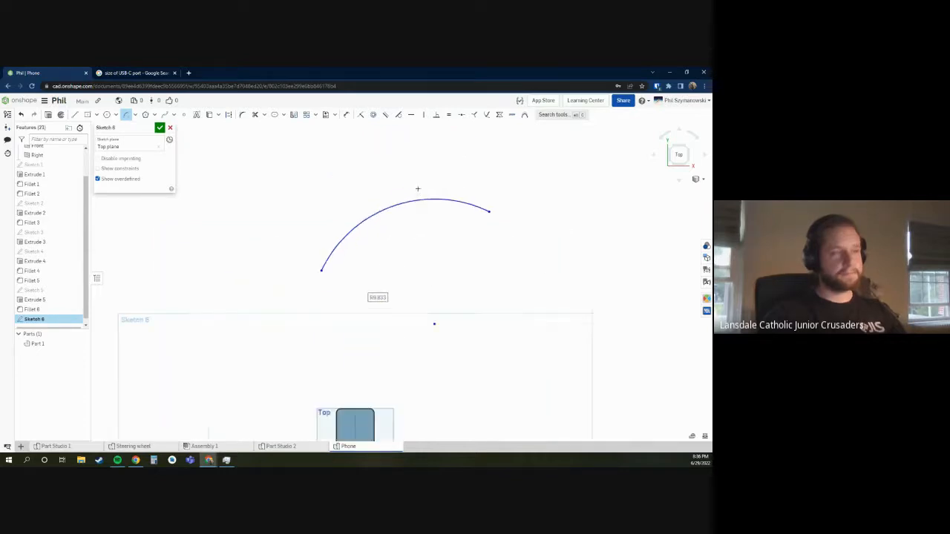
scroll(412, 201, down, 1)
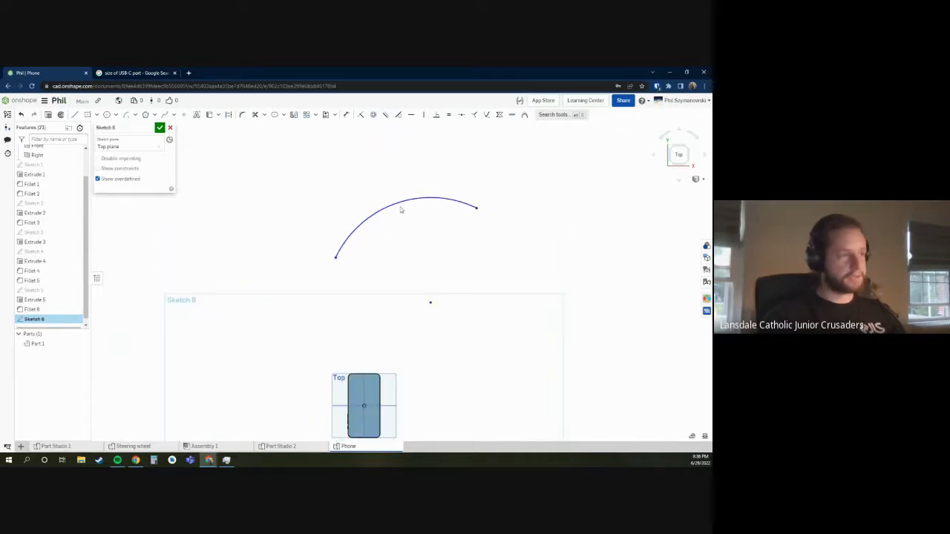
- Create a curved slot that follows the arc above the phone
click(392, 205)
click(273, 114)
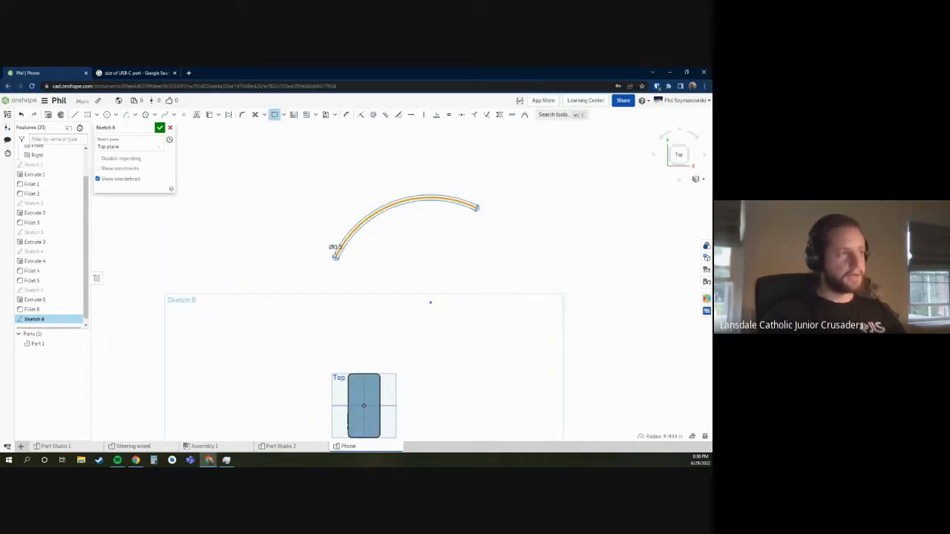
click(683, 185)
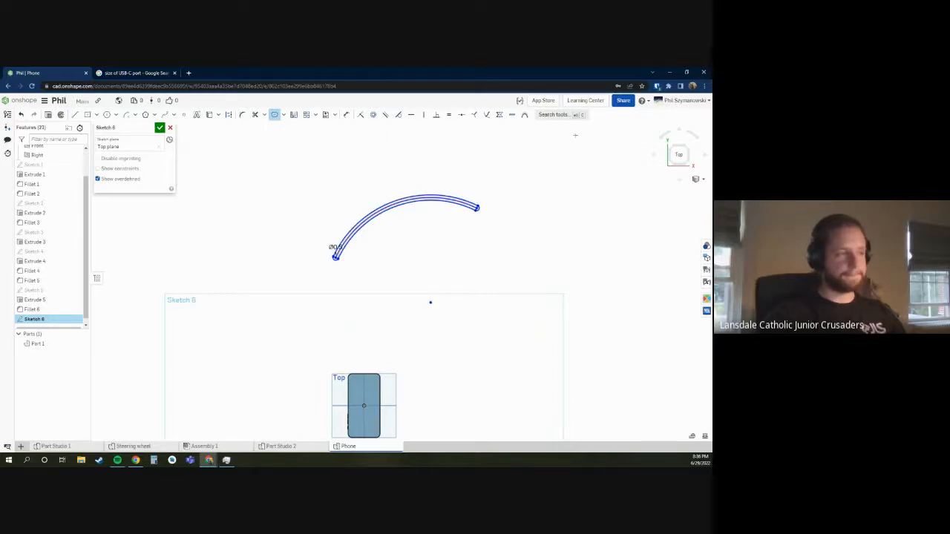
- Edit the diameter dimension at the end of the curved slot above the phone
double_click(334, 247)
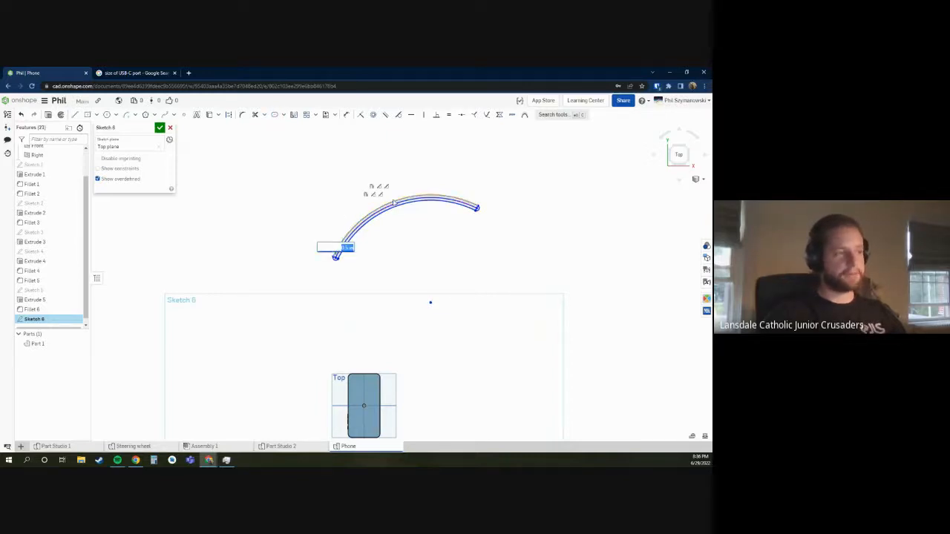
key(Return)
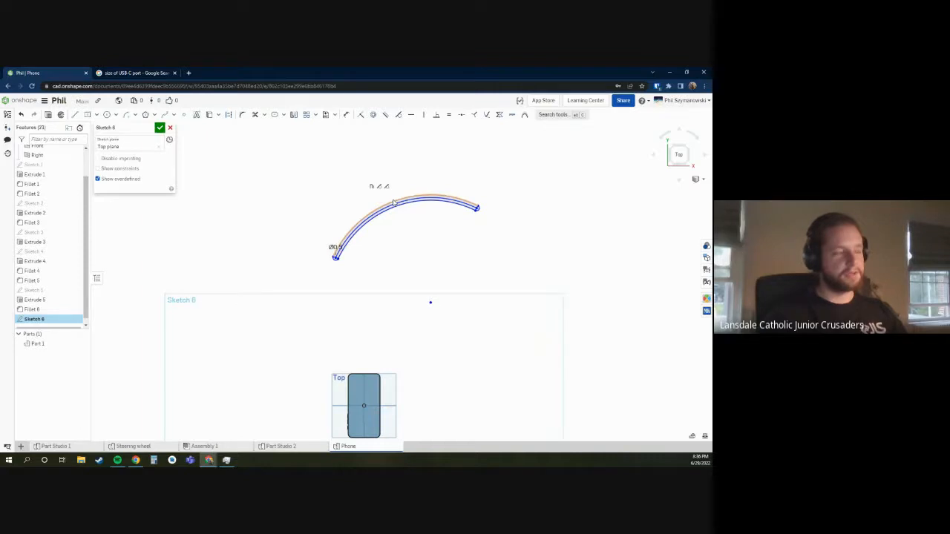
double_click(335, 247)
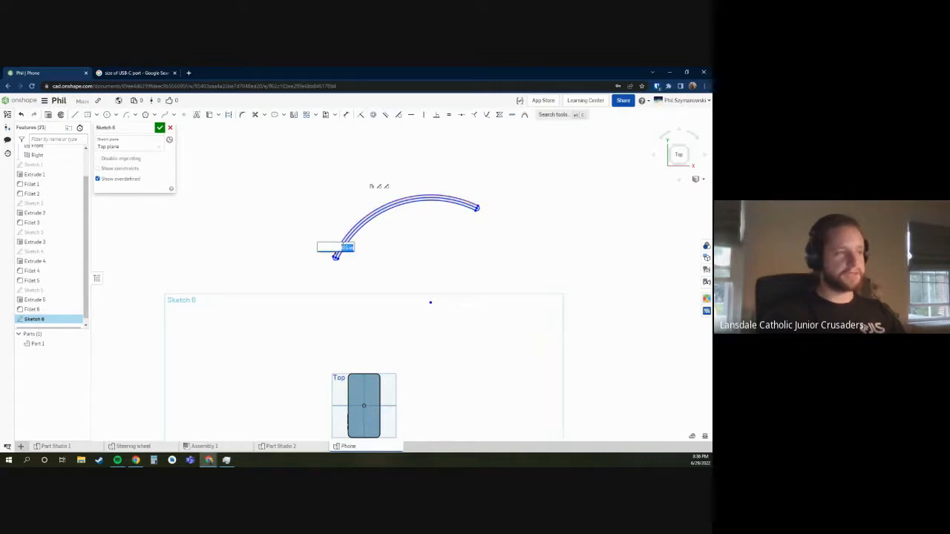
key(Return)
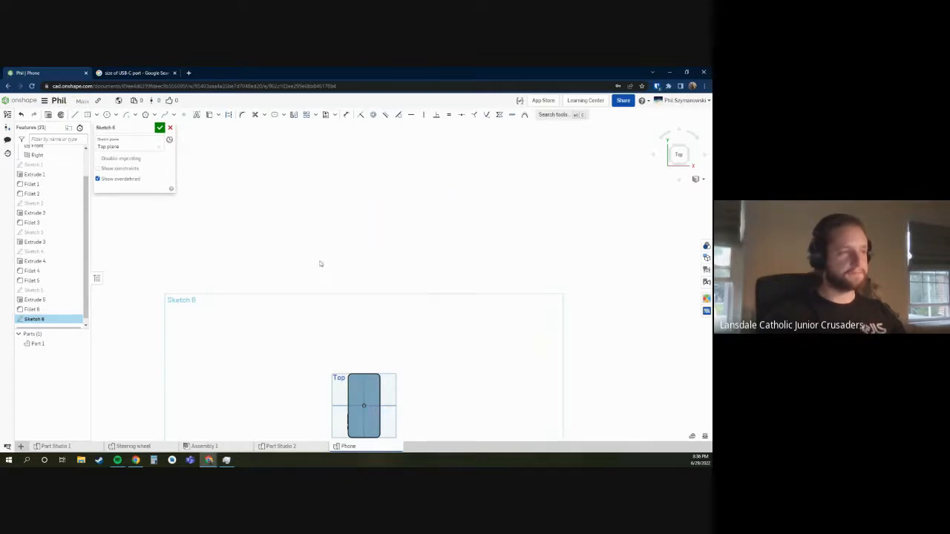
scroll(327, 264, down, 10)
scroll(260, 294, up, 2)
scroll(256, 317, down, 1)
scroll(267, 297, up, 2)
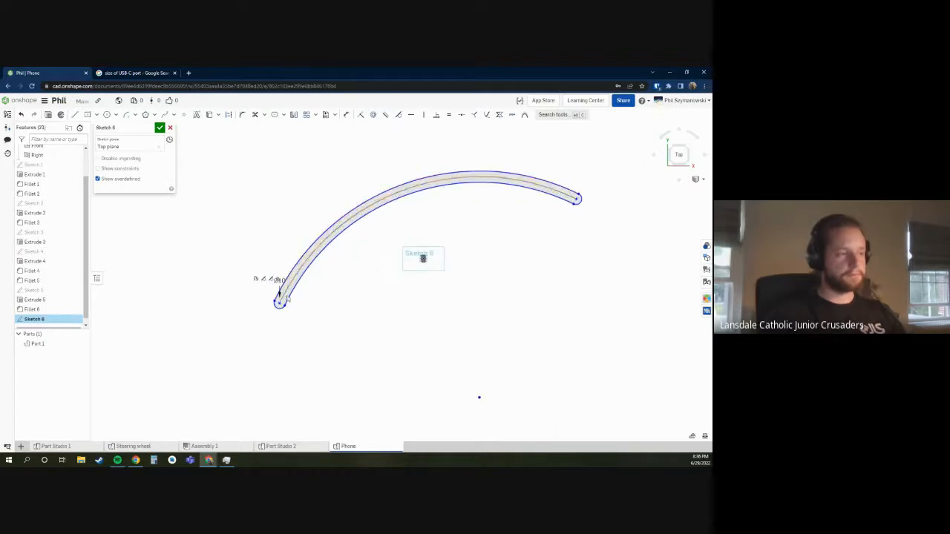
- Delete the entire curved slot together with the arc it follows
drag(311, 285, 411, 177)
drag(589, 255, 380, 135)
key(Delete)
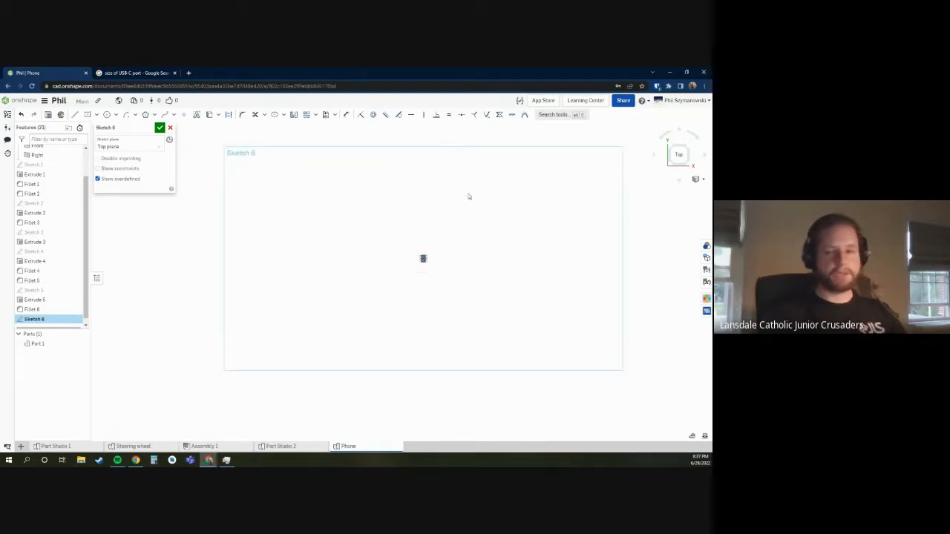
- Examine the phone body and its side buttons from the front and from a reversed, tilted angle
scroll(418, 267, down, 5)
scroll(452, 320, up, 3)
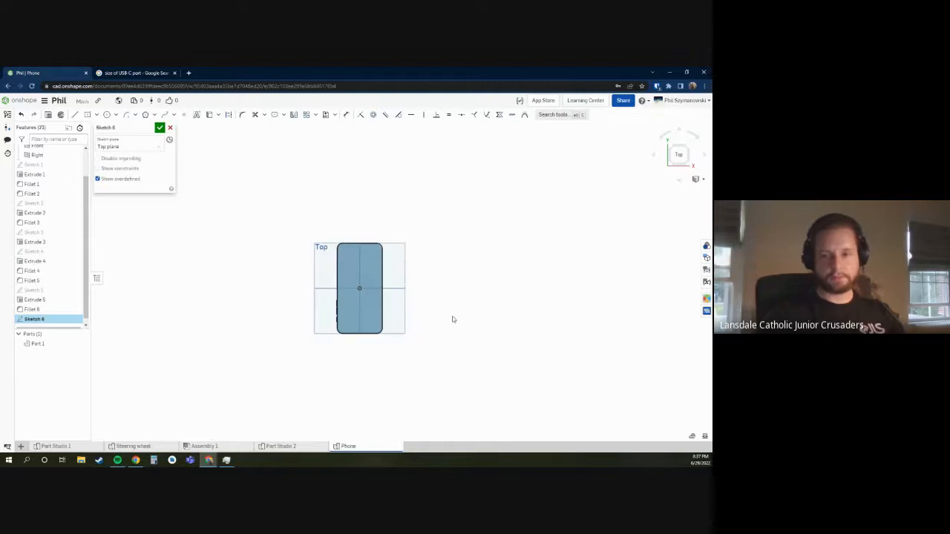
scroll(412, 335, down, 2)
scroll(420, 333, up, 4)
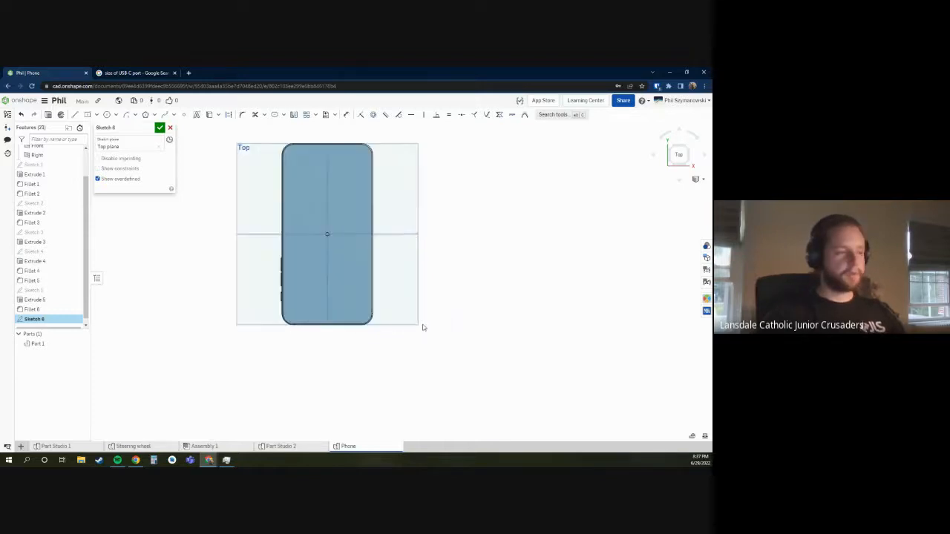
scroll(418, 318, down, 2)
right_drag(386, 286, 426, 248)
scroll(369, 223, down, 4)
scroll(366, 377, up, 3)
scroll(354, 193, up, 3)
scroll(521, 221, down, 2)
scroll(335, 228, up, 4)
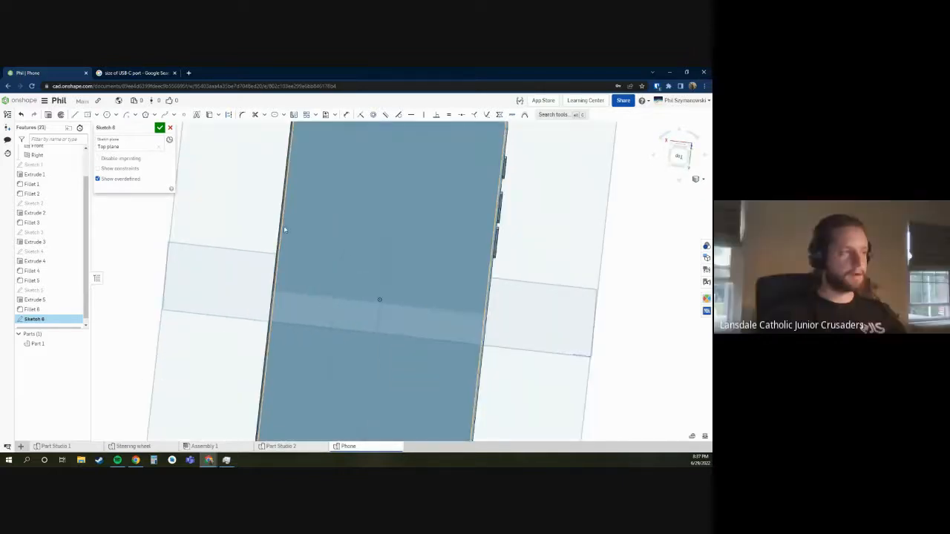
scroll(284, 229, down, 2)
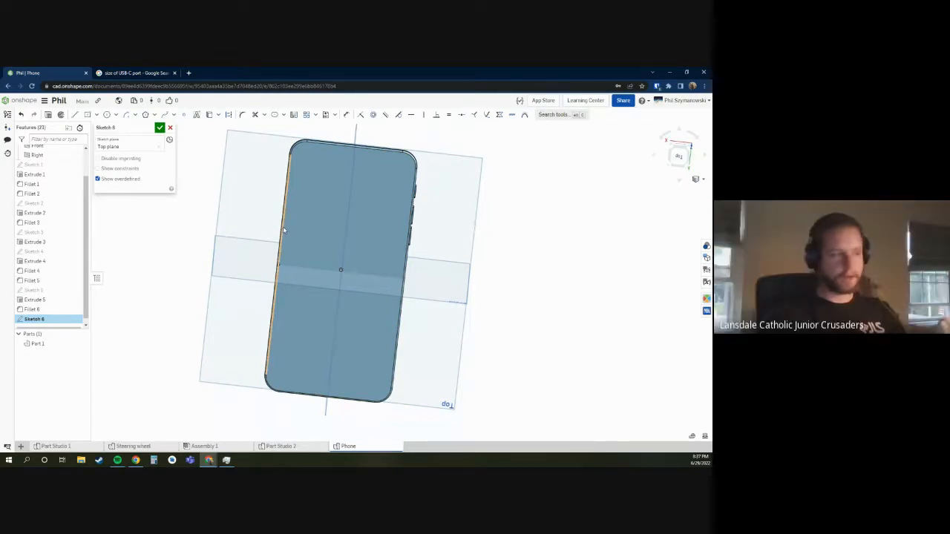
scroll(428, 312, down, 3)
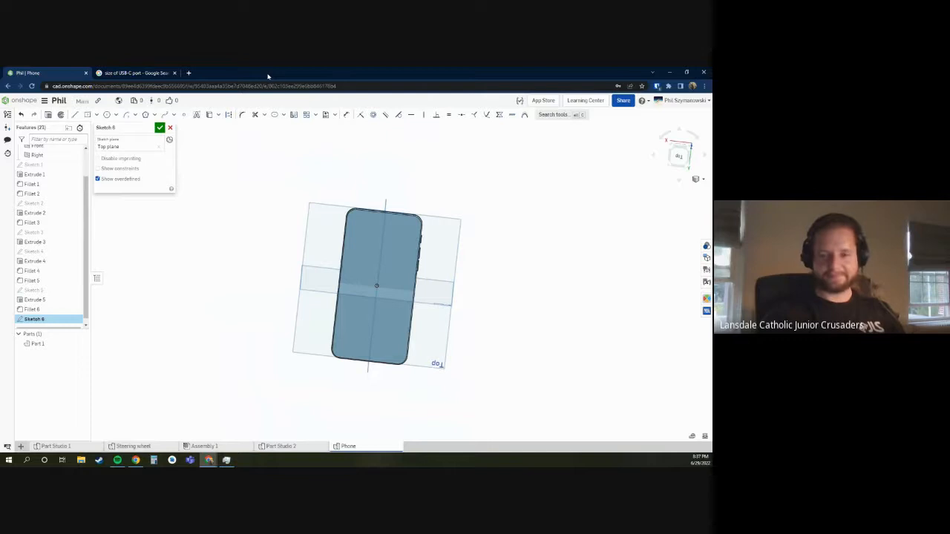
- Discard the open practice sketch on the phone's Top plane
click(172, 127)
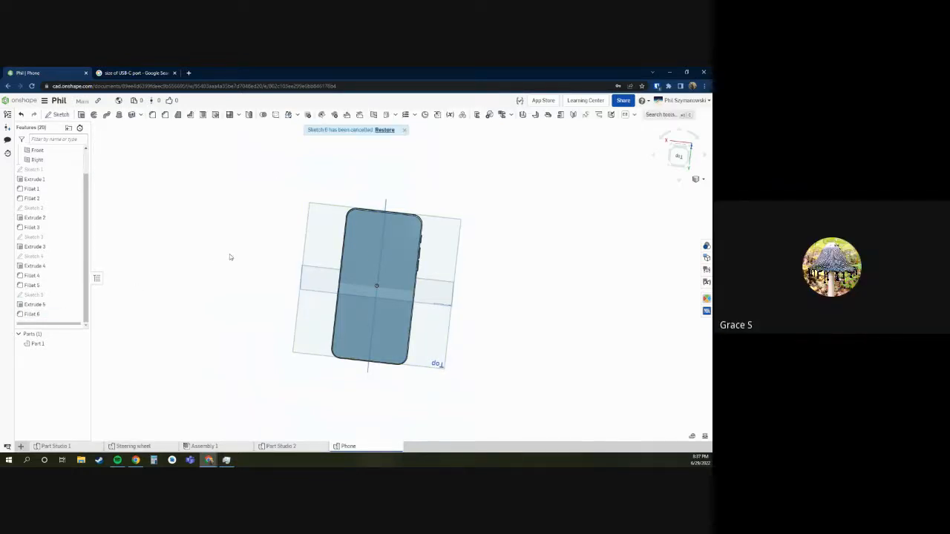
right_drag(230, 257, 178, 243)
scroll(343, 227, up, 5)
right_drag(391, 220, 431, 183)
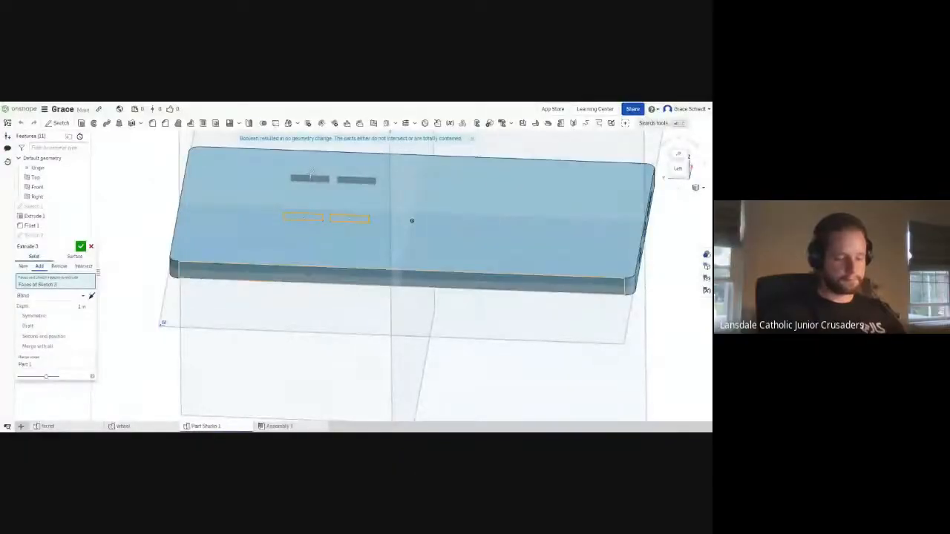
- In the student's phone model, pull the two side-button rectangles' extrusion out through the long side, then shorten it to near the side face
right_drag(456, 316, 443, 299)
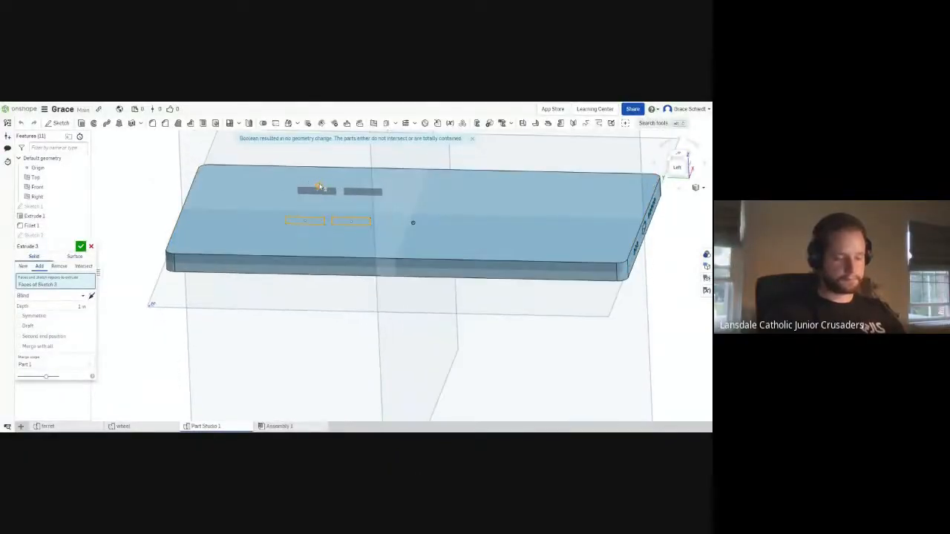
drag(319, 187, 307, 275)
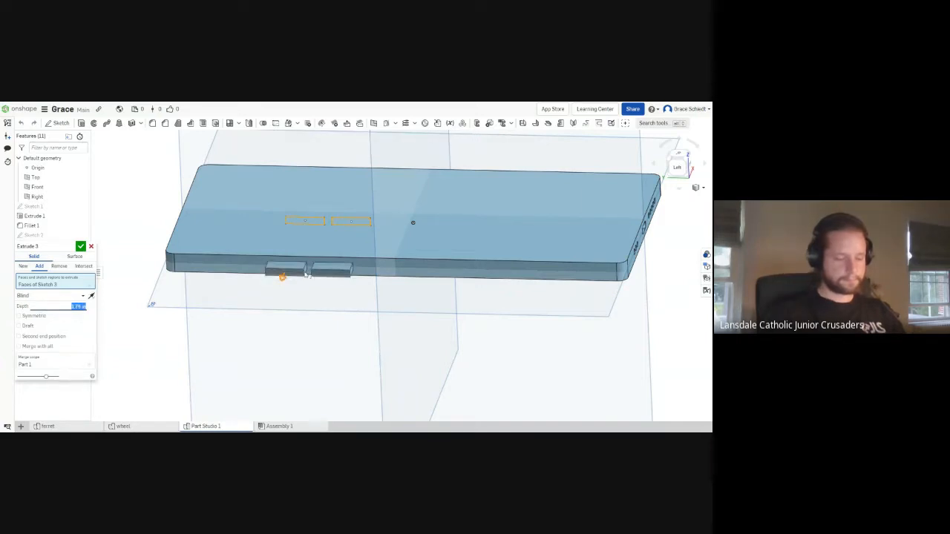
right_drag(305, 274, 454, 294)
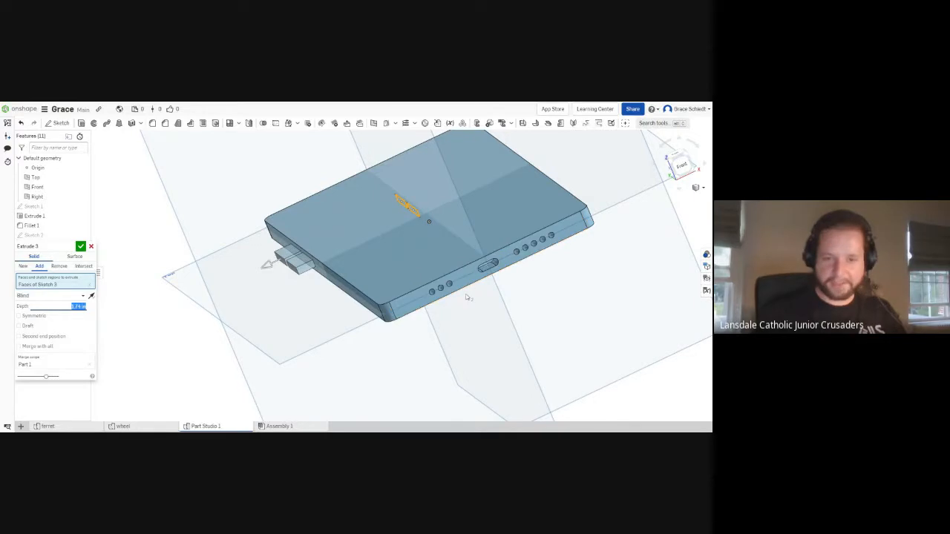
scroll(320, 308, up, 1)
right_drag(321, 308, 346, 302)
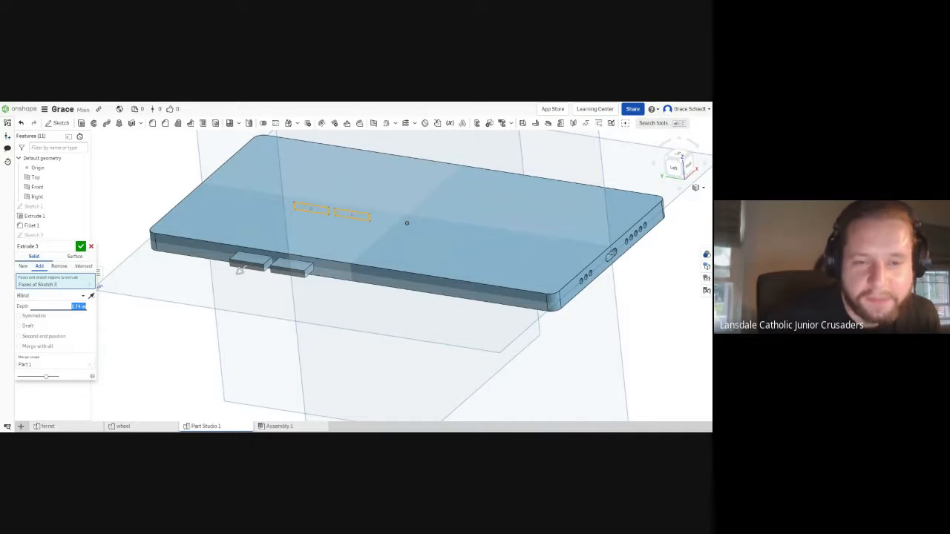
right_drag(297, 287, 307, 283)
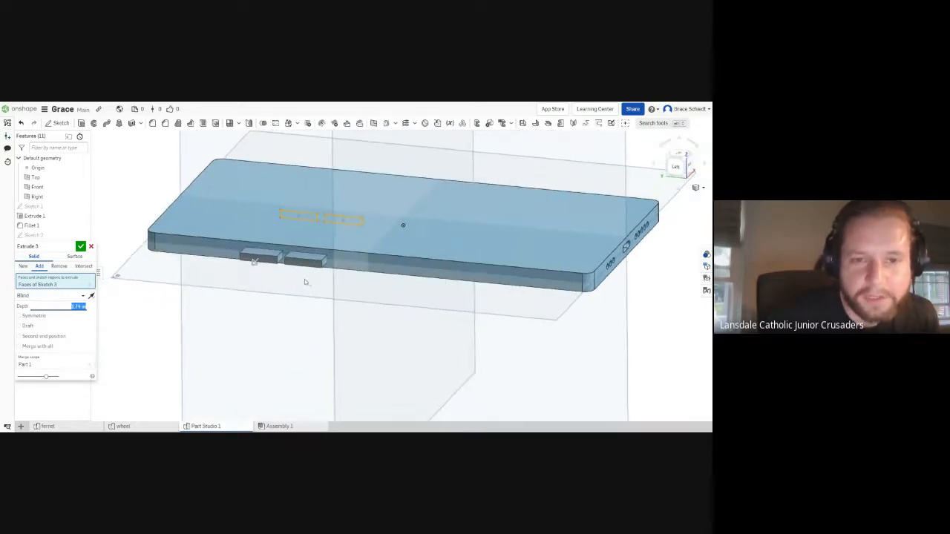
drag(254, 265, 260, 265)
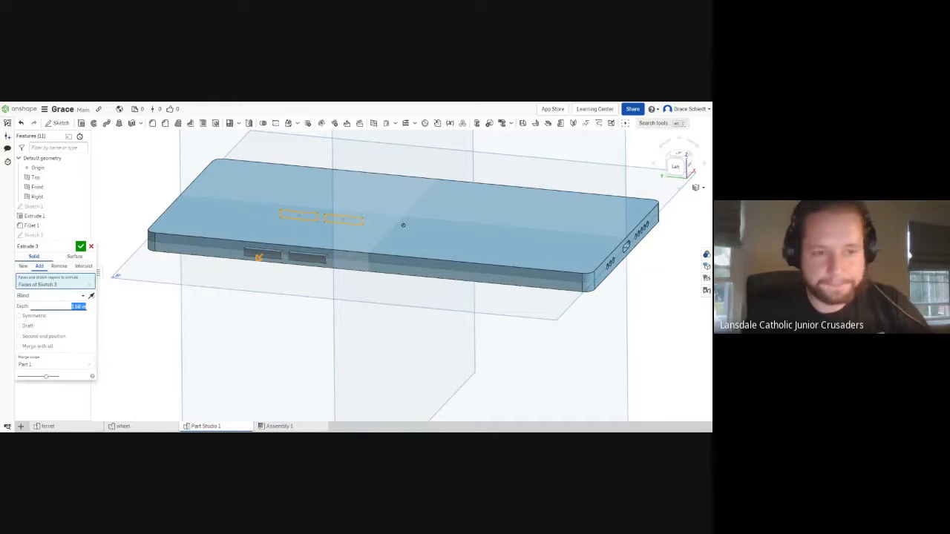
- Set the two-button extrusion to end up to the phone's long side face with an outward offset distance of 1 in
click(77, 297)
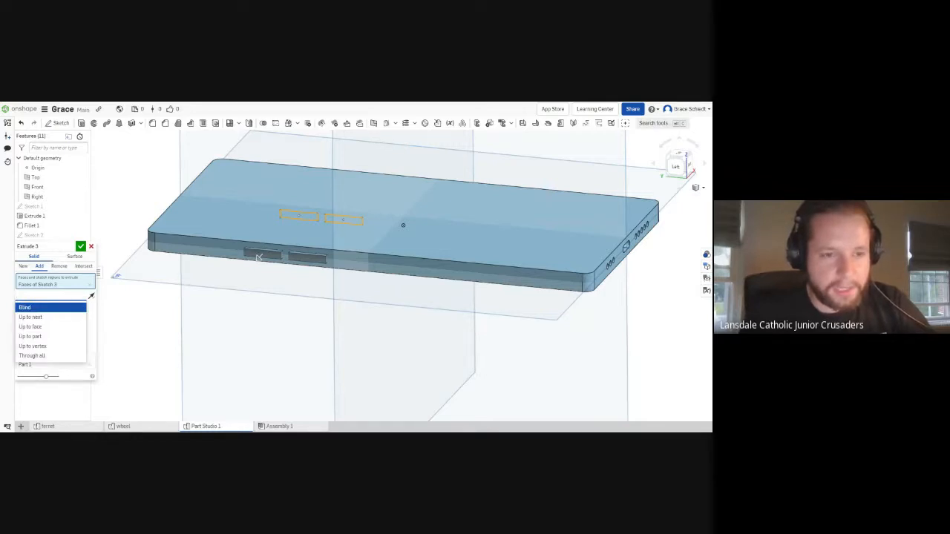
click(75, 327)
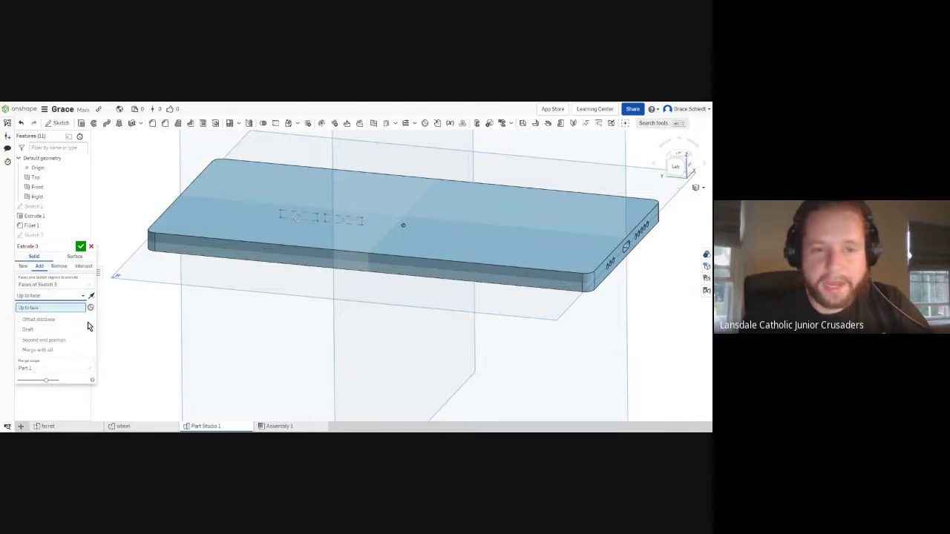
click(280, 253)
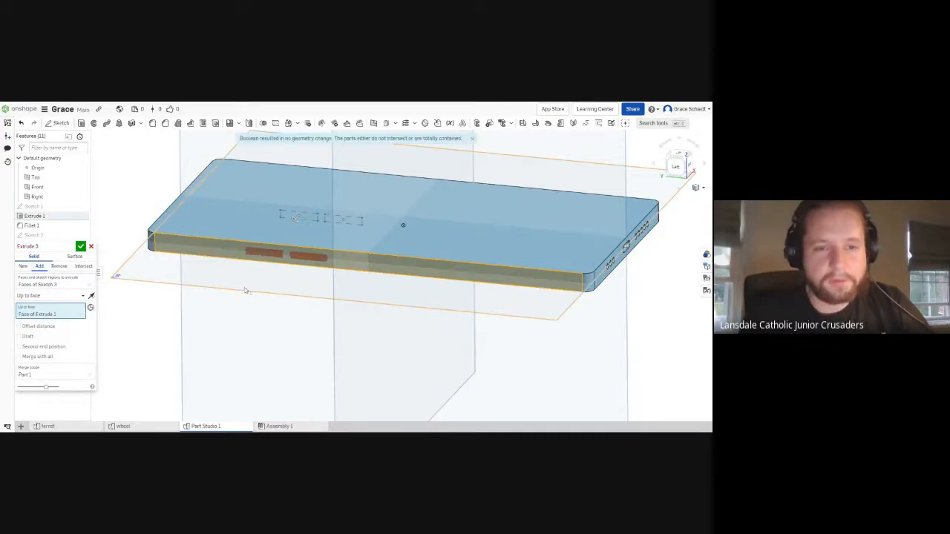
click(19, 326)
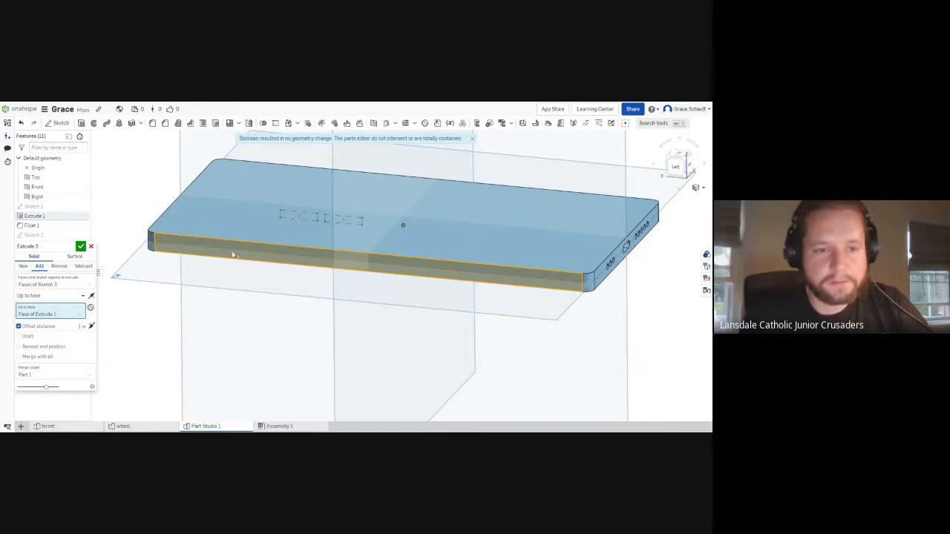
click(92, 327)
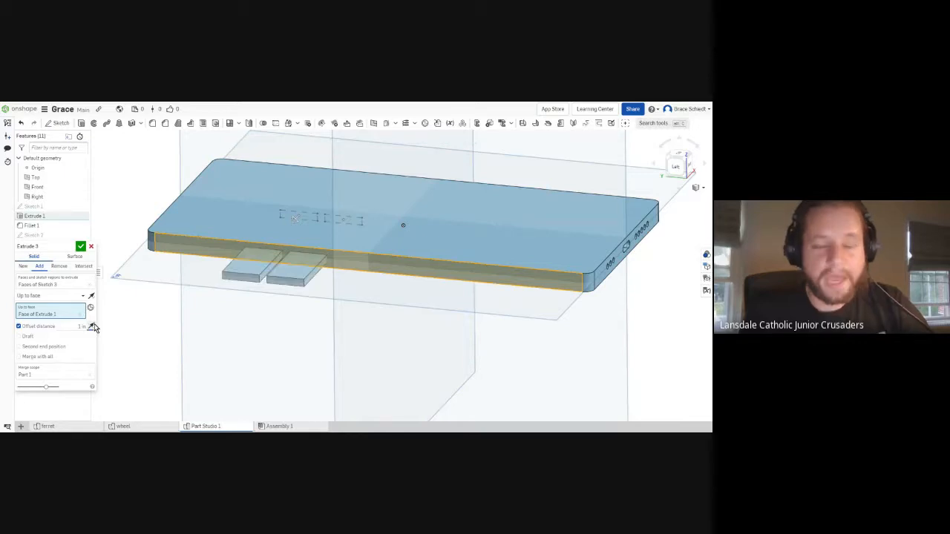
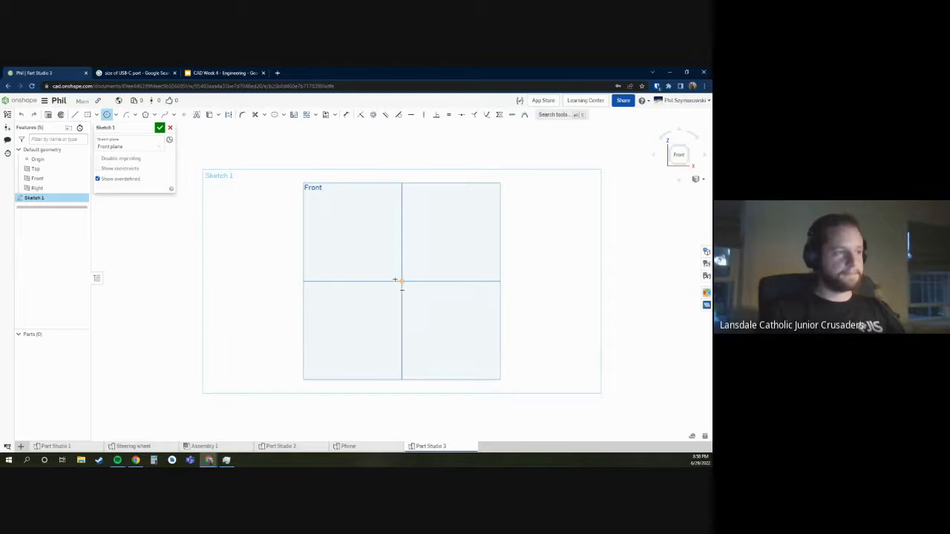
- Sketch a circle centred on the origin and a slightly smaller one touching its upper right side
click(402, 281)
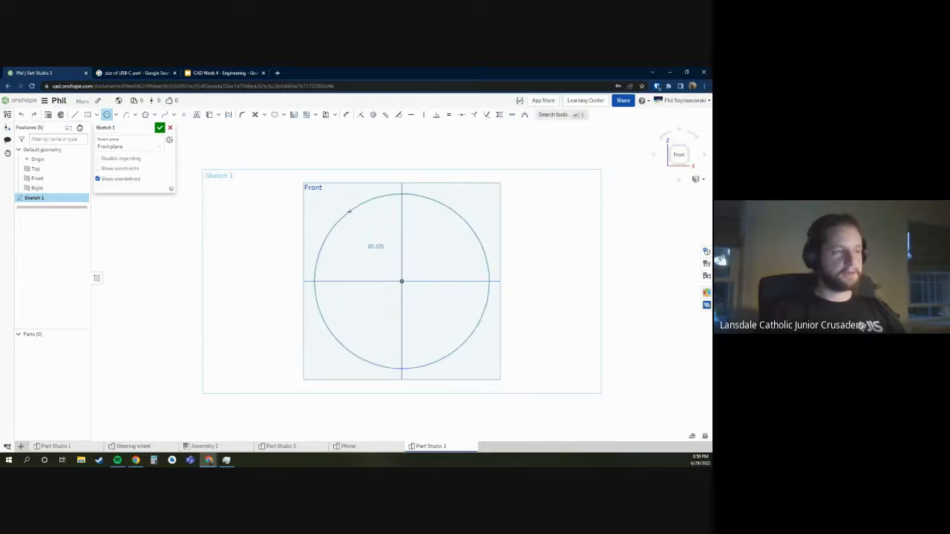
click(351, 210)
click(514, 173)
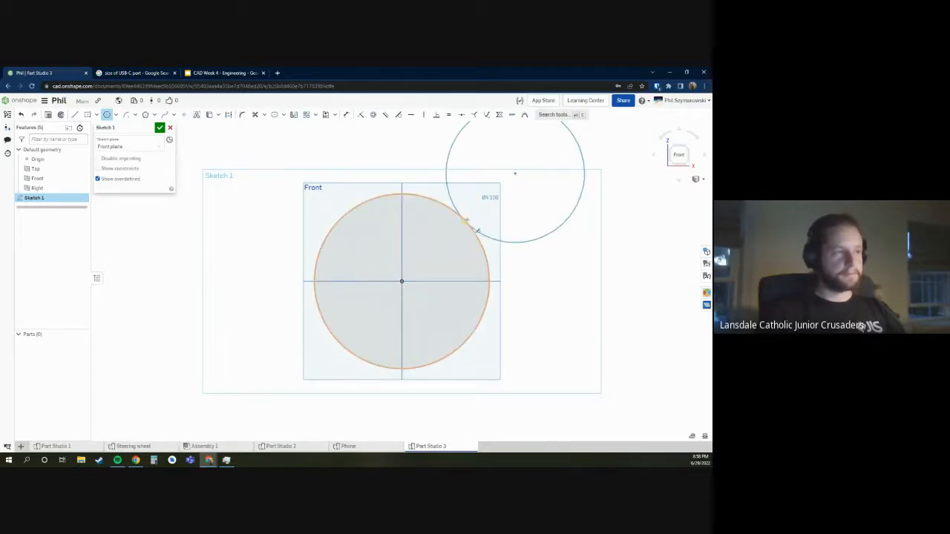
click(523, 243)
scroll(527, 295, down, 3)
key(Escape)
scroll(484, 200, up, 3)
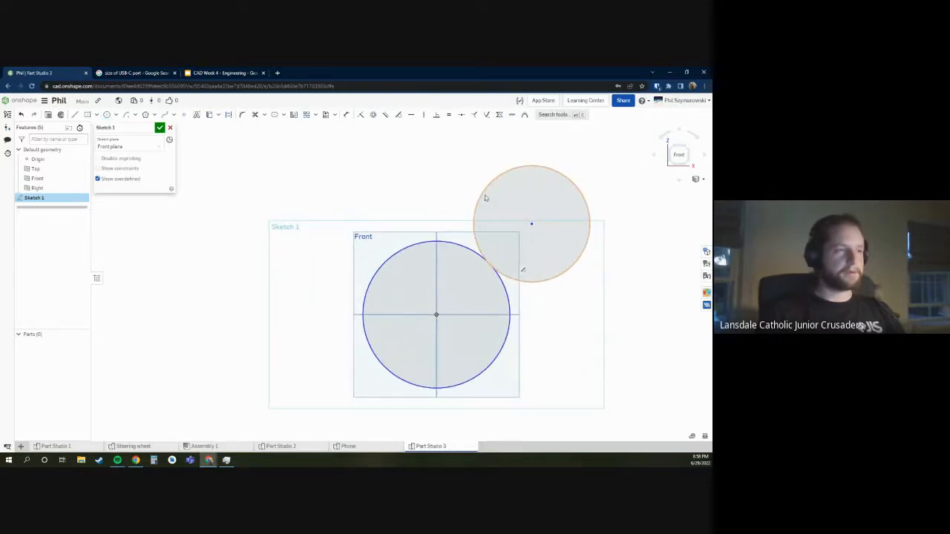
- Draw a chain of short zigzag lines like gear teeth across the top edge of the smaller circle
key(s)
click(479, 181)
scroll(483, 178, up, 3)
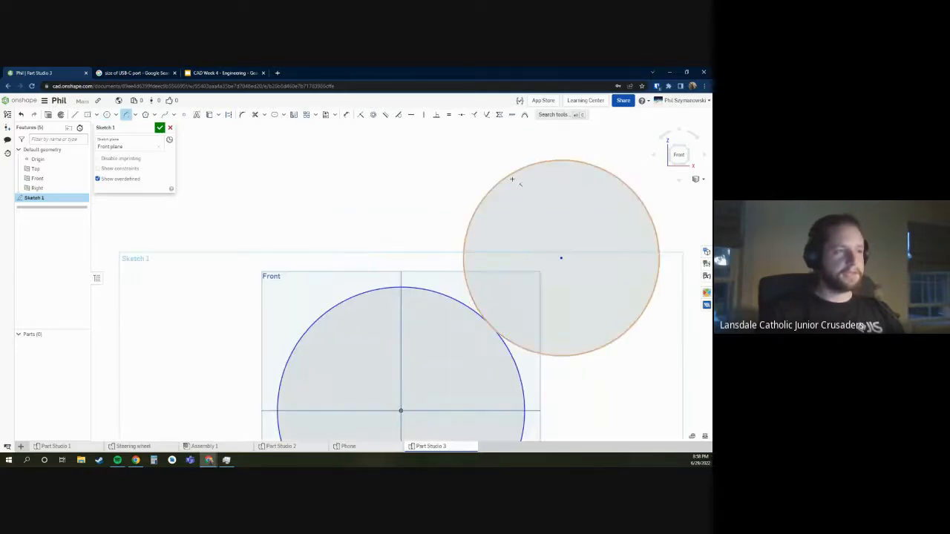
key(s)
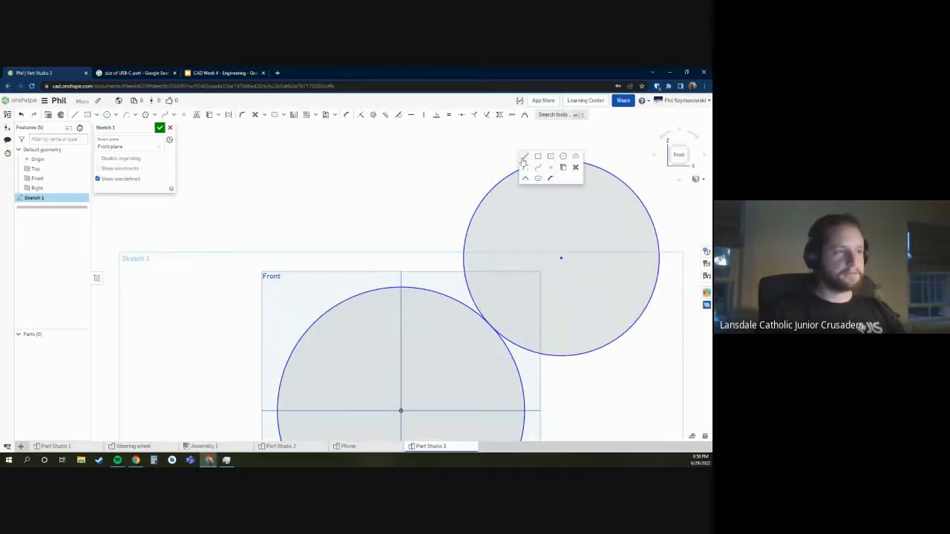
click(522, 162)
click(523, 160)
click(538, 170)
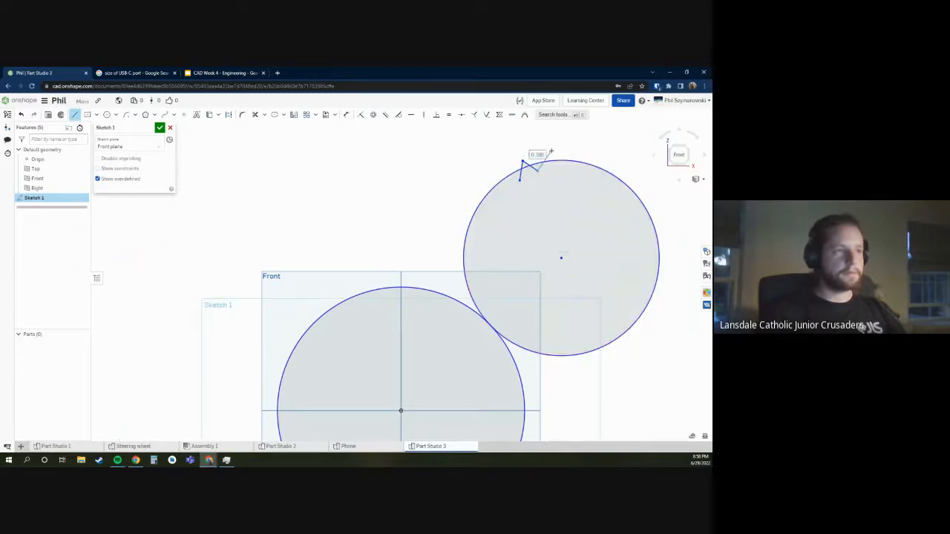
click(551, 151)
click(564, 173)
click(593, 158)
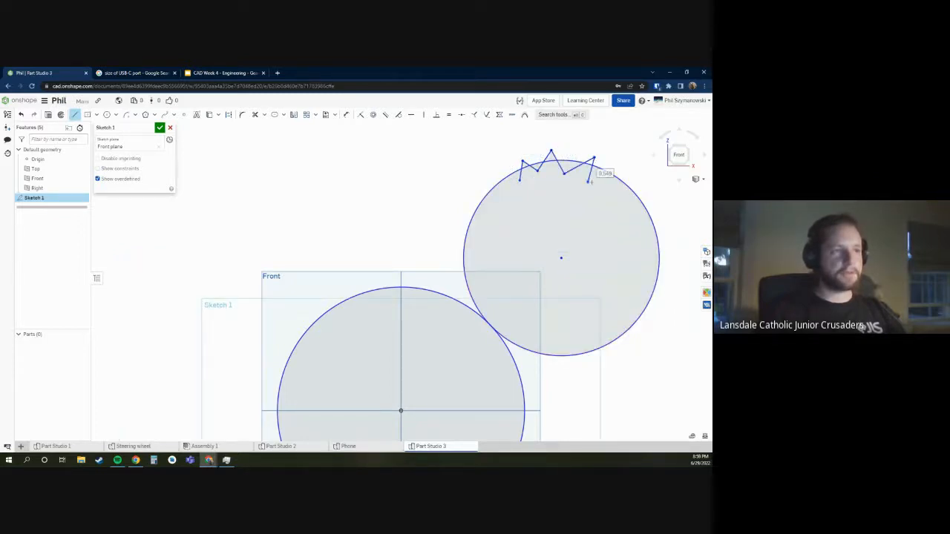
click(588, 182)
click(625, 173)
click(616, 187)
key(Escape)
scroll(614, 147, up, 5)
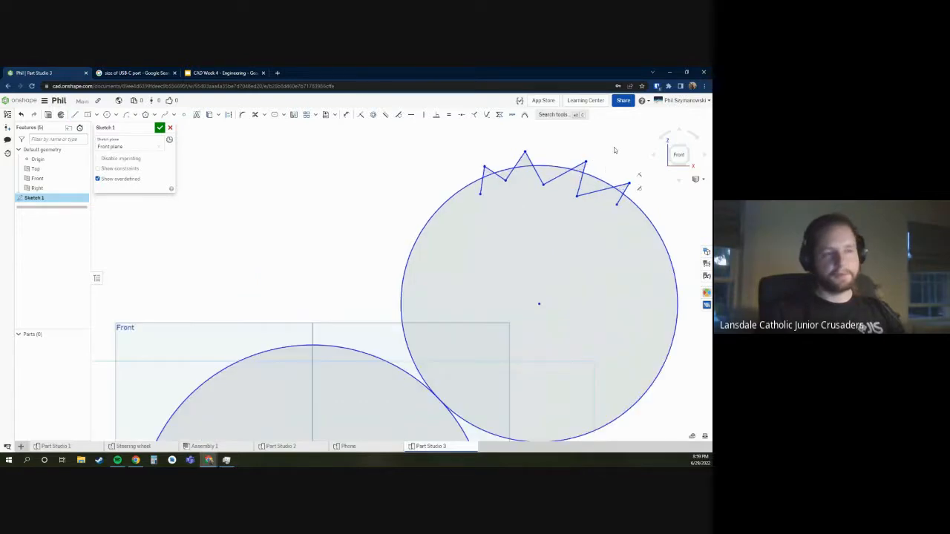
- Delete all the zigzag tooth lines along the top of the smaller circle
scroll(606, 146, down, 5)
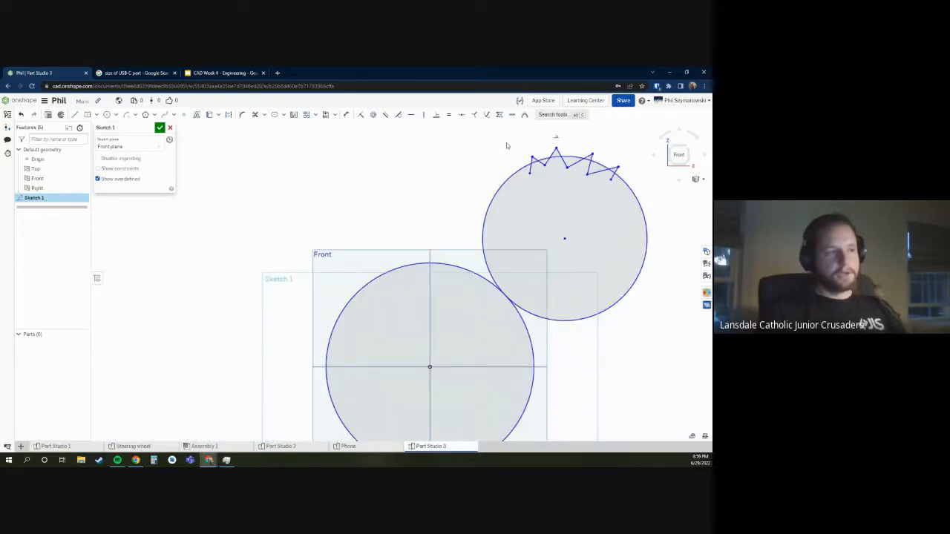
drag(511, 142, 631, 197)
key(Delete)
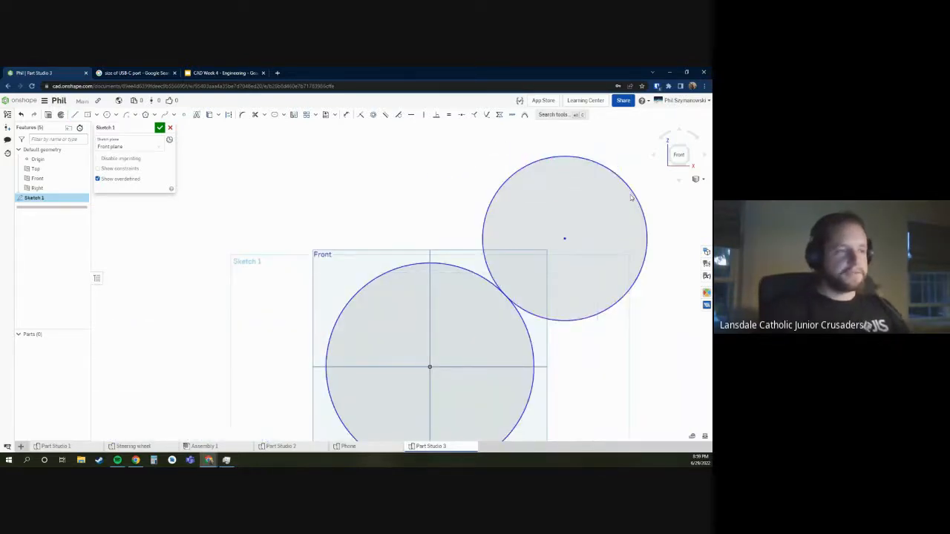
- Draw a line from the smaller circle's centre to the origin at the larger circle's centre
key(s)
click(642, 190)
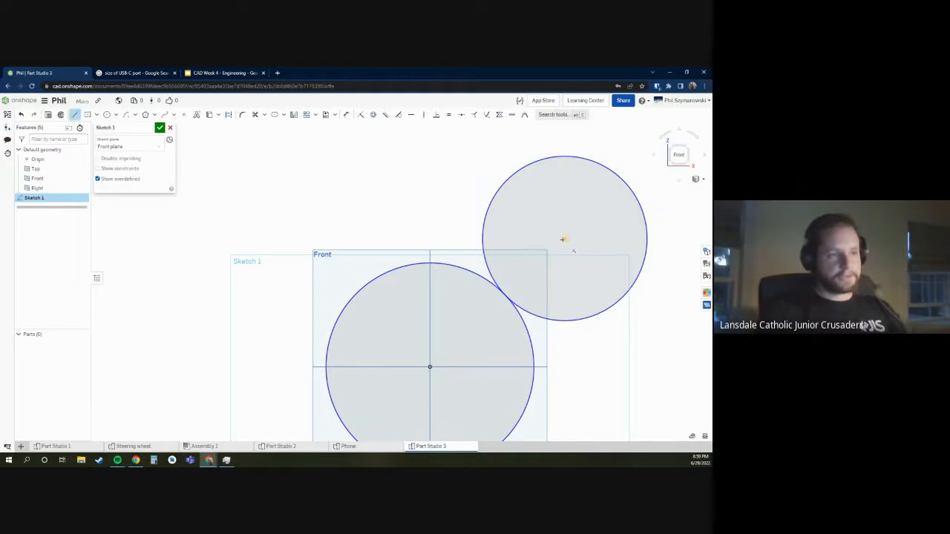
drag(563, 239, 430, 367)
scroll(496, 271, down, 2)
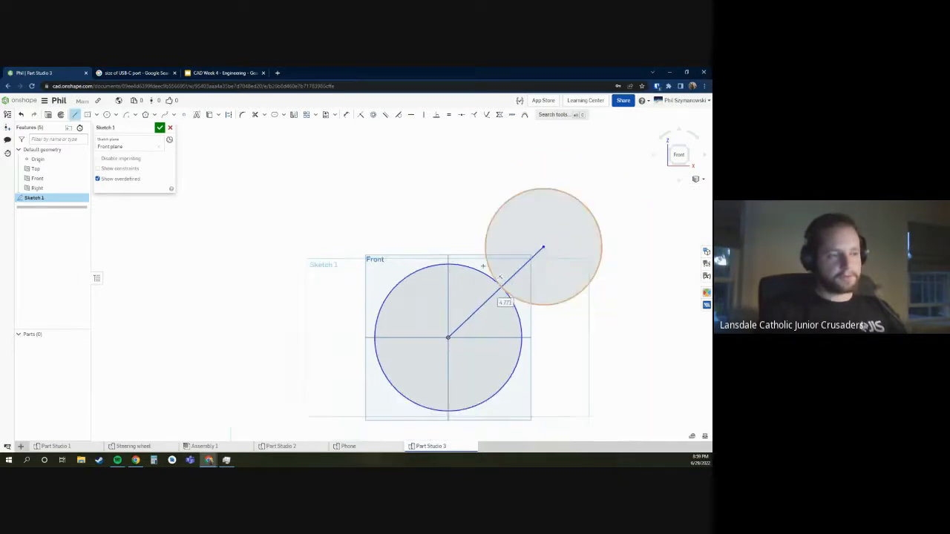
key(Escape)
scroll(339, 191, down, 1)
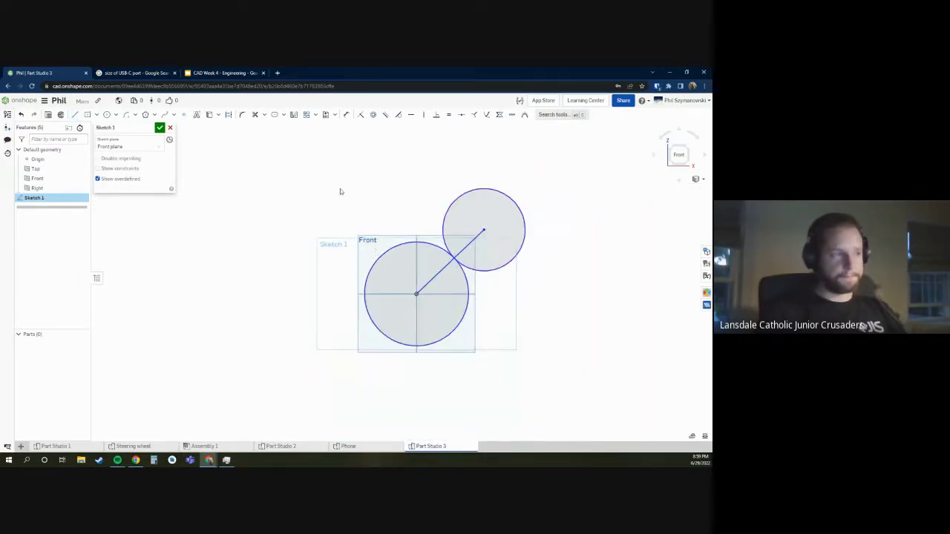
- Enlarge the origin-centred circle freehand to about 6.3 in diameter and convert the line joining the two centres to construction geometry
scroll(386, 230, up, 3)
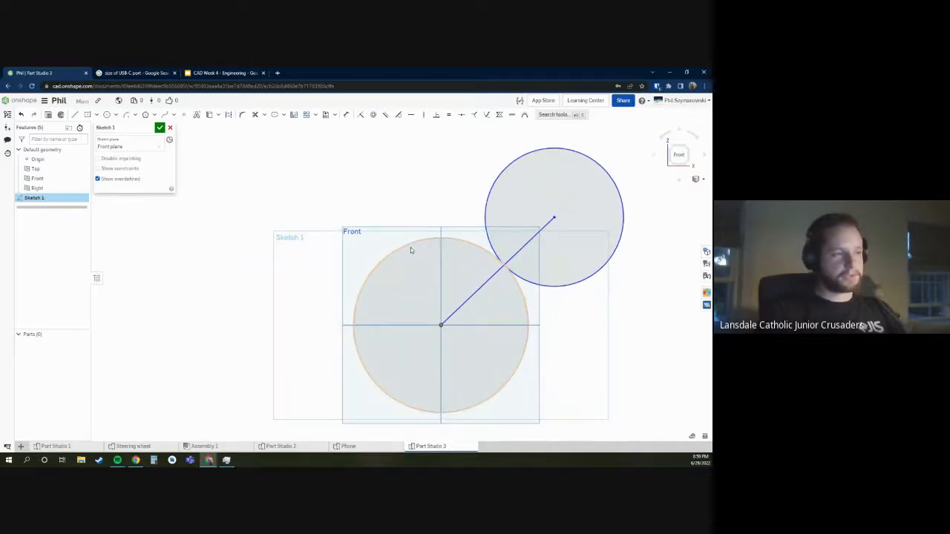
mouse_move(411, 247)
mouse_down()
mouse_move(427, 224)
mouse_move(460, 219)
mouse_move(490, 233)
mouse_up()
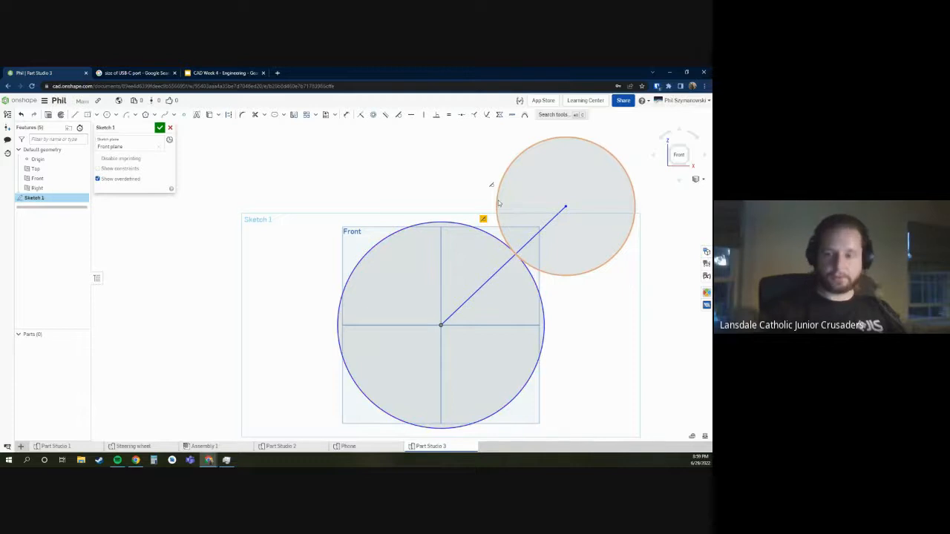
click(546, 225)
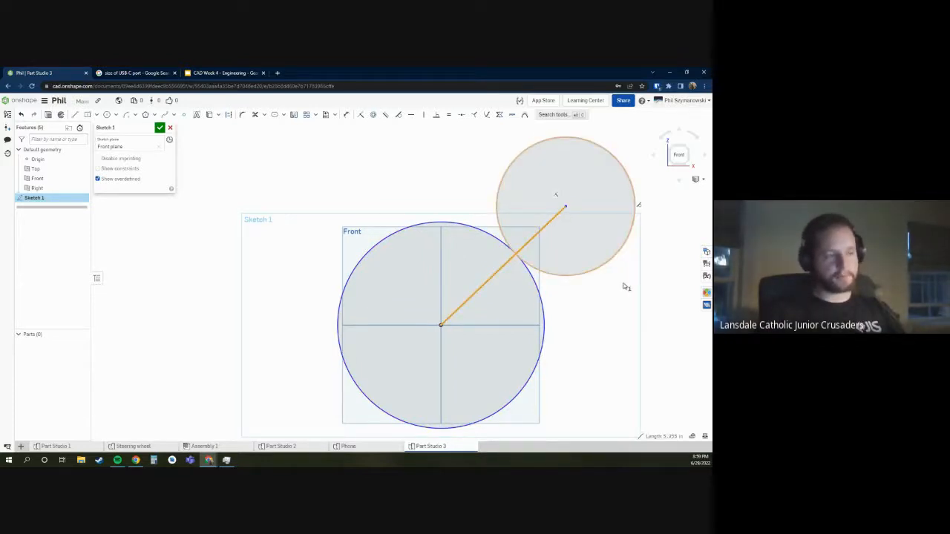
key(q)
scroll(601, 331, down, 1)
scroll(456, 233, up, 1)
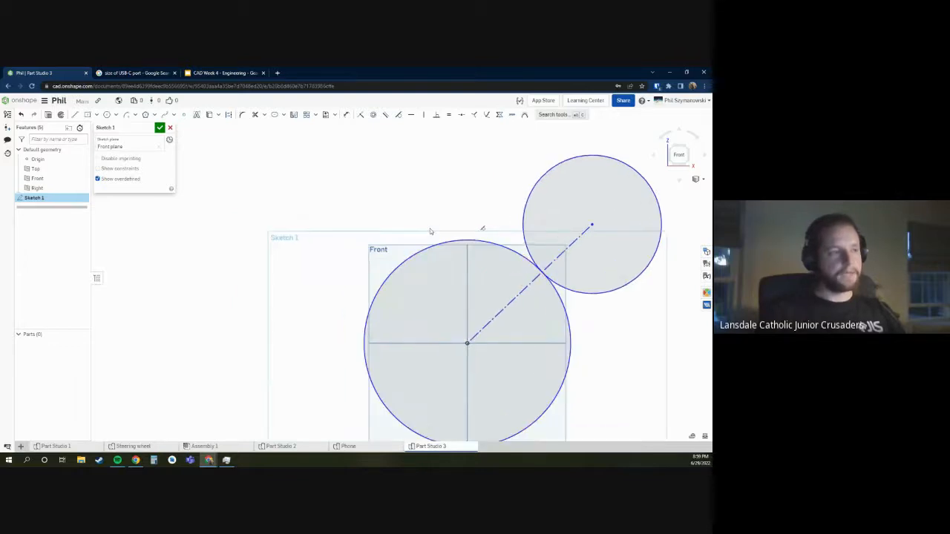
- Dimension the origin-centred circle's diameter as 20/20 in
key(d)
click(418, 249)
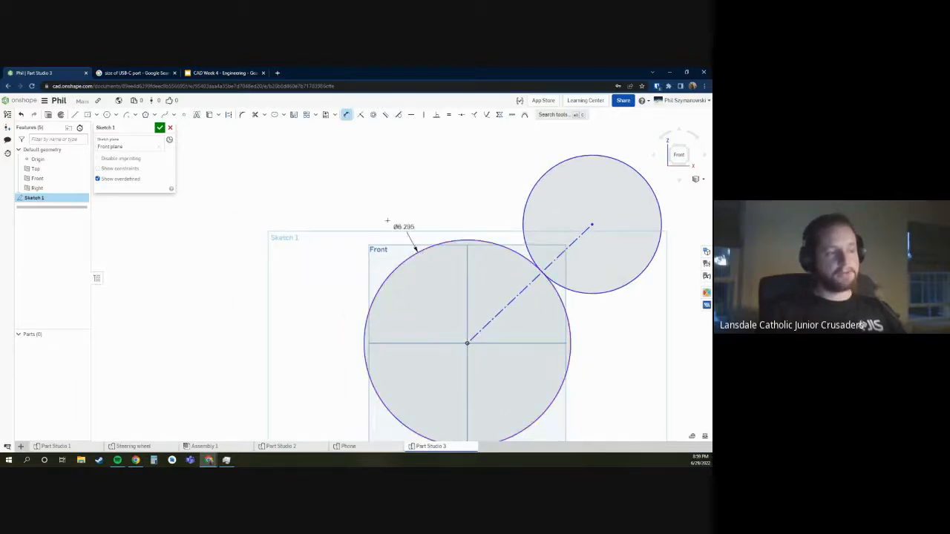
click(365, 203)
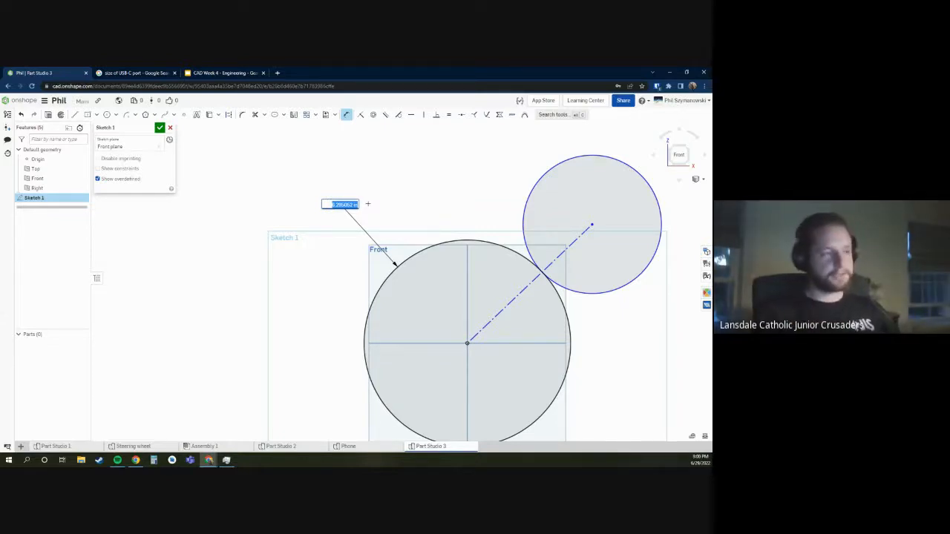
key(BackSpace)
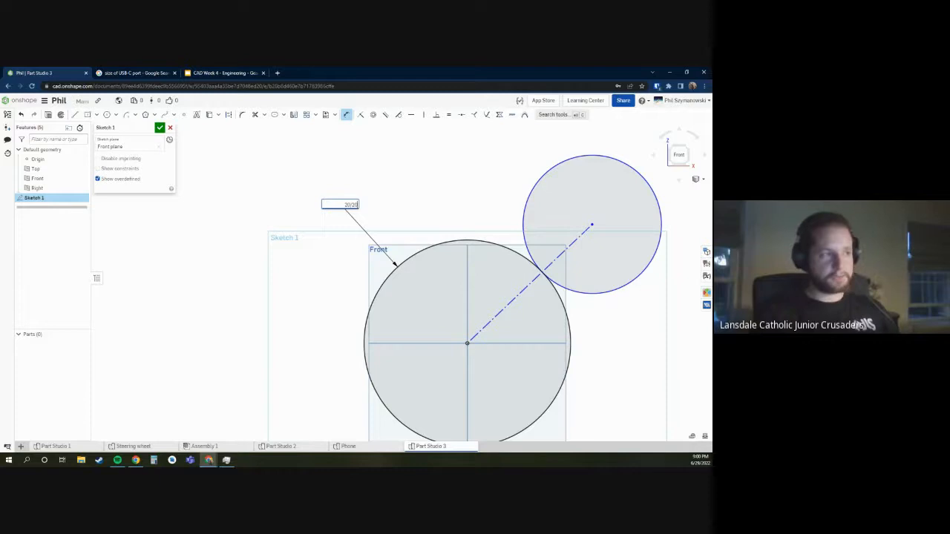
key(Return)
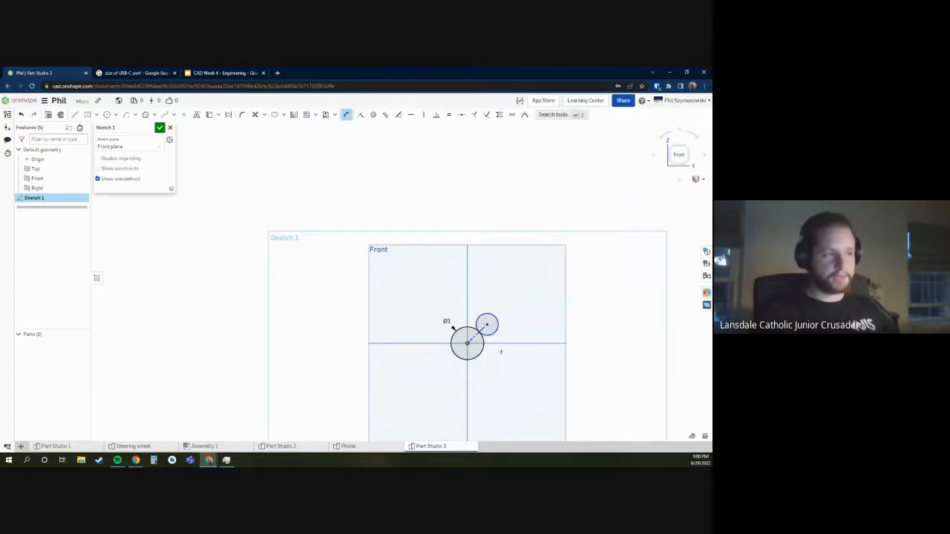
- Dimension the smaller tangent circle's diameter as 10/20 in
scroll(501, 352, up, 5)
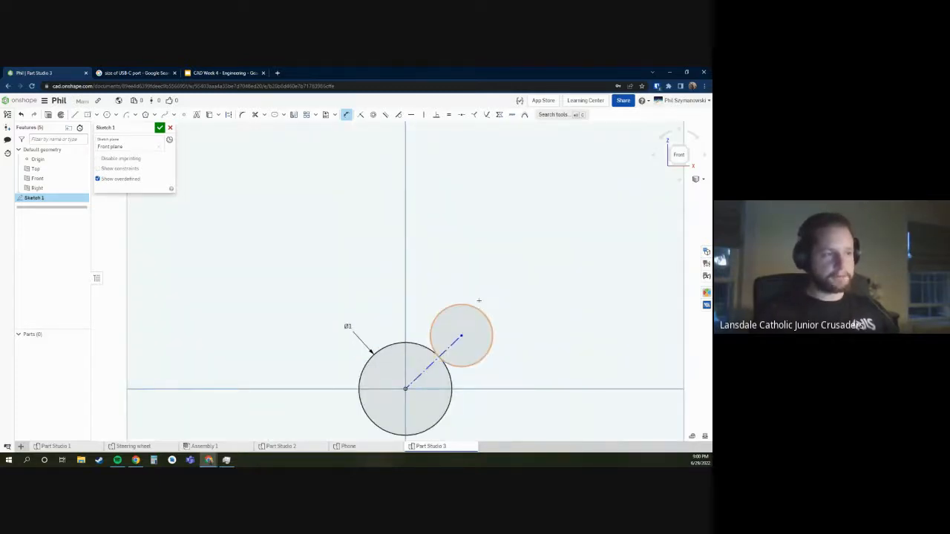
click(479, 300)
click(494, 262)
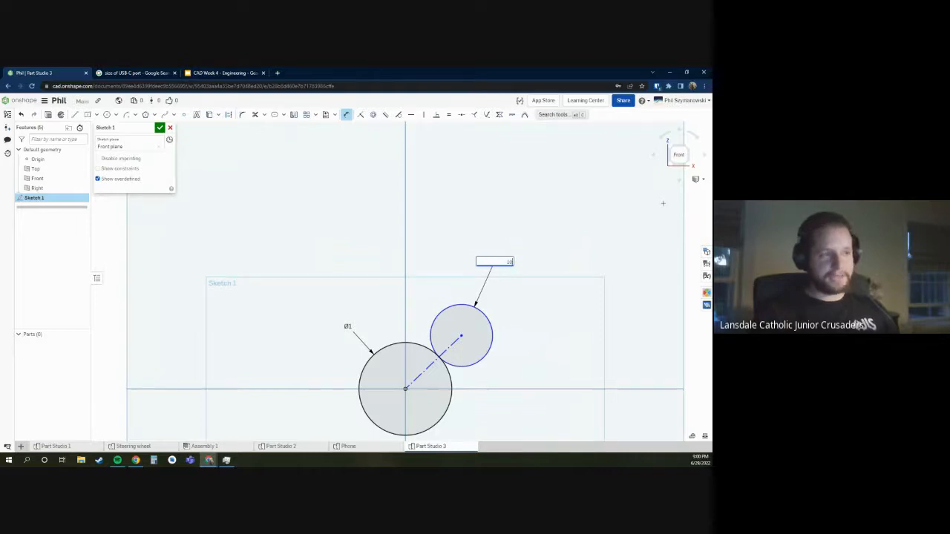
text(10/3)
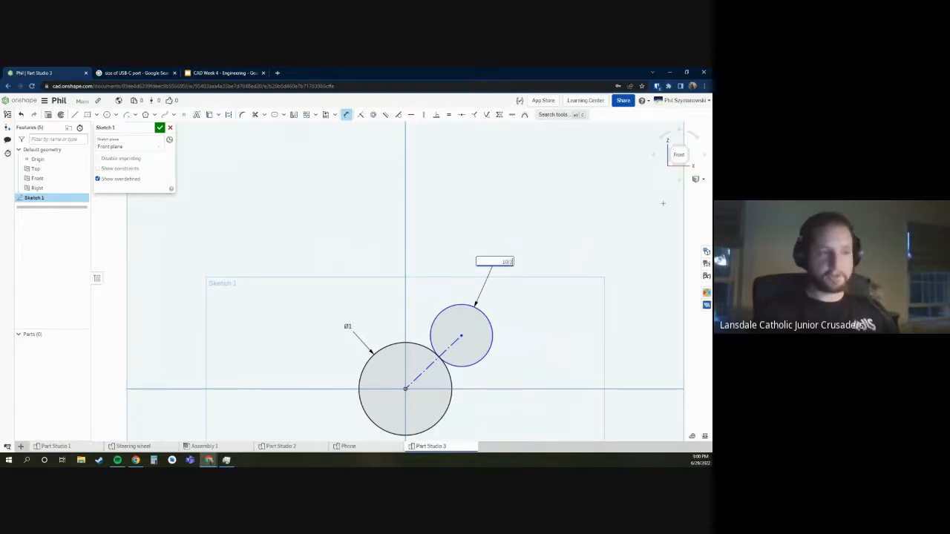
text(0)
key(Return)
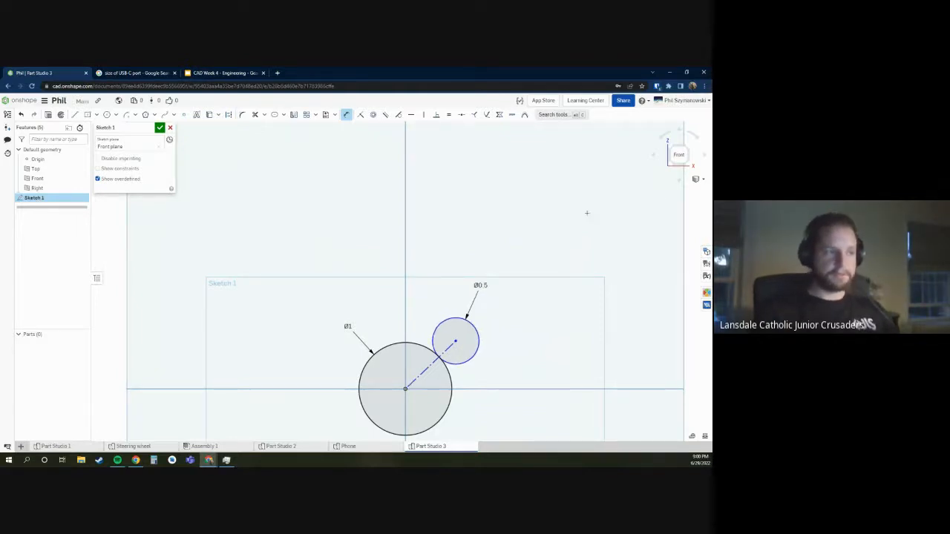
- Add a driven length dimension to the construction line between the two circle centres, placed above the larger circle
scroll(438, 245, up, 4)
scroll(429, 196, down, 2)
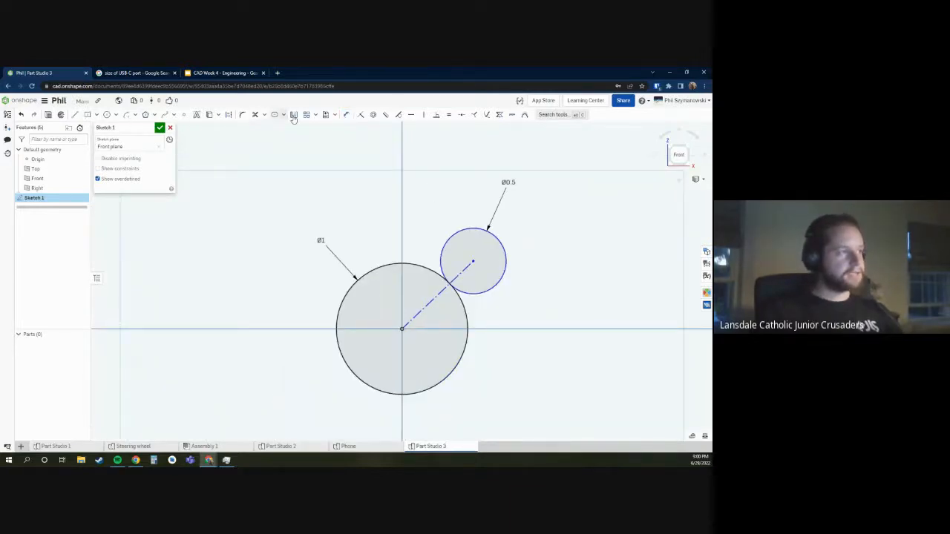
click(348, 114)
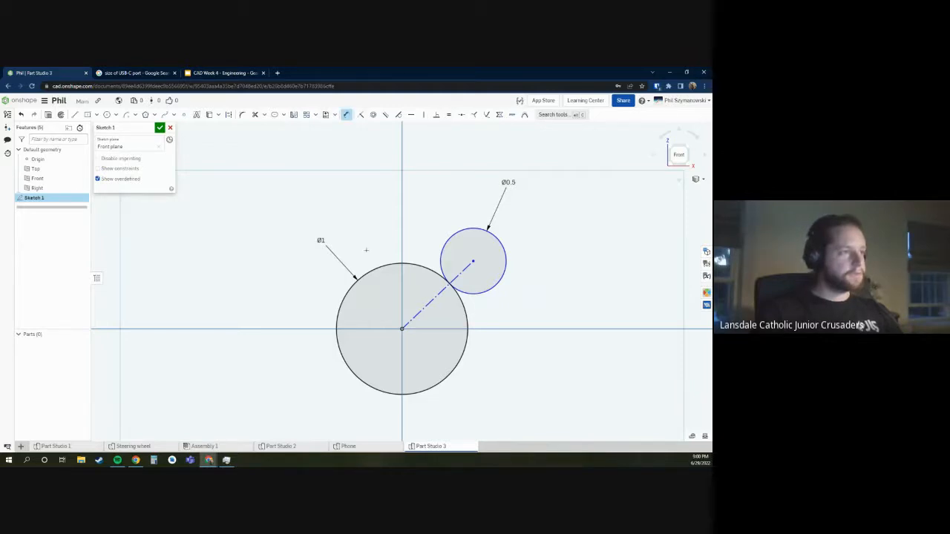
click(434, 300)
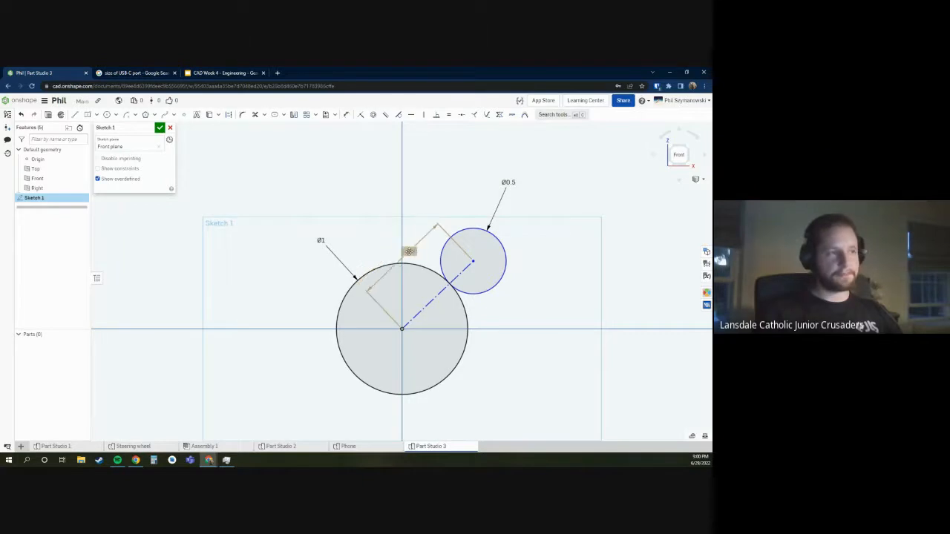
click(409, 252)
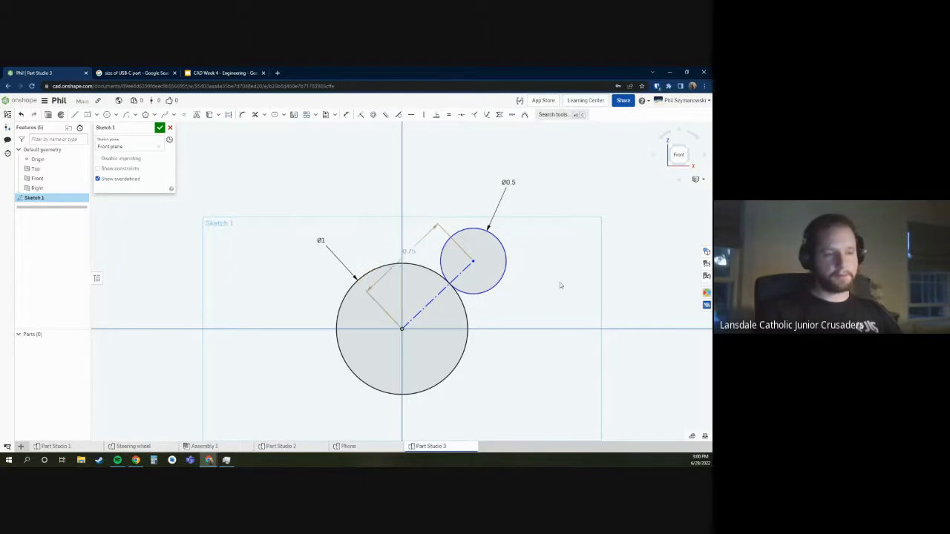
- Move the smaller circle slightly upward around the larger circle's edge and nudge the centre-distance dimension text
click(472, 262)
mouse_move(472, 262)
mouse_down()
mouse_move(342, 240)
mouse_move(303, 326)
mouse_move(487, 233)
mouse_up()
mouse_move(516, 261)
mouse_down()
mouse_move(490, 401)
mouse_move(484, 233)
mouse_up()
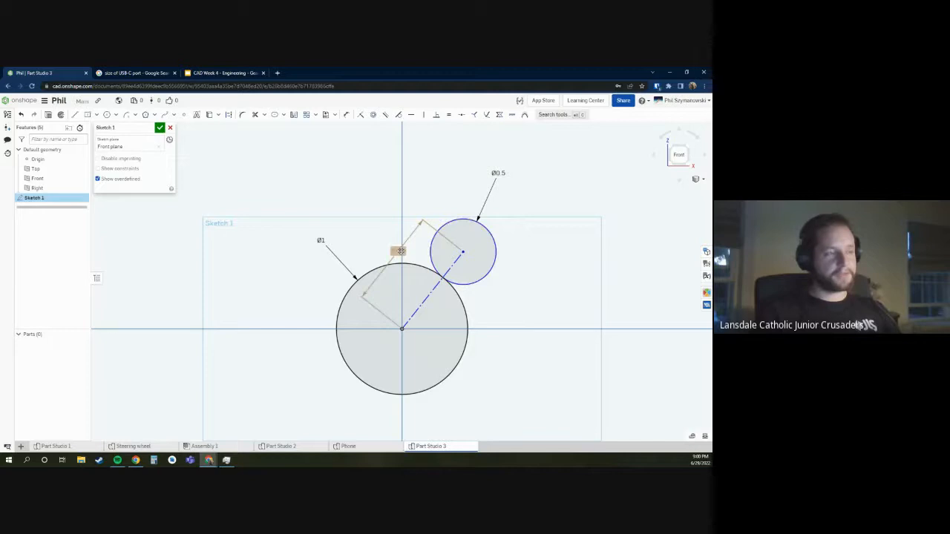
mouse_move(401, 251)
mouse_down()
mouse_move(403, 216)
mouse_move(394, 220)
mouse_move(402, 249)
mouse_up()
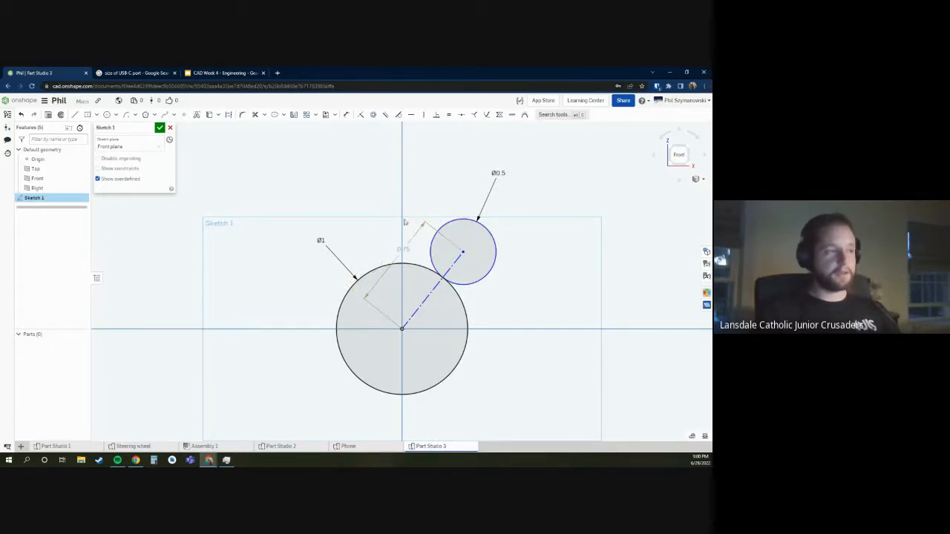
click(453, 283)
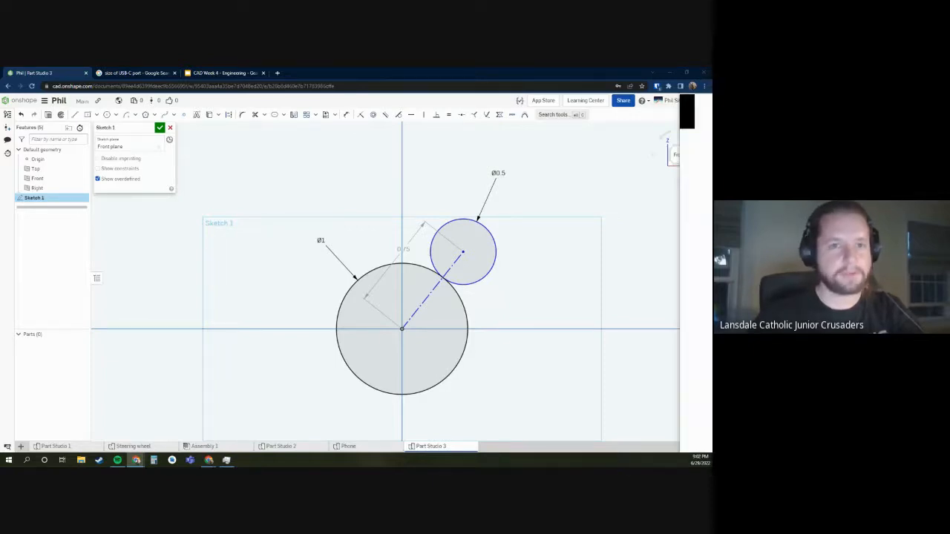
- Switch to the browser window with the Gears article on ciechanow.ski
drag(712, 72, 307, 68)
scroll(324, 184, down, 1)
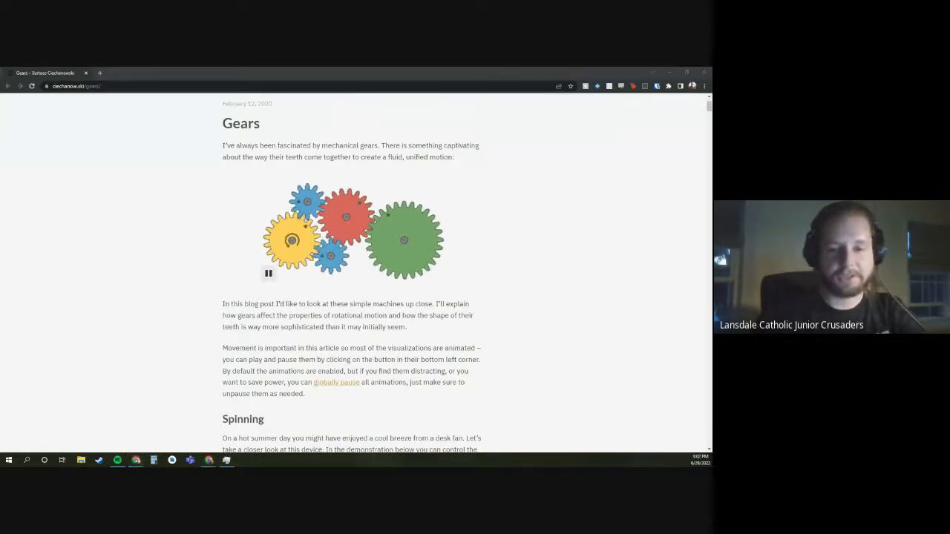
key(alt+Tab)
key(super+d)
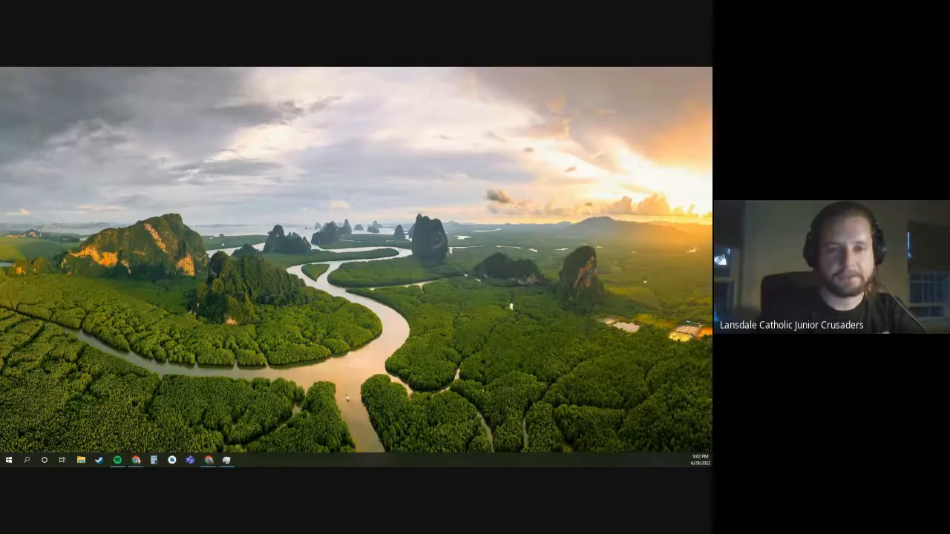
key(alt+Tab)
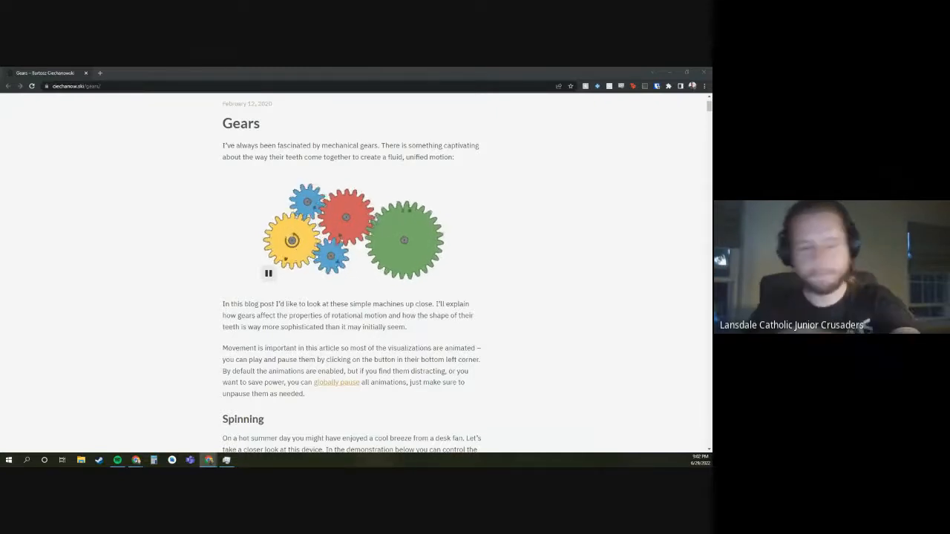
- Examine the article's Spinning and Disc sections, slowing the desk fan demonstration and setting the disc's speed to 11.5 rpm
scroll(198, 164, down, 1)
scroll(208, 153, down, 4)
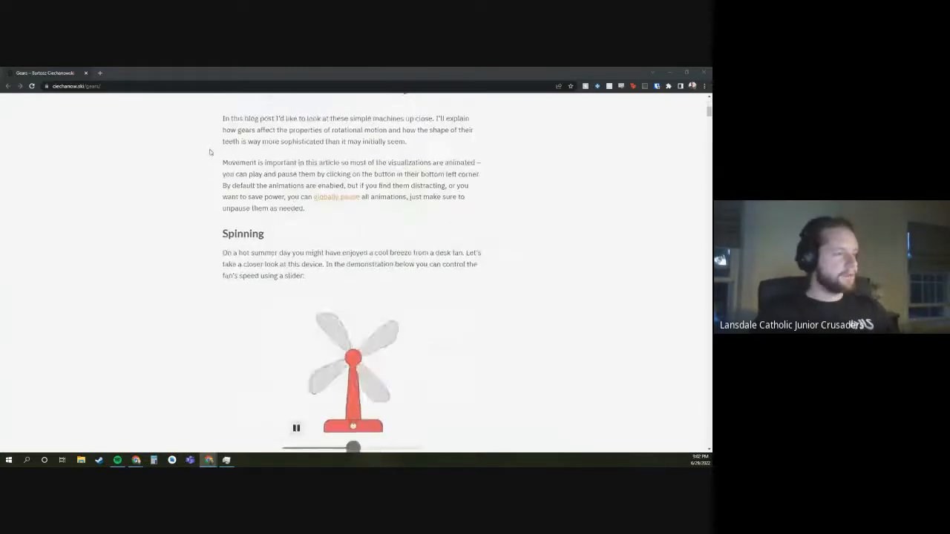
drag(352, 345, 312, 337)
scroll(286, 257, down, 4)
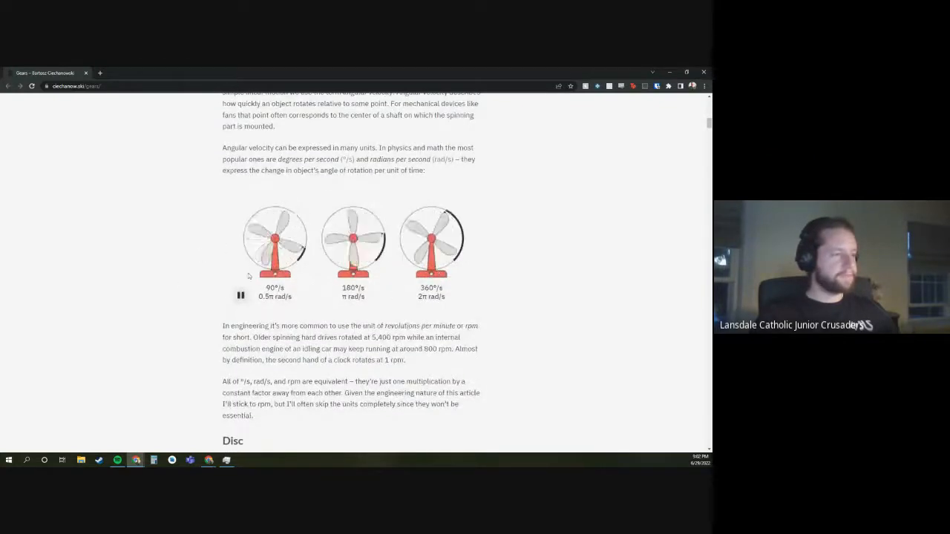
scroll(307, 317, down, 2)
scroll(308, 317, down, 3)
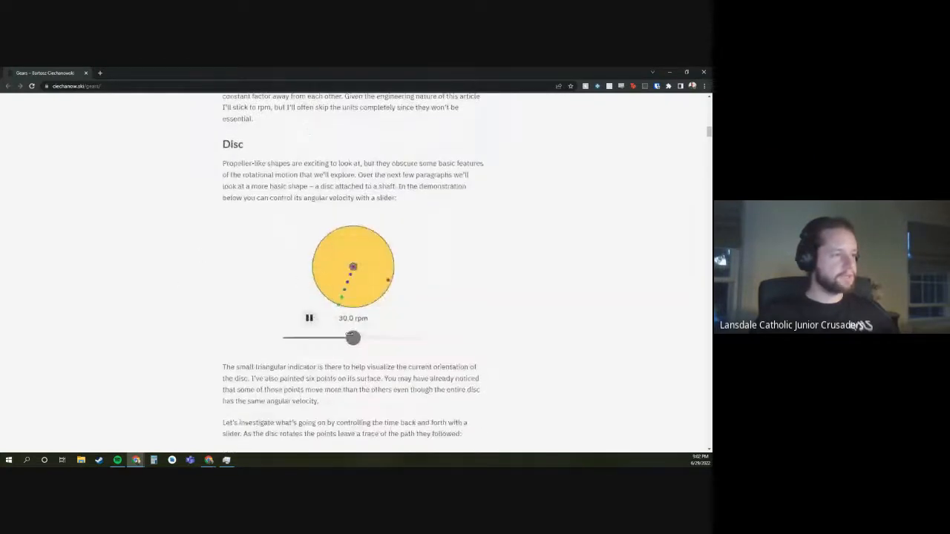
drag(353, 337, 309, 338)
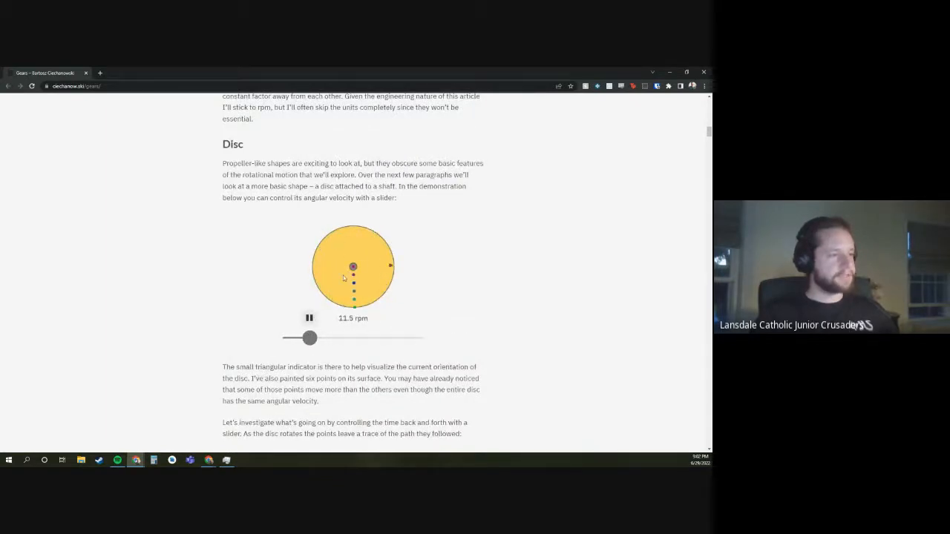
- Advance the time slider in the disc demonstration to trace the paths of its six points
scroll(344, 280, down, 5)
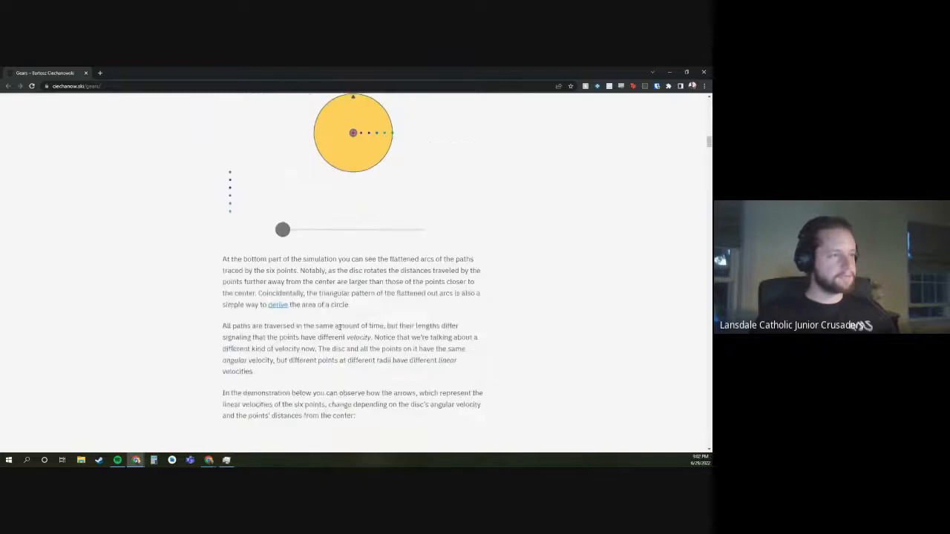
scroll(283, 301, up, 1)
mouse_move(283, 303)
mouse_down()
mouse_move(437, 306)
mouse_move(338, 304)
mouse_move(381, 304)
mouse_move(368, 322)
mouse_move(422, 322)
mouse_move(290, 321)
mouse_move(361, 321)
mouse_up()
- Examine the Transmission section's touching discs, running the different-radii demonstration to its end, and continue to the velocity equations
scroll(348, 335, down, 5)
scroll(363, 263, down, 4)
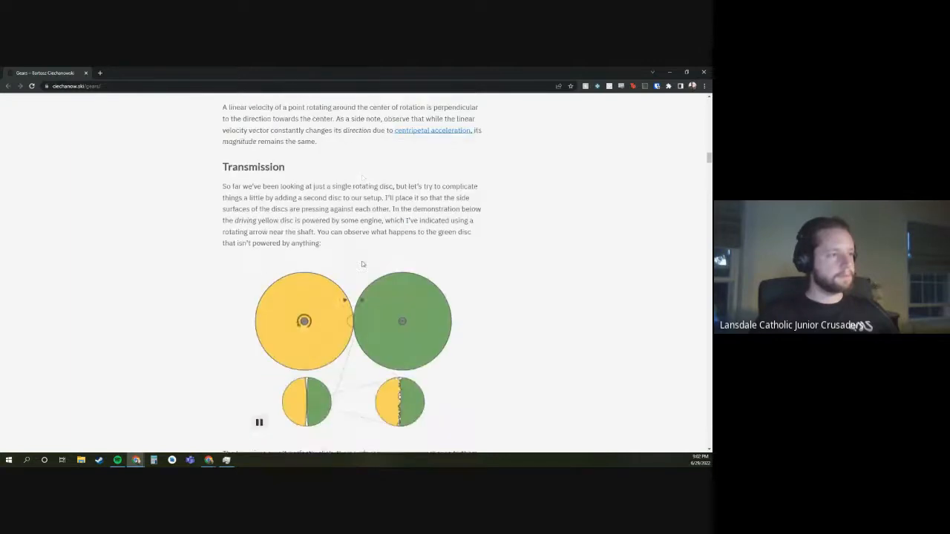
scroll(363, 264, down, 1)
scroll(353, 238, down, 1)
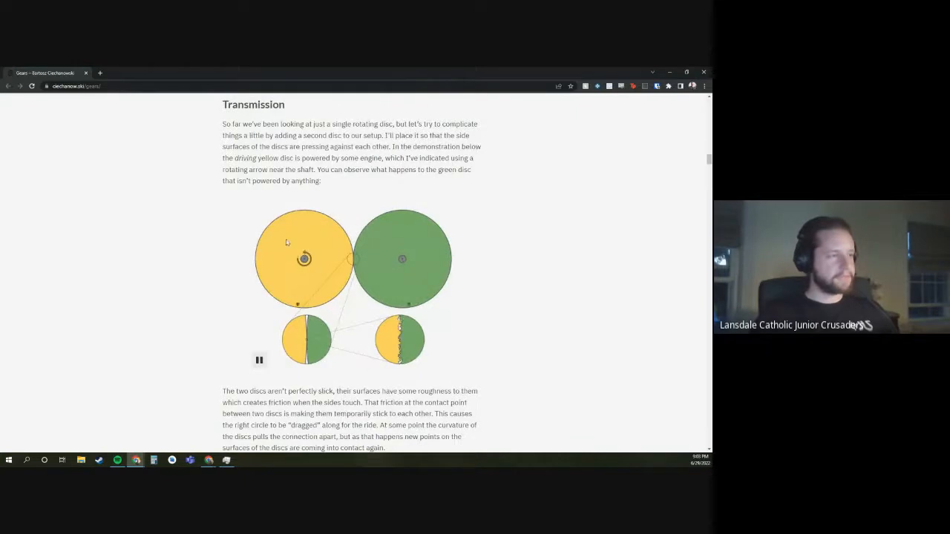
scroll(325, 313, down, 5)
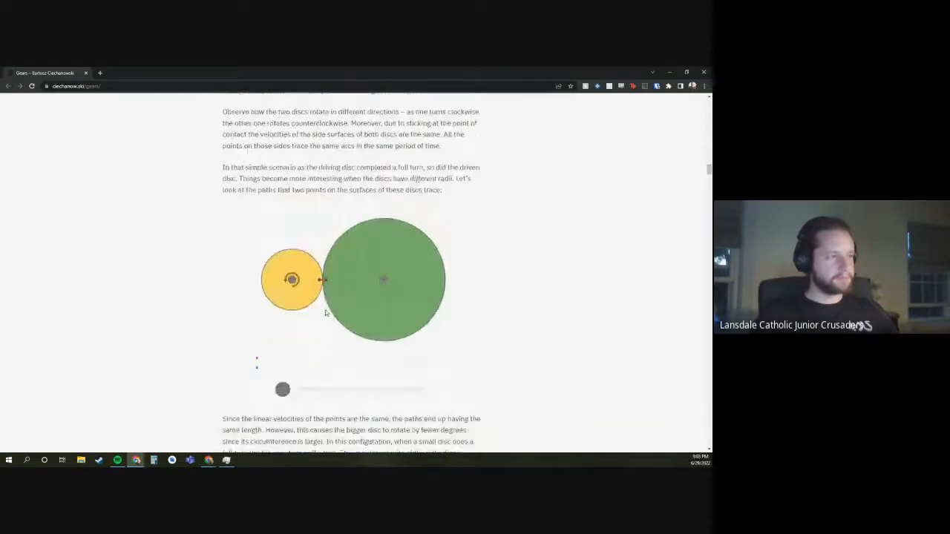
scroll(325, 314, down, 2)
drag(283, 265, 434, 290)
scroll(445, 260, up, 1)
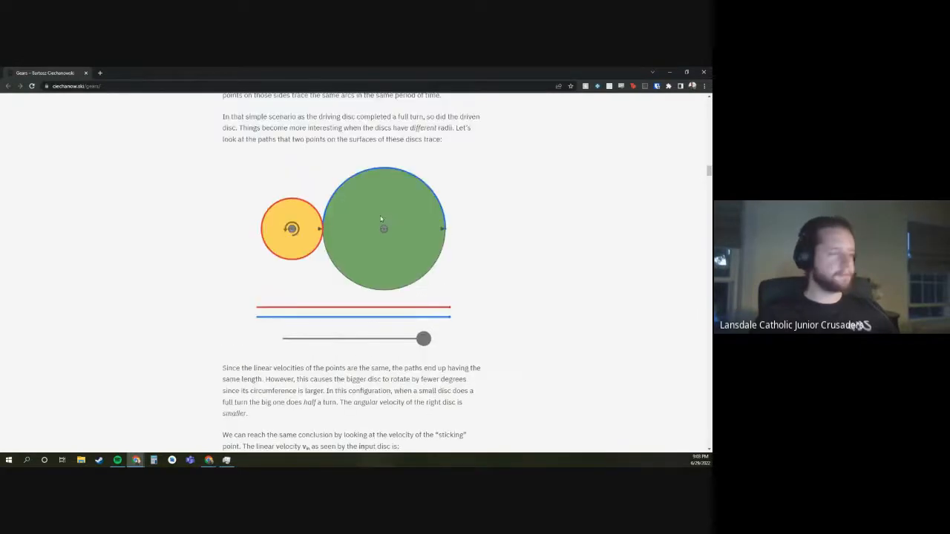
scroll(382, 252, down, 5)
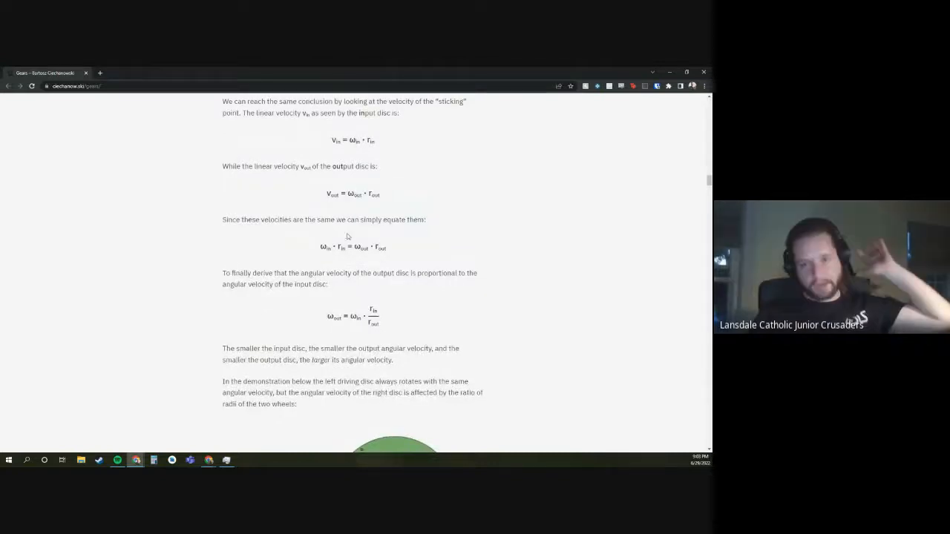
- Examine how the radii ratio affects the driven disc's speed, enlarging the yellow driving disc in stages to its maximum size
scroll(341, 230, down, 2)
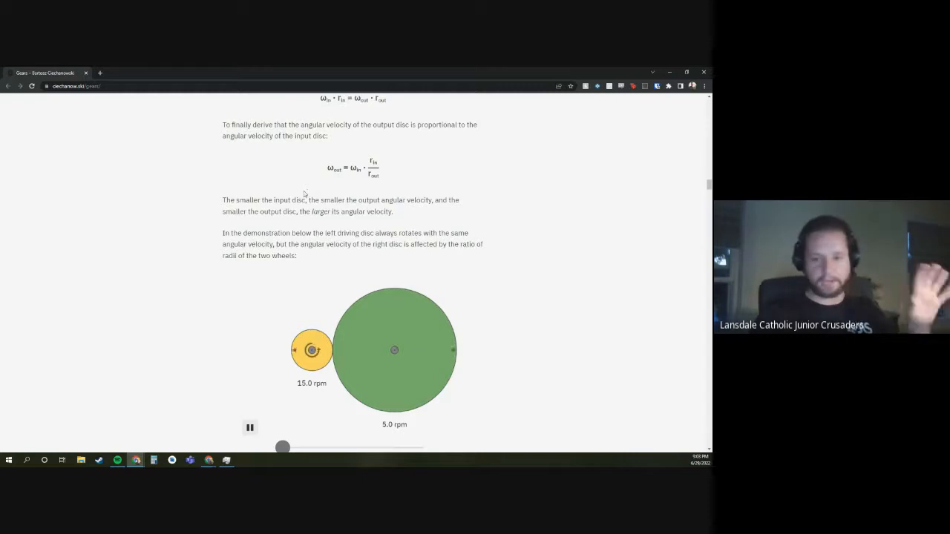
scroll(305, 196, down, 2)
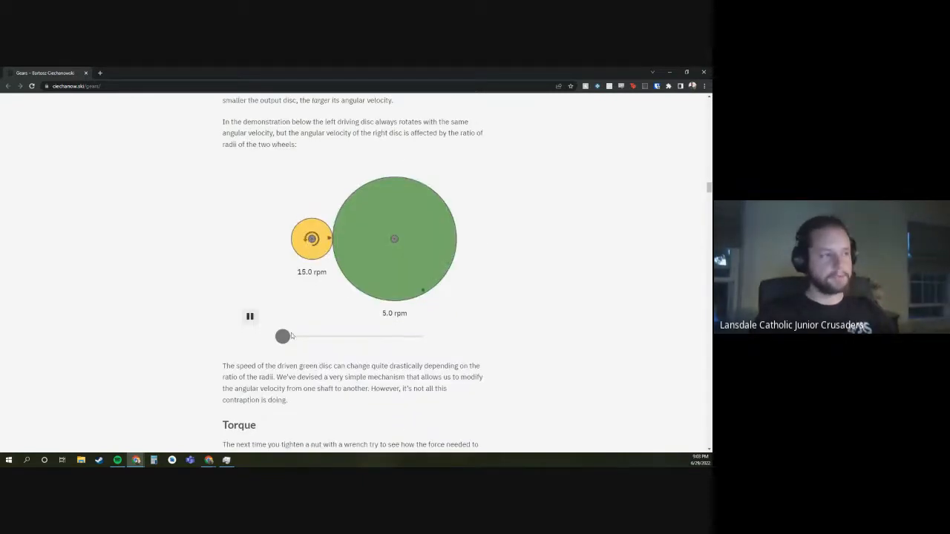
drag(291, 336, 334, 335)
scroll(252, 219, up, 3)
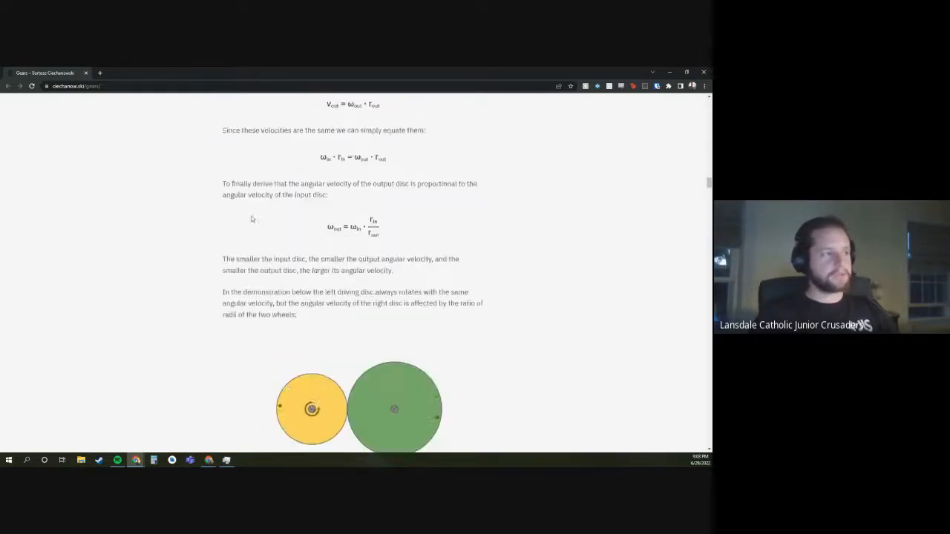
scroll(252, 219, down, 3)
drag(333, 336, 503, 323)
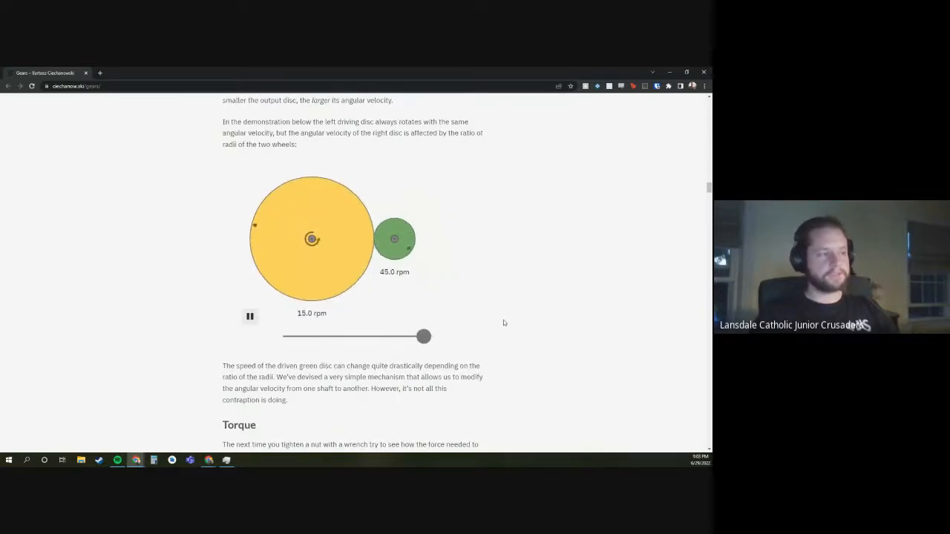
drag(429, 349, 489, 315)
- Examine the Torque section's wrench demonstrations, adjusting the applied force and continuing to its tangential component
scroll(489, 316, down, 4)
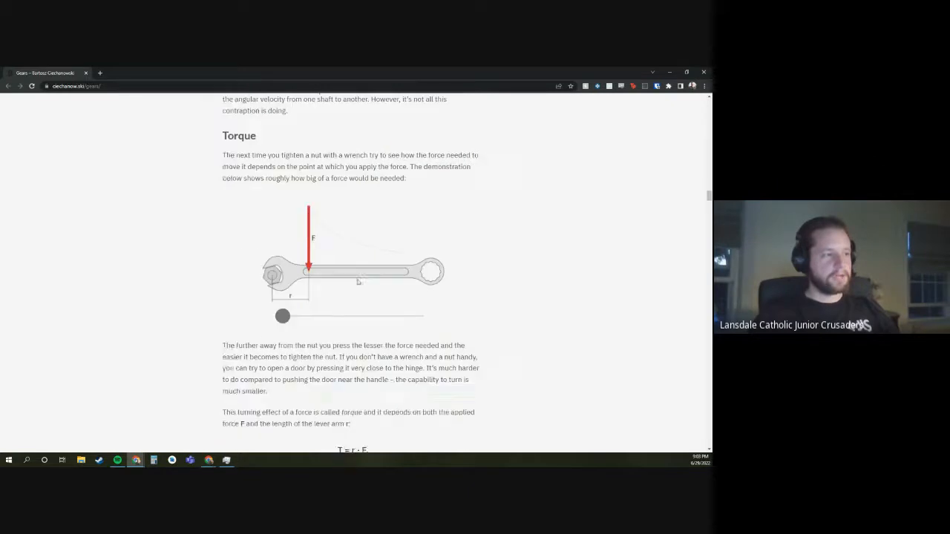
drag(282, 307, 321, 323)
scroll(460, 314, down, 5)
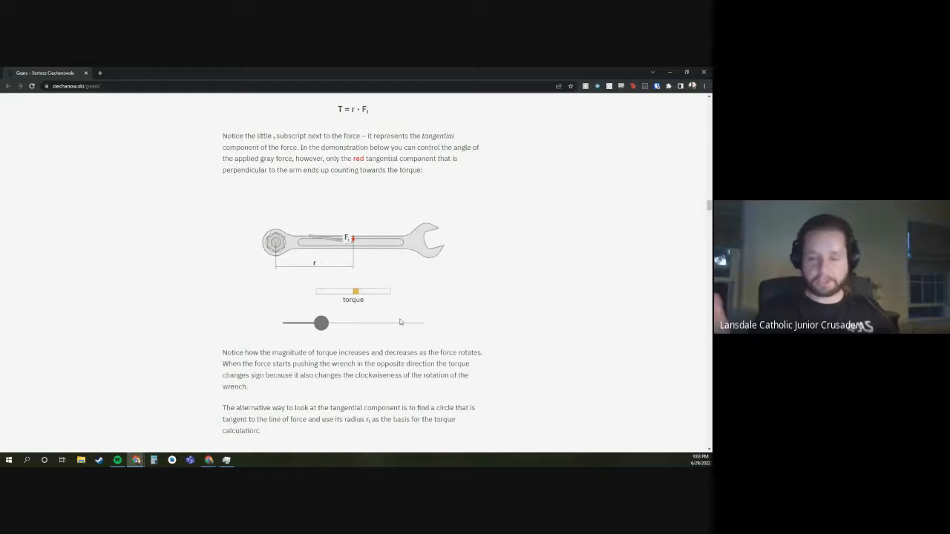